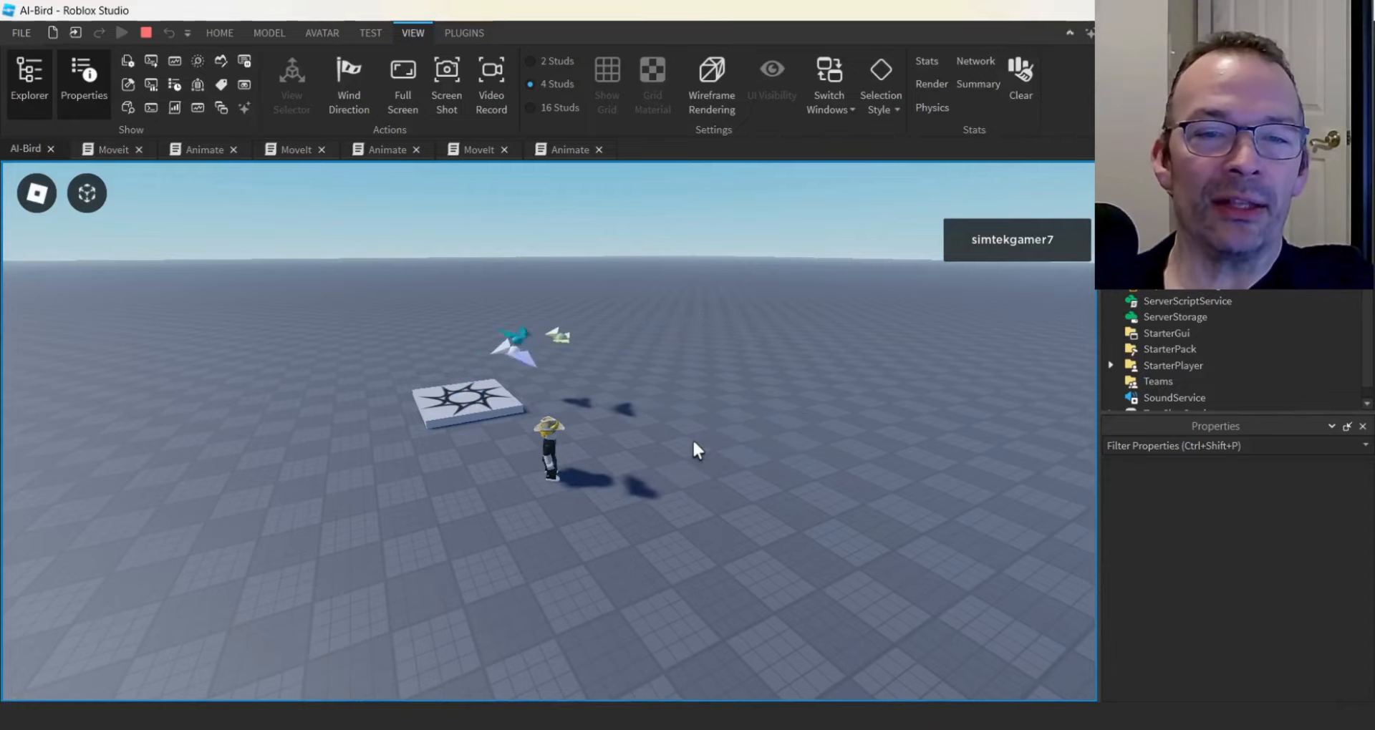
right_click_drag(693, 438, 665, 401)
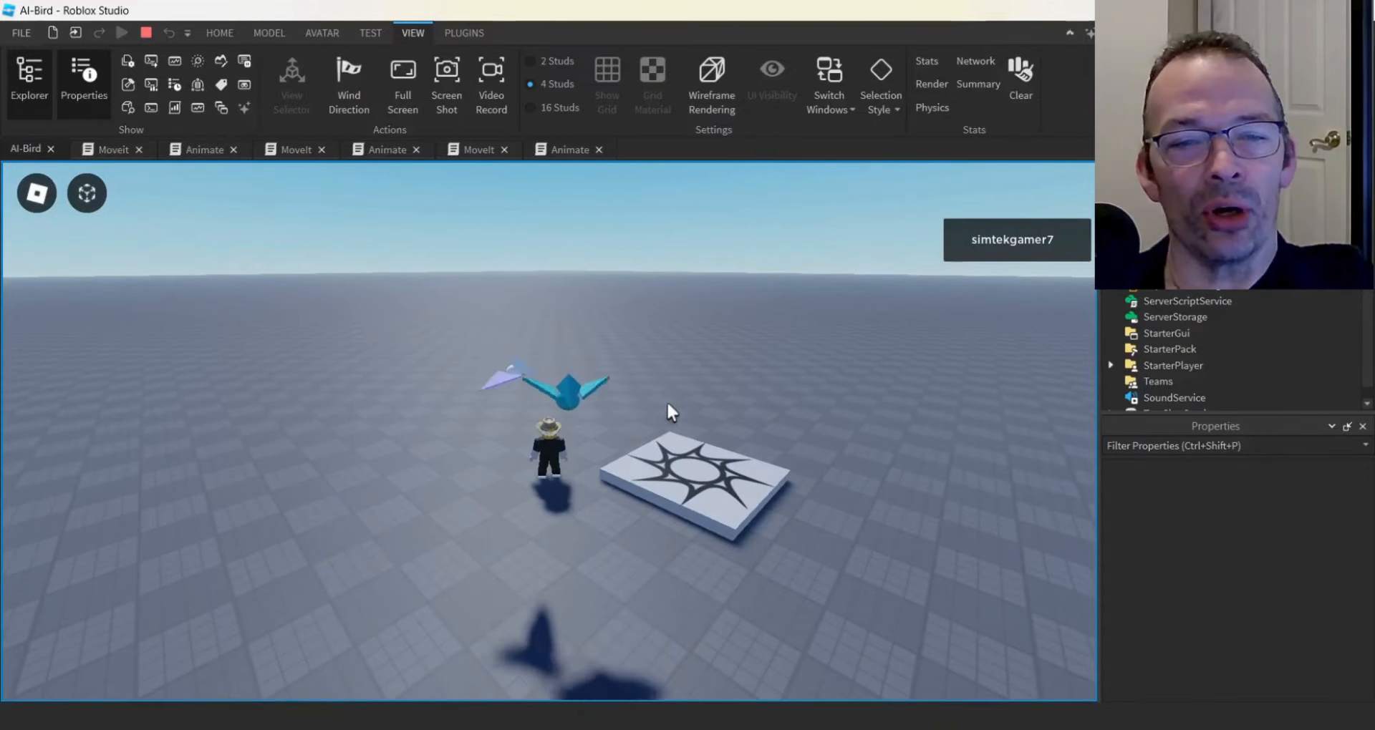
right_click_drag(667, 400, 699, 427)
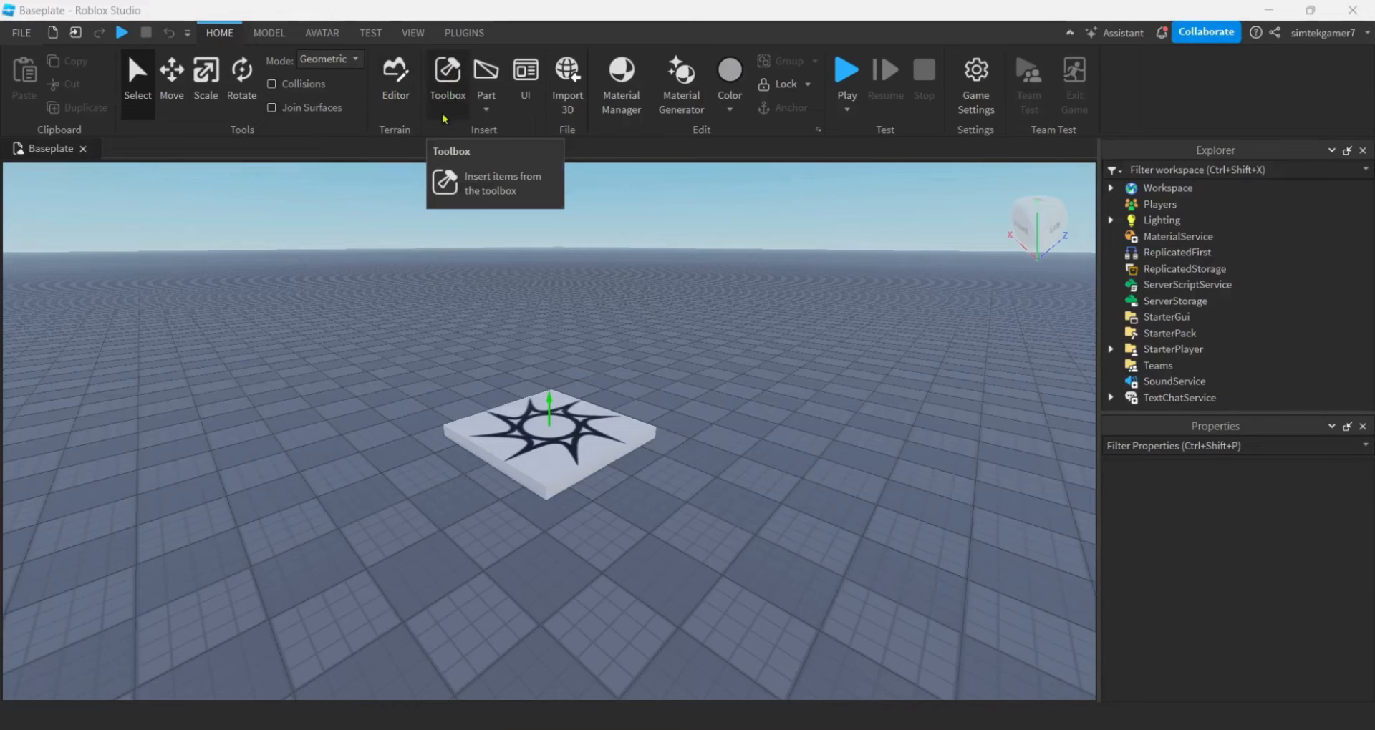
Search the Toolbox's plugins for "rigedit lite".
left_click(448, 84)
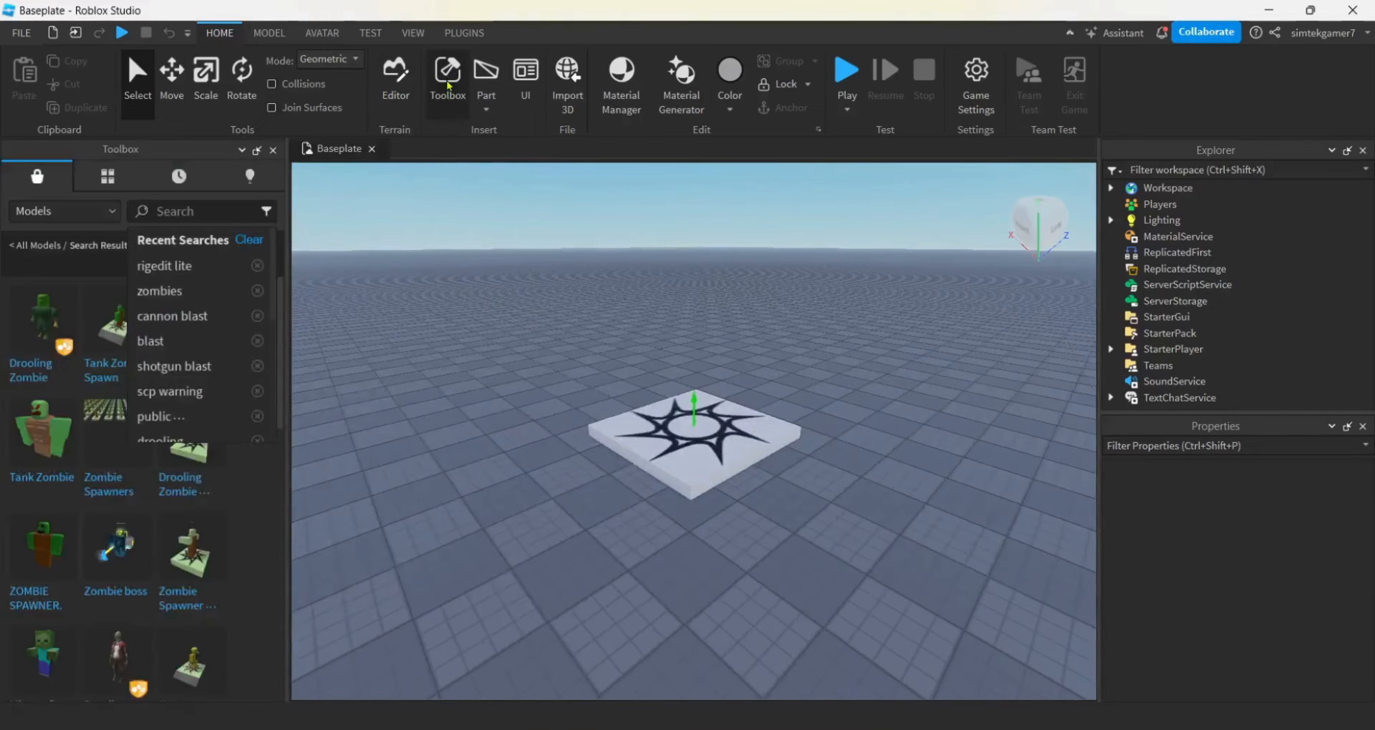
left_click(78, 224)
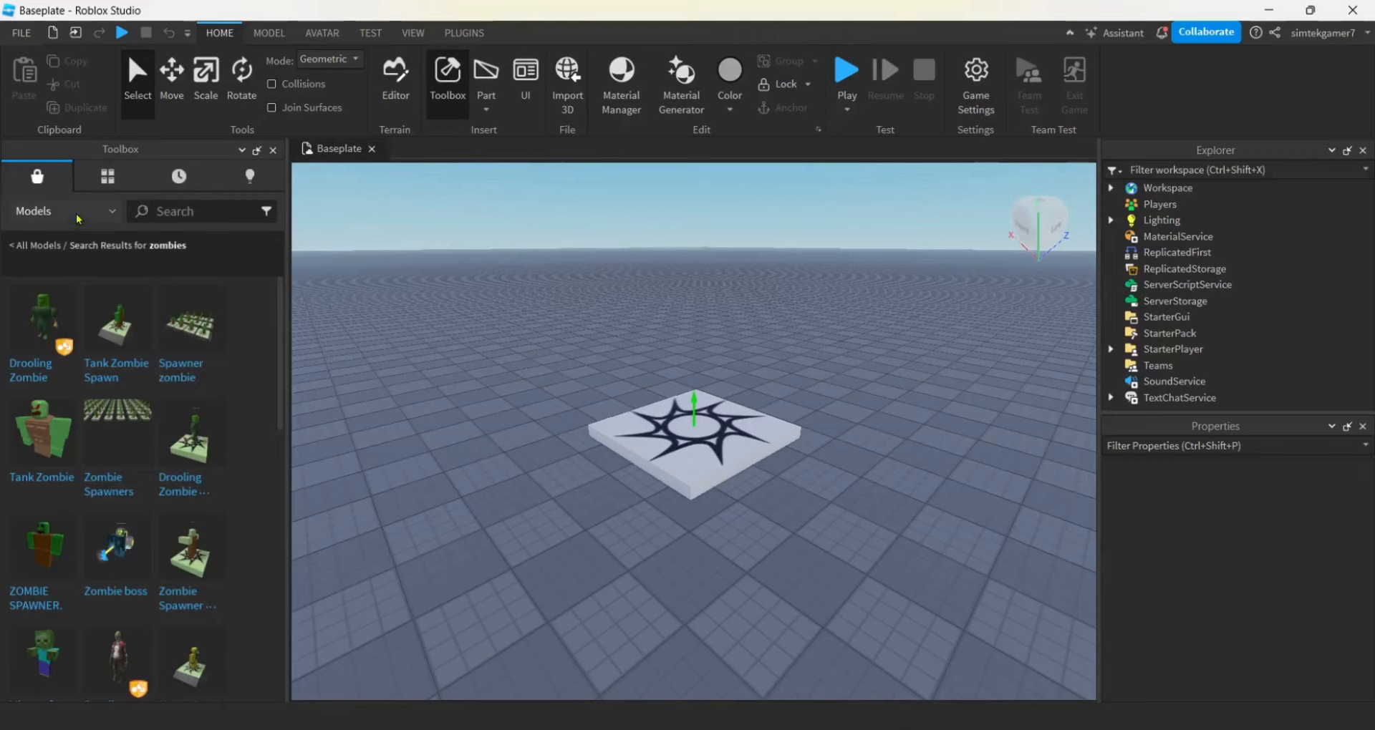
left_click(79, 213)
left_click(53, 255)
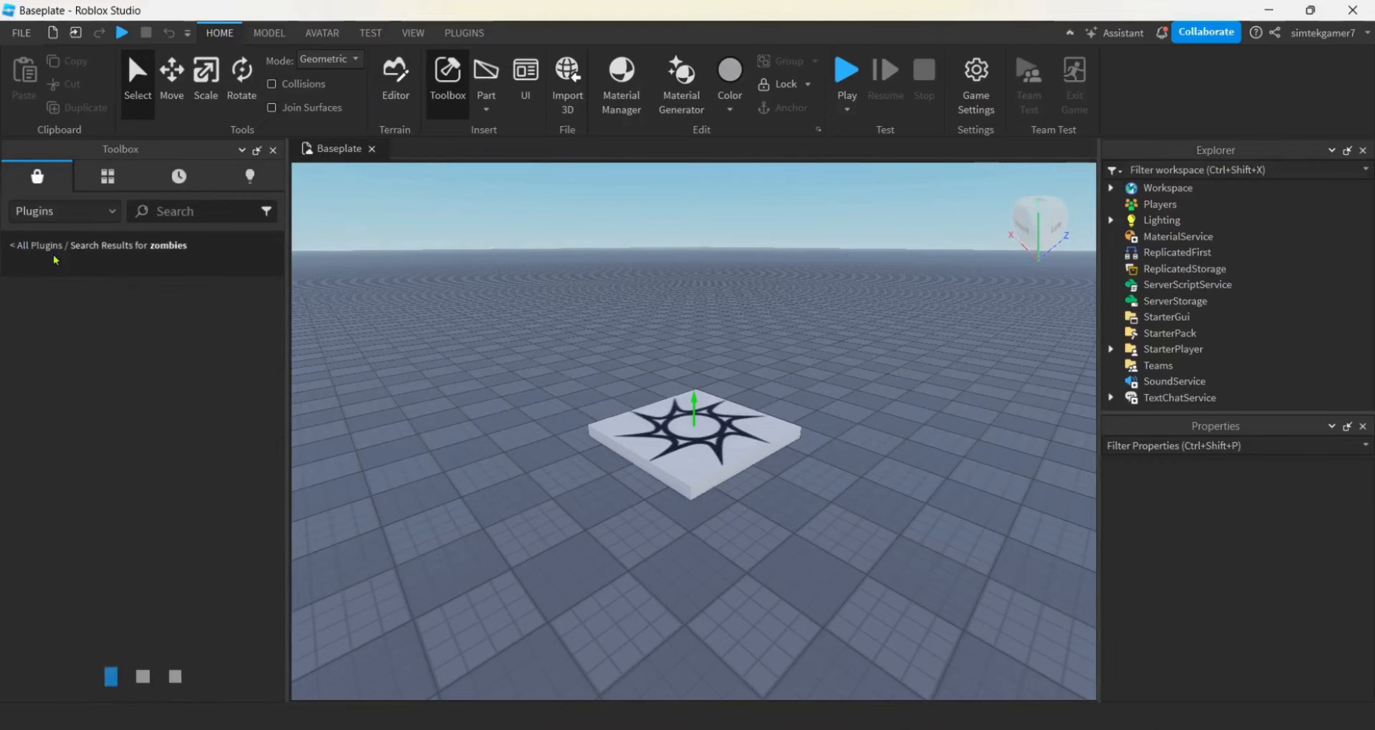
left_click(194, 213)
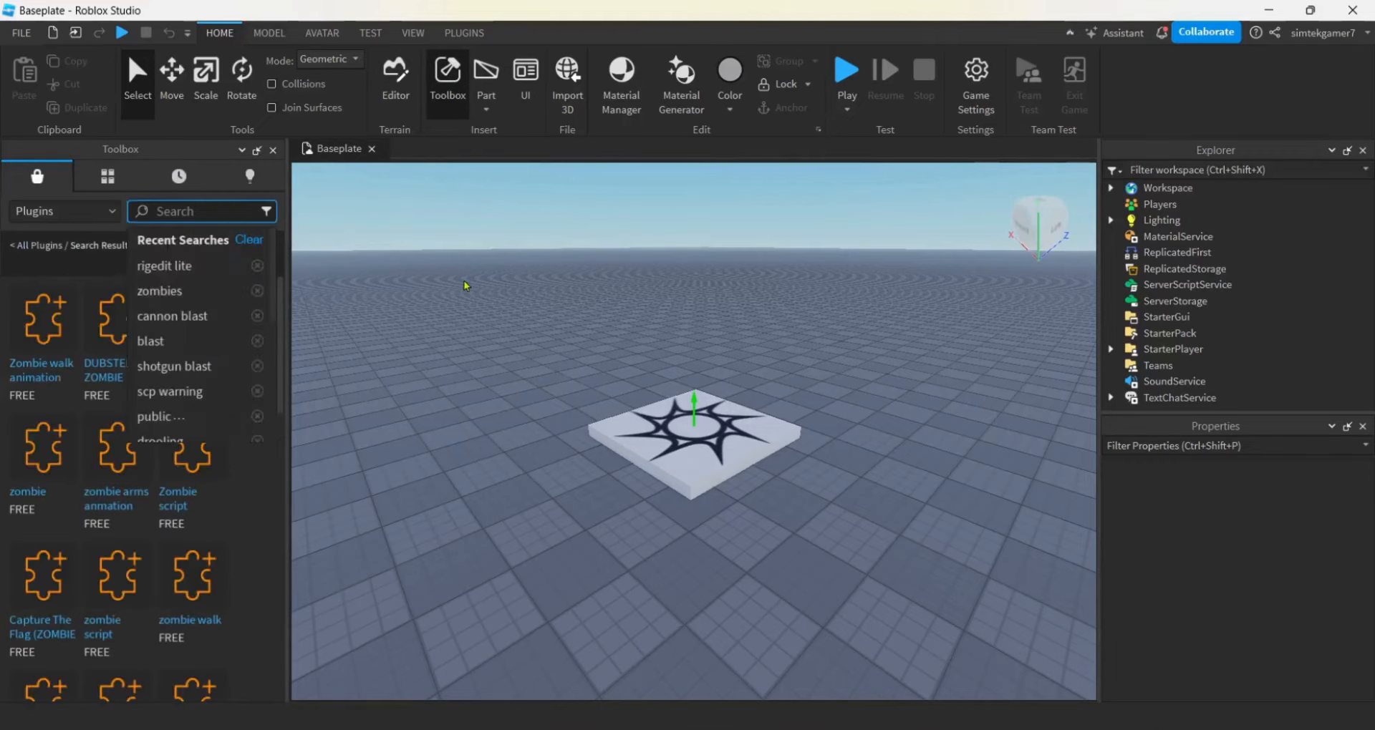
type("rige")
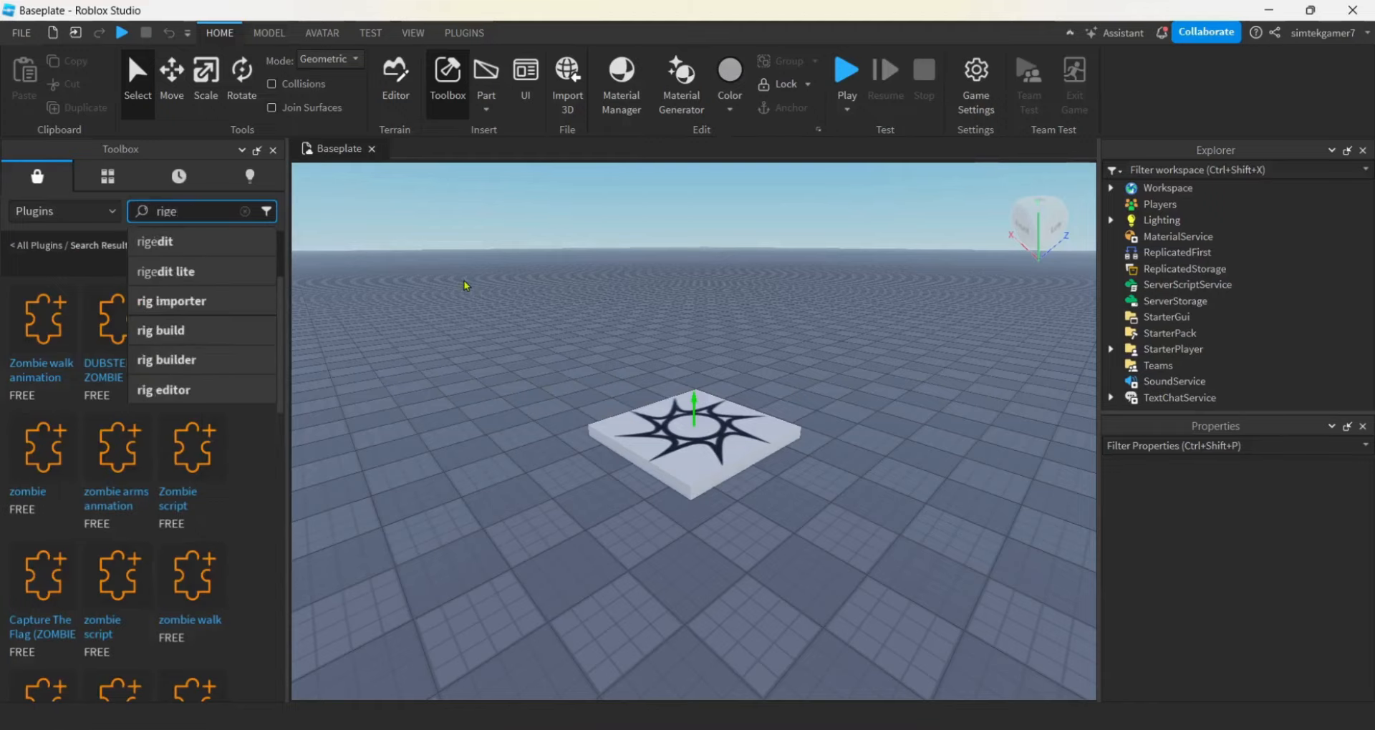
type("dit lite")
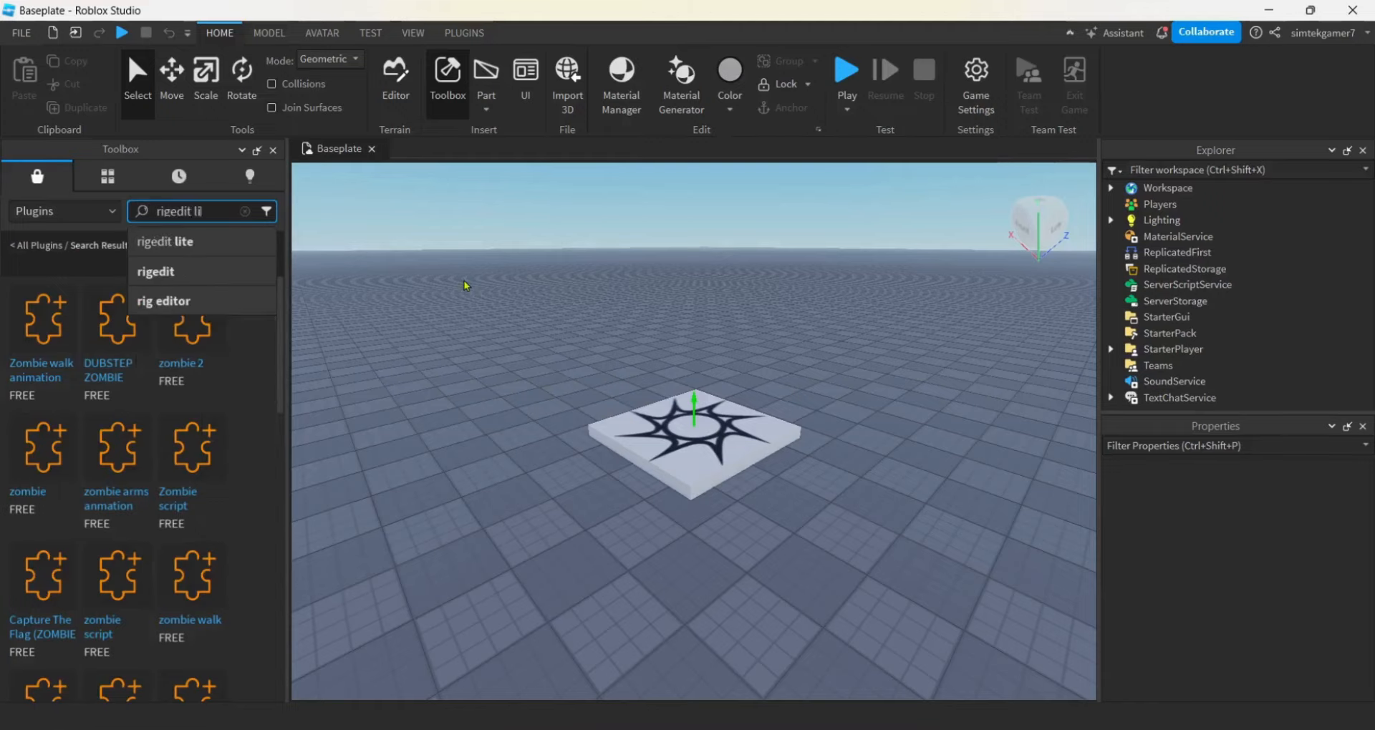
key("Return")
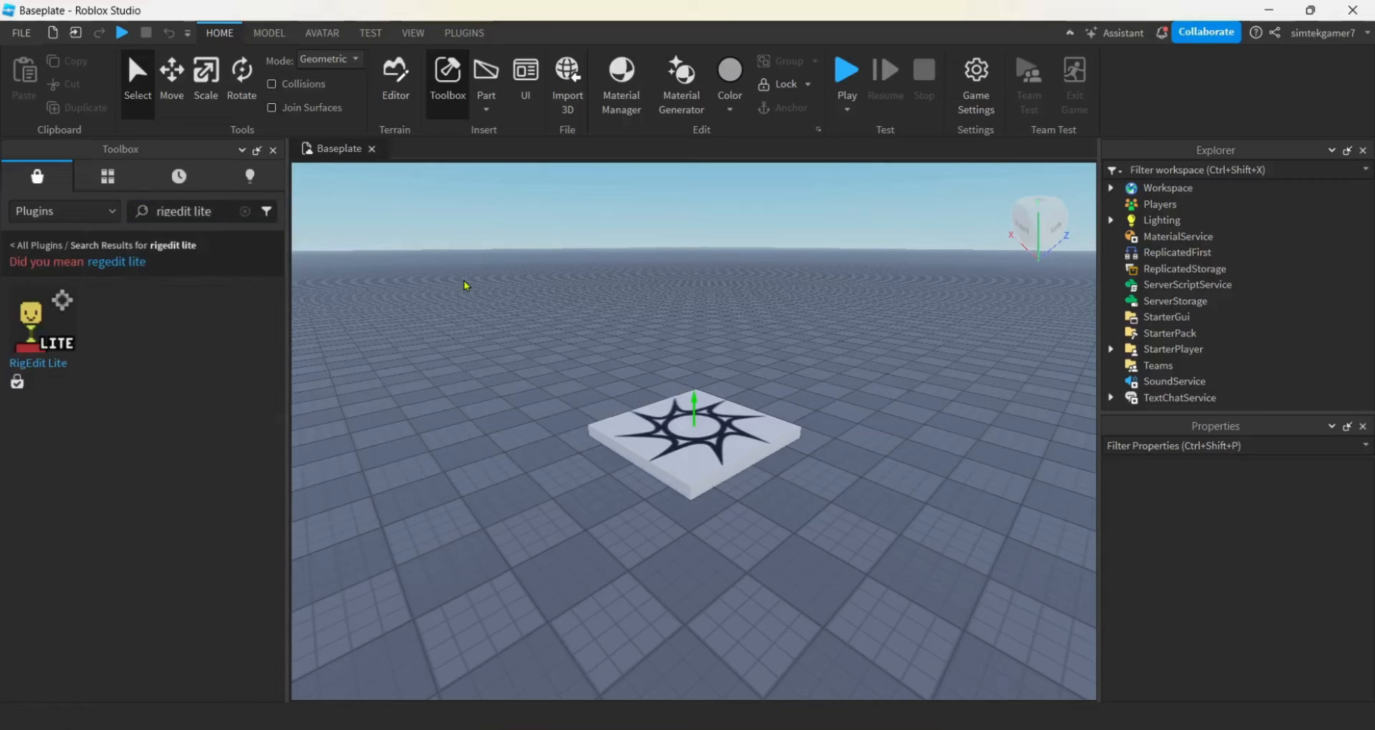
Review the RigEdit Lite plugin's description and locate its Edit Rig command among the plugin tools, closing the Toolbox.
left_click(39, 329)
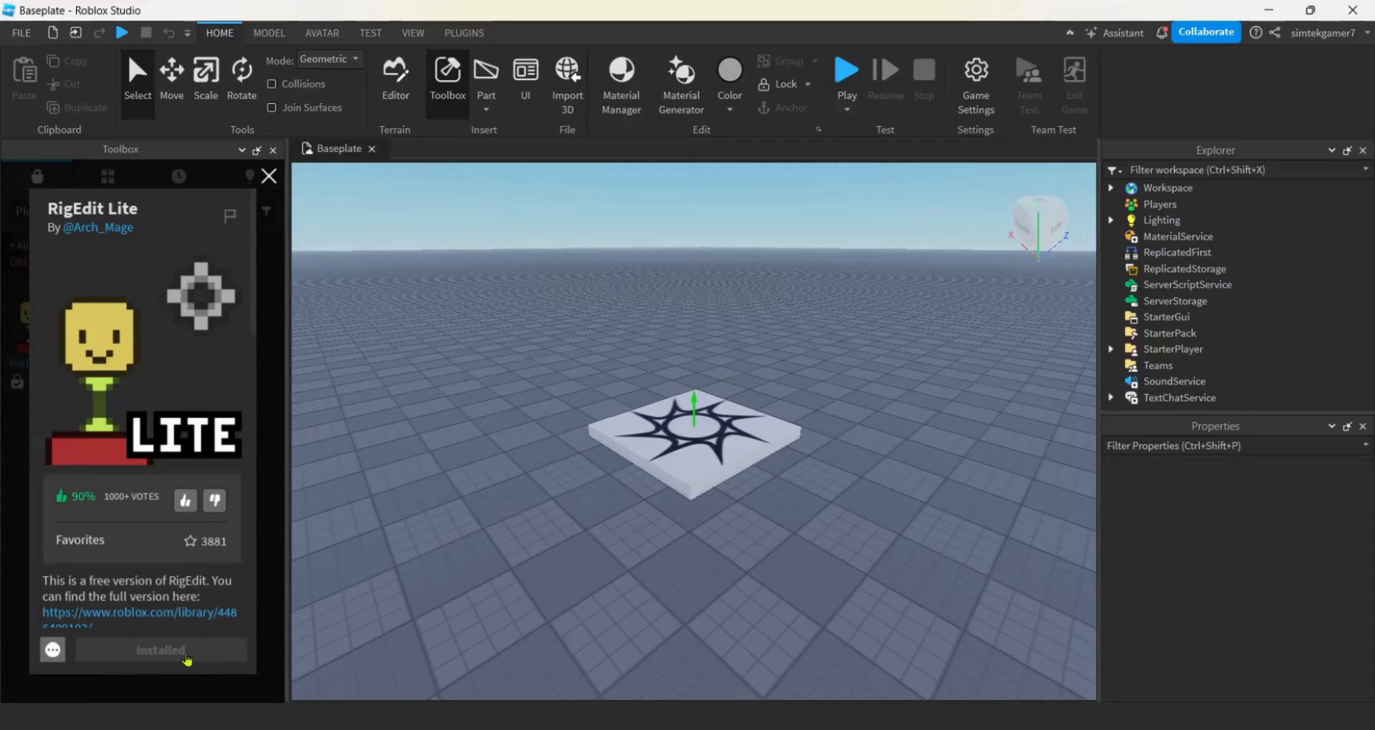
left_click(186, 503)
scroll(126, 445, "down", 3)
scroll(125, 460, "down", 8)
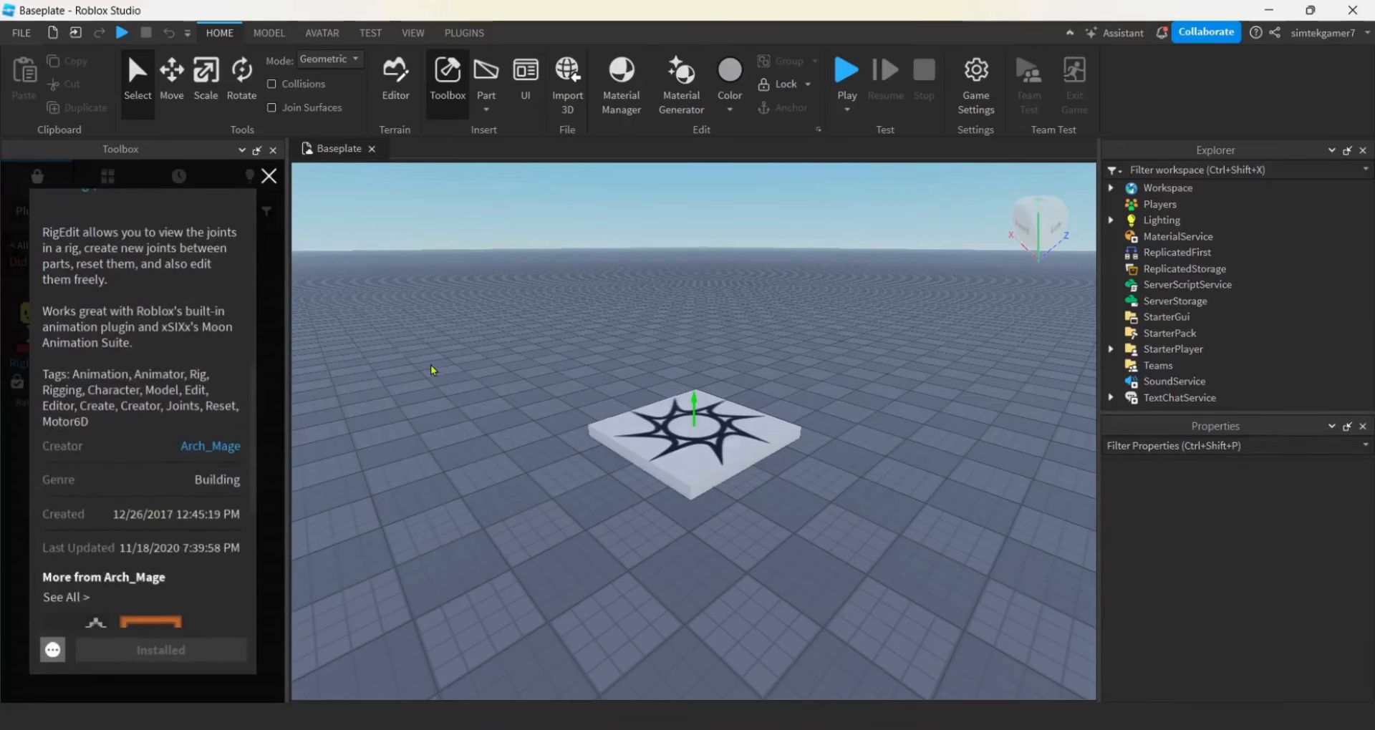
left_click(466, 33)
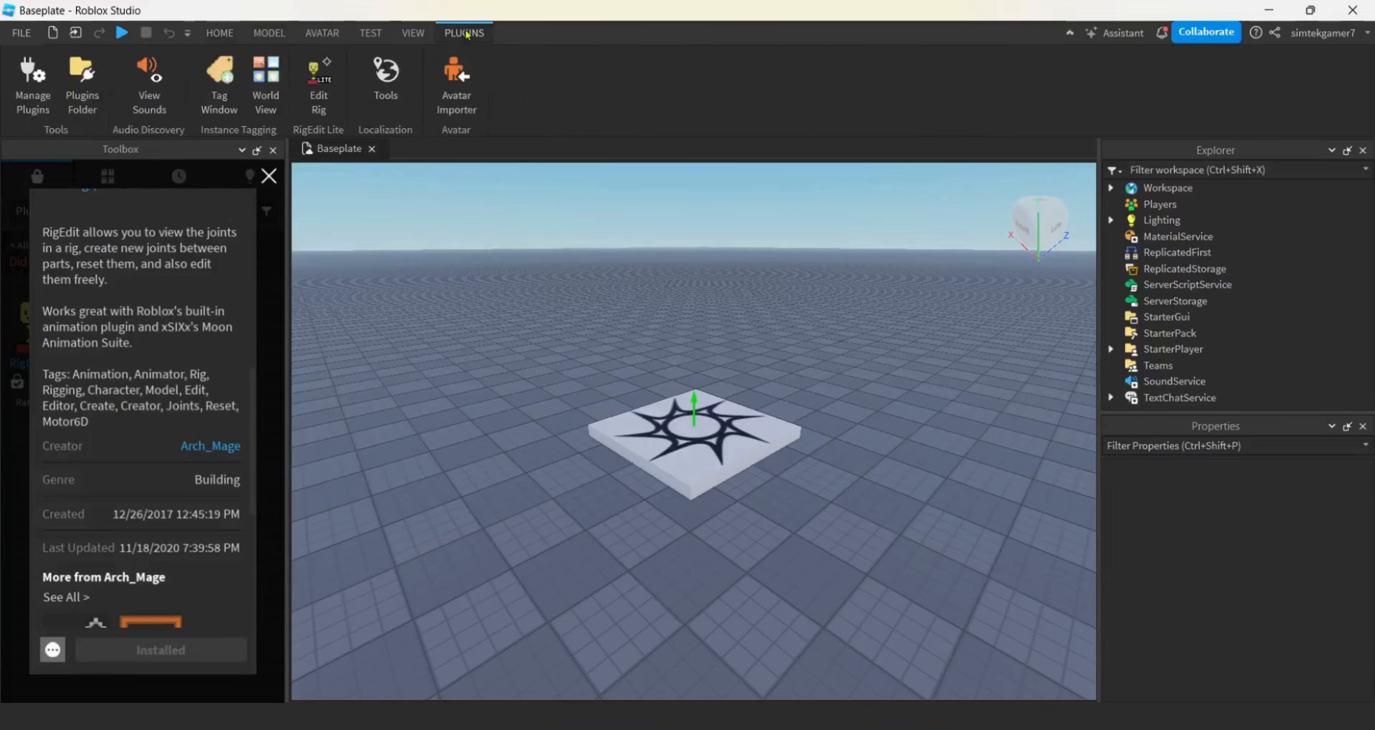
left_click(273, 150)
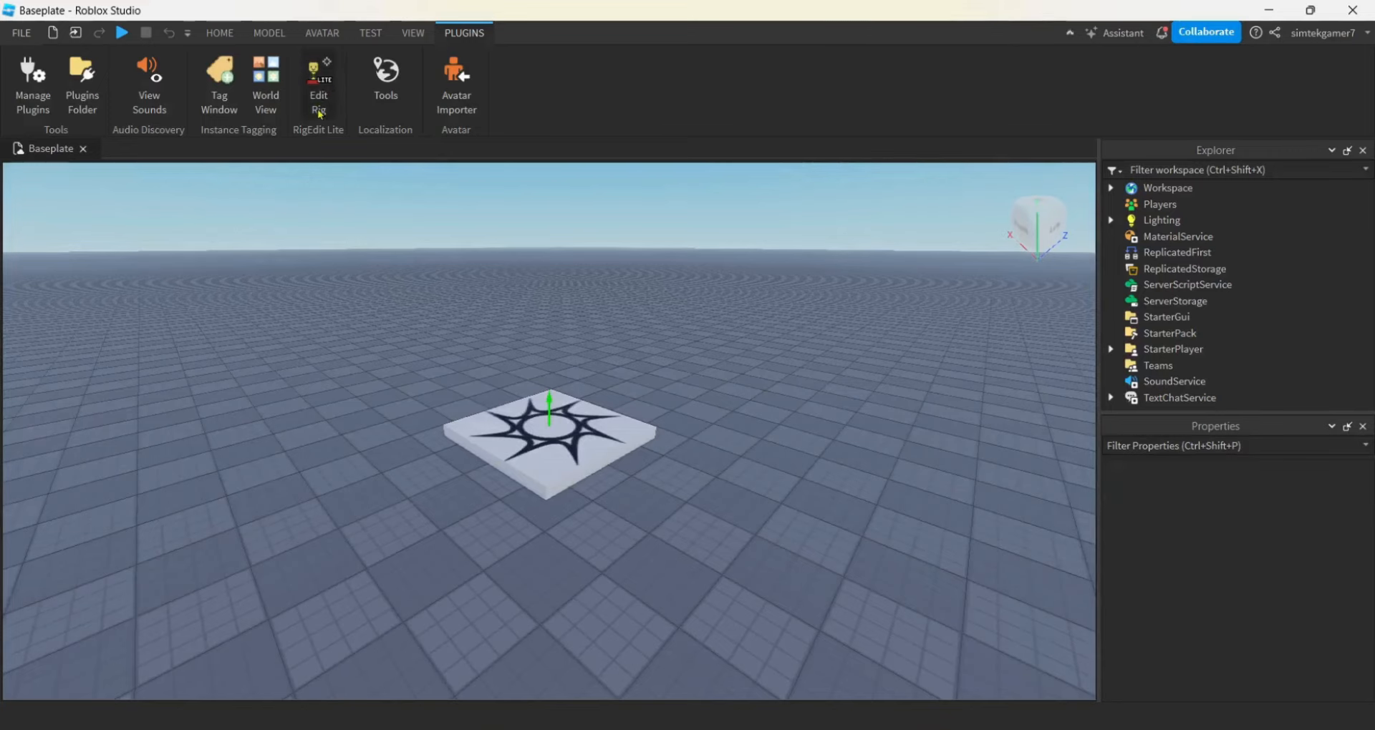
right_click_drag(444, 370, 447, 373)
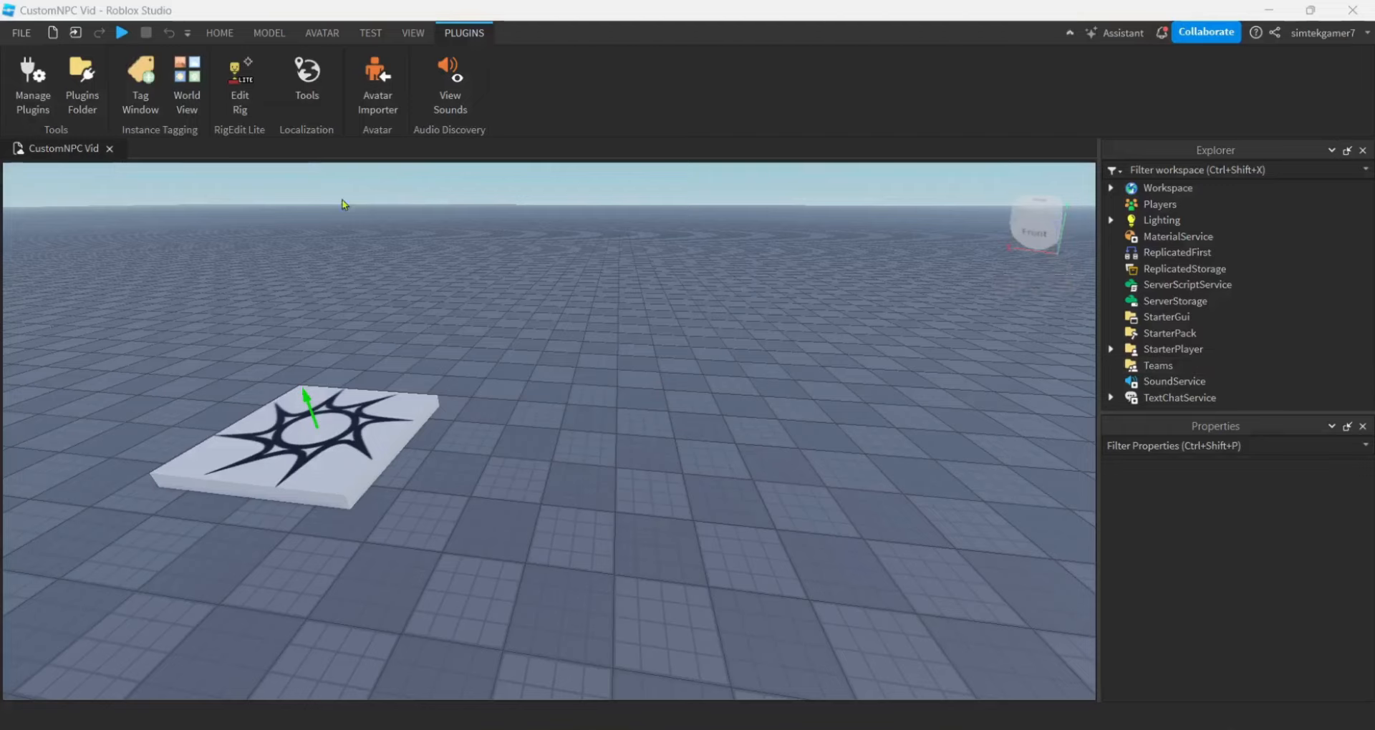
Insert a sphere part on the baseplate near the spawn location.
left_click(224, 34)
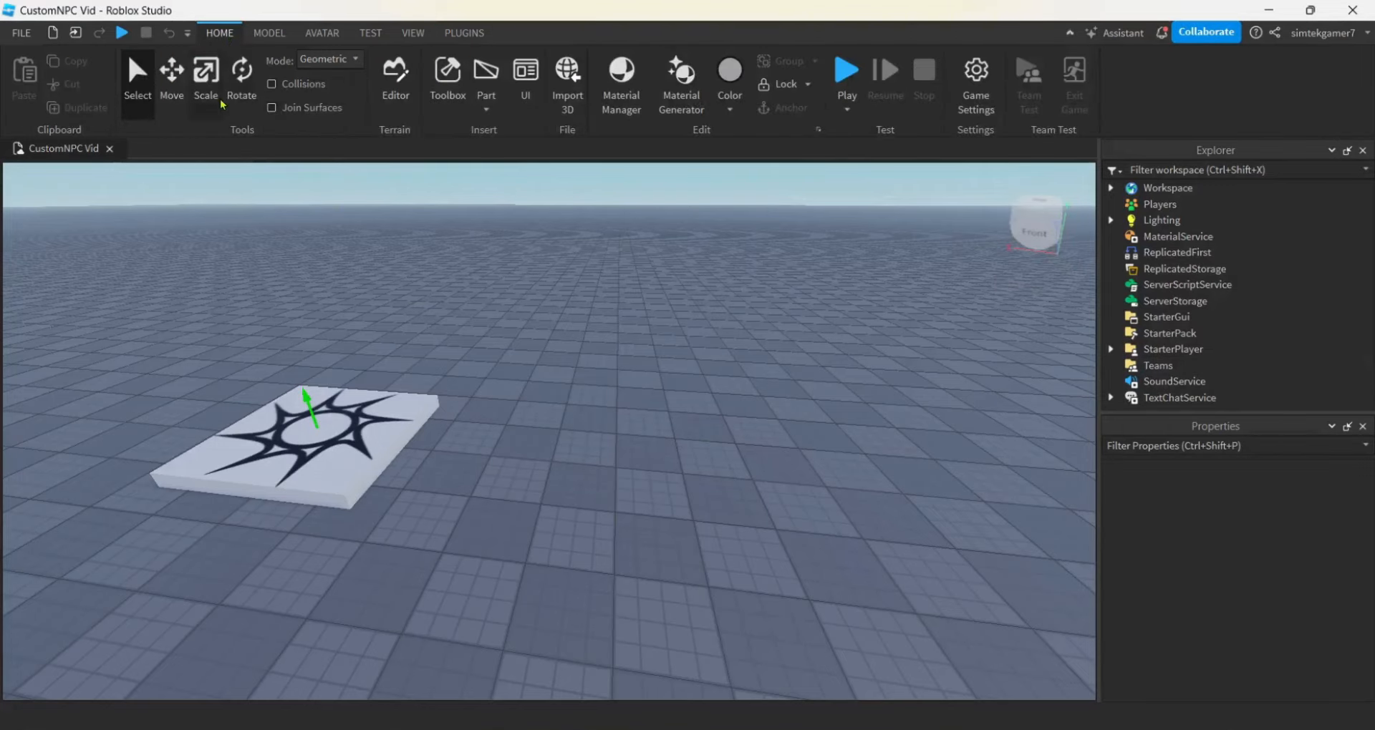
left_click(486, 111)
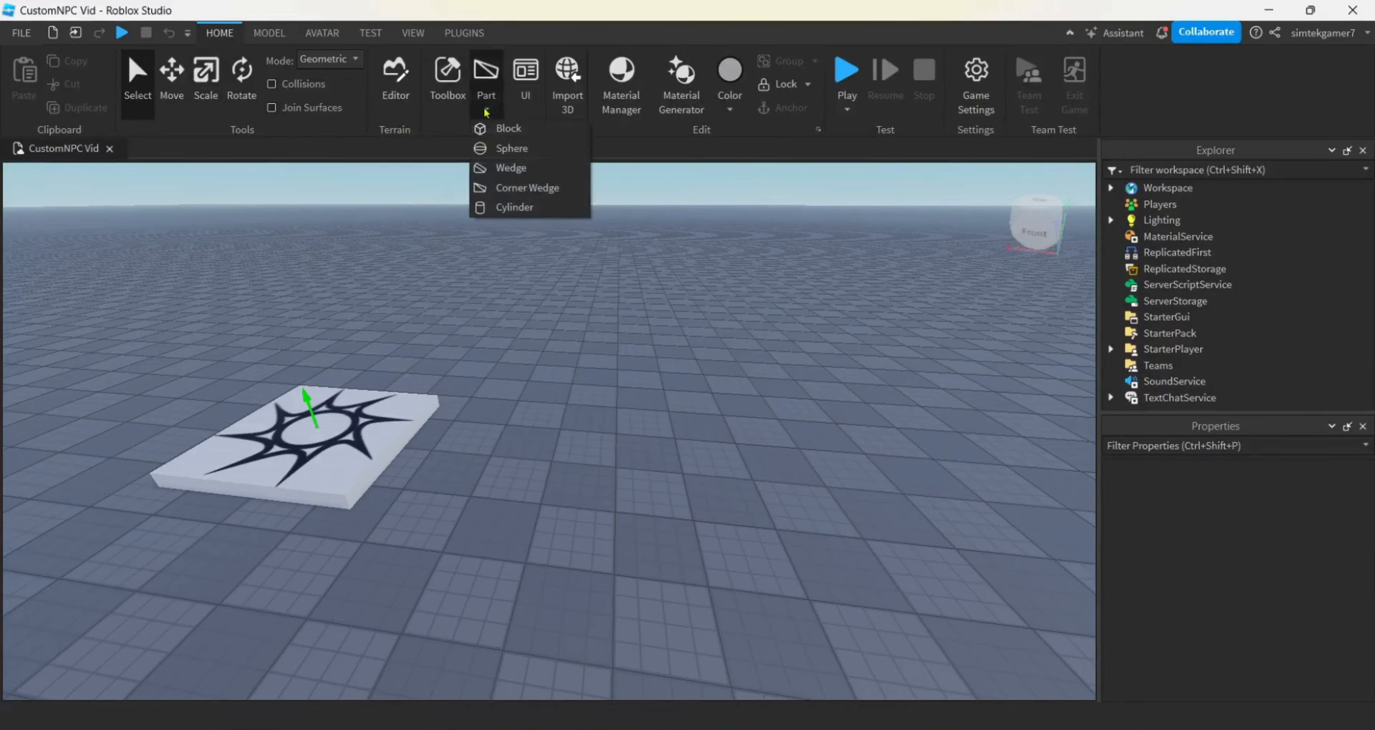
left_click(509, 148)
scroll(633, 362, "up", 3)
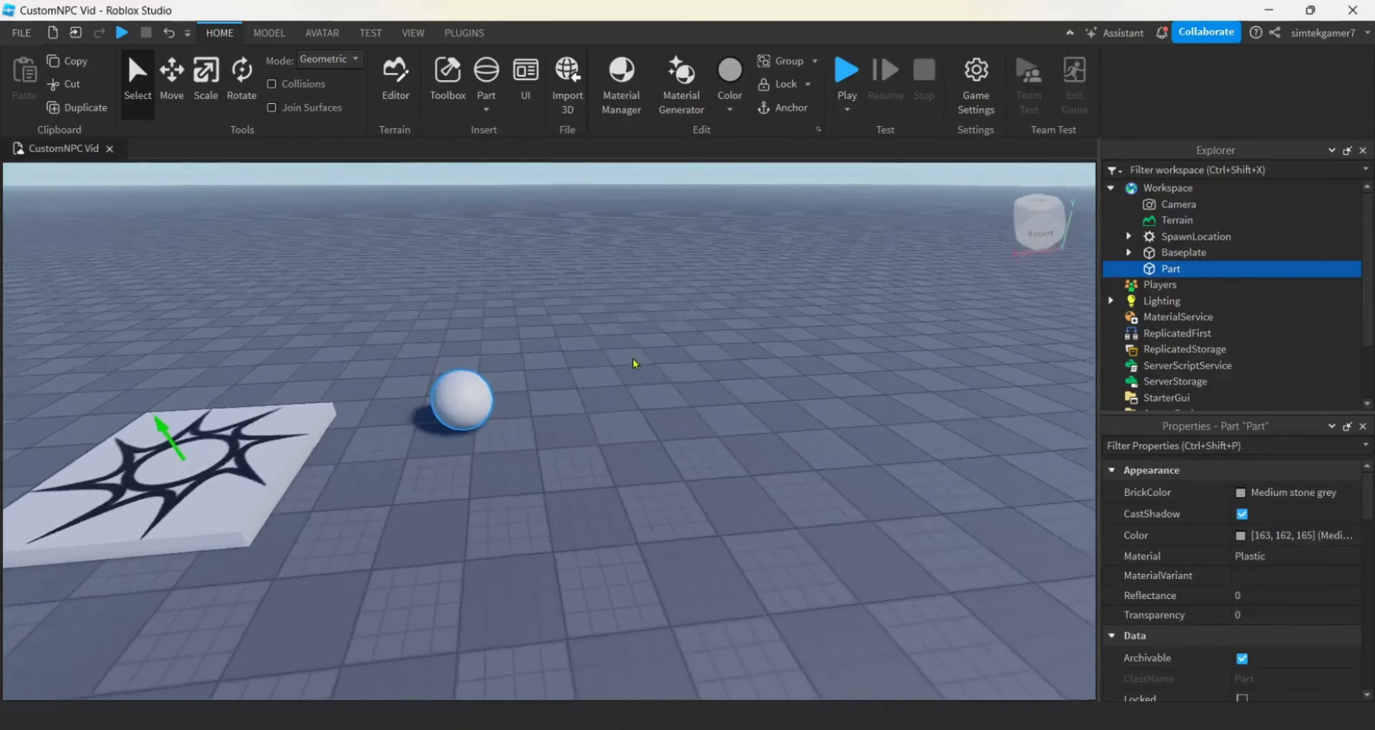
key("w")
right_click_drag(633, 358, 633, 358)
right_click_drag(444, 345, 444, 345)
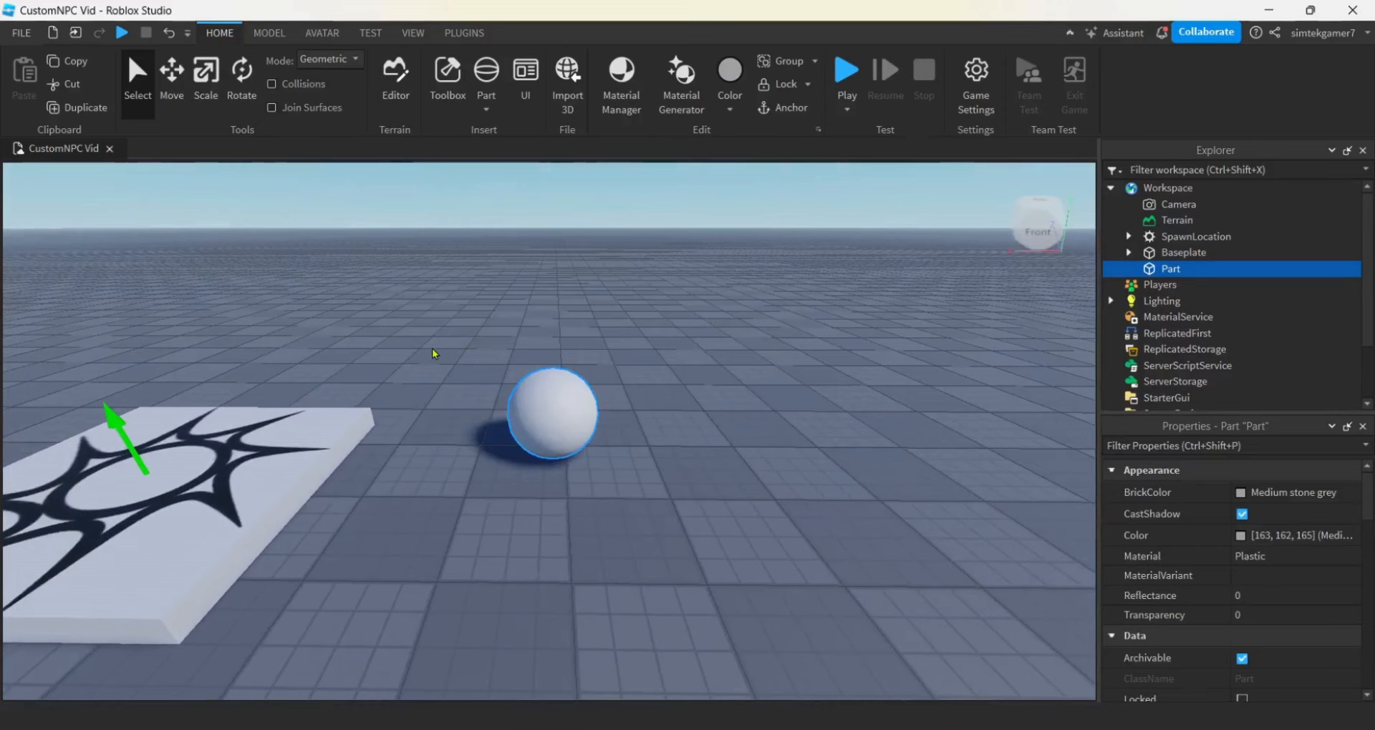
key("w")
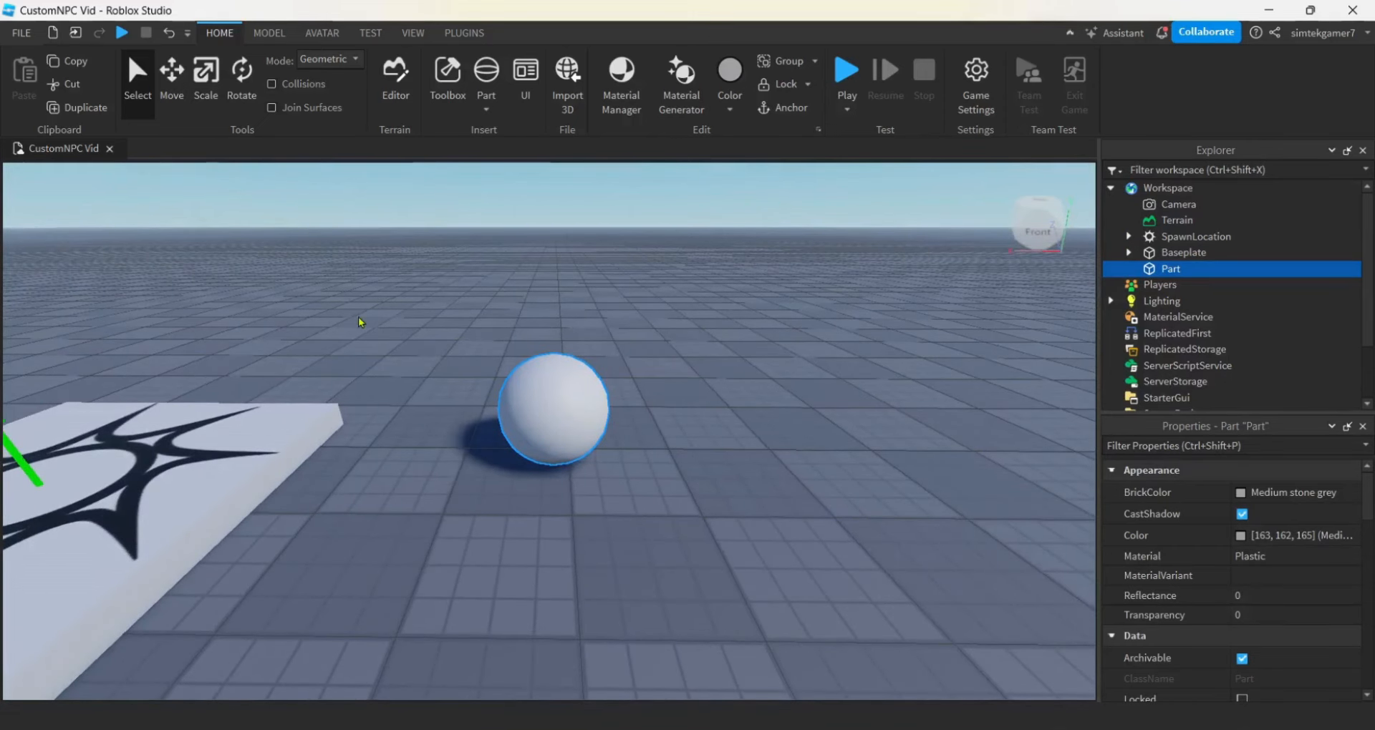
Set the sphere's size to 1.2, 1.2, 1.2.
scroll(1253, 587, "down", 3)
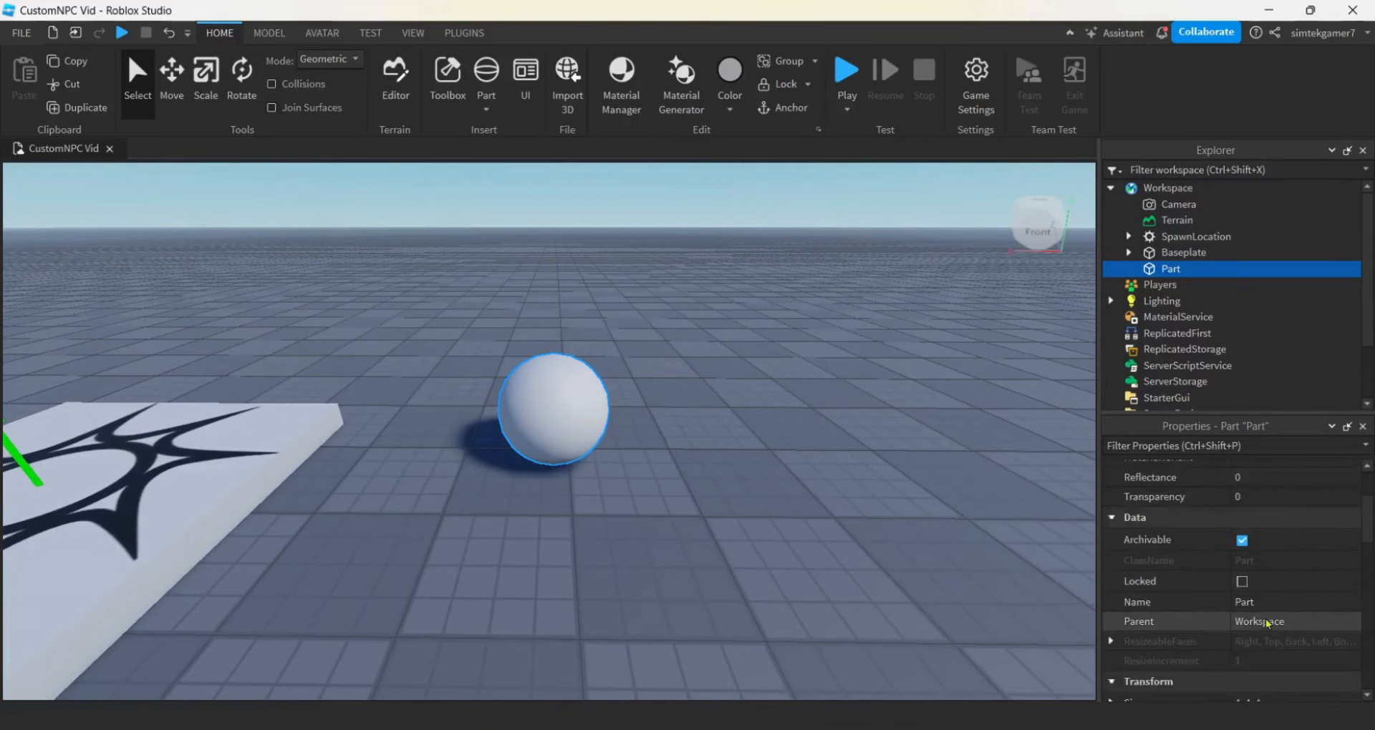
left_click(1239, 643)
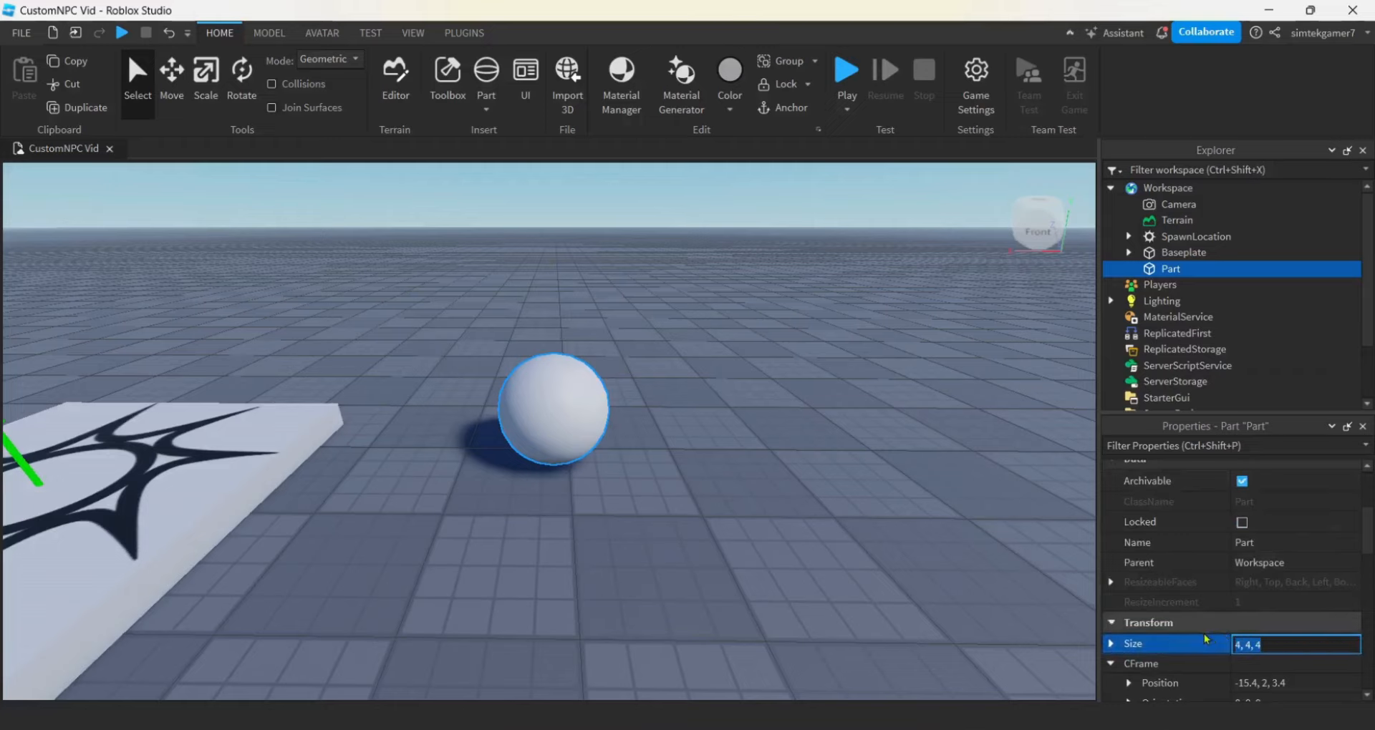
type("1.2, 1.2, 1.2")
key("Return")
right_click_drag(733, 542, 729, 534)
key("w")
key("s")
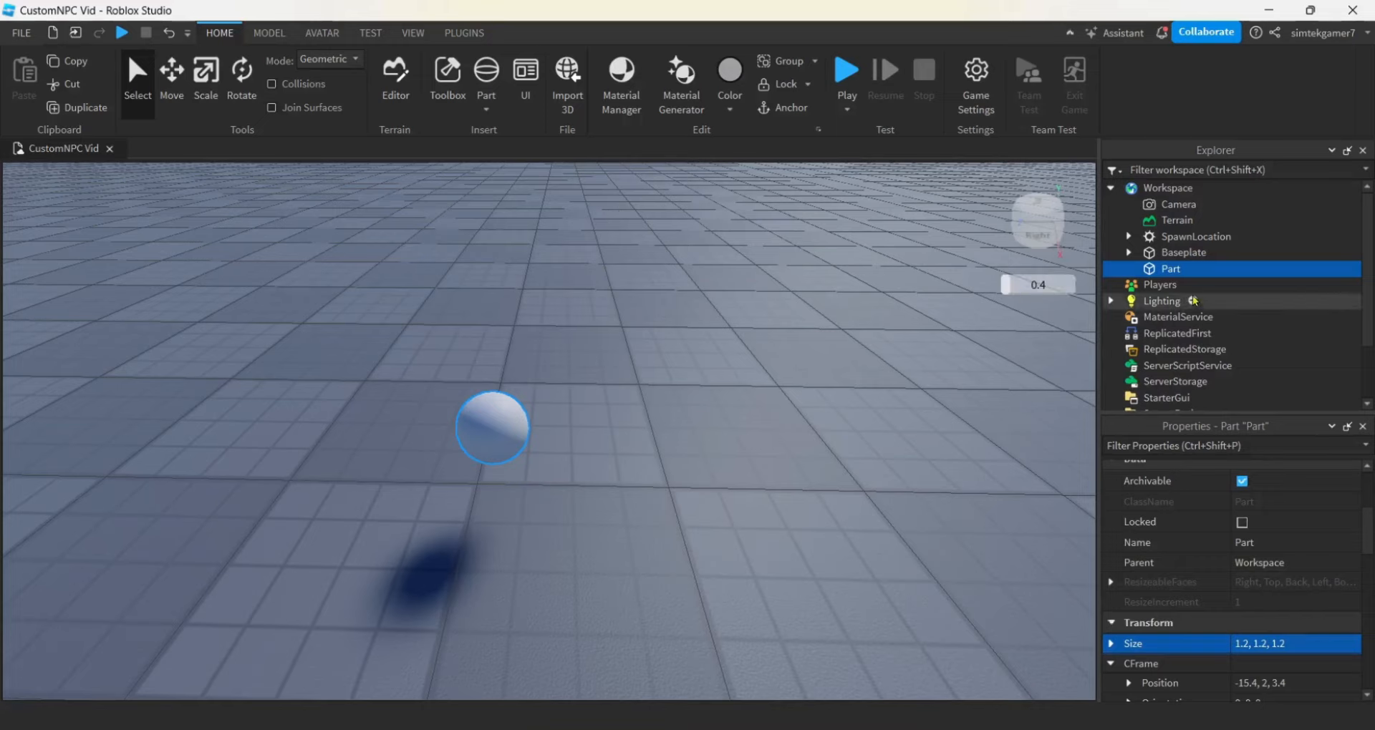
Rename the sphere part as Torso.
left_click(1181, 269)
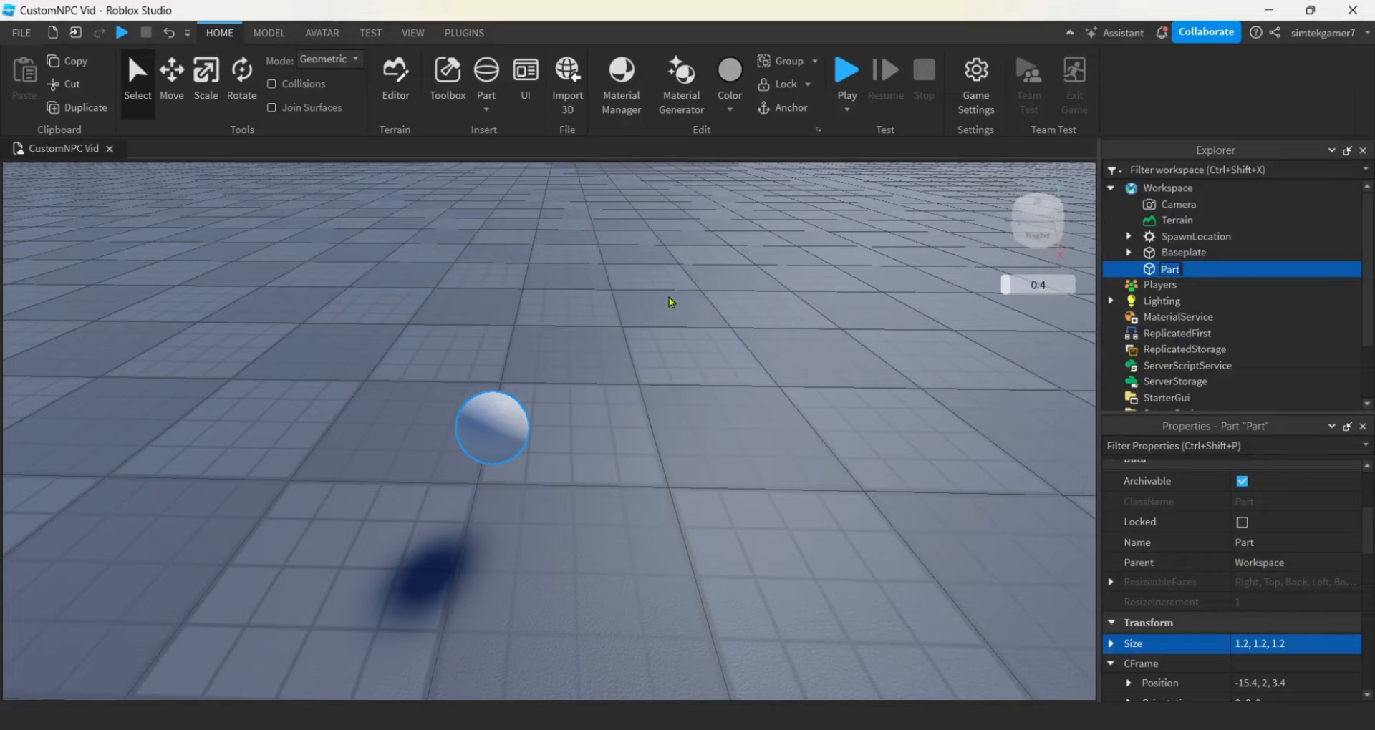
key("BackSpace")
key("BackSpace")
key("BackSpace")
key("BackSpace")
type("Torso")
key("Return")
Insert a wedge part and move it clear of the Torso, to a position of about -16.4, 1, 0.6.
left_click(487, 111)
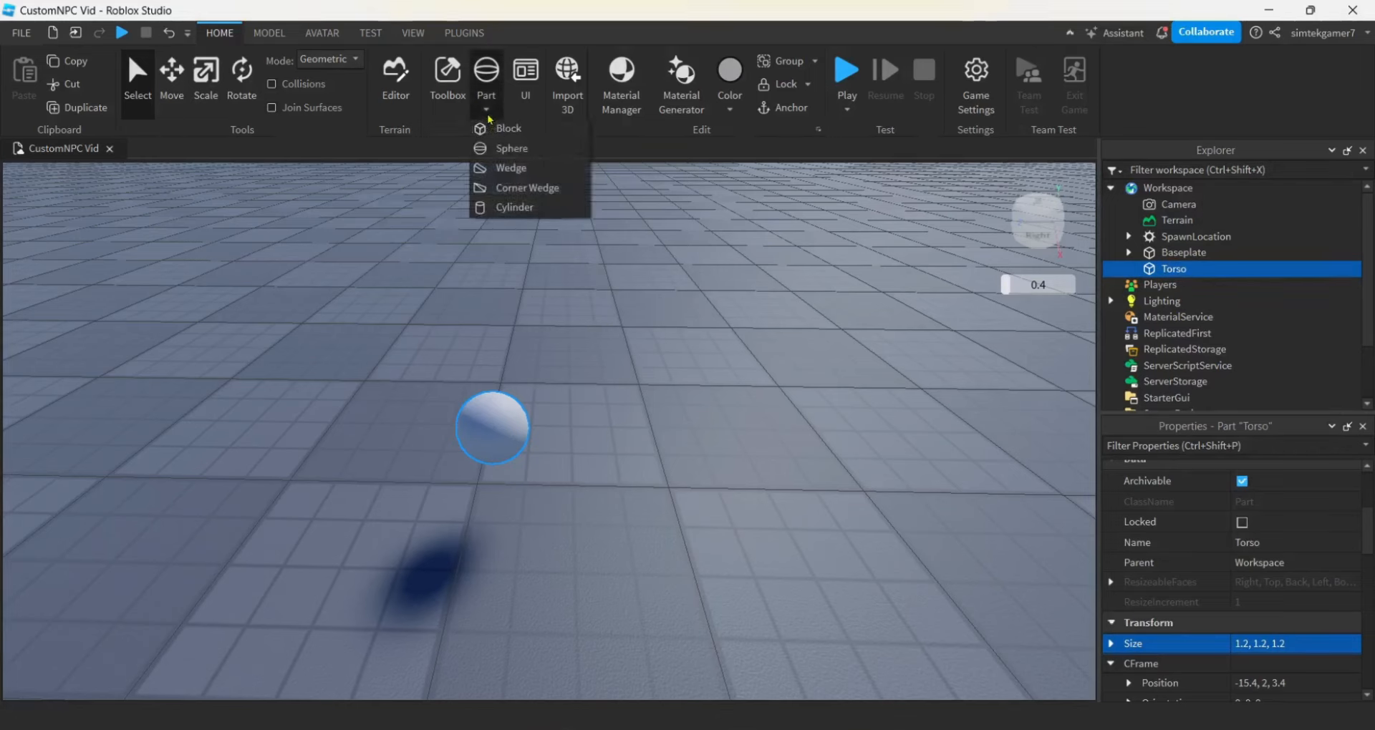
left_click(509, 169)
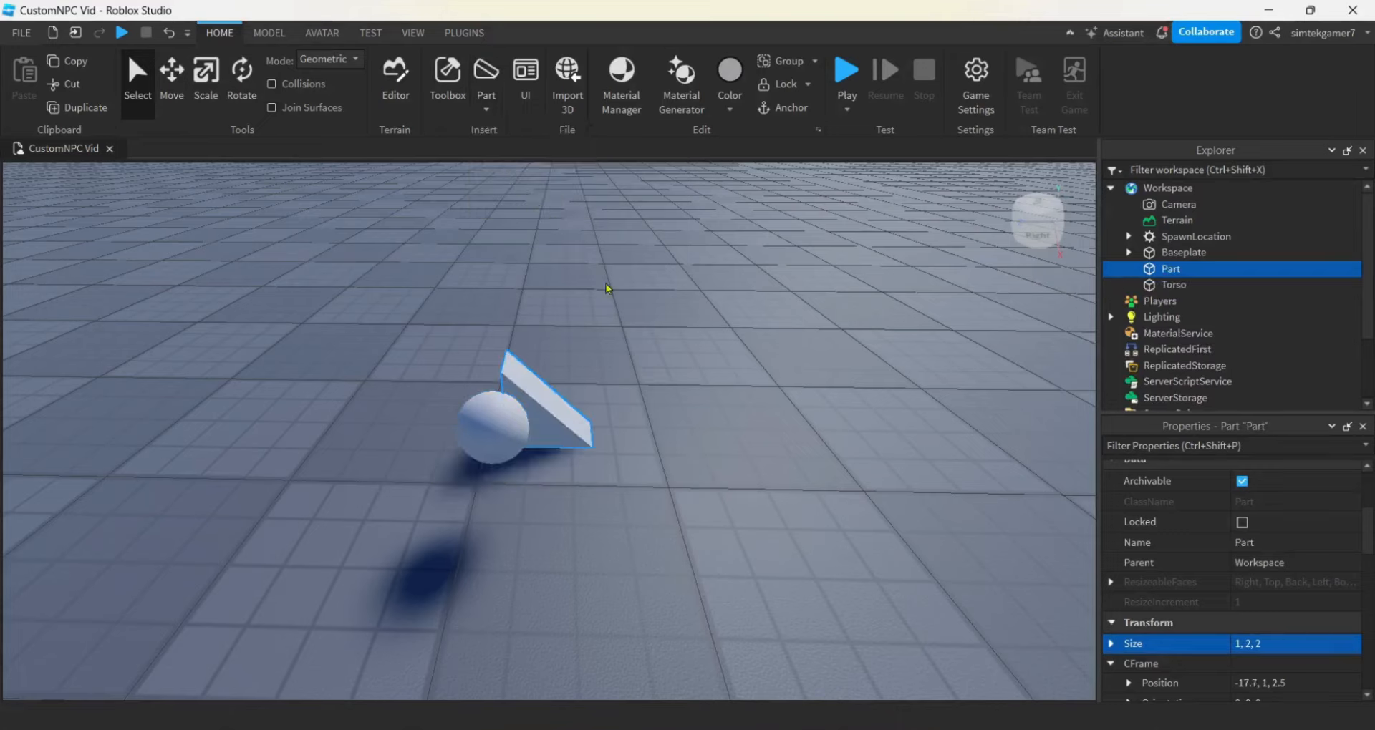
left_click_drag(584, 430, 673, 475)
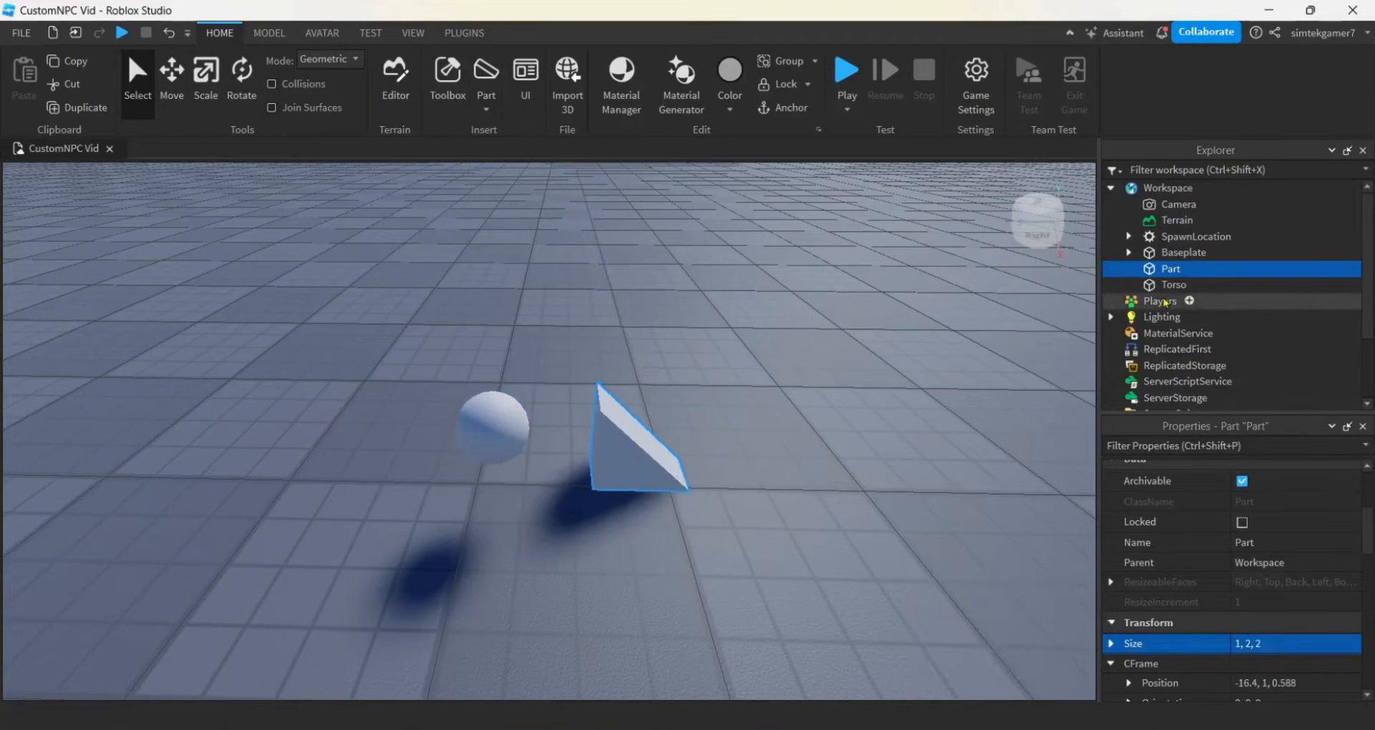
Rename the wedge part as RightWing.
double_click(1169, 270)
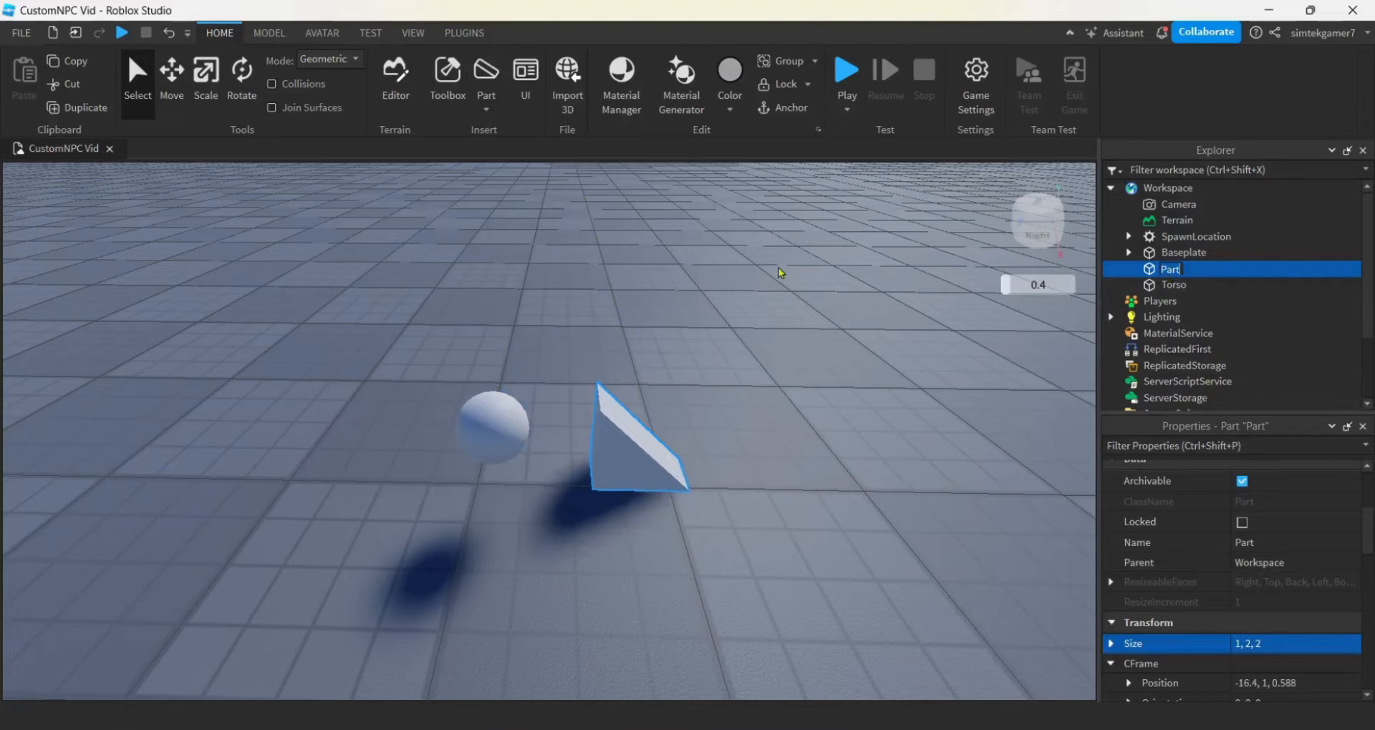
type("RightWing")
key("Return")
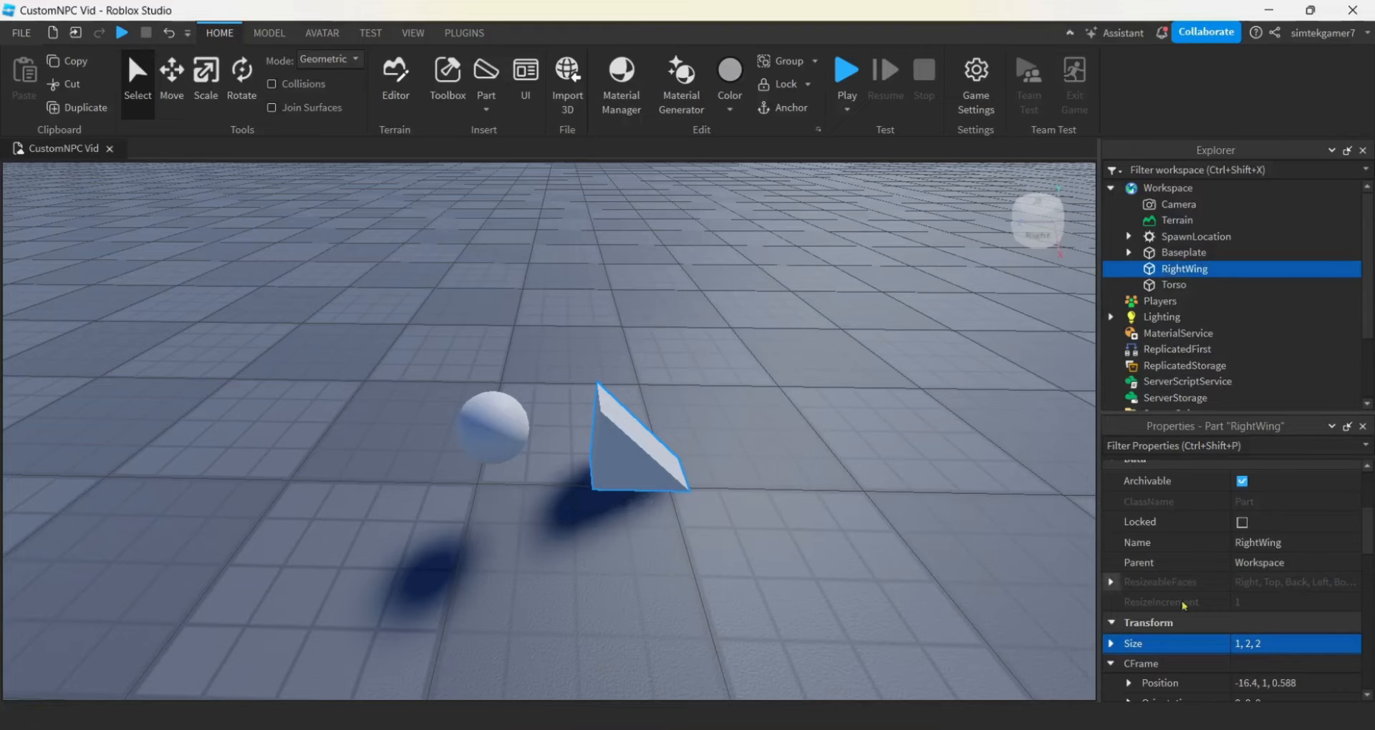
Thin the RightWing wedge by setting its size to 0.2, 2, 2.
left_click(1281, 646)
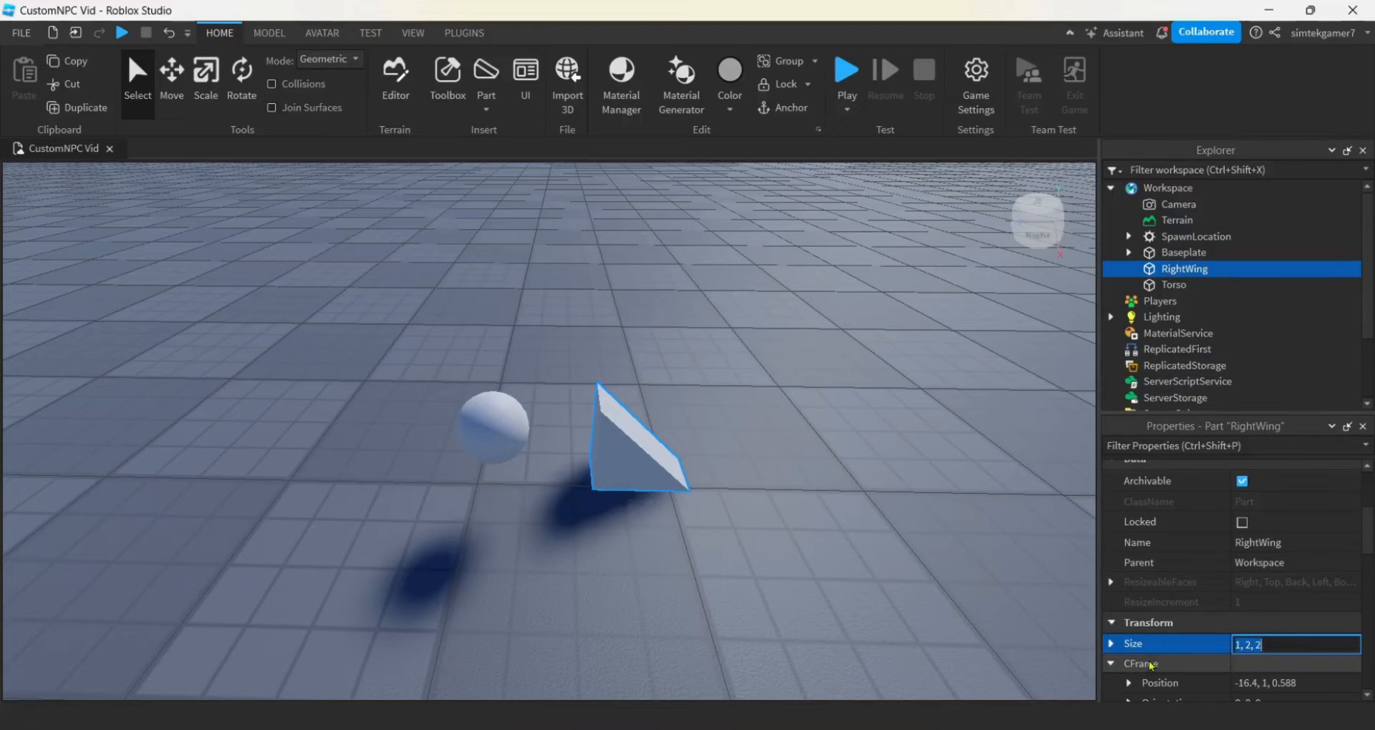
key("Left")
key("Left")
key("Left")
key("Left")
key("Delete")
type(".2")
key("Return")
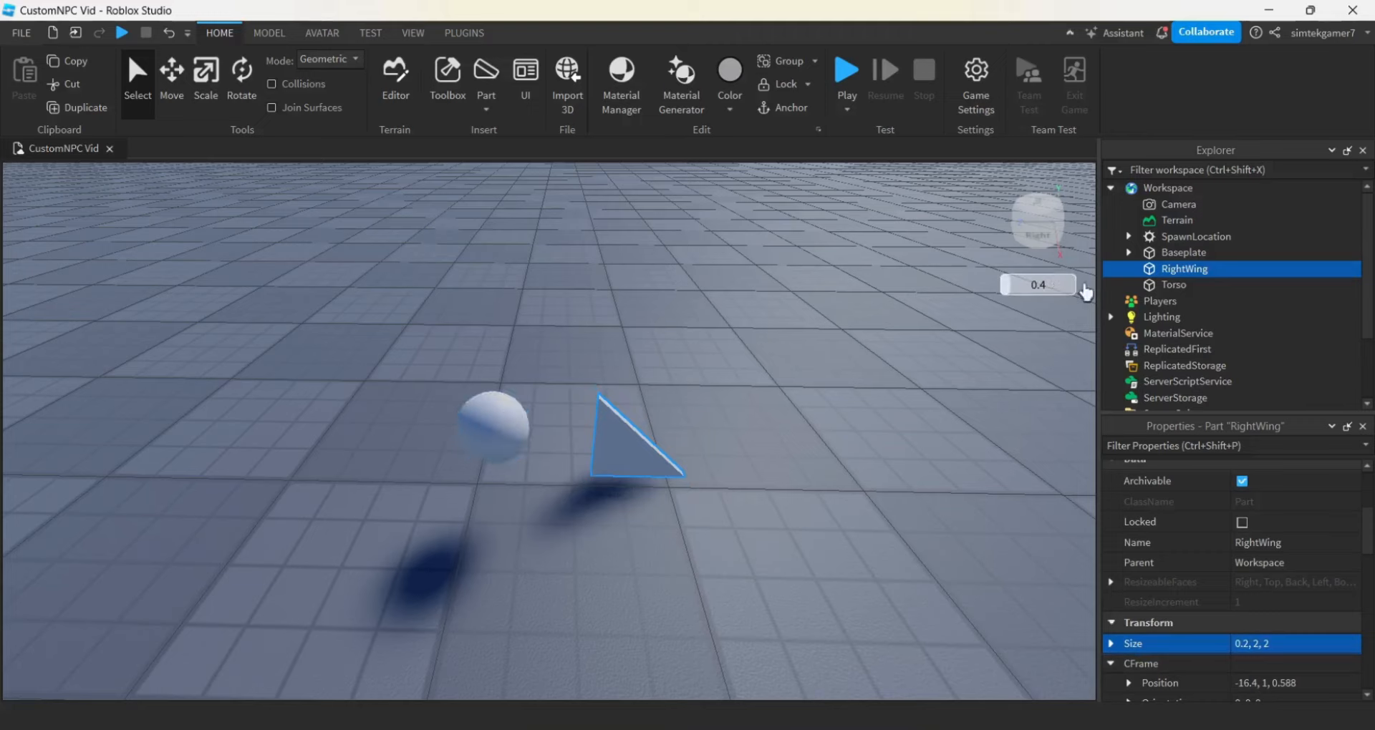
Copy the Torso's position to the RightWing, setting it to -15.4, 2, 3.4.
left_click(1172, 286)
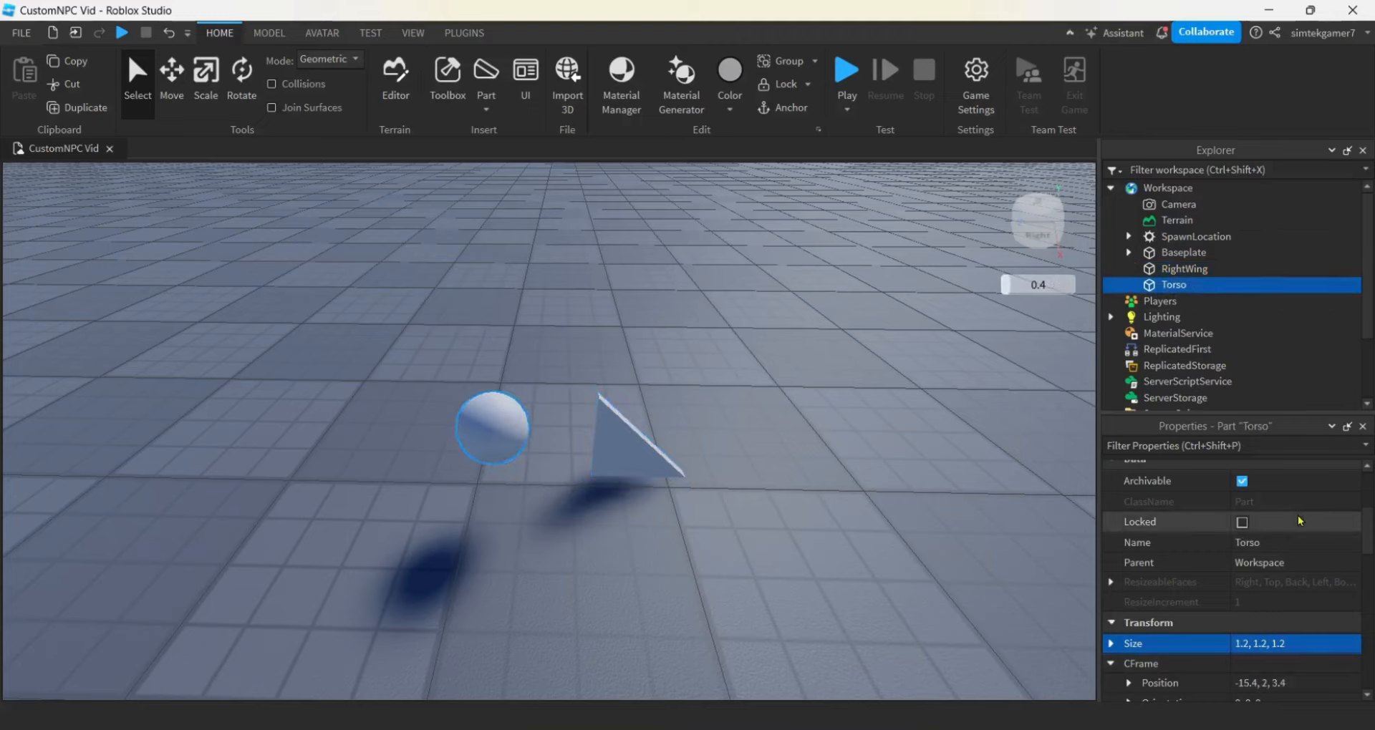
scroll(1297, 524, "down", 3)
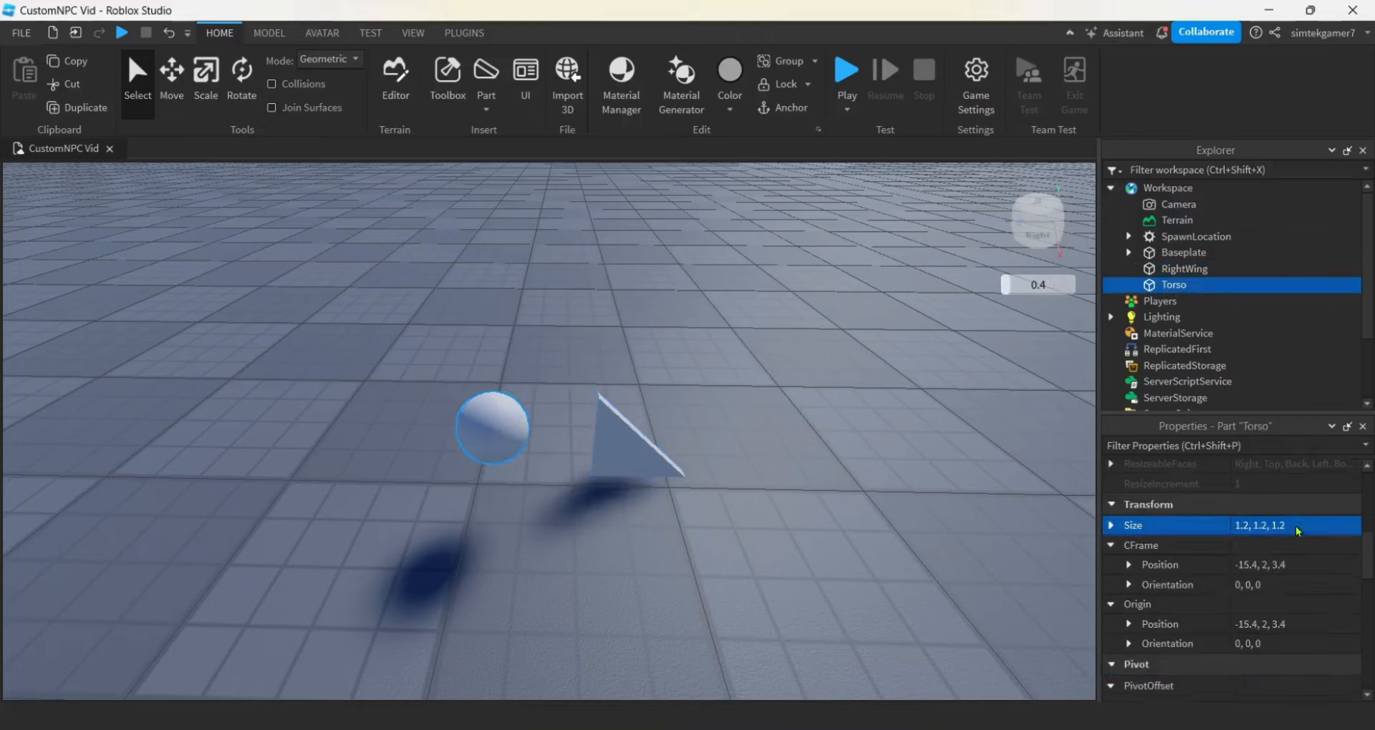
left_click(1294, 565)
key("ctrl+c")
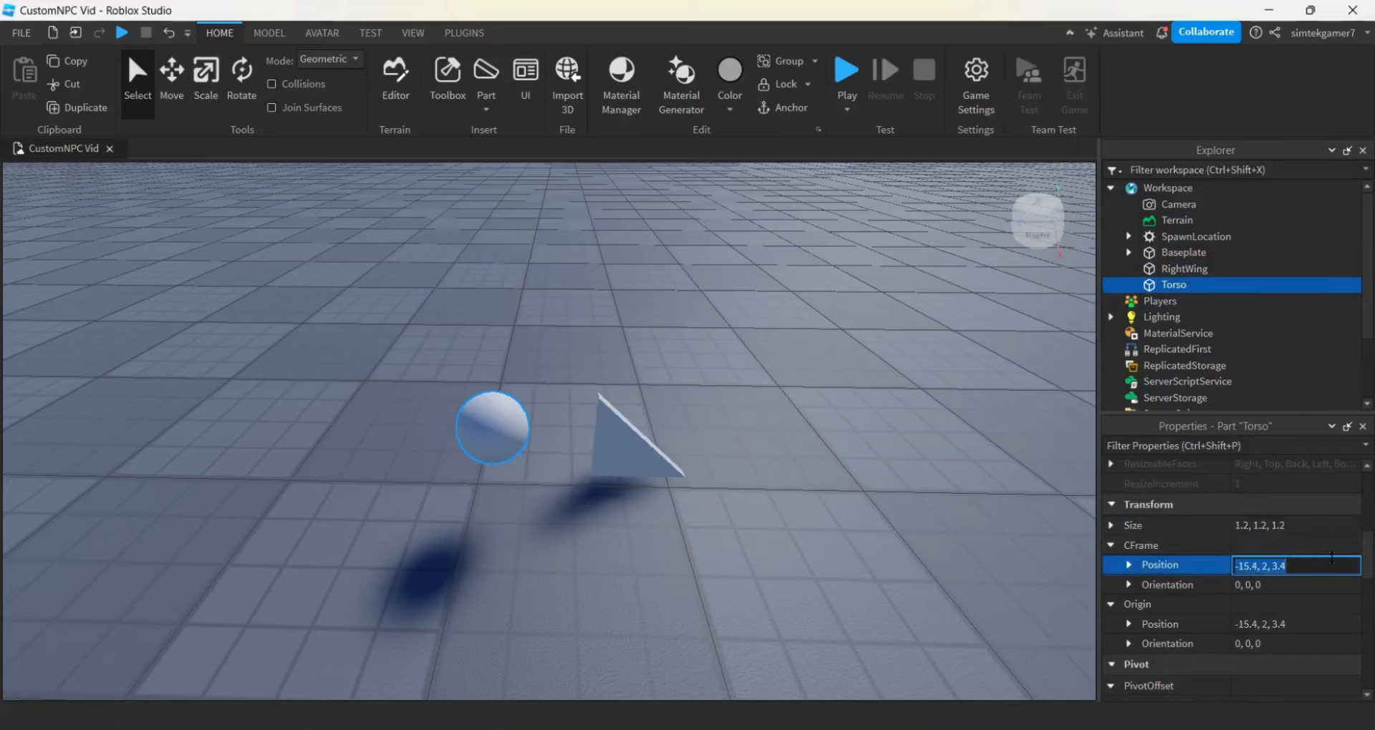
left_click(1184, 268)
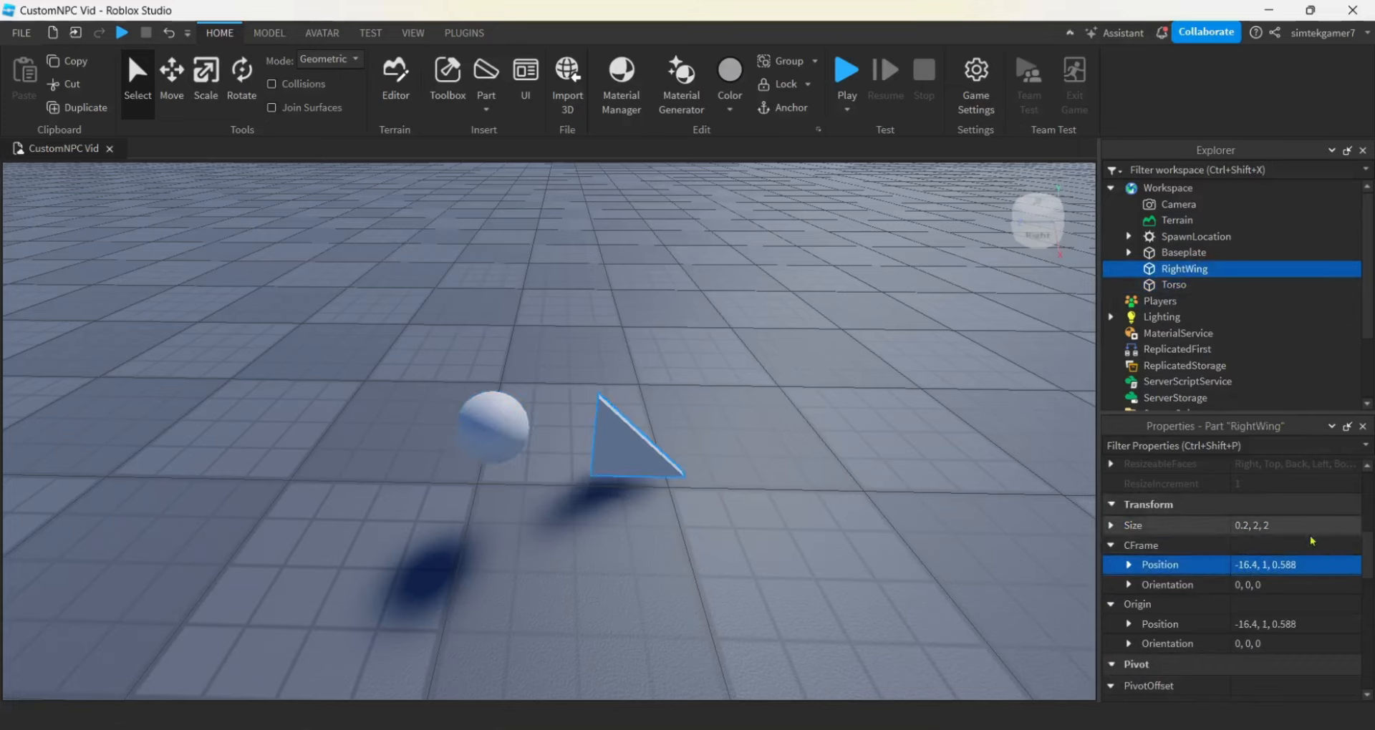
left_click(1319, 567)
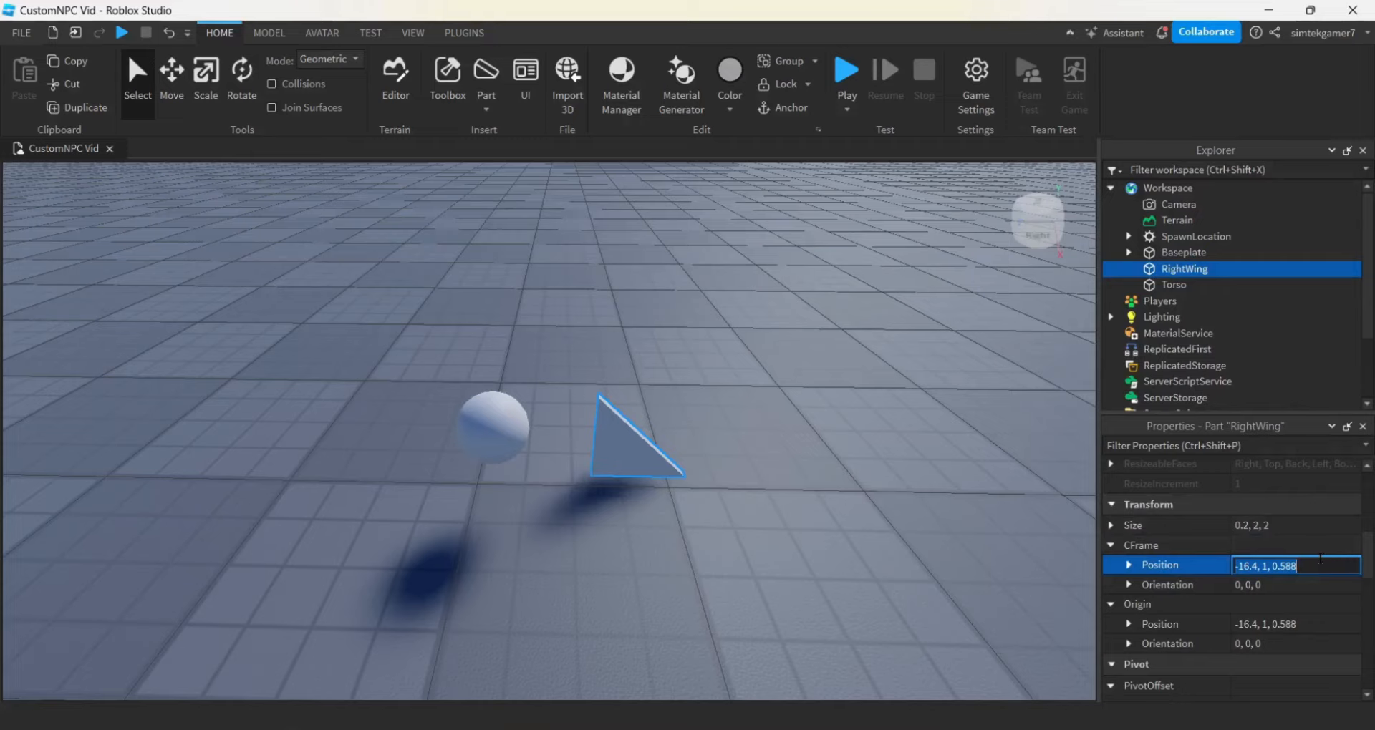
key("ctrl+v")
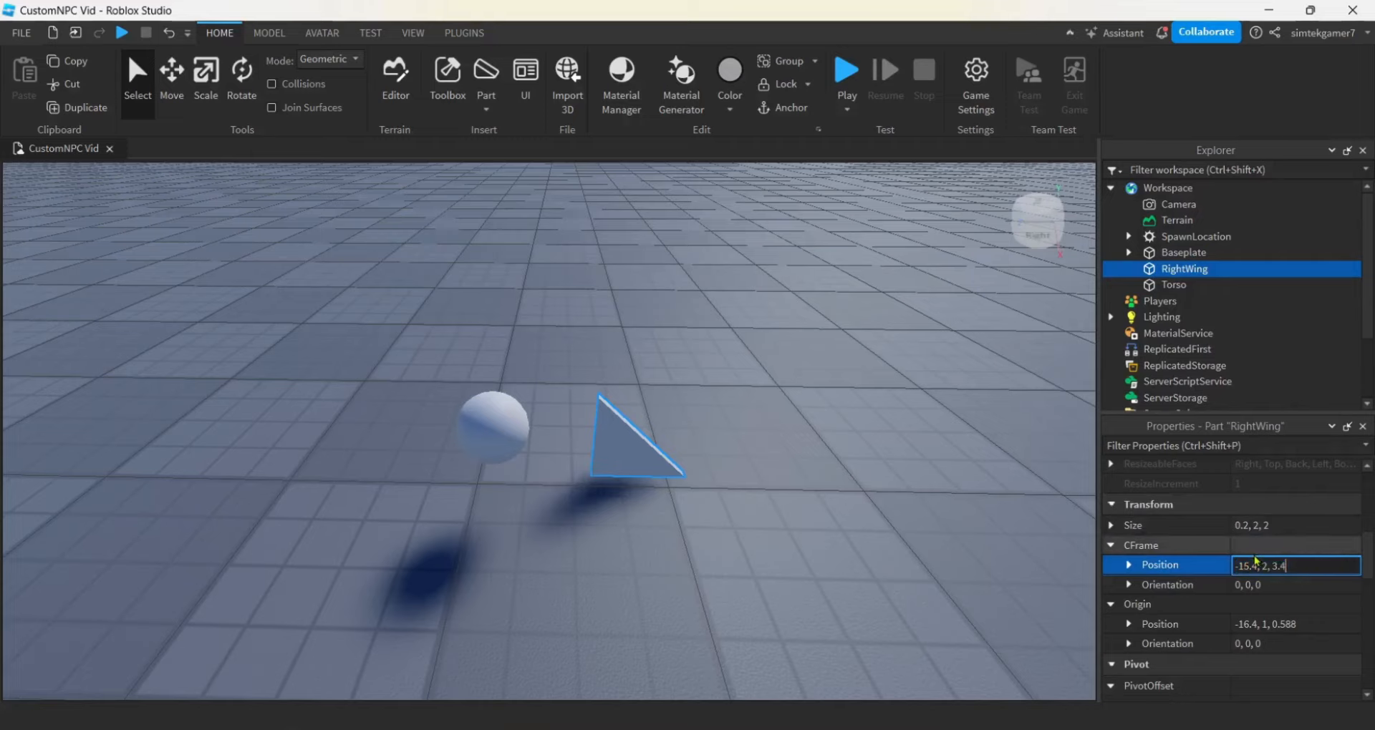
key("Return")
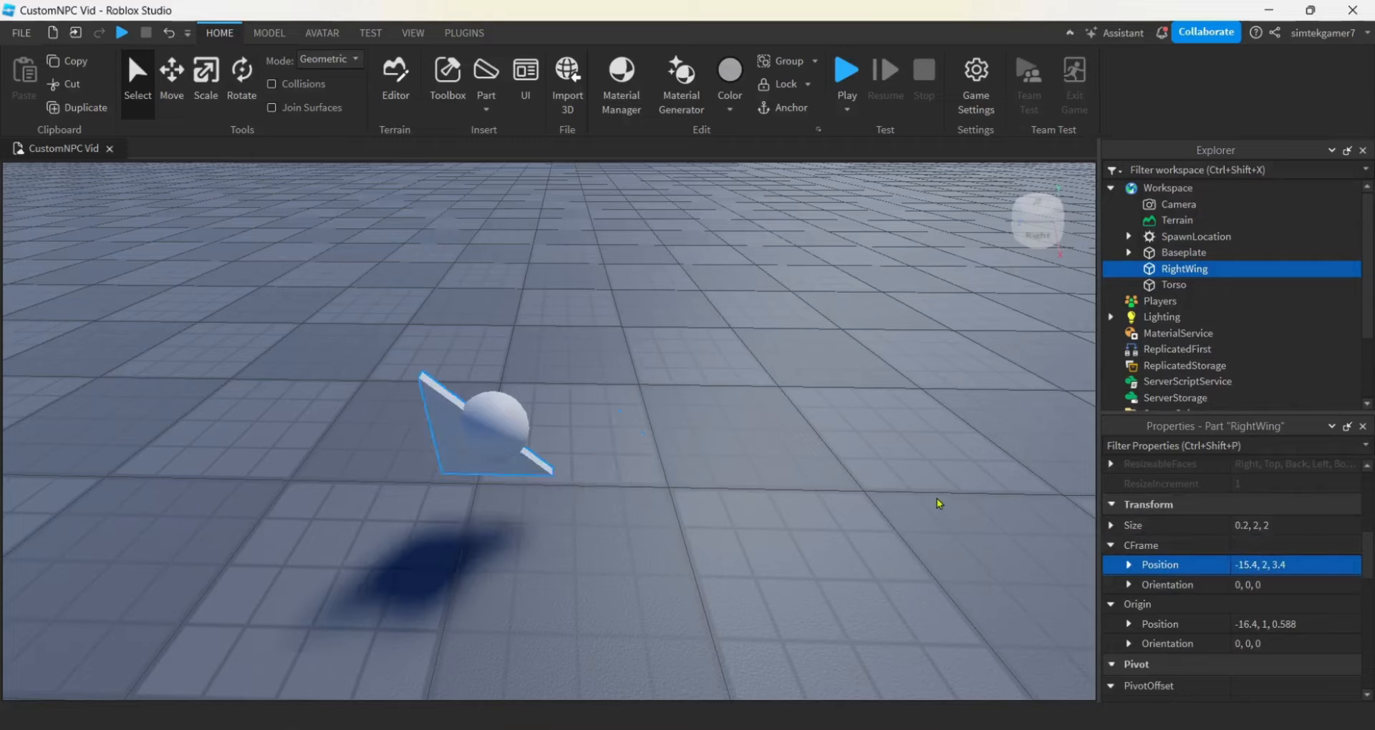
Rotate the RightWing flat to an orientation of 0, 0, -90.
key("a")
key("w")
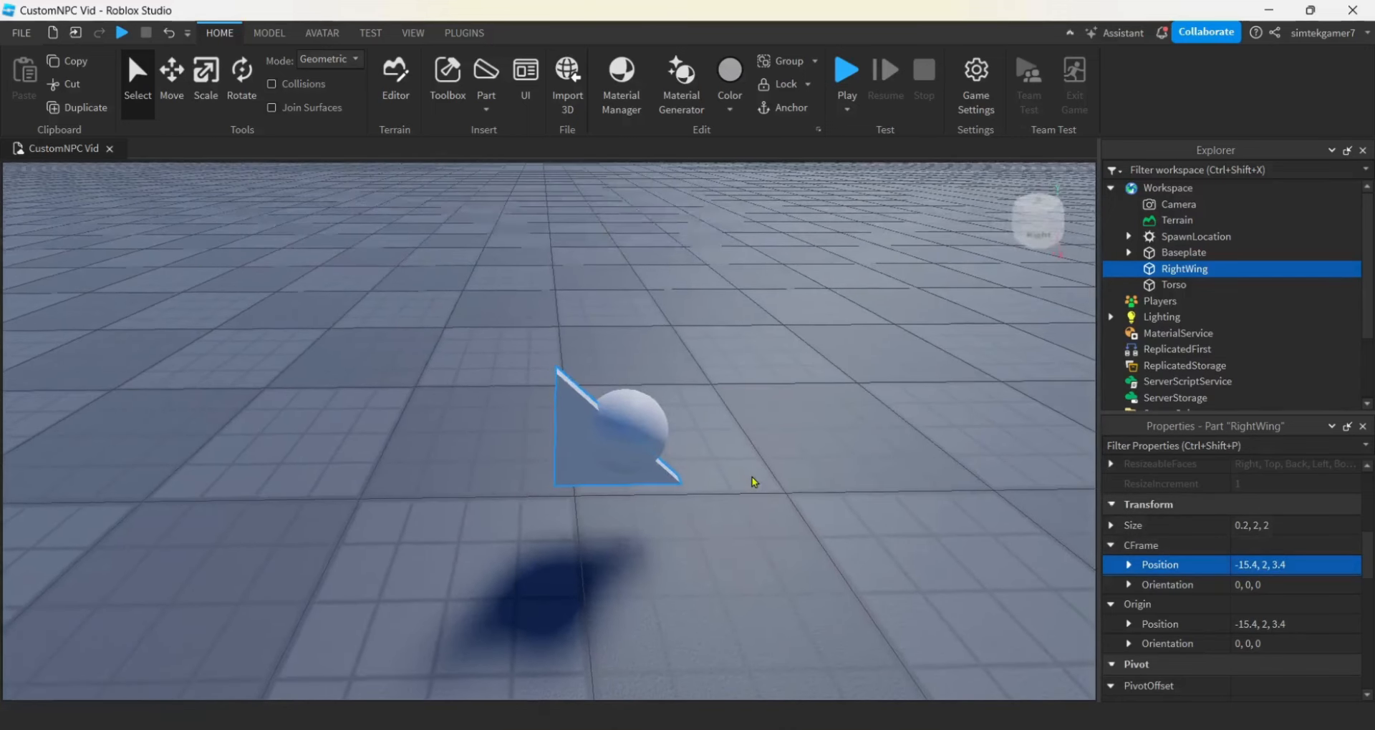
key("w")
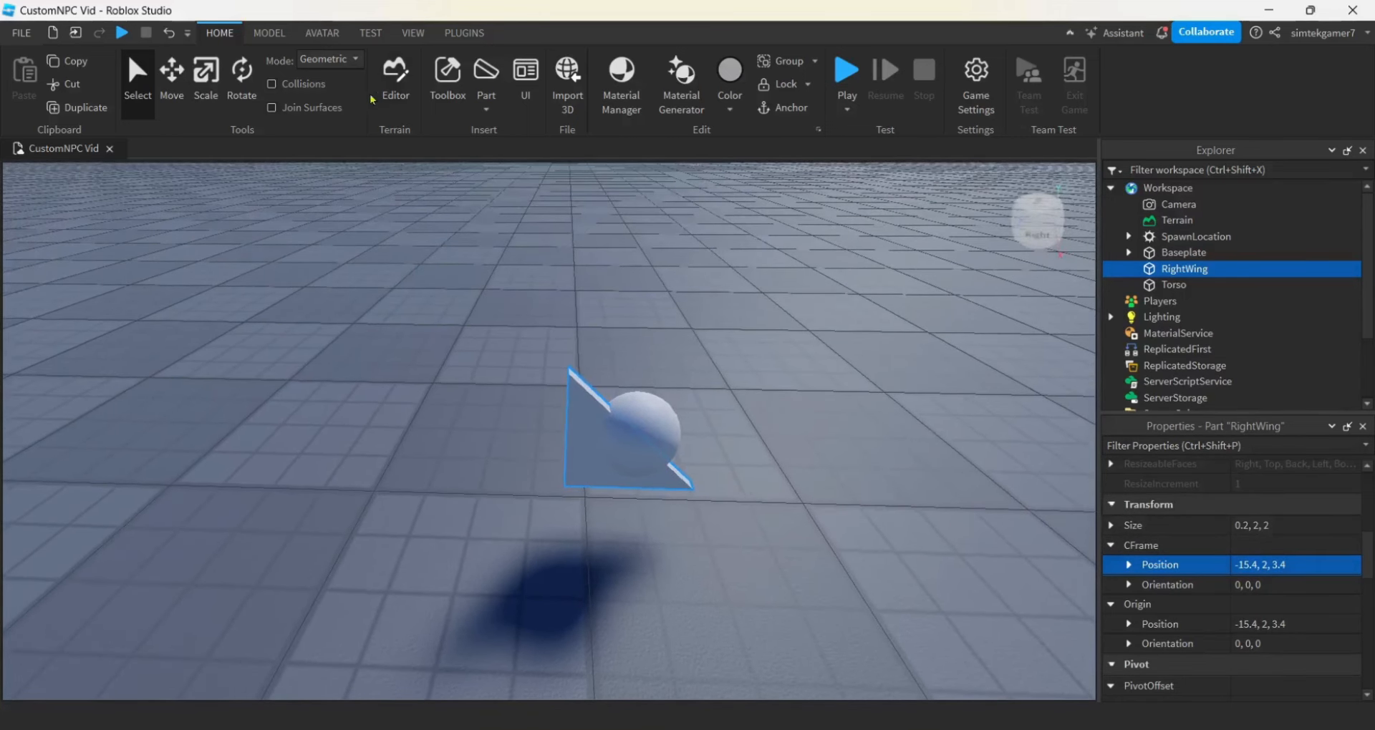
left_click(241, 79)
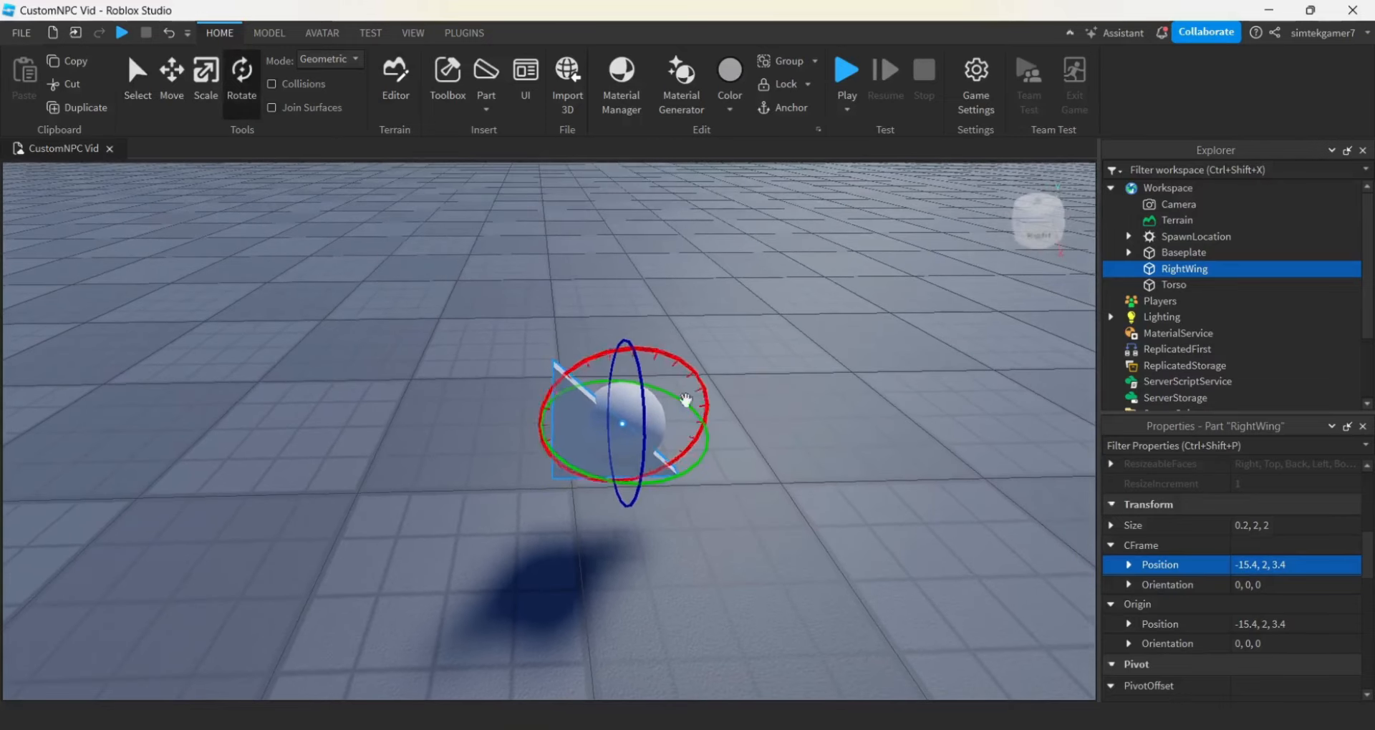
left_click_drag(634, 366, 636, 475)
Move the RightWing 1.6 studs sideways so it sits against the side of the Torso.
left_click(172, 76)
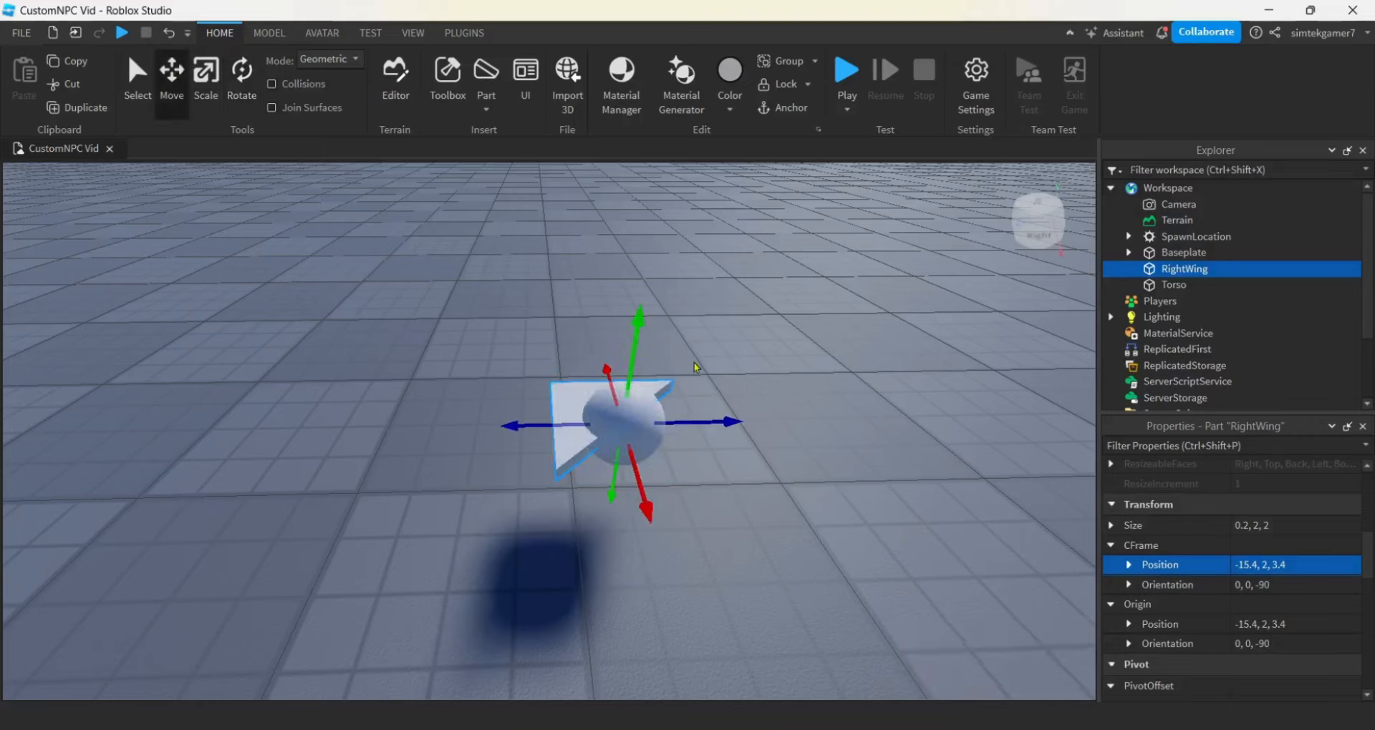
left_click(723, 413)
left_click(564, 394)
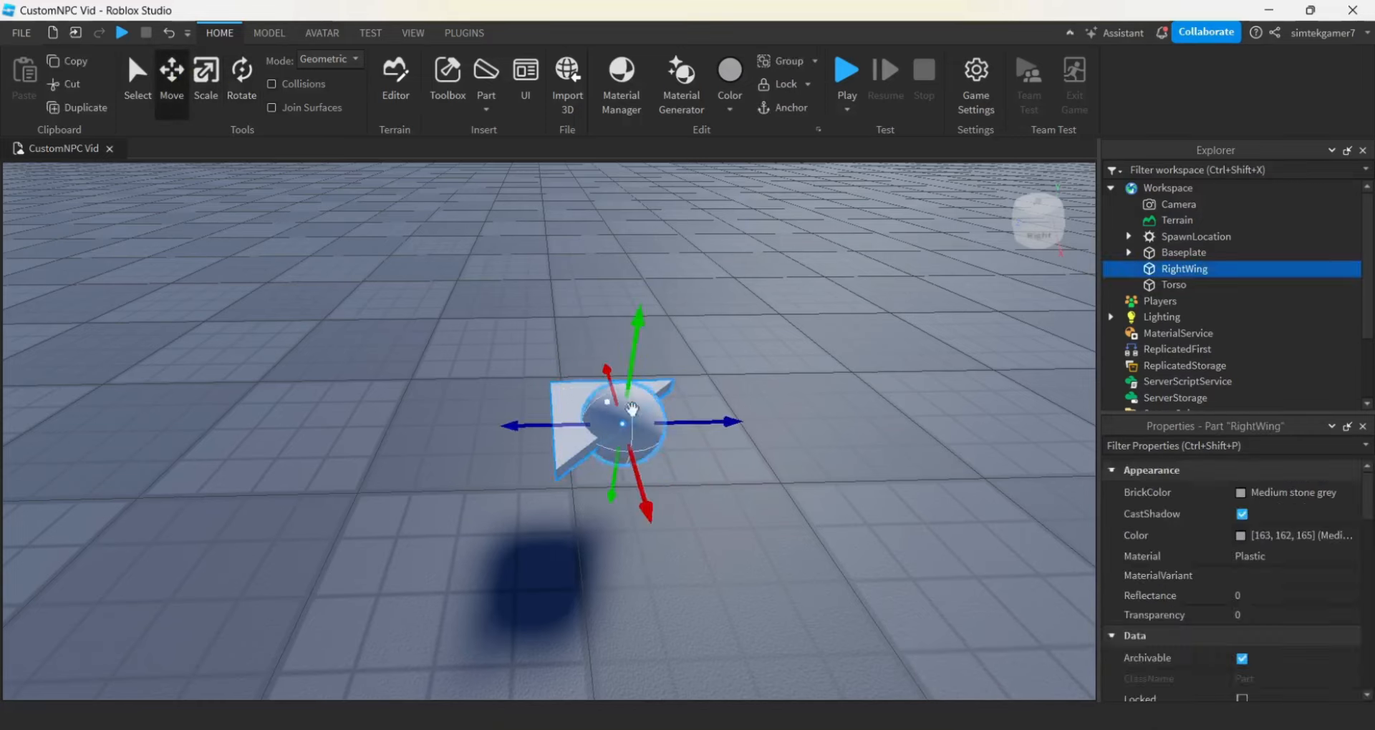
left_click_drag(732, 426, 842, 428)
key("d")
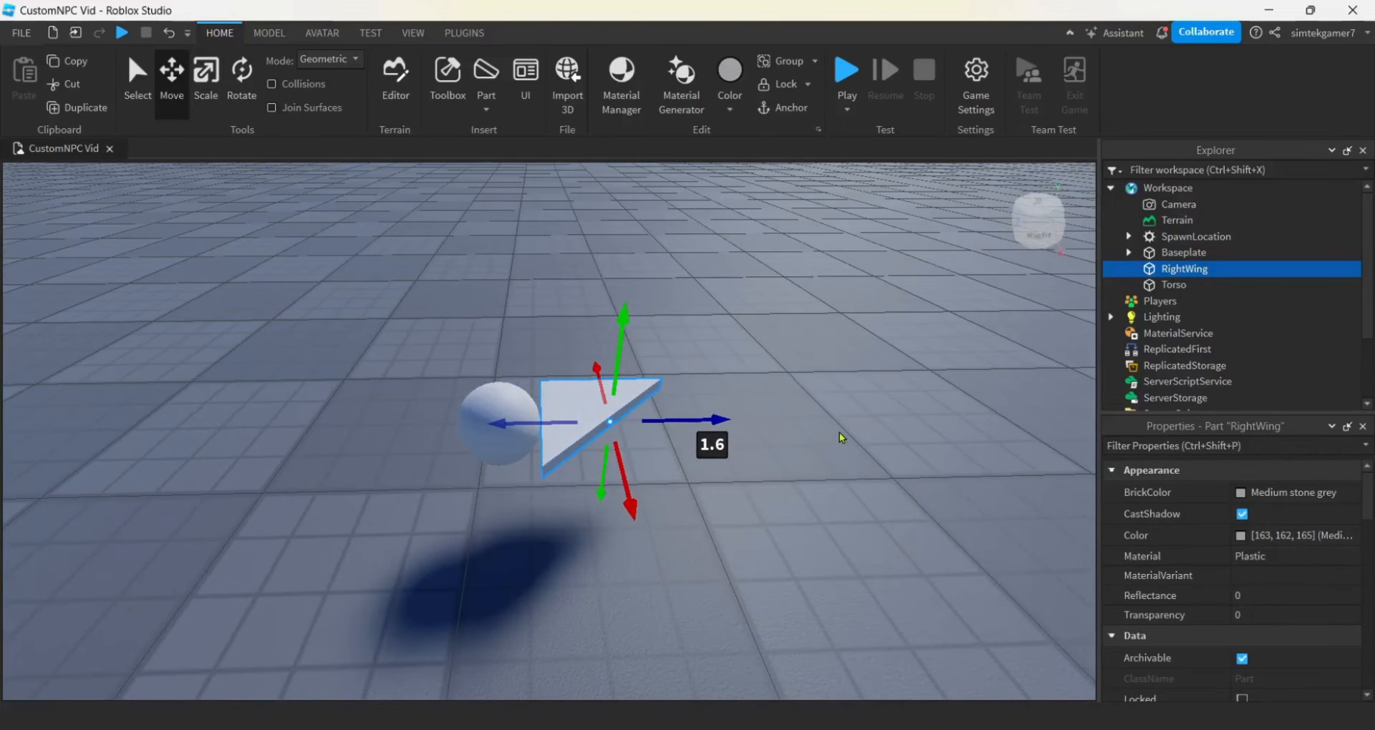
Duplicate the RightWing across to the Torso's other side and rotate the copy to mirror the original wing.
key("ctrl+d")
left_click_drag(725, 420, 555, 419)
left_click(241, 75)
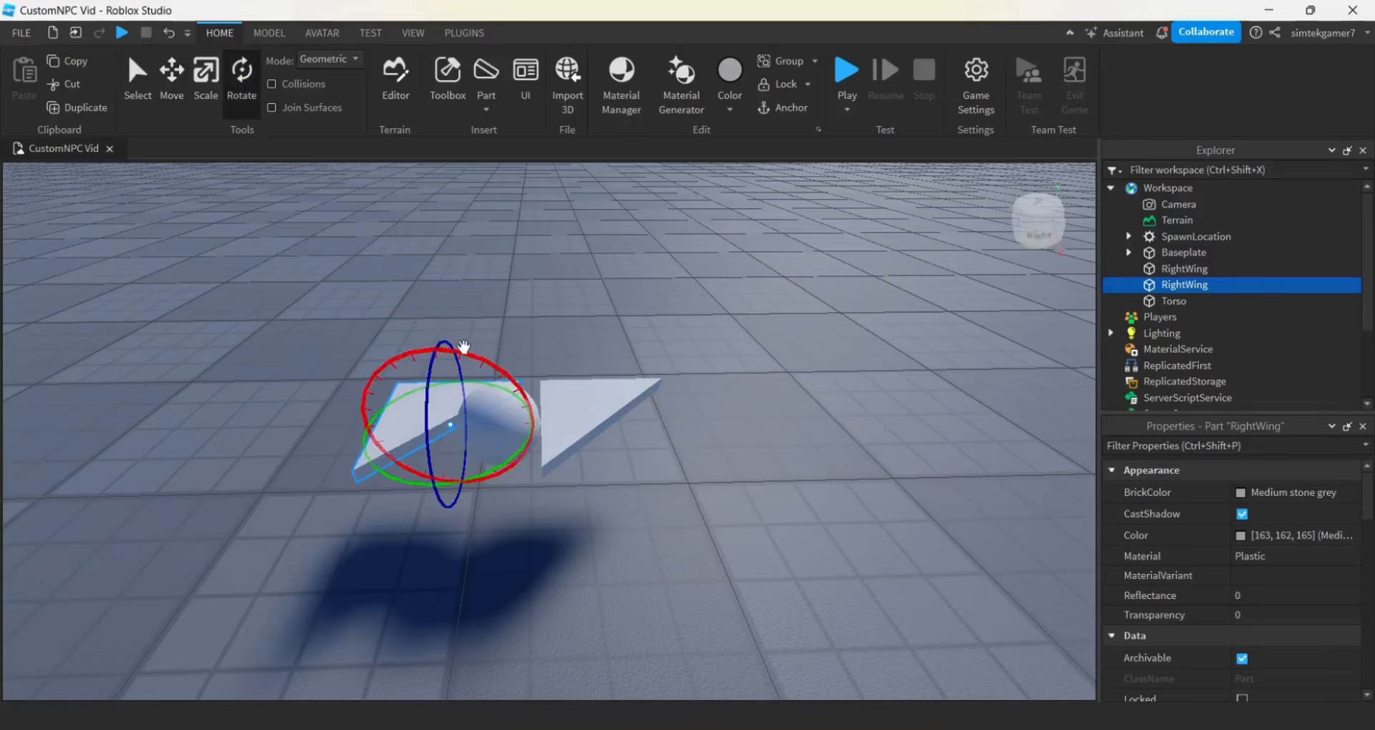
left_click_drag(464, 347, 503, 509)
left_click_drag(514, 391, 526, 402)
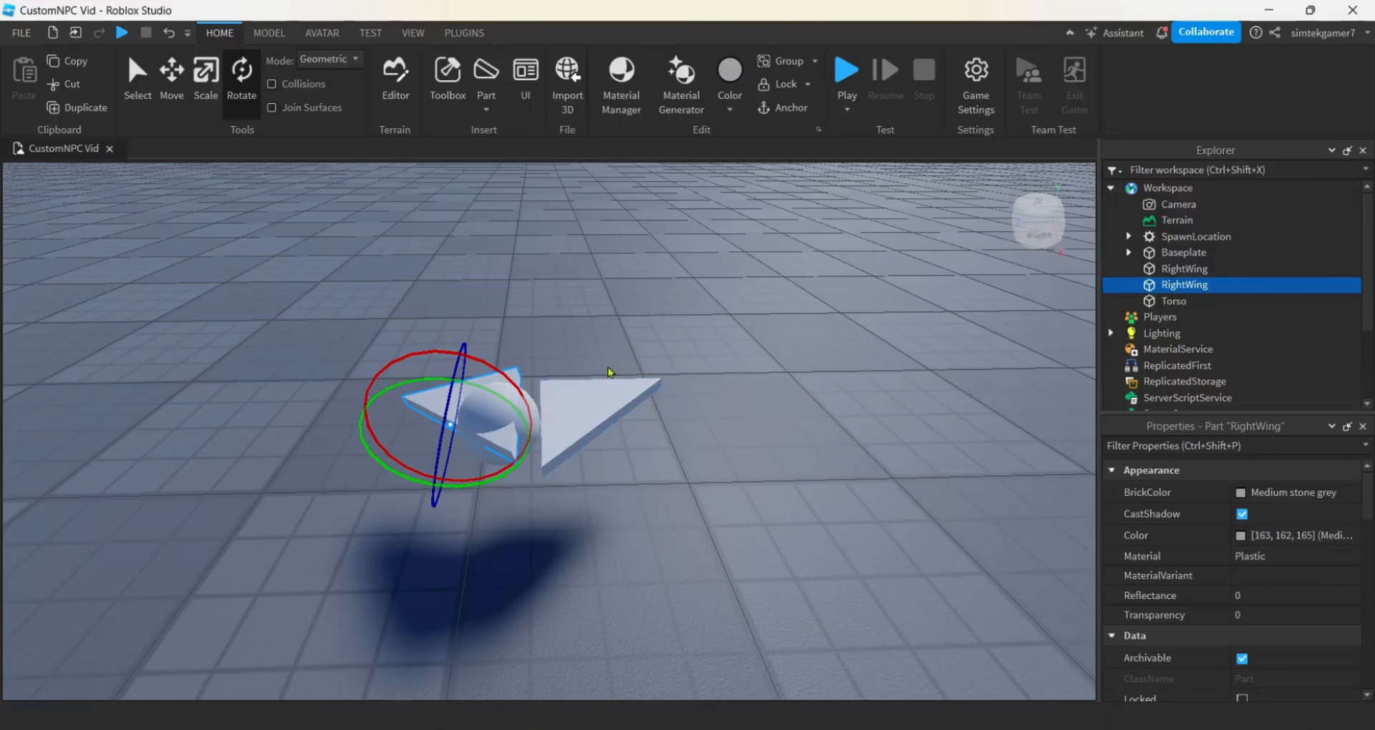
scroll(601, 389, "up", 5)
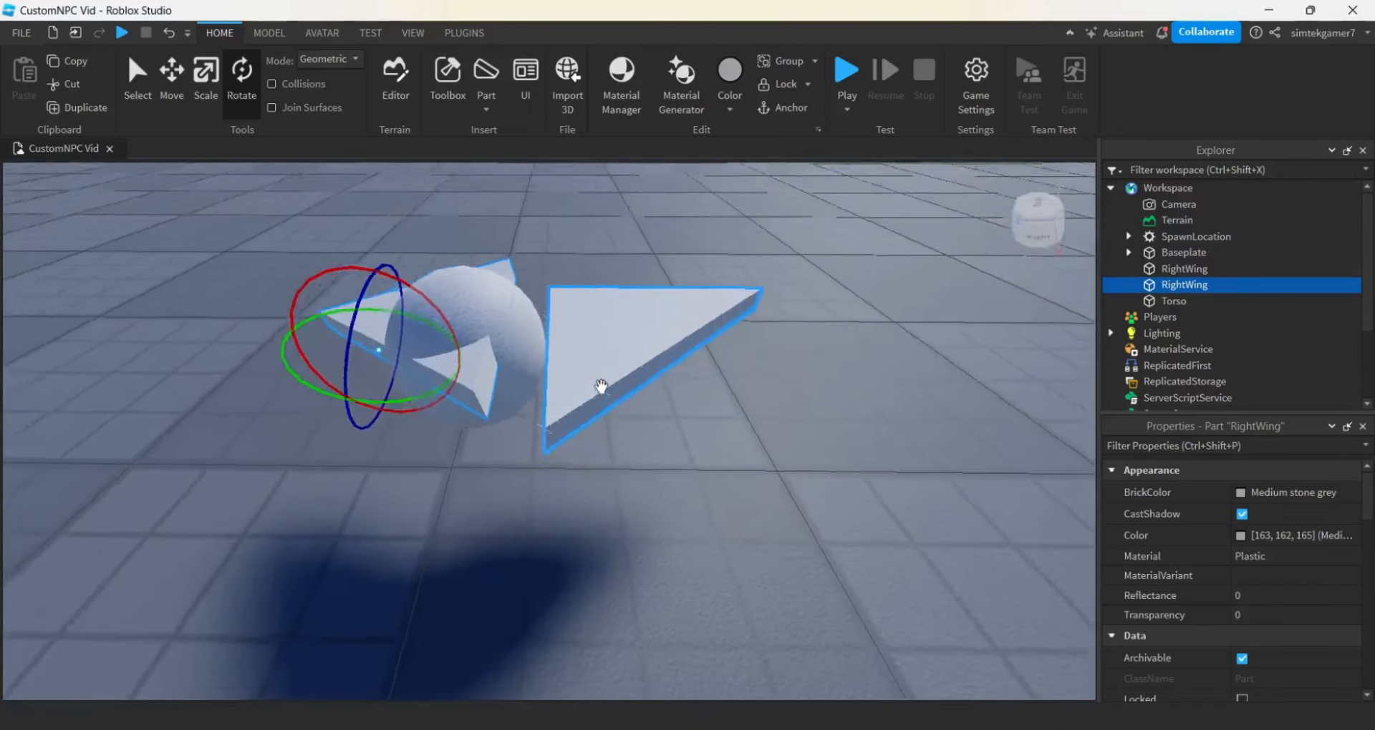
right_click_drag(601, 386, 601, 387)
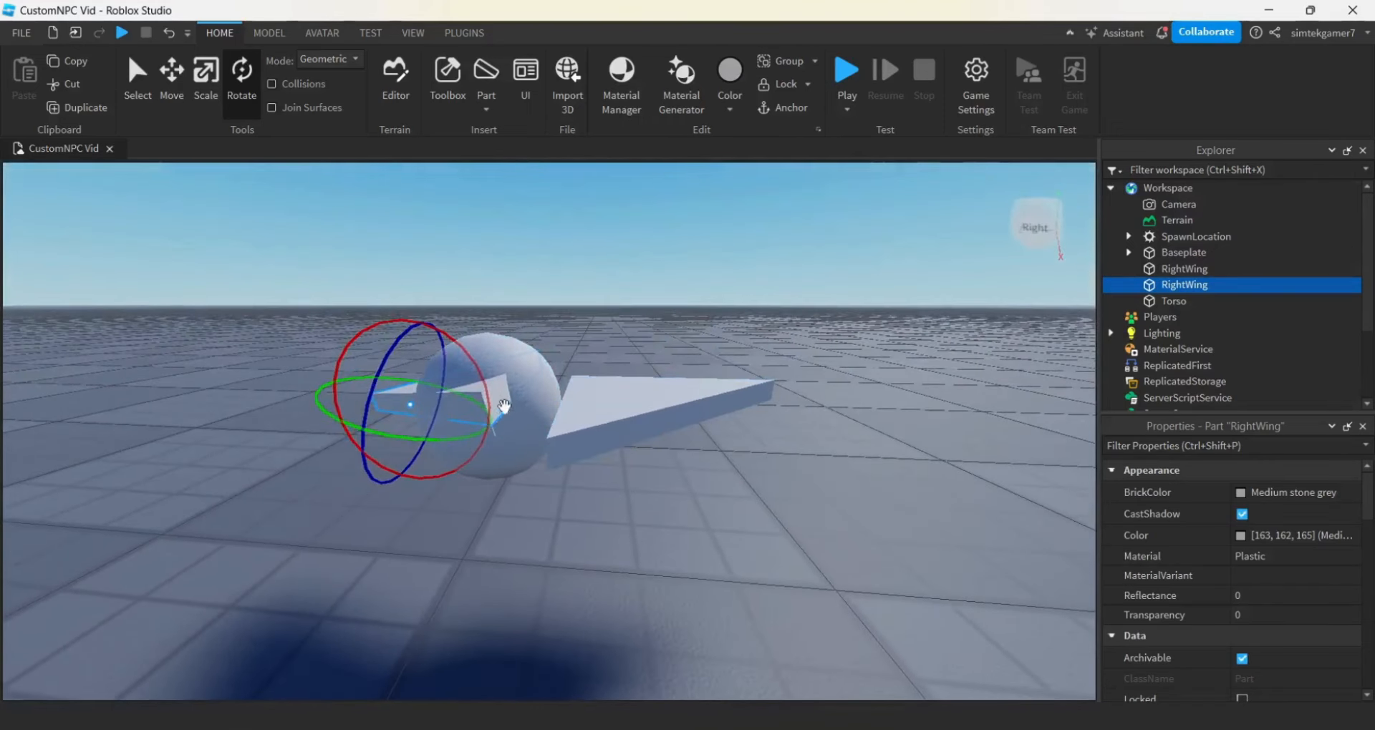
left_click_drag(477, 367, 436, 402)
Move the duplicated wing 0.8 studs outward so it sits against the opposite side of the Torso.
left_click(172, 72)
key("a")
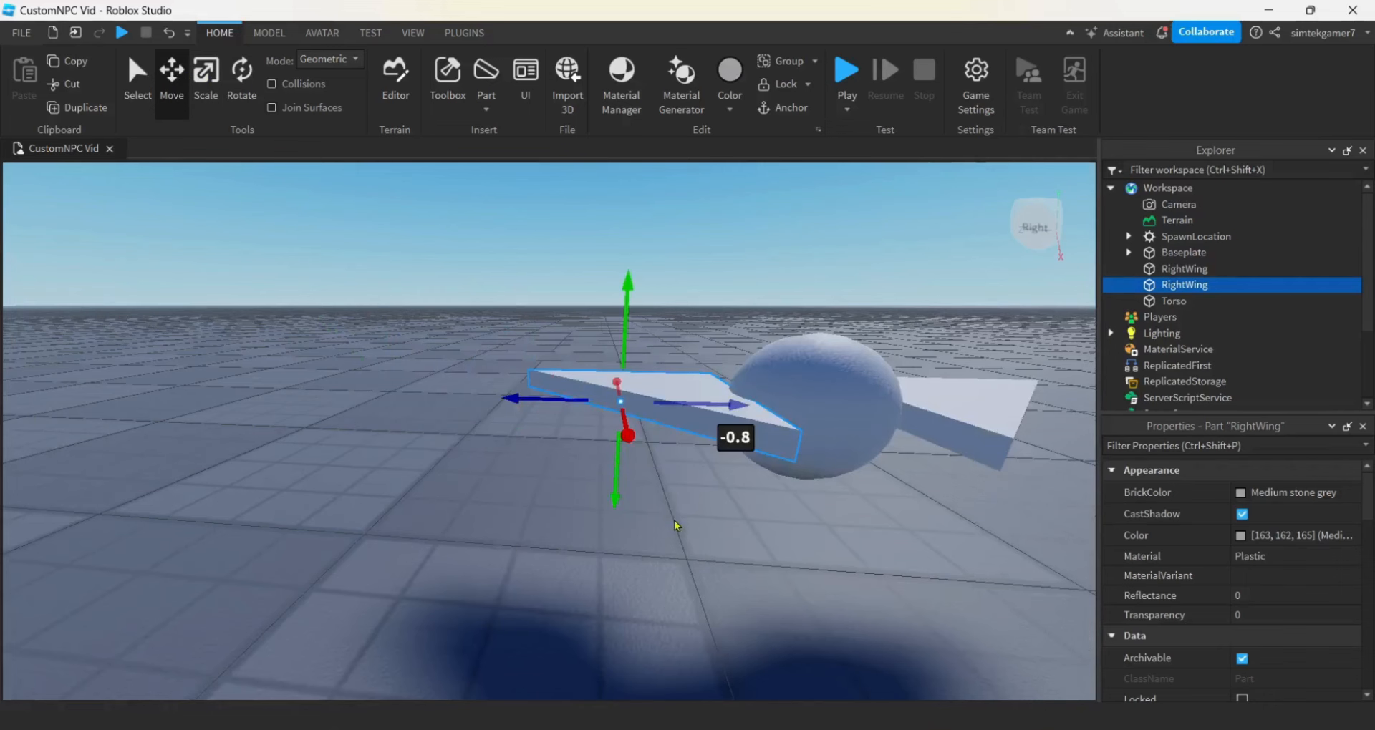
key("s")
right_click_drag(676, 525, 677, 520)
key("d")
key("a")
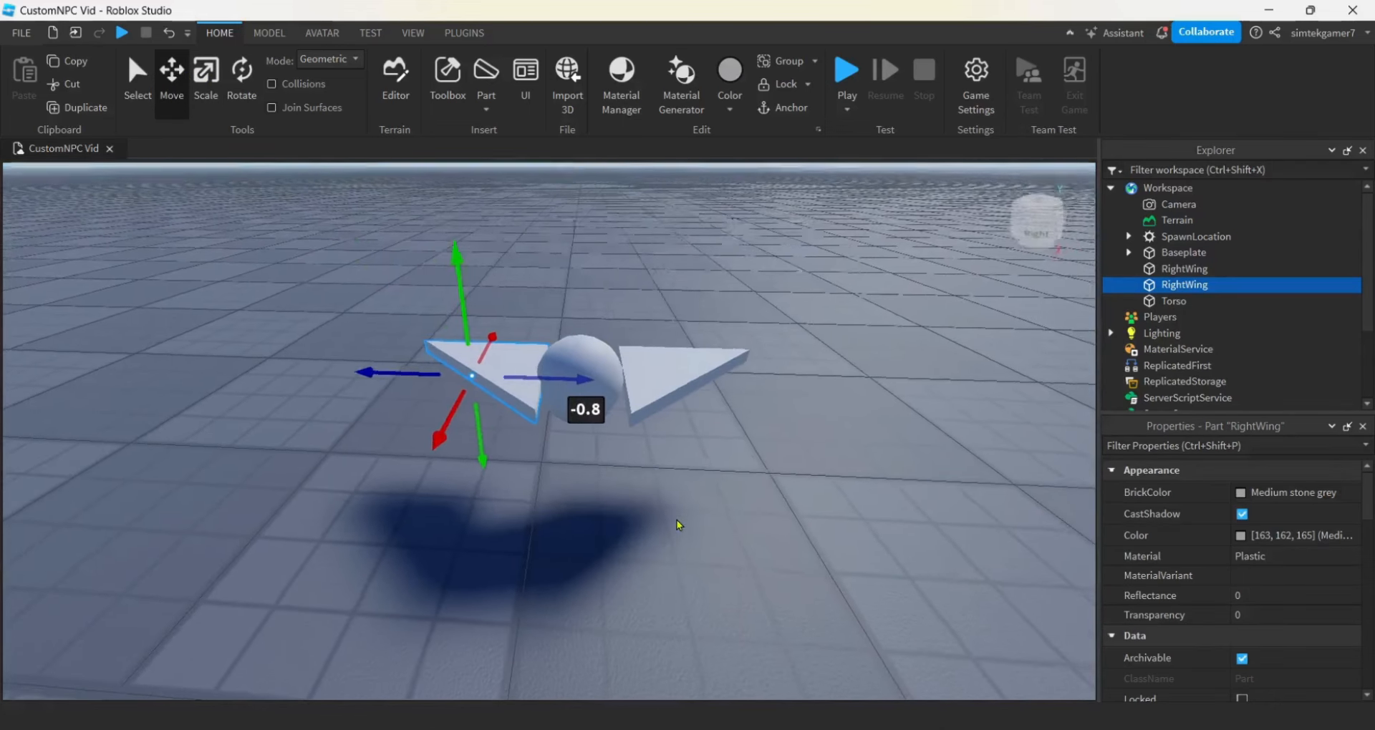
Insert a corner wedge part and set its size to 0.8, 1.5, 0.8.
left_click(489, 111)
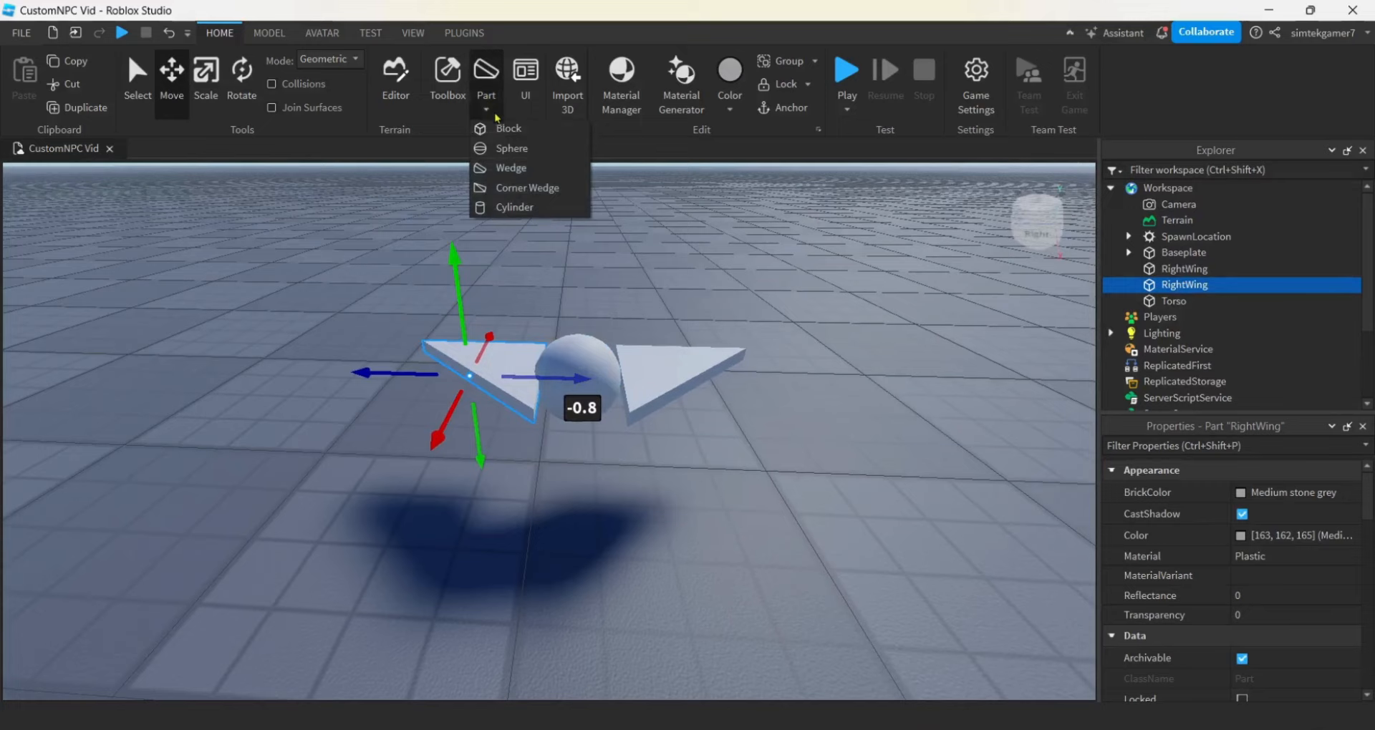
left_click(507, 192)
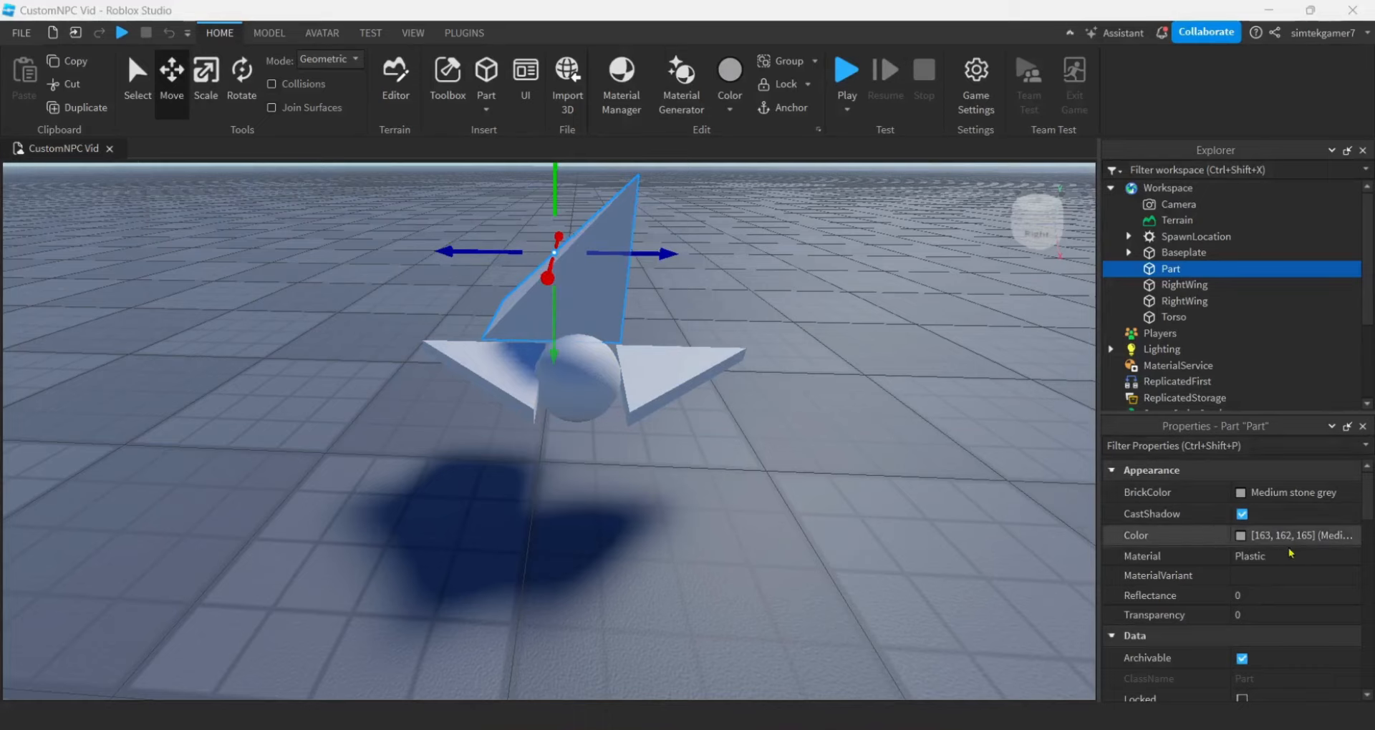
scroll(1293, 559, "down", 6)
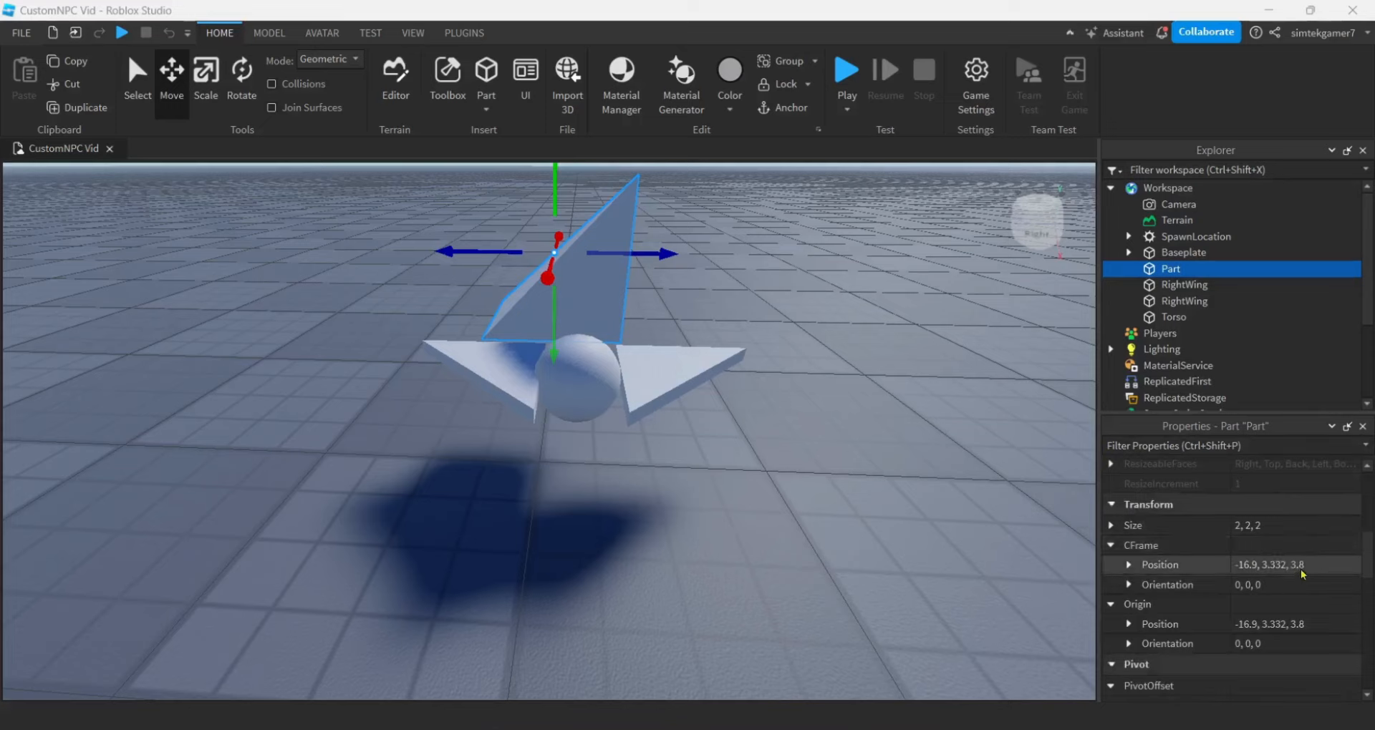
left_click(1281, 525)
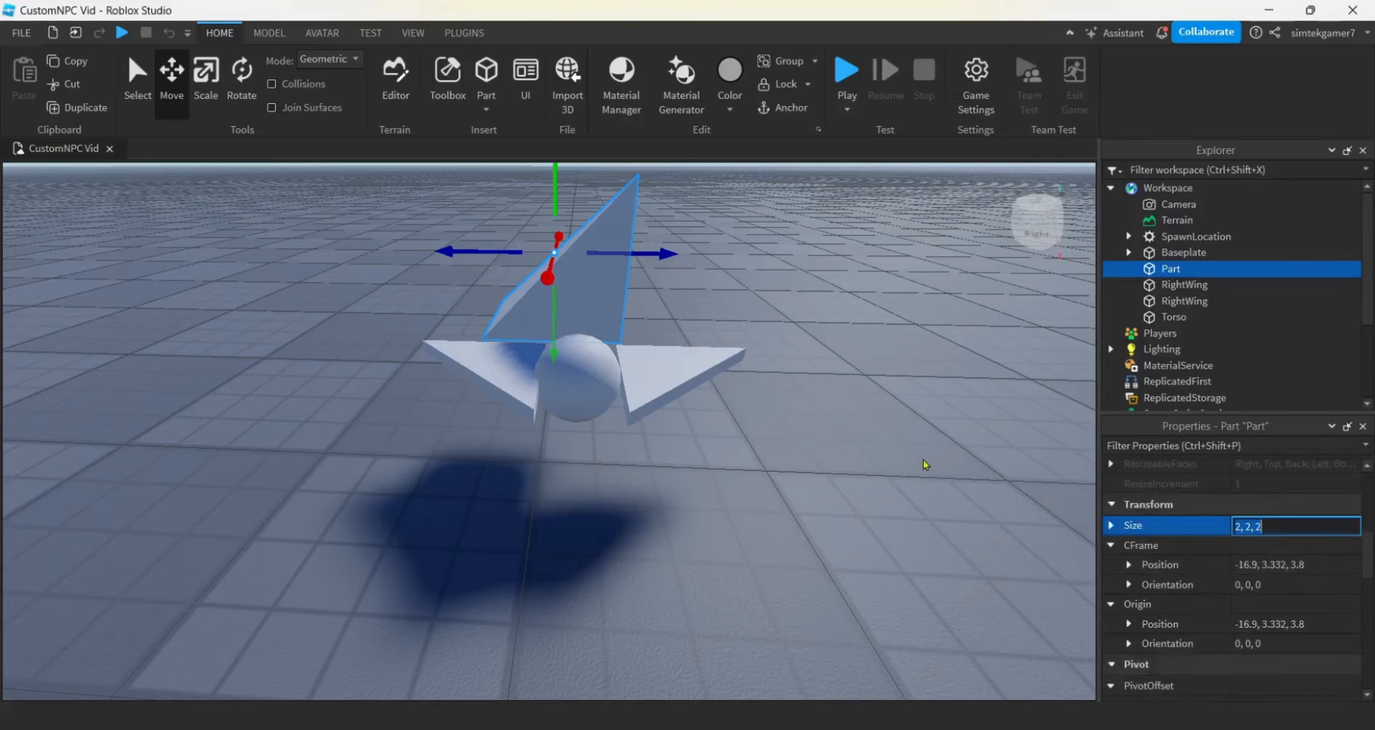
type(".8, 1.5, 0.8")
key("Return")
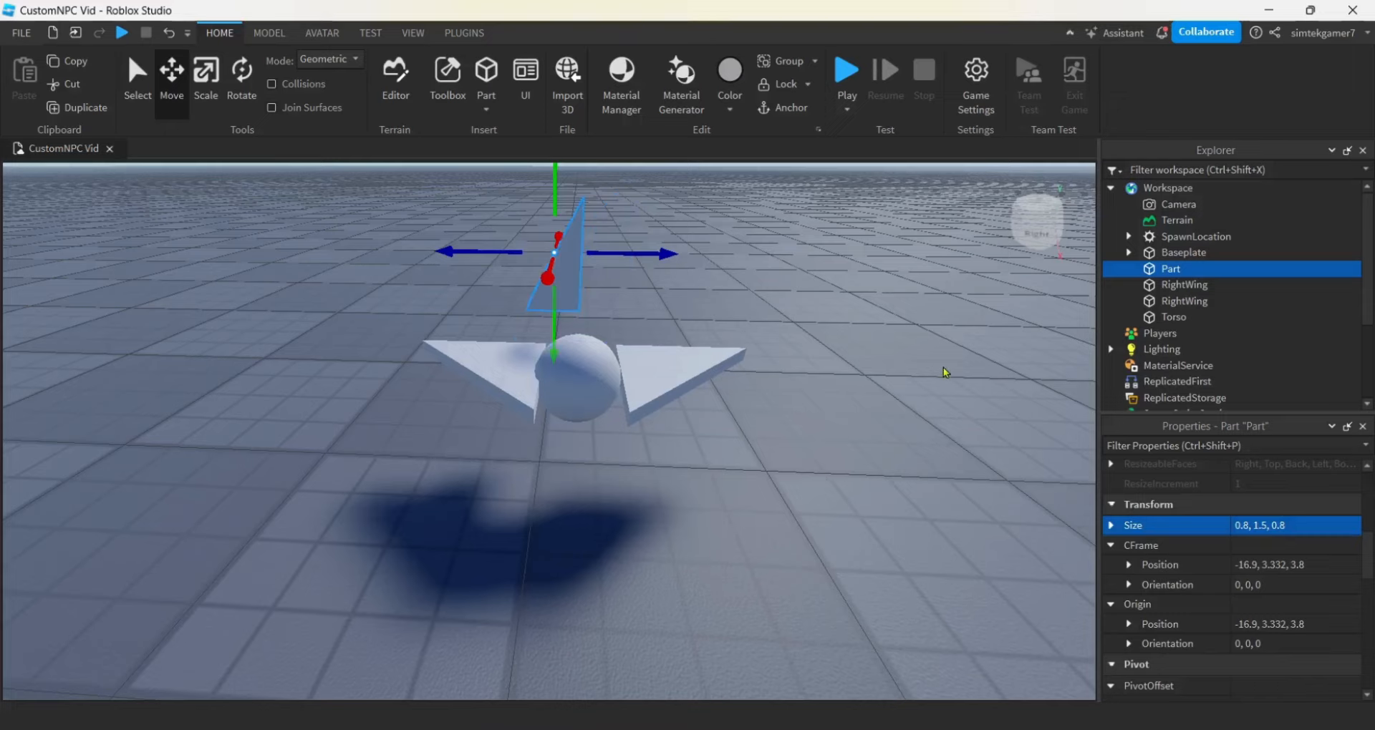
Give the corner wedge the Torso's position of -15.4, 2, 3.4 and raise it above the Torso to -15.4, 3.5, 3.4.
left_click(1178, 320)
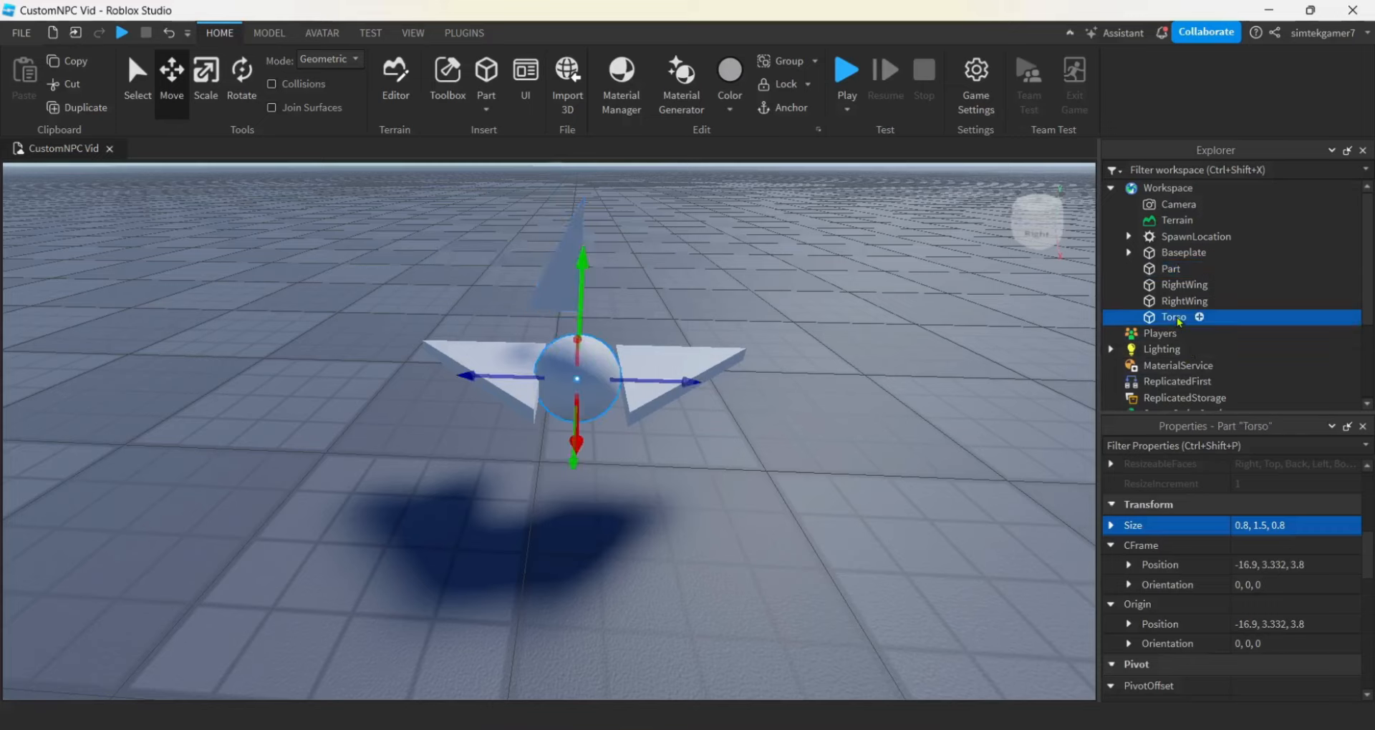
left_click(1301, 567)
key("ctrl+c")
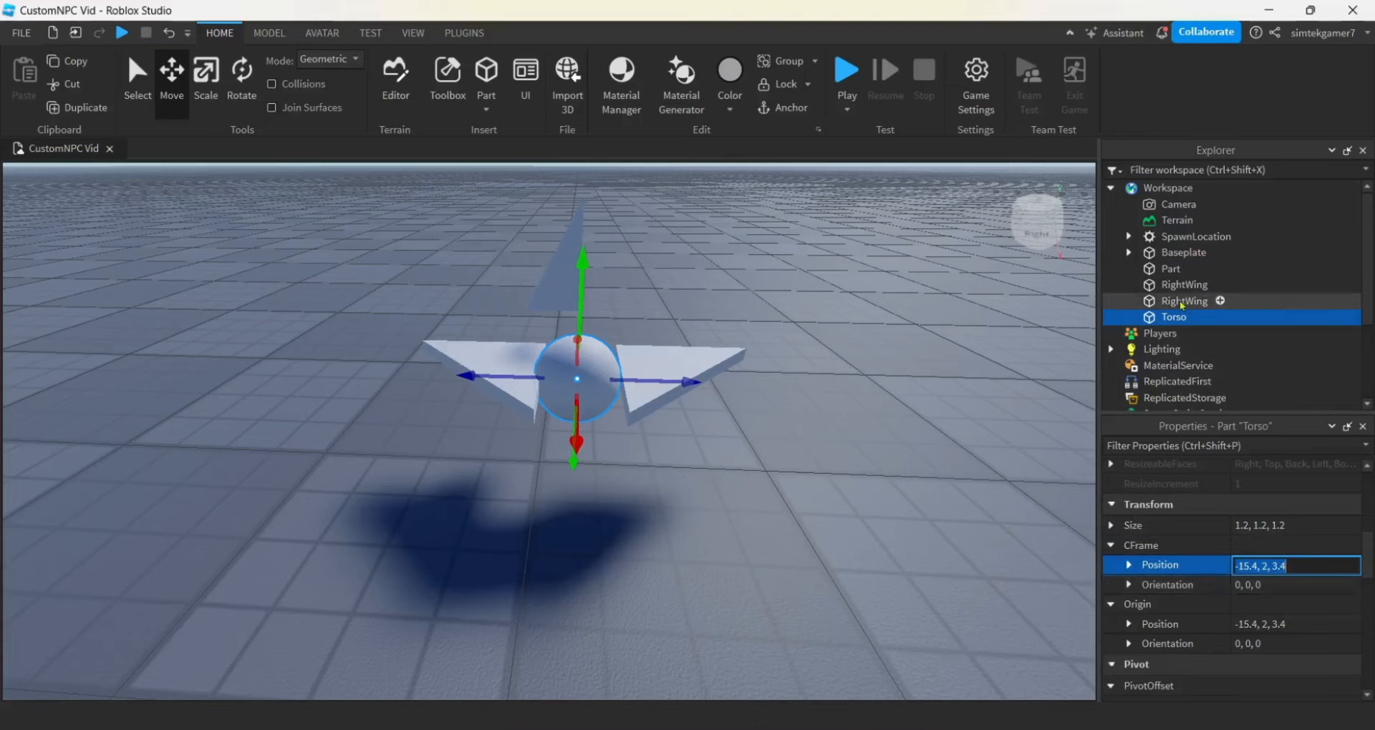
left_click(1171, 269)
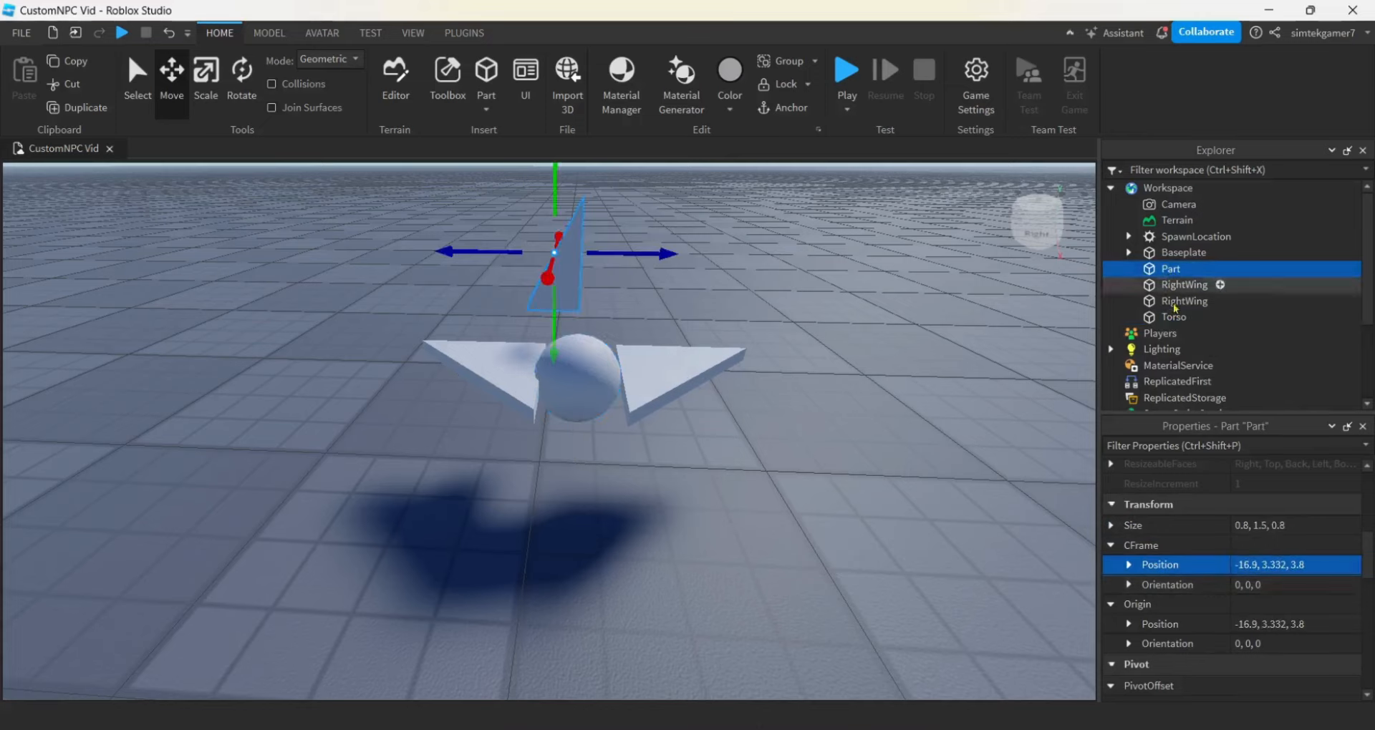
left_click(1328, 568)
key("ctrl+v")
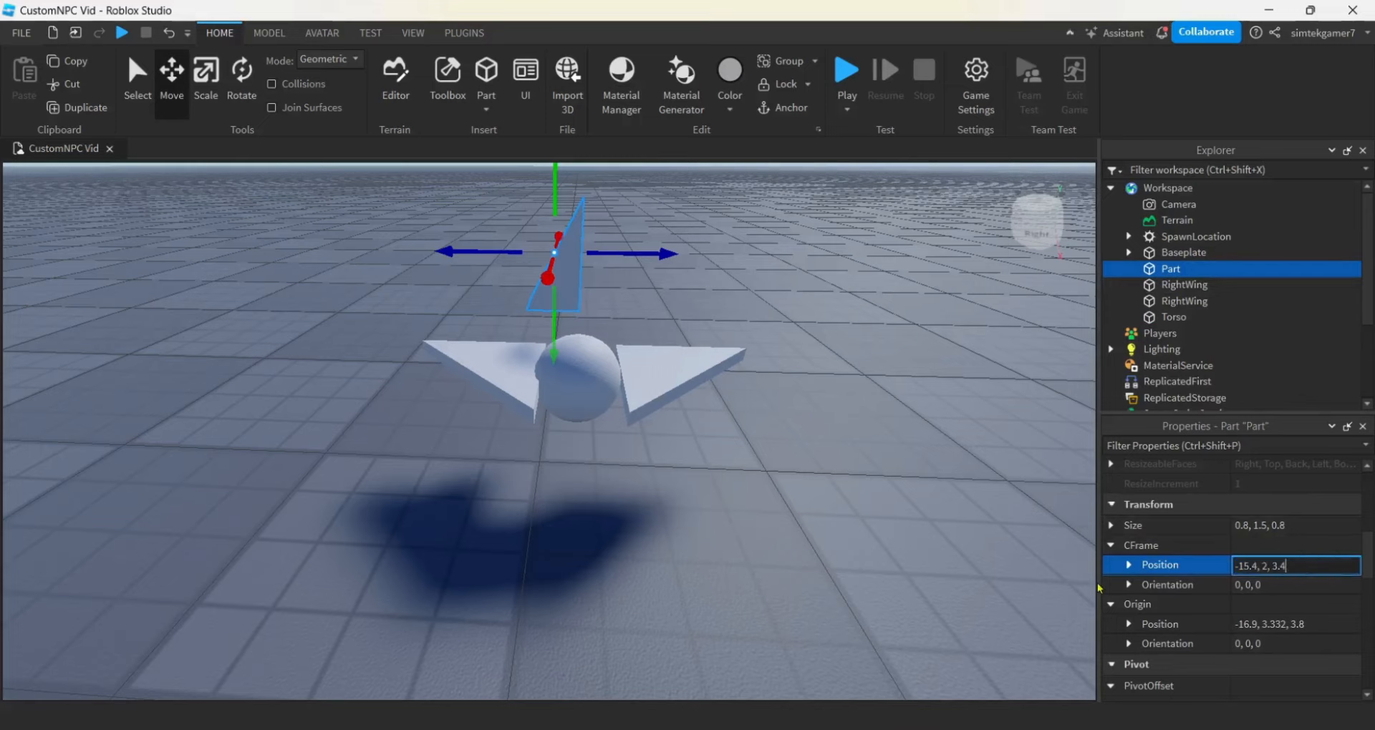
key("Return")
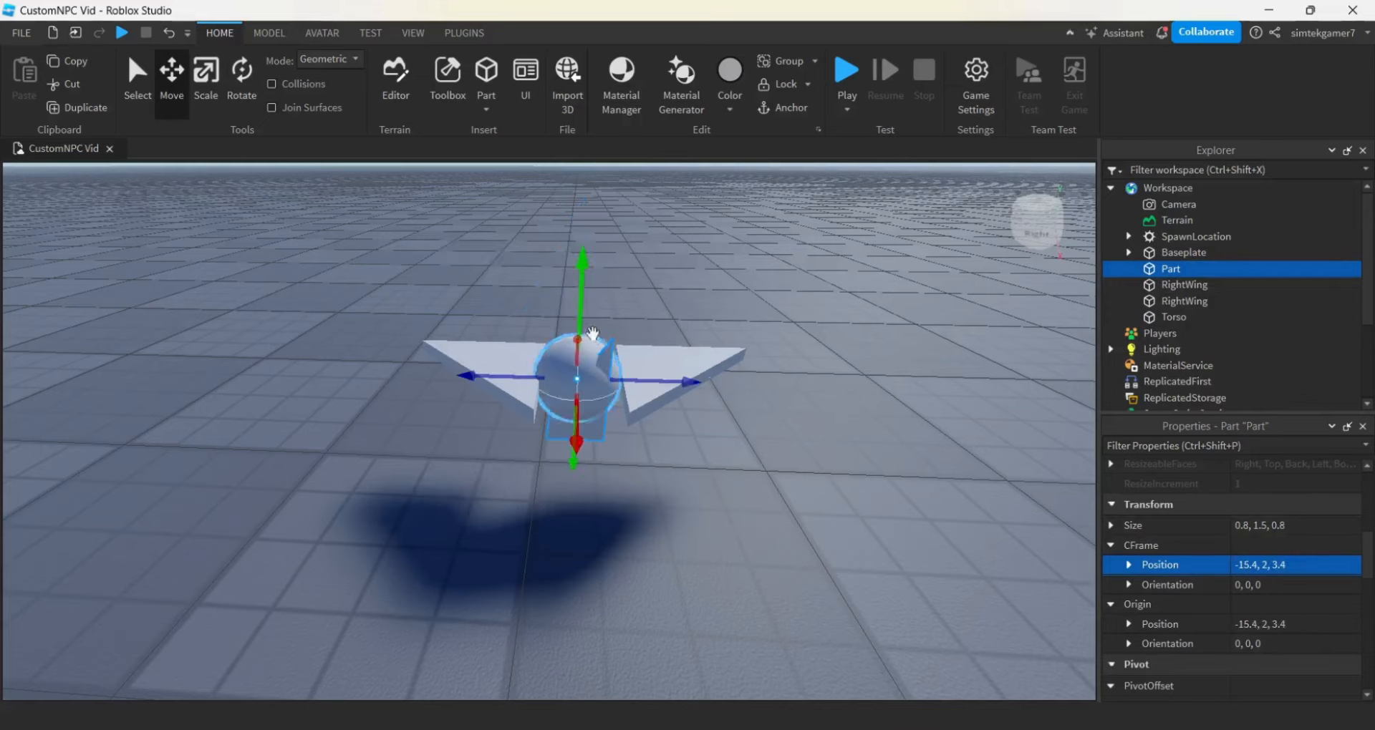
left_click_drag(582, 293, 596, 156)
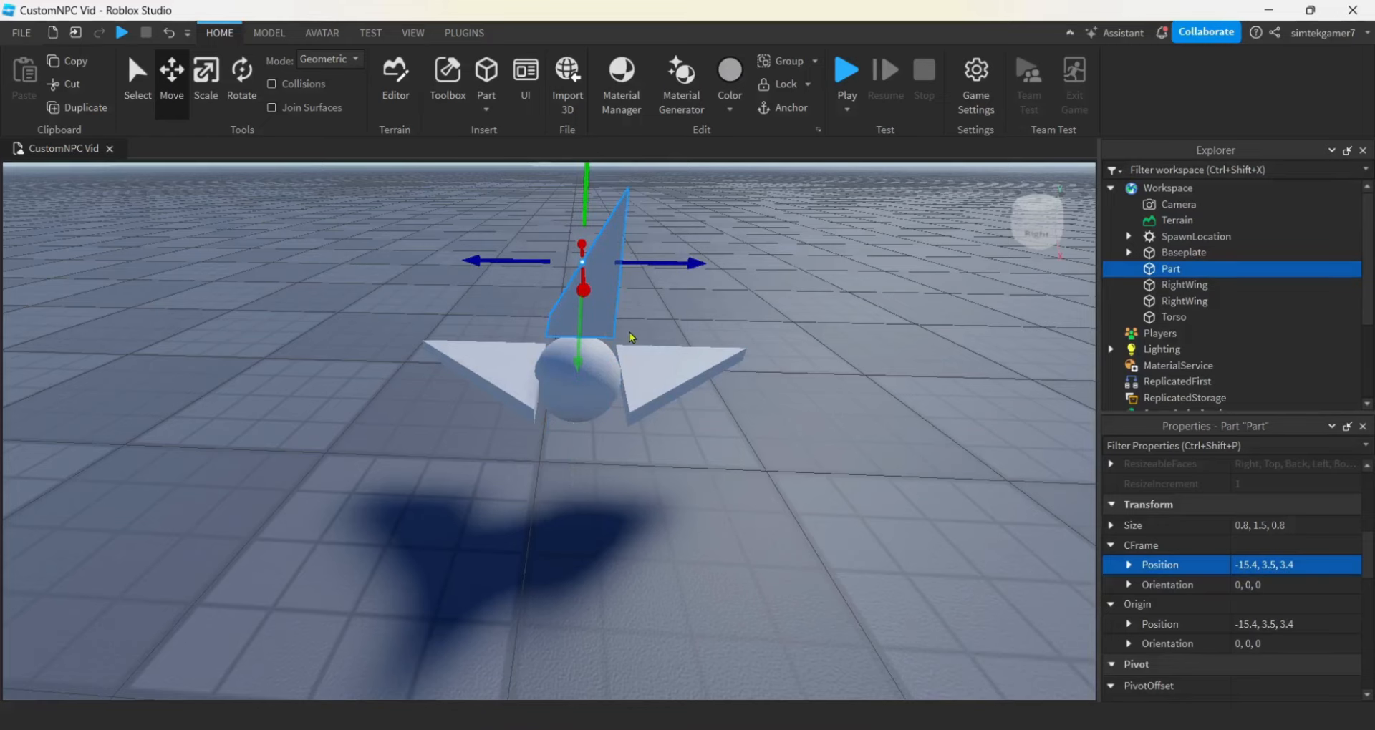
Rotate the corner wedge about its vertical axis to an orientation of 0, -45, 0.
left_click(242, 78)
scroll(759, 357, "down", 3)
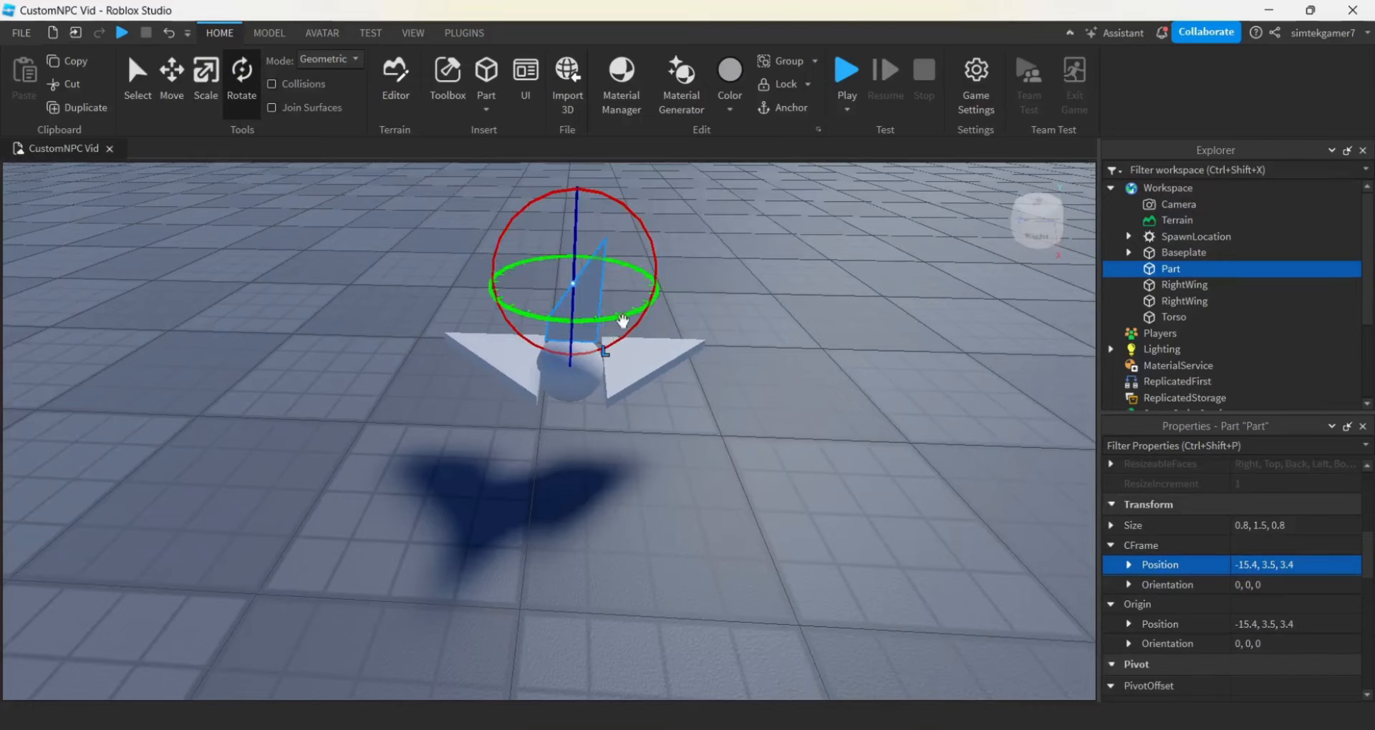
left_click_drag(630, 321, 552, 330)
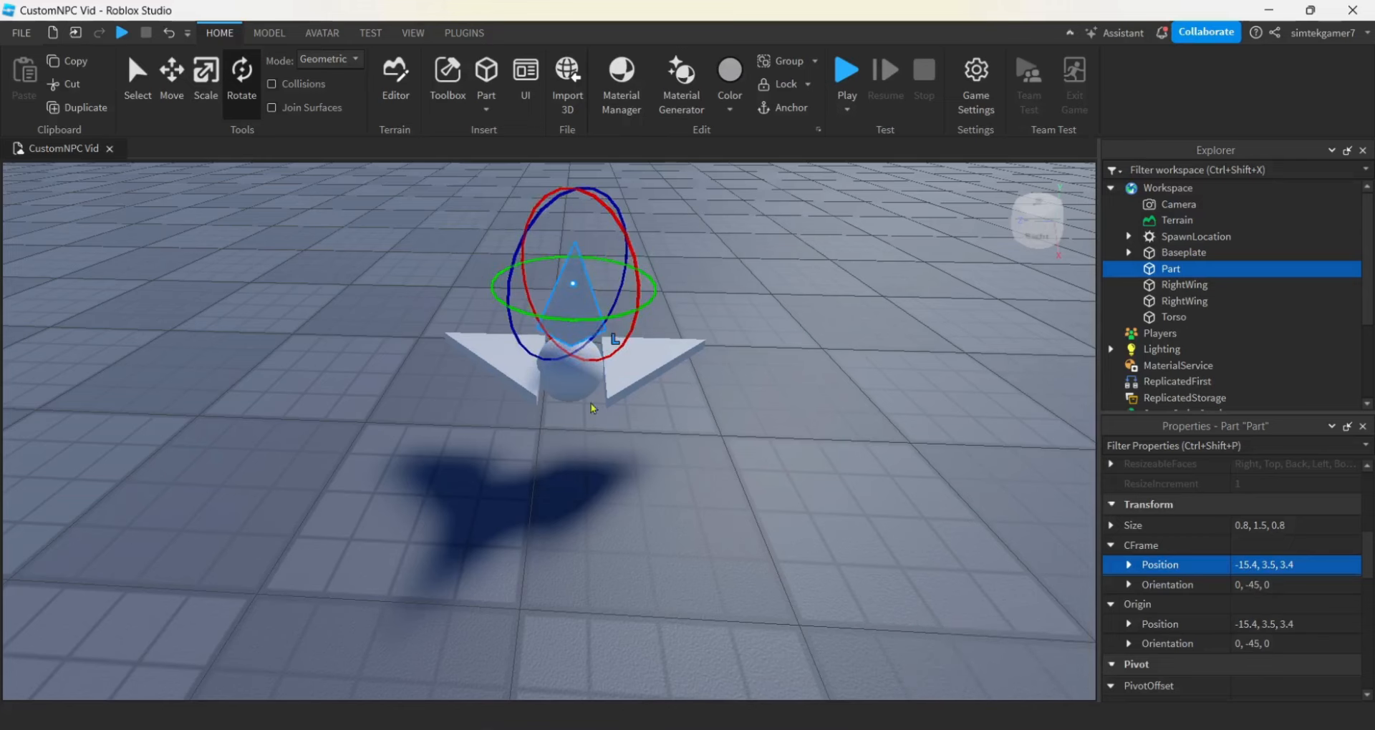
Switch rotation to world axes and tip the corner wedge over to an orientation of about -43.1, -14.5, -69.2.
key("a")
right_click_drag(738, 431, 716, 414)
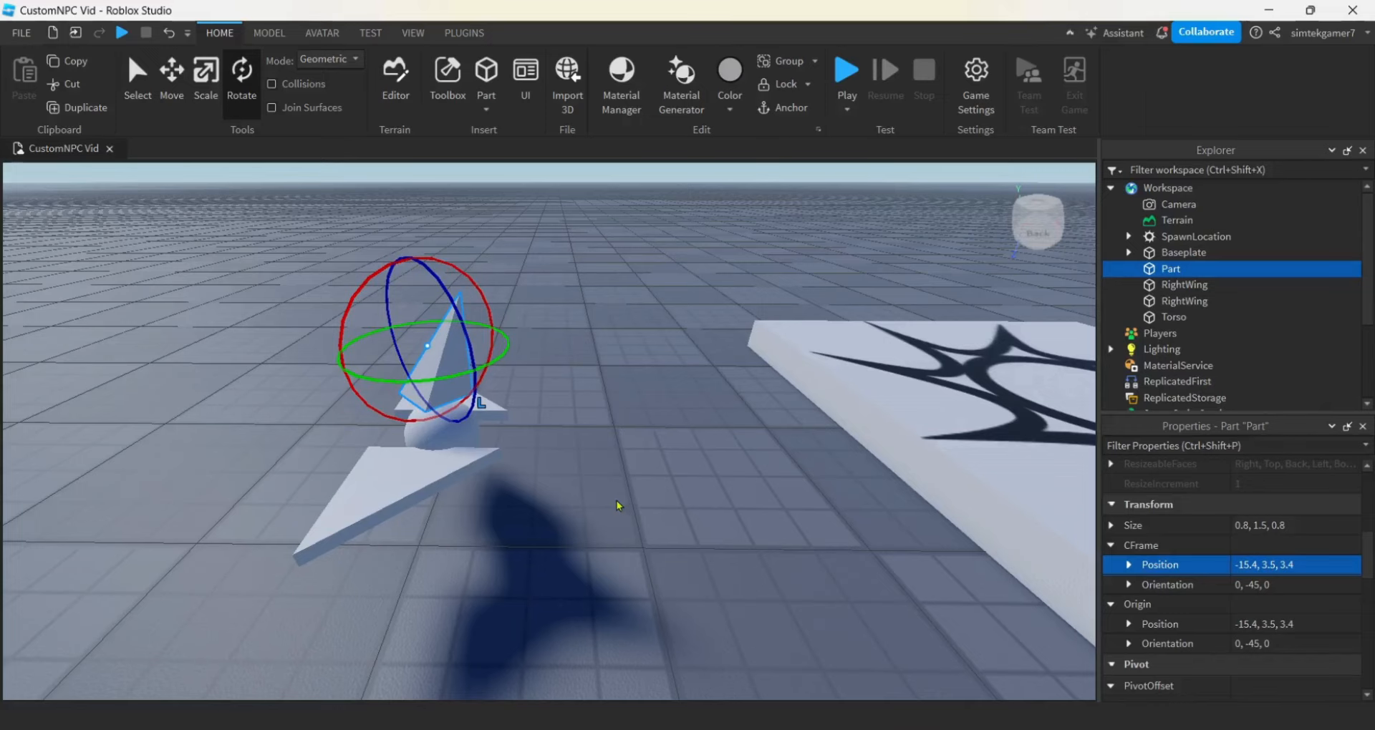
key("ctrl+l")
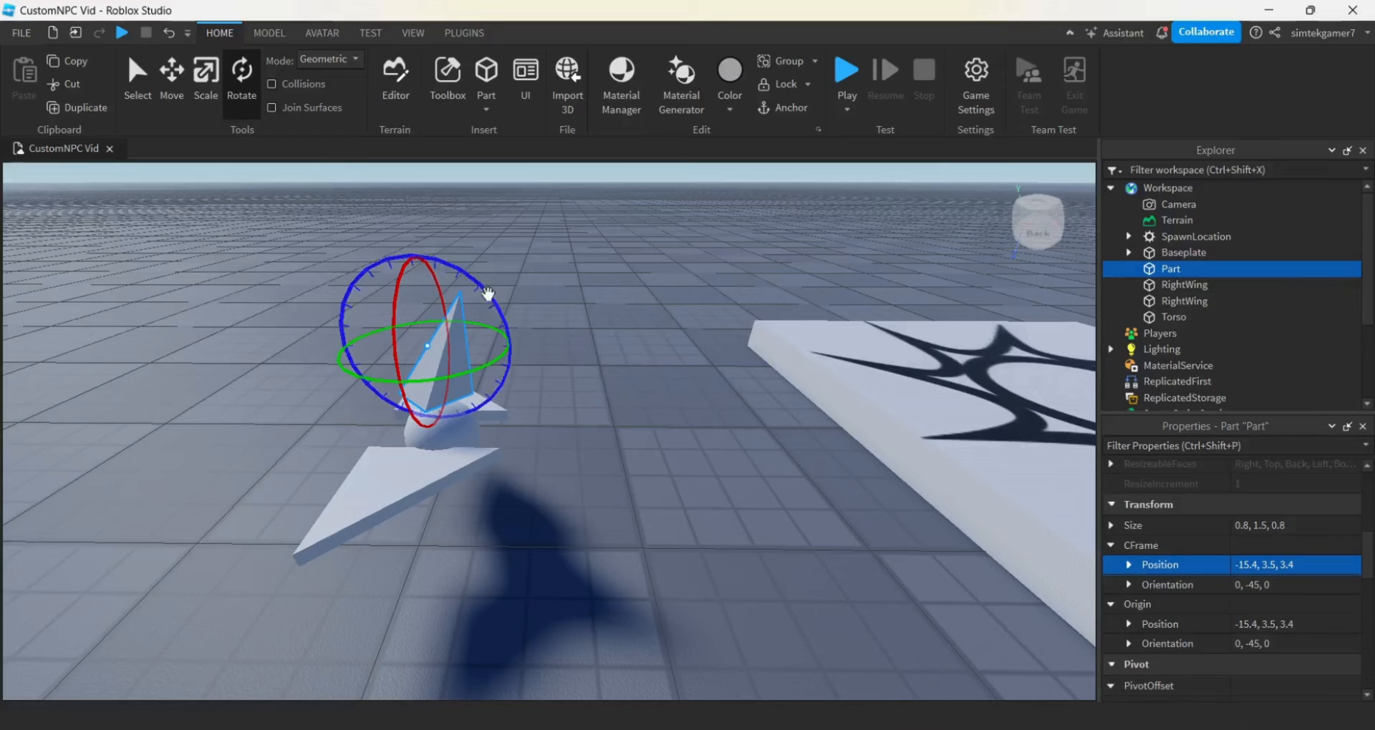
left_click_drag(494, 298, 503, 384)
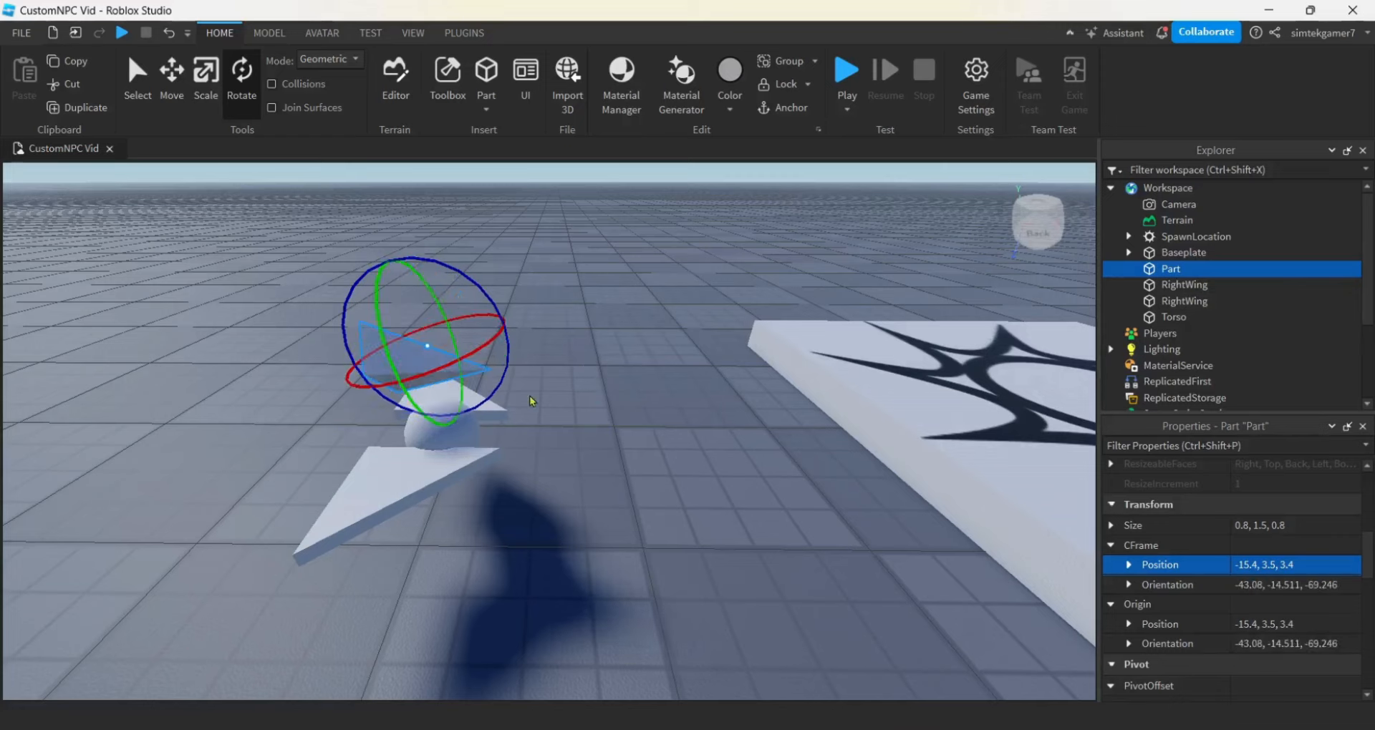
Move the corner wedge beside the Torso to position -14.3, 2.9, 3.4, midway between the wings.
left_click(172, 76)
left_click_drag(535, 341, 624, 345)
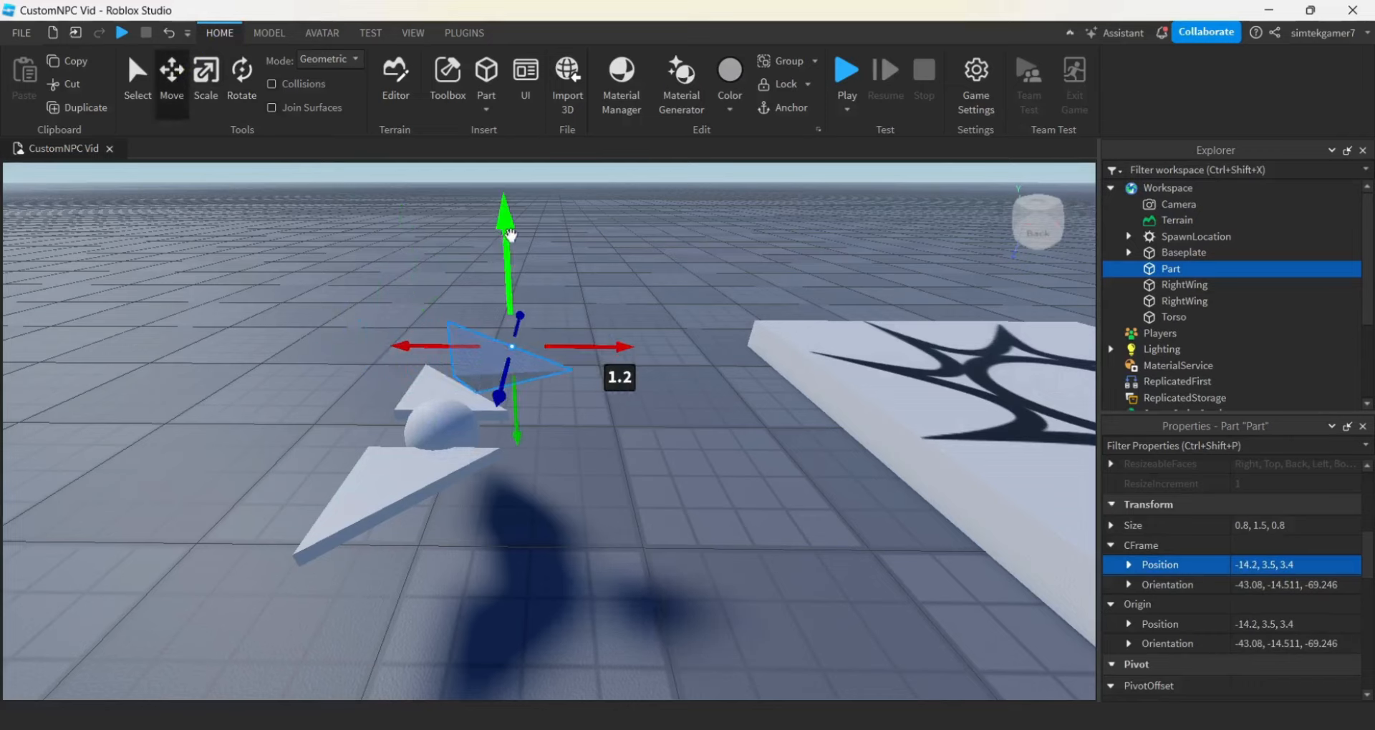
left_click_drag(507, 230, 504, 279)
key("a")
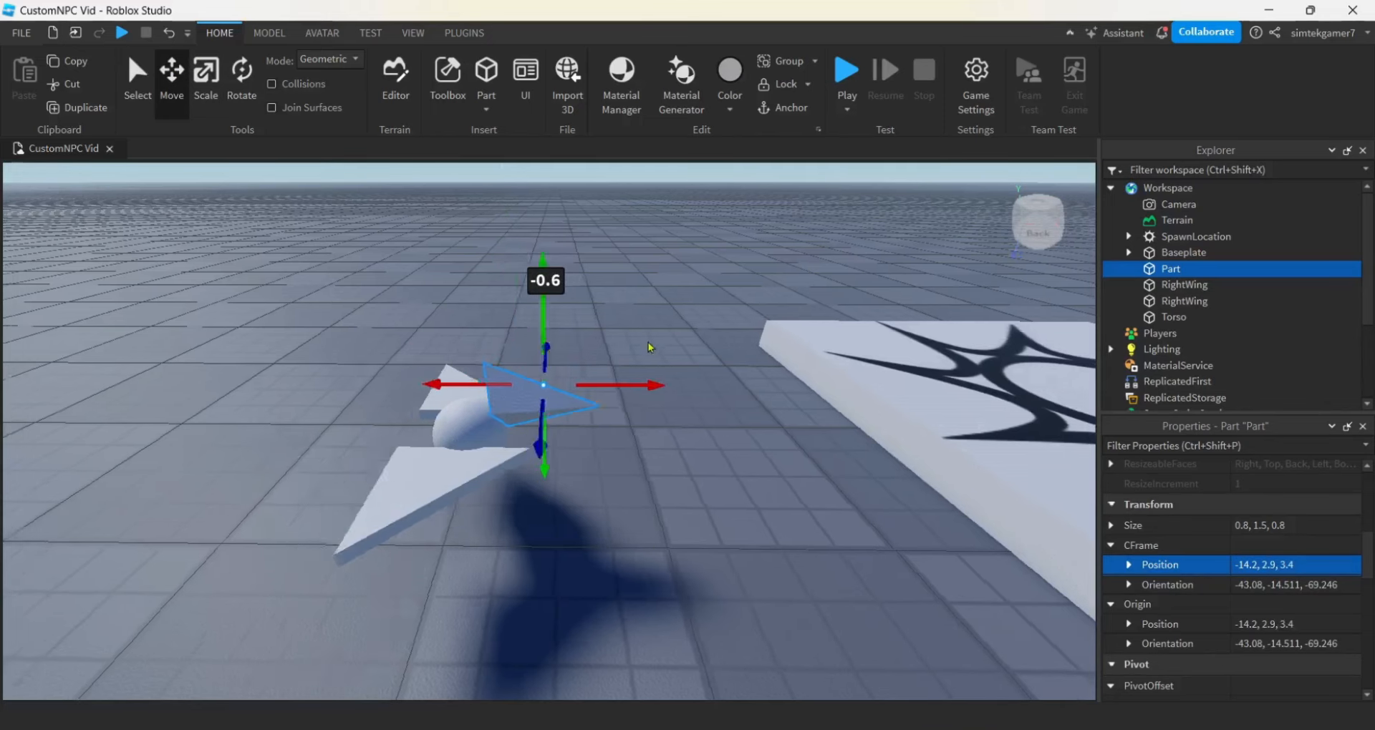
key("a")
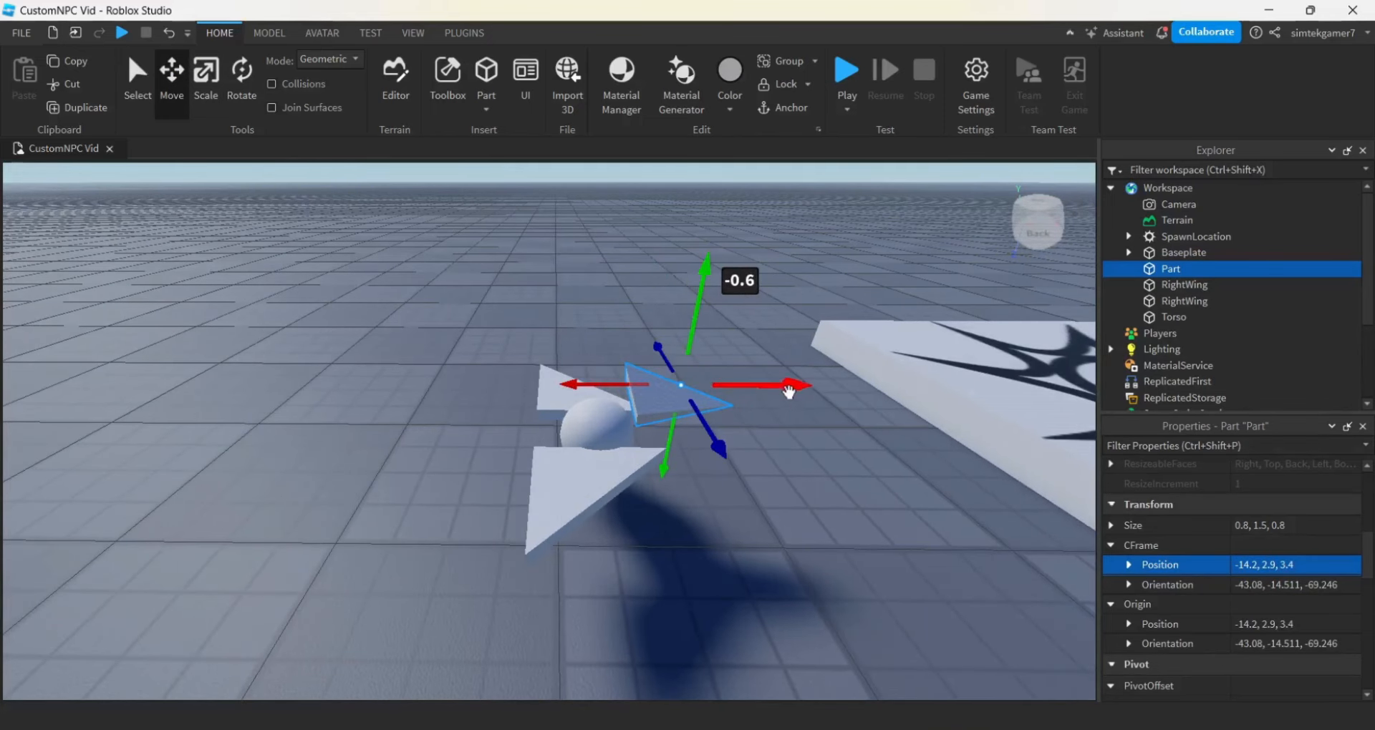
left_click_drag(792, 386, 784, 389)
key("d")
right_click_drag(857, 448, 778, 454)
key("d")
key("a")
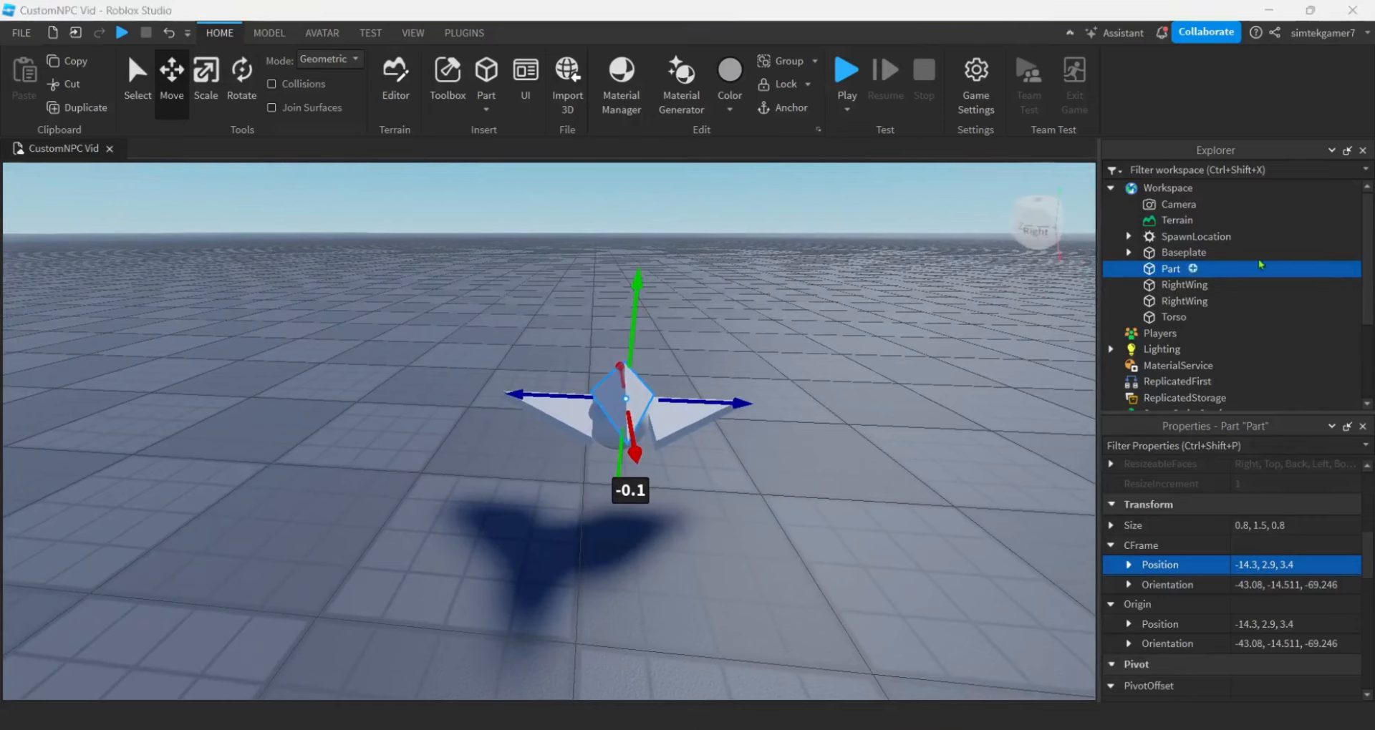
Rename the corner wedge part as Head.
double_click(1174, 272)
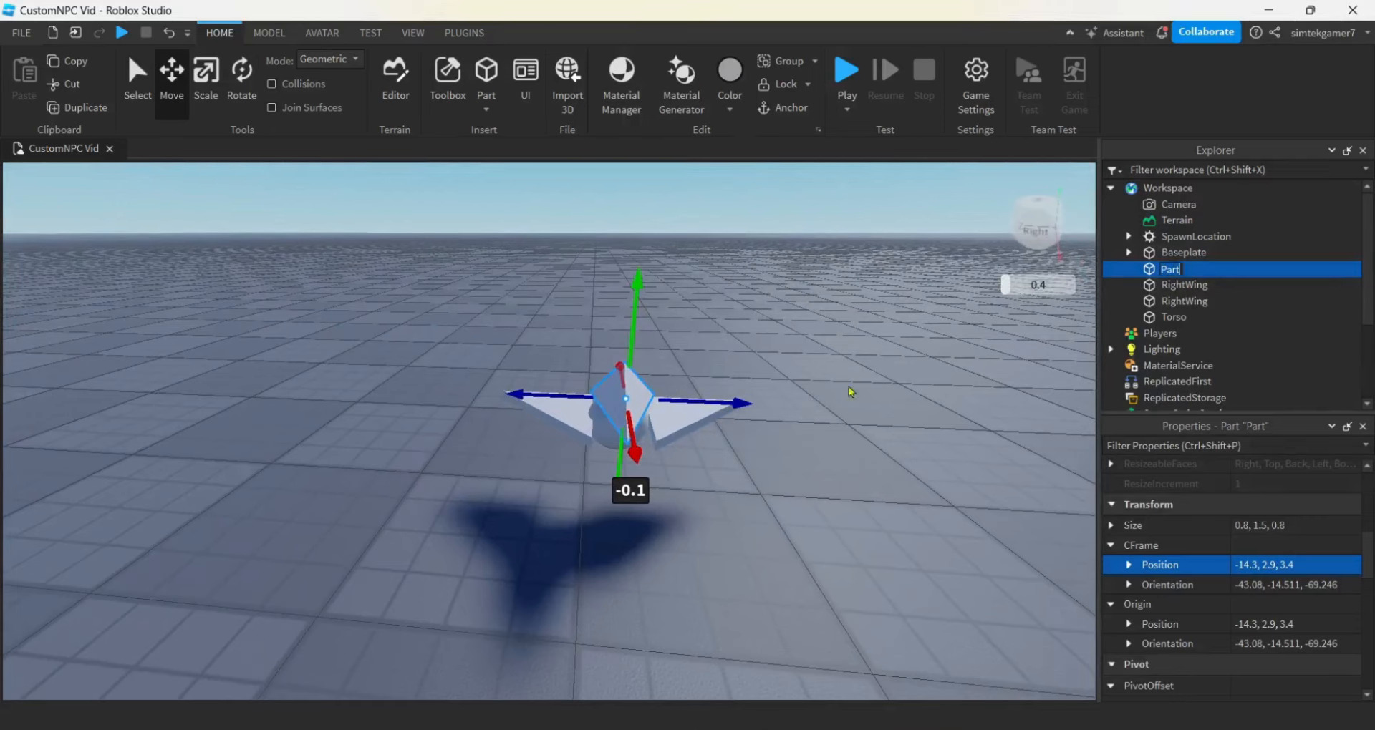
type("Head")
key("Return")
Rename the RightWing part located at -15.4, 2, 1.8 as LeftWing.
mouse_move(1185, 272)
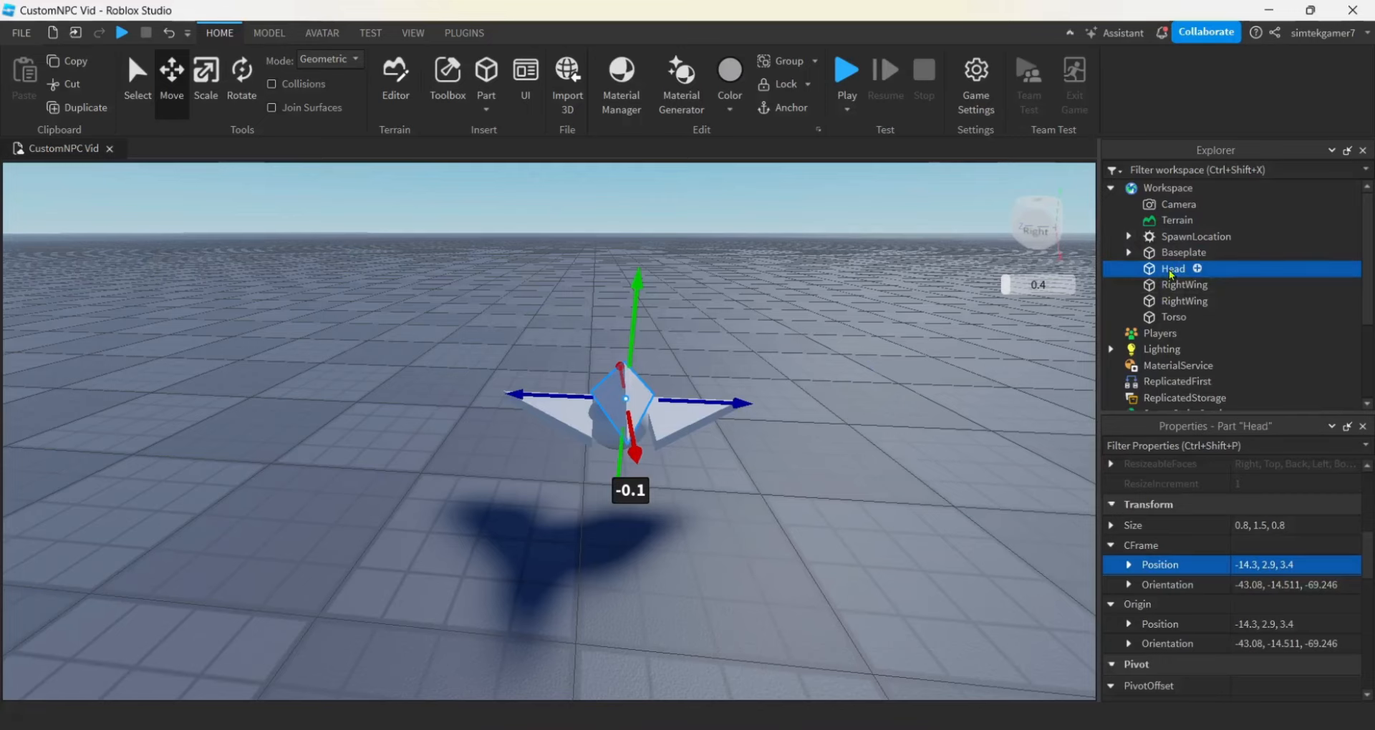
left_click(1181, 285, "ctrl")
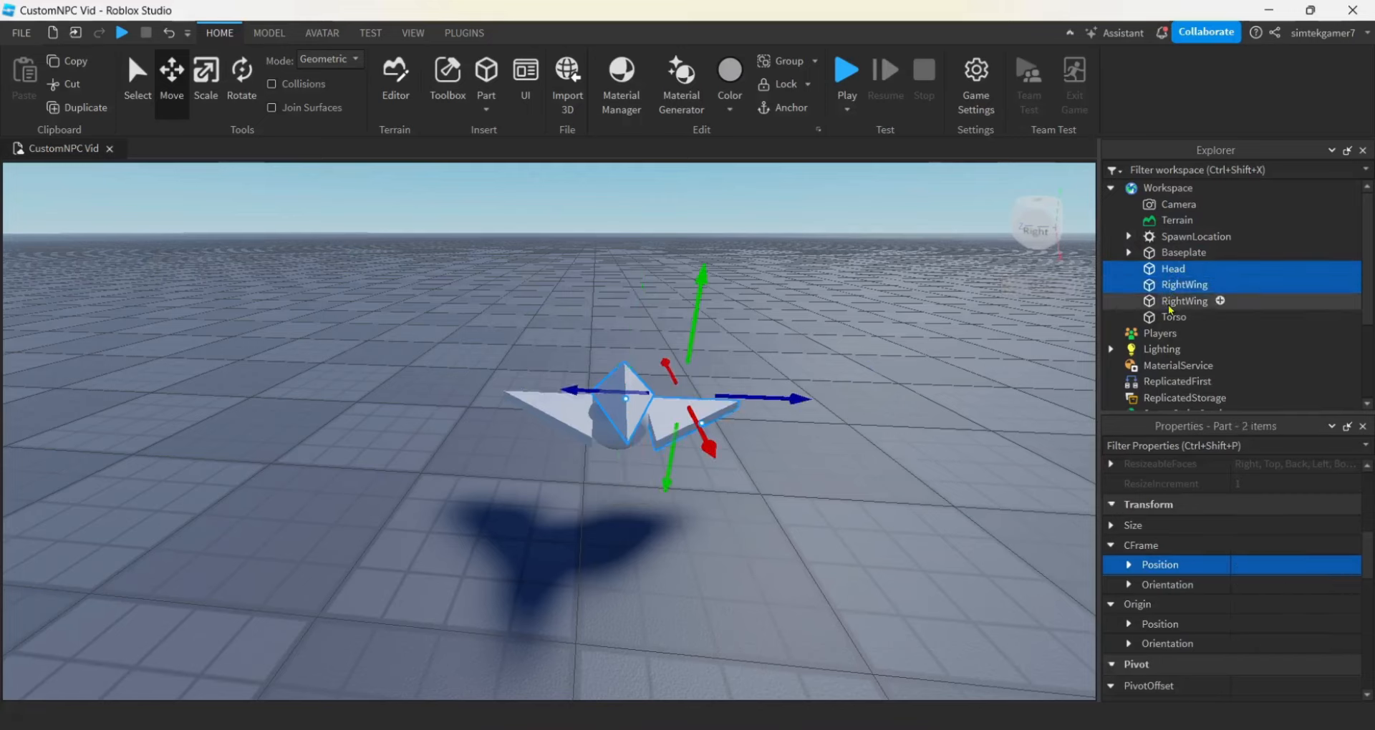
left_click(1169, 306, "ctrl")
double_click(1172, 306)
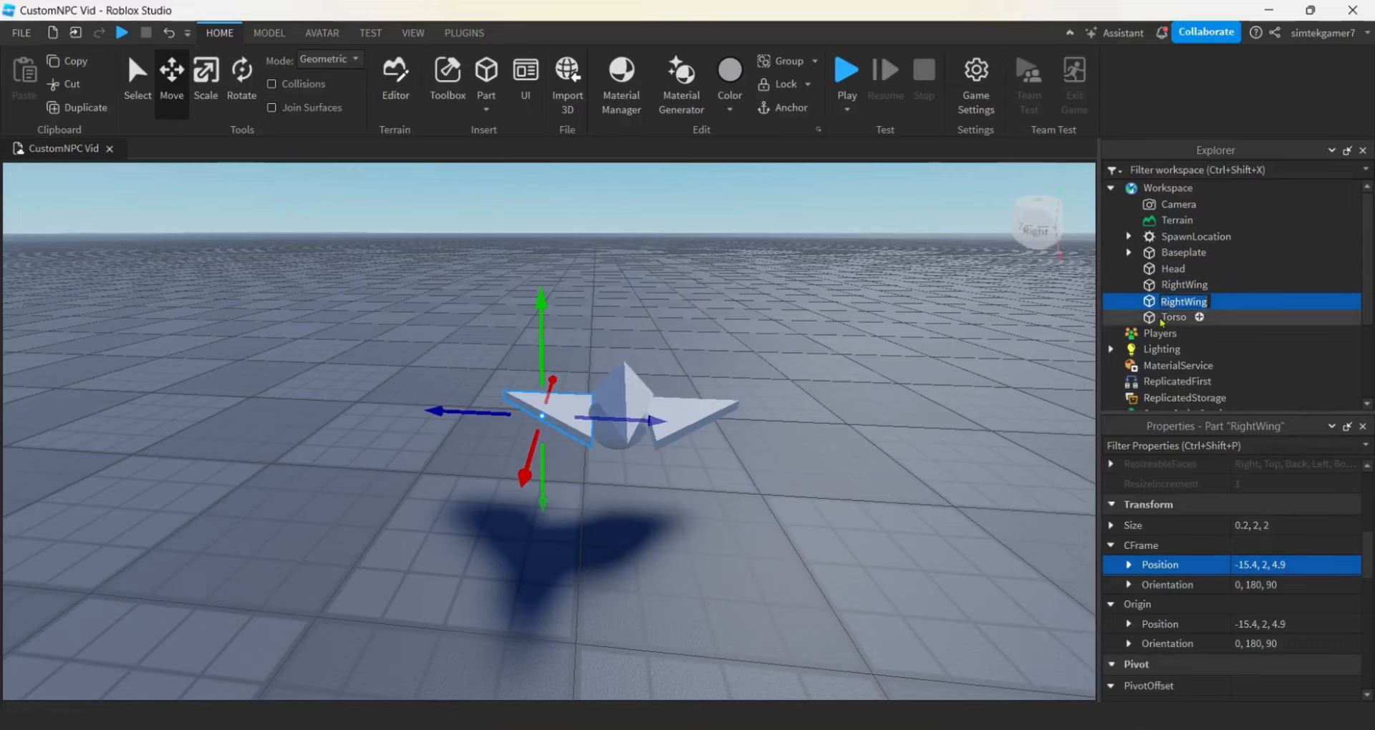
left_click(1178, 285)
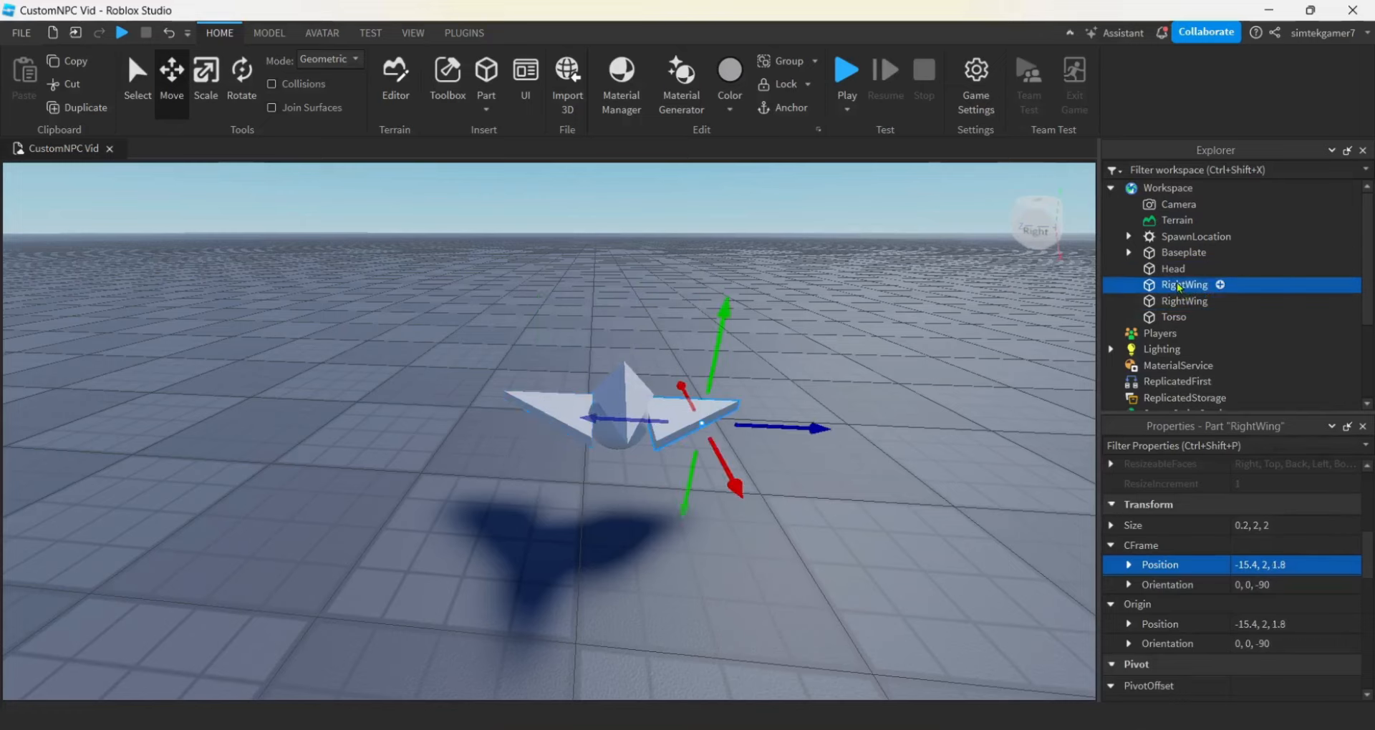
left_click(1175, 284)
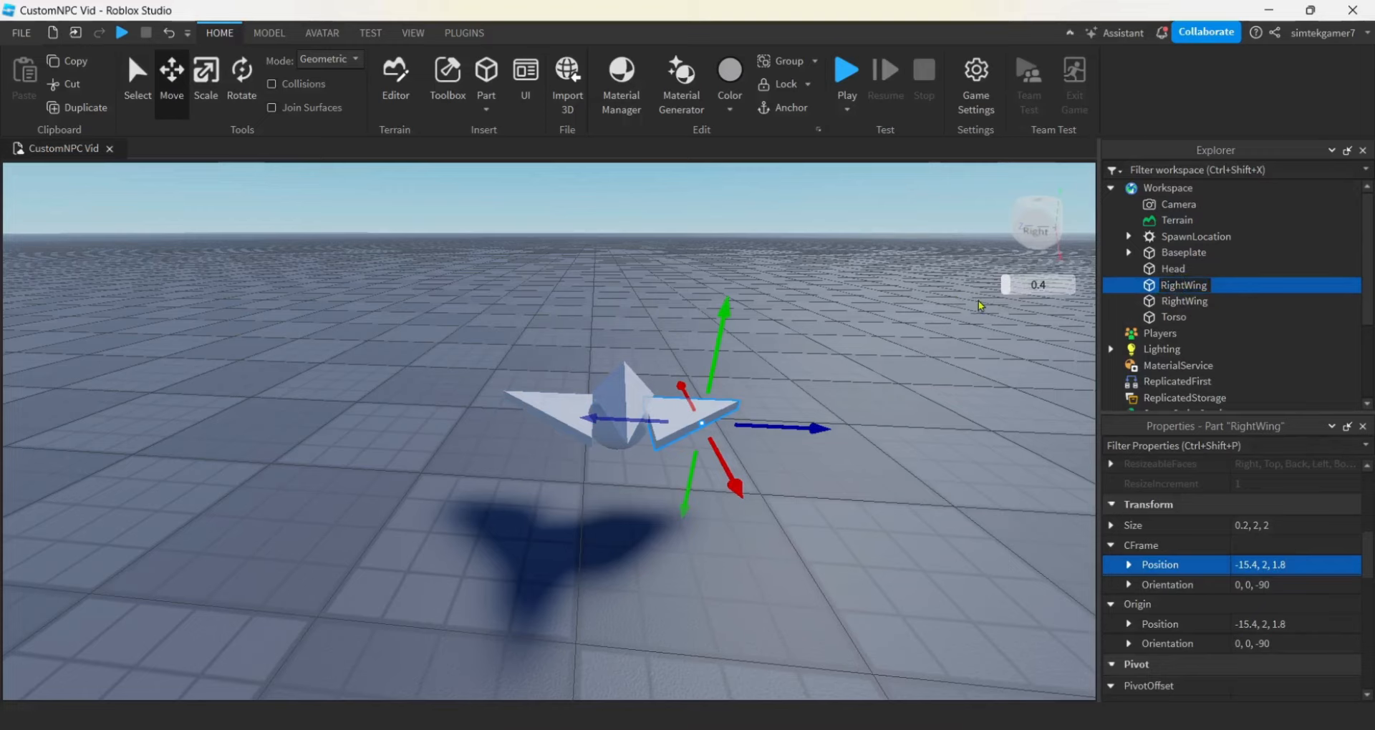
key("BackSpace")
key("BackSpace")
key("BackSpace")
key("BackSpace")
key("BackSpace")
type("Left")
key("Return")
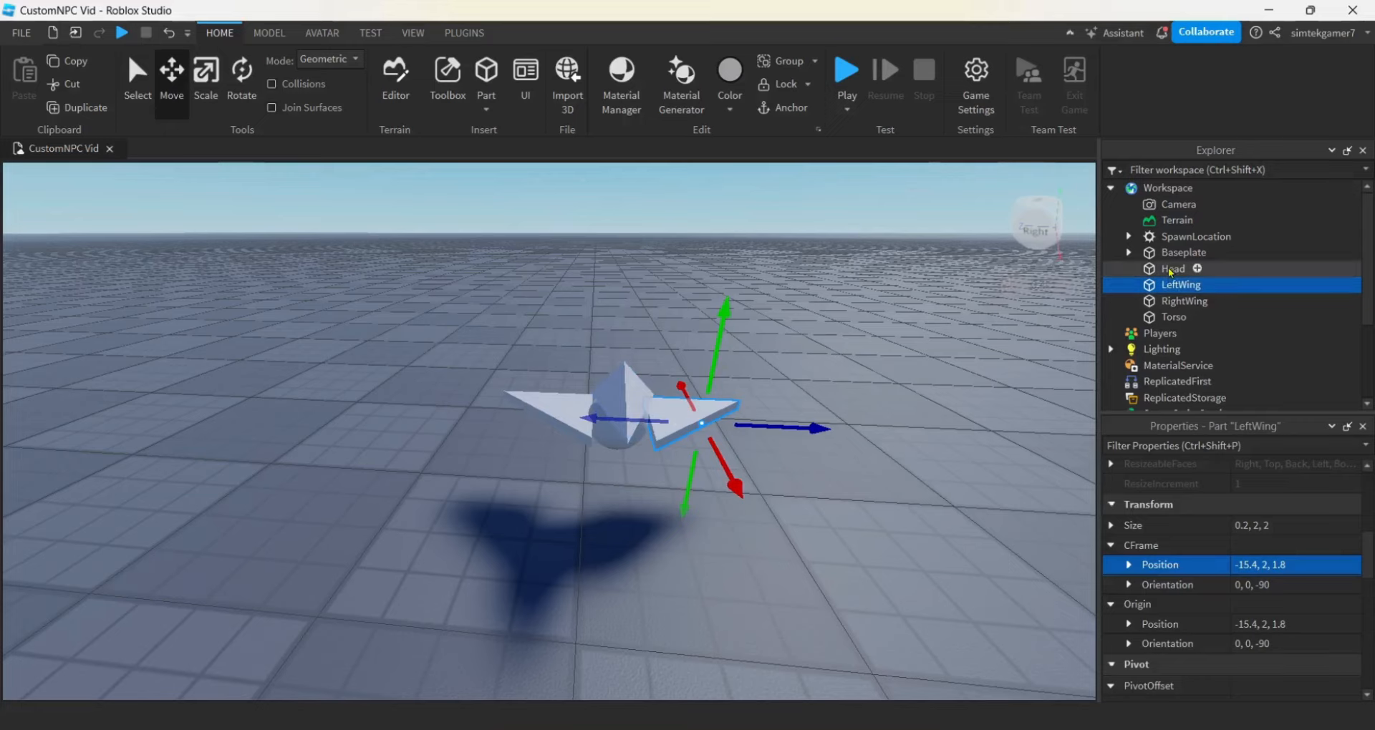
Group the Head, LeftWing, RightWing and Torso together as a model.
left_click(1170, 271)
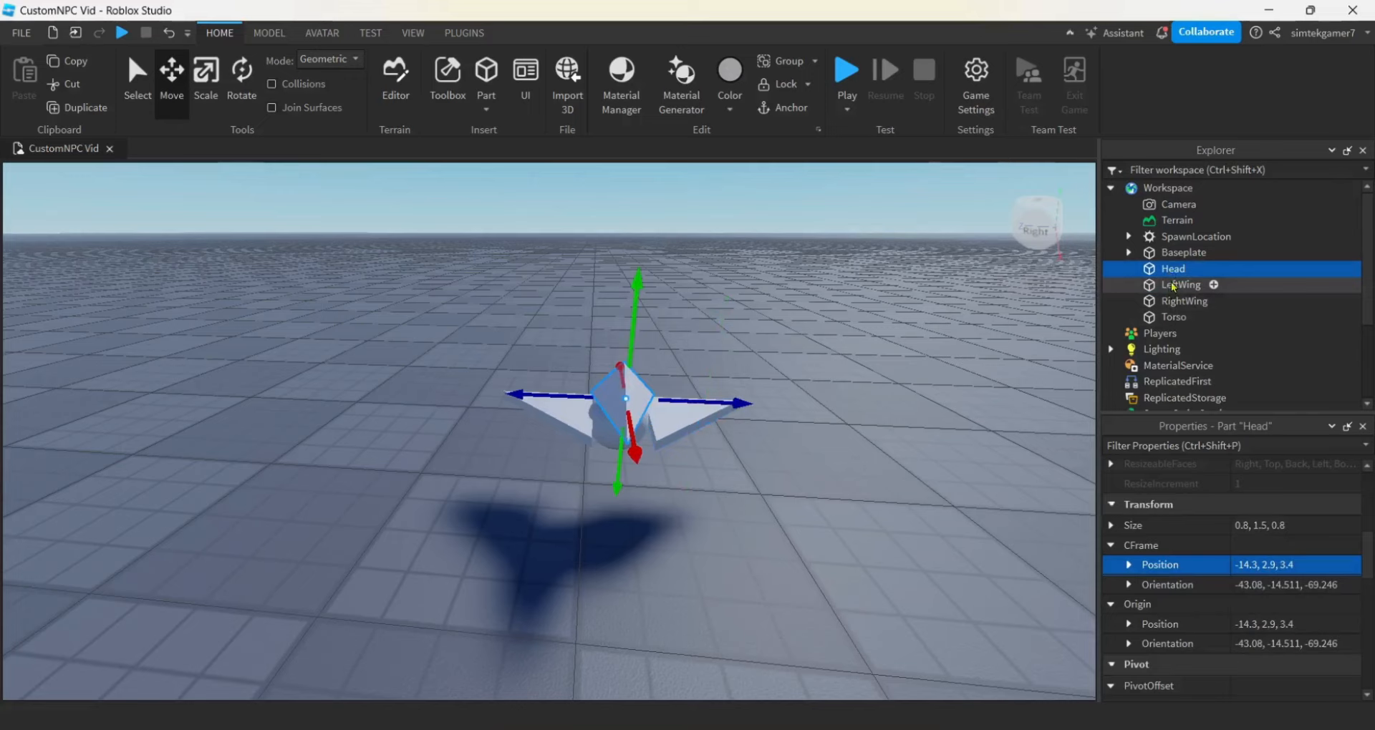
left_click(1173, 287, "ctrl")
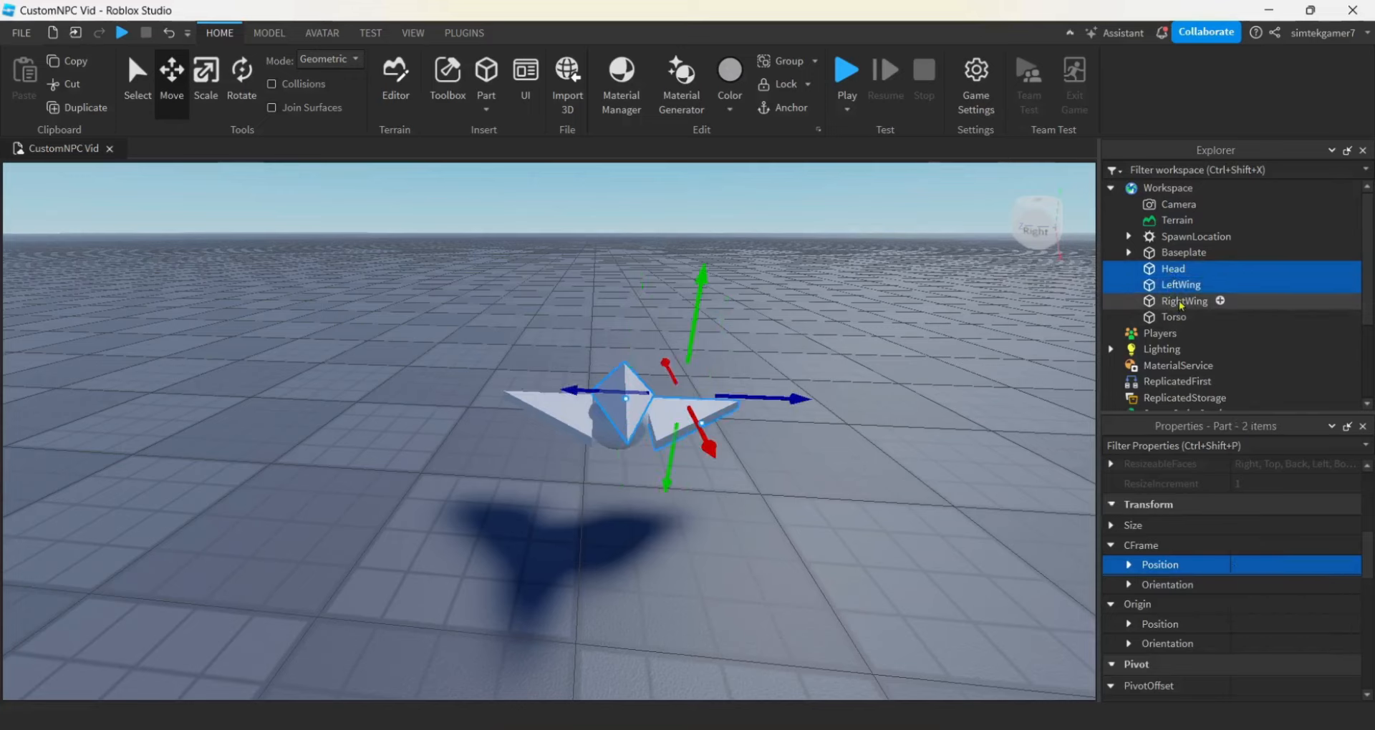
left_click(1180, 302, "ctrl")
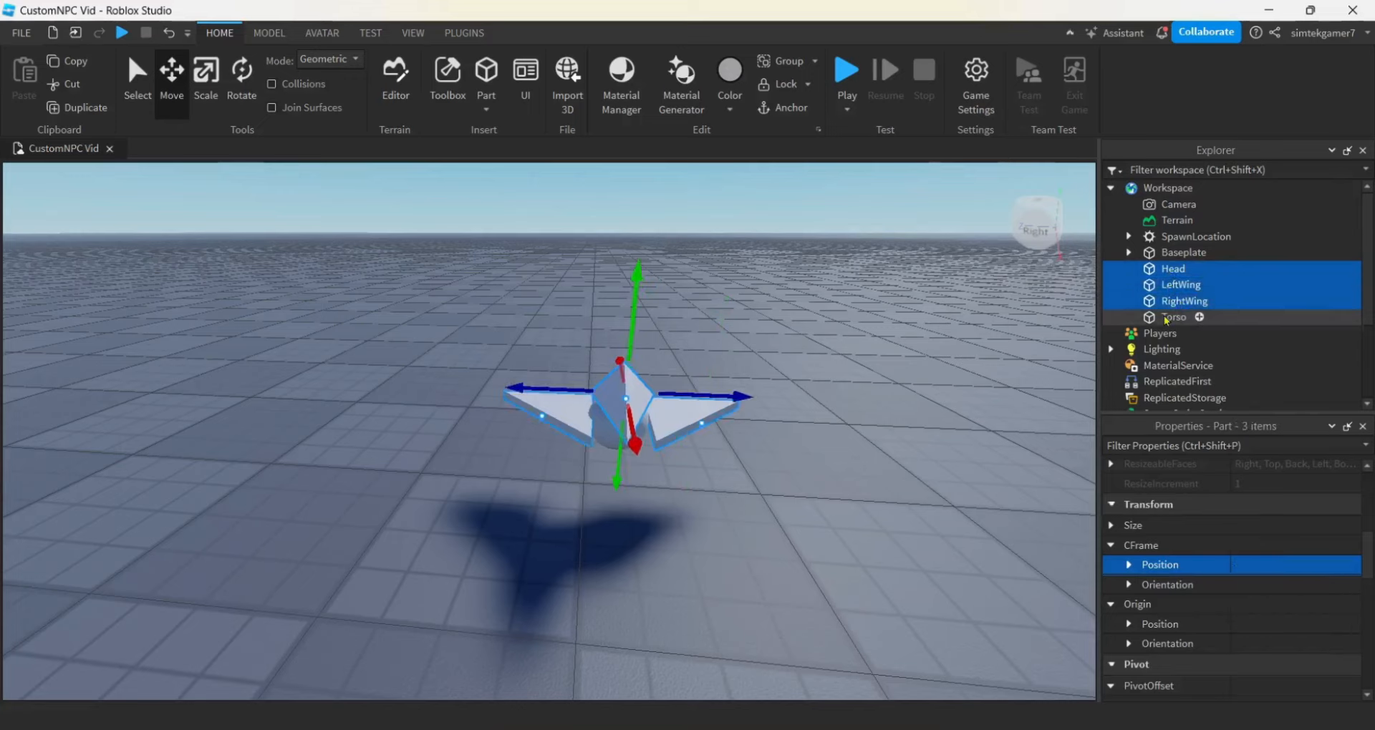
left_click(1174, 319, "ctrl")
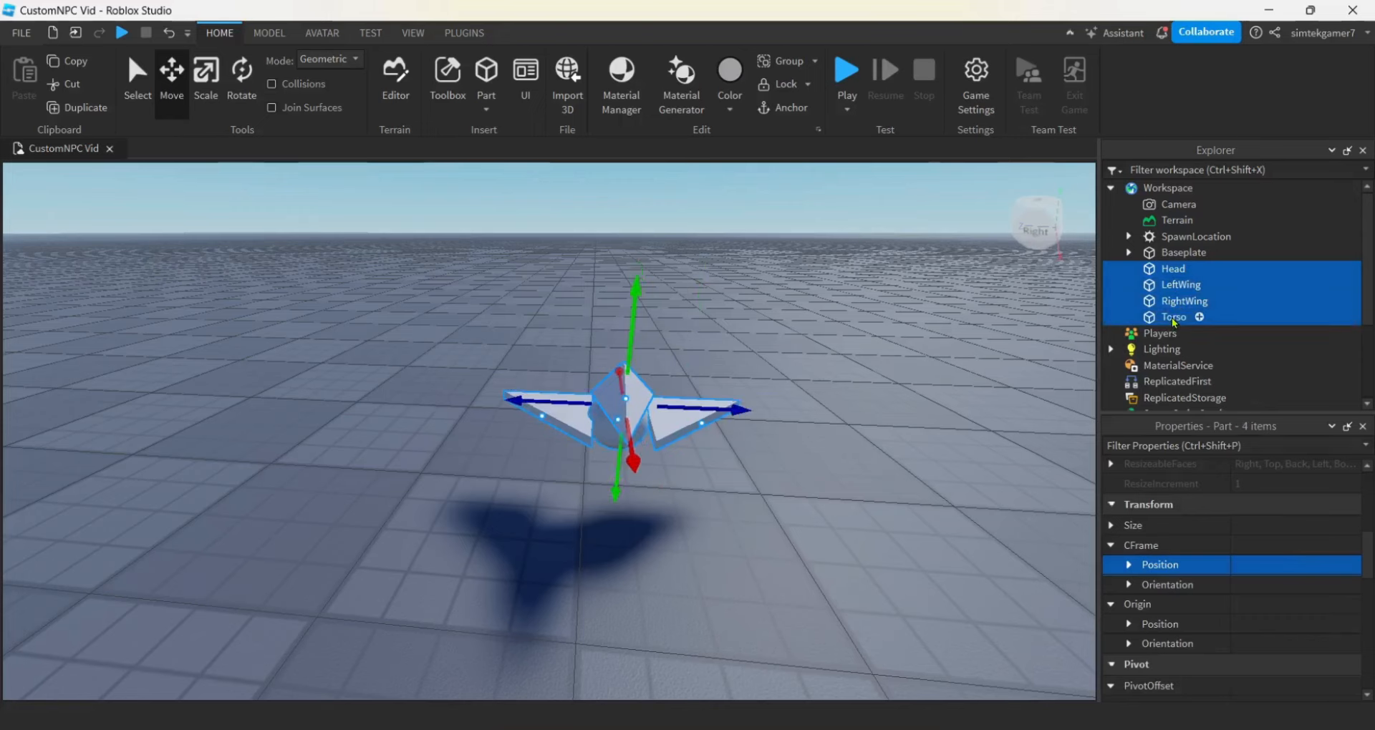
right_click(1173, 319)
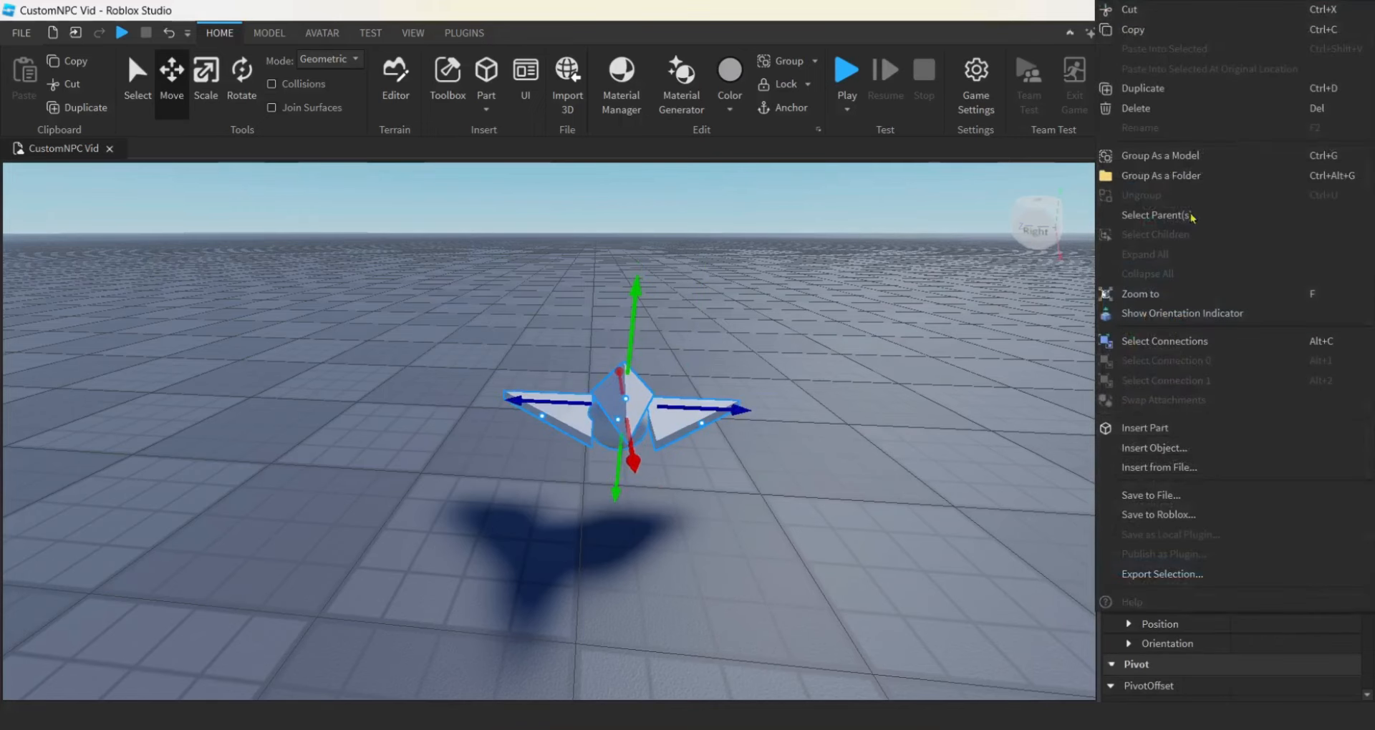
left_click(1160, 156)
Rename the new model as Bird.
left_click(1175, 257)
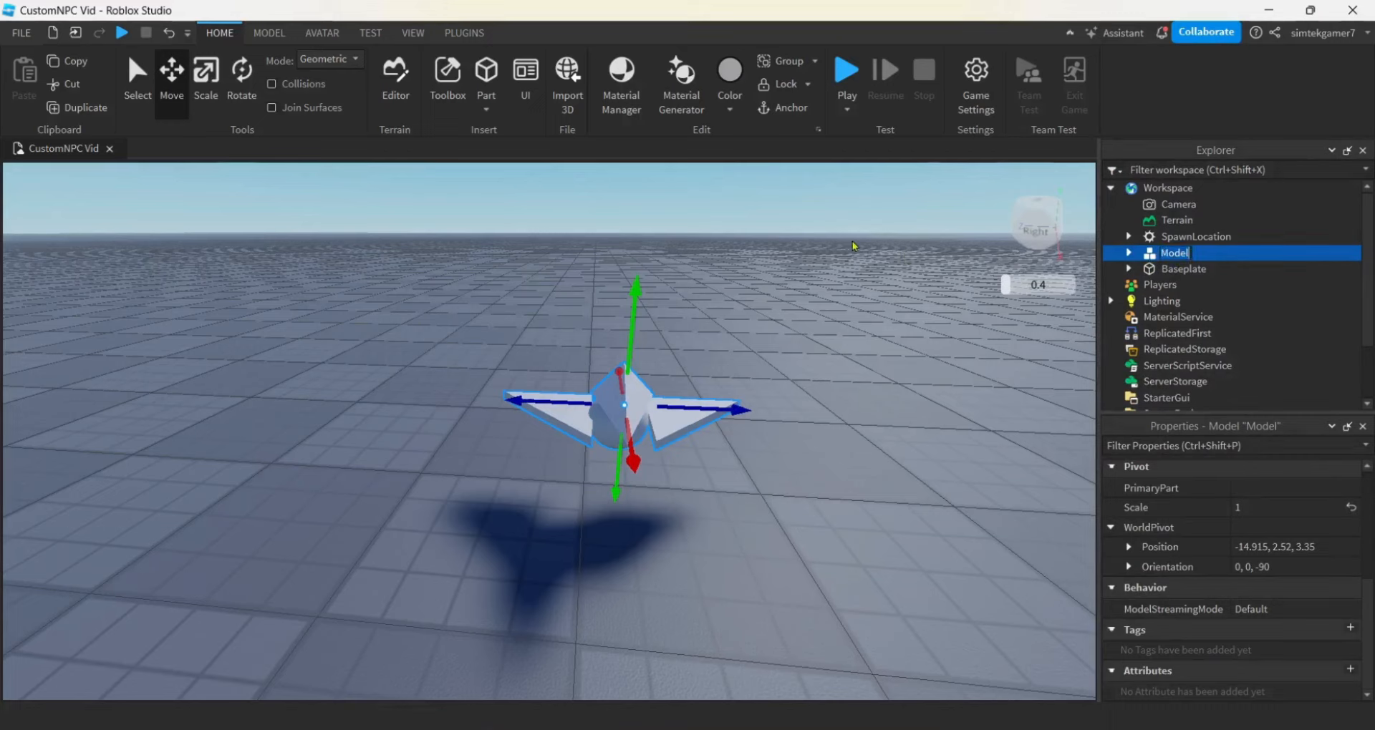
key("BackSpace")
type("Bird")
key("Return")
Expand the Bird model and insert a Humanoid object into it.
left_click(1129, 252)
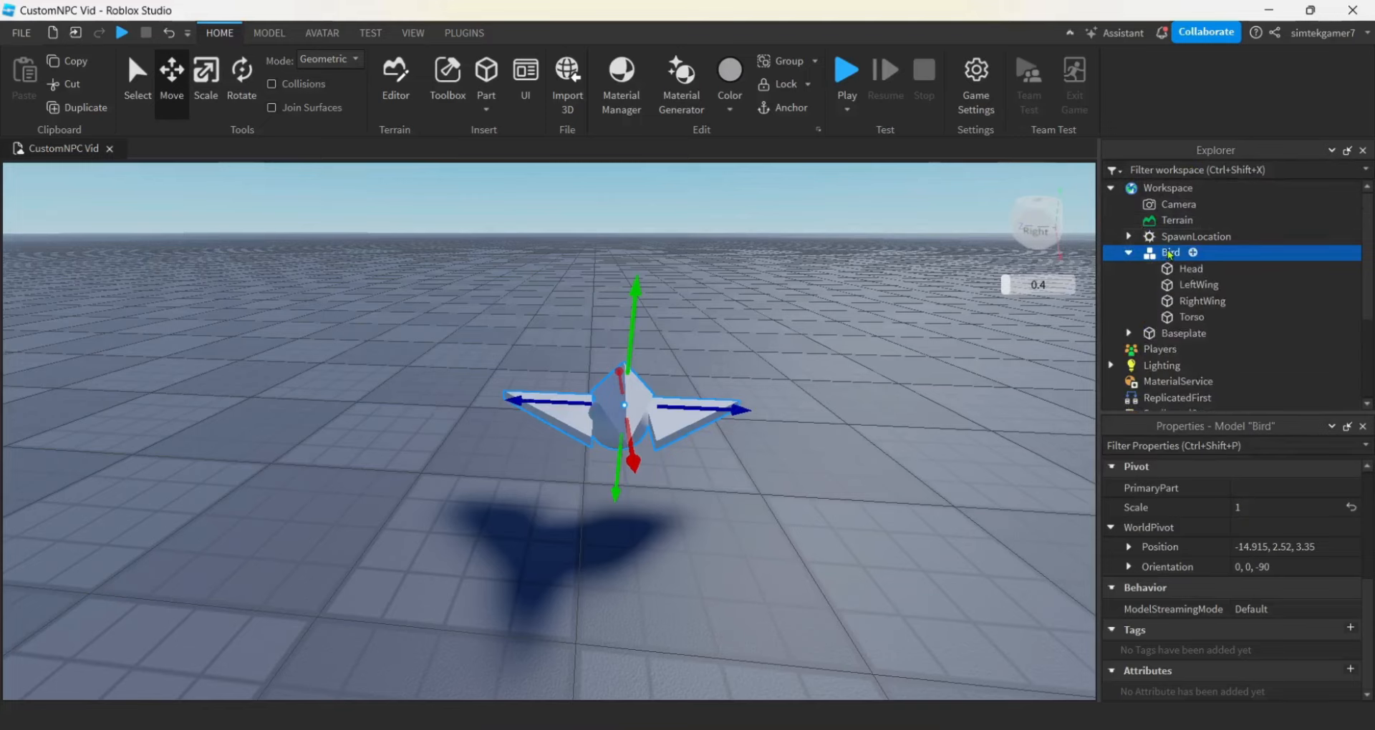
left_click(1193, 253)
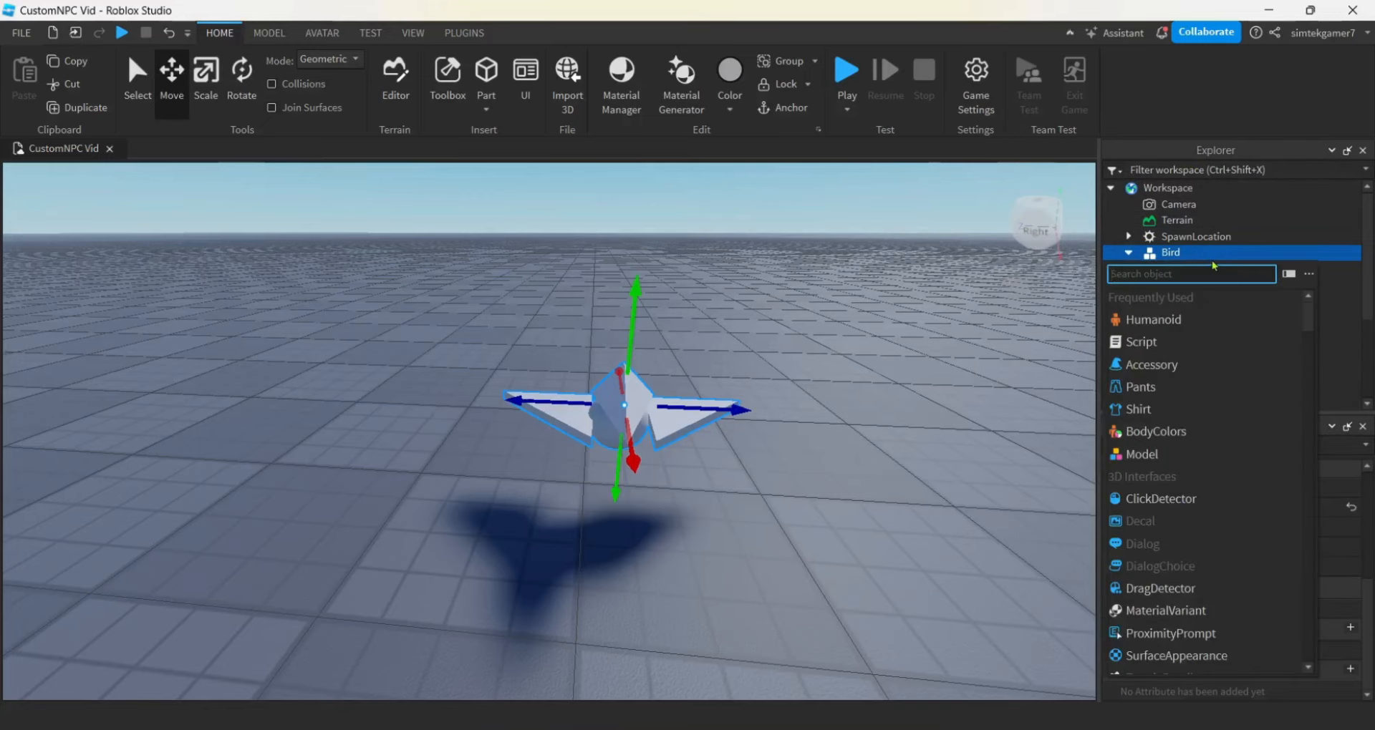
left_click(1153, 319)
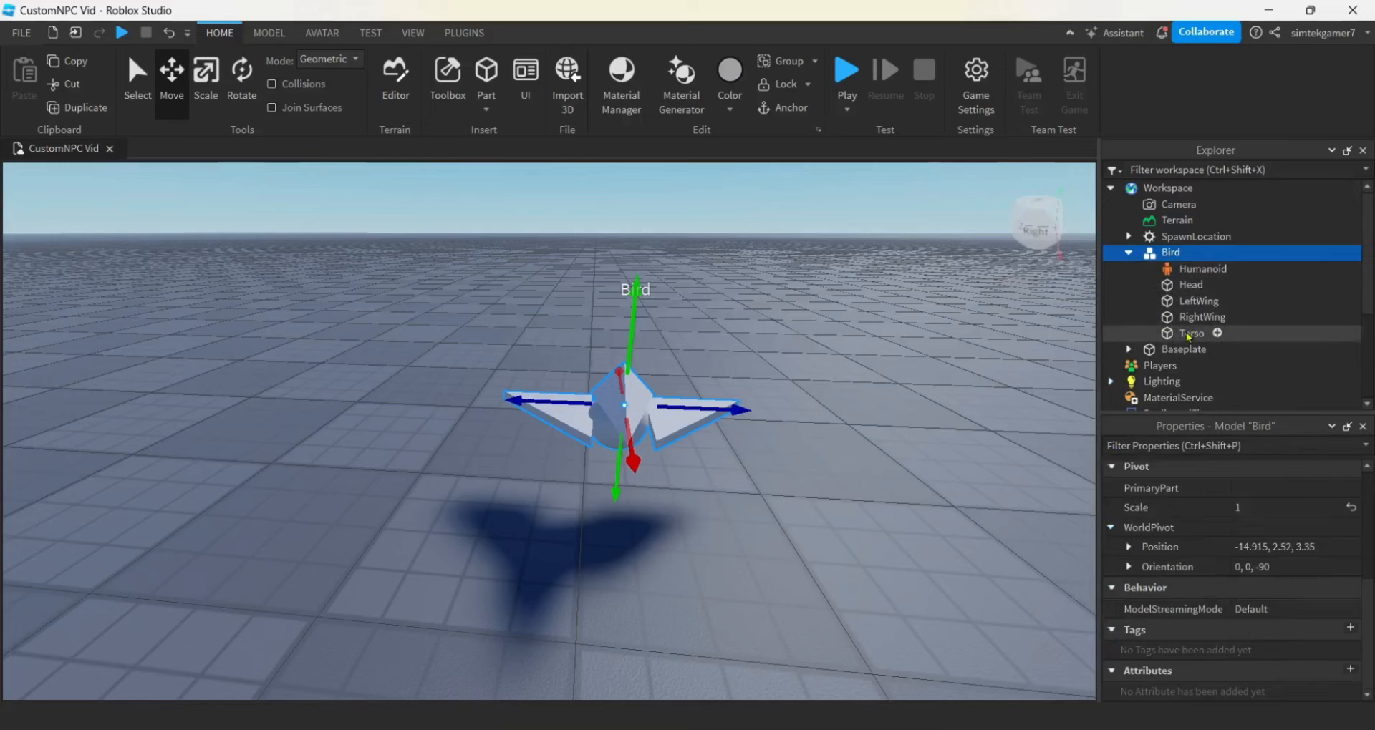
Duplicate the Torso inside the Bird model and rename the copy as HumanoidRootPart.
left_click(1190, 335)
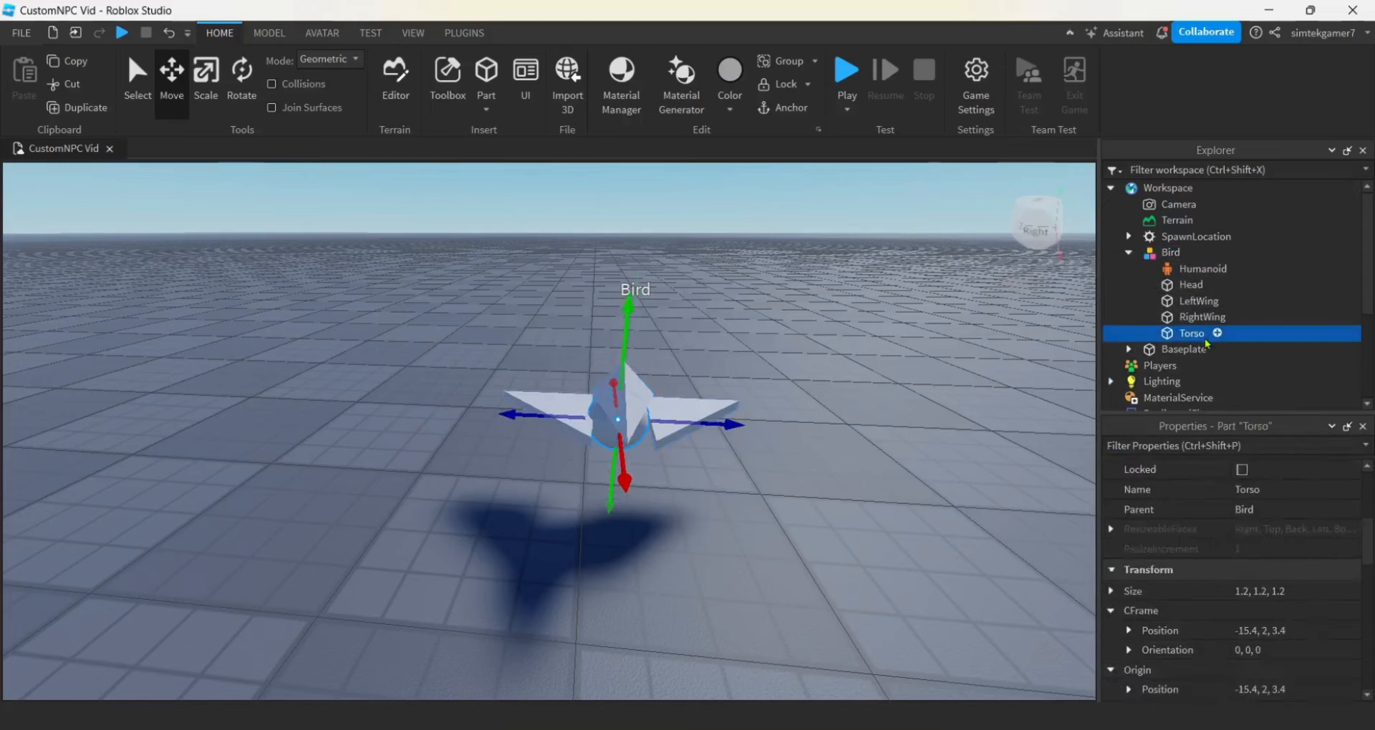
key("ctrl+d")
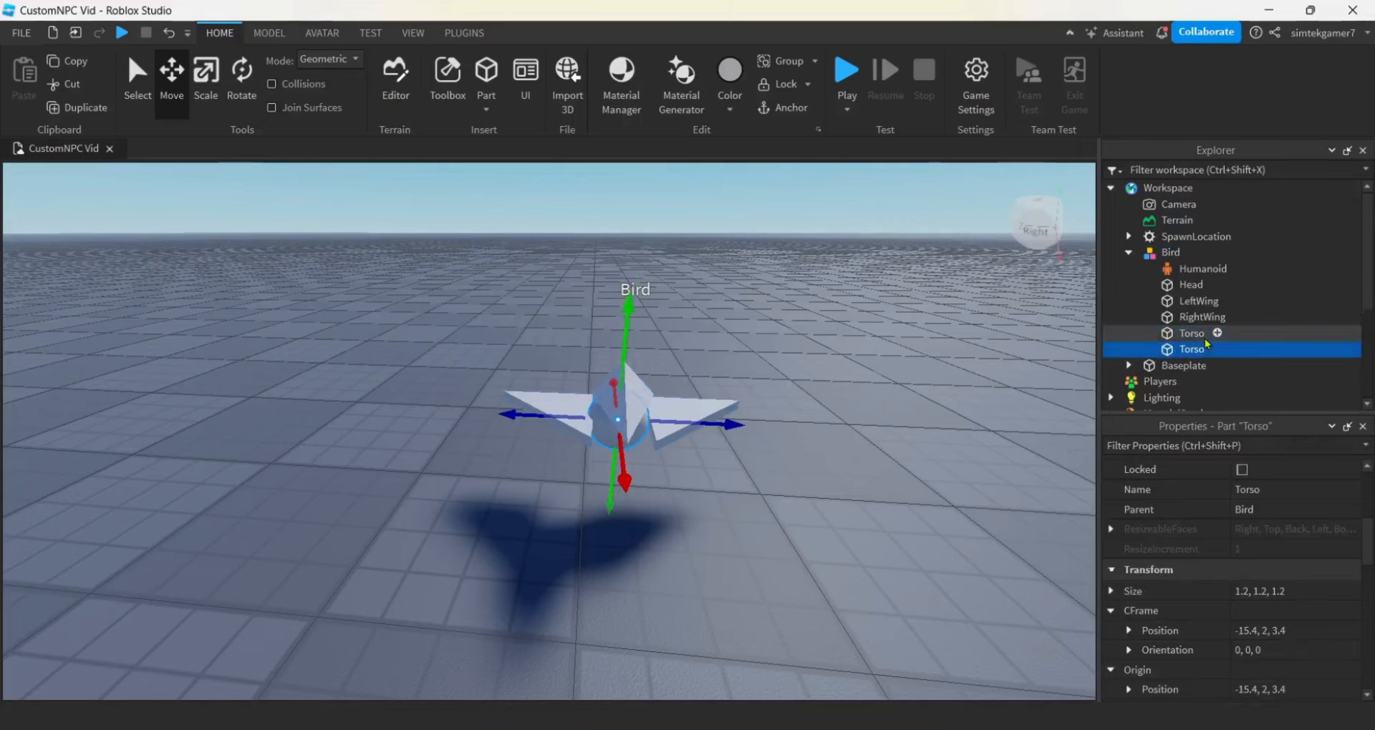
key("F2")
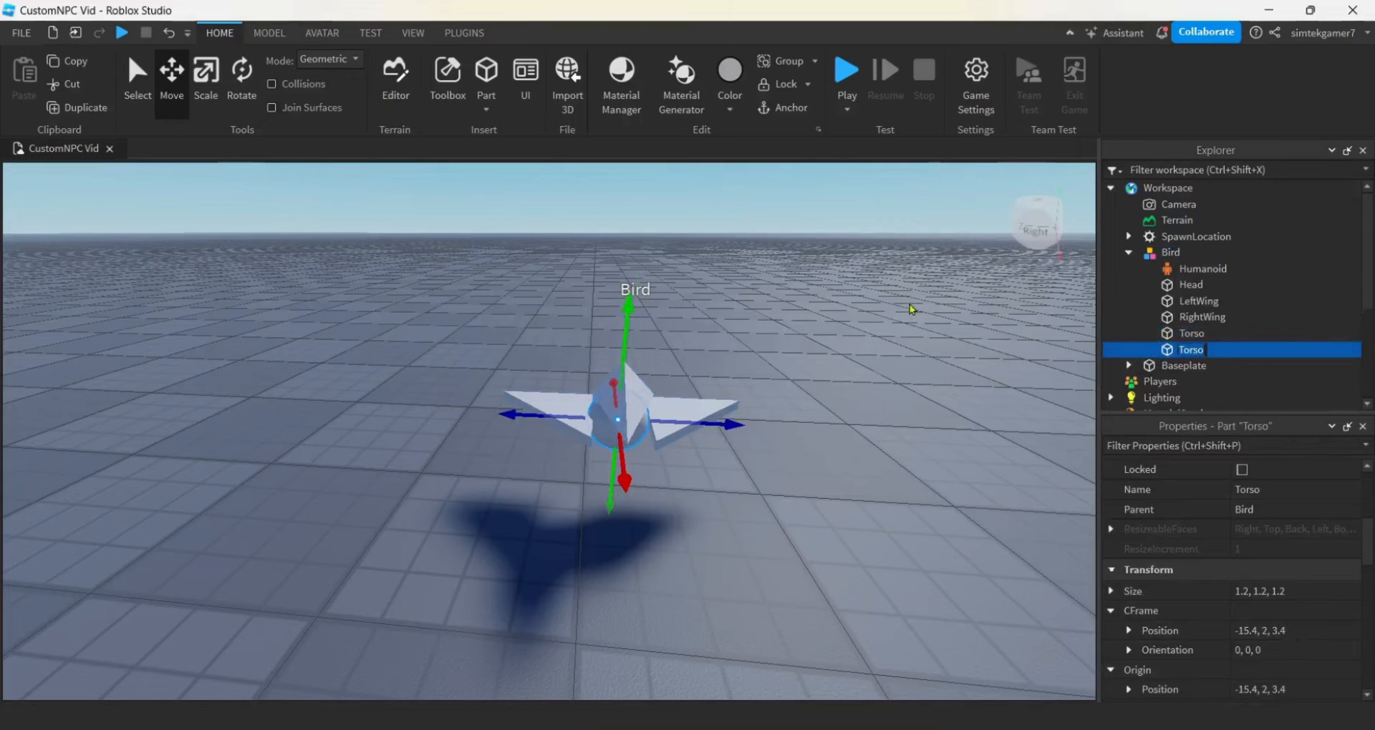
type("HumanoidRootPart")
key("Return")
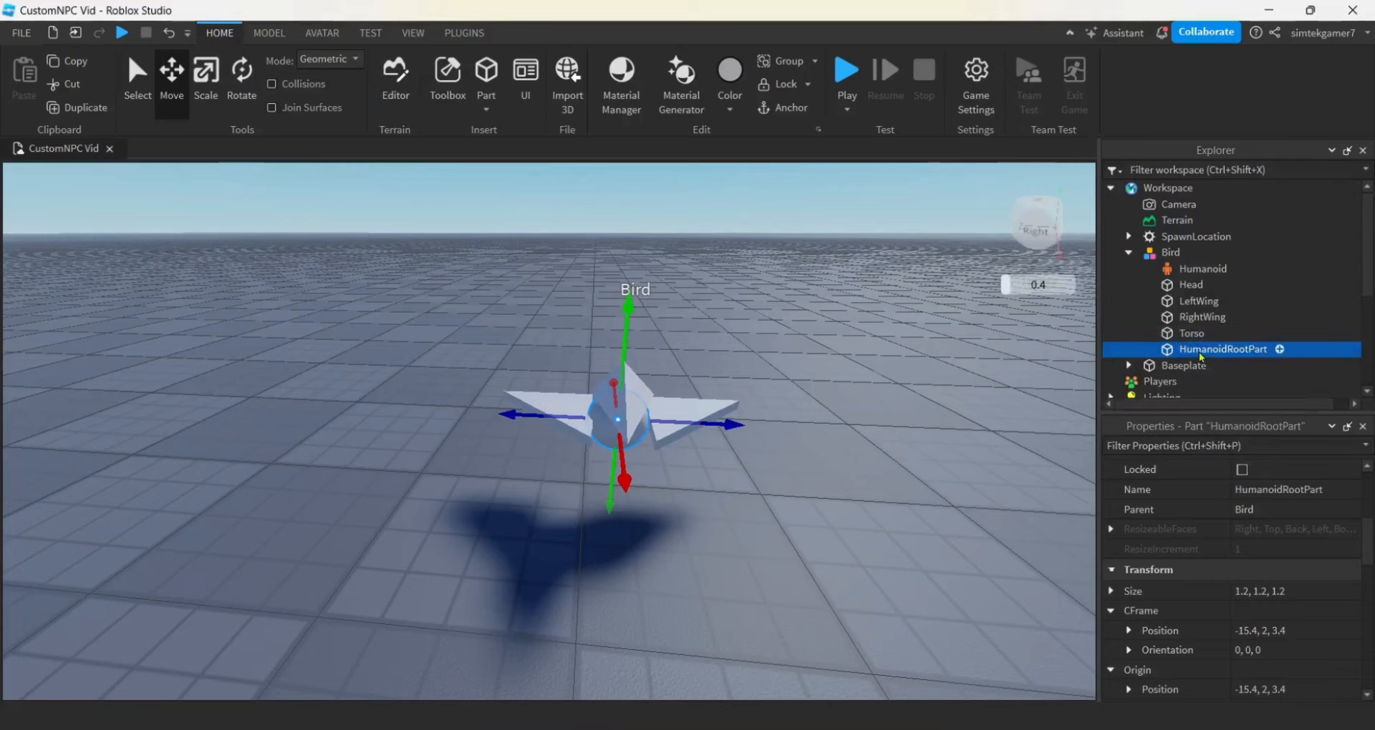
Set the HumanoidRootPart's transparency to 1.
scroll(1261, 544, "up", 3)
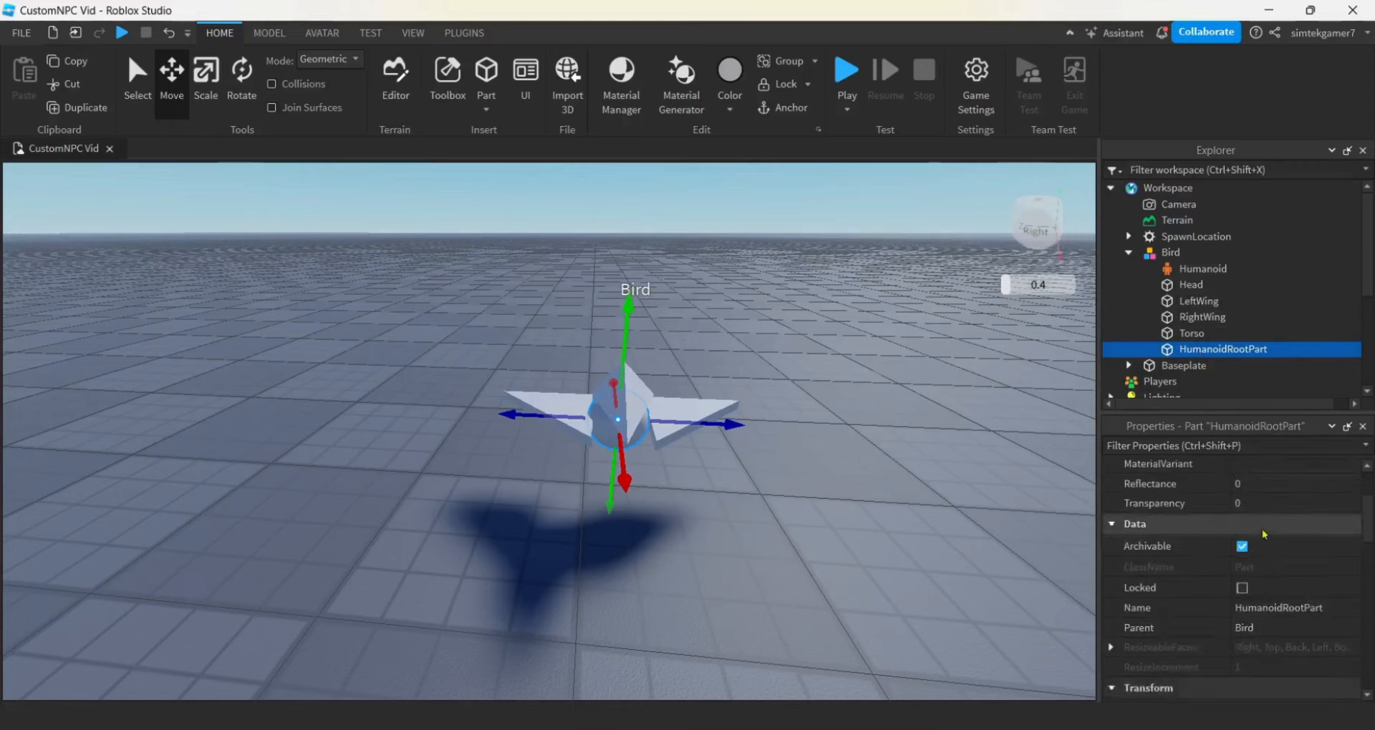
scroll(1263, 534, "up", 2)
left_click(1244, 615)
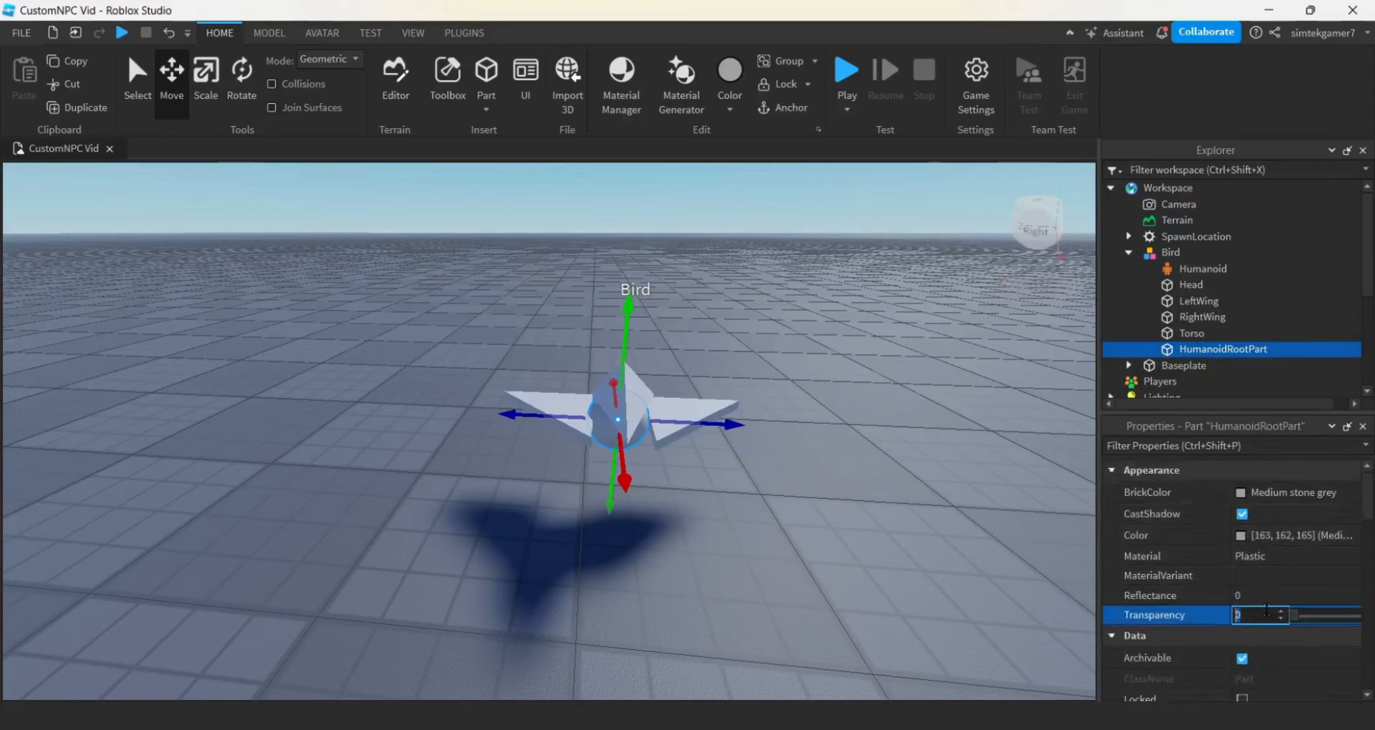
type("1")
key("Return")
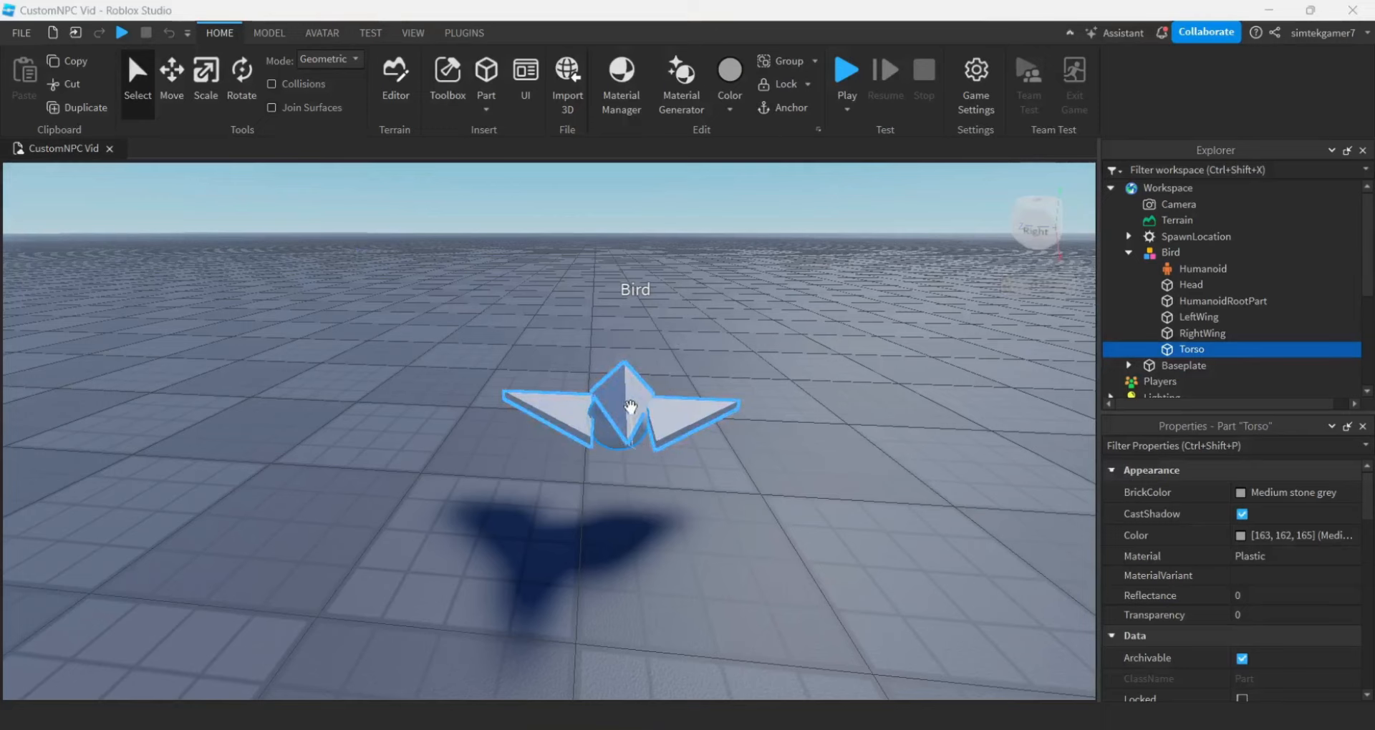
Check the installed plugins and start RigEdit Lite's rig editing for the selected Bird model.
left_click(1167, 256)
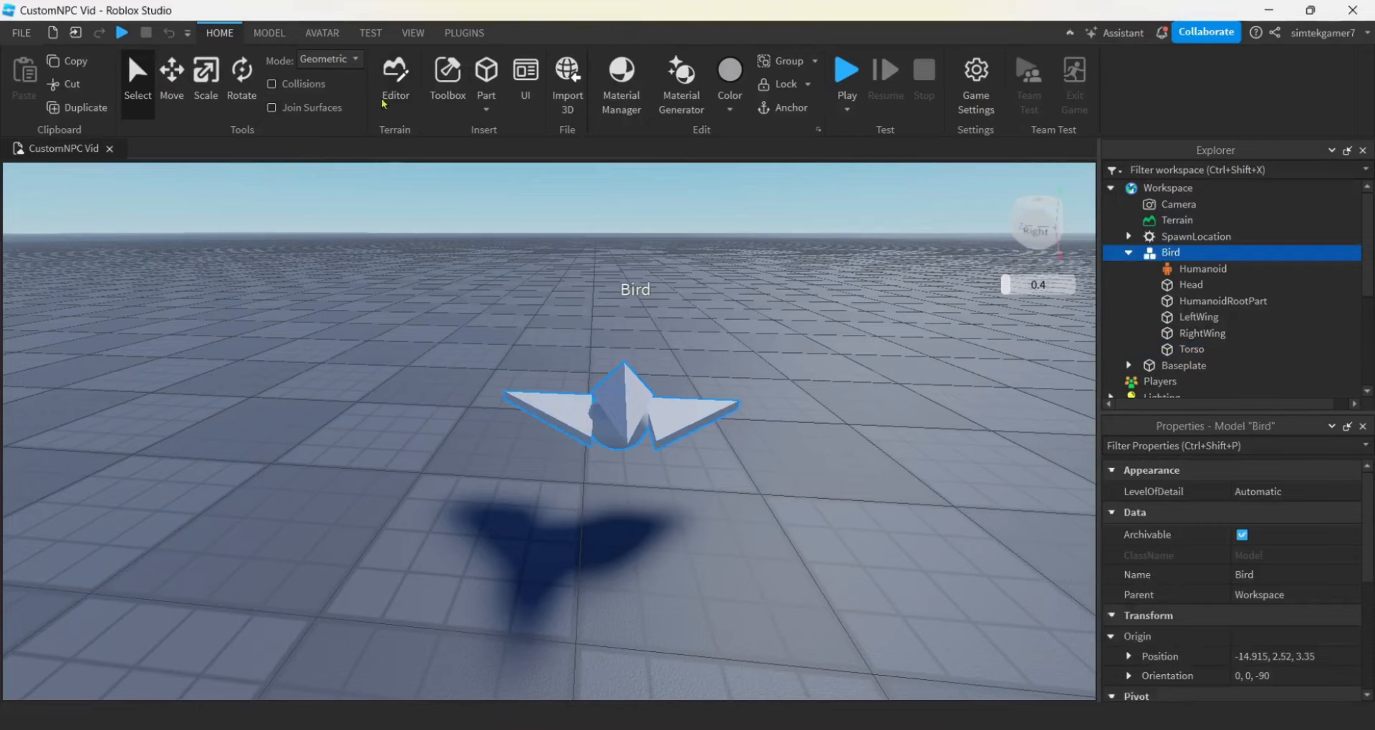
left_click(469, 38)
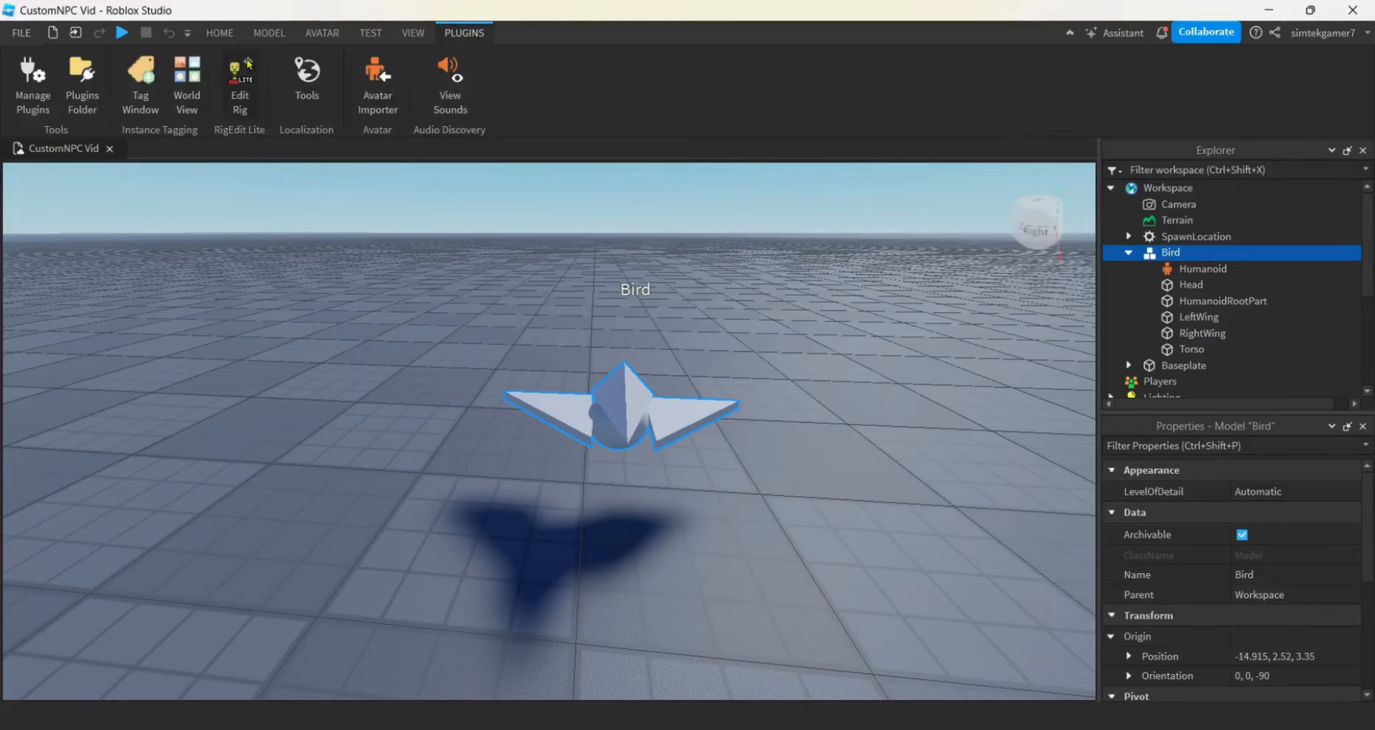
left_click(33, 96)
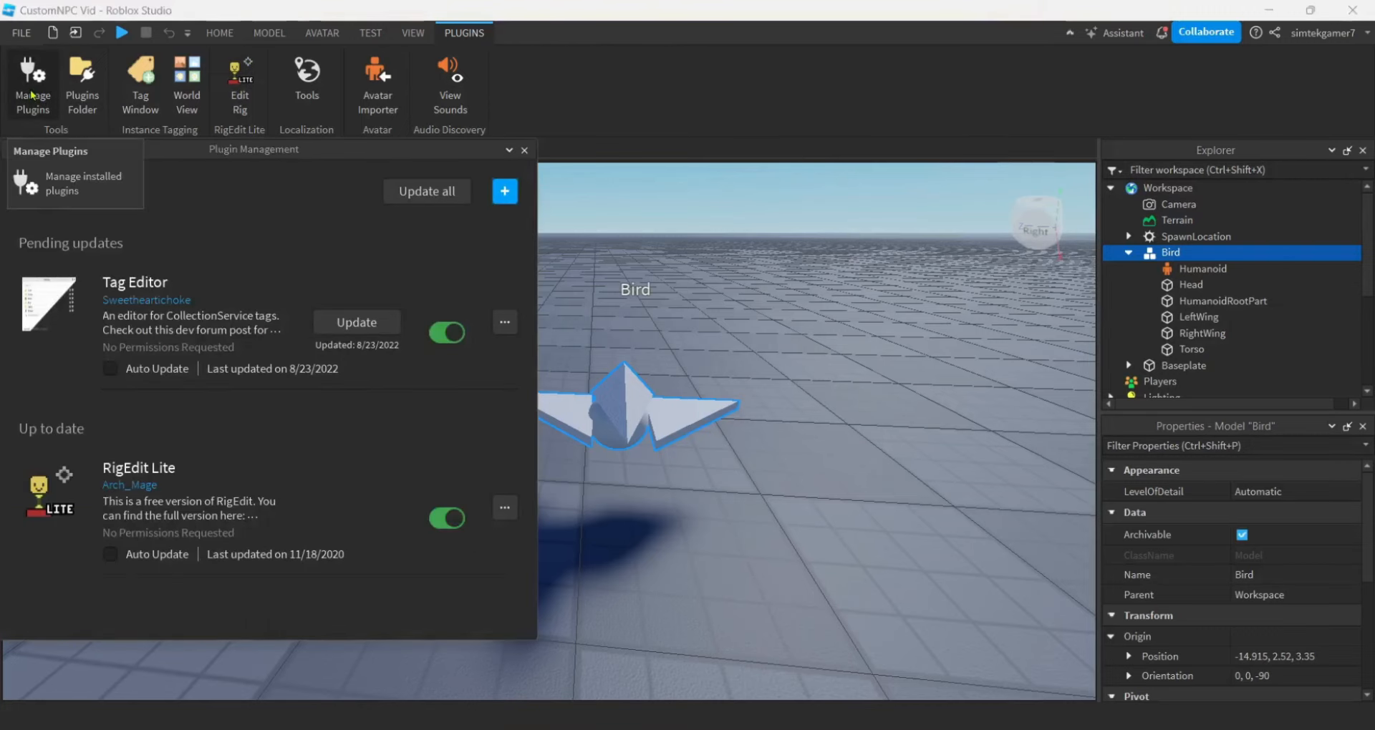
left_click(33, 95)
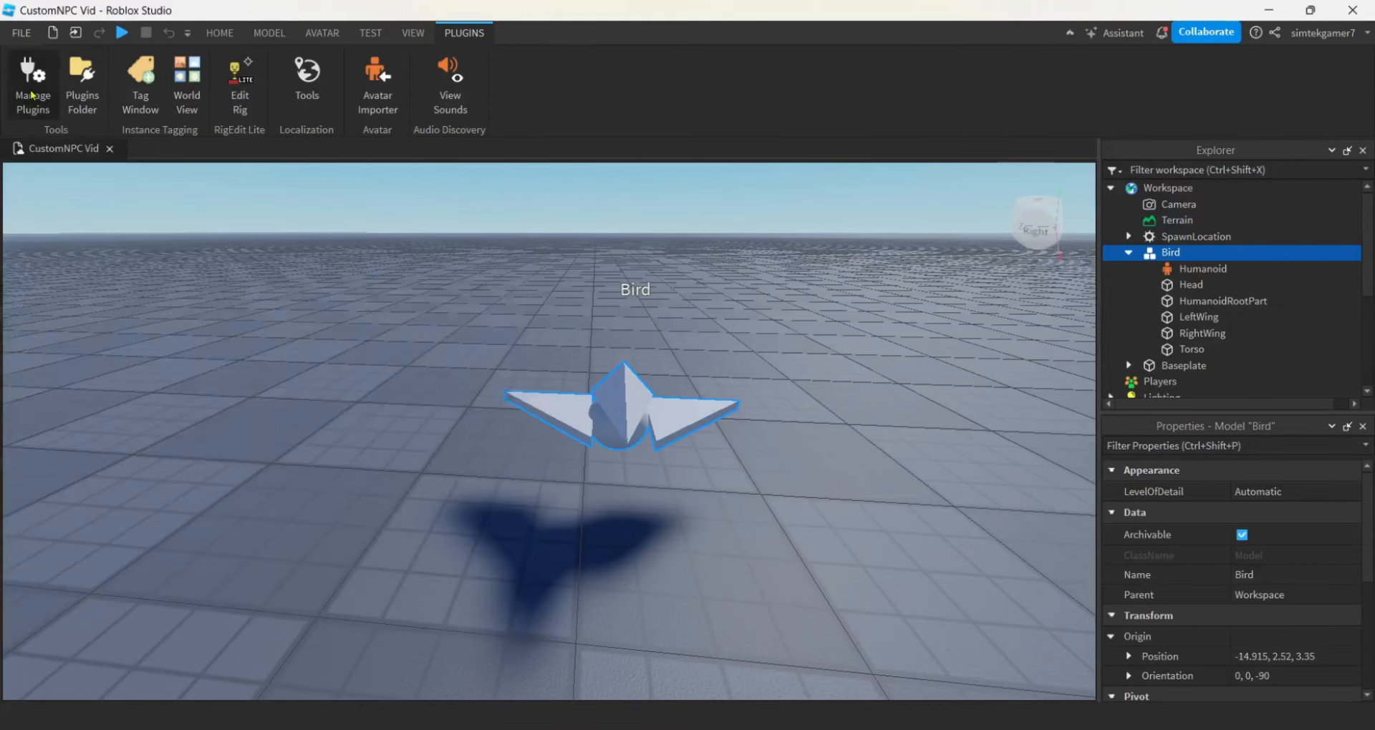
left_click(241, 91)
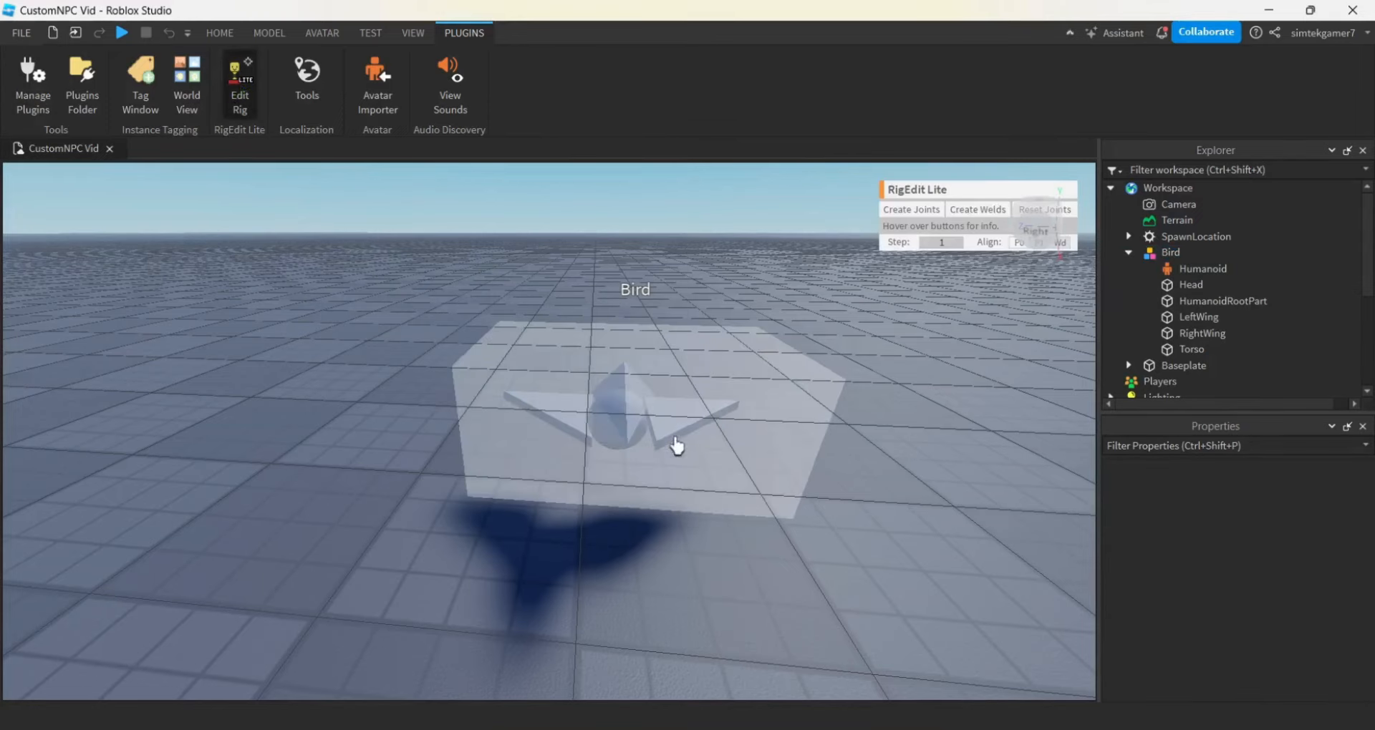
Create a RigEdit joint from the HumanoidRootPart to the Torso.
right_click_drag(860, 548, 860, 548)
key("a")
key("a")
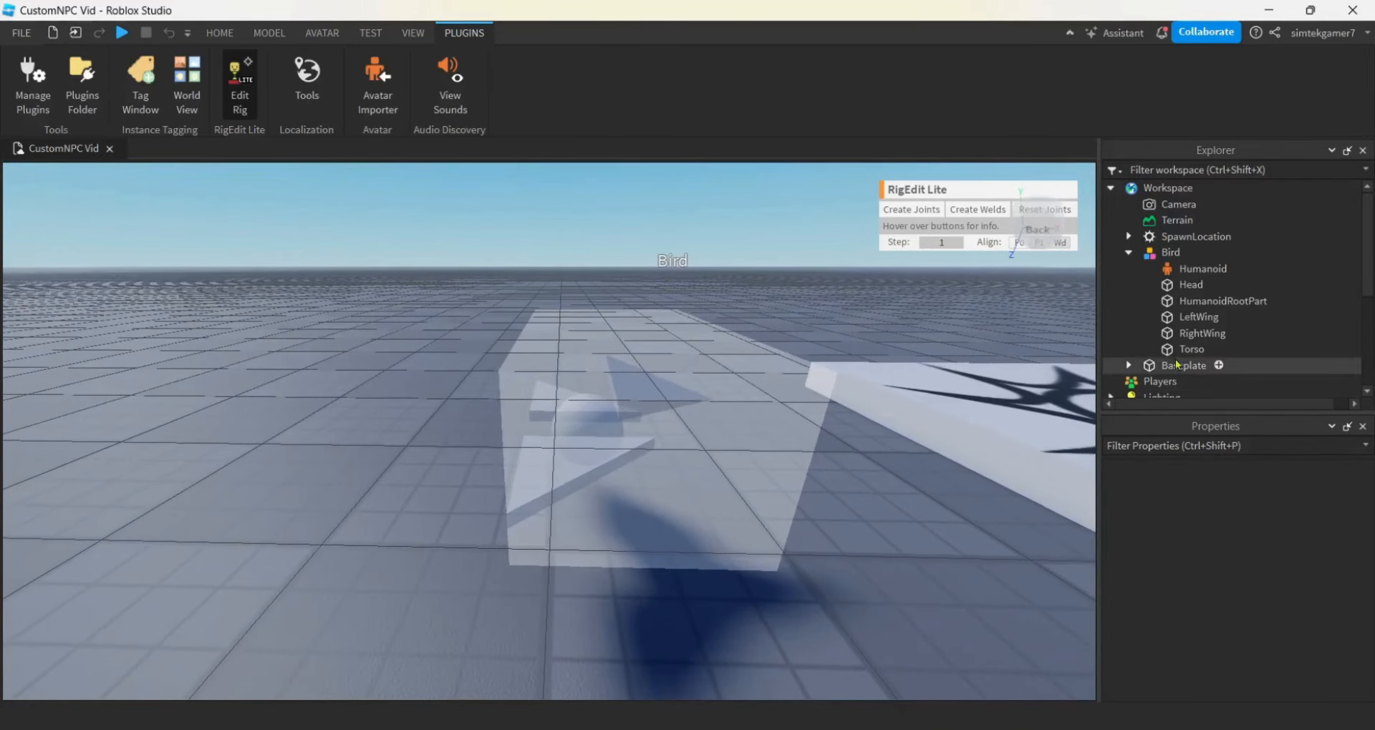
left_click(1208, 304)
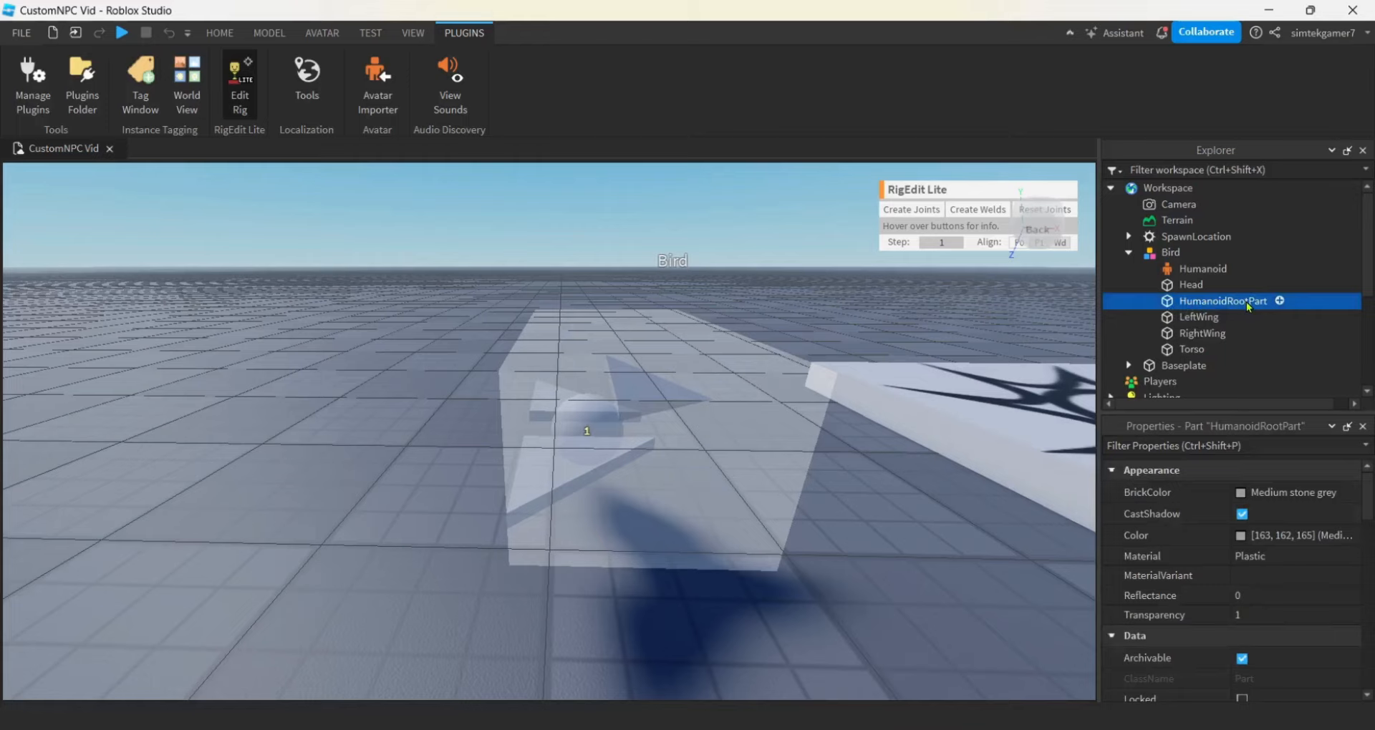
left_click(1193, 351, "ctrl")
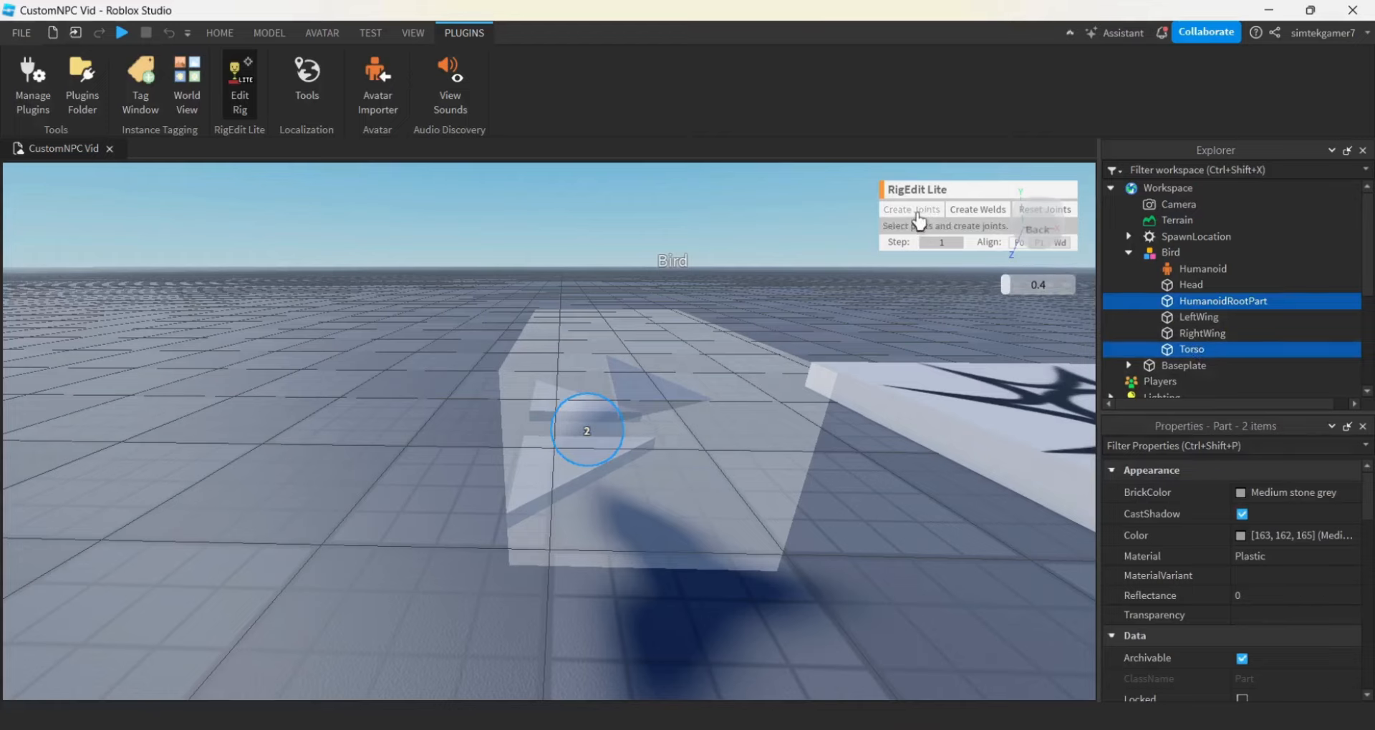
left_click(911, 211)
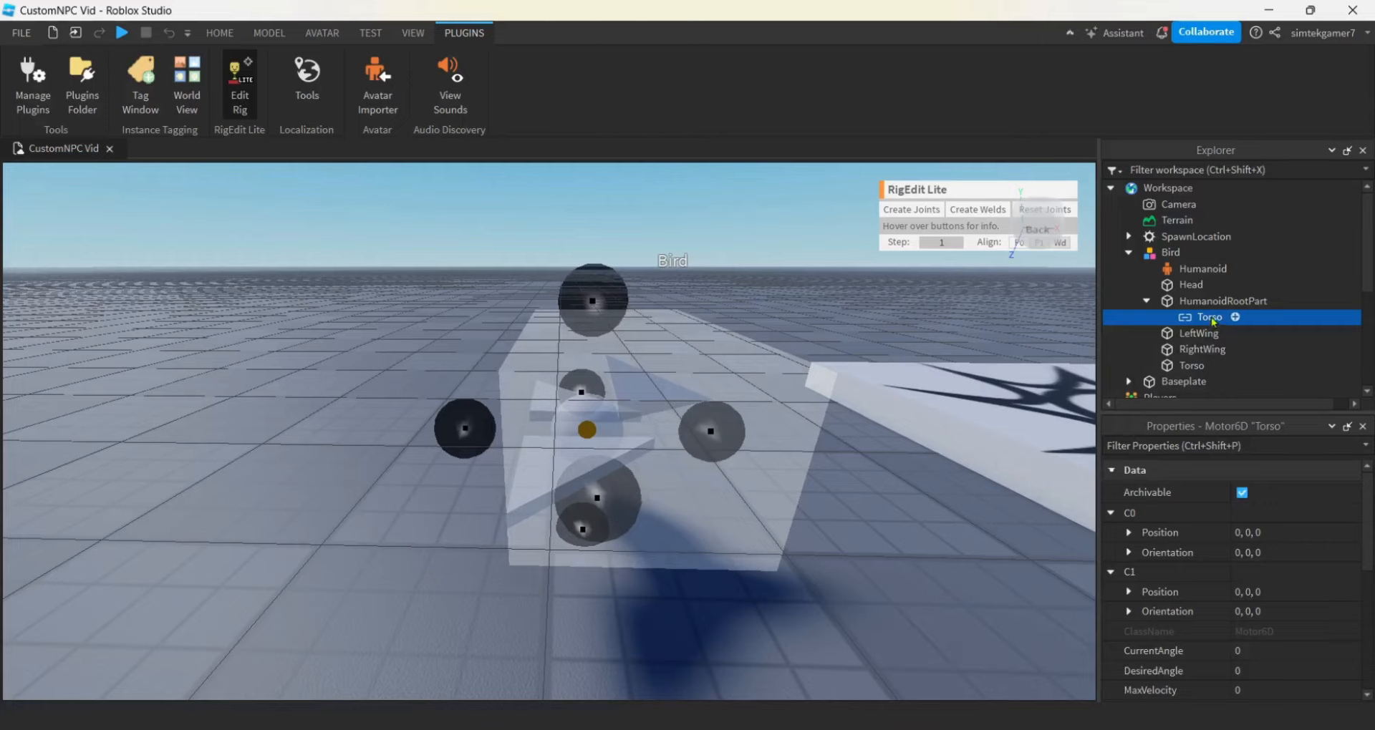
Create a joint from the Torso to the RightWing and, with a .1 step, move its pivot 1 stud in toward the torso.
left_click(1197, 366)
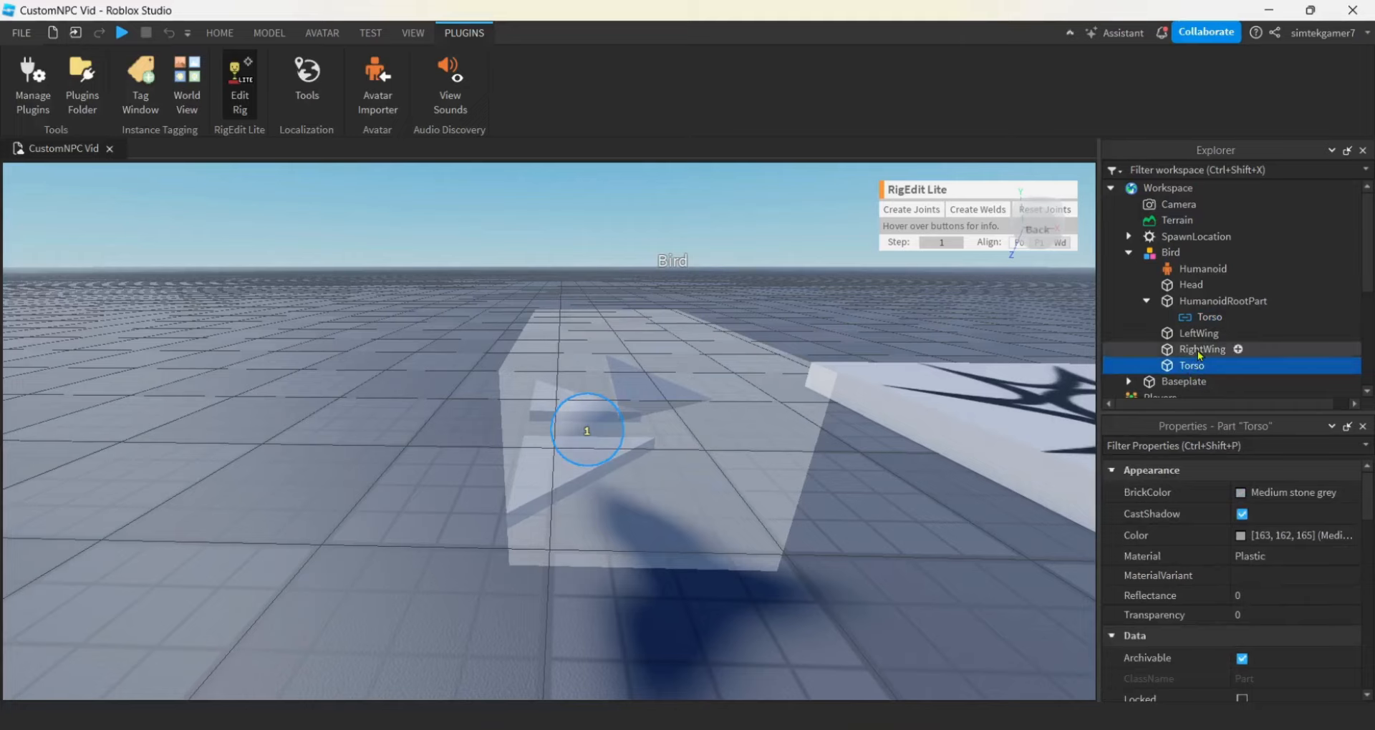
left_click(1200, 350, "ctrl")
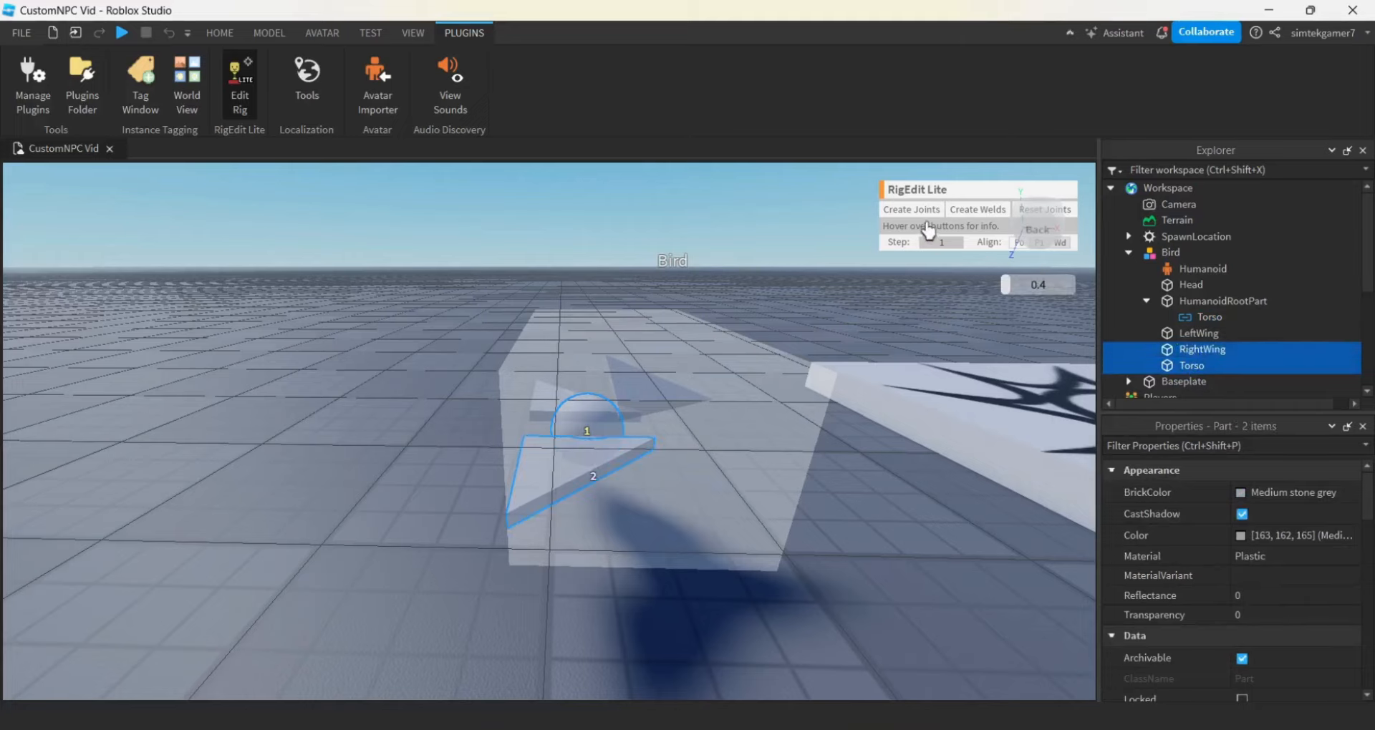
left_click(914, 212)
right_click_drag(930, 461, 930, 460)
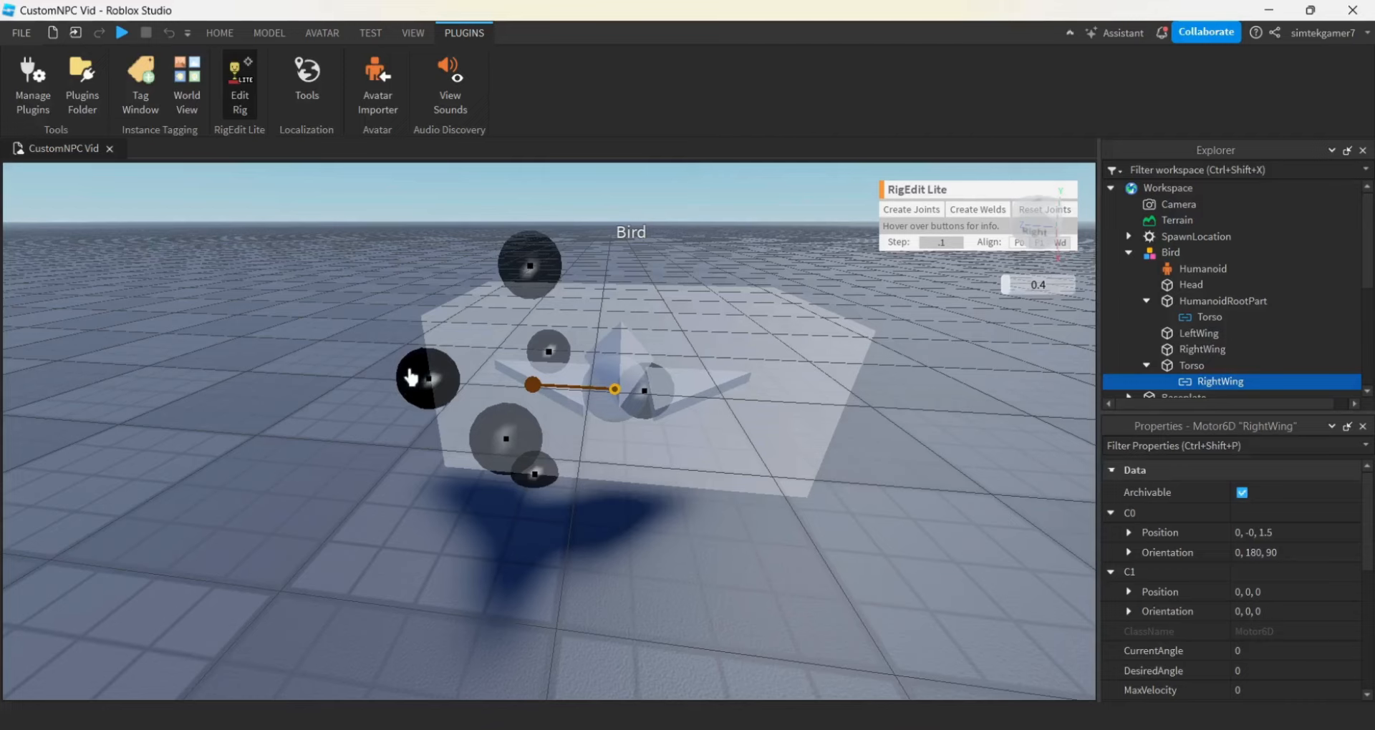
left_click_drag(411, 378, 466, 380)
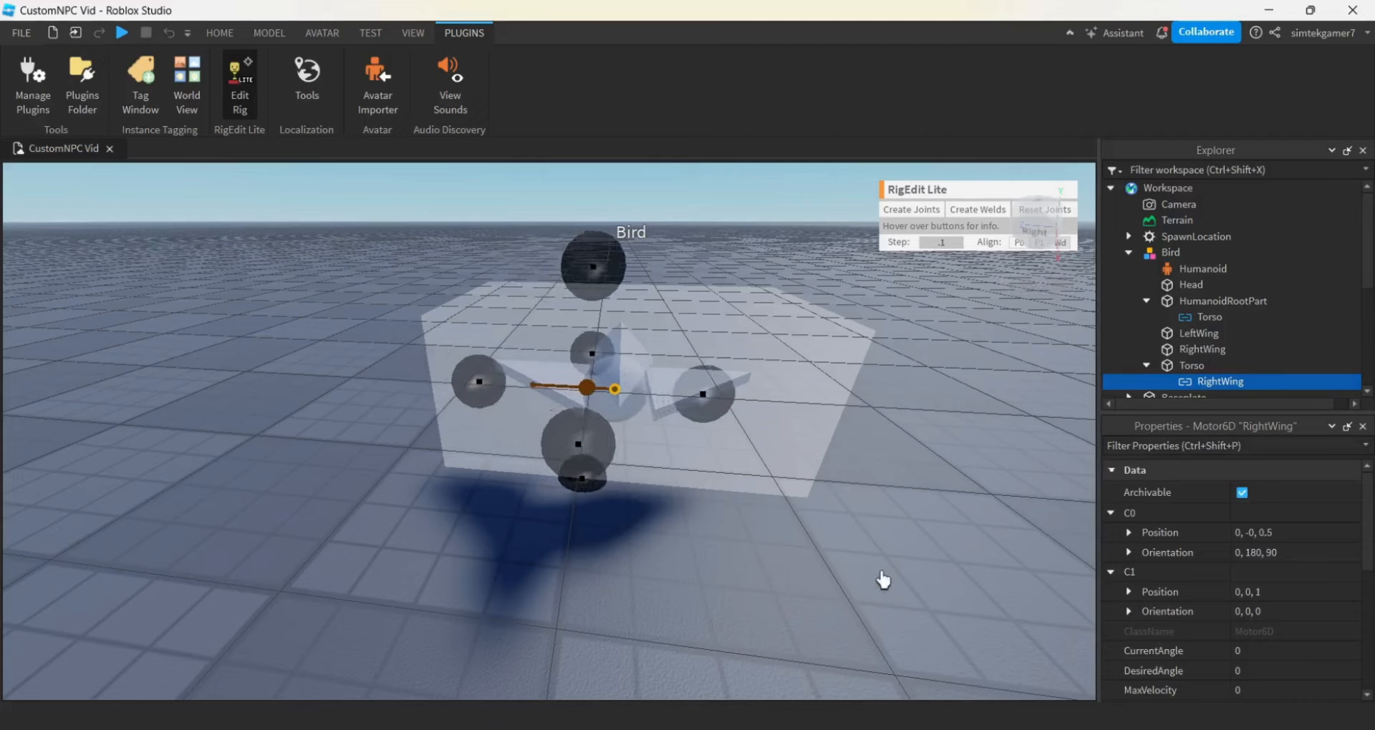
right_click_drag(883, 582, 884, 580)
key("a")
key("d")
key("a")
key("a")
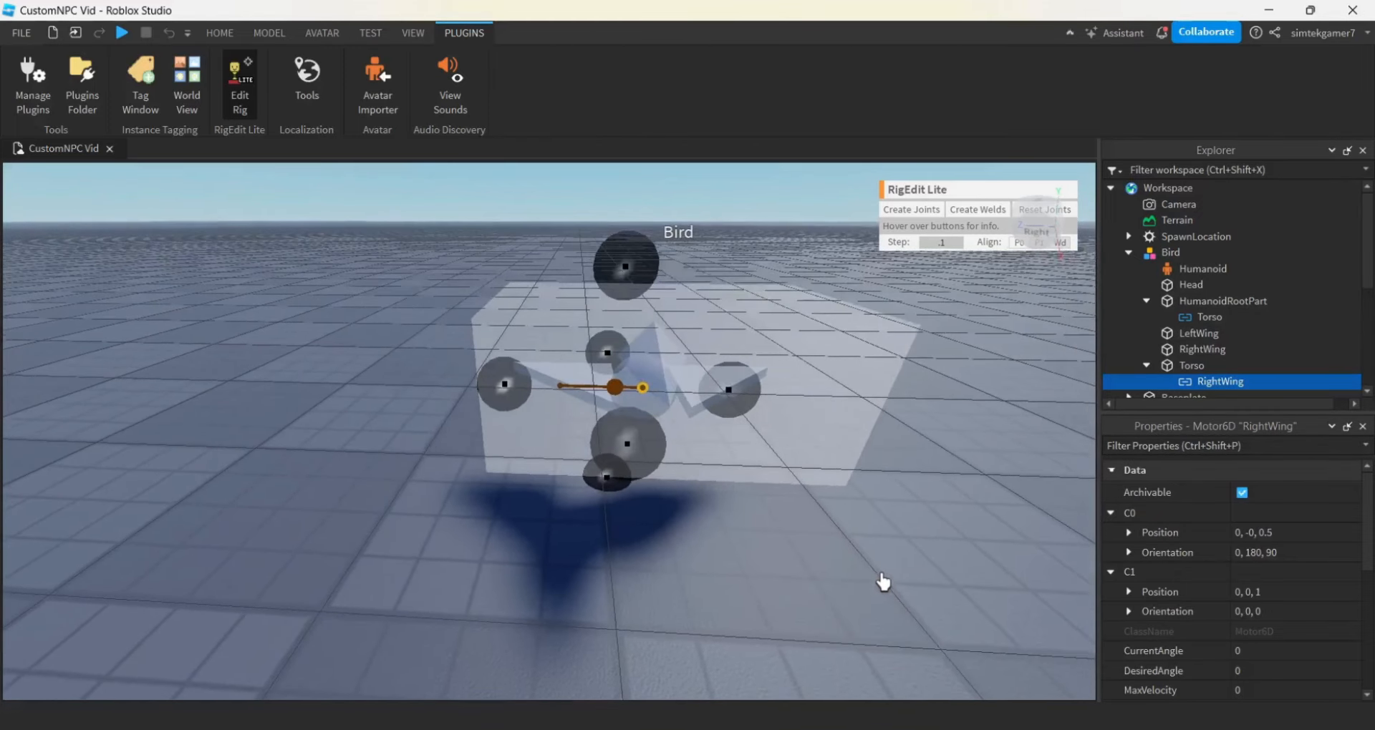
Create a joint from the Torso to the LeftWing and move its pivot 1 stud in toward the torso.
left_click(1191, 366)
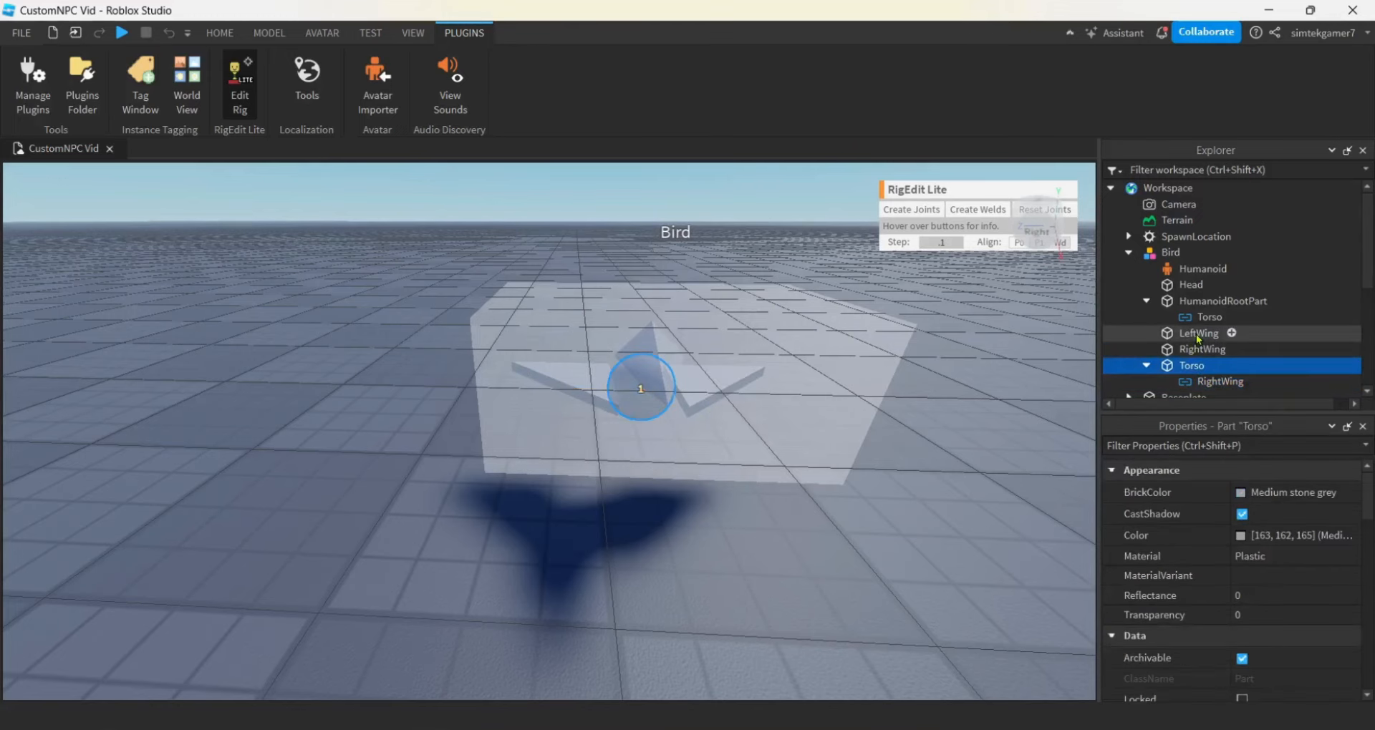
left_click(1198, 335, "ctrl")
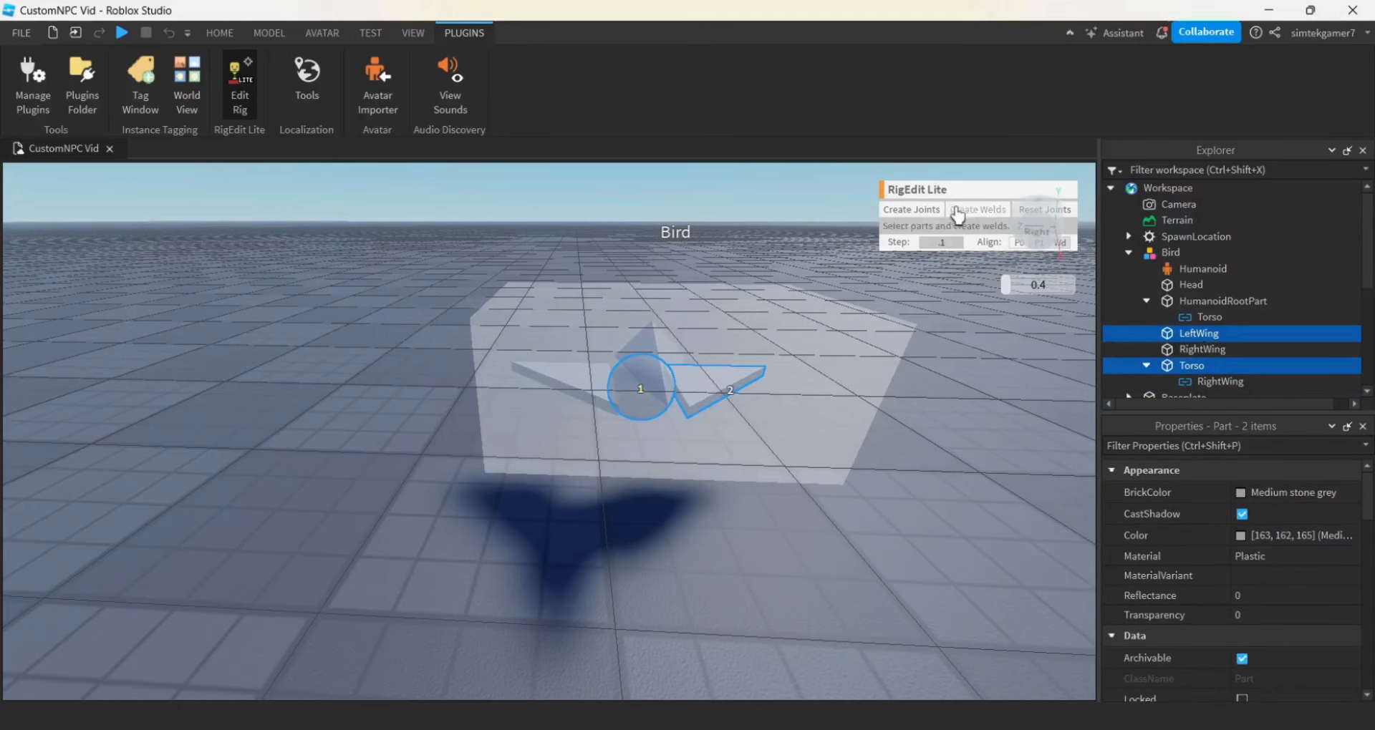
left_click(928, 210)
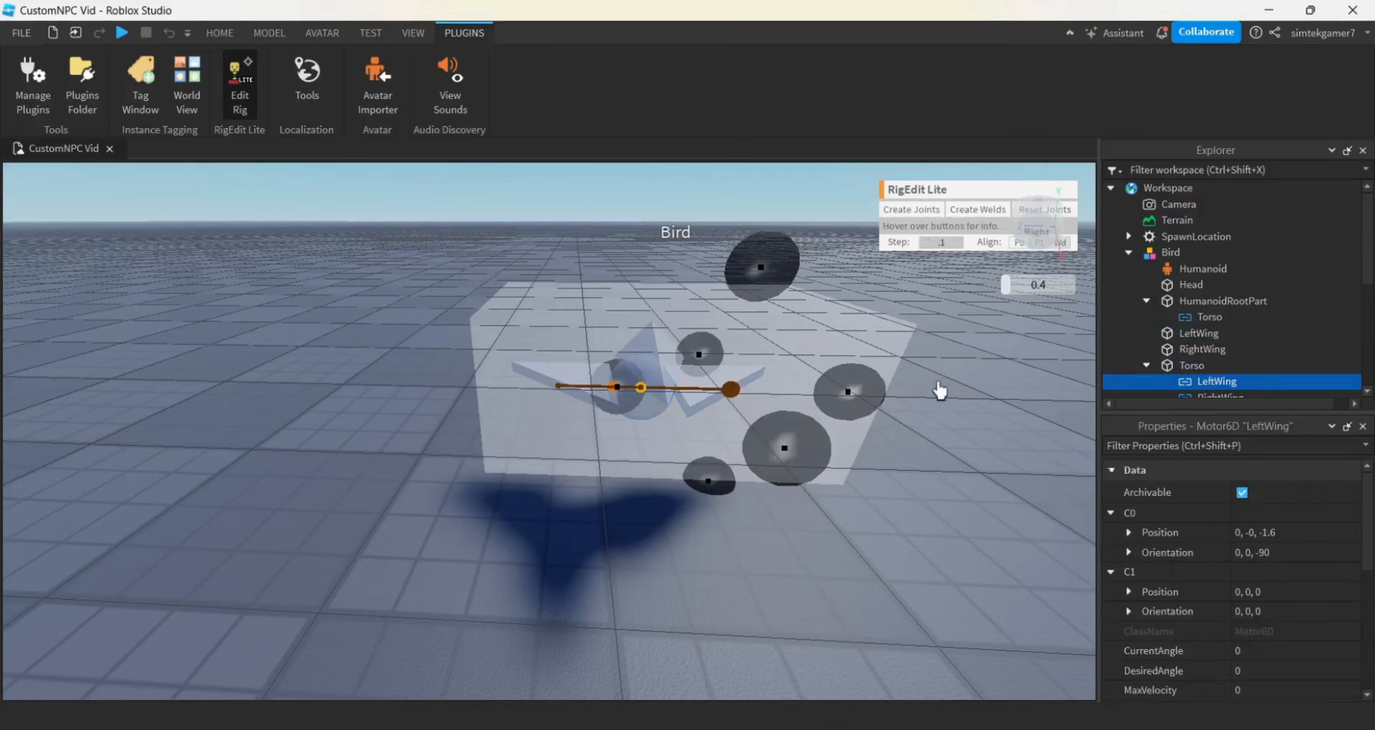
left_click_drag(862, 397, 805, 400)
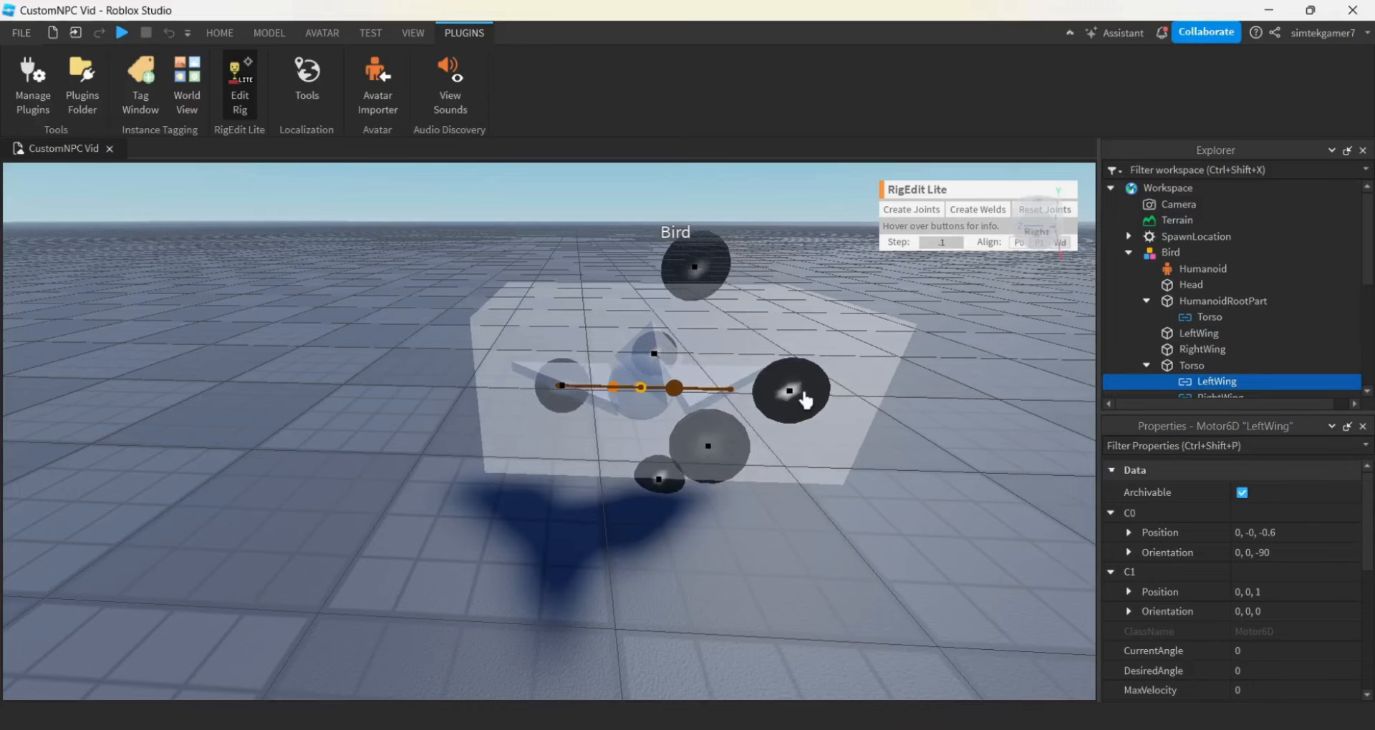
key("d")
key("a")
key("a")
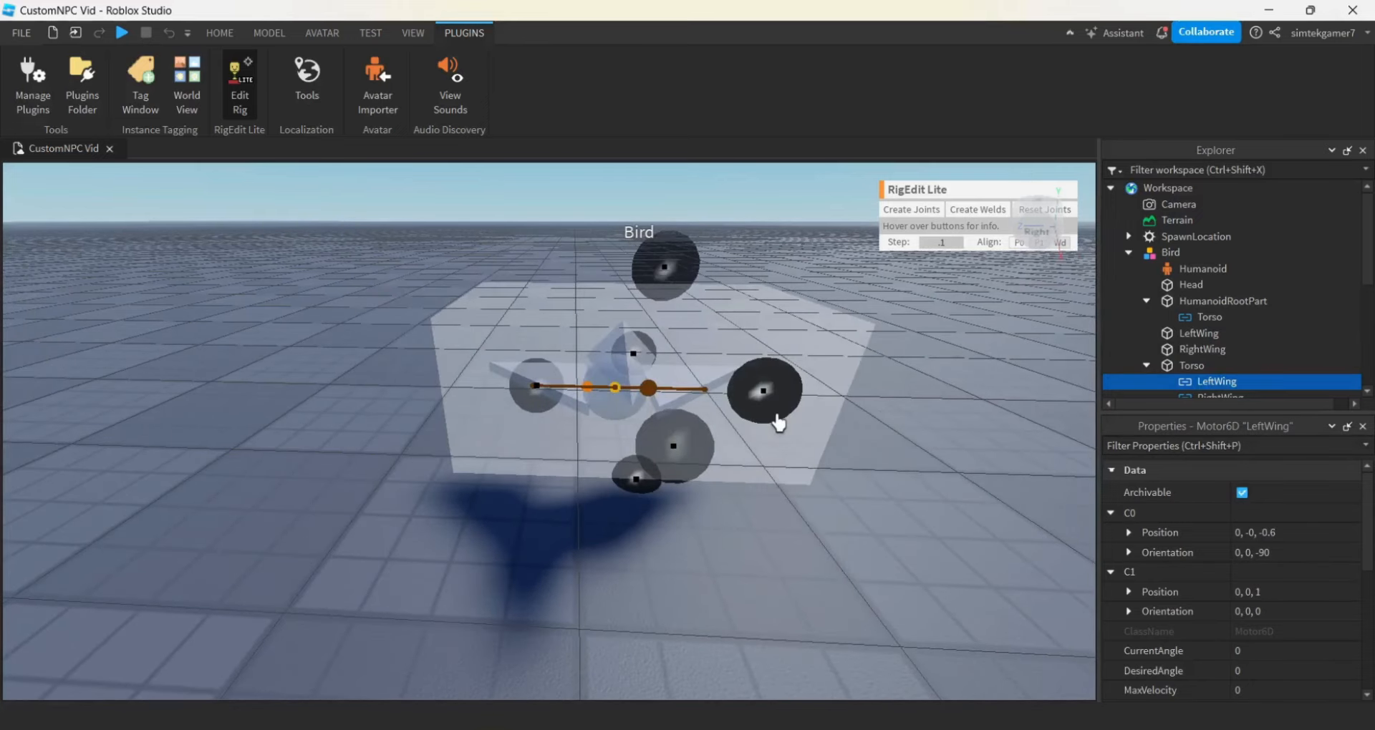
Create a joint from the Torso to the Head and move its pivot down and back to where the head meets the torso.
key("a")
right_click_drag(827, 567, 825, 563)
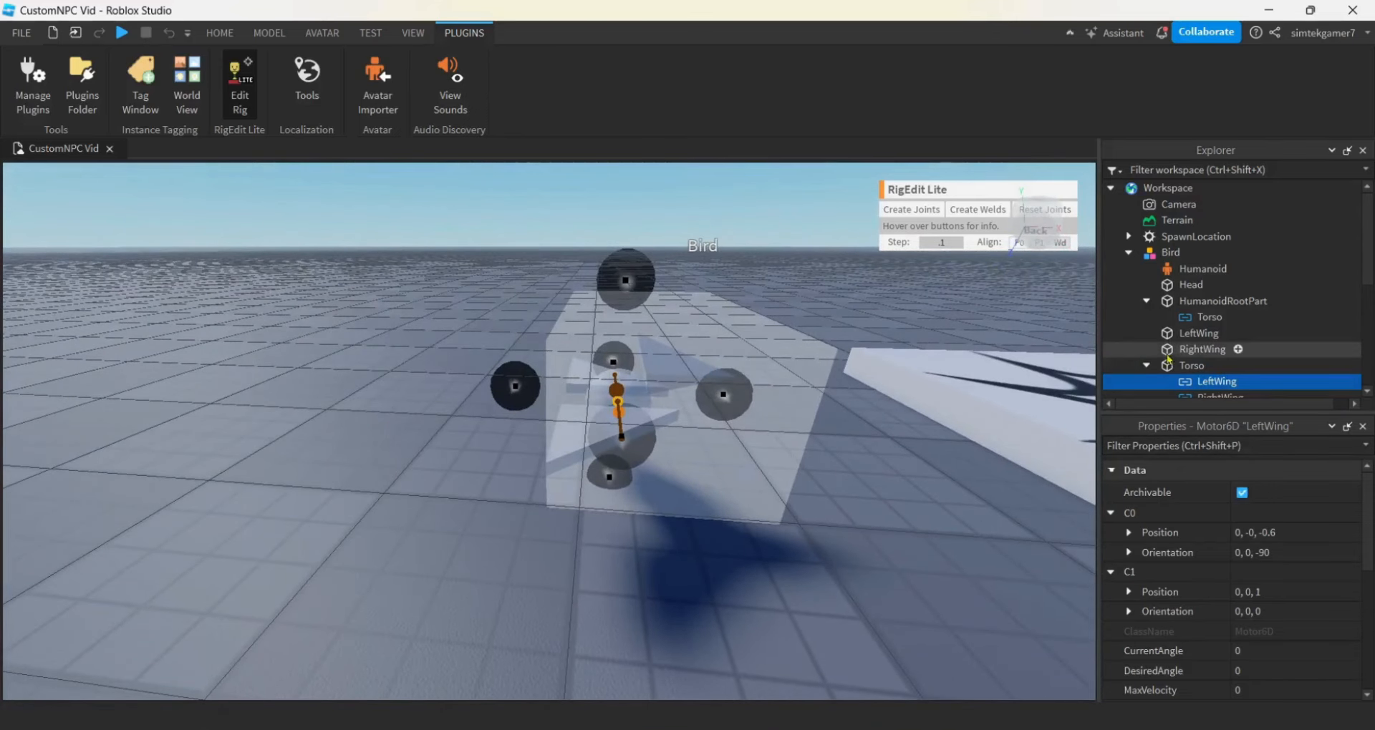
left_click(1189, 367)
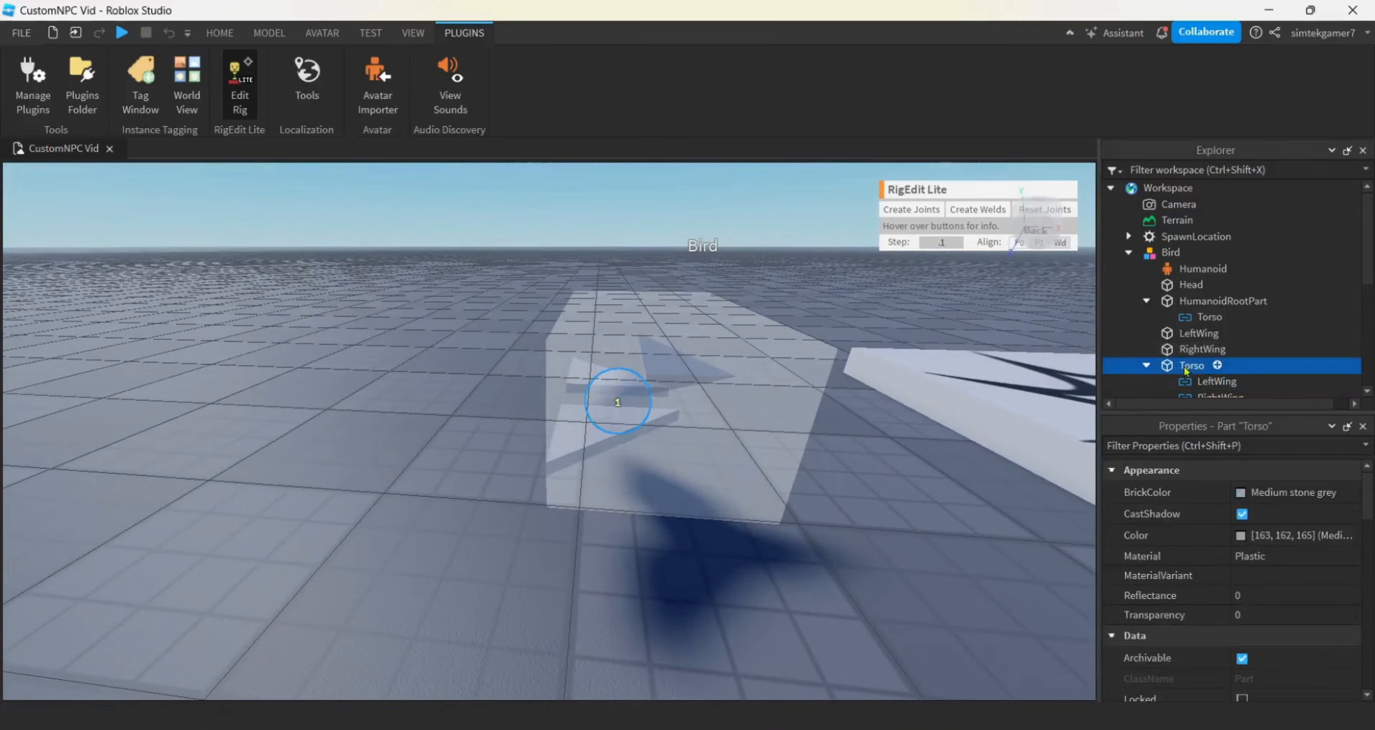
left_click(1192, 285, "ctrl")
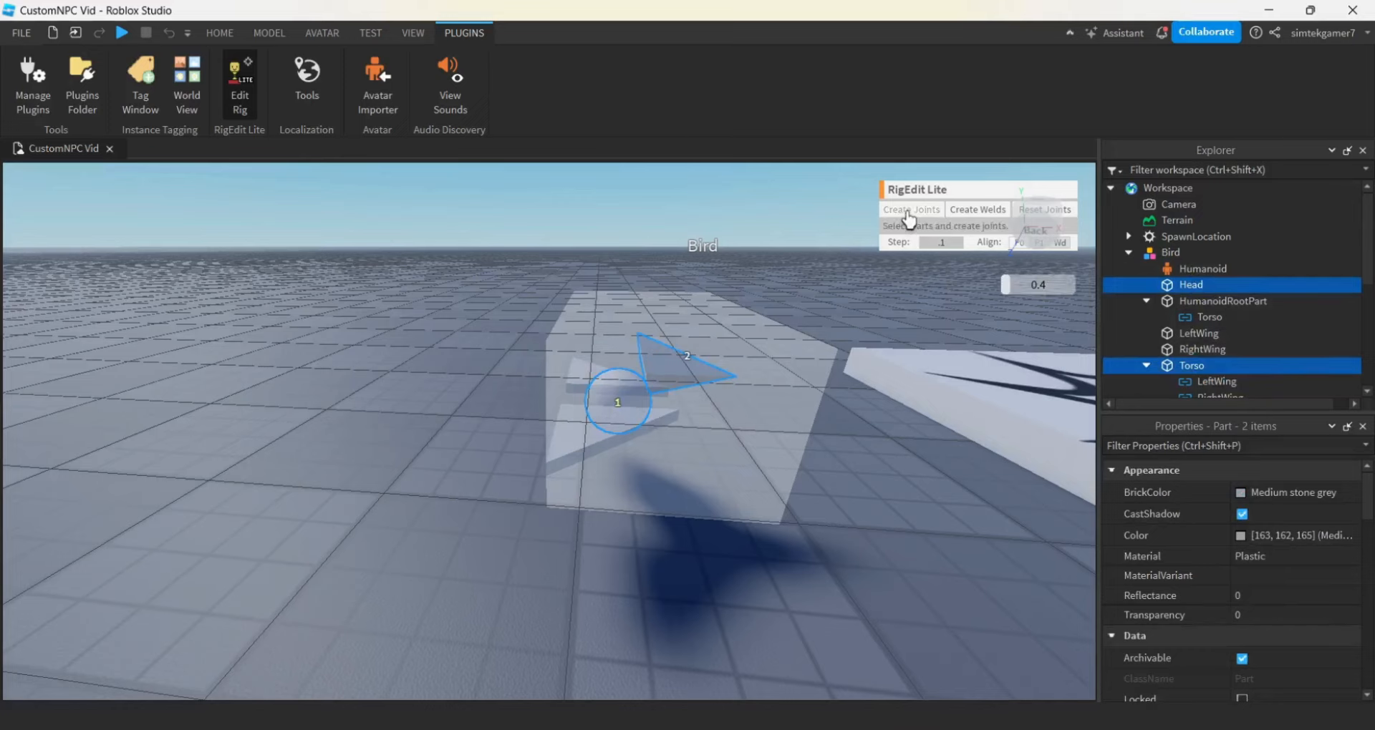
left_click(909, 221)
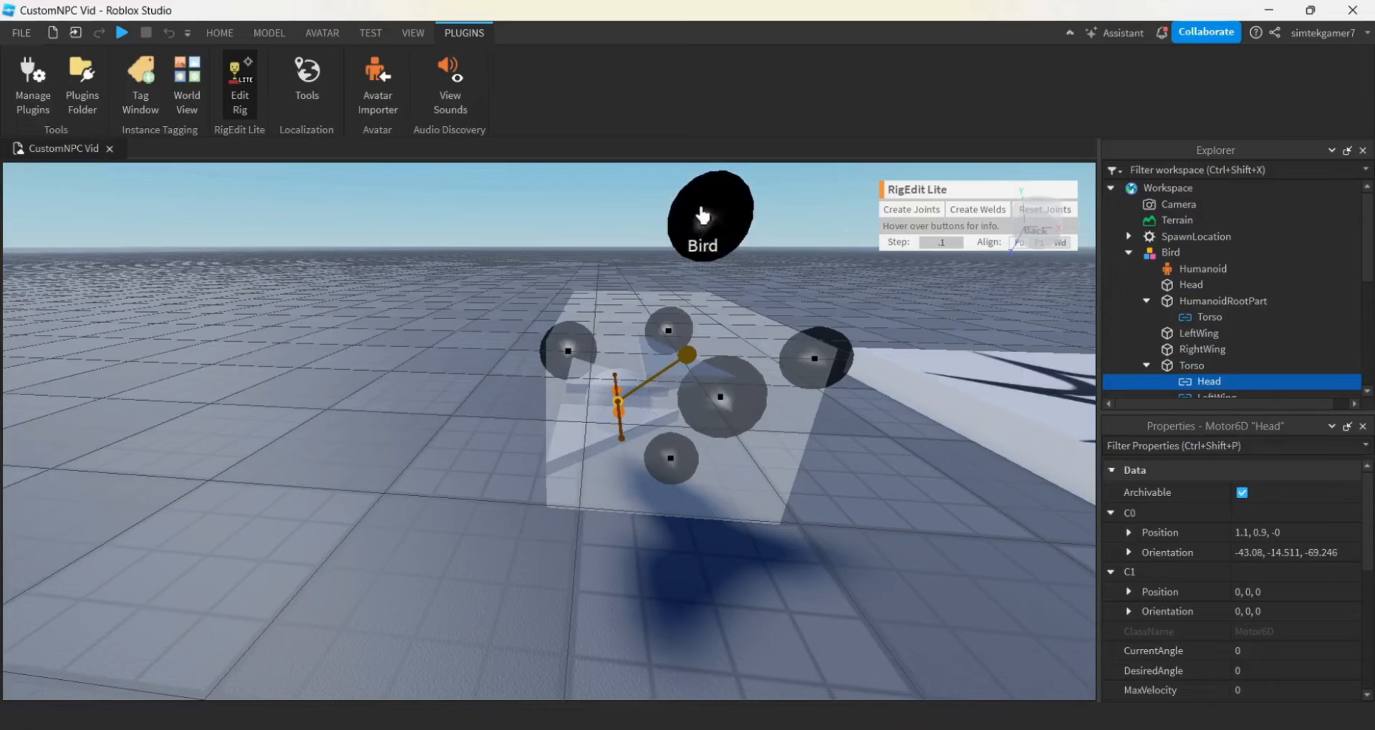
left_click_drag(702, 215, 701, 258)
left_click_drag(823, 377, 792, 408)
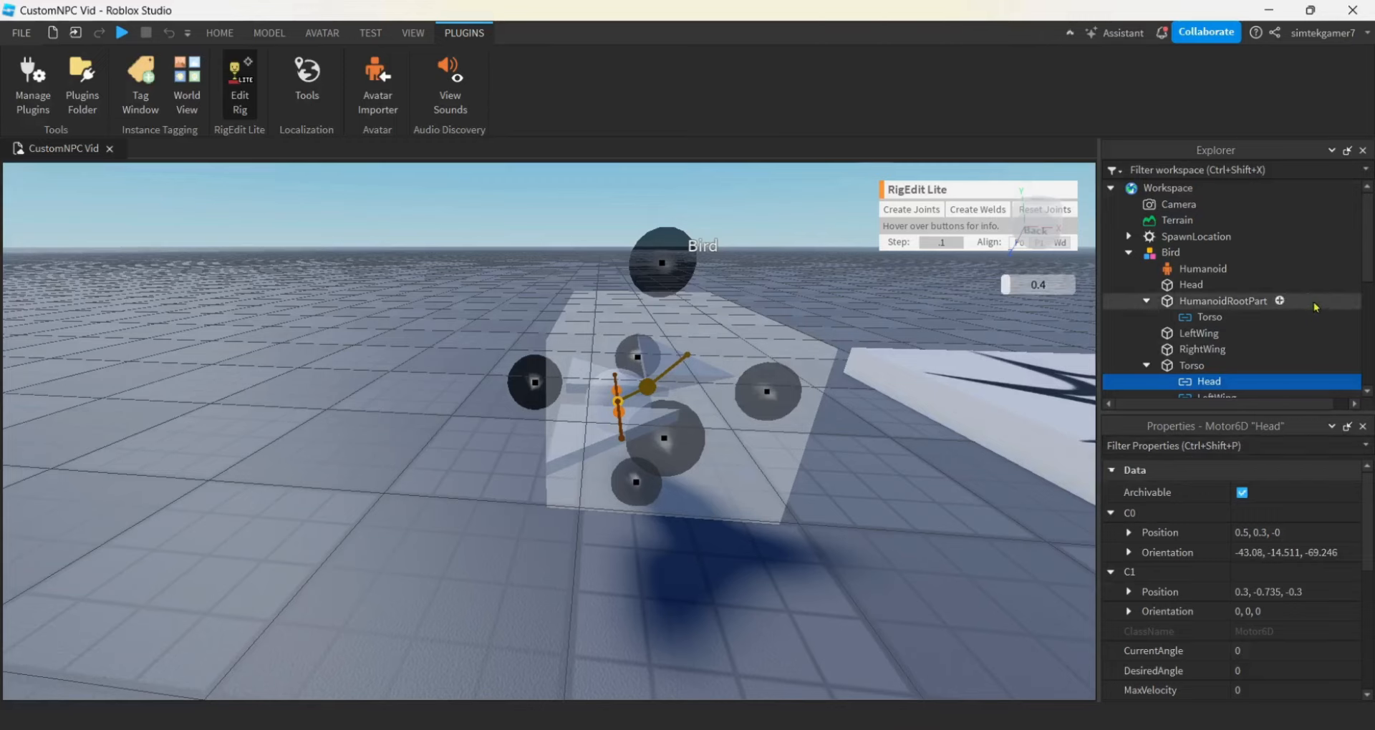
End rig editing and open the Animation Editor on the Bird model.
scroll(1221, 316, "down", 1)
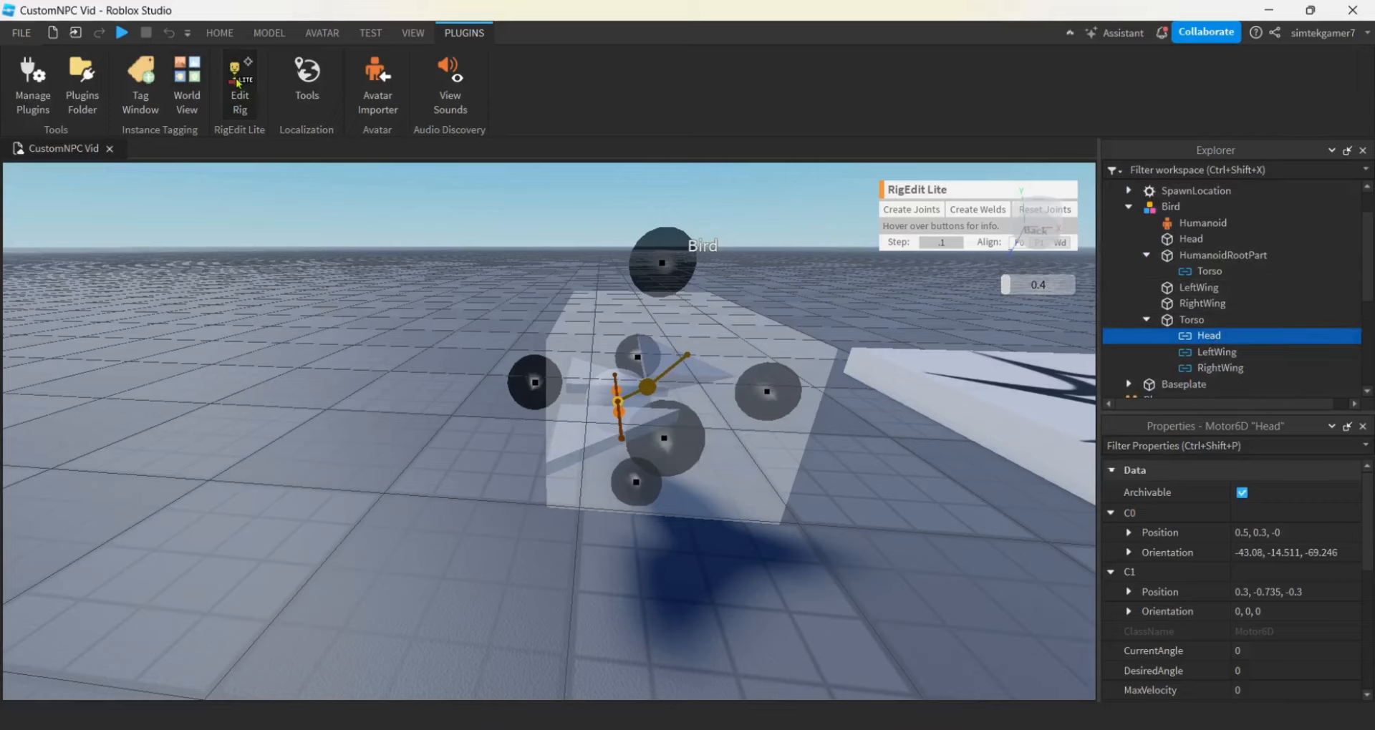
left_click(238, 88)
scroll(882, 449, "up", 3)
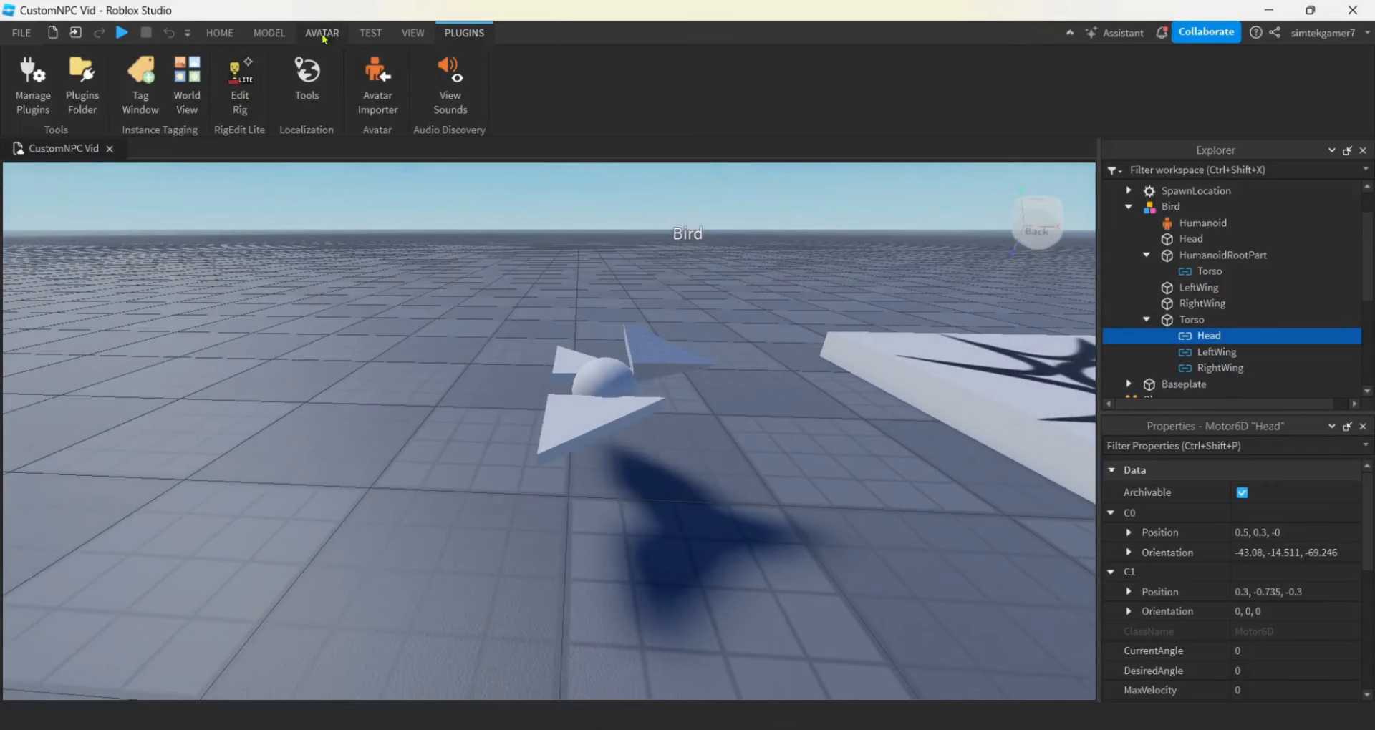
left_click(321, 32)
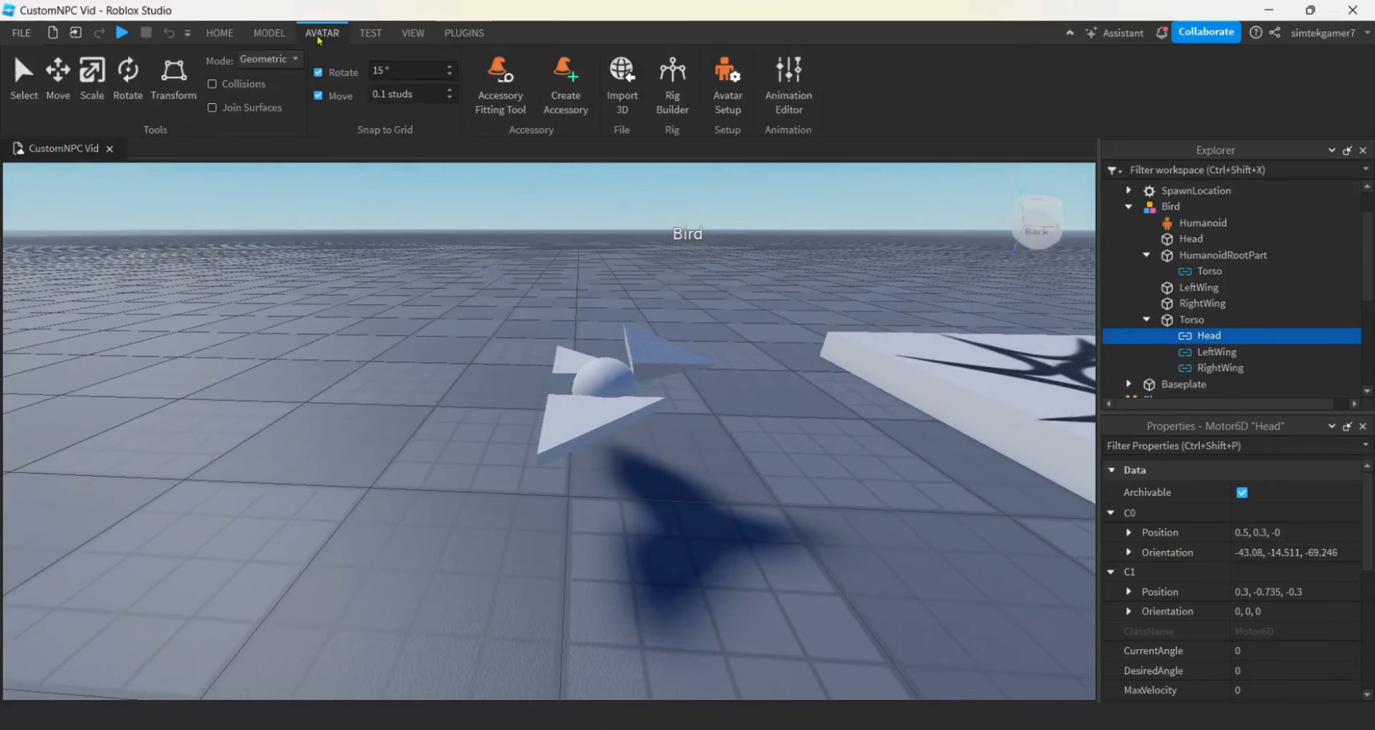
left_click(790, 81)
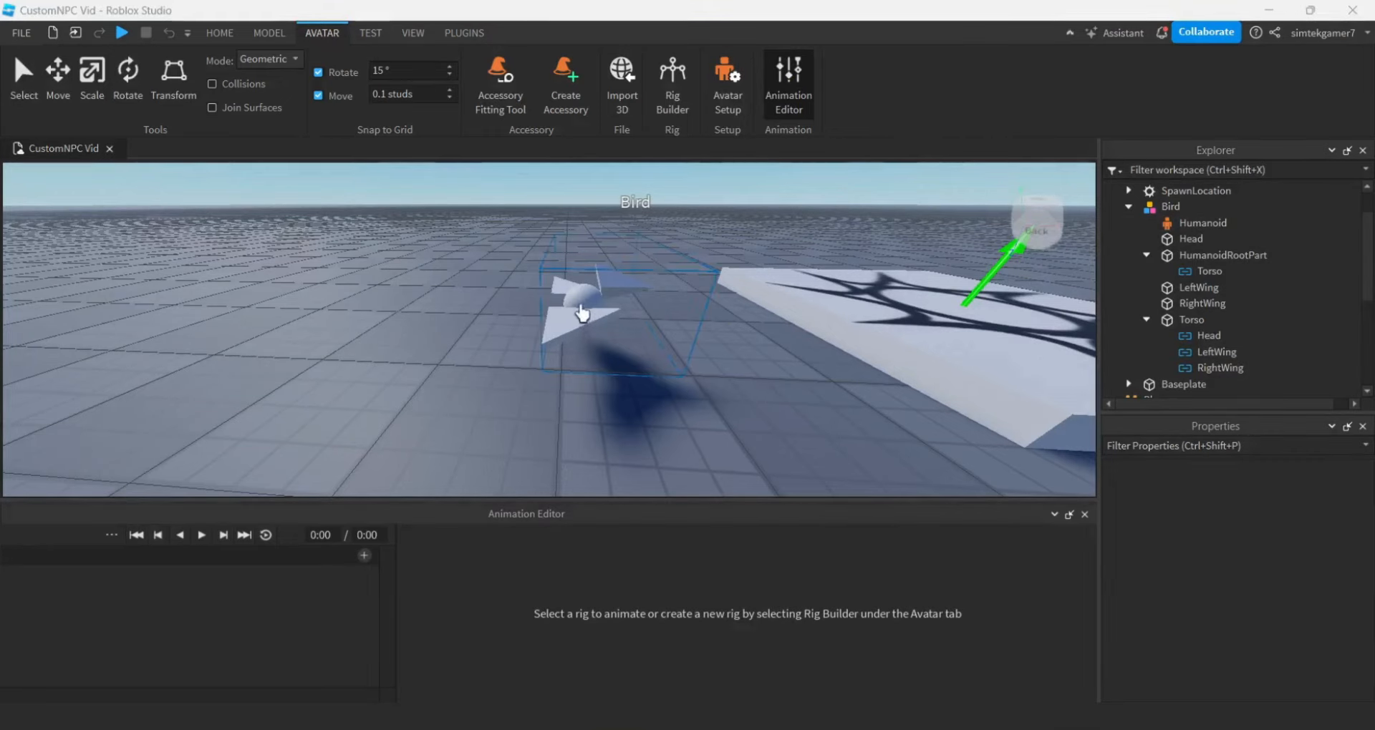
left_click(583, 298)
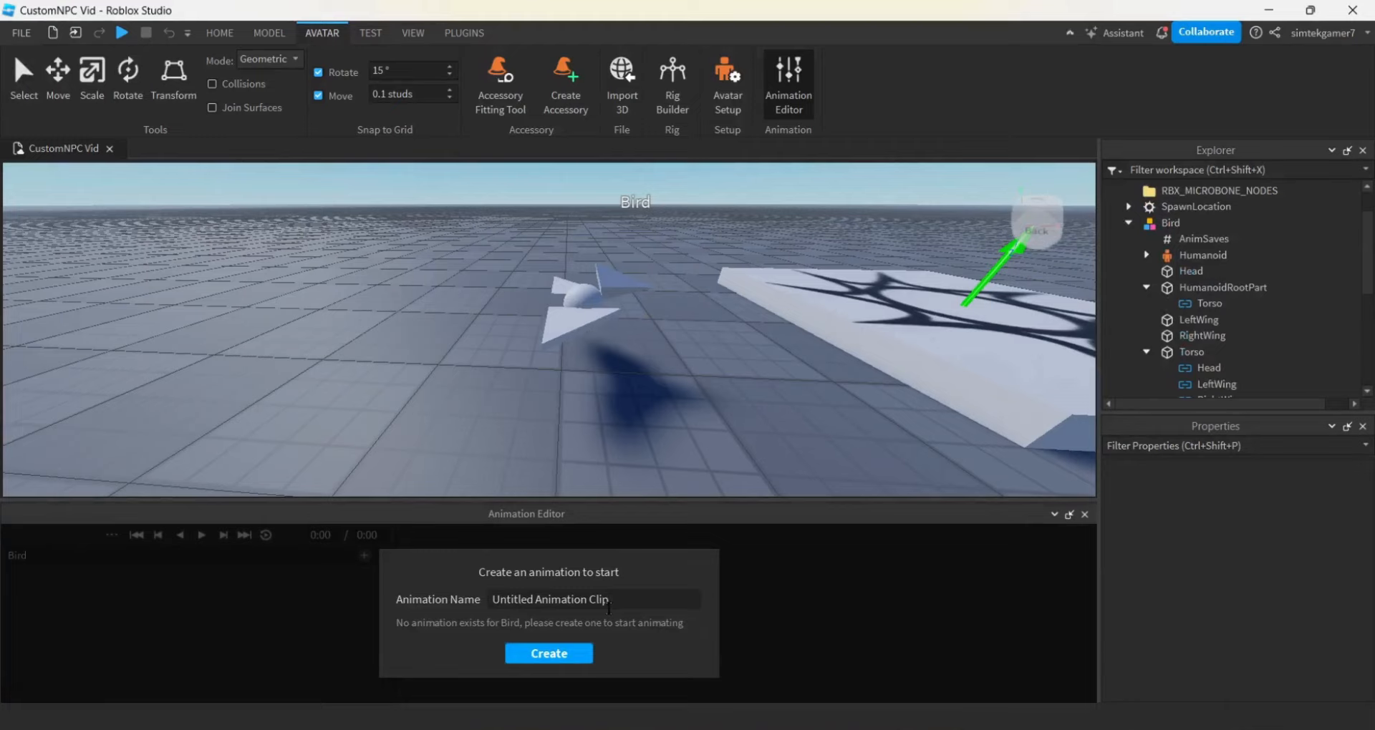
Create a new animation for the Bird named BirdFlying.
left_click_drag(609, 608, 375, 609)
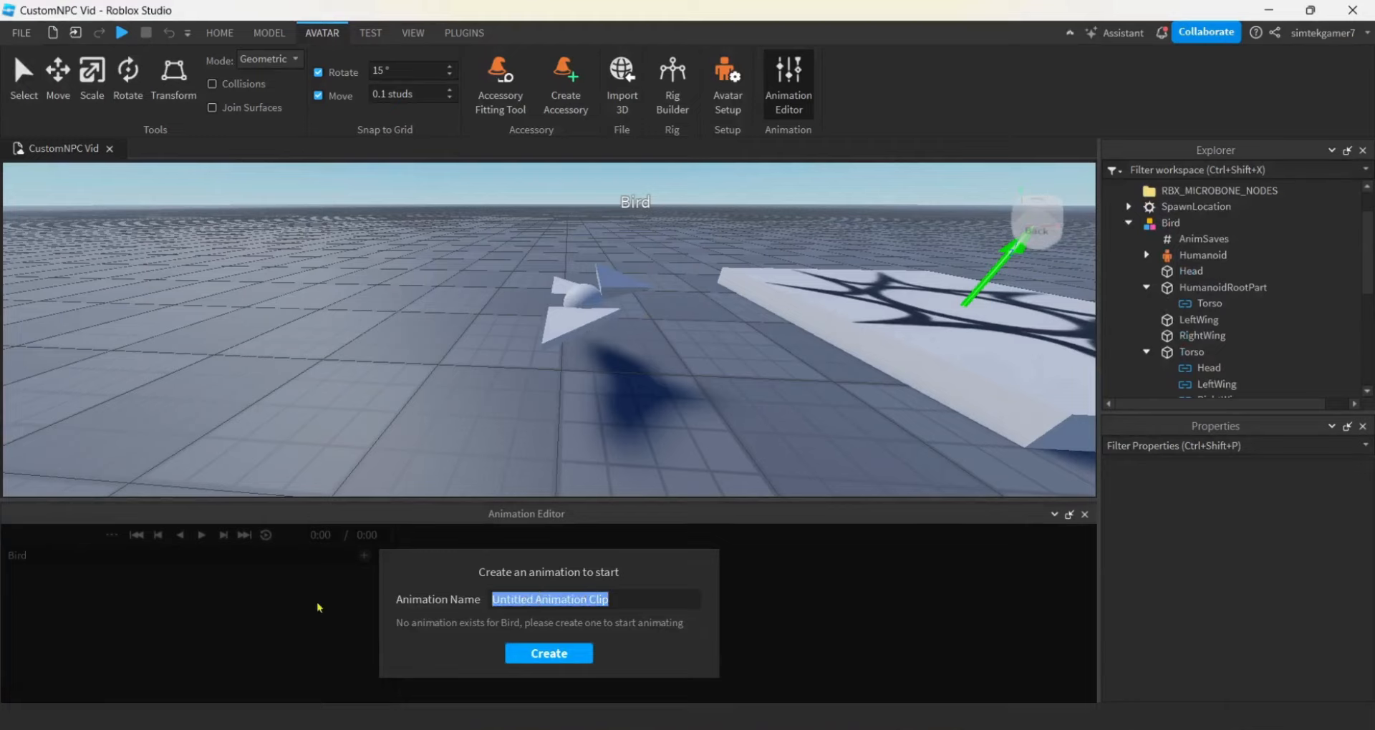
type("BirdFlying")
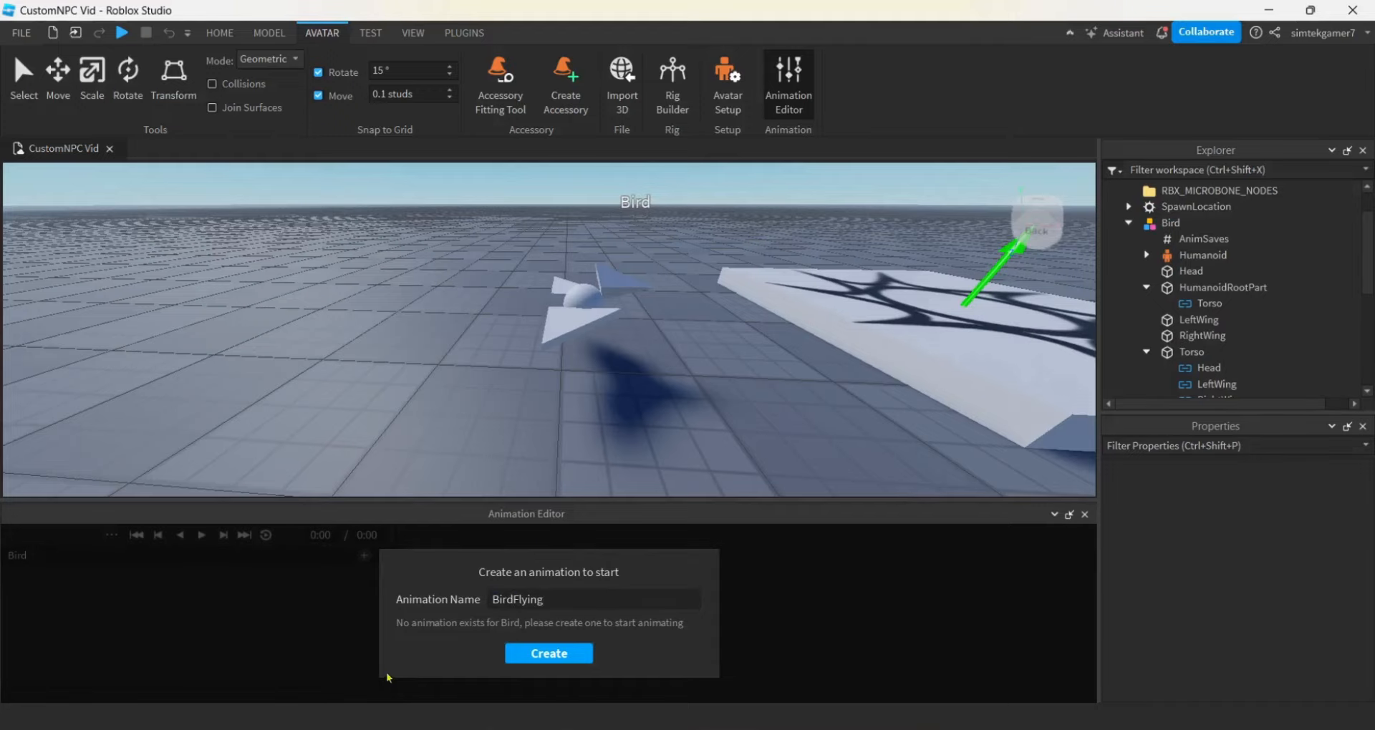
left_click(531, 655)
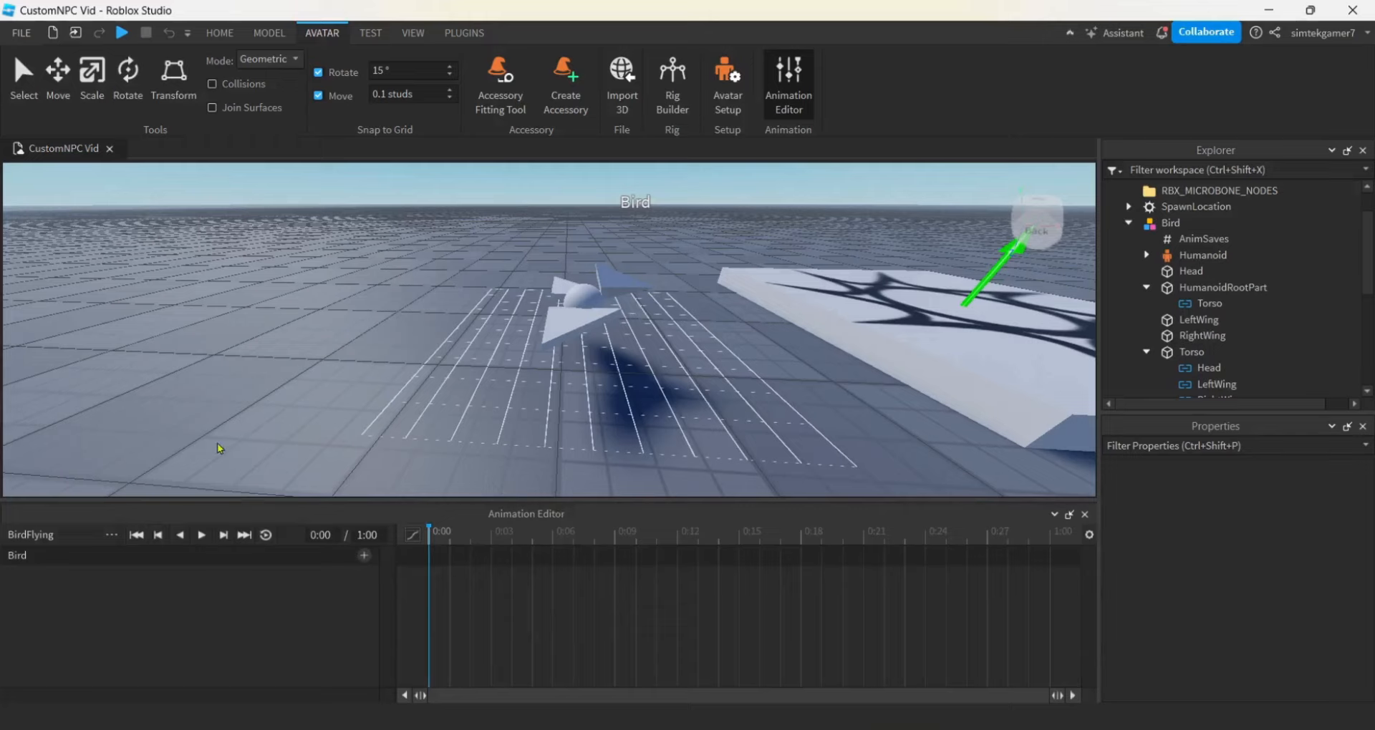
Set the BirdFlying animation's priority to Movement and save the animation.
left_click(111, 534)
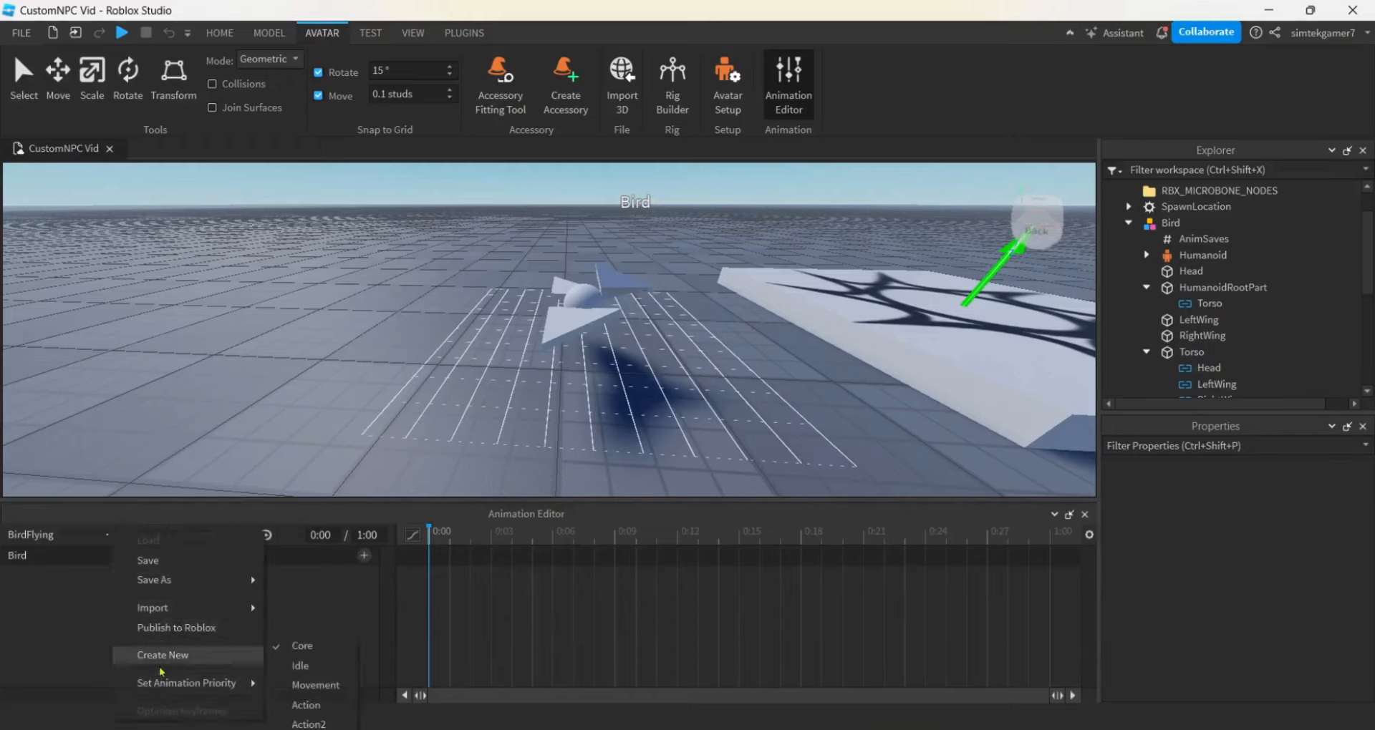
left_click(315, 685)
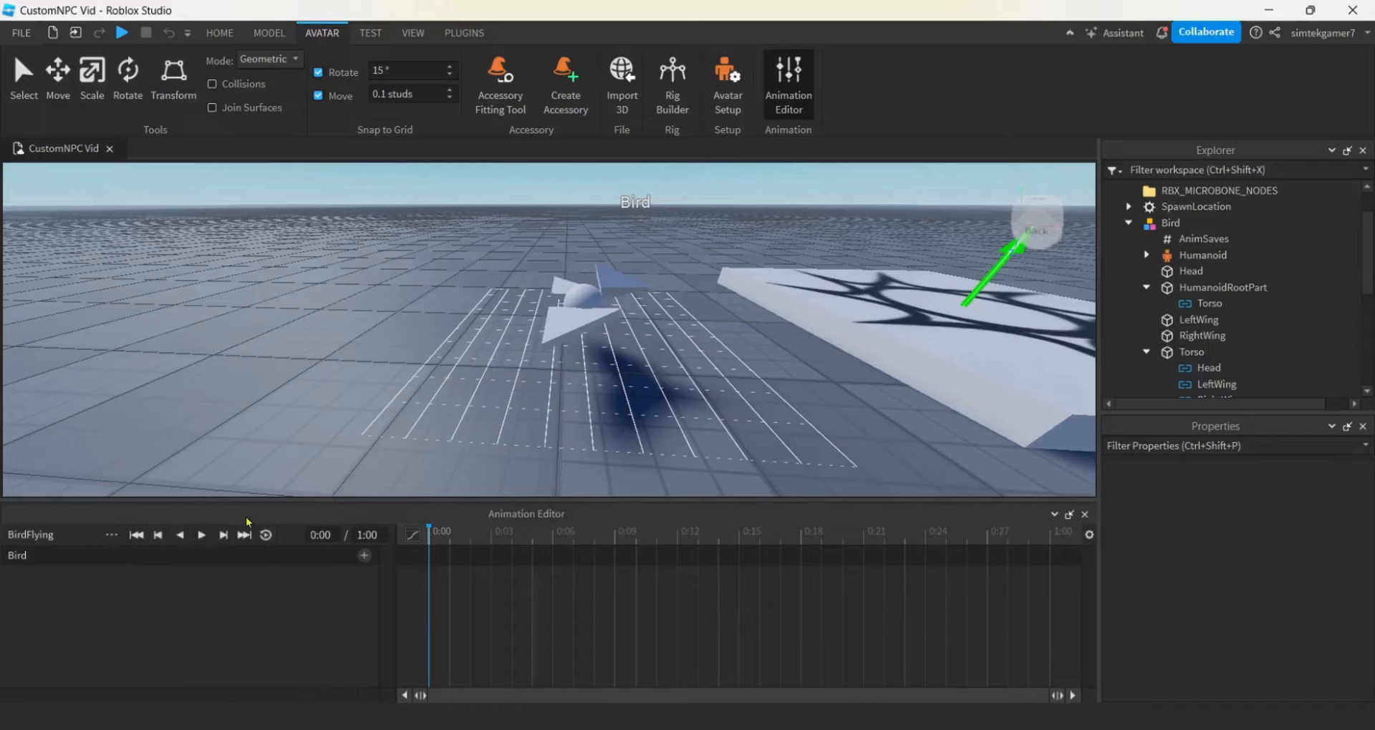
left_click(112, 537)
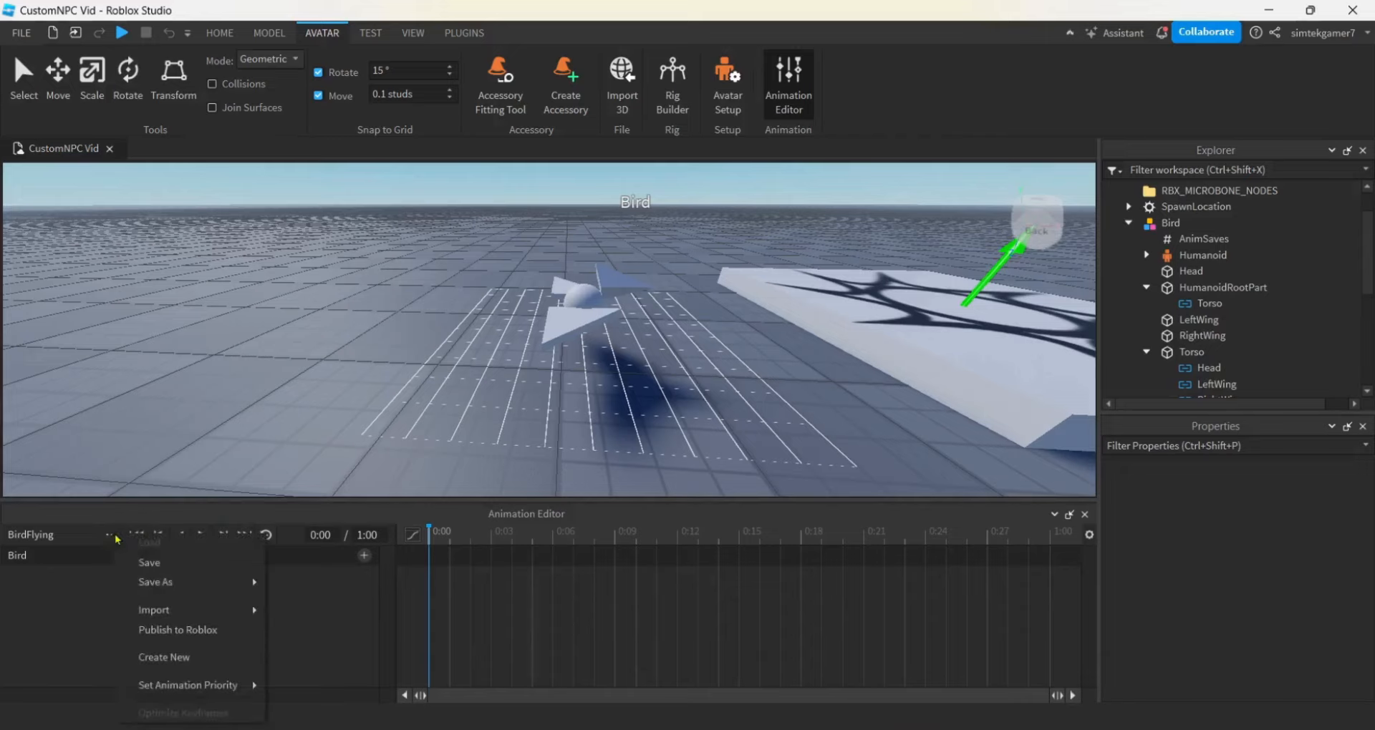
left_click(149, 565)
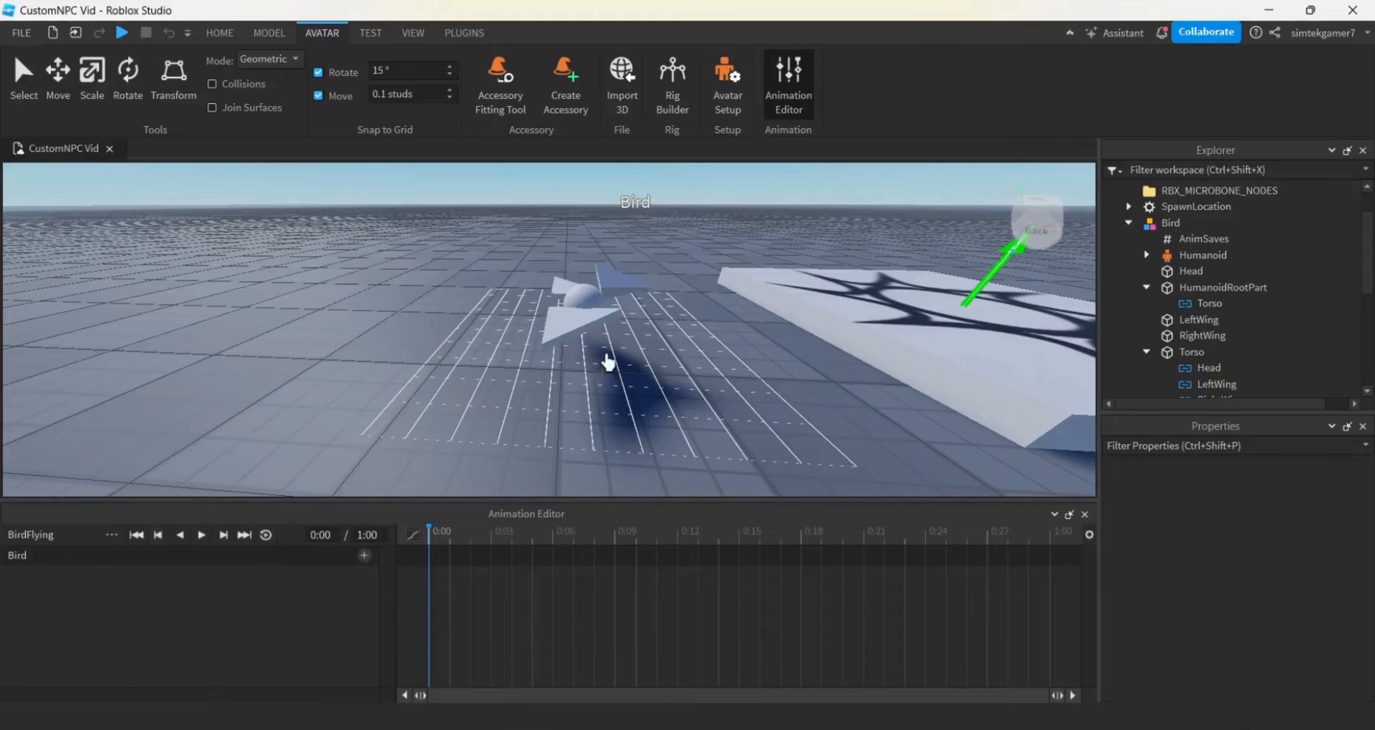
Check the Bird's animation save under RBX_ANIMSAVES in ServerStorage and return to the Workspace contents.
scroll(1221, 296, "down", 4)
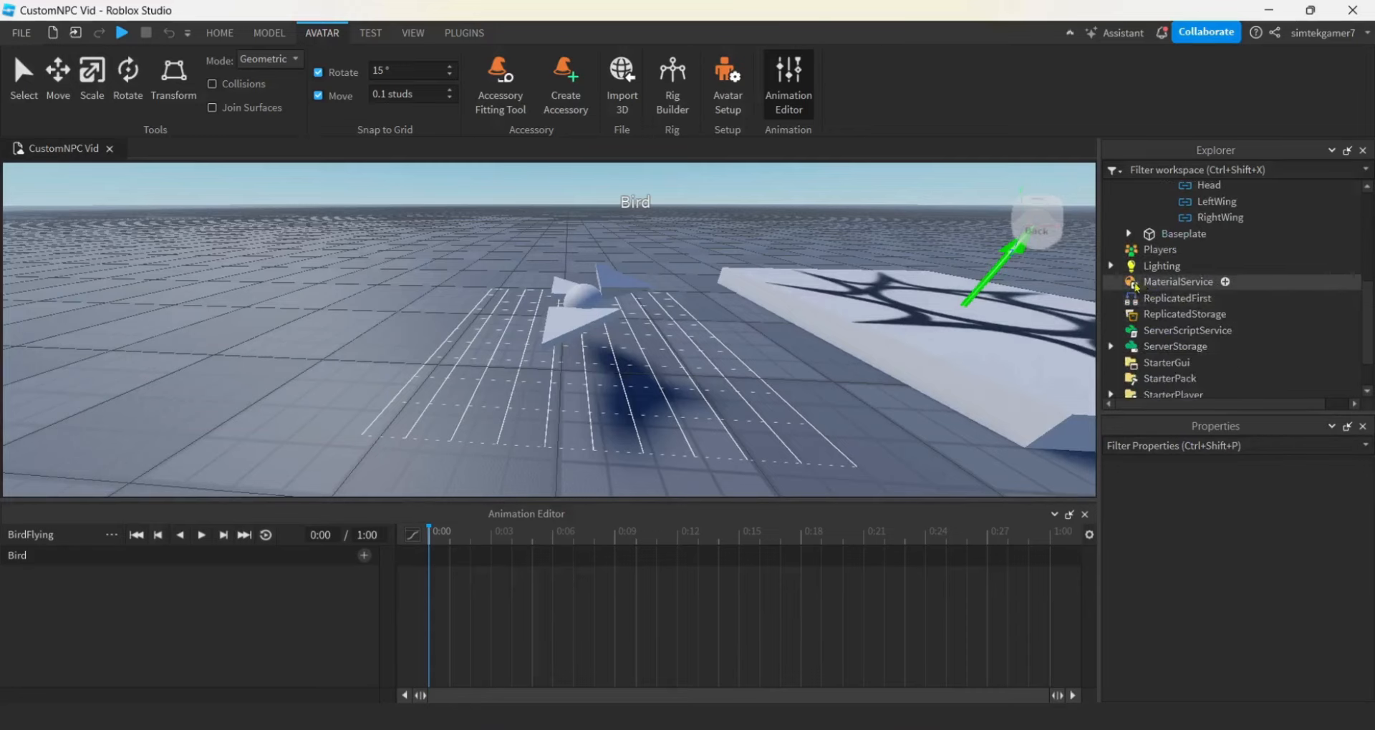
left_click(1110, 347)
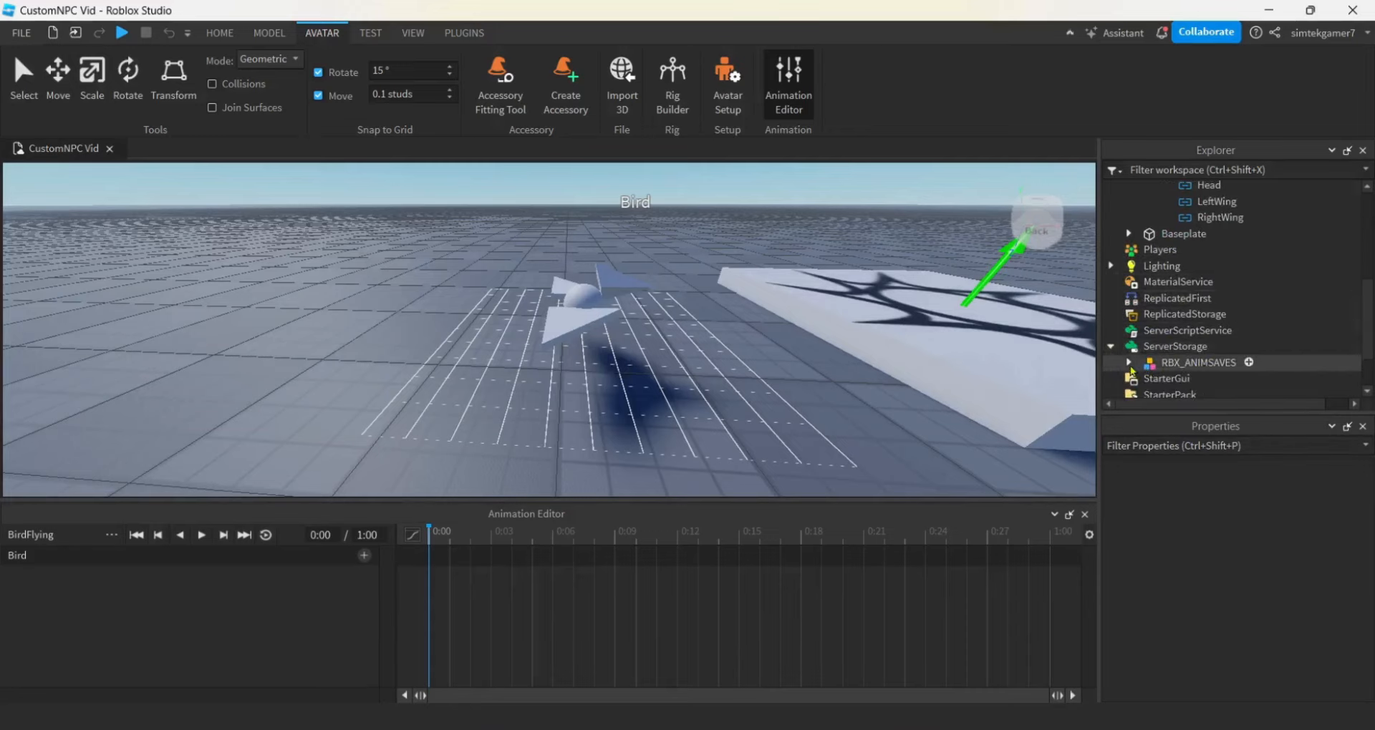
left_click(1129, 363)
scroll(1158, 369, "down", 1)
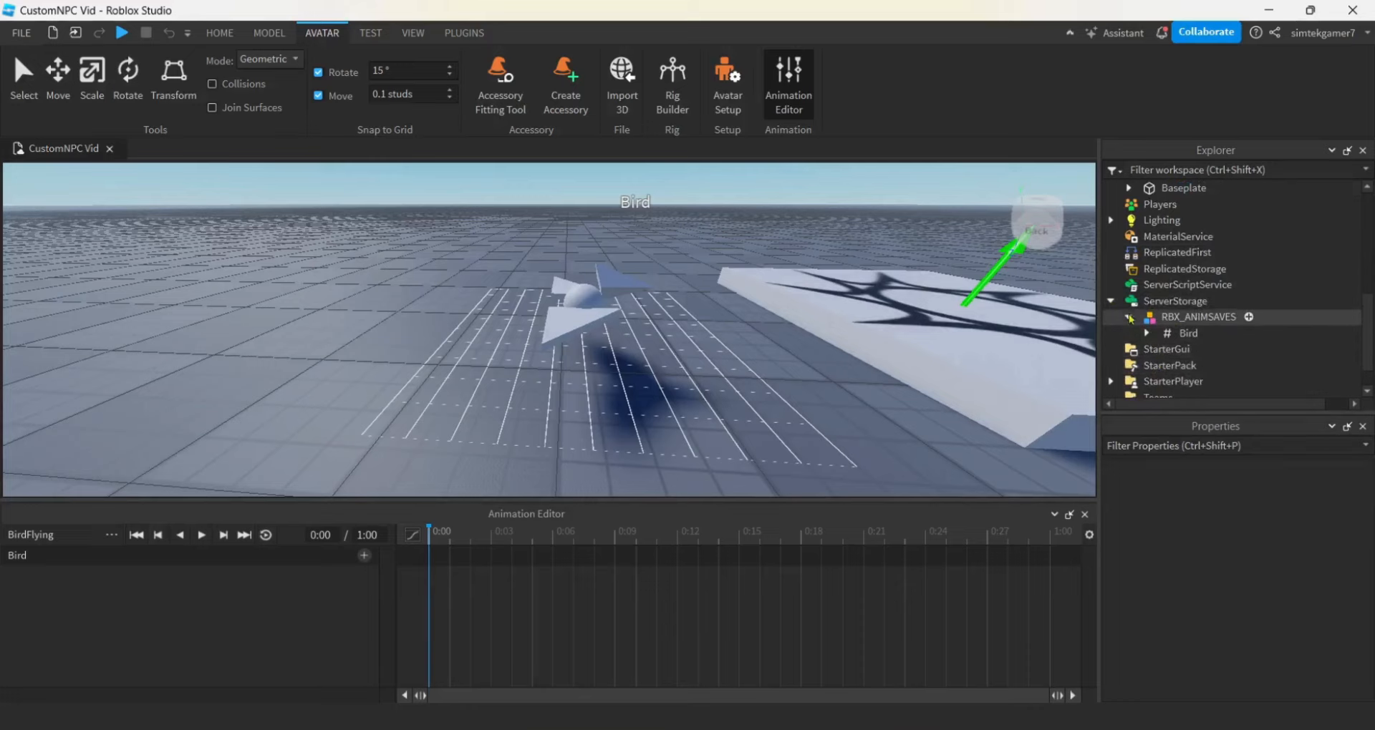
left_click(1111, 300)
scroll(1215, 320, "up", 5)
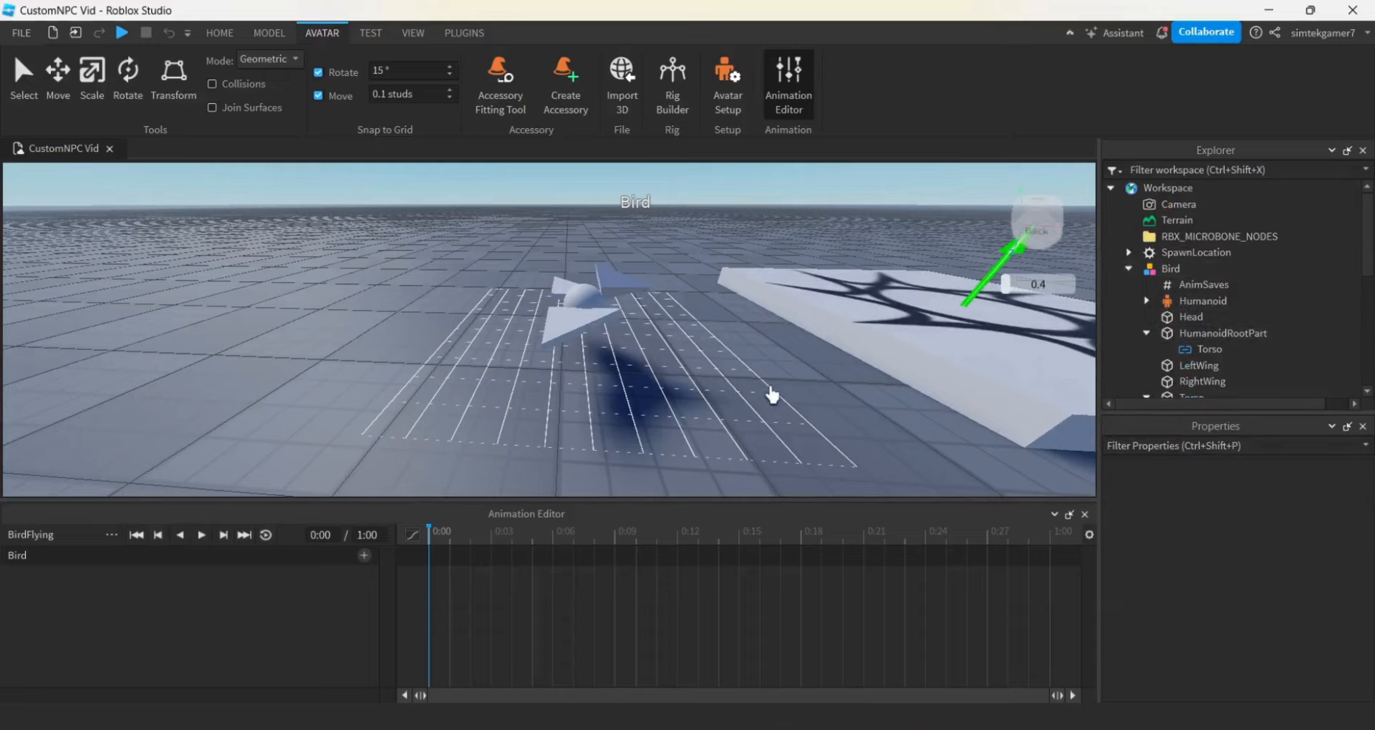
Pose the Bird's RightWing and LeftWing rotated upward at the 0:00 keyframe of the BirdFlying animation.
left_click(583, 315)
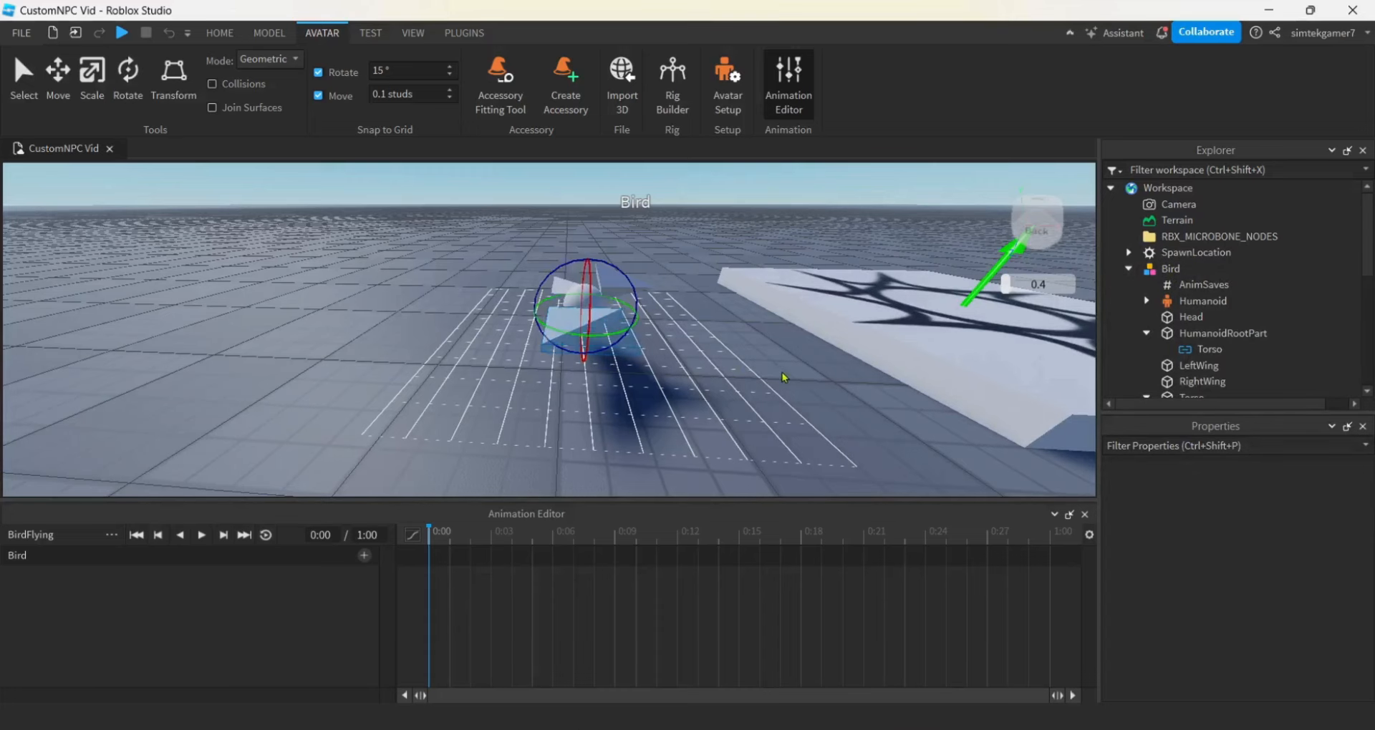
right_click_drag(779, 376, 780, 376)
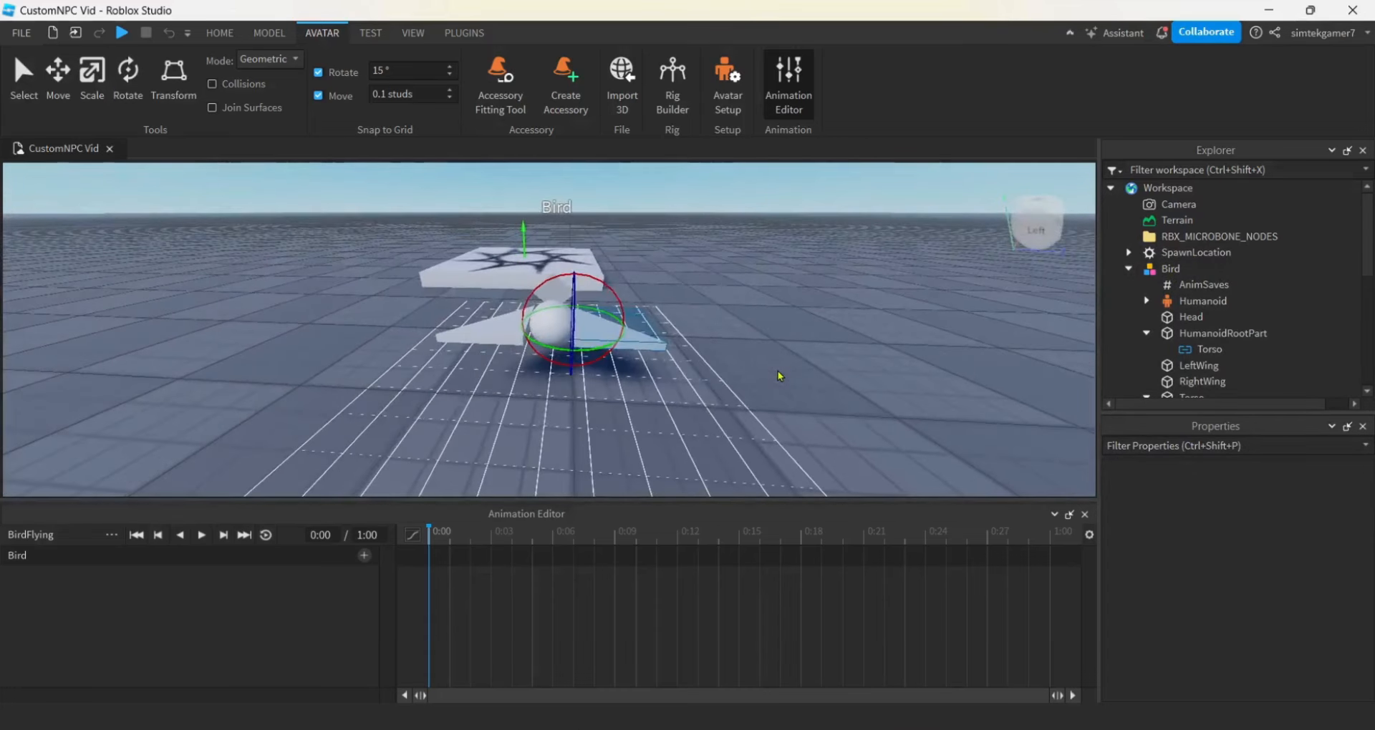
left_click_drag(633, 313, 601, 279)
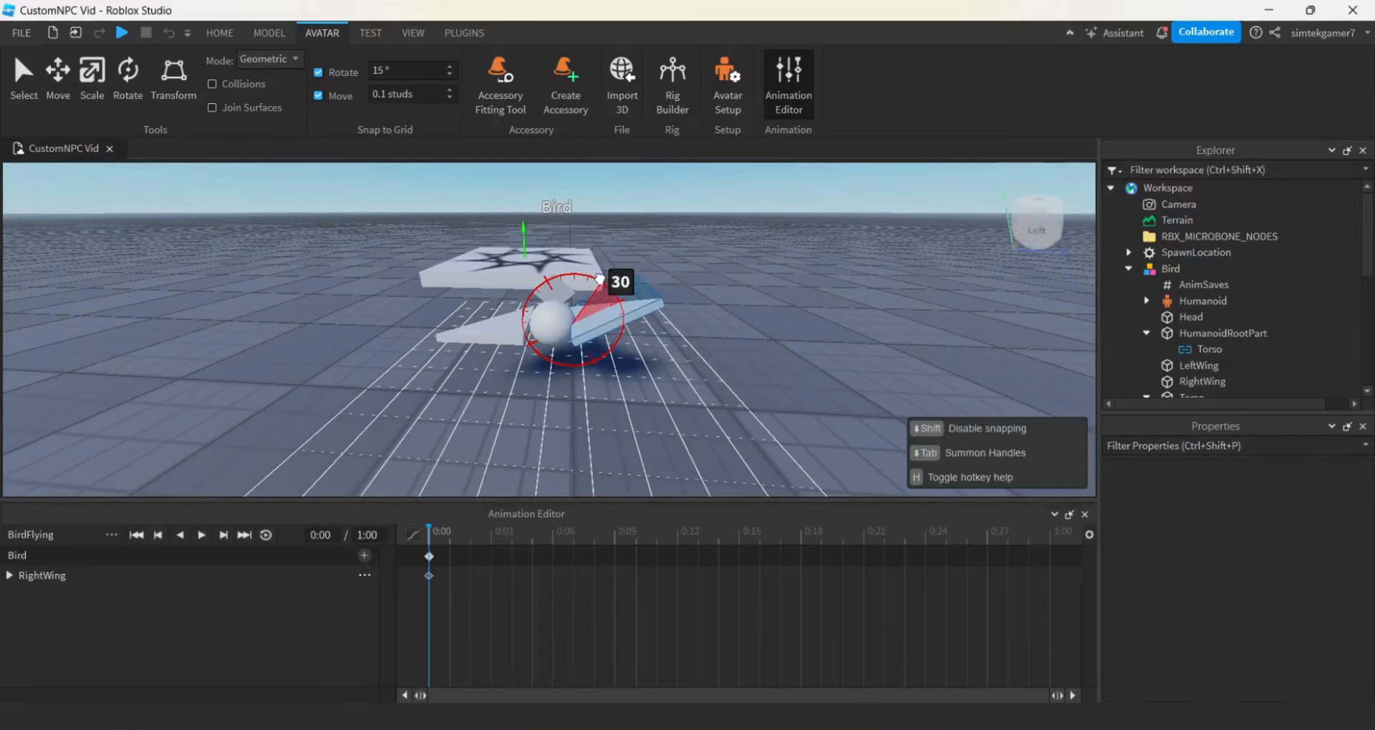
left_click_drag(595, 276, 587, 265)
left_click(494, 338)
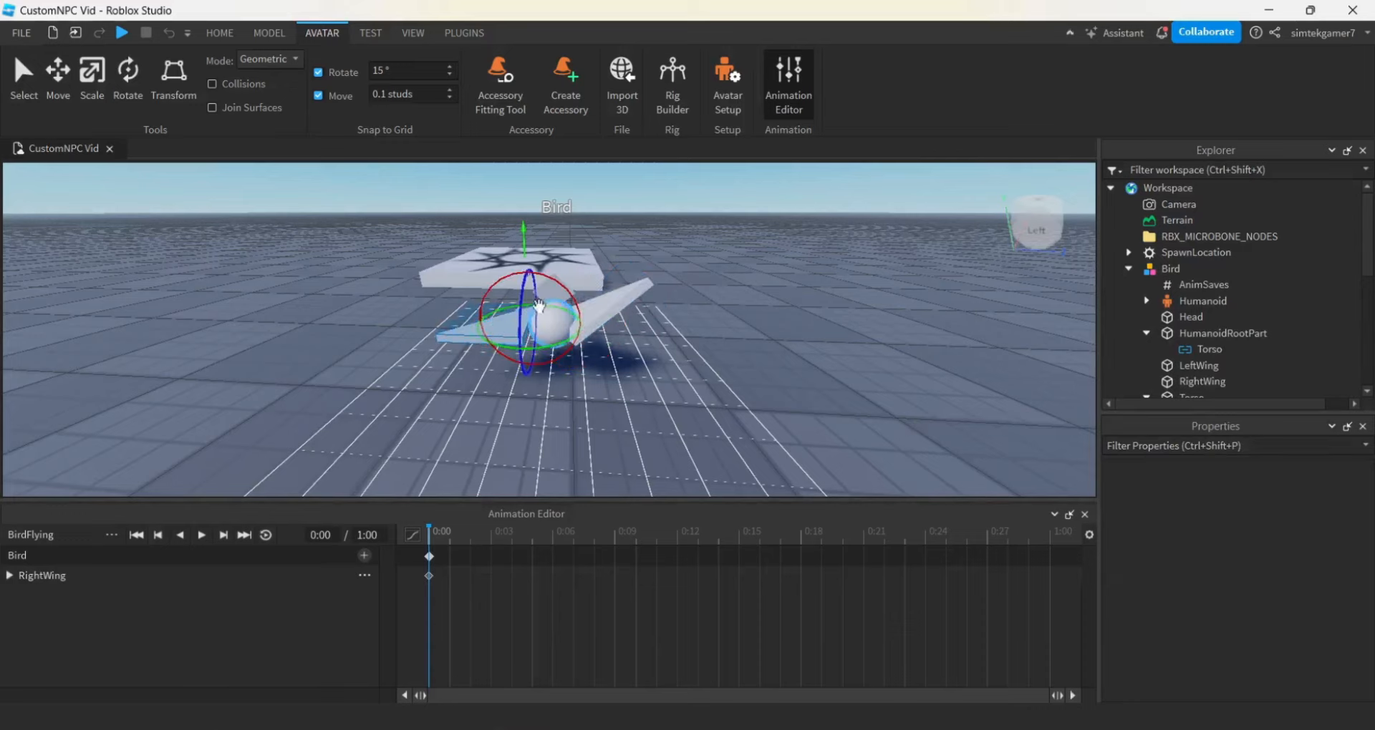
left_click_drag(571, 342, 576, 313)
key("d")
right_click_drag(697, 374, 710, 361)
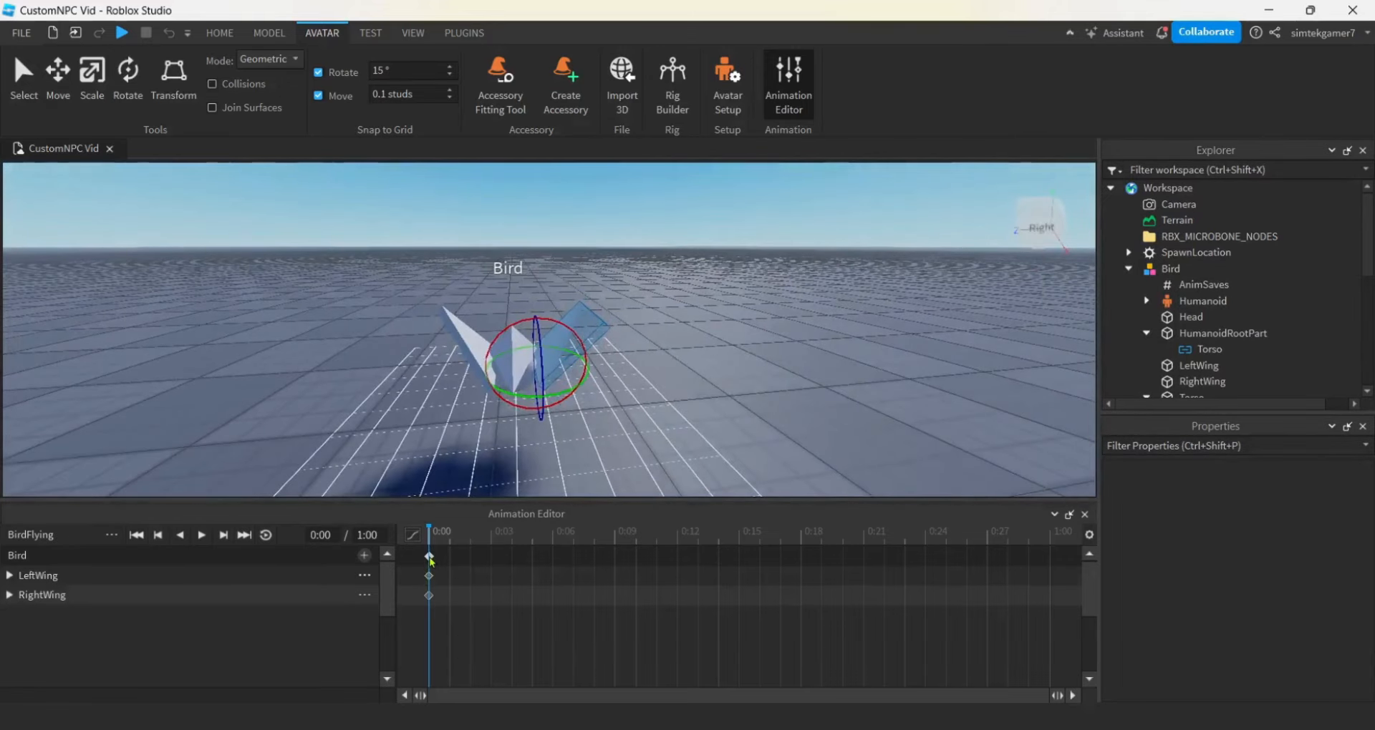
Copy the raised-wing keyframes from 0:00 and paste them at 0:09 and 0:18.
right_click(429, 557)
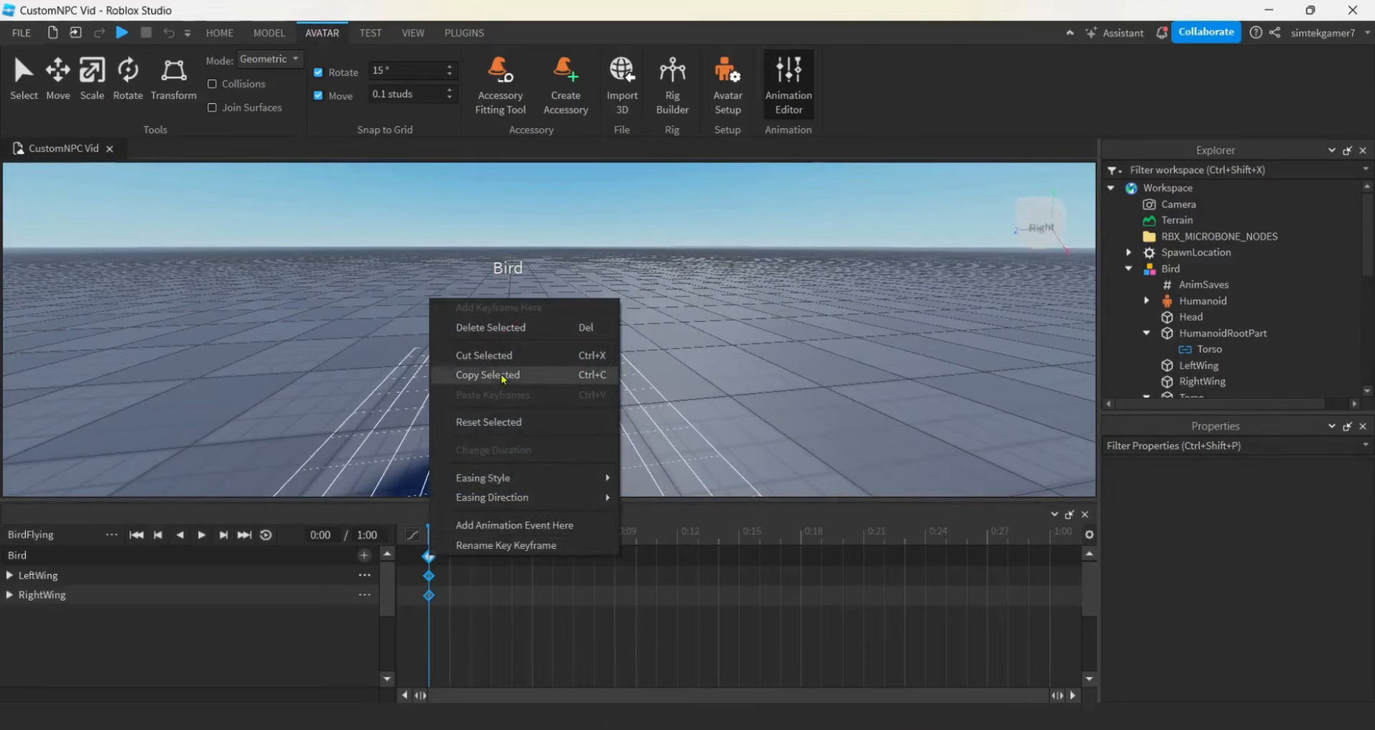
left_click(476, 374)
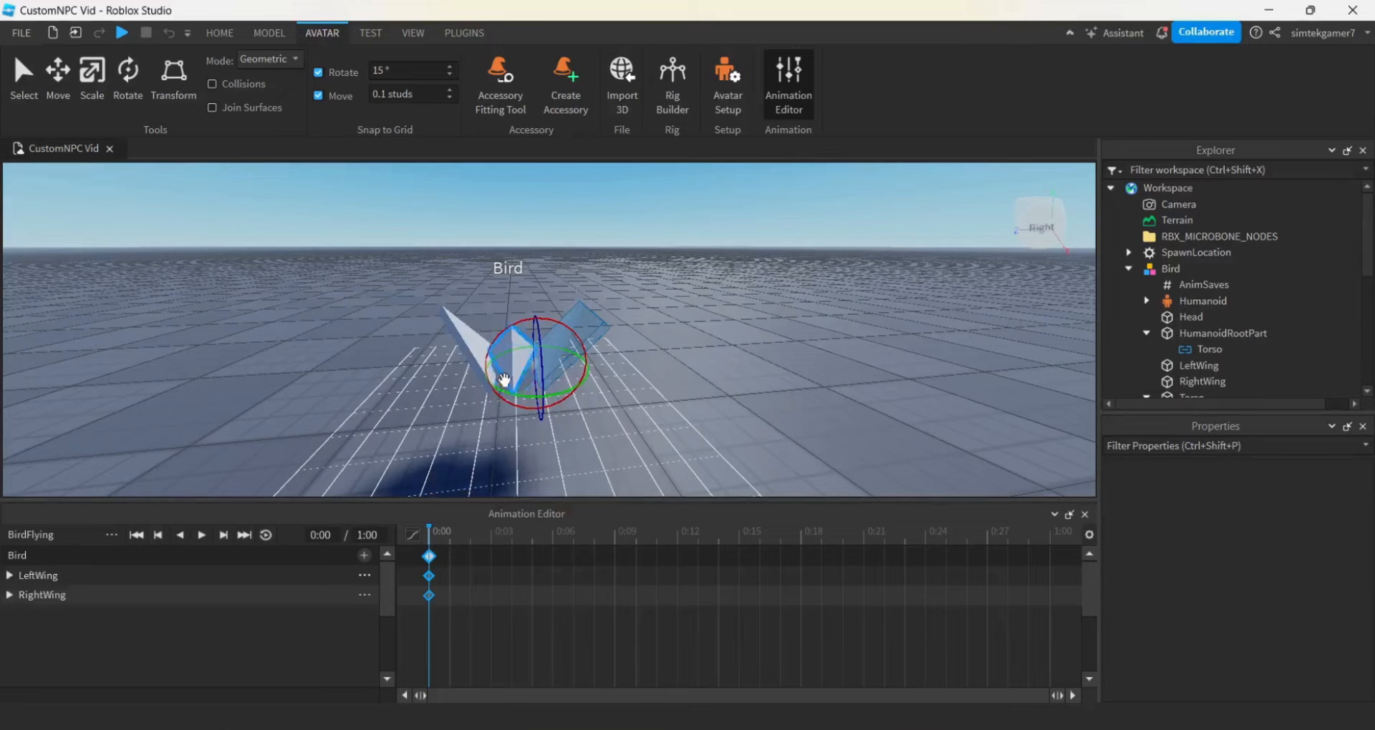
left_click(620, 542)
right_click(613, 562)
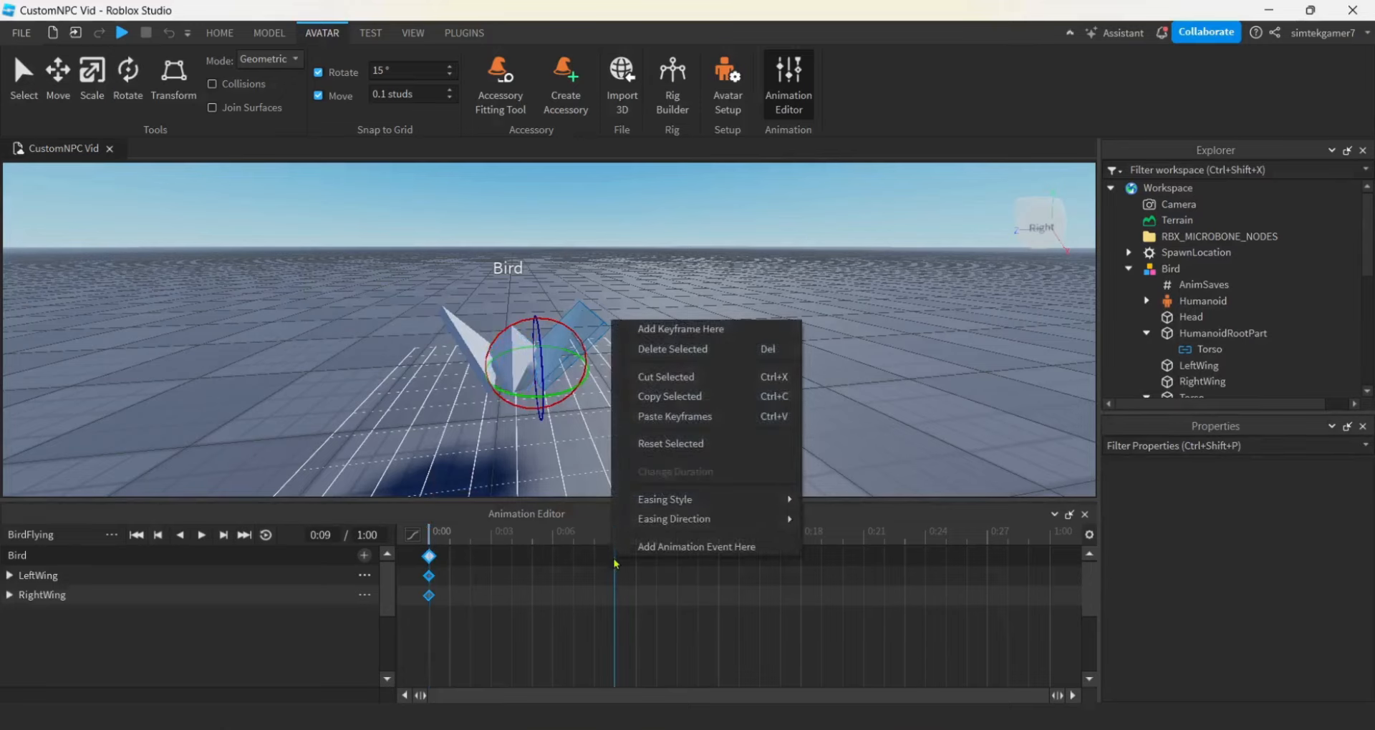
left_click(656, 415)
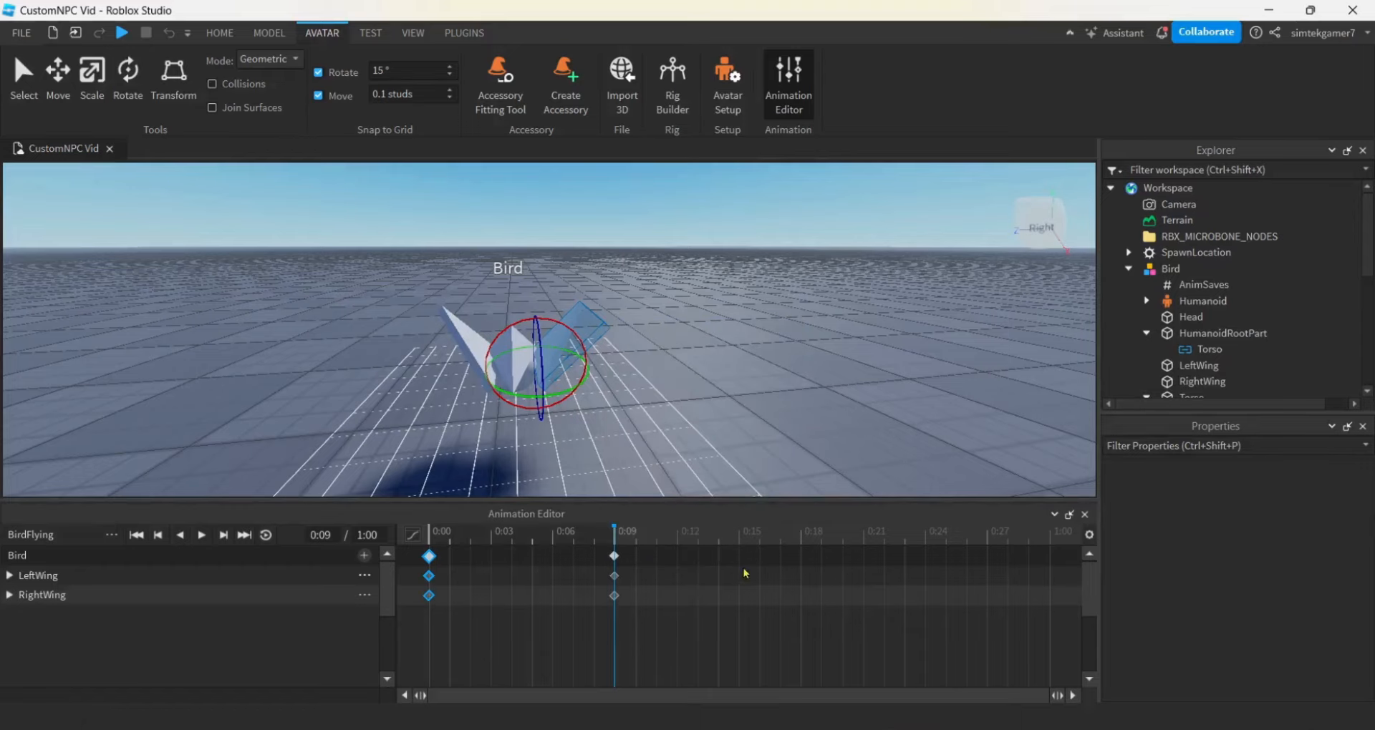
left_click(801, 555)
right_click(800, 559)
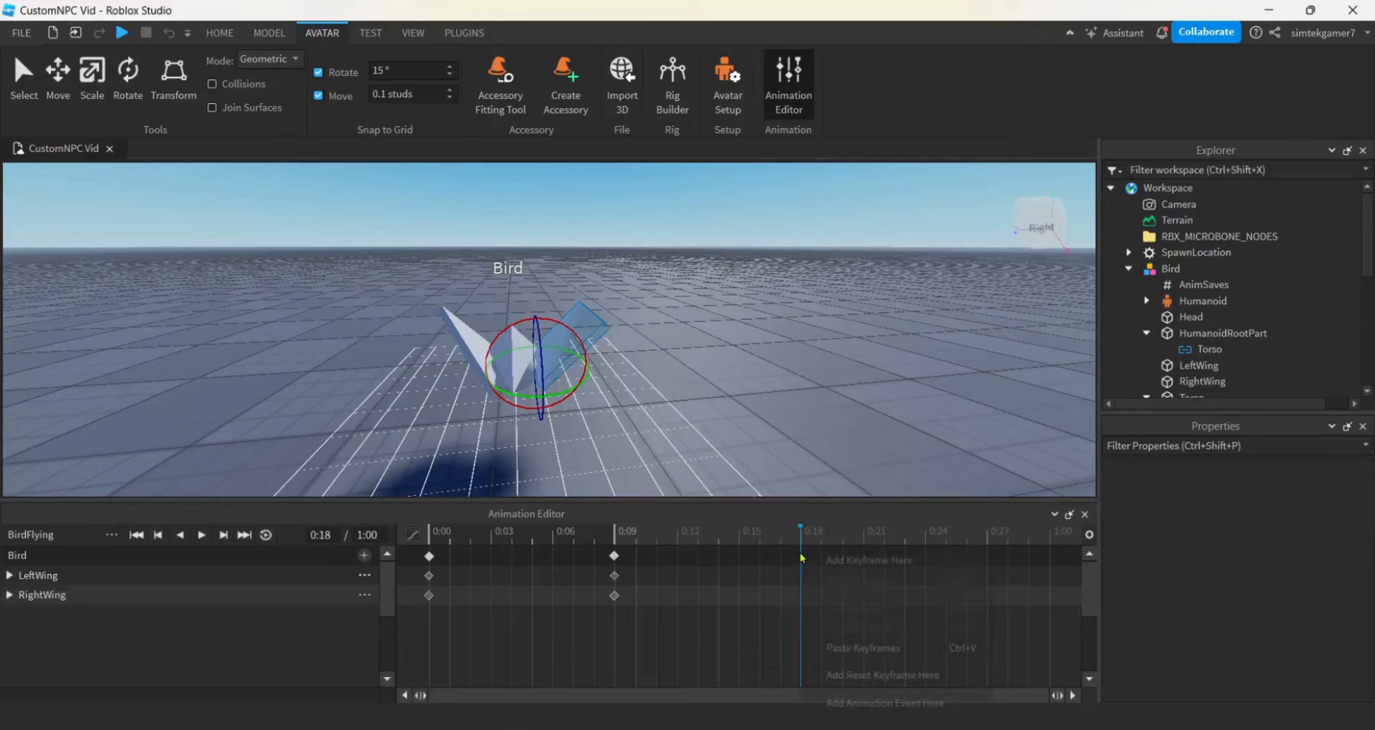
left_click(863, 648)
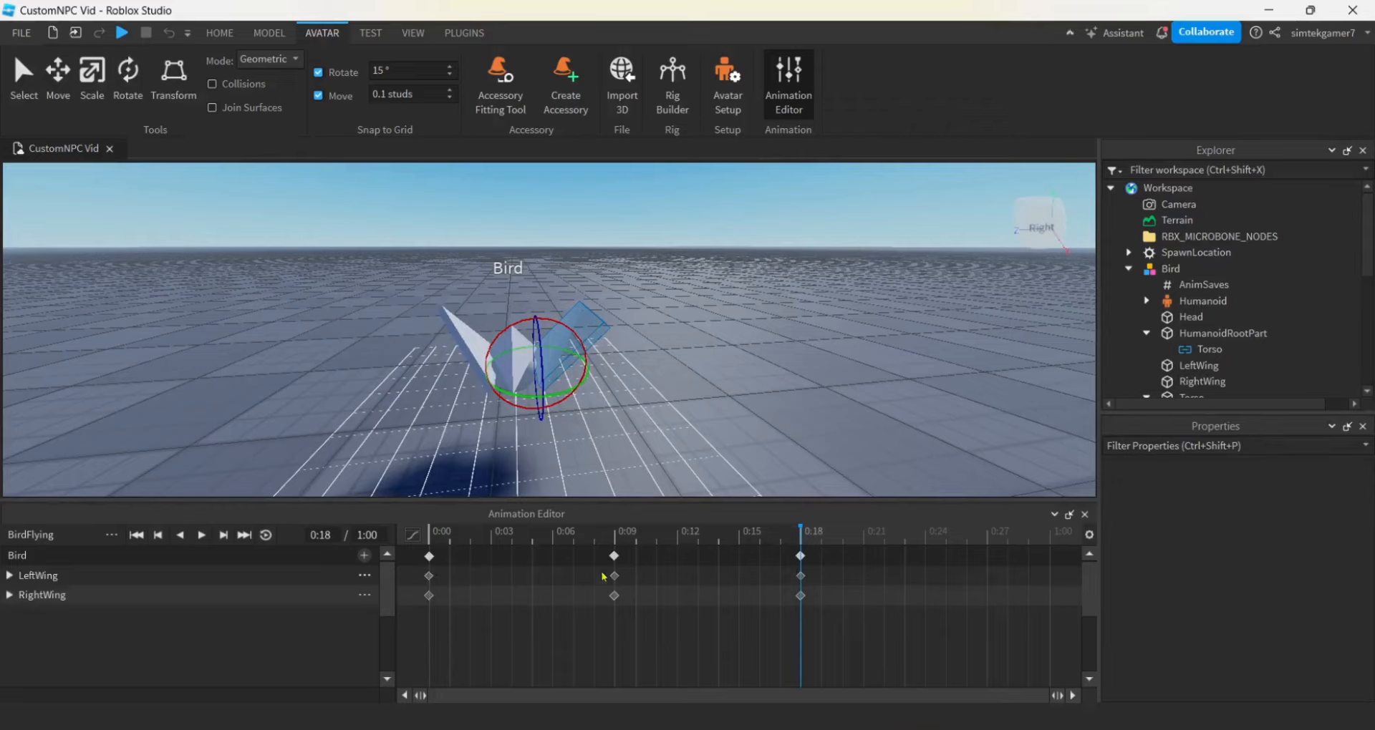
Rotate both of the Bird's wings downward at the 0:09 keyframe to form the downstroke.
left_click(614, 540)
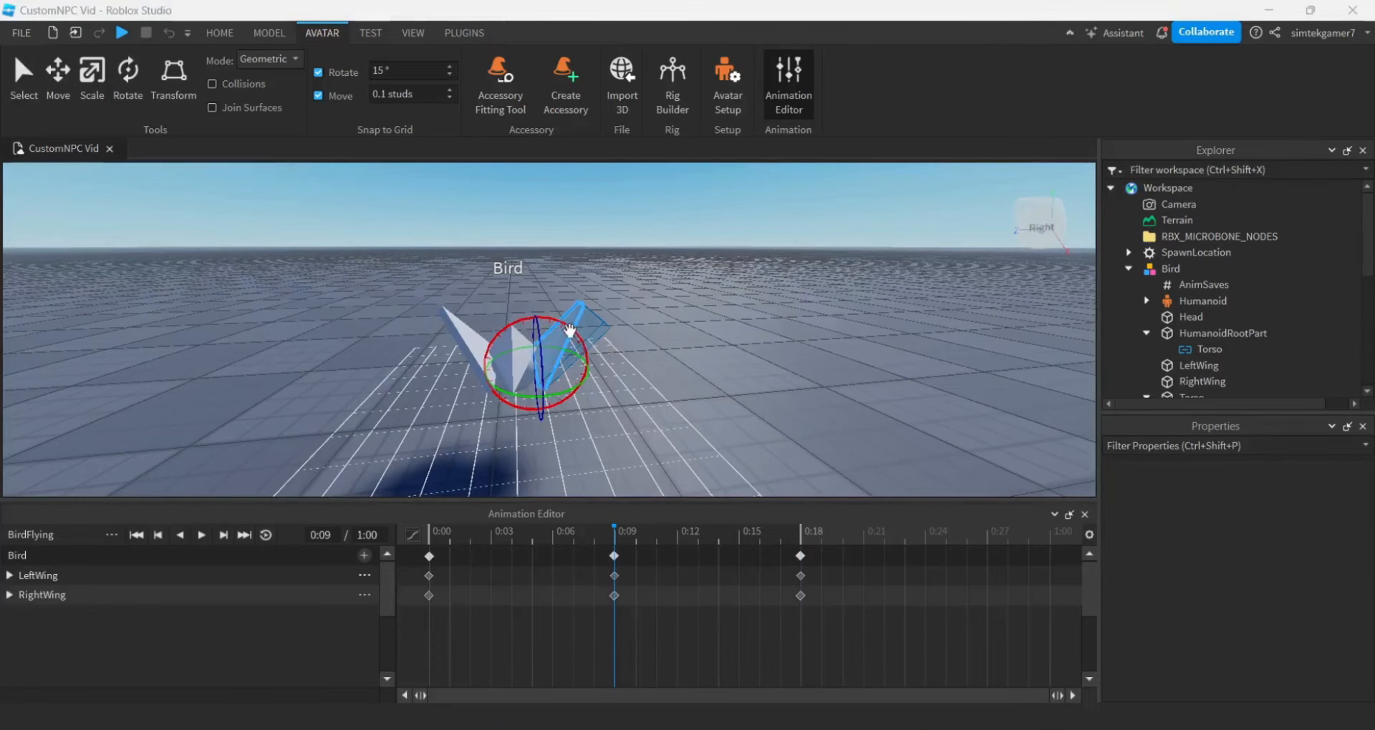
left_click_drag(569, 330, 582, 392)
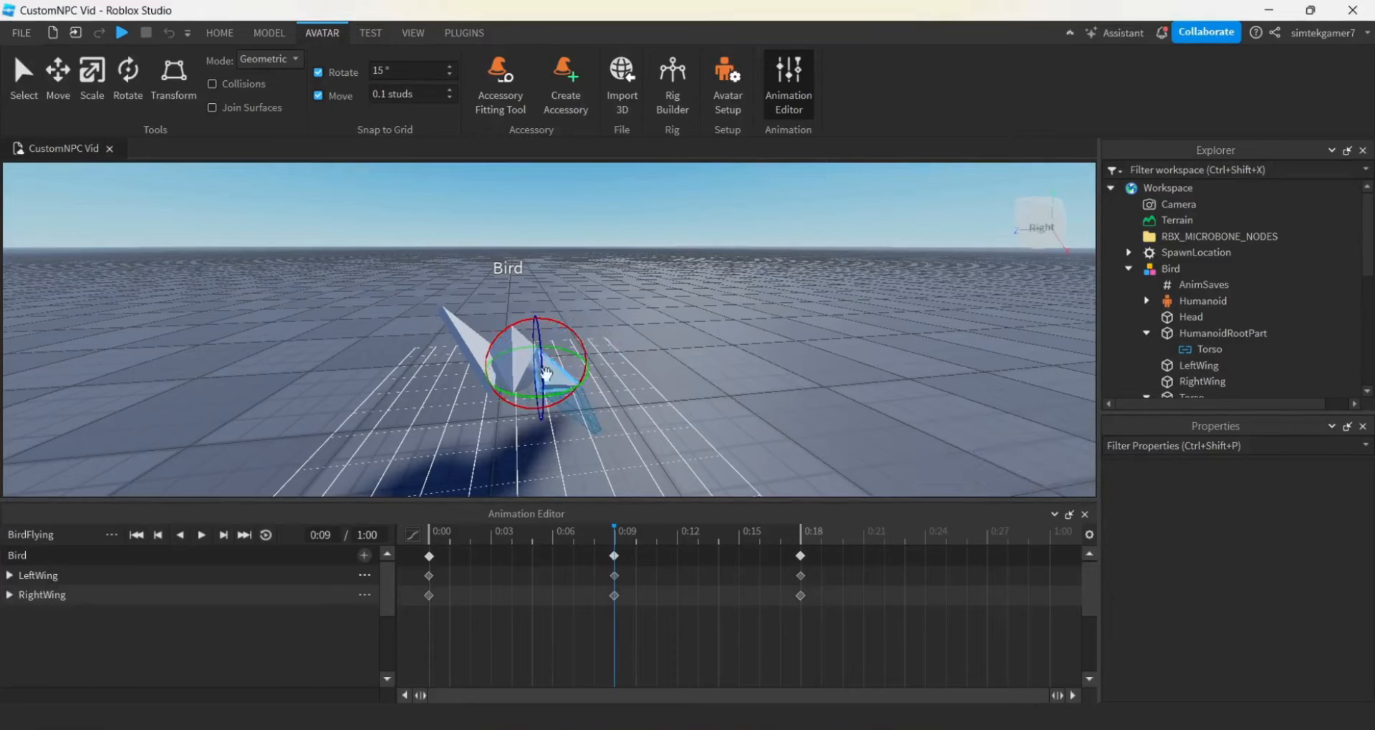
left_click(453, 329)
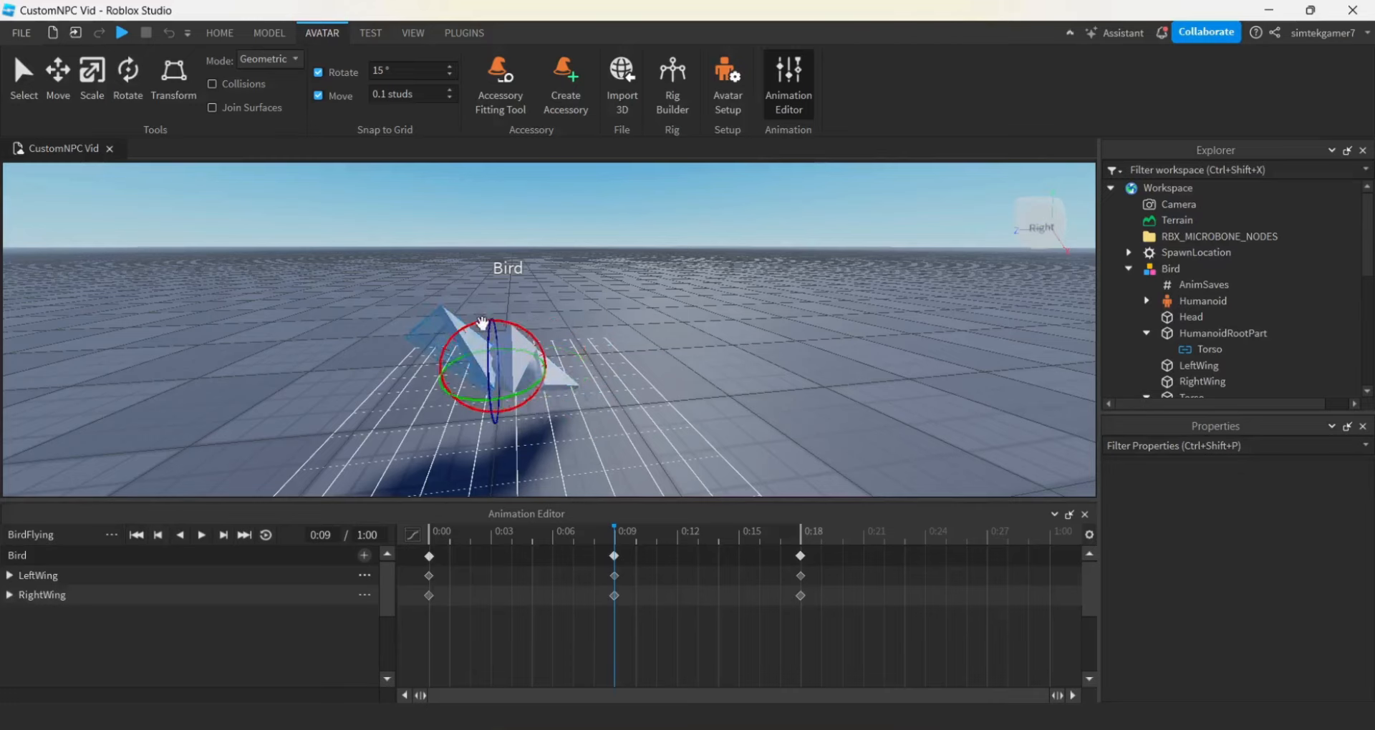
left_click_drag(482, 323, 432, 377)
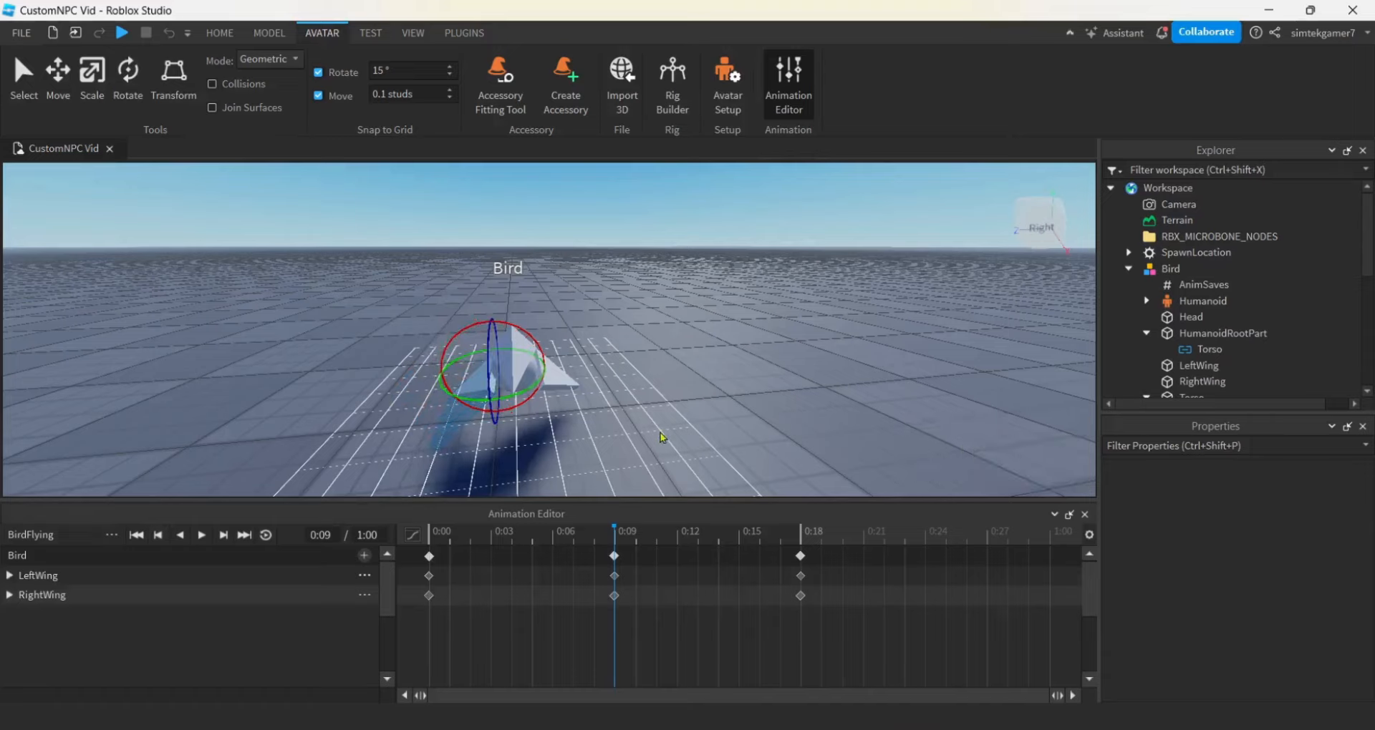
Turn on looping for the BirdFlying animation and play it back to preview the wing flapping.
right_click_drag(666, 391, 565, 439)
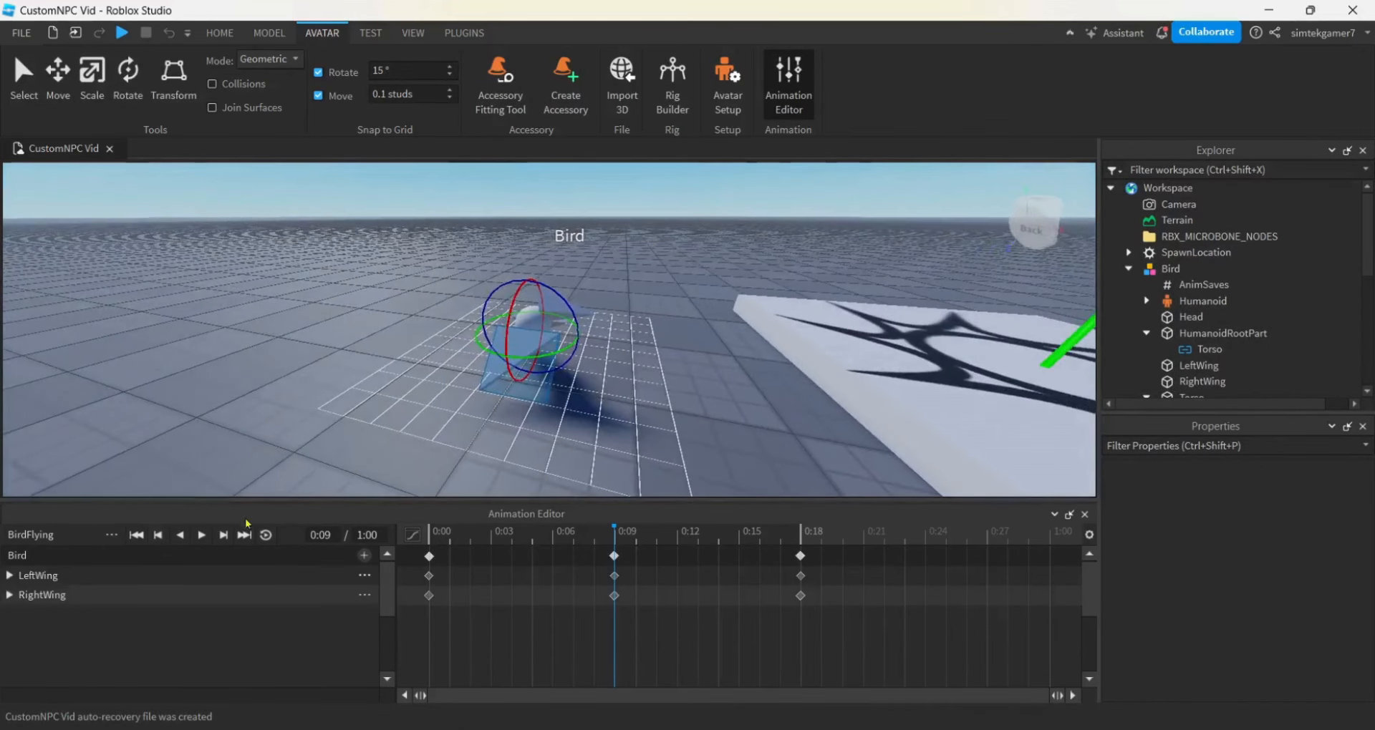
left_click(266, 536)
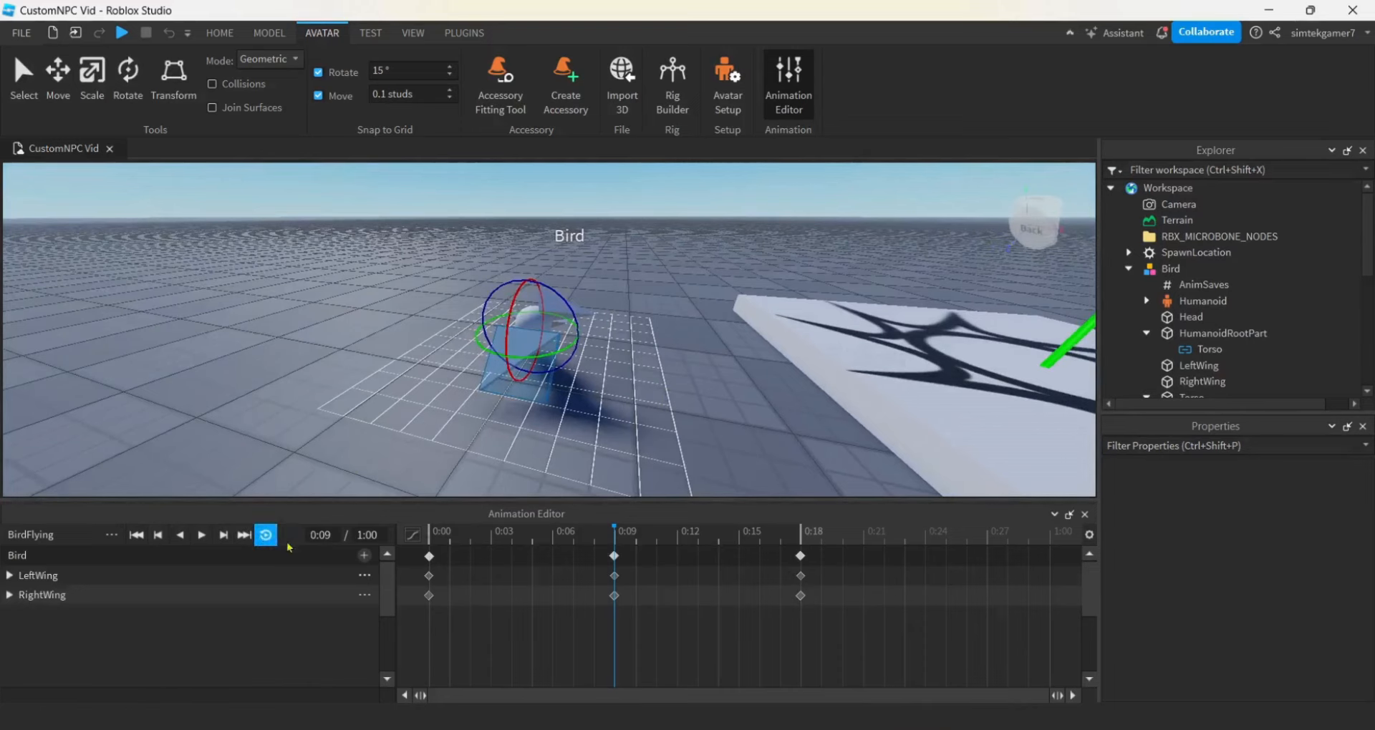
left_click(200, 536)
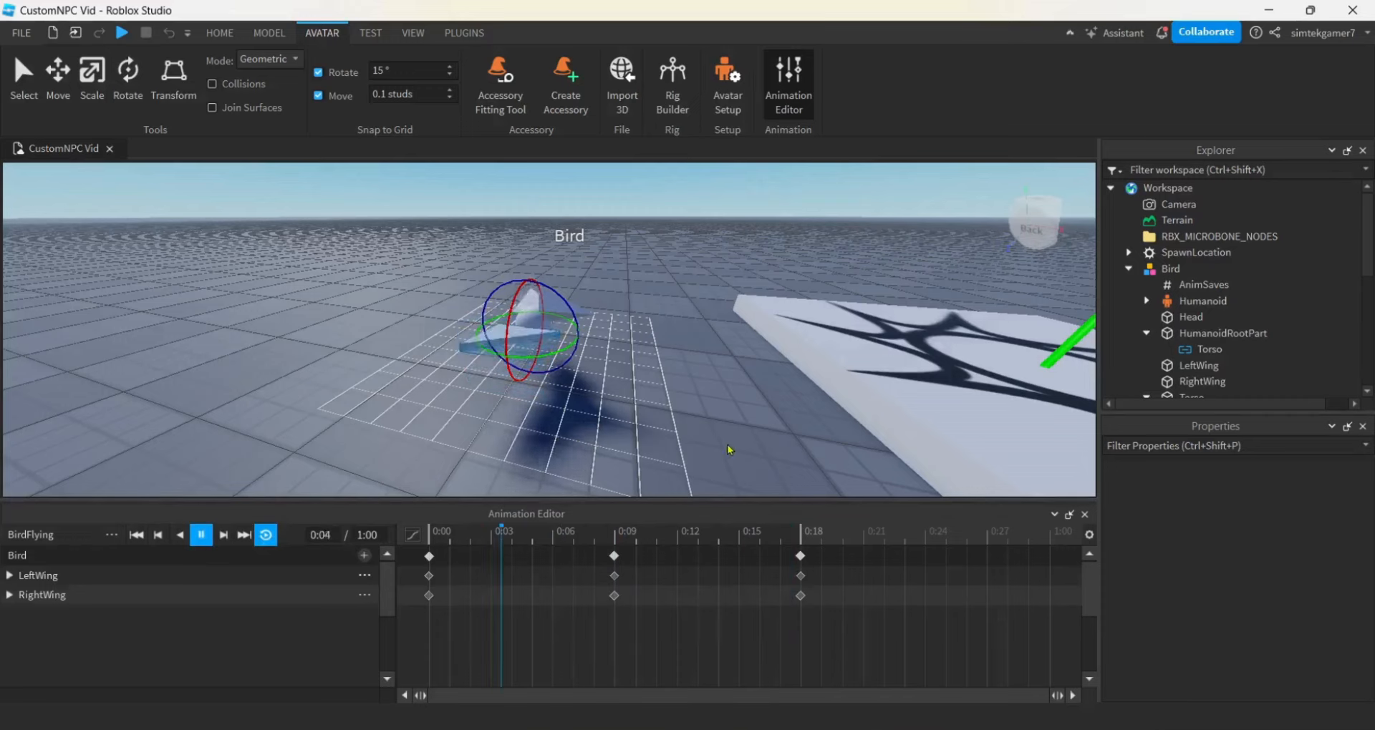
left_click(201, 535)
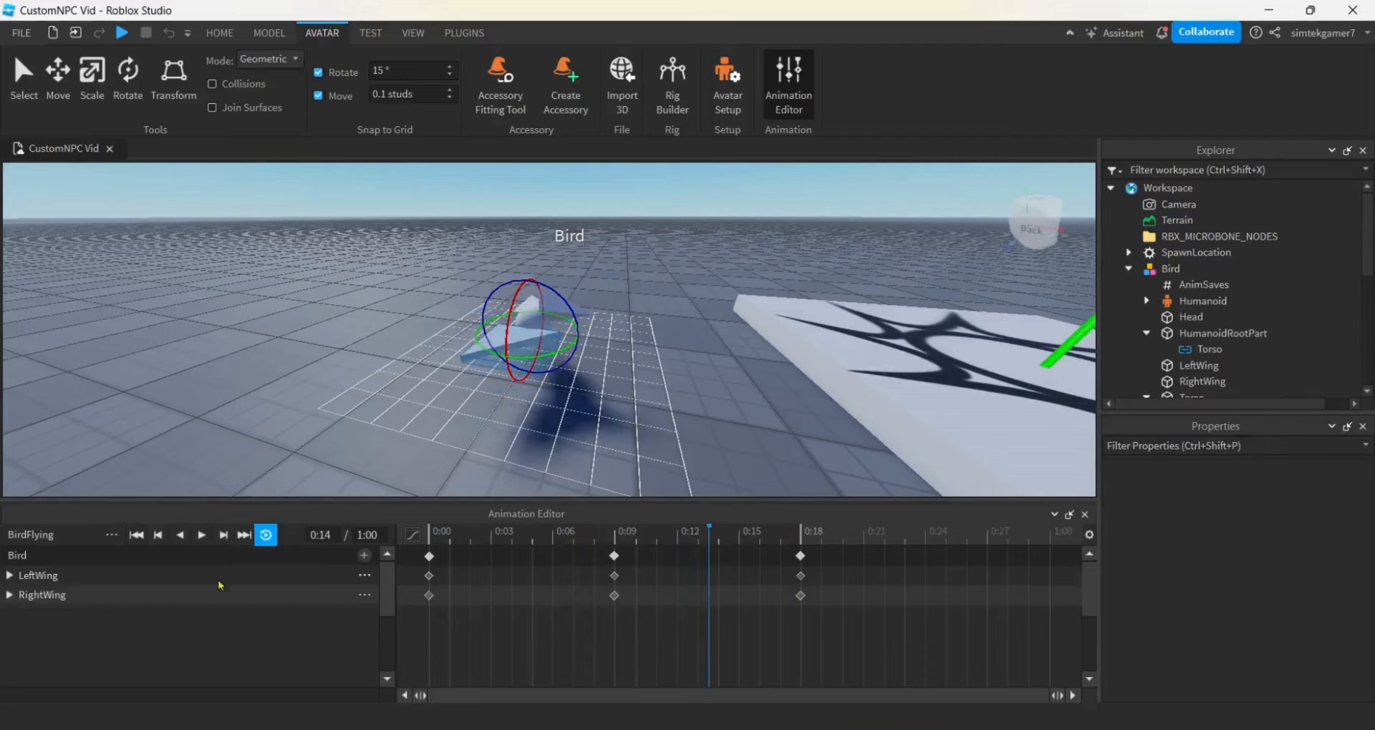
Save the BirdFlying animation and publish it to Roblox with Me as creator, copying its asset ID.
left_click(111, 535)
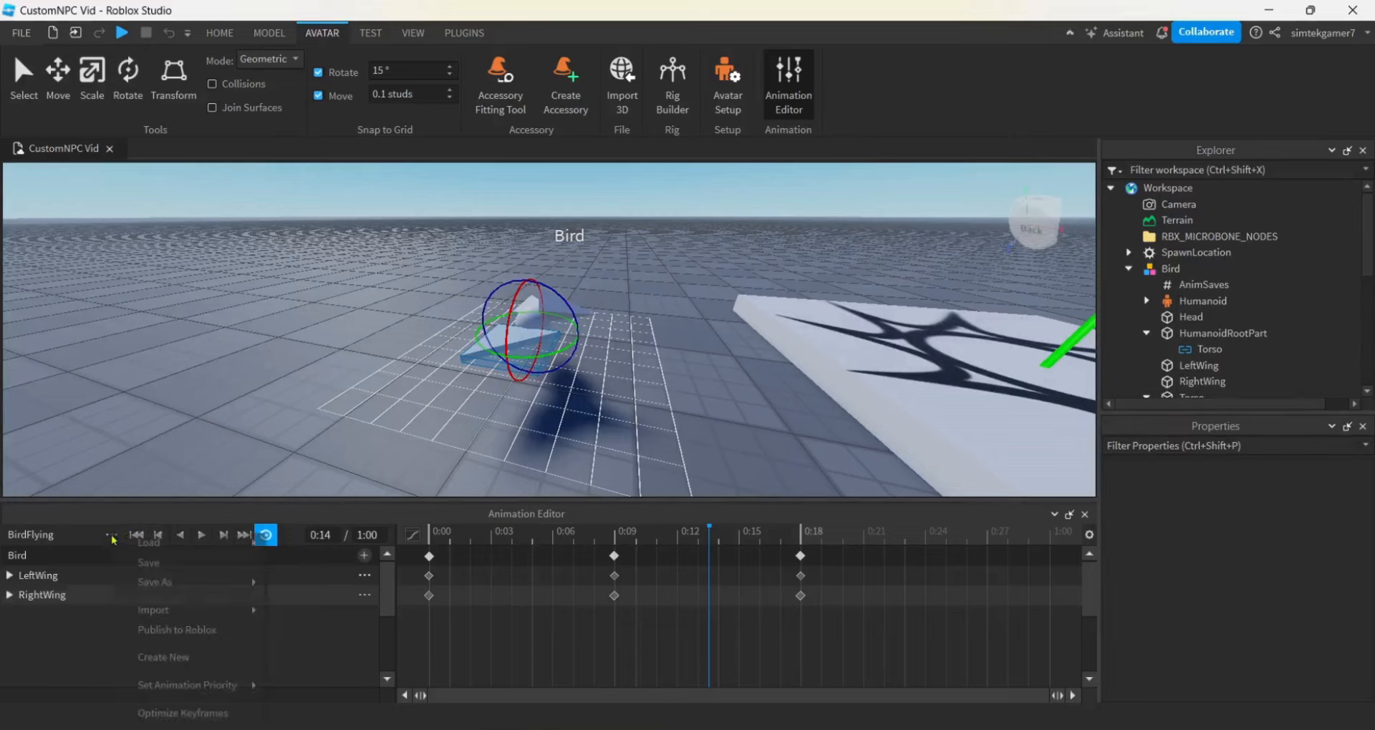
left_click(171, 565)
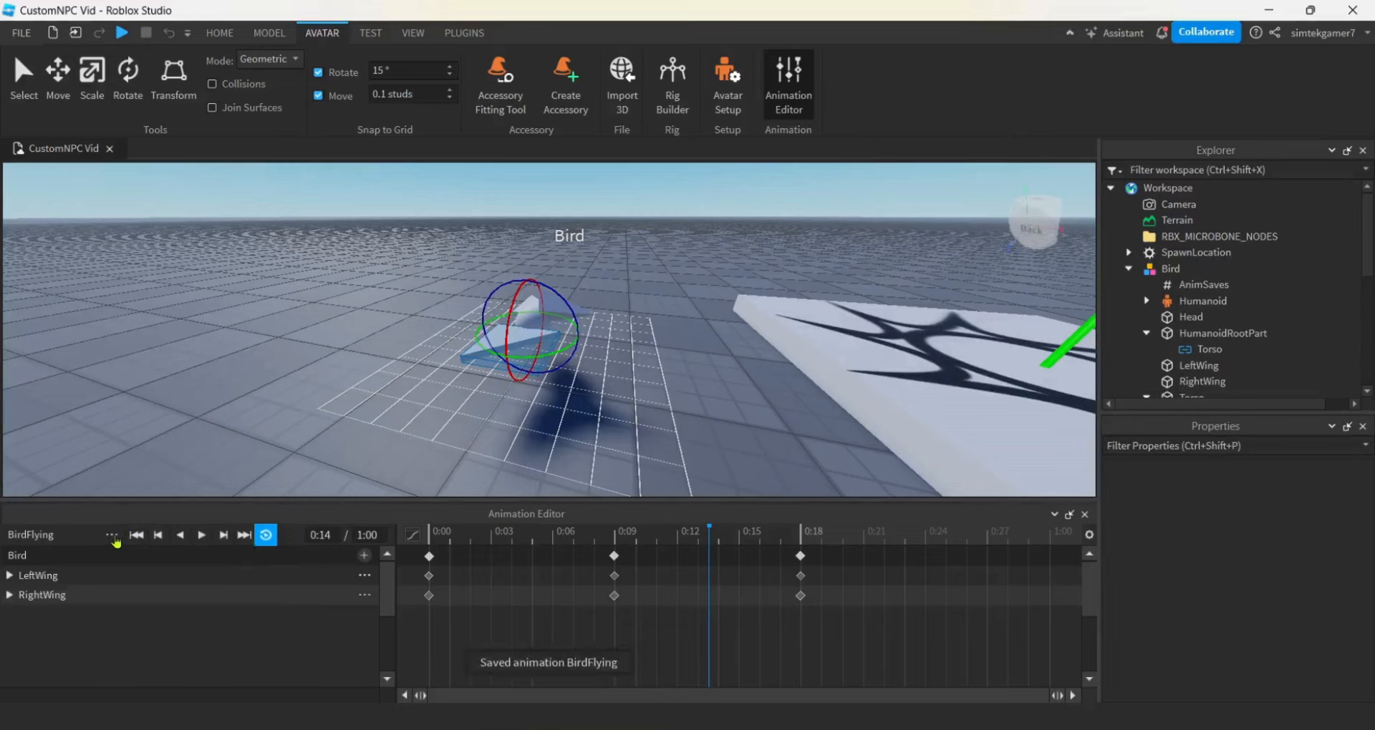
left_click(111, 536)
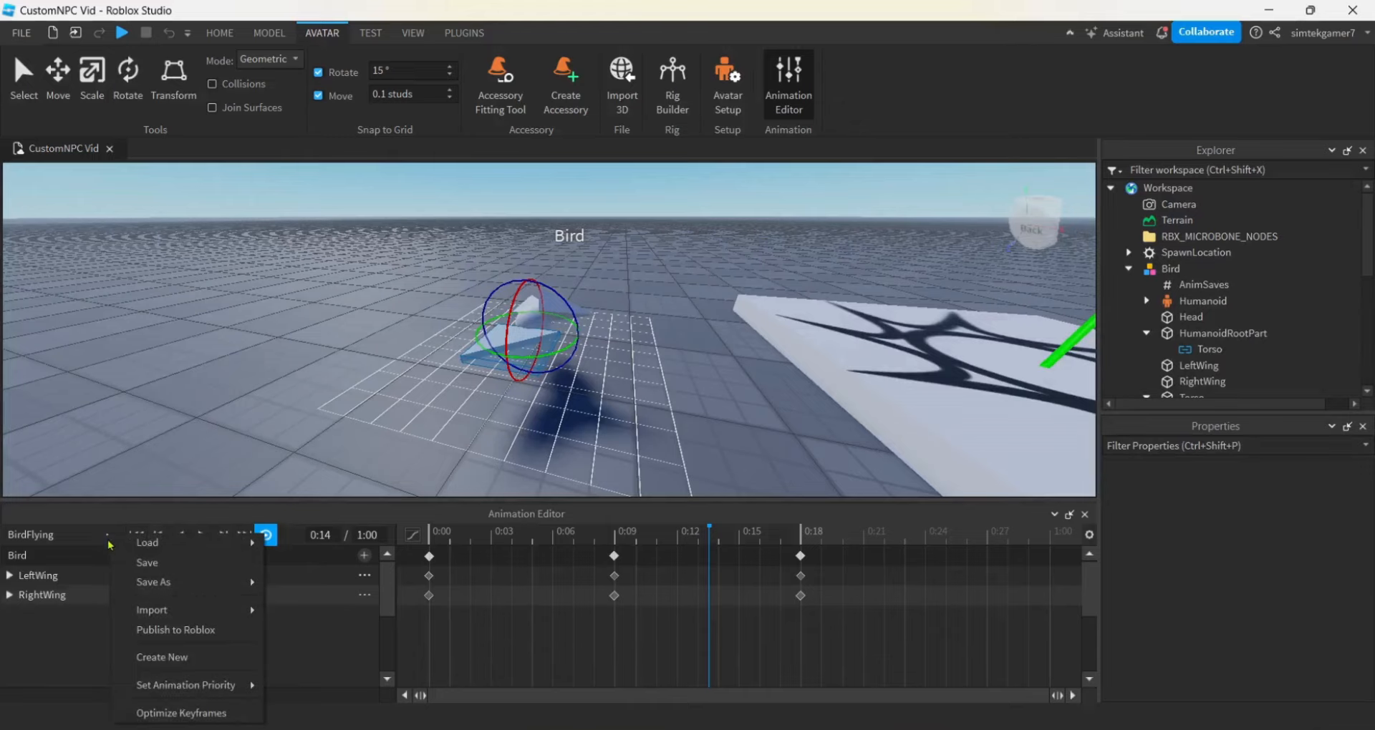
left_click(154, 630)
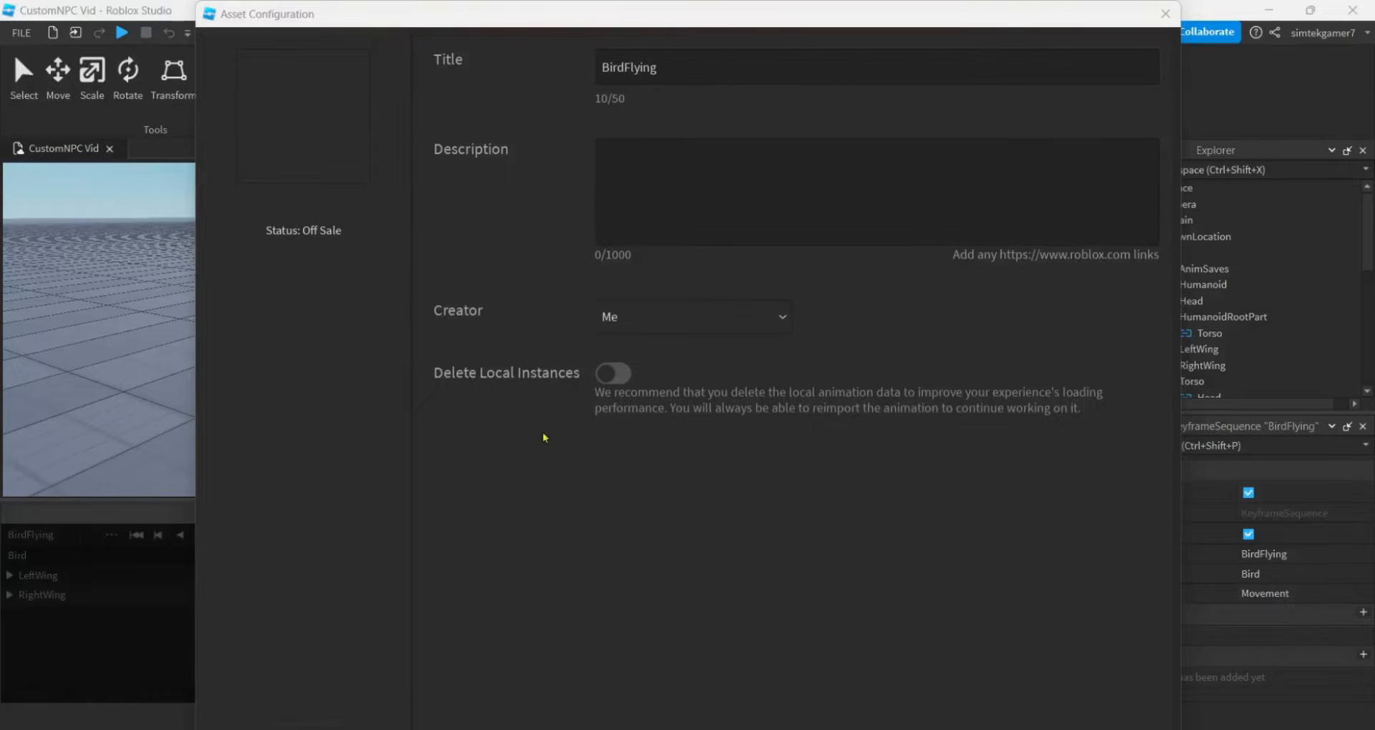
left_click_drag(600, 4, 584, 40)
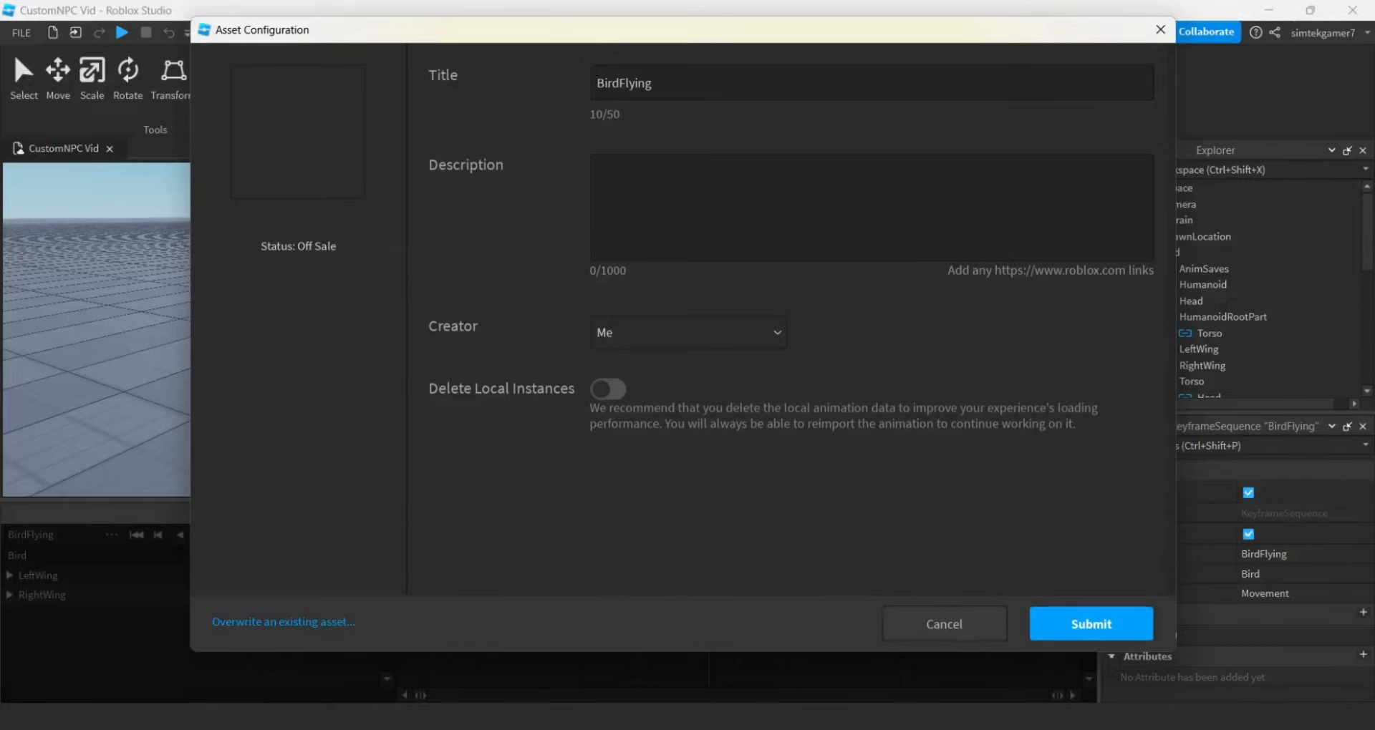
left_click(1088, 626)
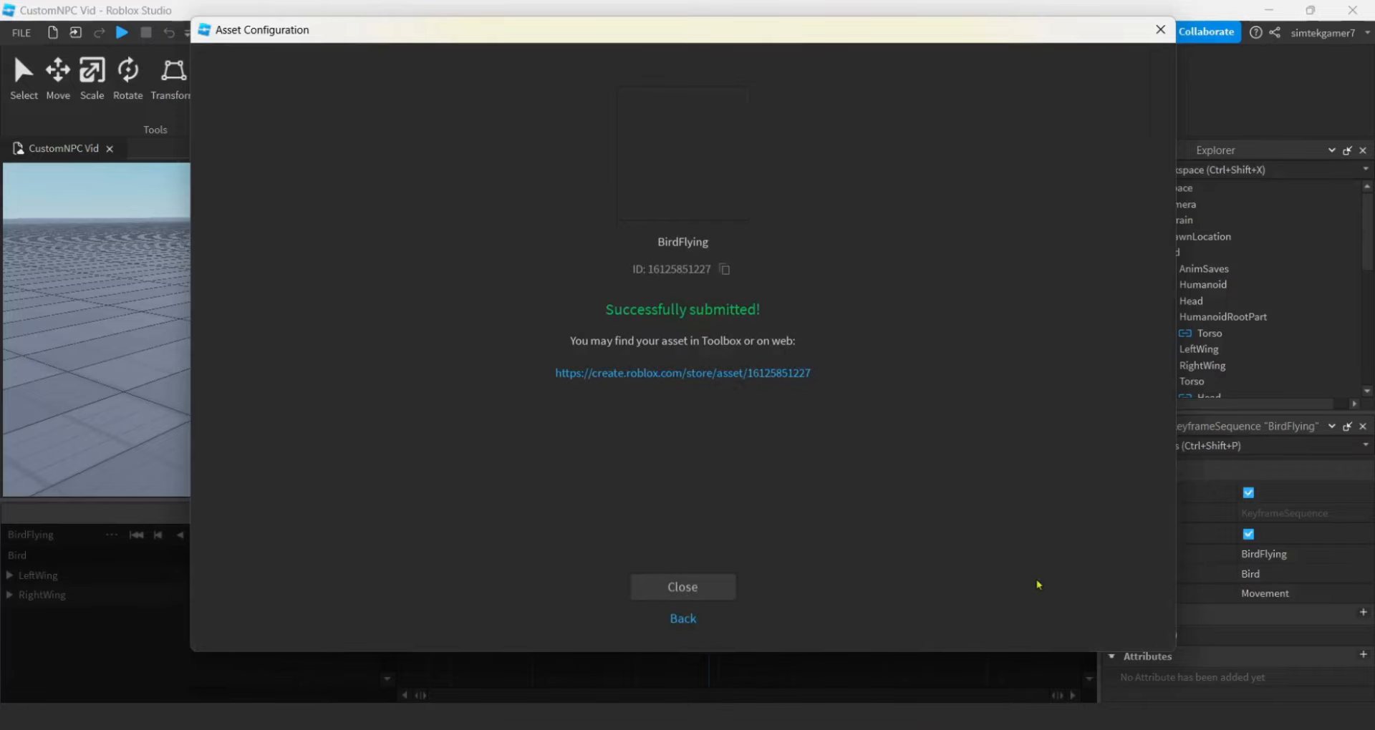
left_click(725, 270)
left_click(695, 587)
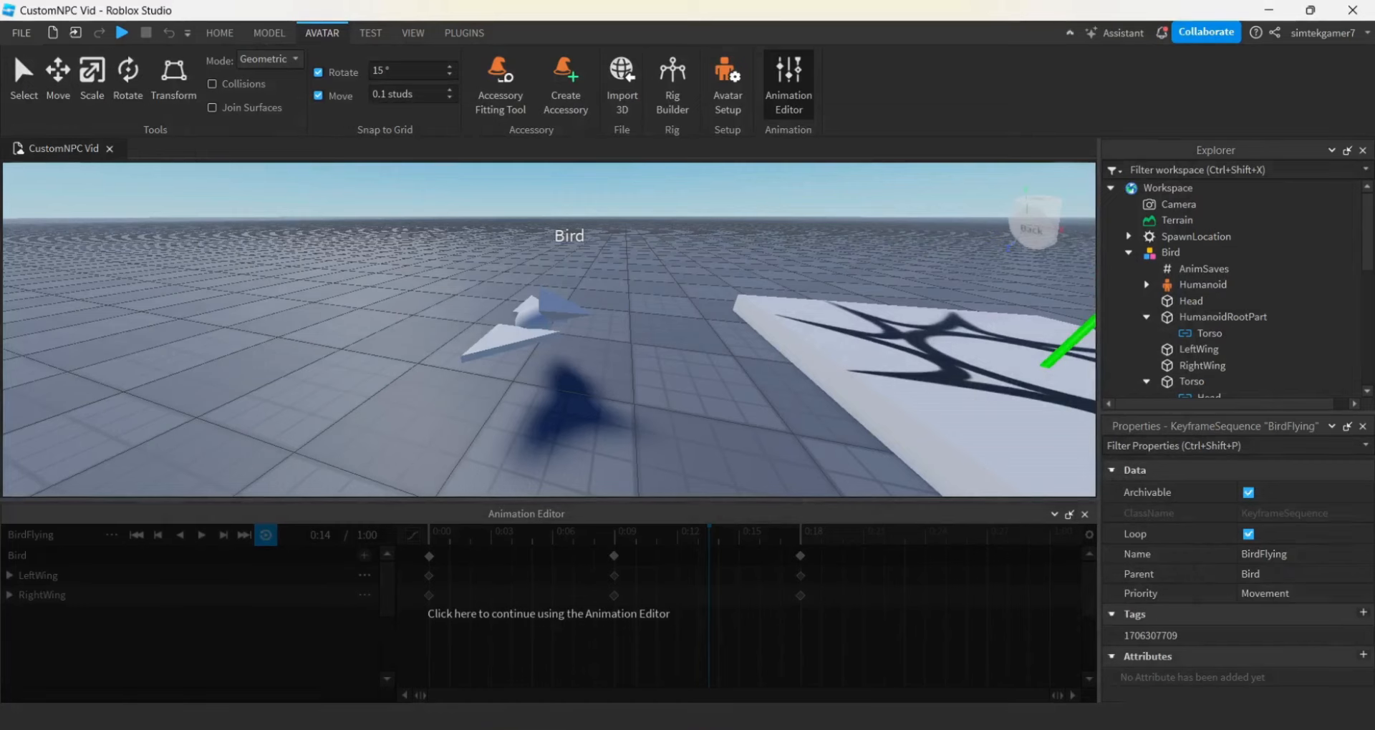
Add a Script to the Bird model and name it Animate.
left_click(1169, 258)
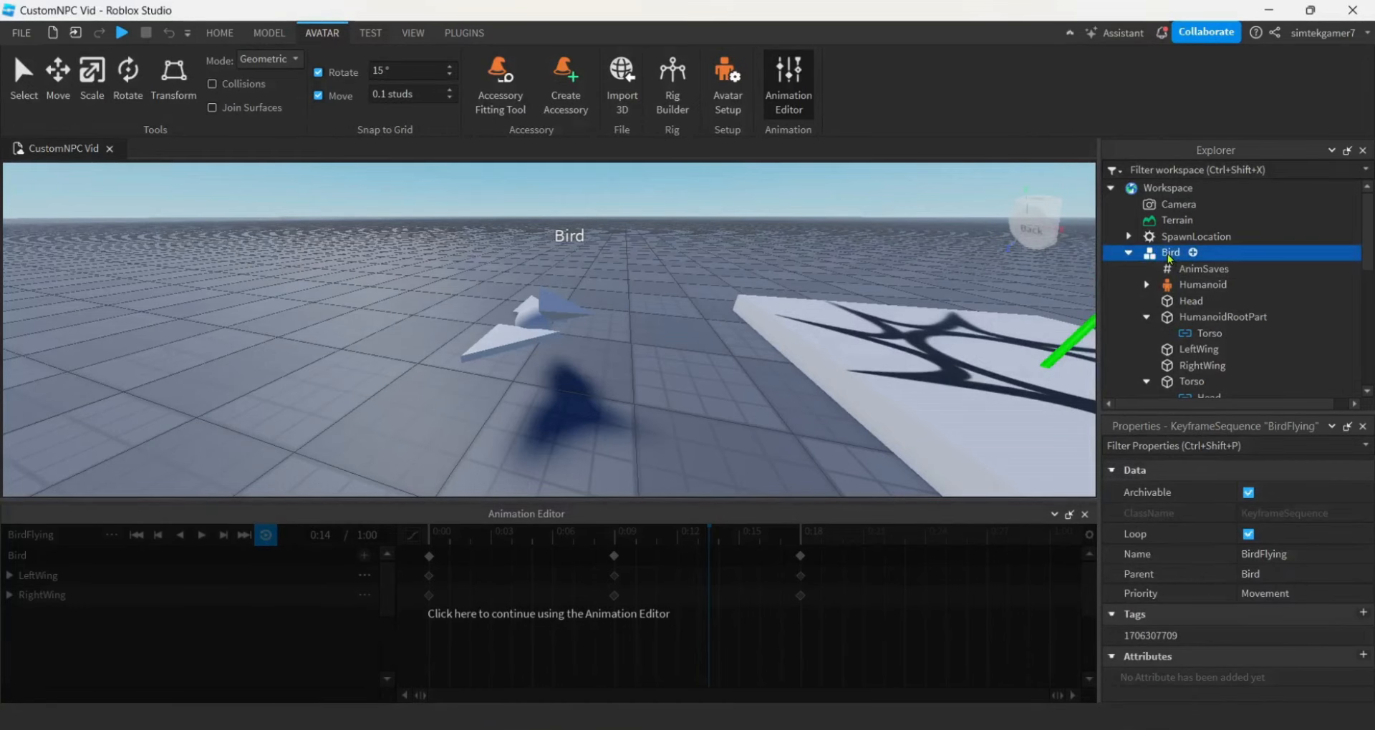
left_click(1192, 255)
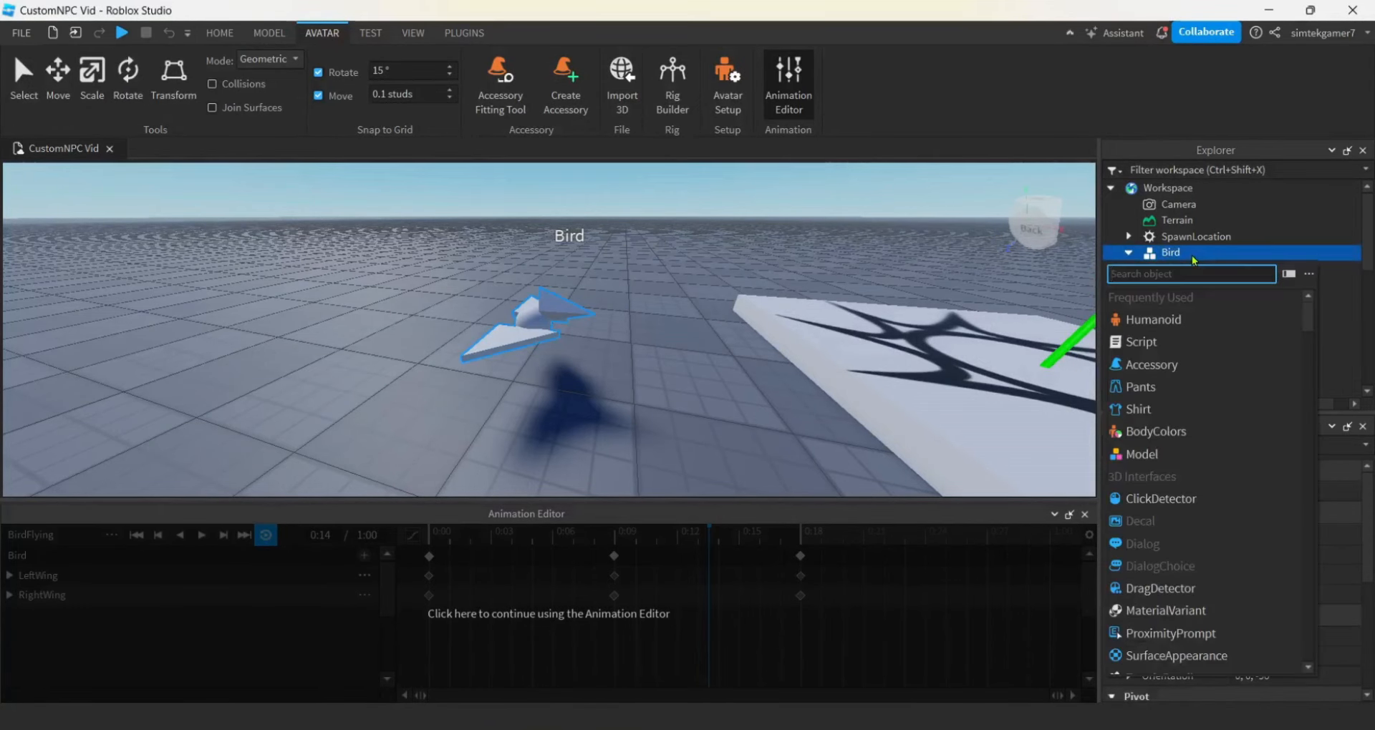
left_click(1158, 344)
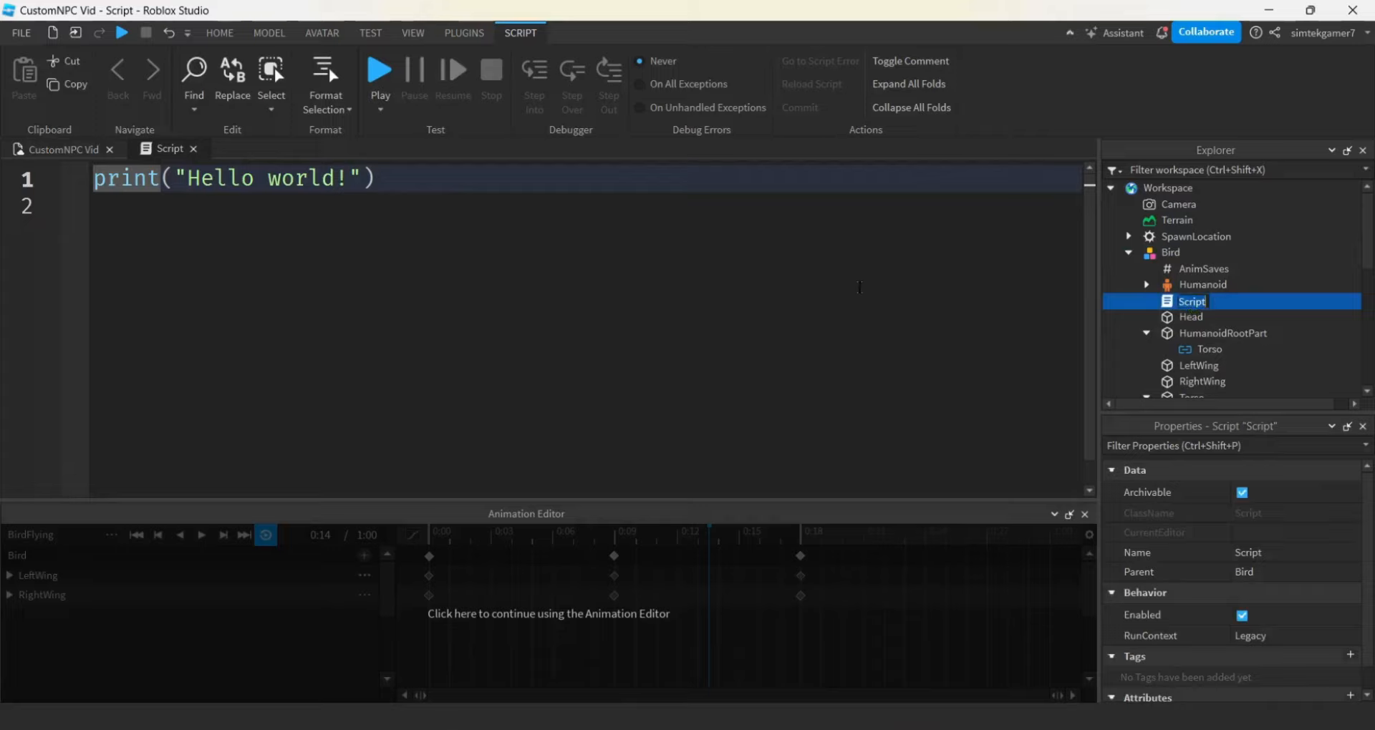
type("Animate")
key("Return")
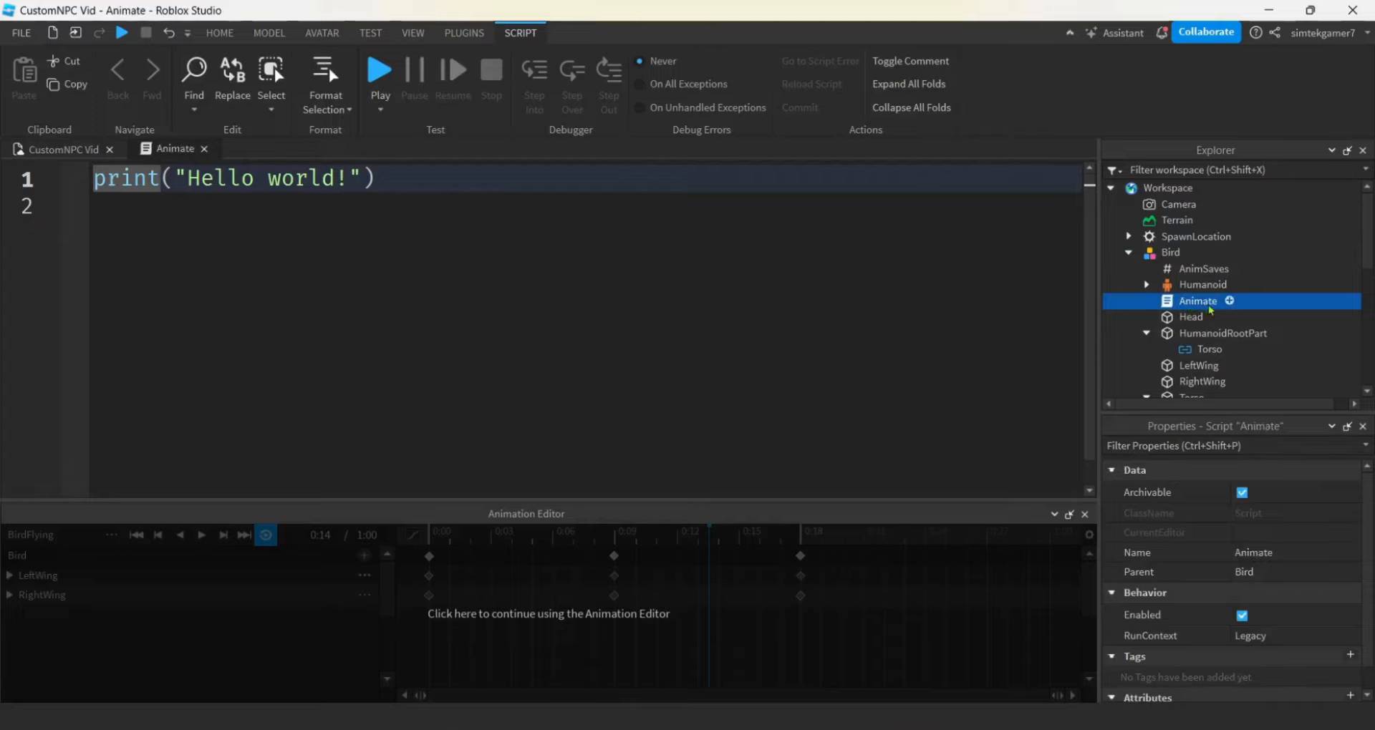
left_click(1226, 302)
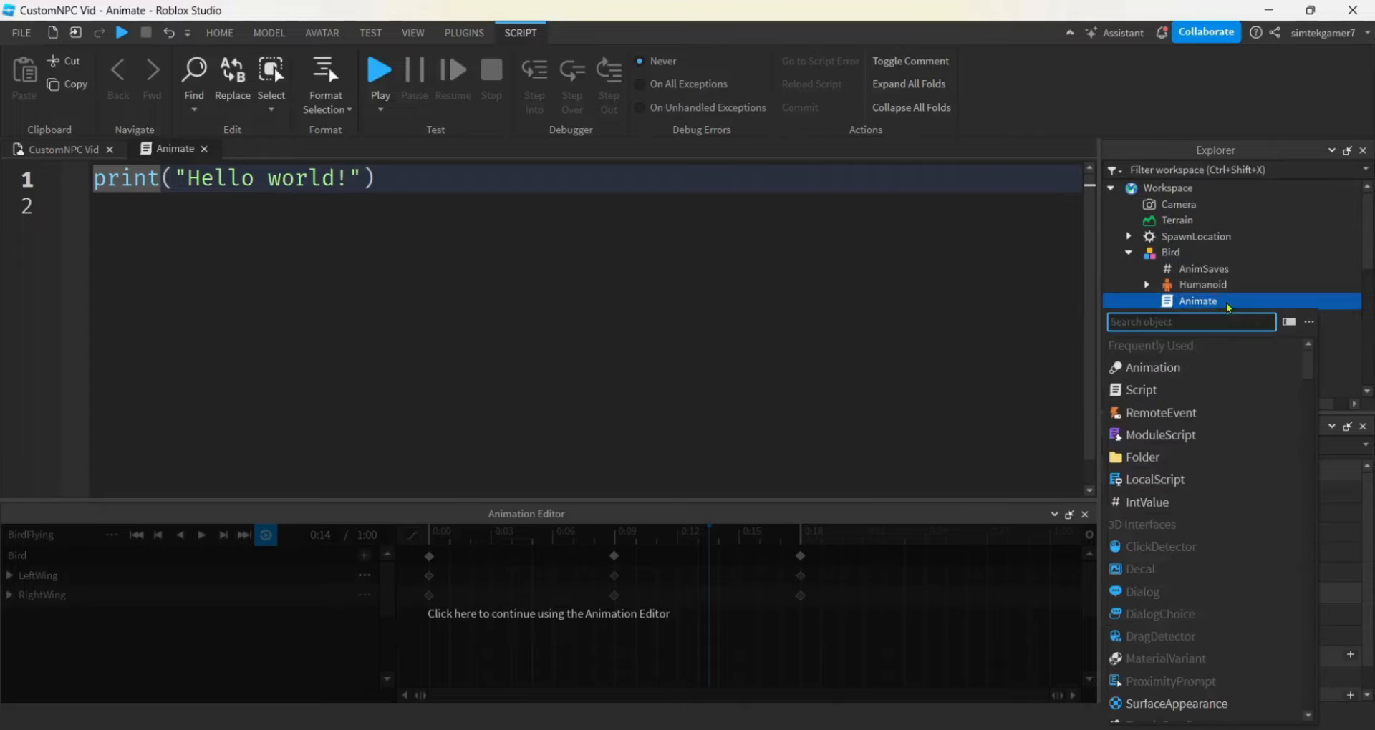
type("a")
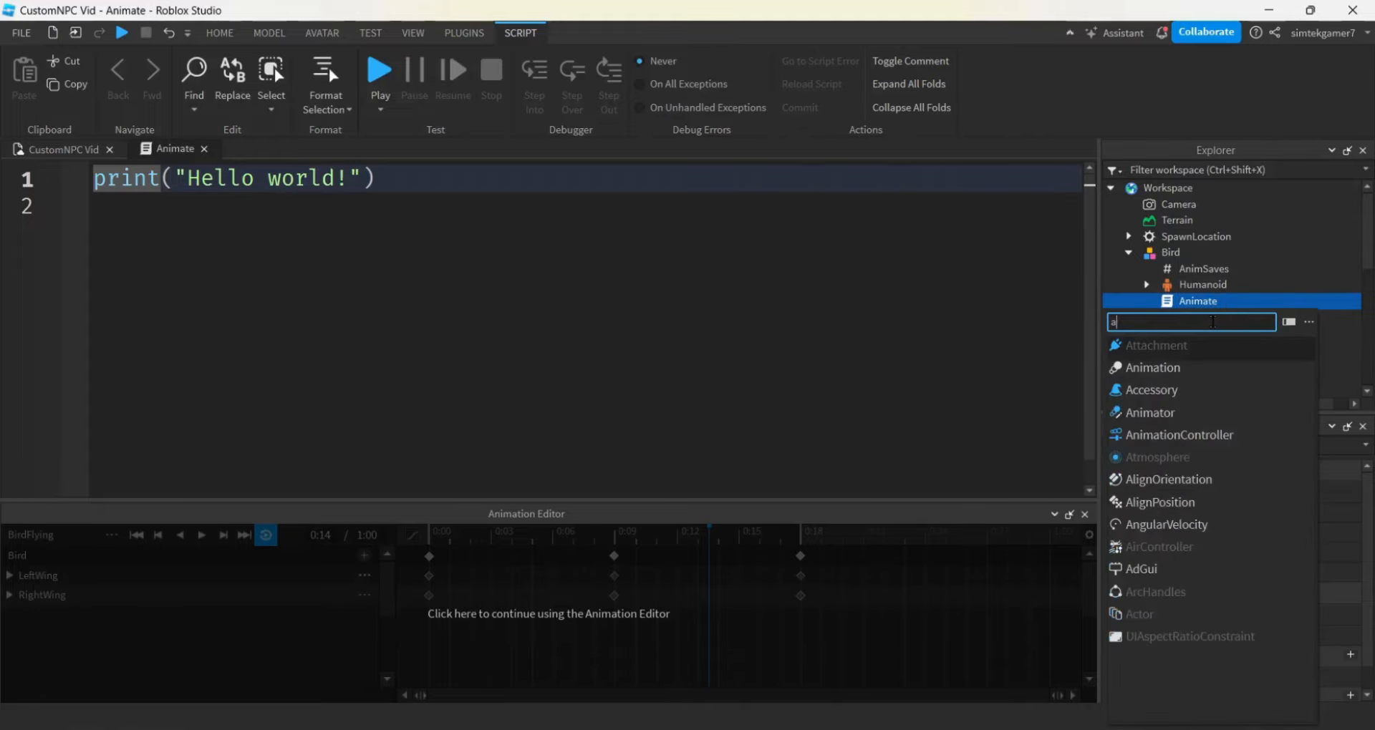
left_click(1168, 372)
left_click(1218, 318)
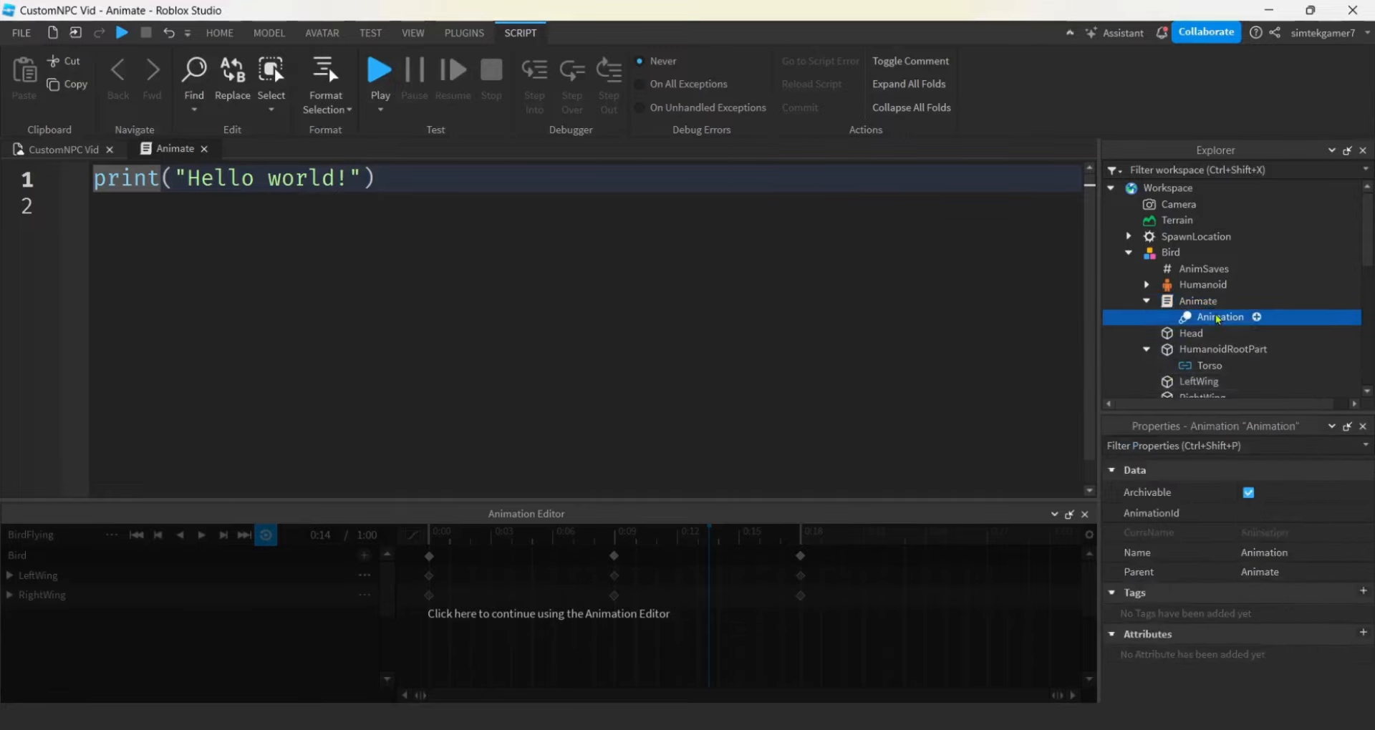
left_click(1268, 515)
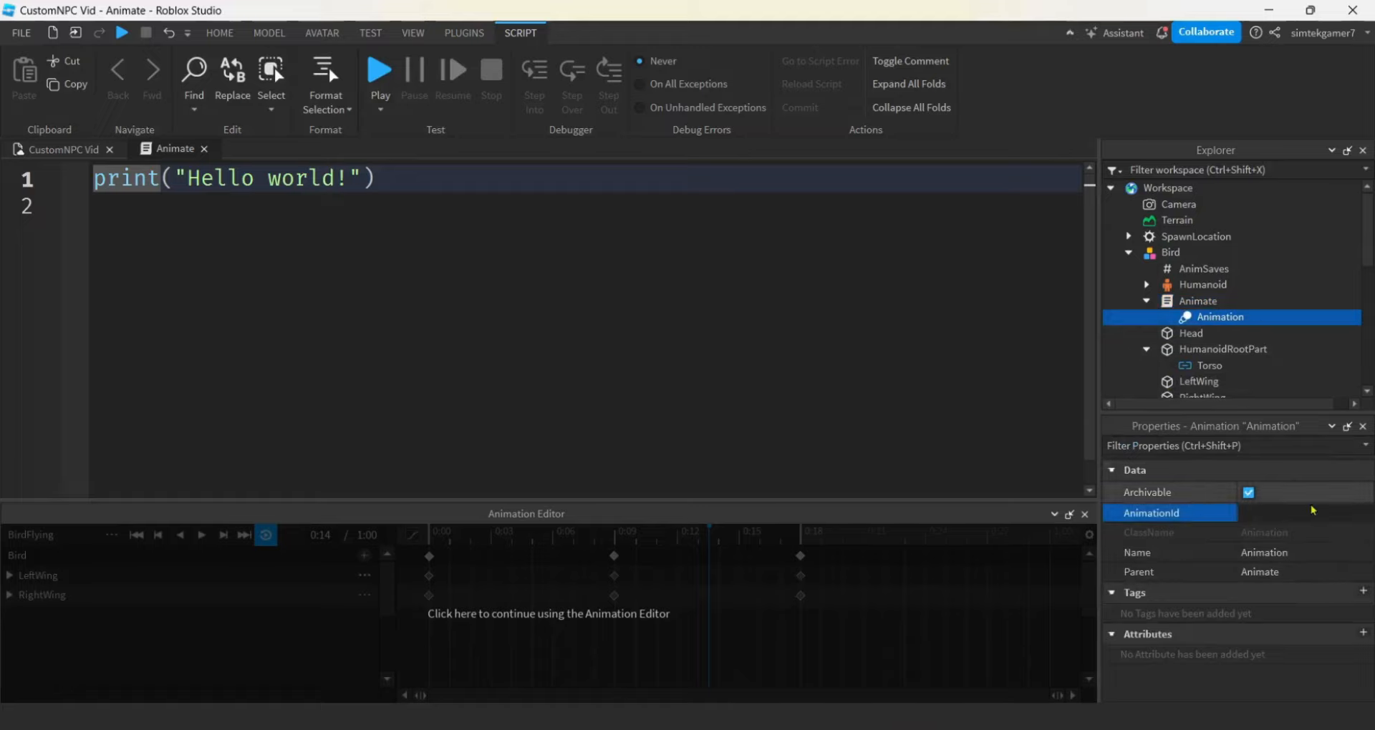
key("ctrl+v")
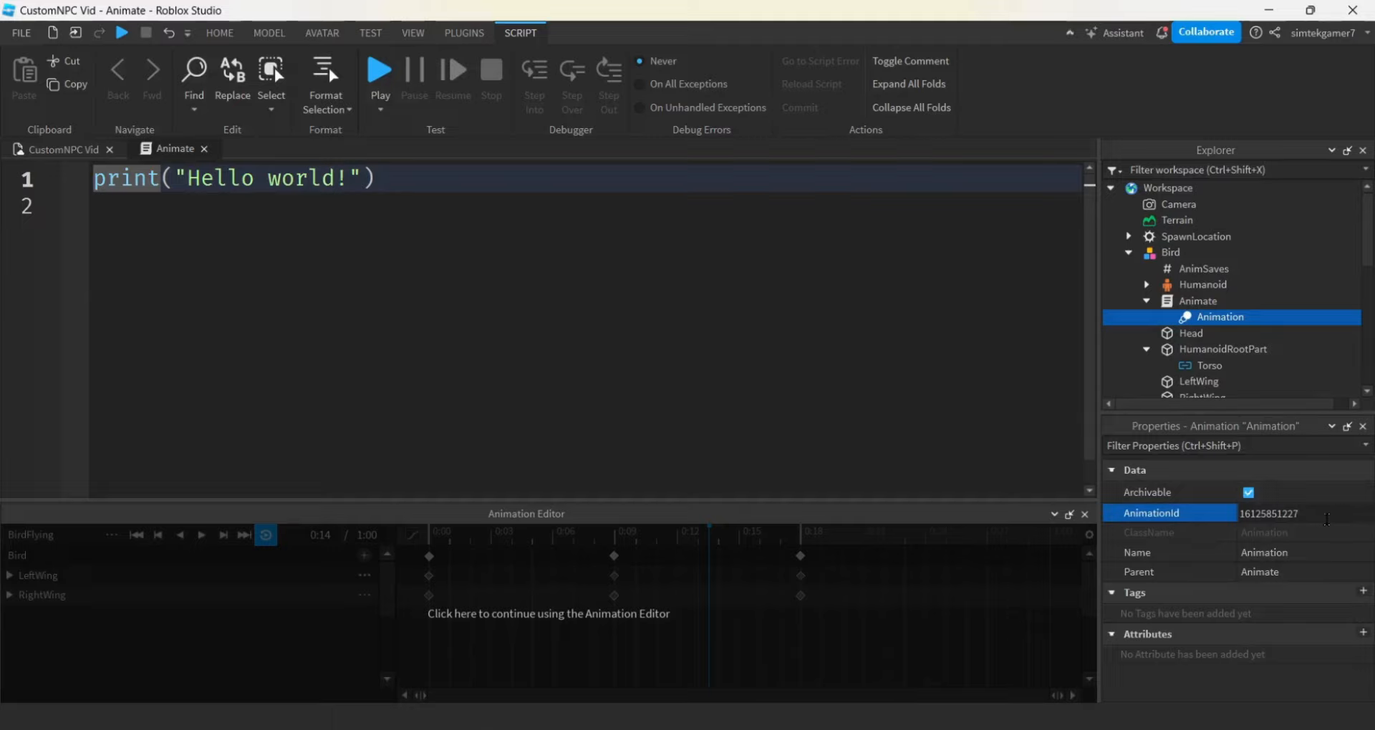
Apply the animation's AnimationId entry and close the Animation Editor to free up space for the script.
key("Return")
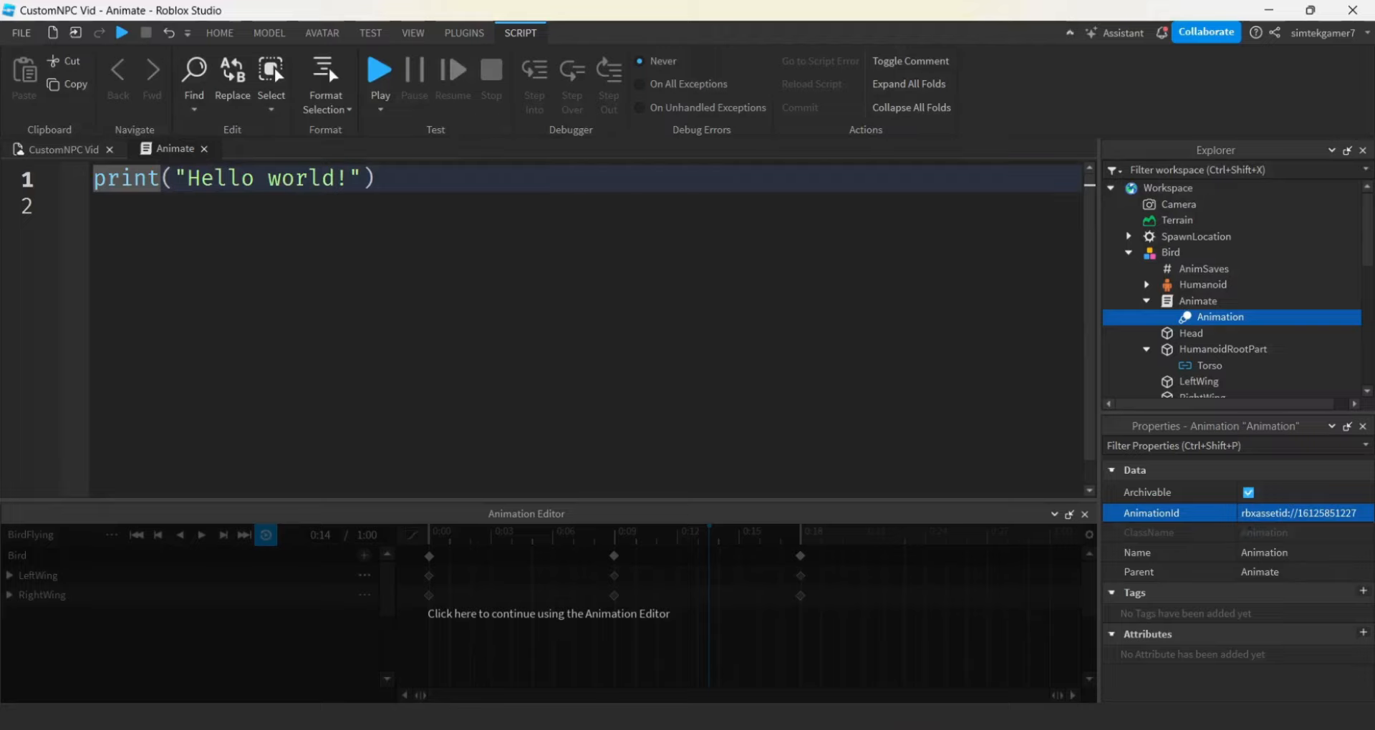
left_click(686, 442)
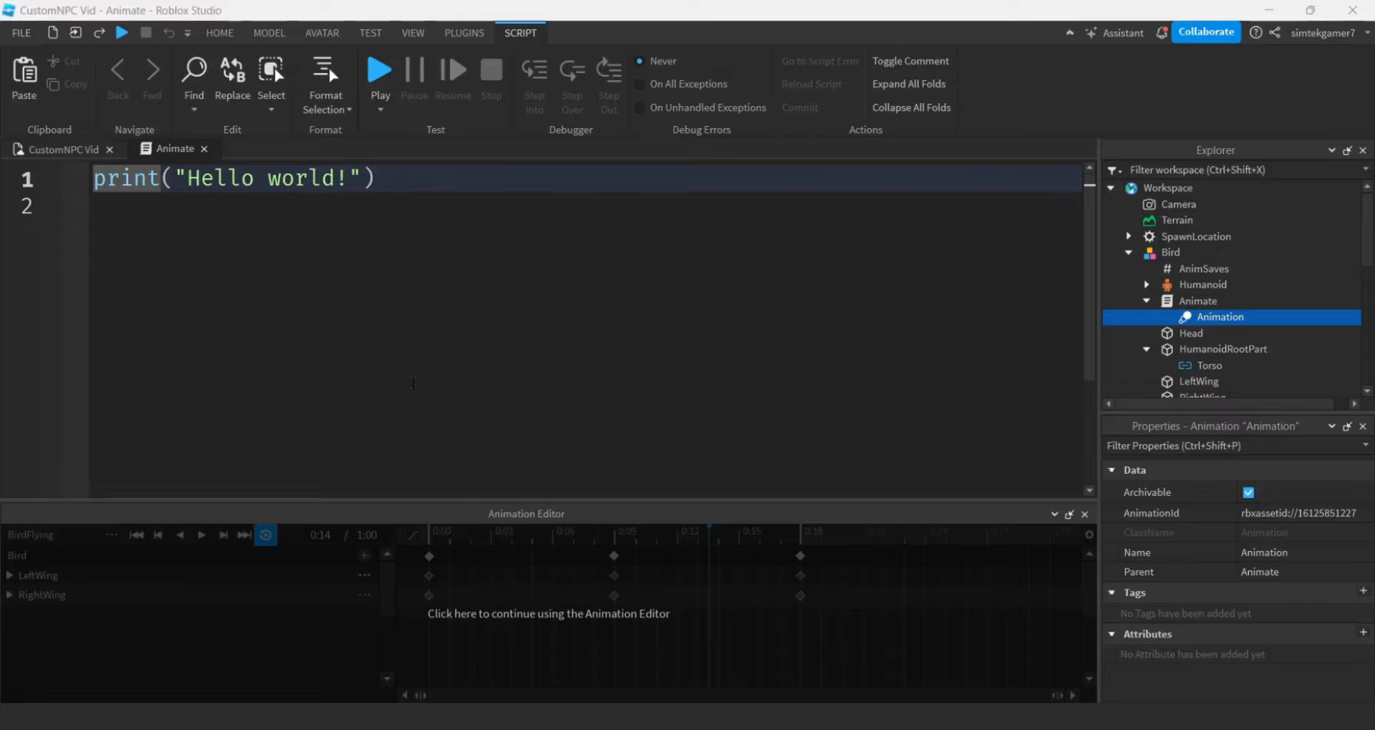
left_click(1085, 516)
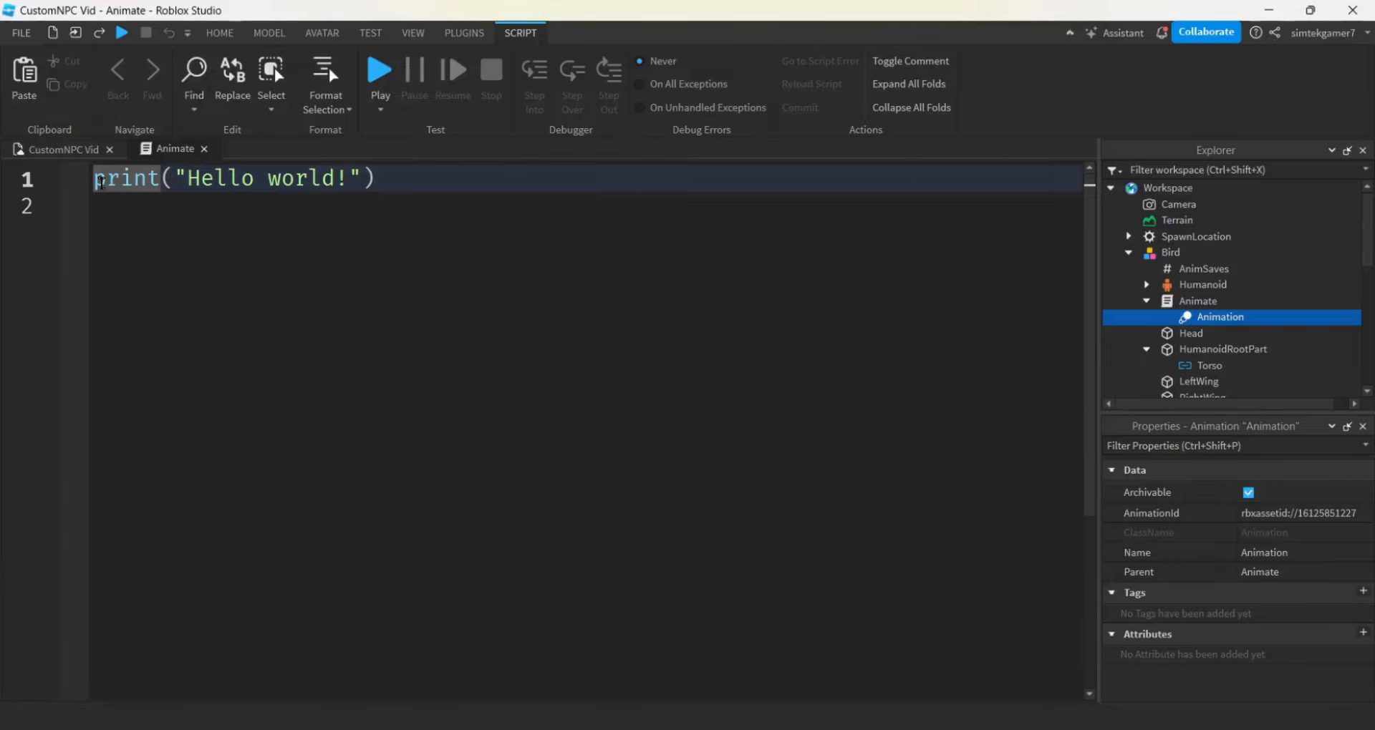
Replace the default print line in the Animate script with local char = script.Parent.
left_click_drag(99, 180, 271, 220)
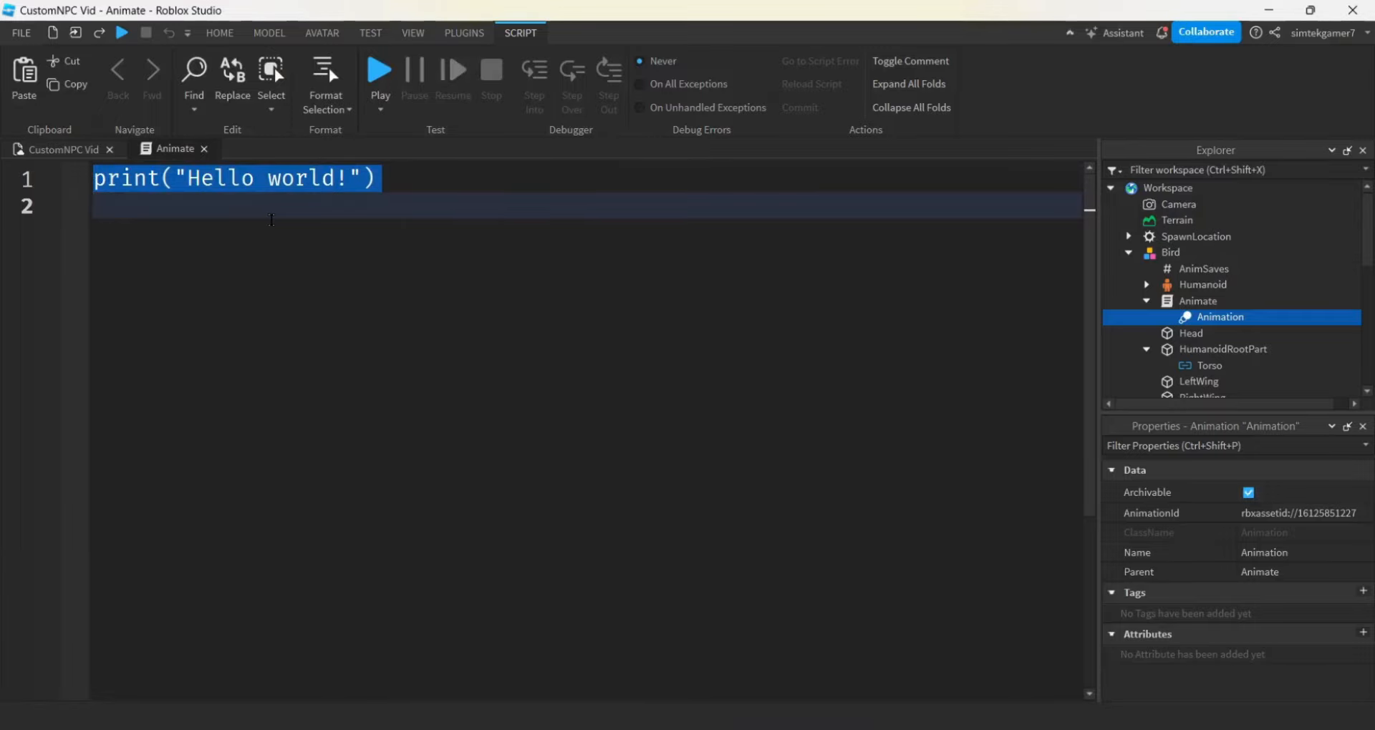
key("BackSpace")
type("local")
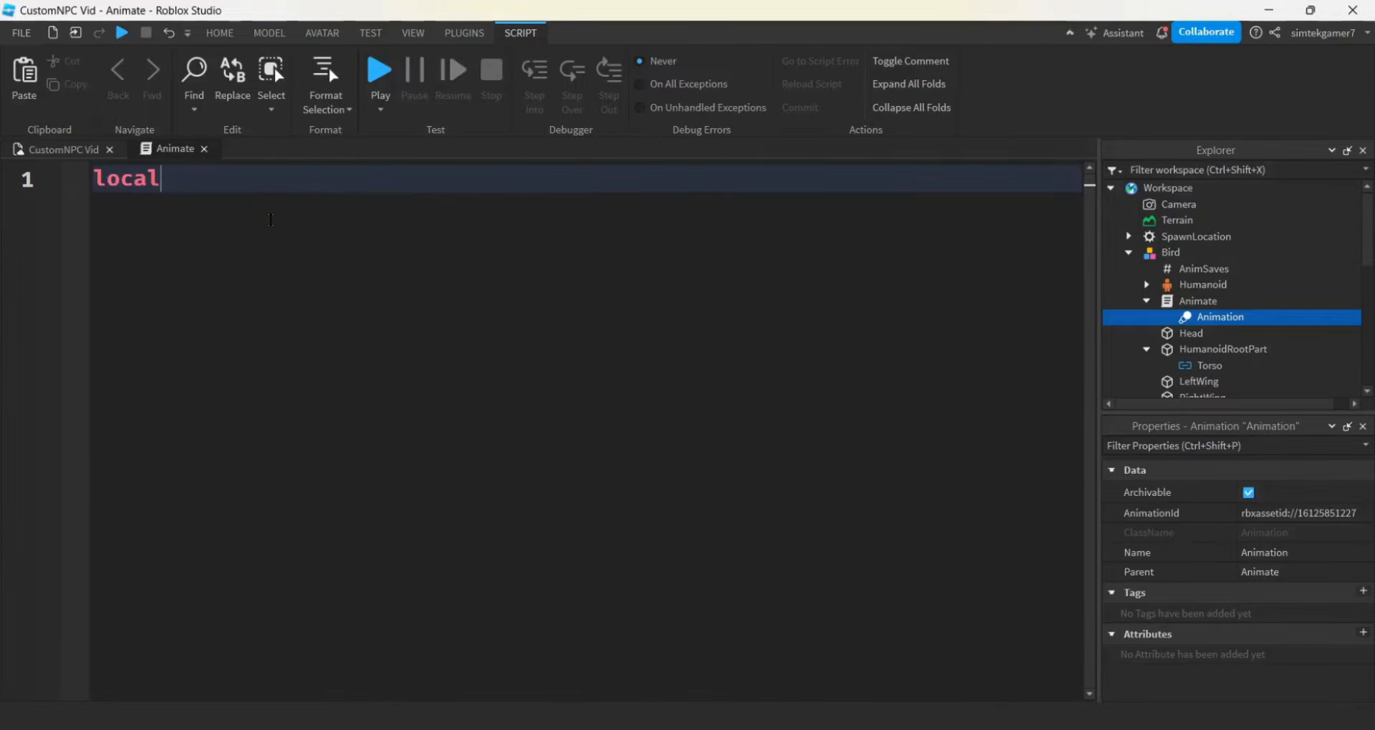
type(" char = script.Parent")
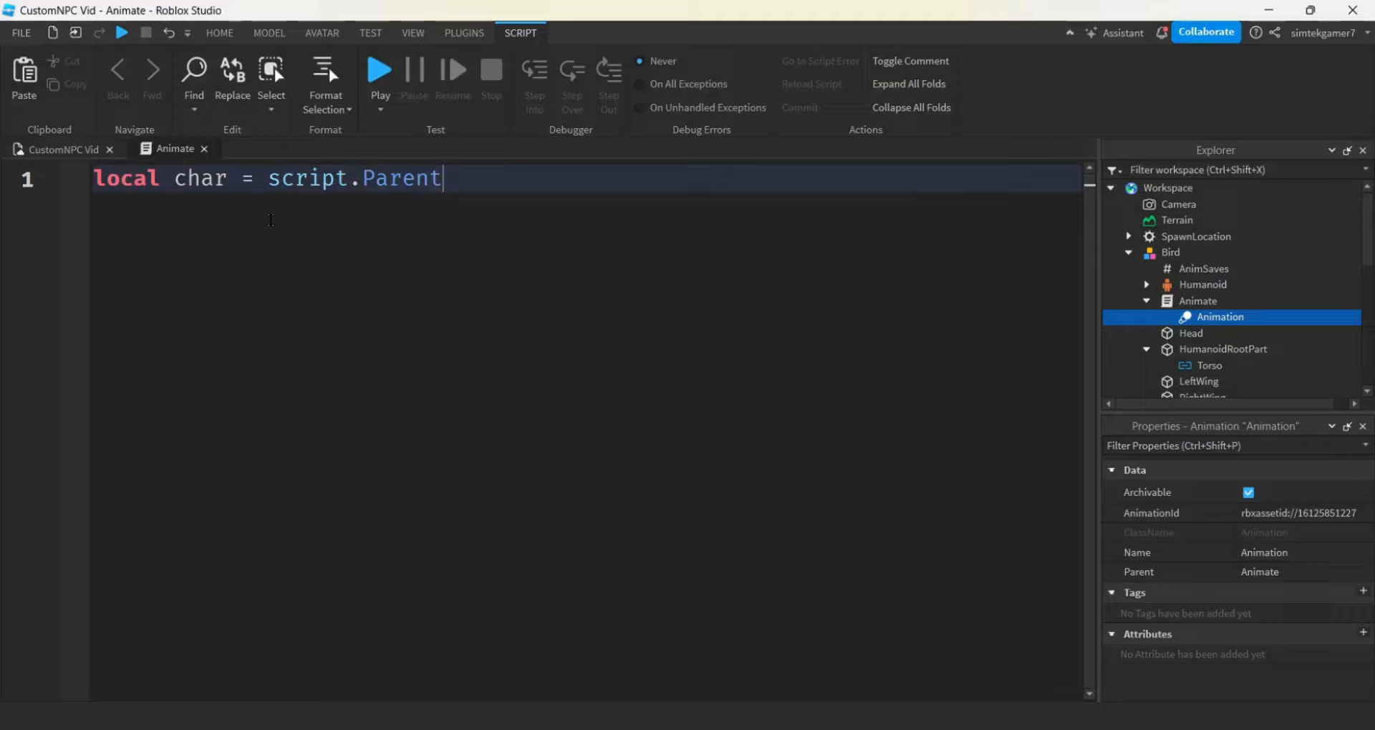
Add a second line declaring local hum = char:WaitForChild("Humanoid").
key("Return")
type("locaxl hu")
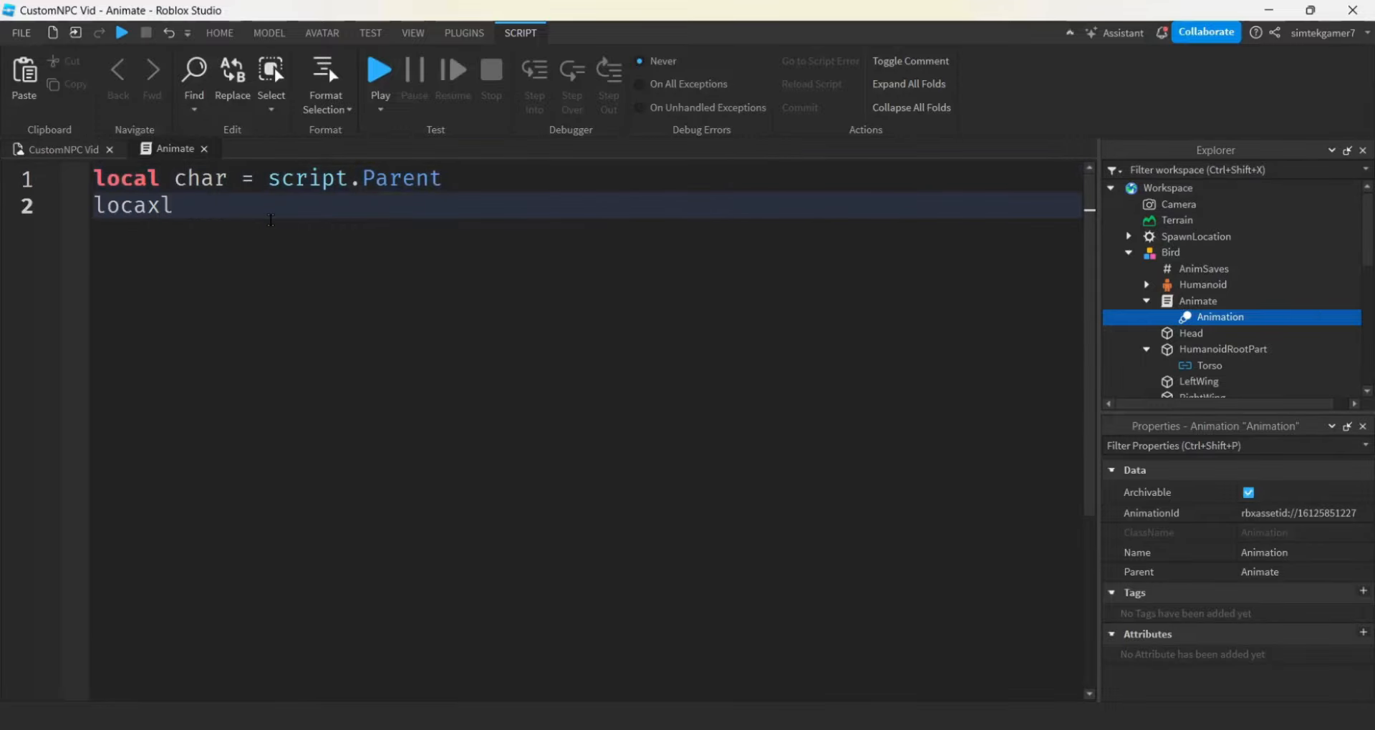
key("BackSpace")
key("BackSpace")
key("BackSpace")
key("BackSpace")
key("BackSpace")
type("l")
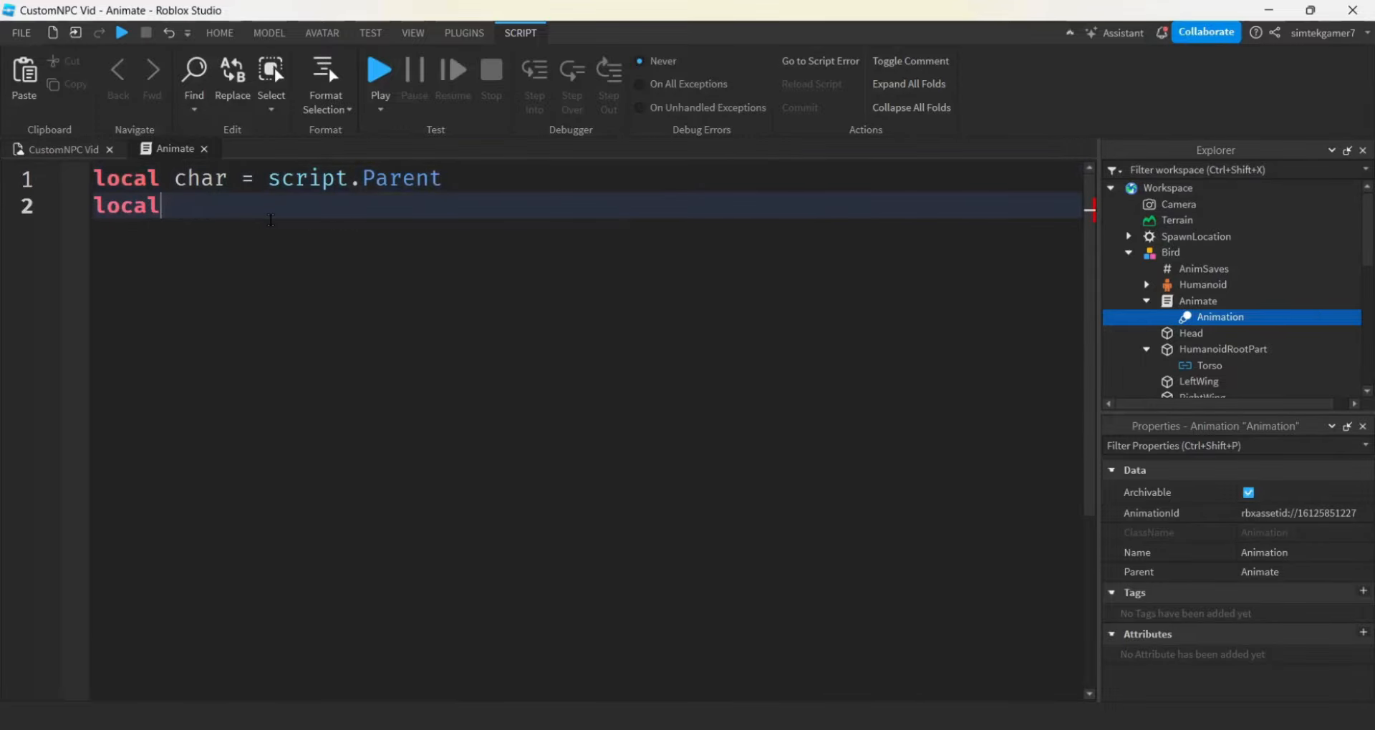
type(" hum = char:")
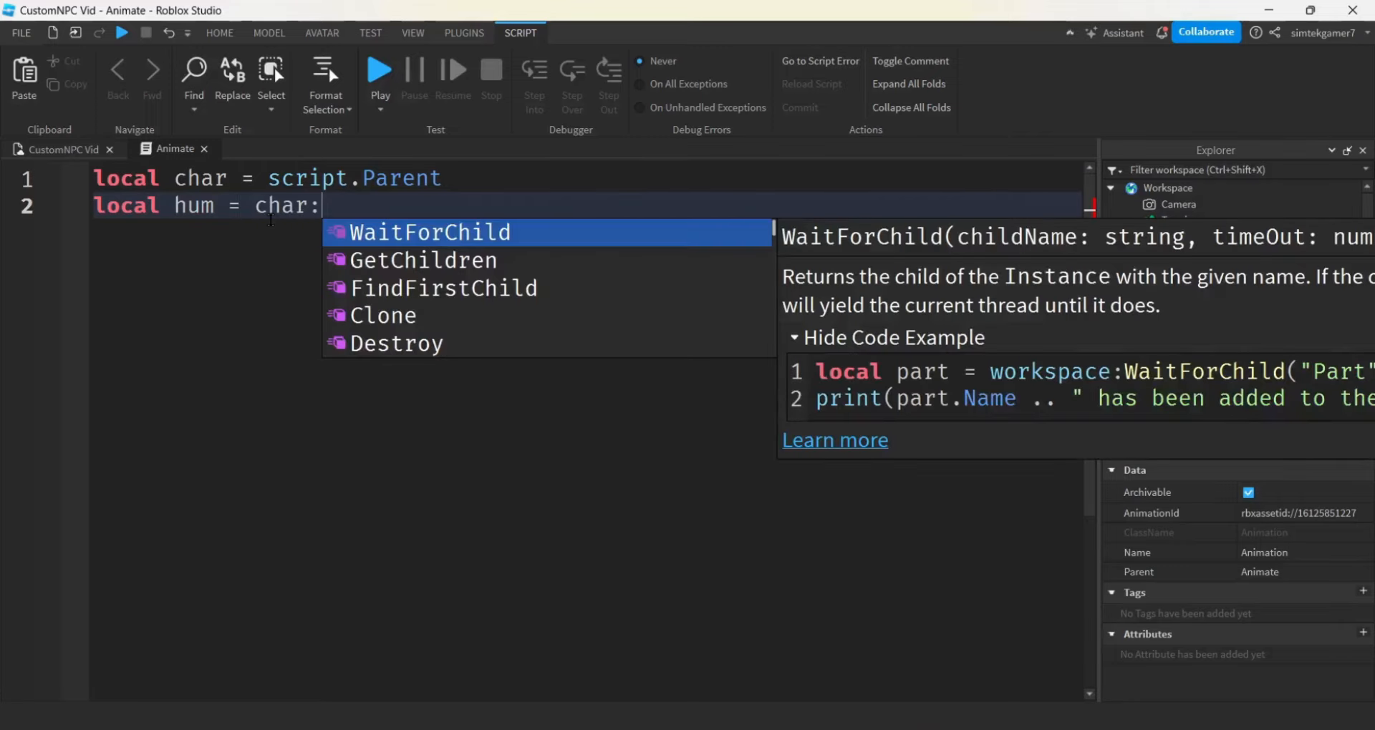
type("W")
key("Tab")
type("\"H")
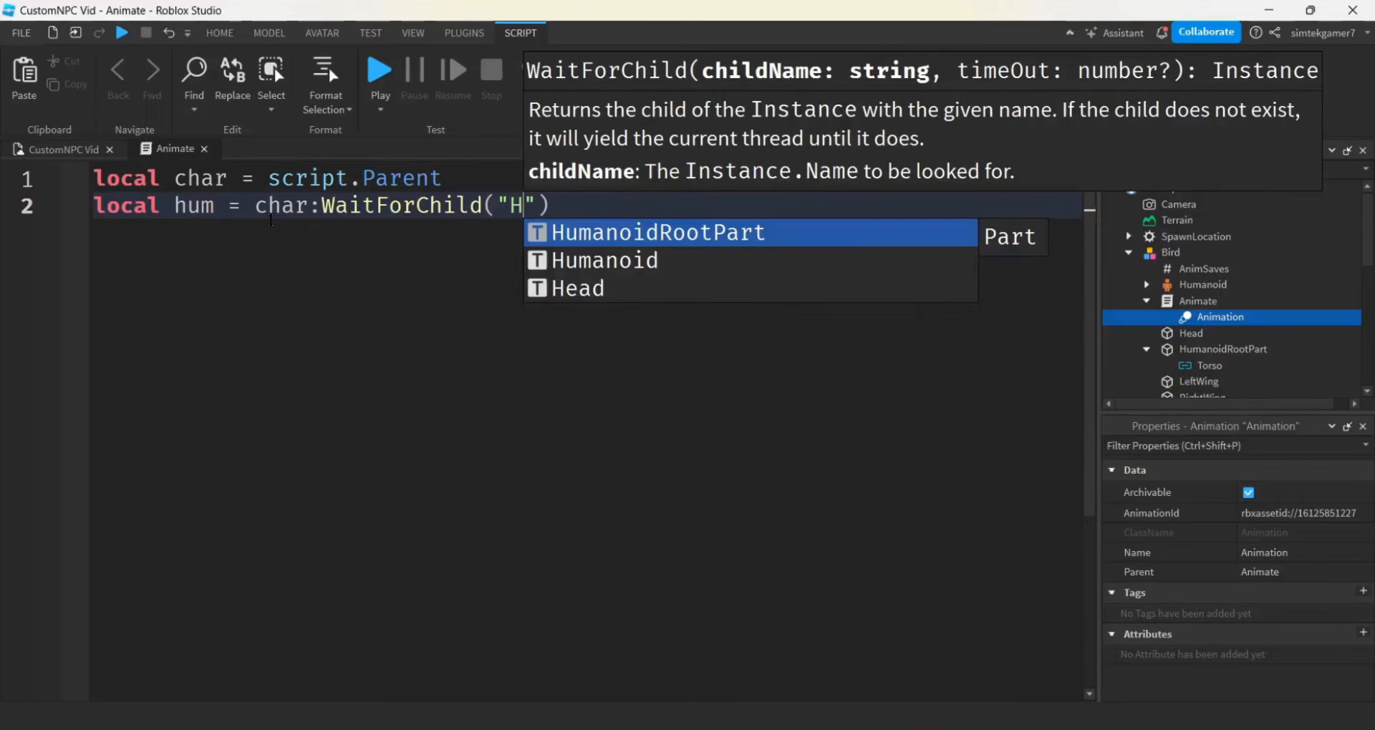
key("Down")
key("Tab")
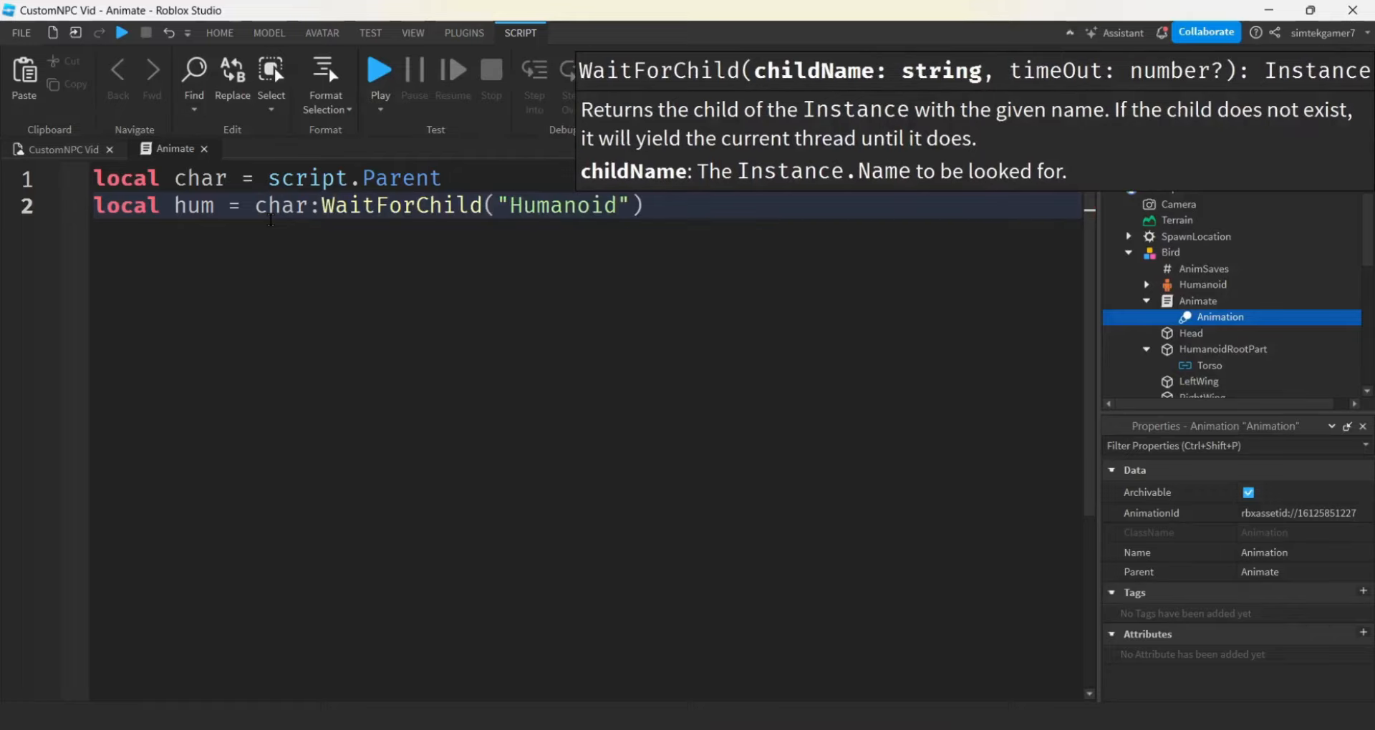
Add a third line declaring local flyAnim = script:WaitForChild(""), leaving the child name empty.
key("End")
key("Return")
type("l")
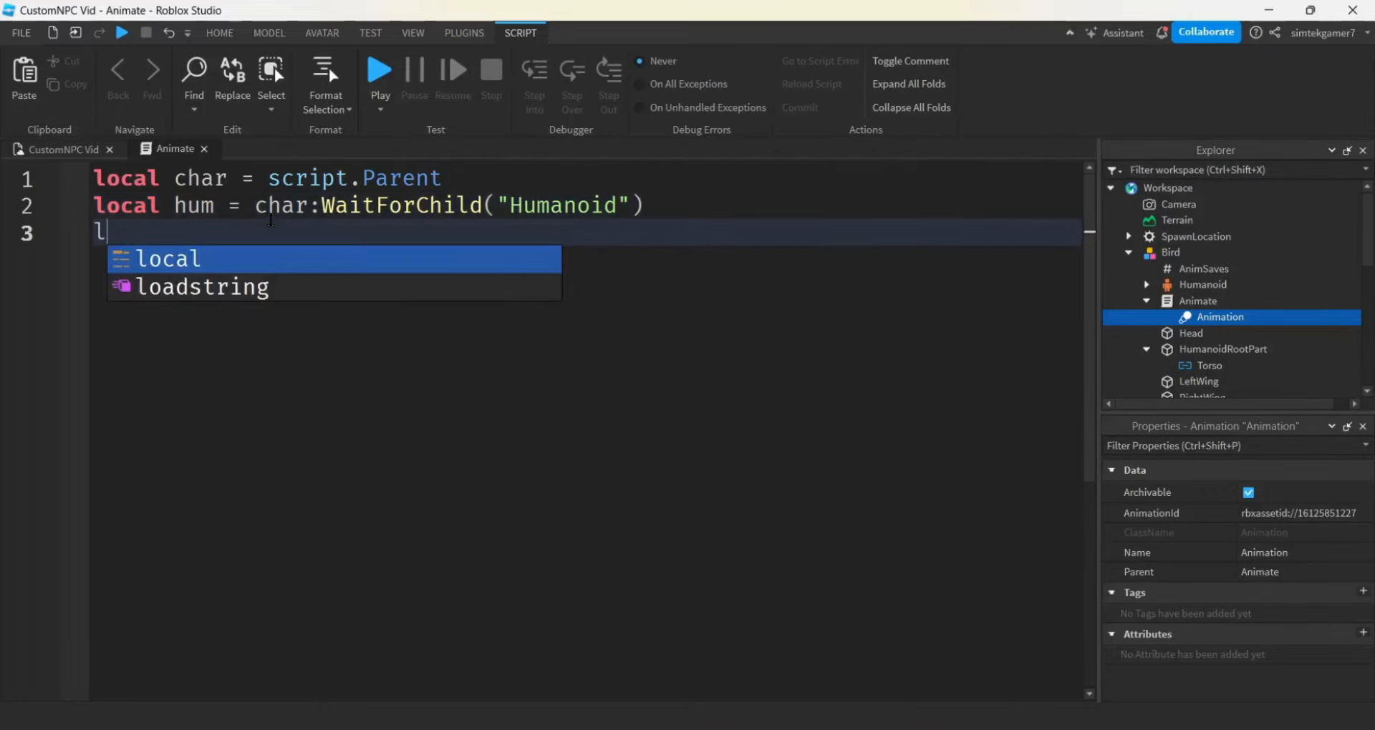
type("ocal fly")
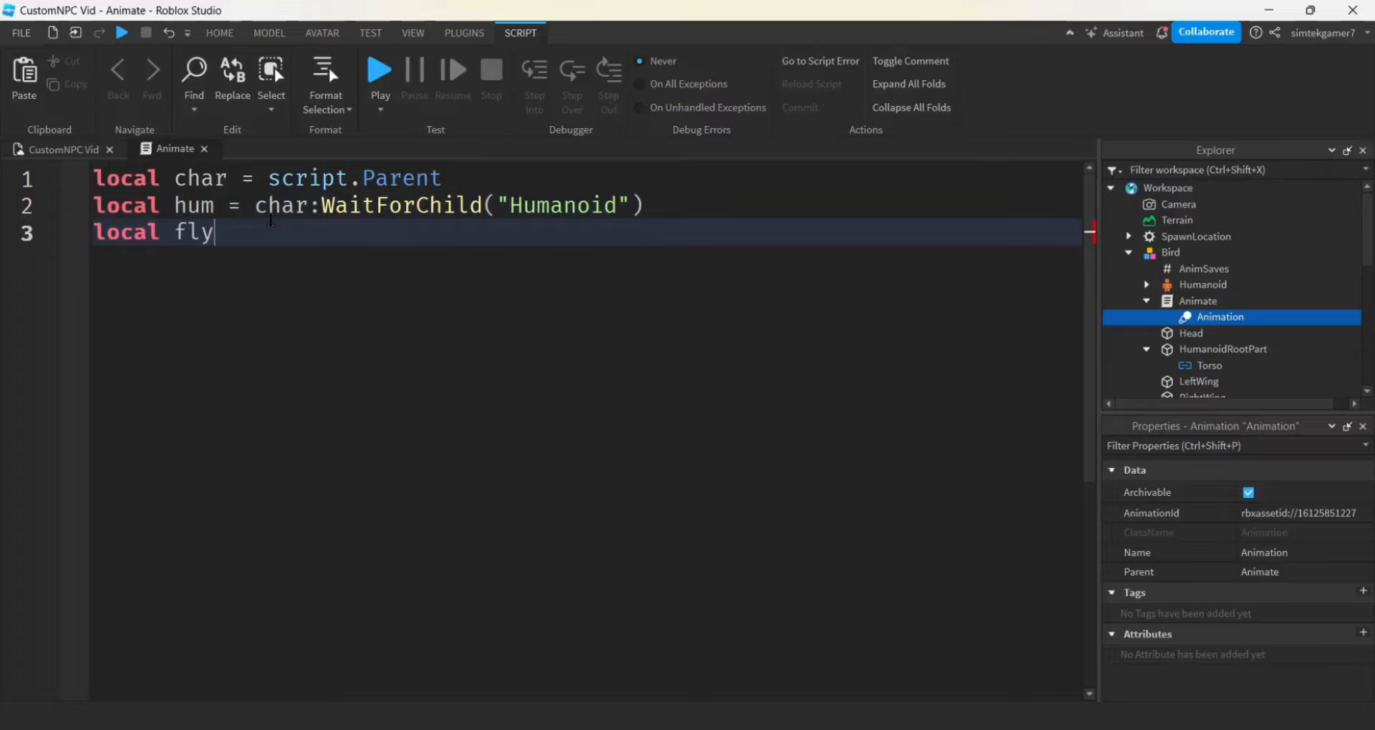
type("Anim = s")
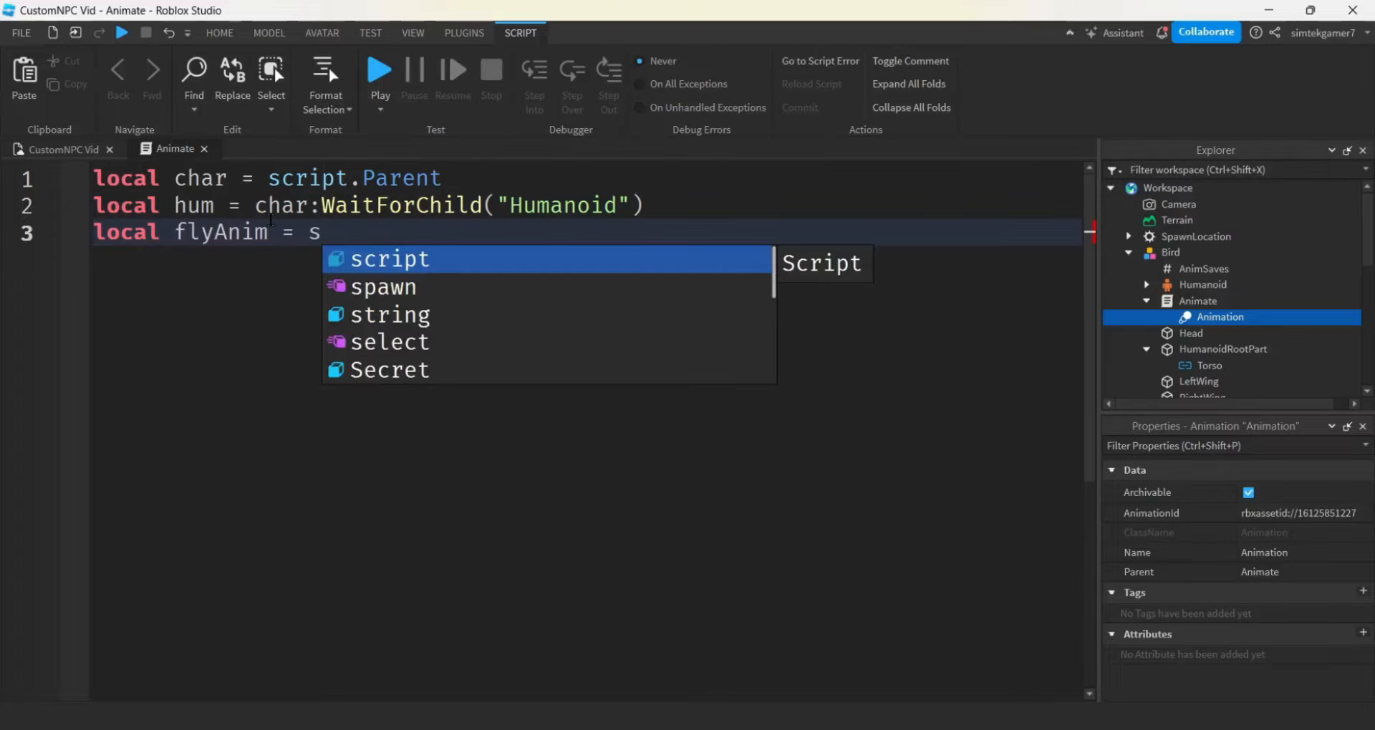
key("Tab")
type(":")
key("Tab")
type("\"")
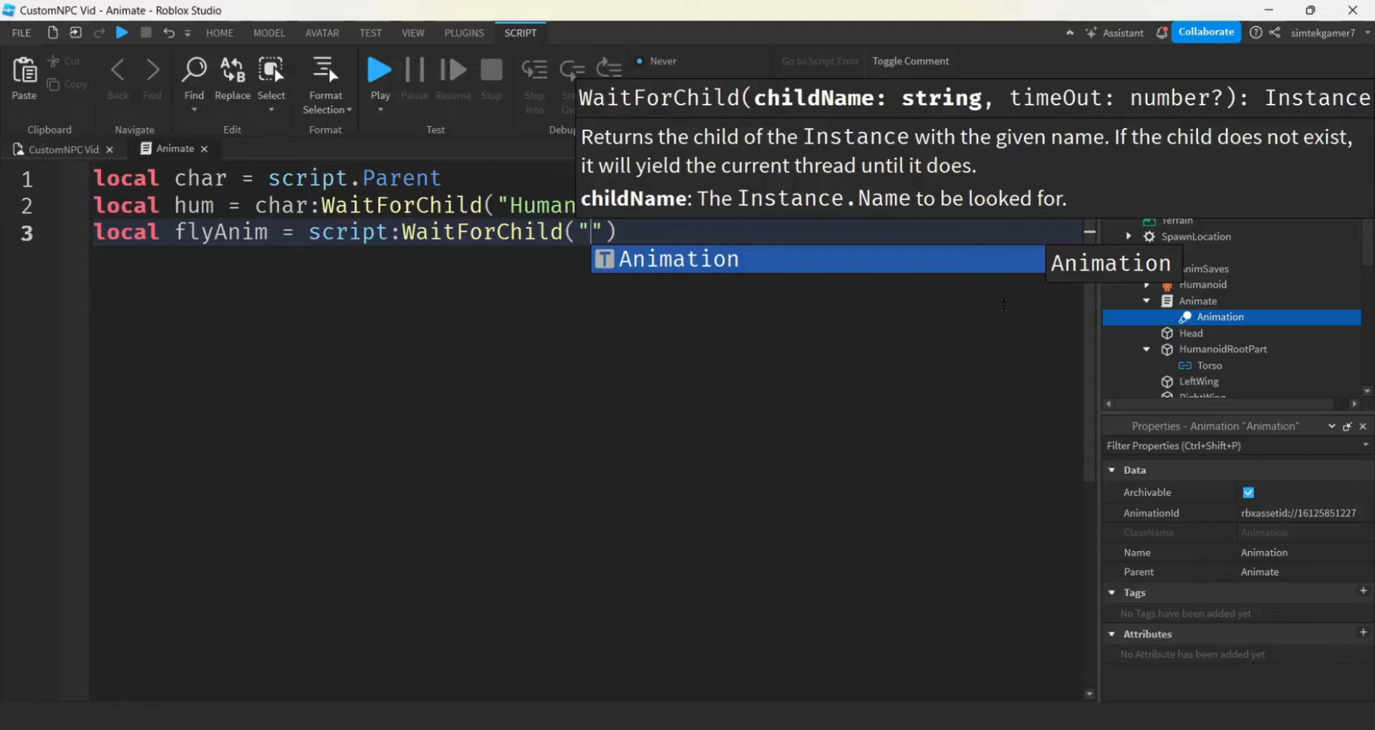
Rename the Animation object inside the Animate script to FlyAnim.
left_click(1187, 301)
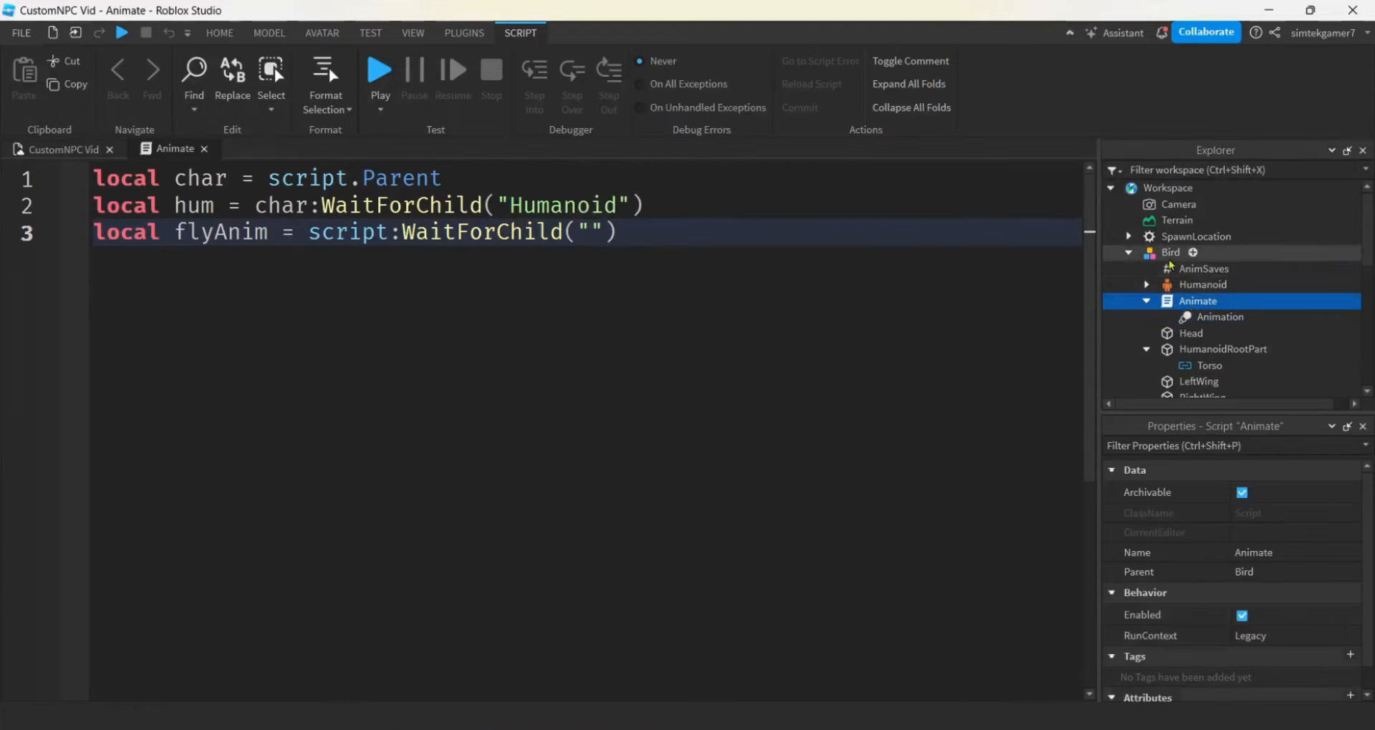
left_click(1227, 318)
left_click(1227, 318)
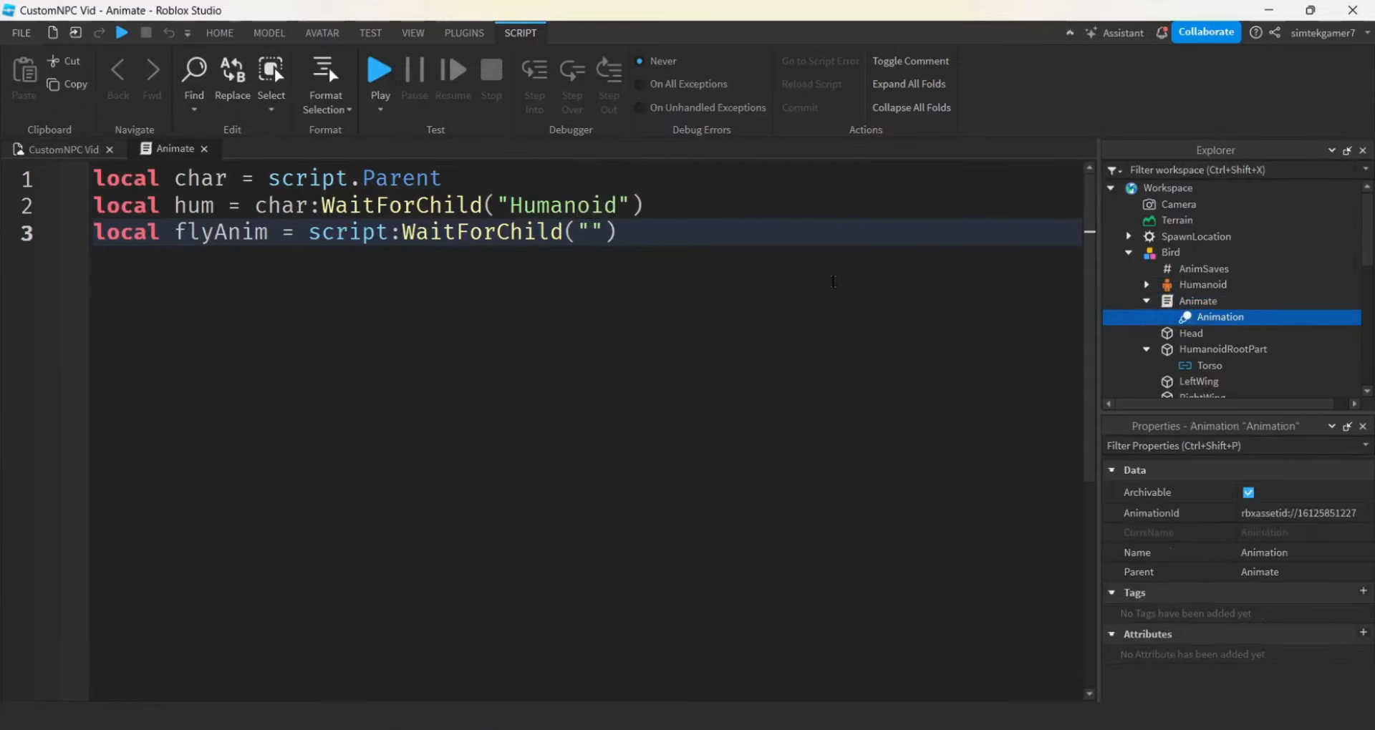
type("FlyAnim")
key("Return")
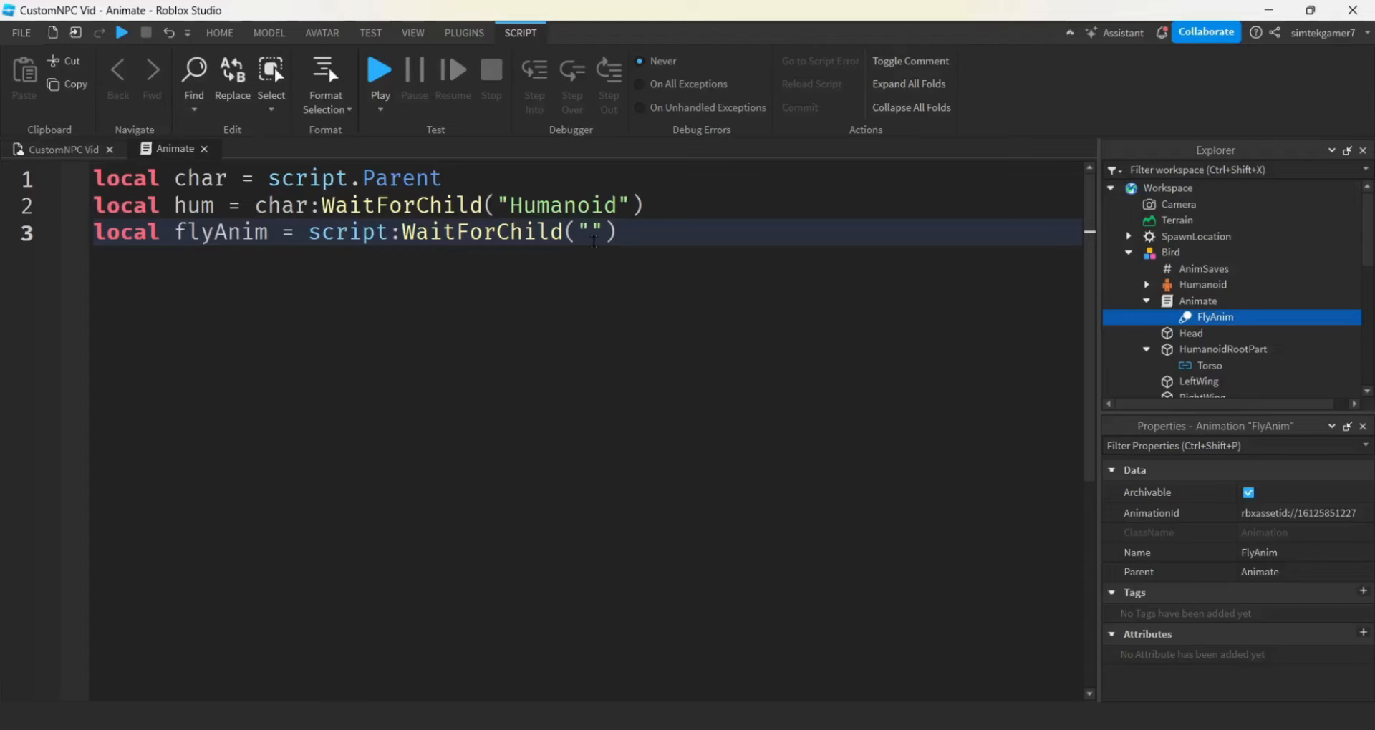
Fill in "FlyAnim" as the child name in the flyAnim line's WaitForChild call.
left_click(593, 242)
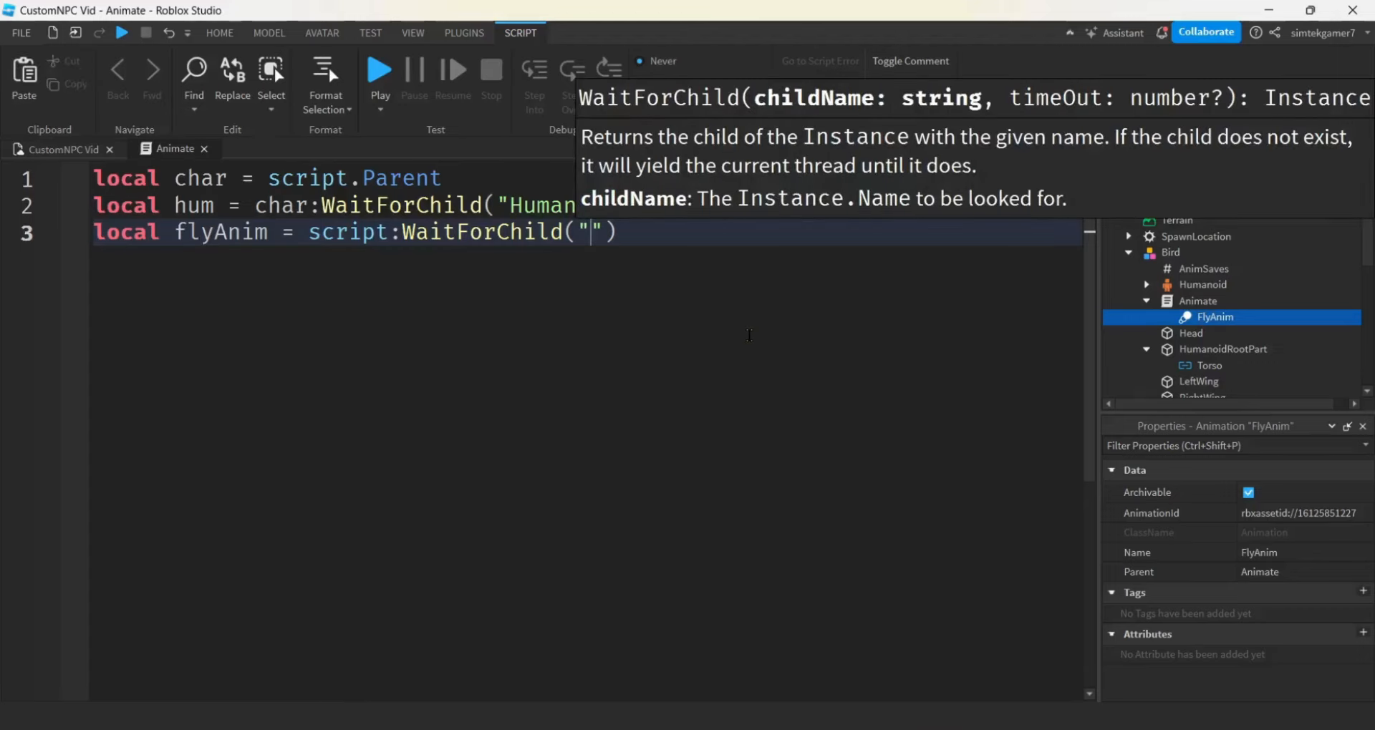
type("F")
key("Tab")
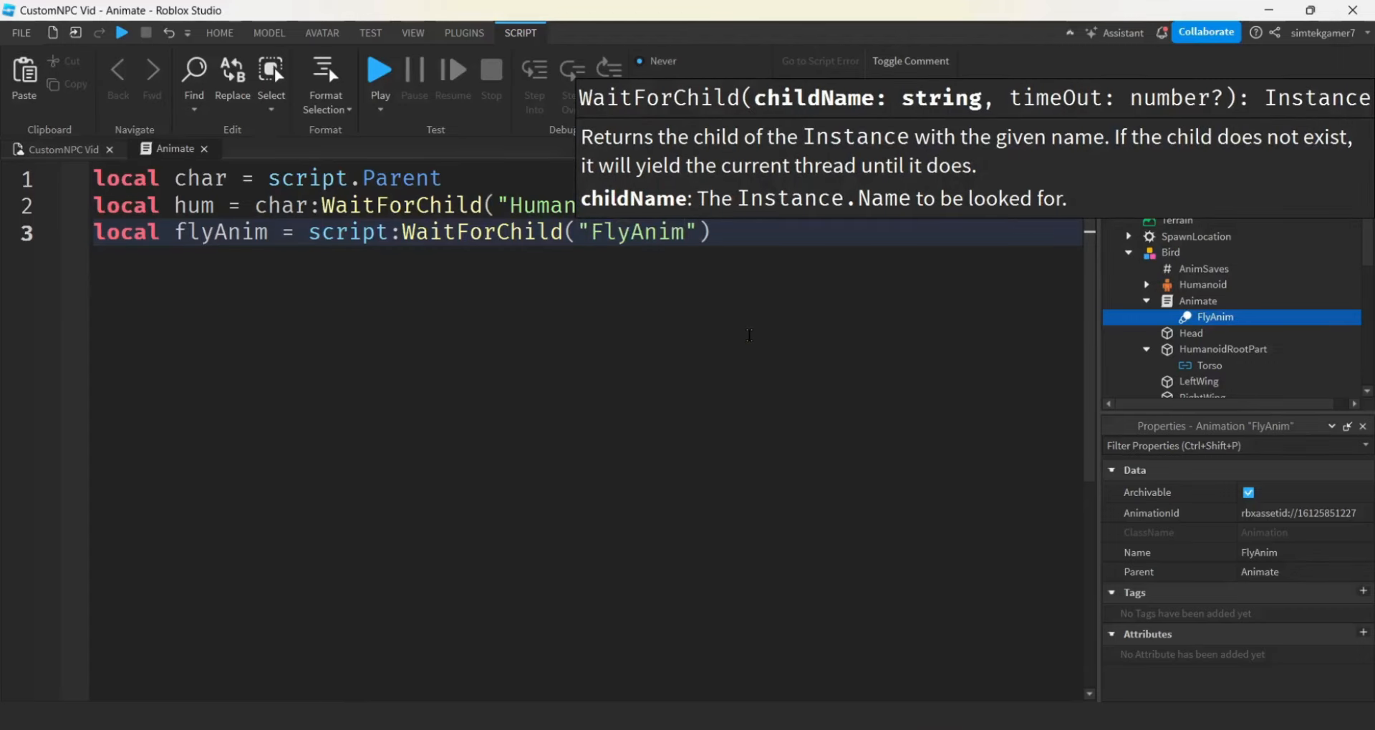
Add a fourth line declaring local flyAnimTrack = hum.Animator:LoadAnimation(flyAnim).
key("End")
key("Return")
type("local ")
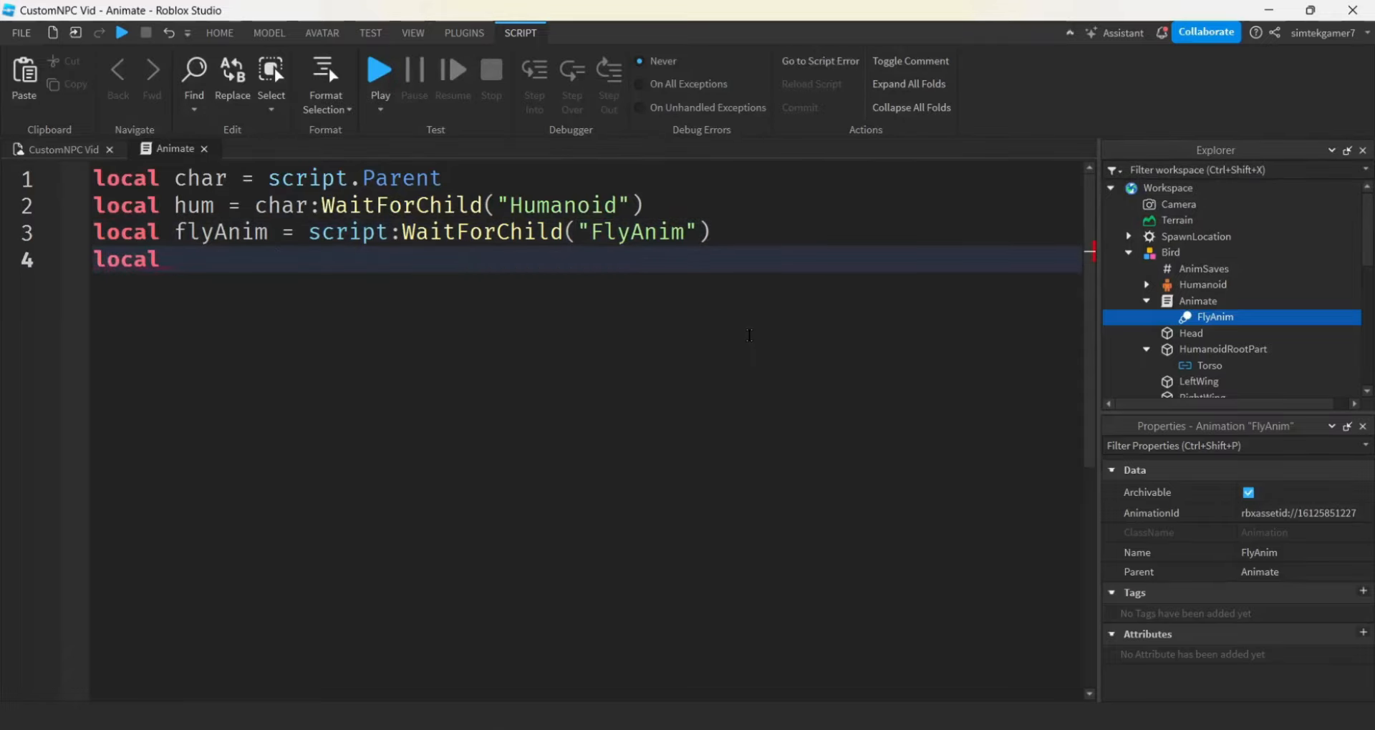
type("flyAnimTra")
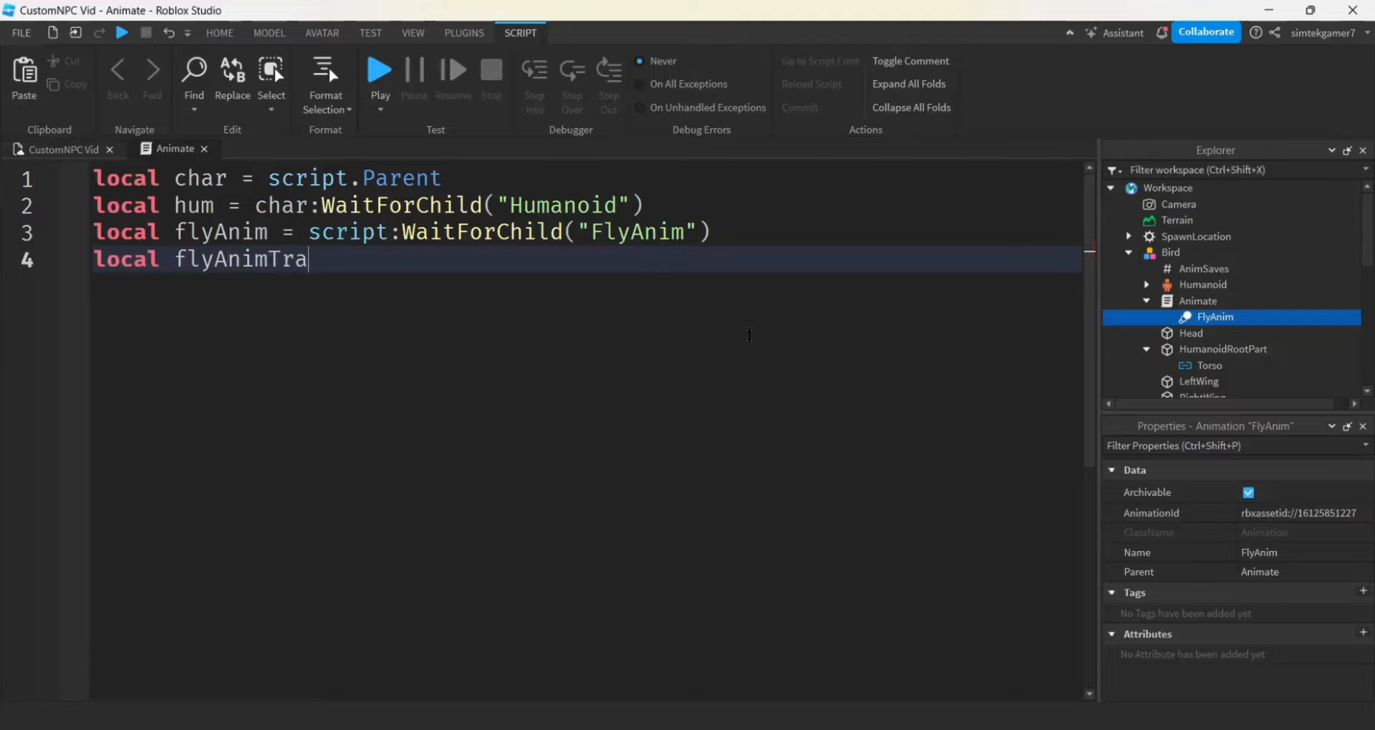
type("ck = h")
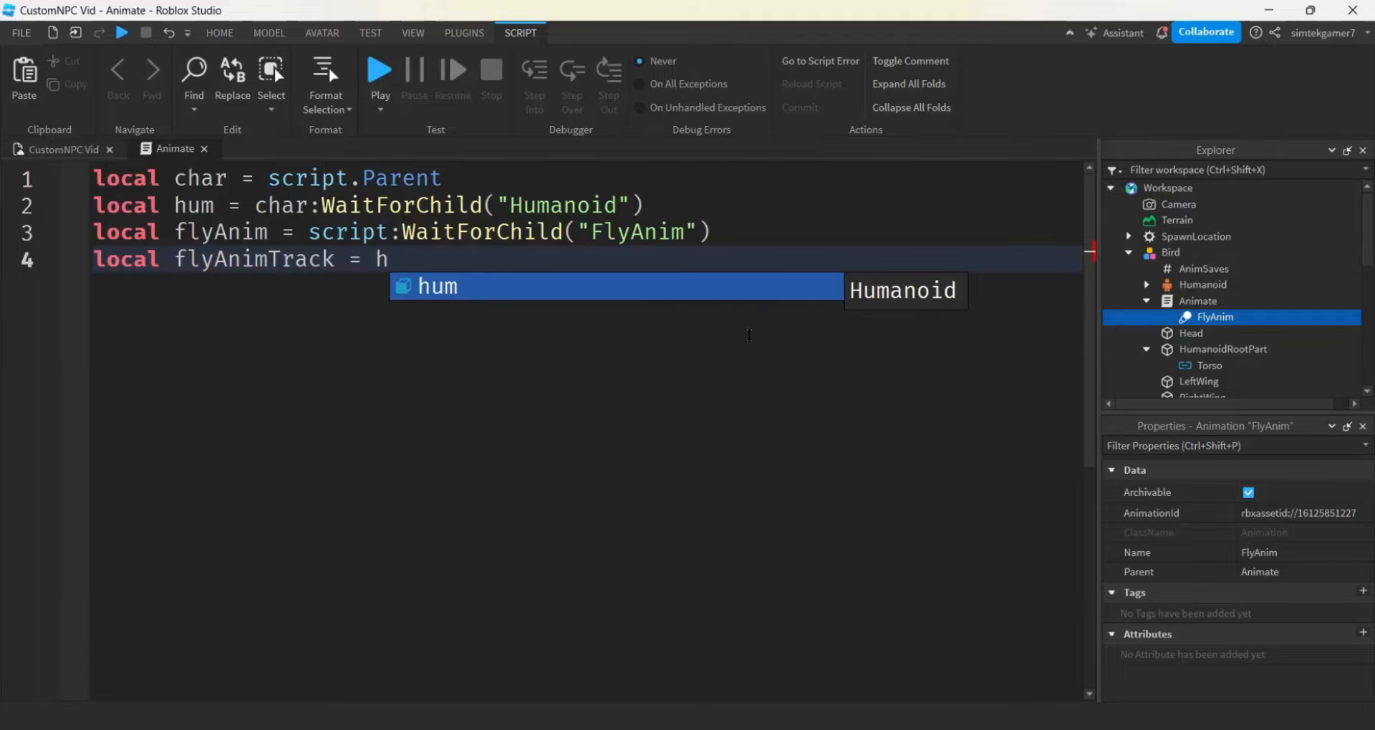
type("um.A")
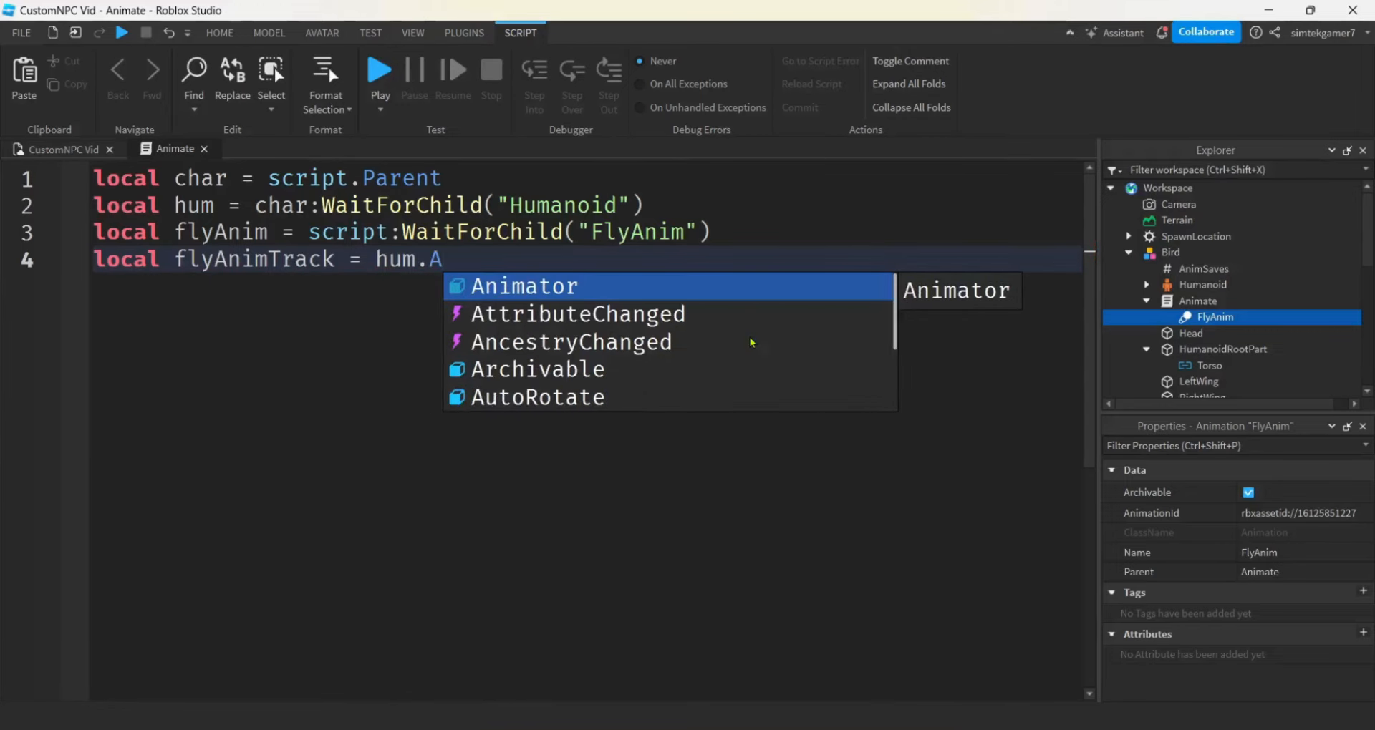
type("nimator:Lo")
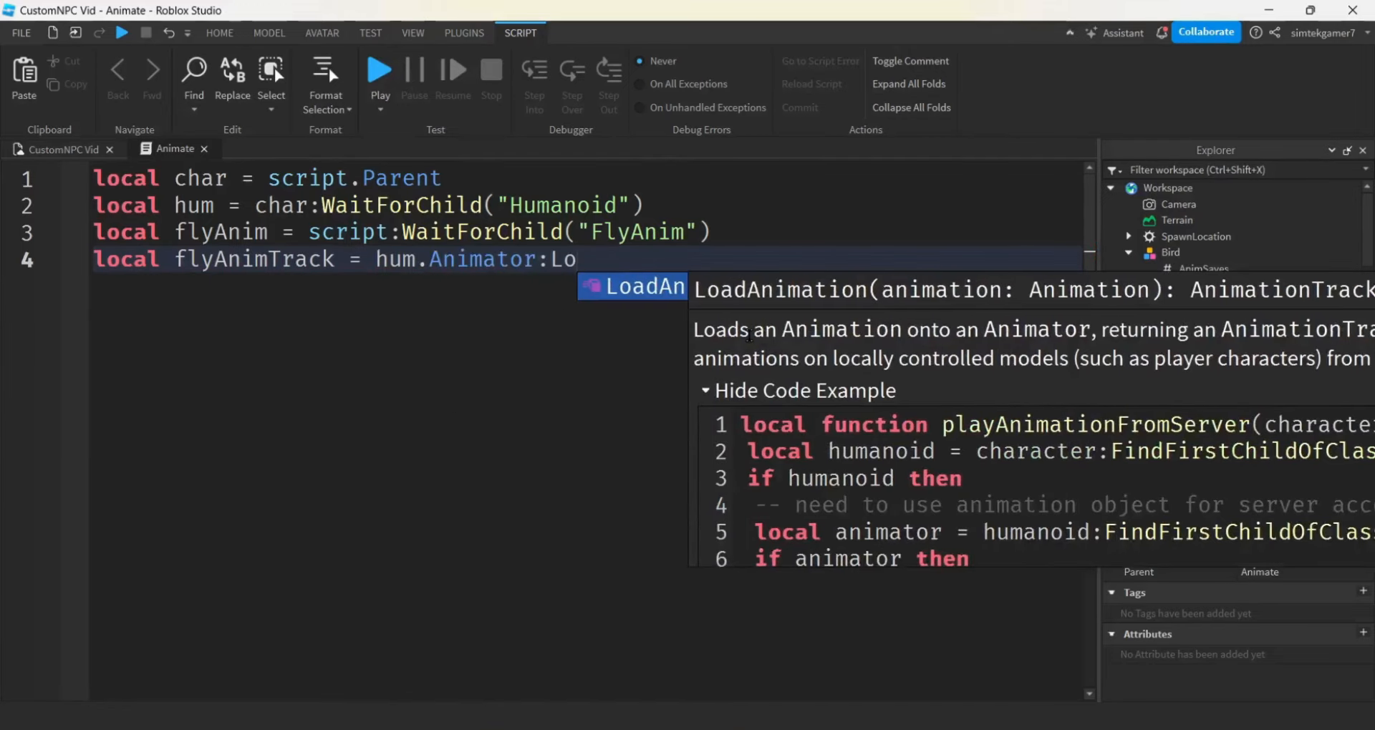
type("adAnimation()fl")
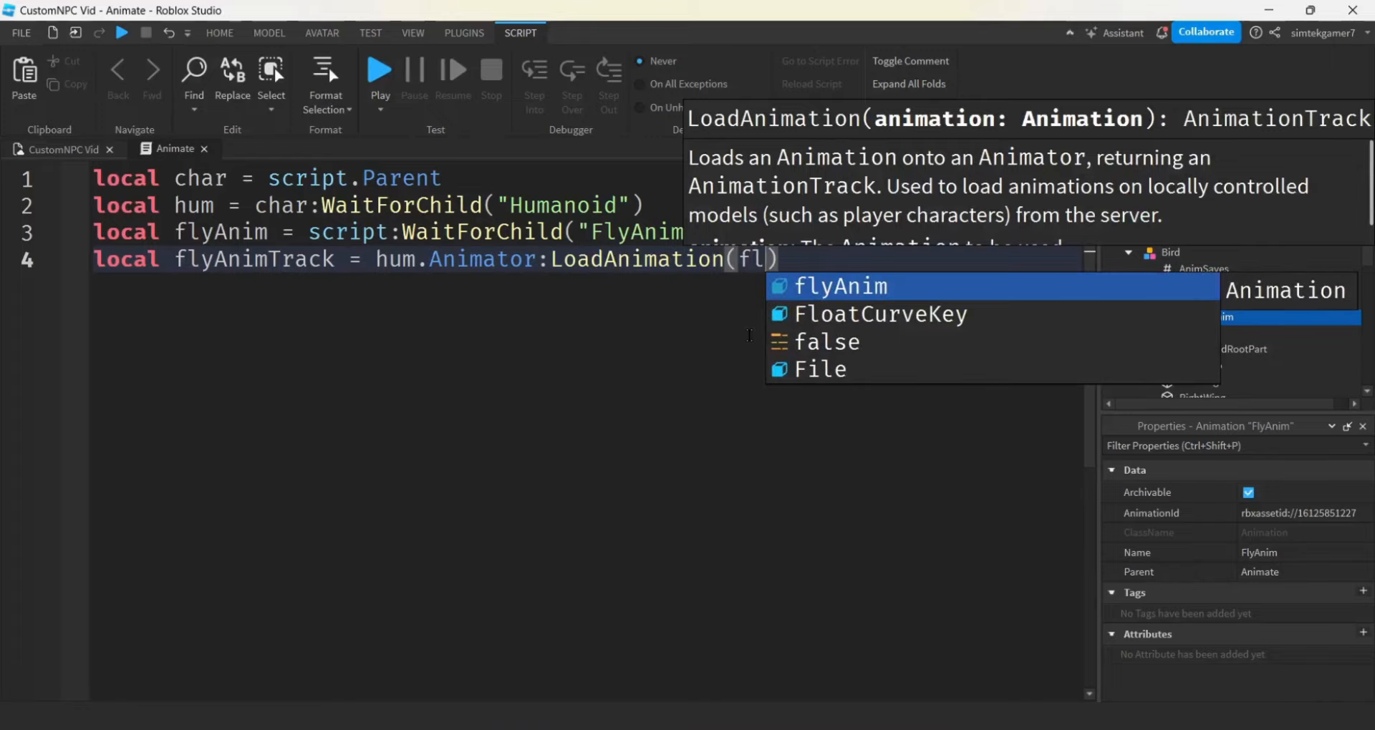
key("Tab")
type(")")
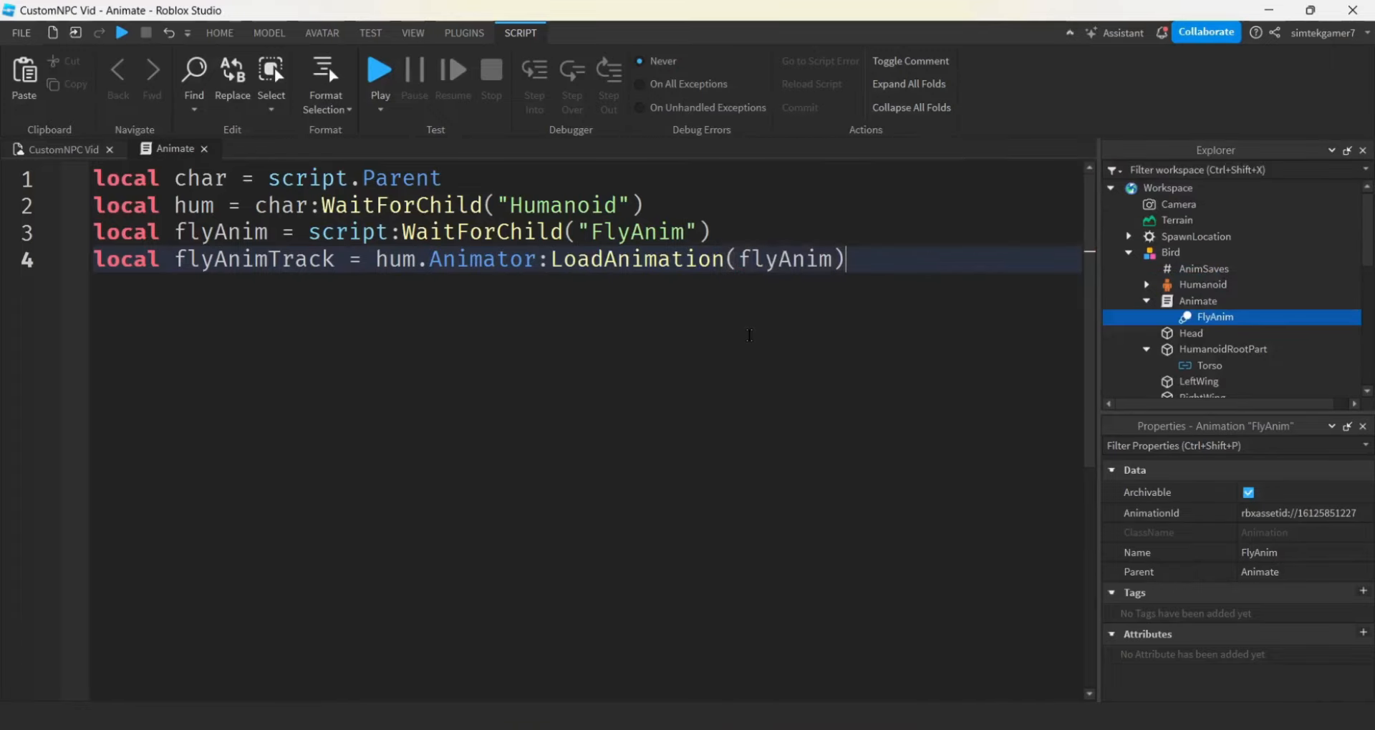
Below the declarations, connect hum.Running to an anonymous function taking a speed parameter, closed with end).
key("Return")
key("Return")
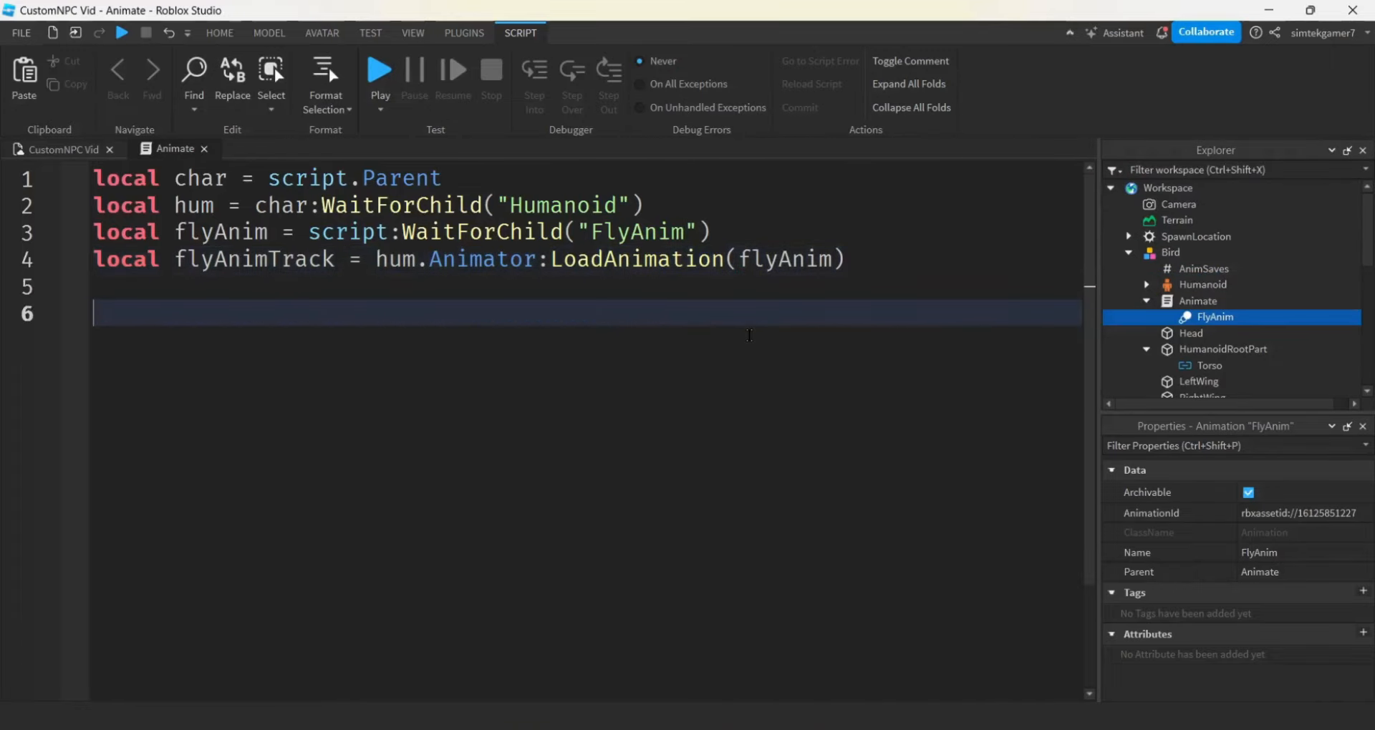
type("hum")
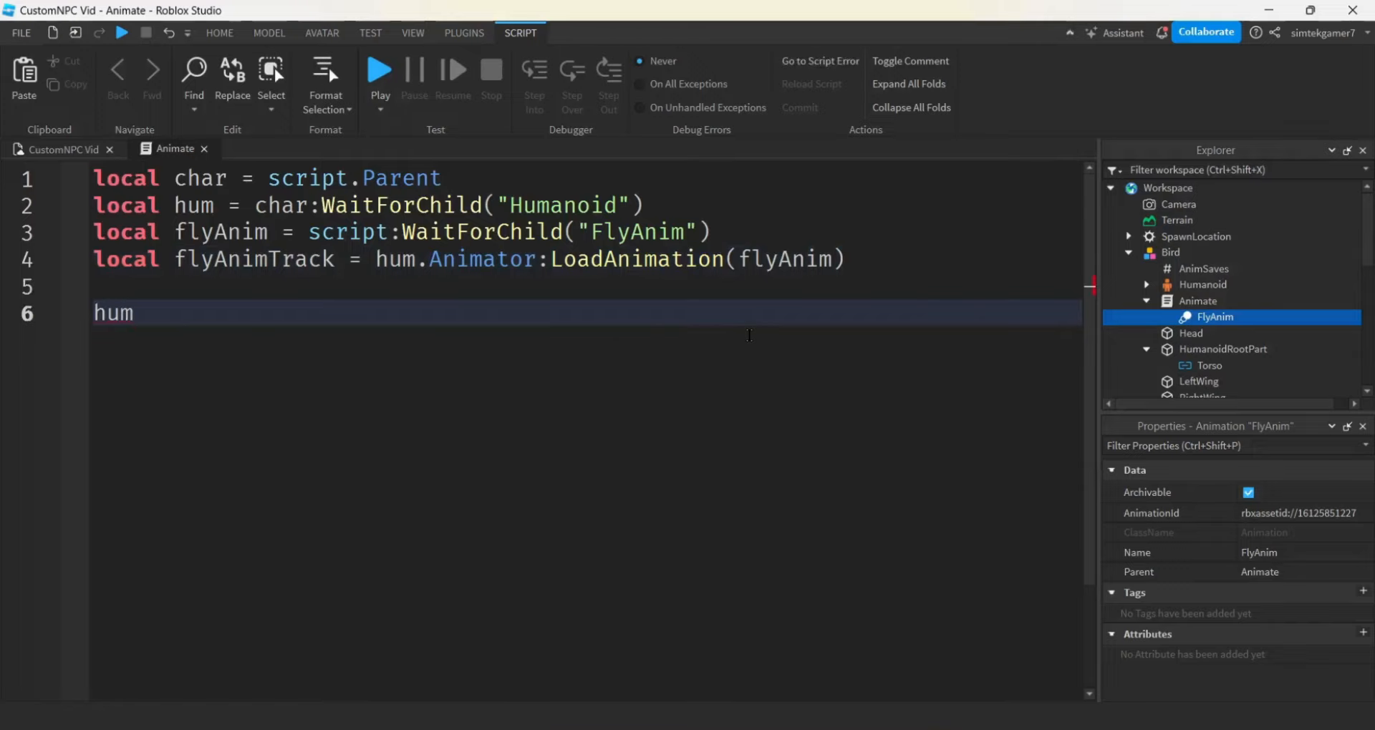
type(".R")
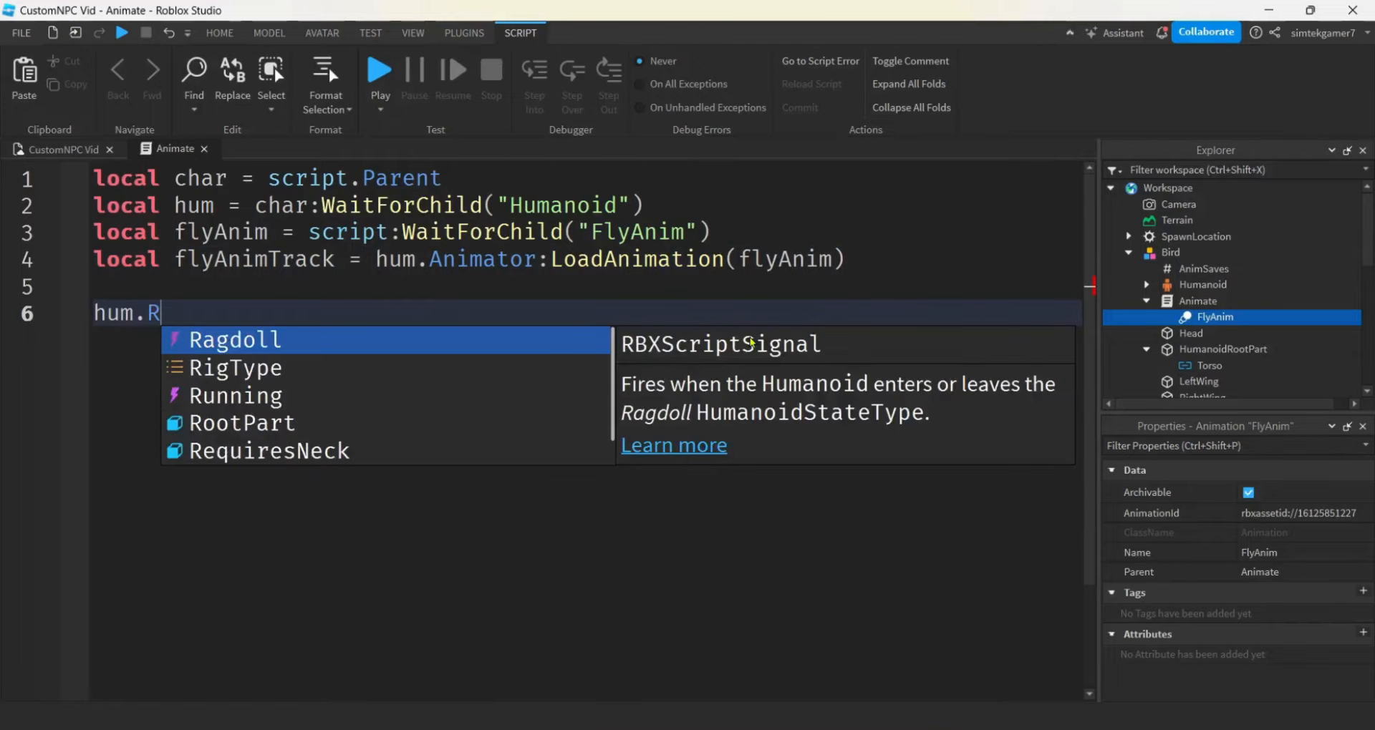
key("Down")
key("Down")
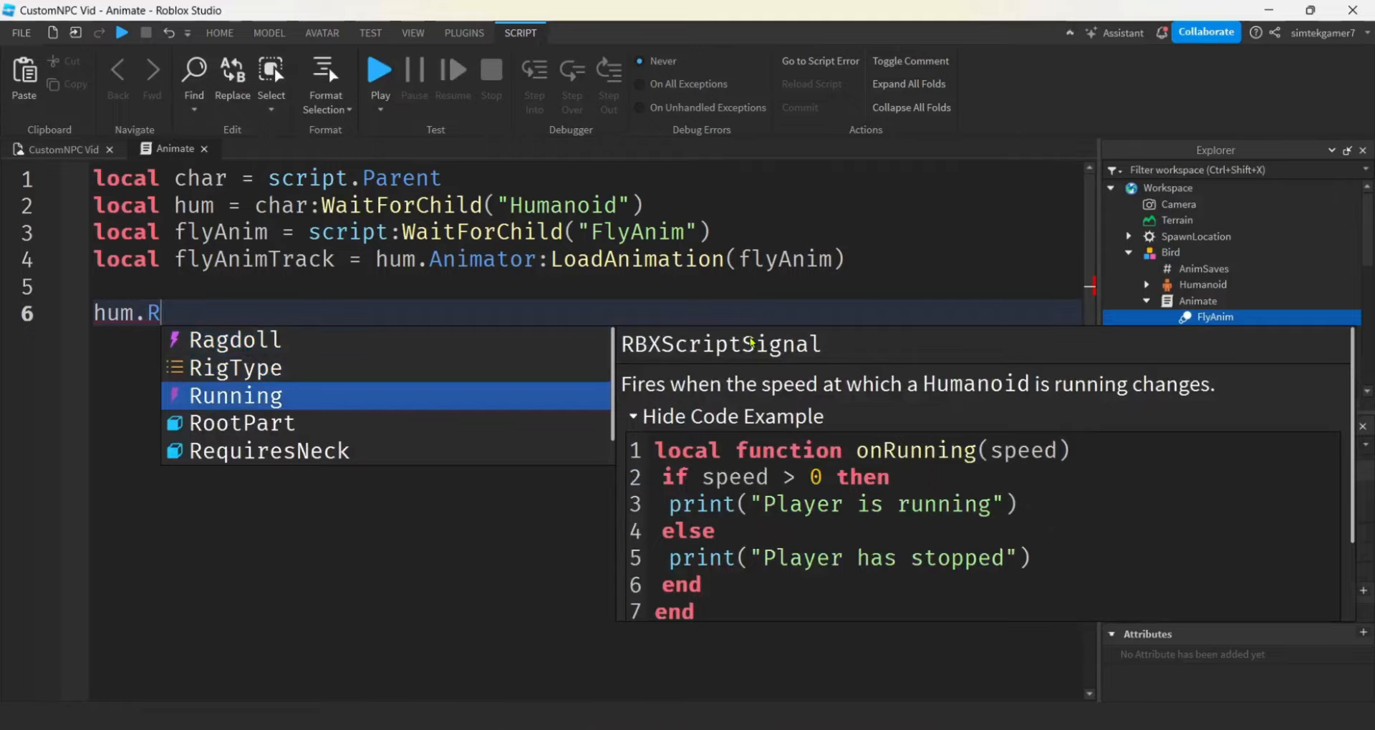
key("Tab")
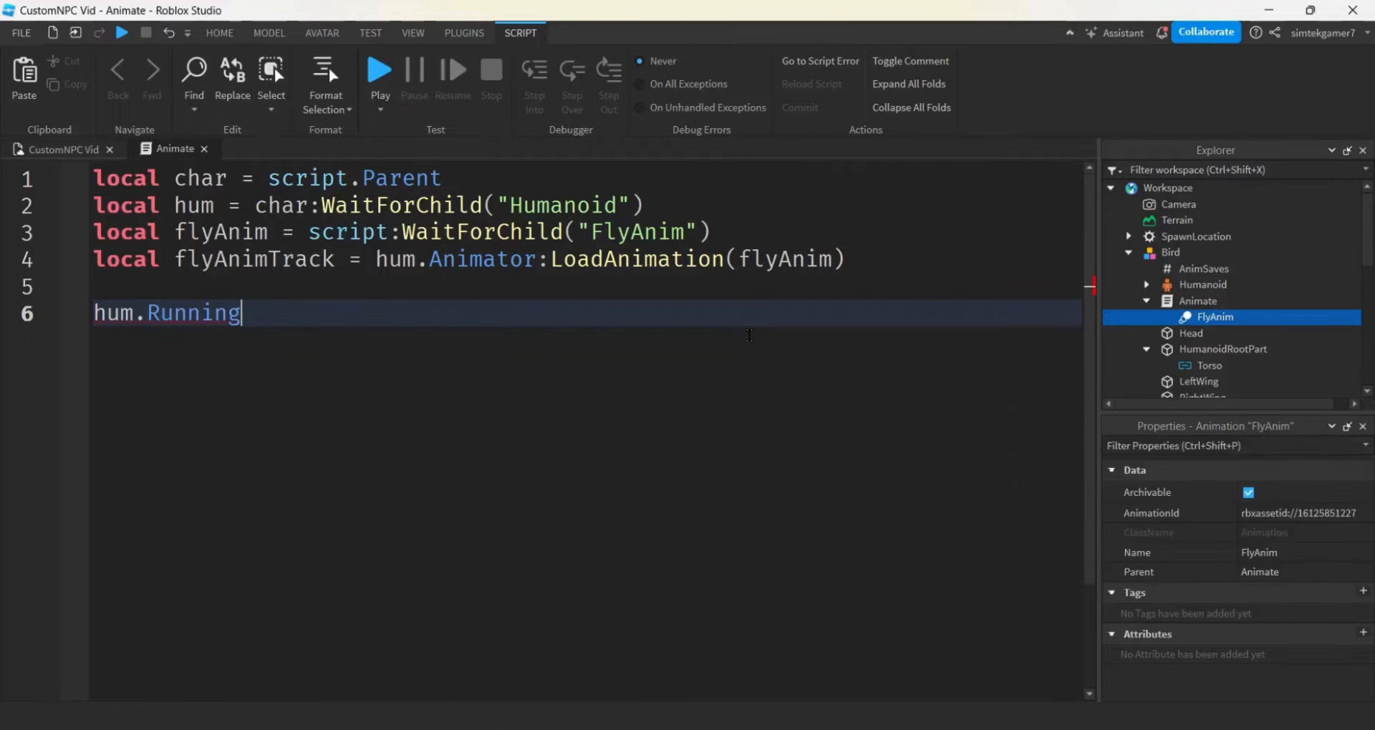
type(":")
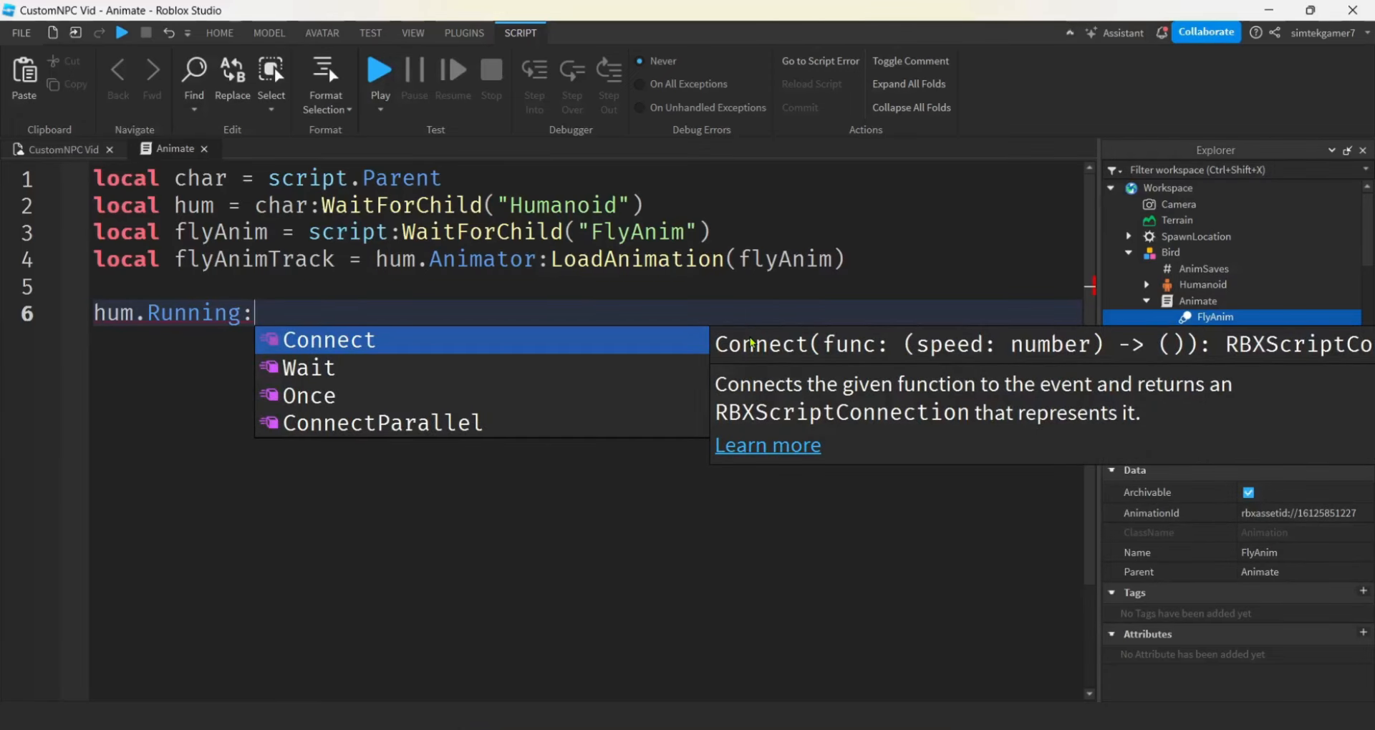
key("Tab")
type("function(")
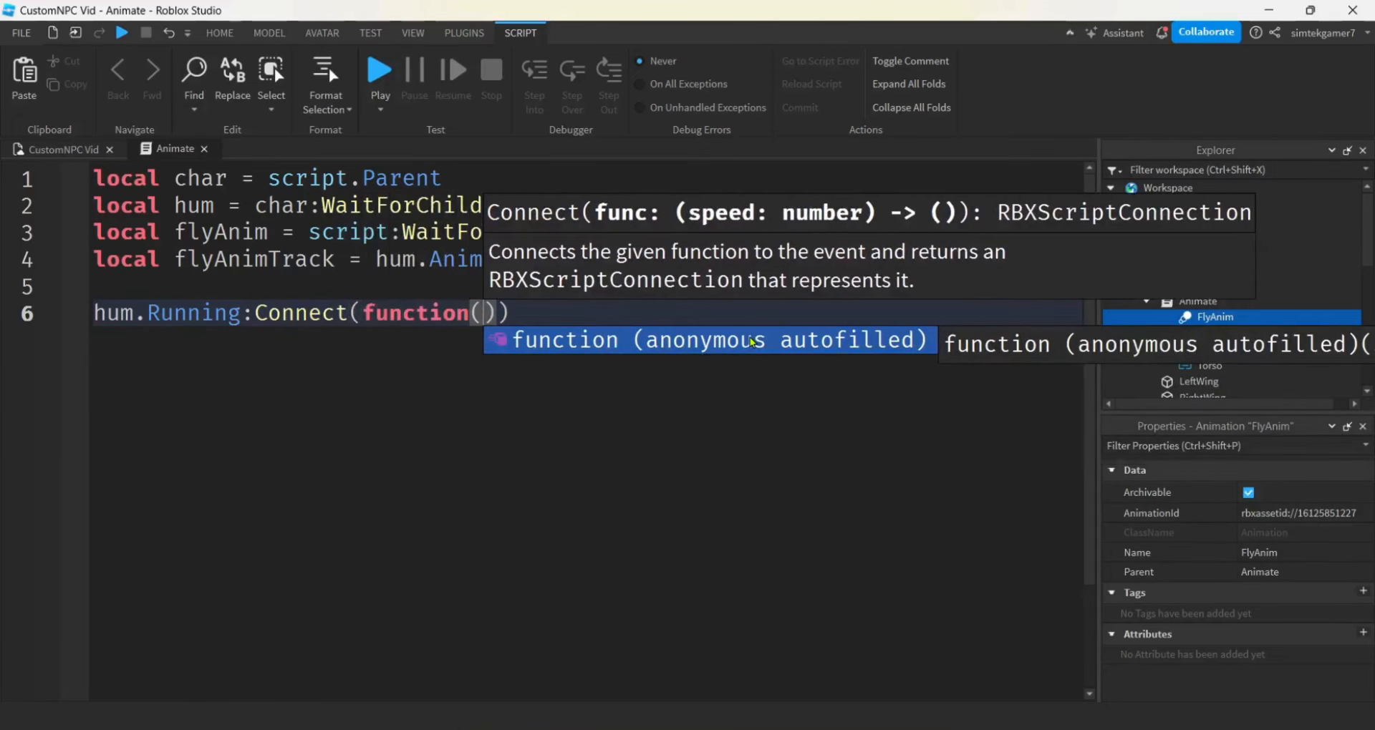
type("sp")
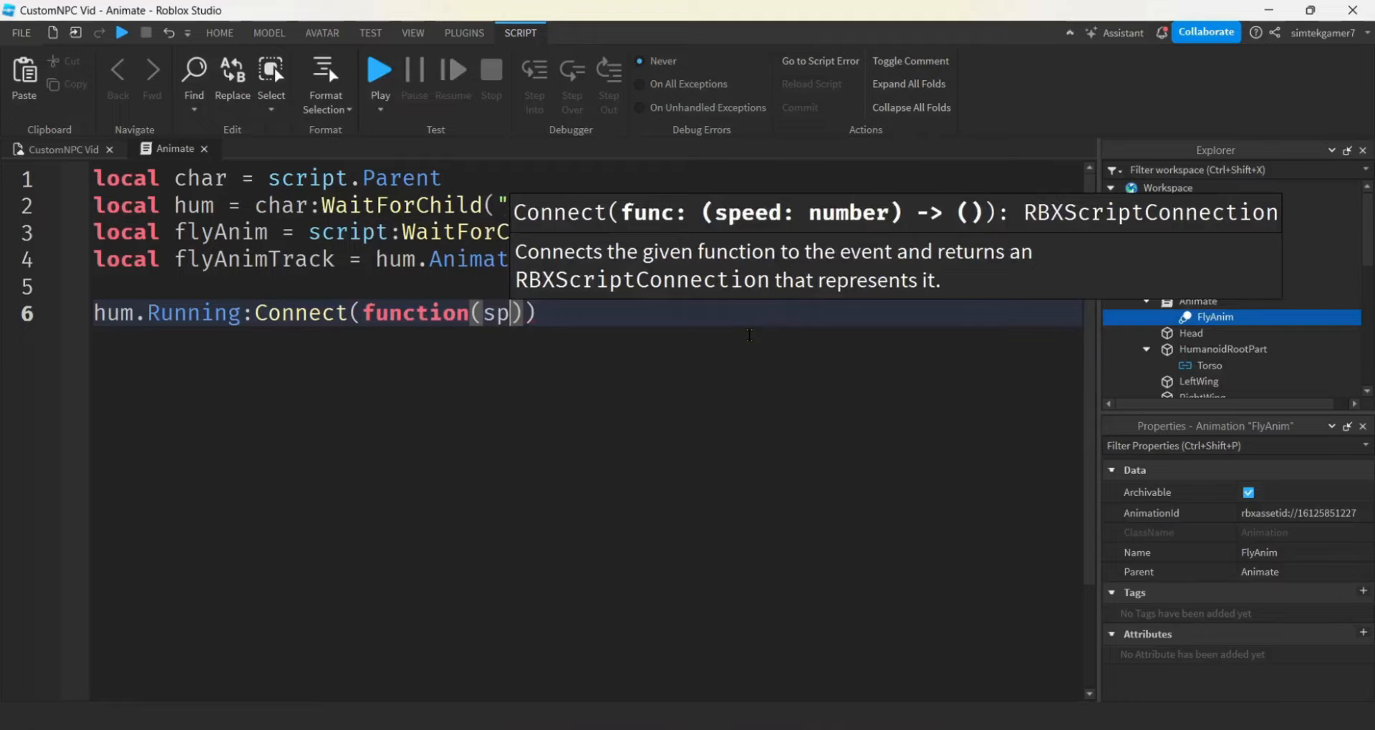
type("eed)")
key("Return")
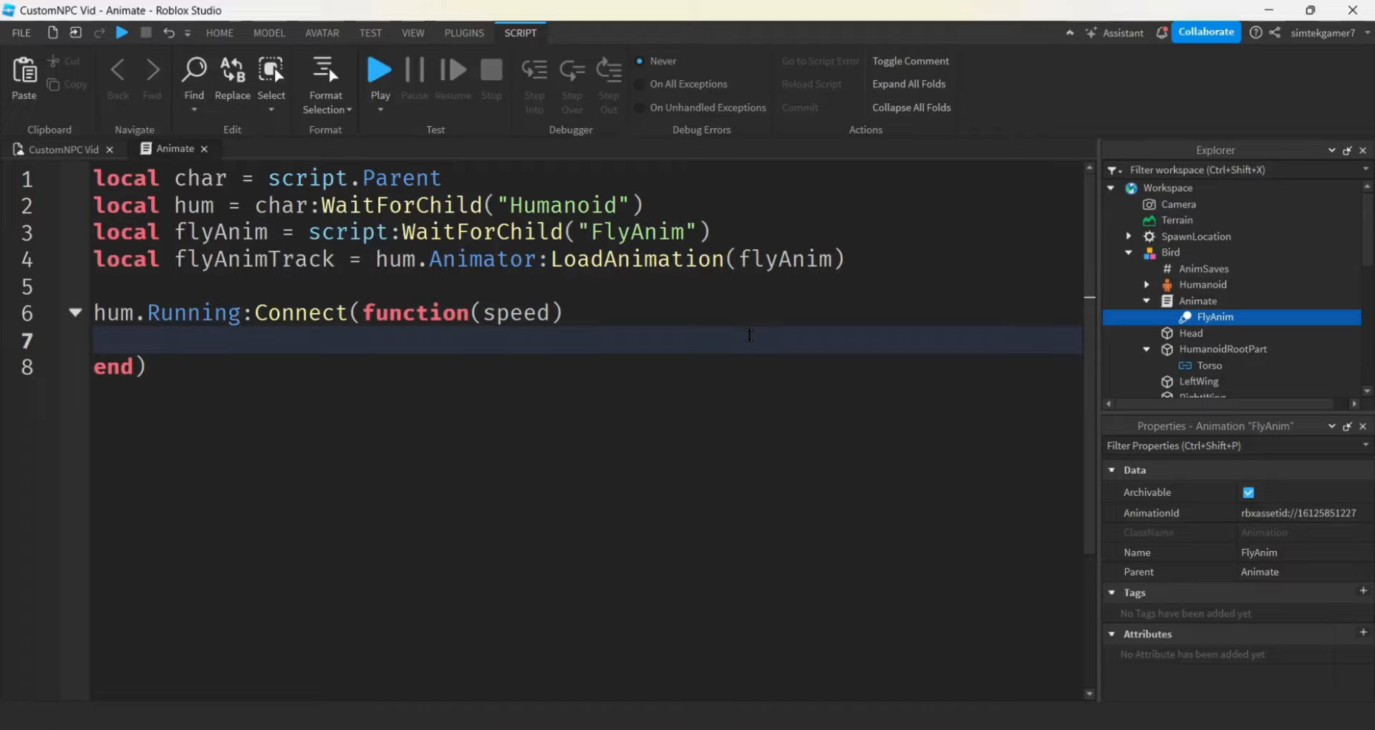
Inside the Running handler, write the condition if speed > 0 then.
type("if sp")
key("Down")
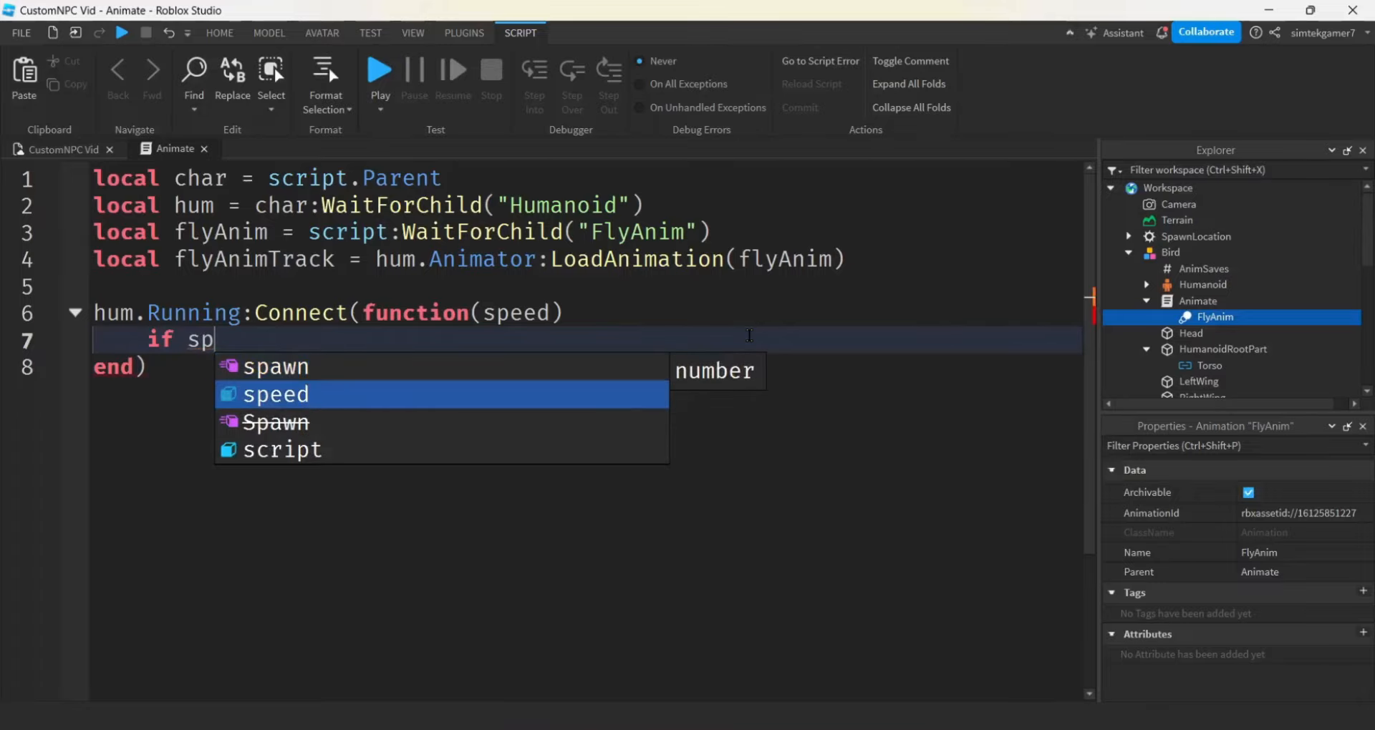
key("Tab")
type("> 0 te")
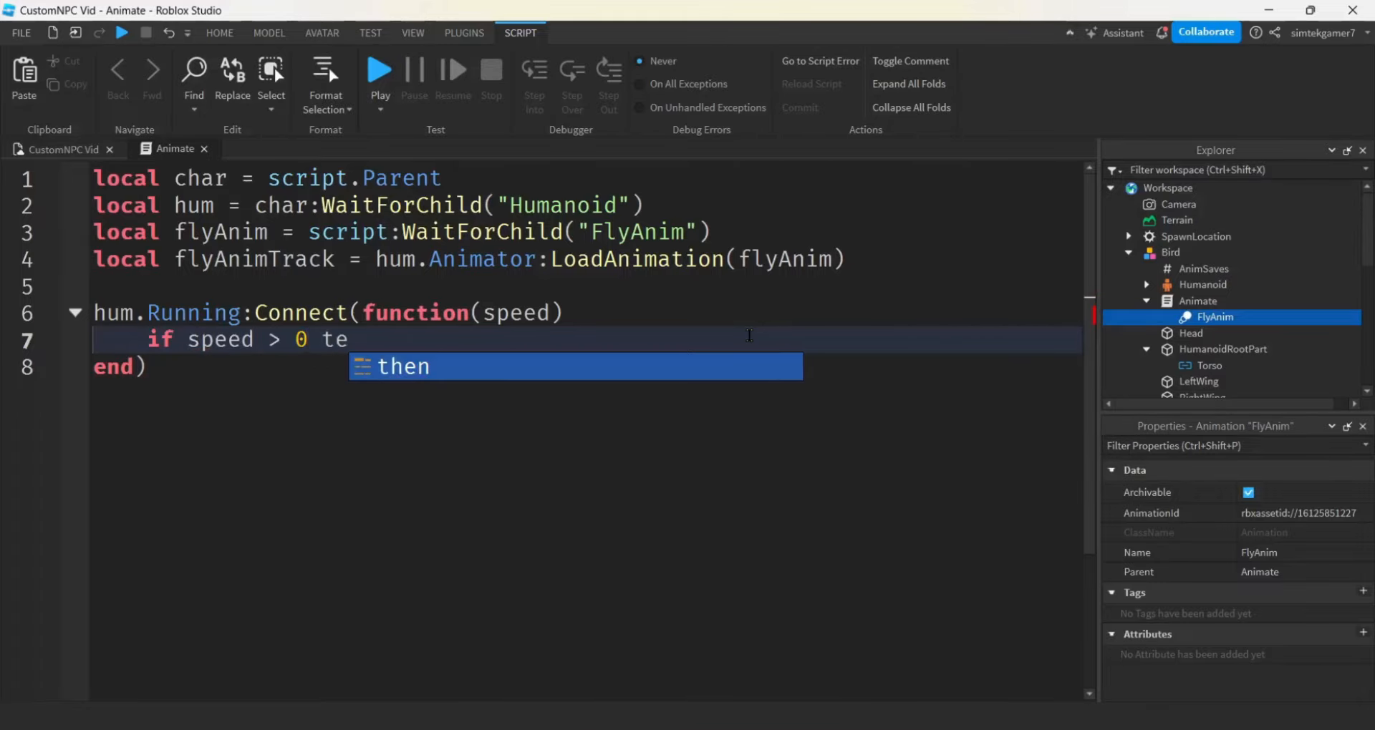
key("BackSpace")
type("h")
key("Tab")
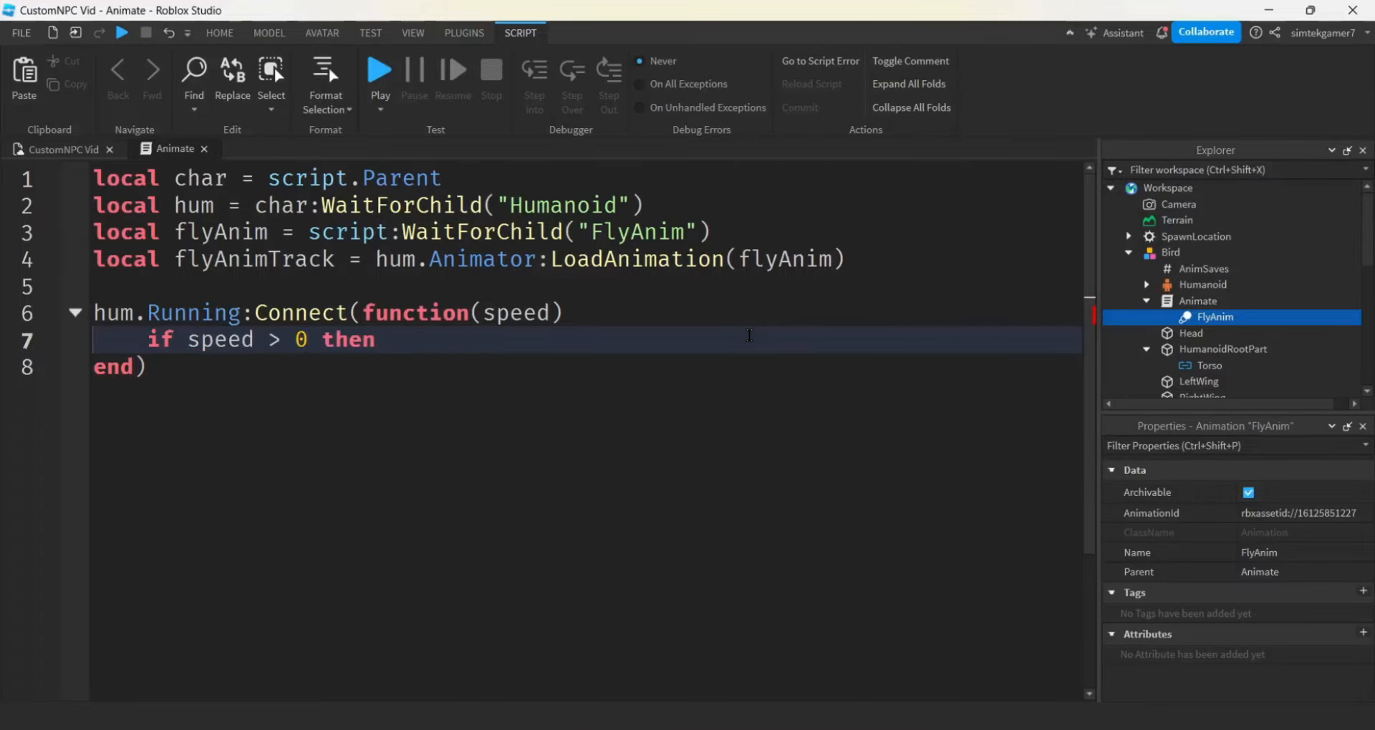
Nest an if not flyAnimTrack.IsPlaying then block inside the speed check.
key("Return")
type("if not ")
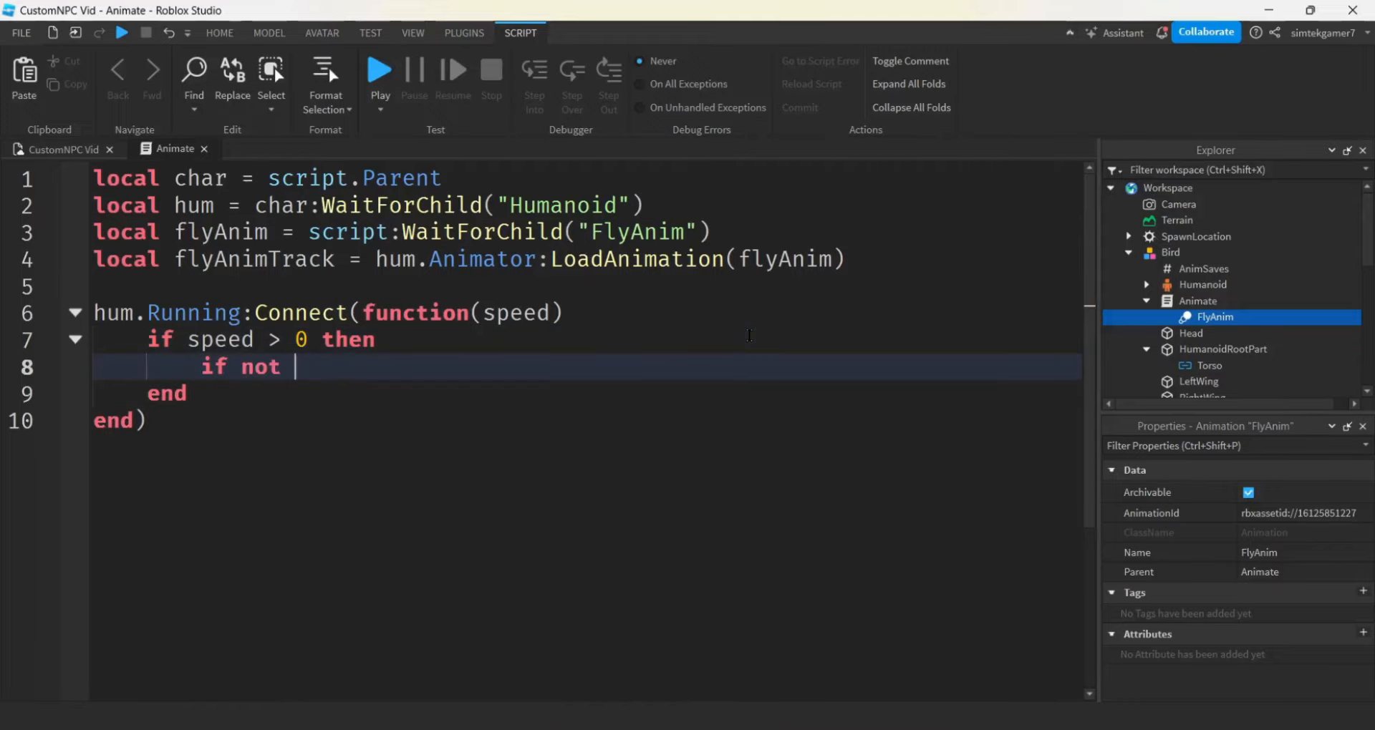
type("f")
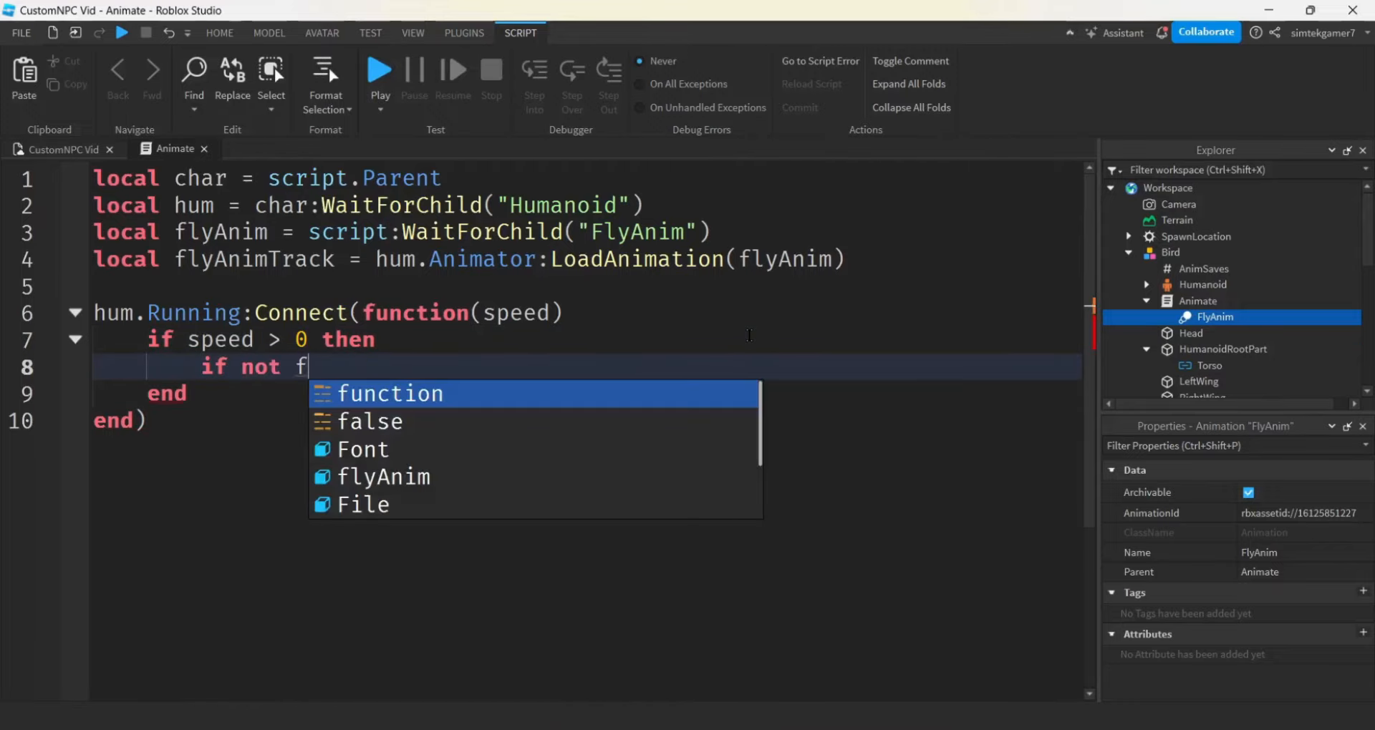
type("l")
key("Down")
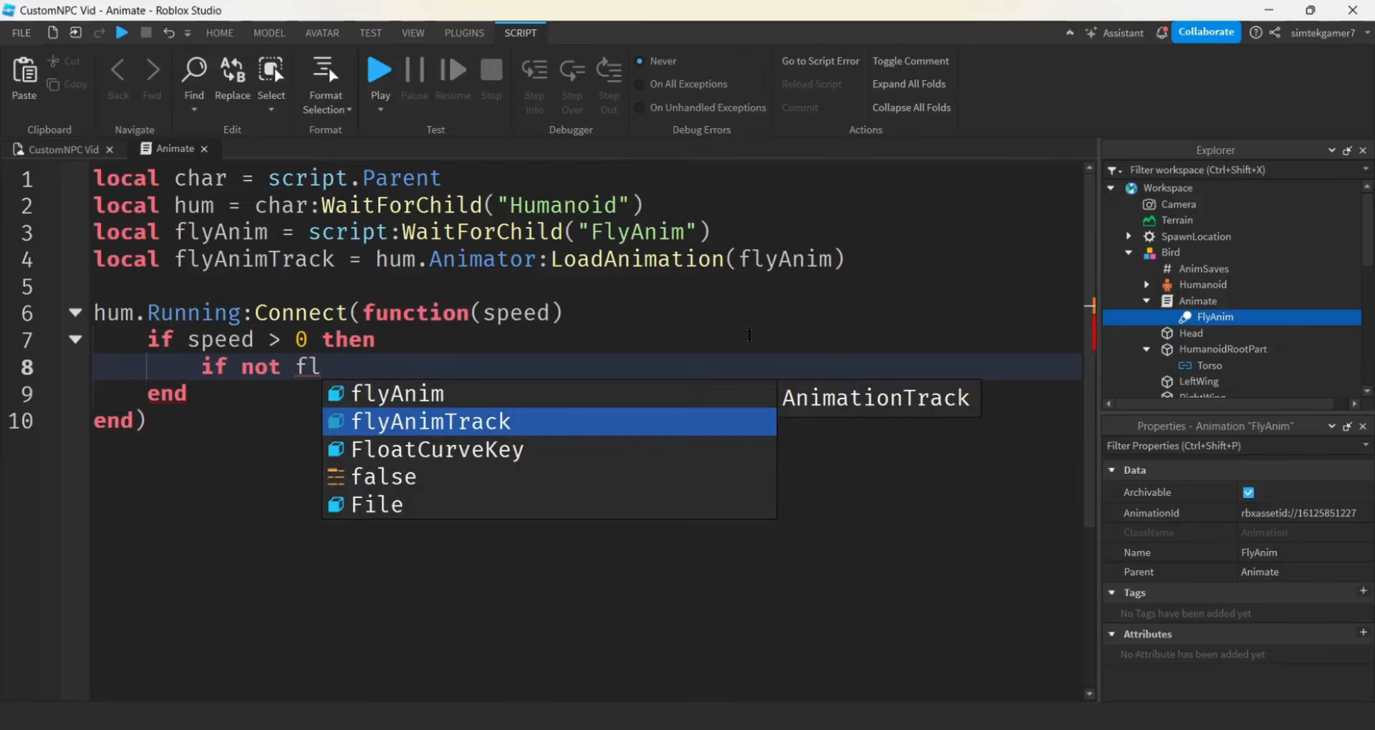
key("Tab")
type(".Is")
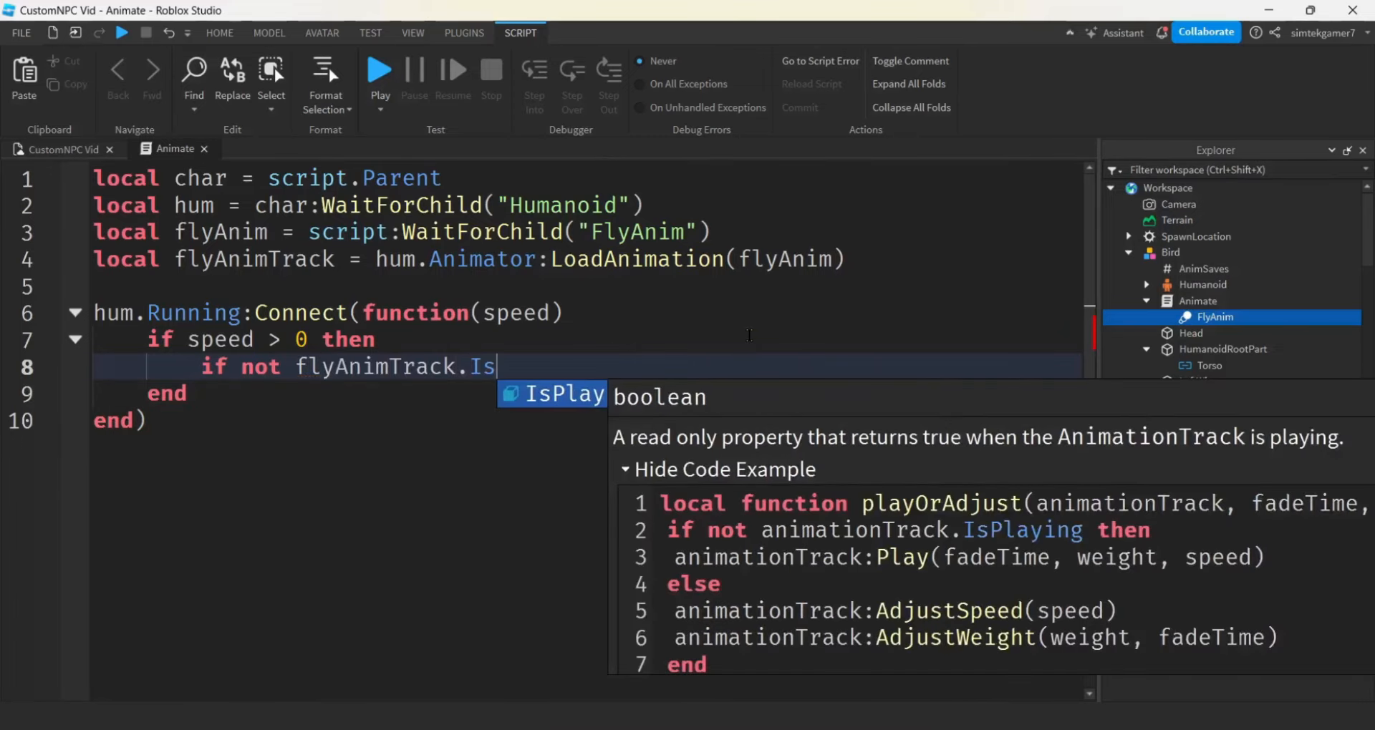
key("Tab")
type("th")
key("Tab")
key("Return")
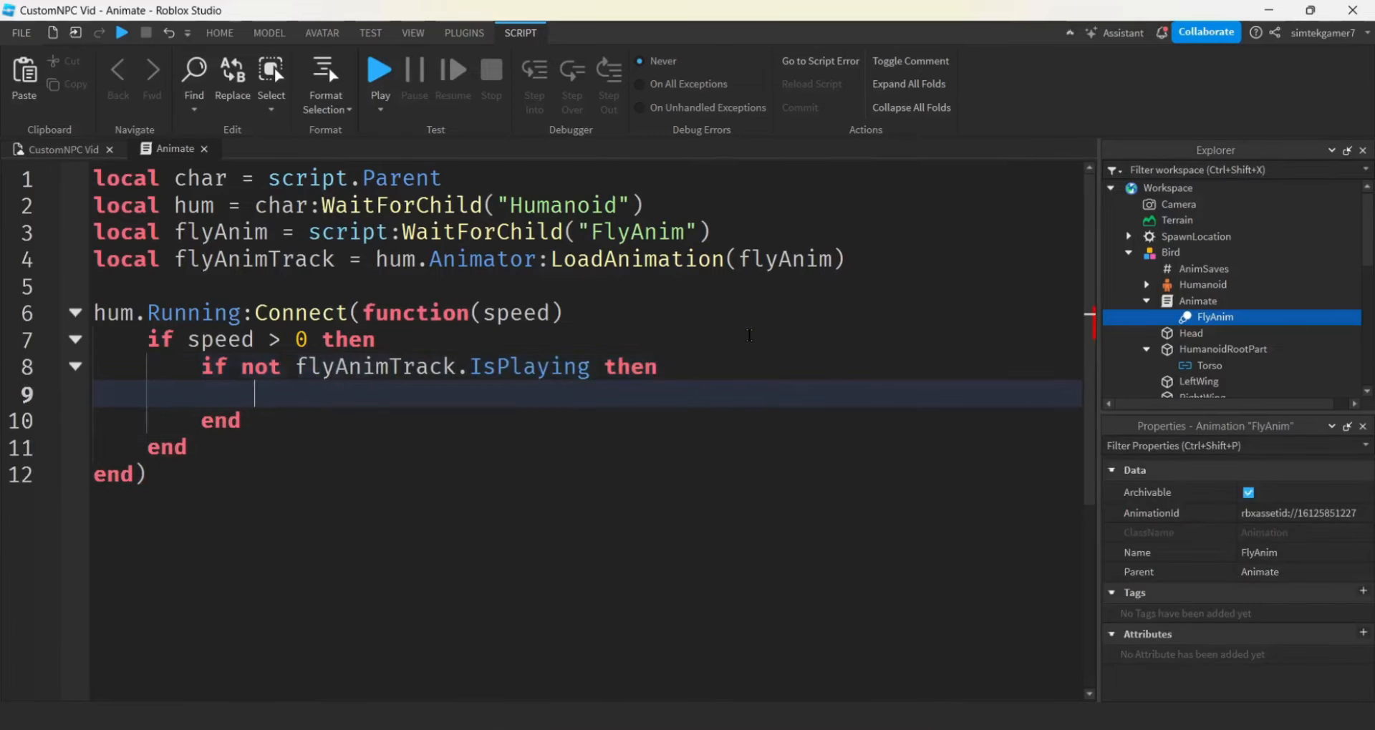
Call flyAnimTrack:Play() inside the IsPlaying check.
type("fl")
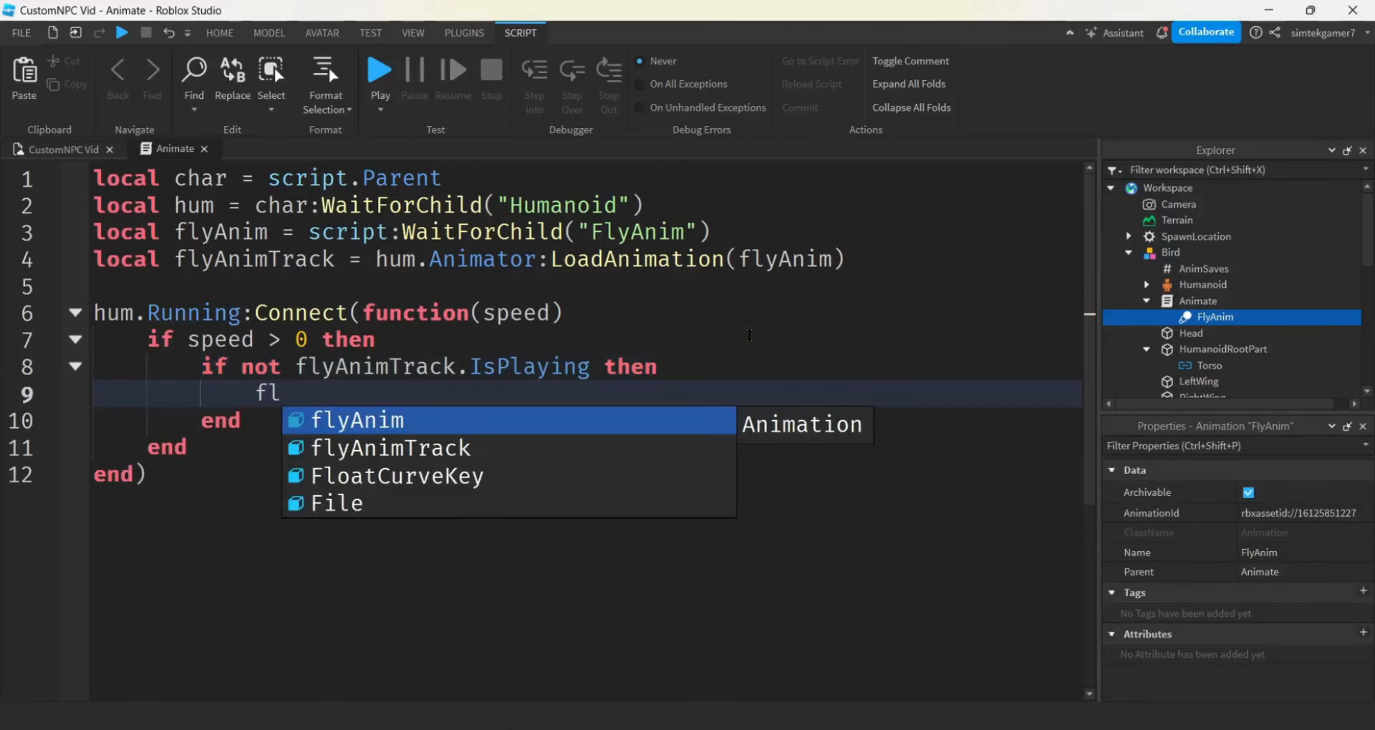
key("Down")
key("Tab")
type(":")
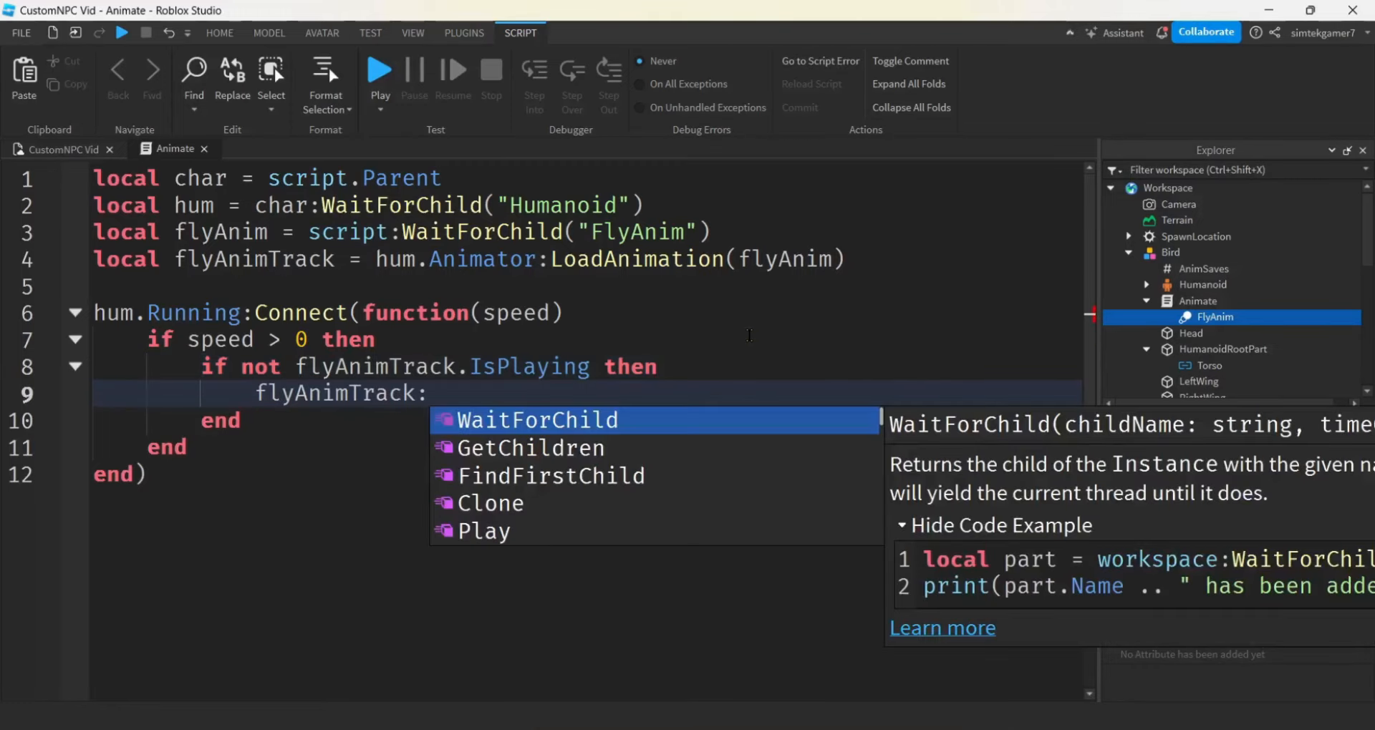
type("Pl")
key("Tab")
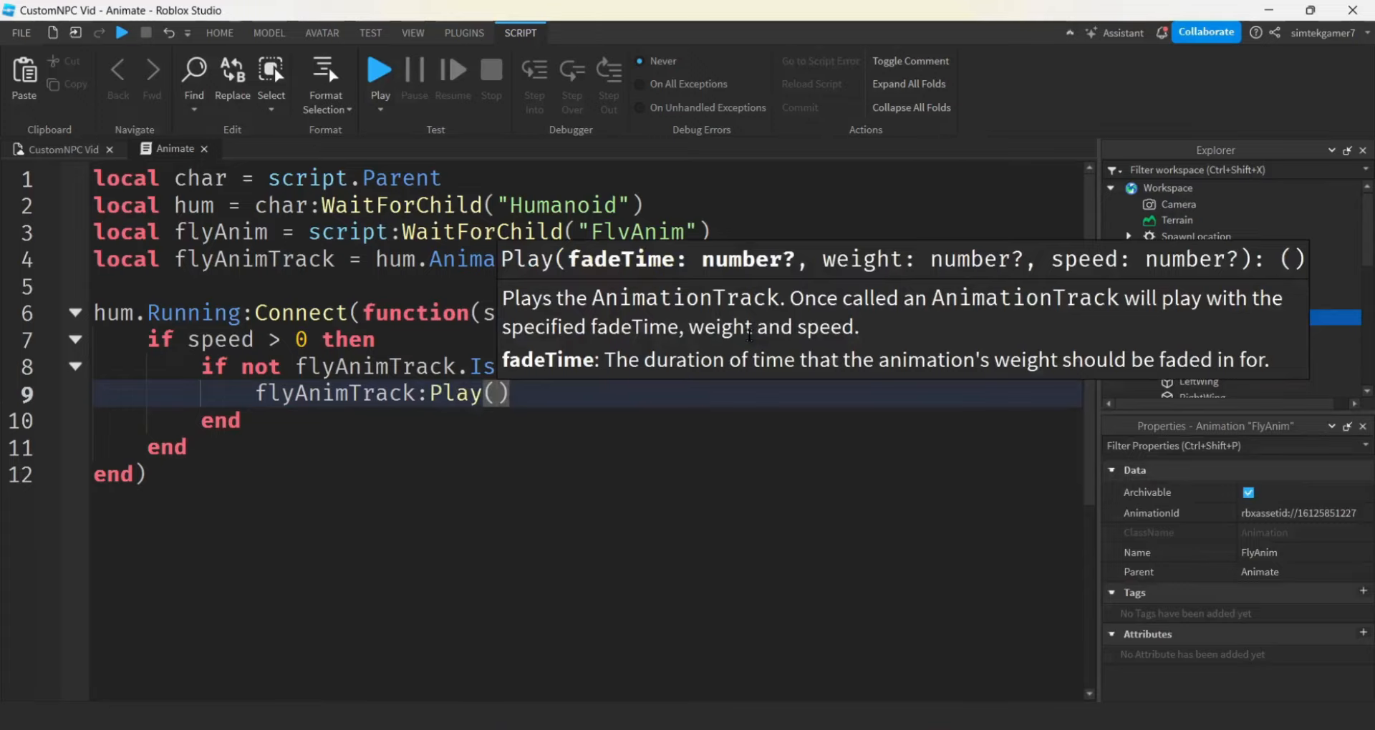
key("Right")
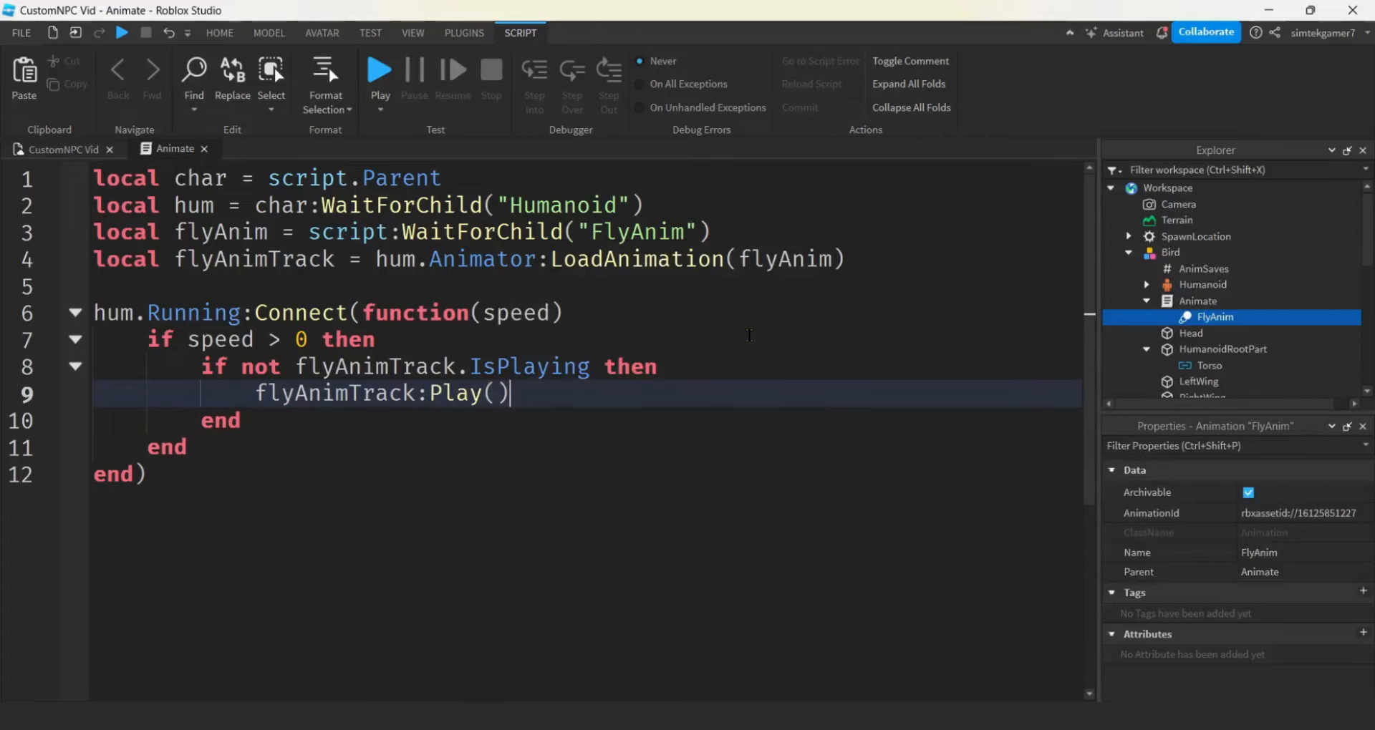
Start another statement with flyAnimTrack on a new line below the Play() call.
key("Return")
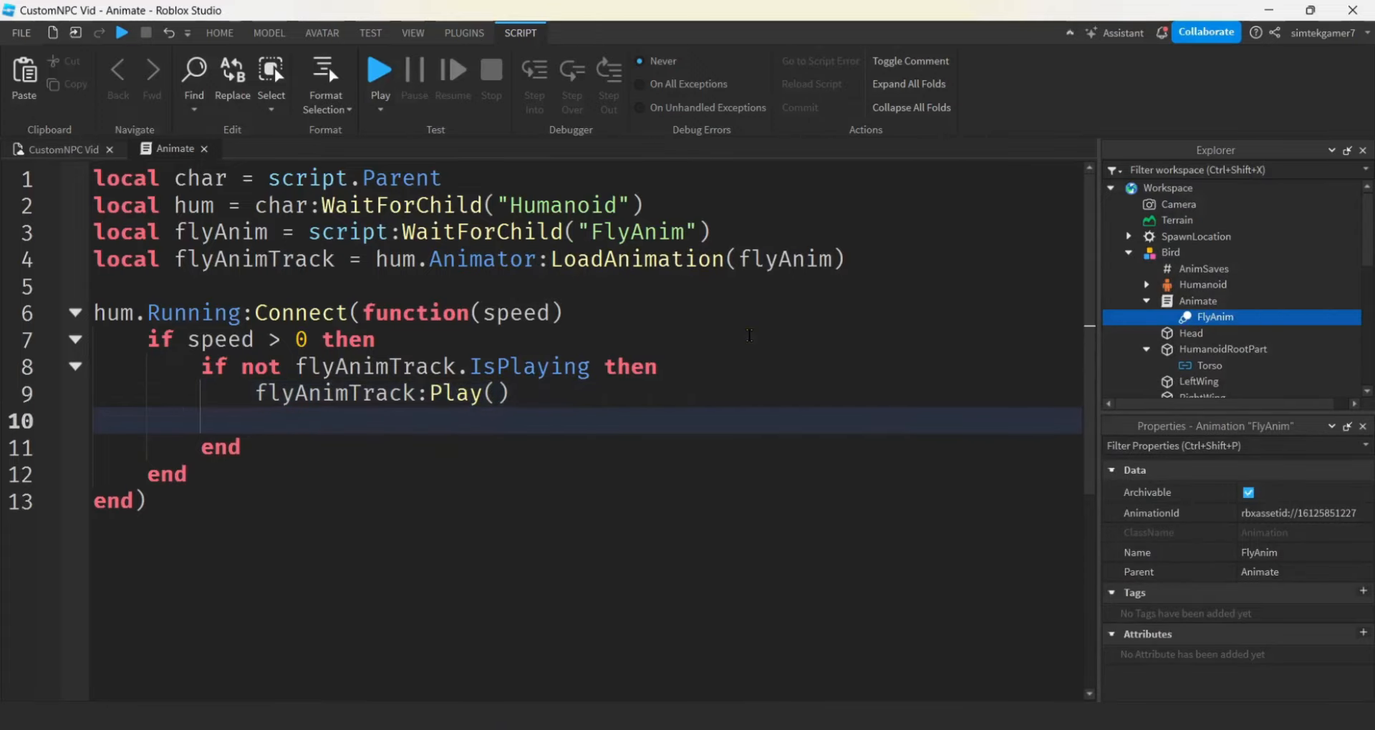
type("fl")
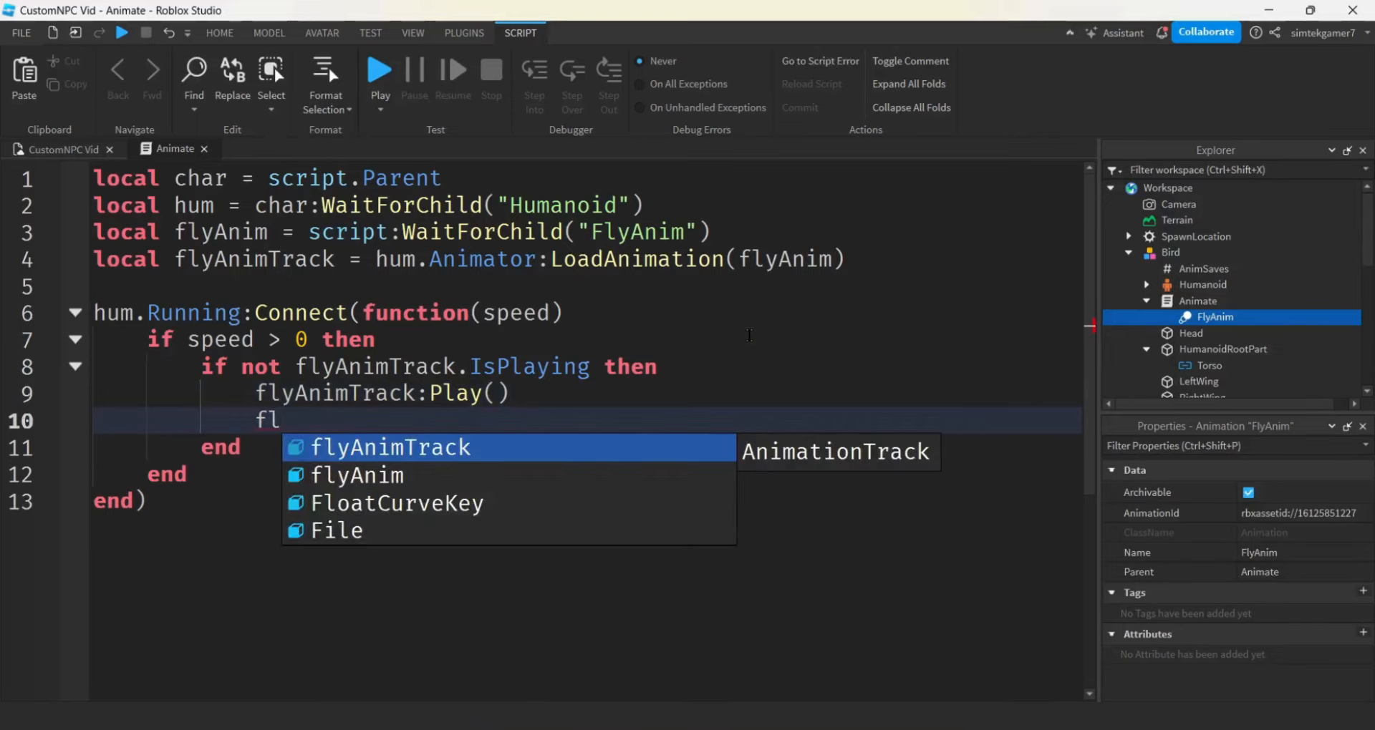
key("Tab")
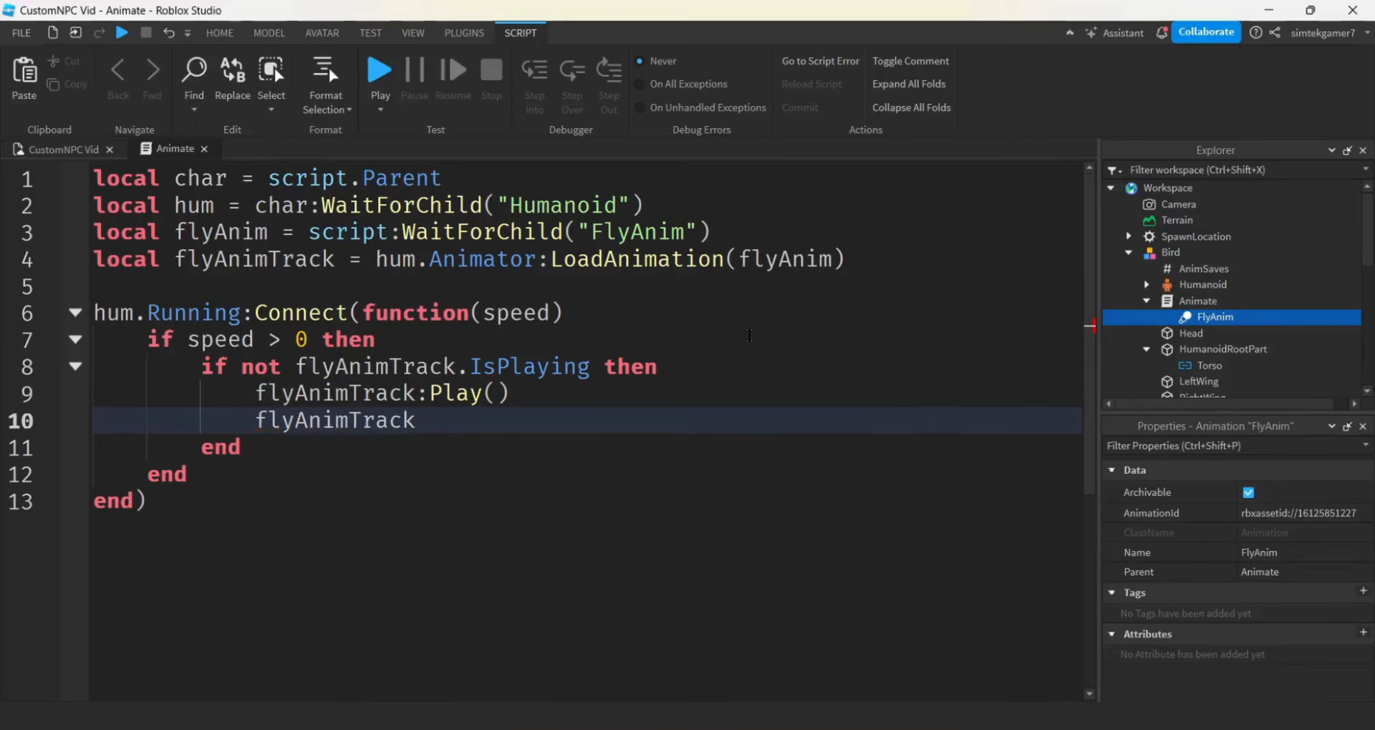
Complete line 10 of the Animate script as flyAnimTrack:AdjustSpeed(1.0).
type(":")
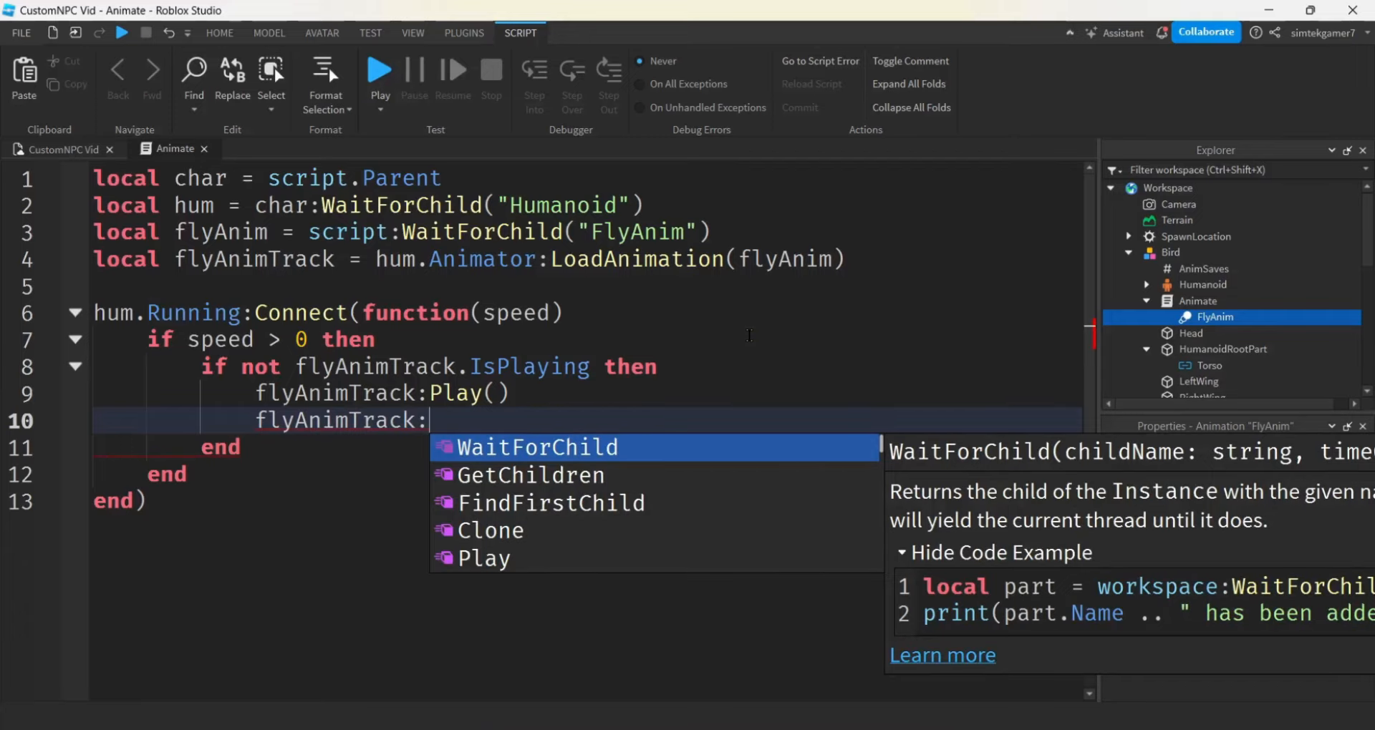
type("Ad")
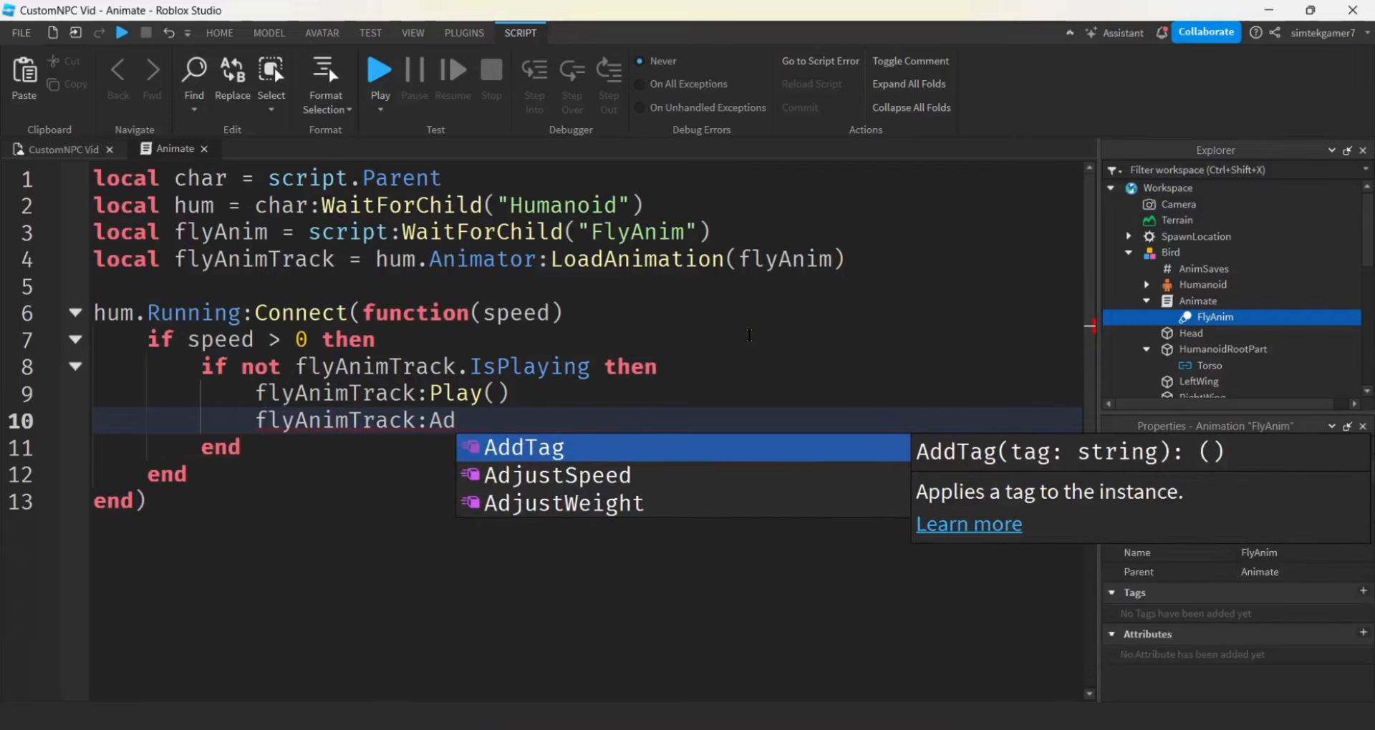
type("j")
key("Tab")
type("1.")
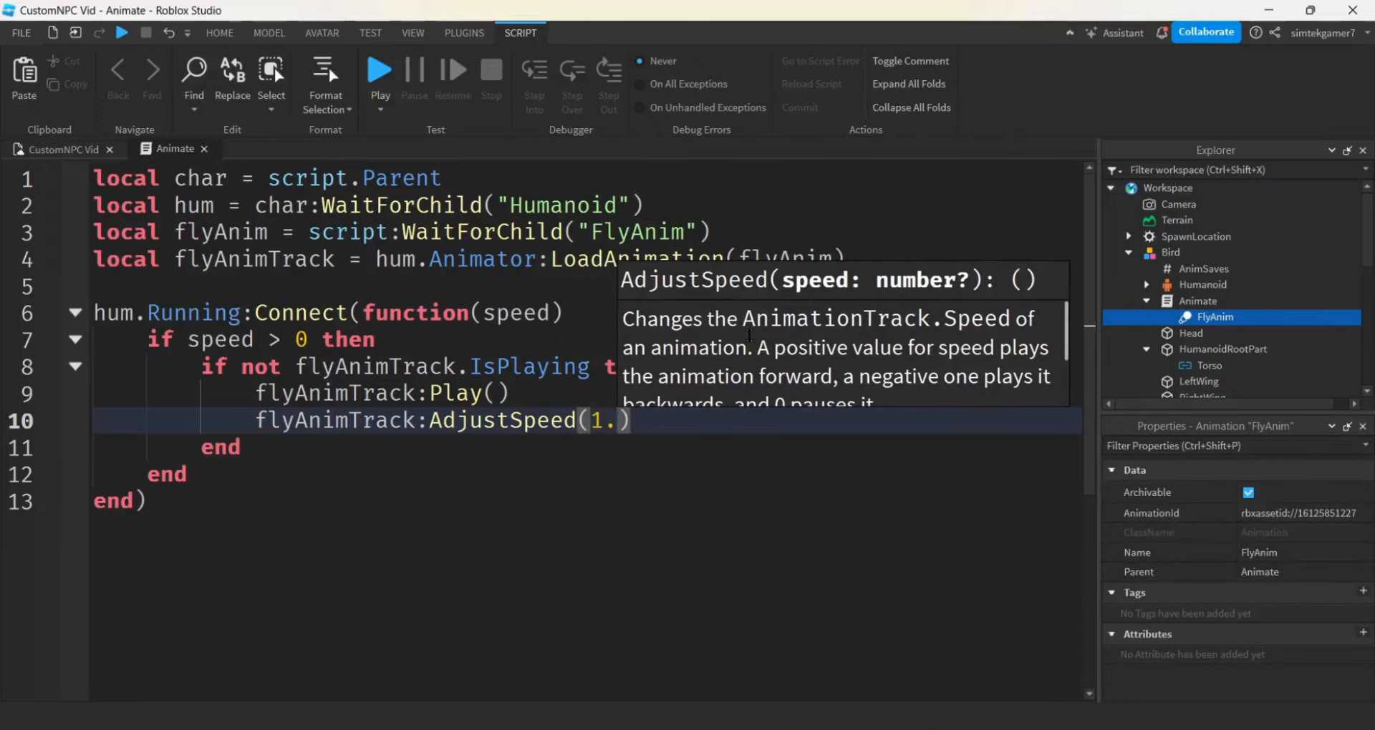
type("0")
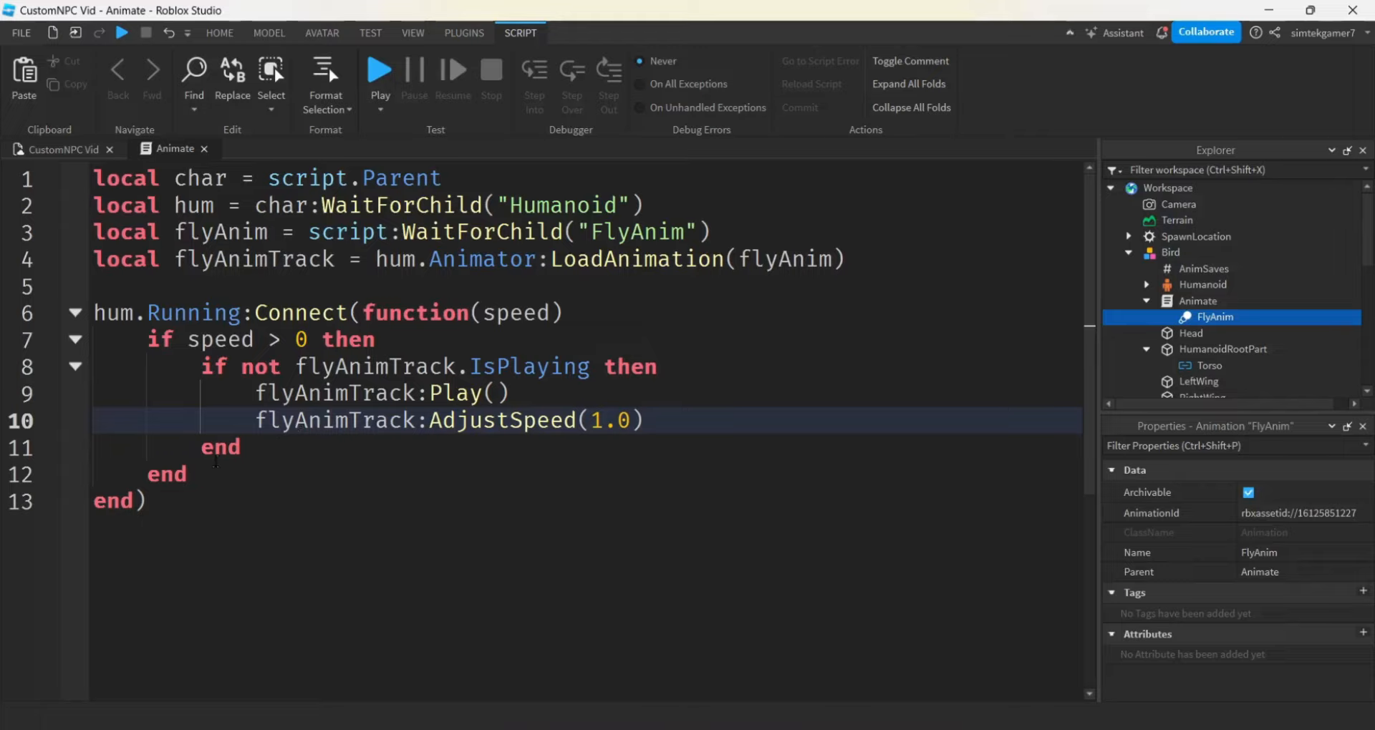
Add an else branch to the "if speed > 0" condition, after the inner if block's end.
left_click_drag(188, 342, 348, 341)
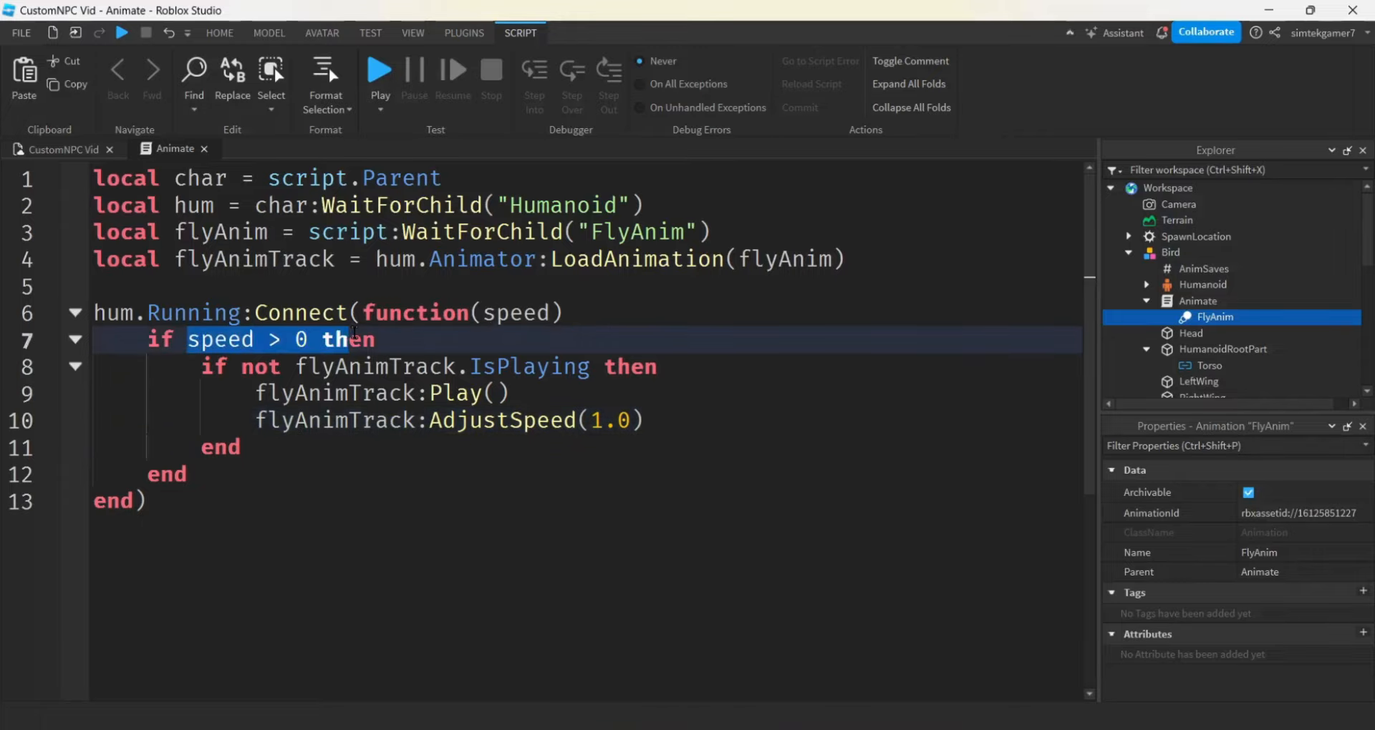
left_click(193, 477)
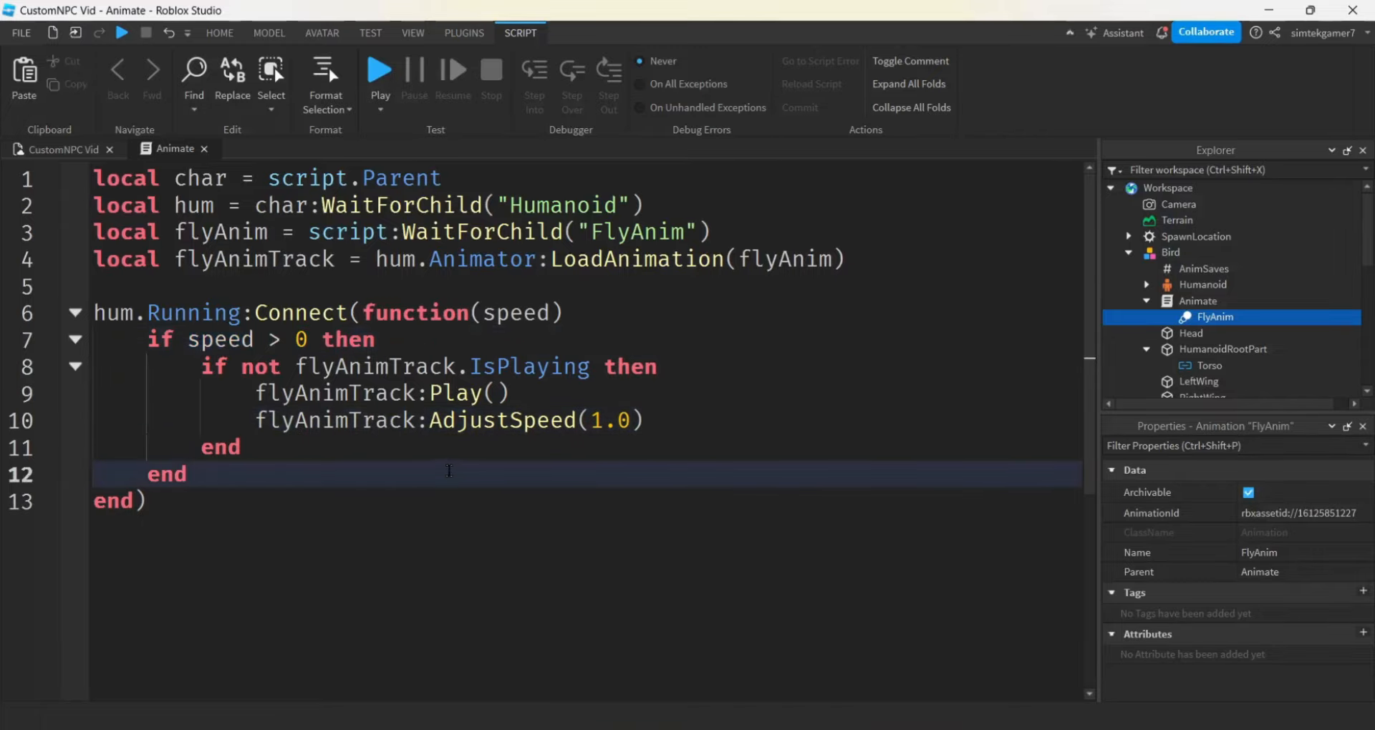
left_click(306, 445)
key("Return")
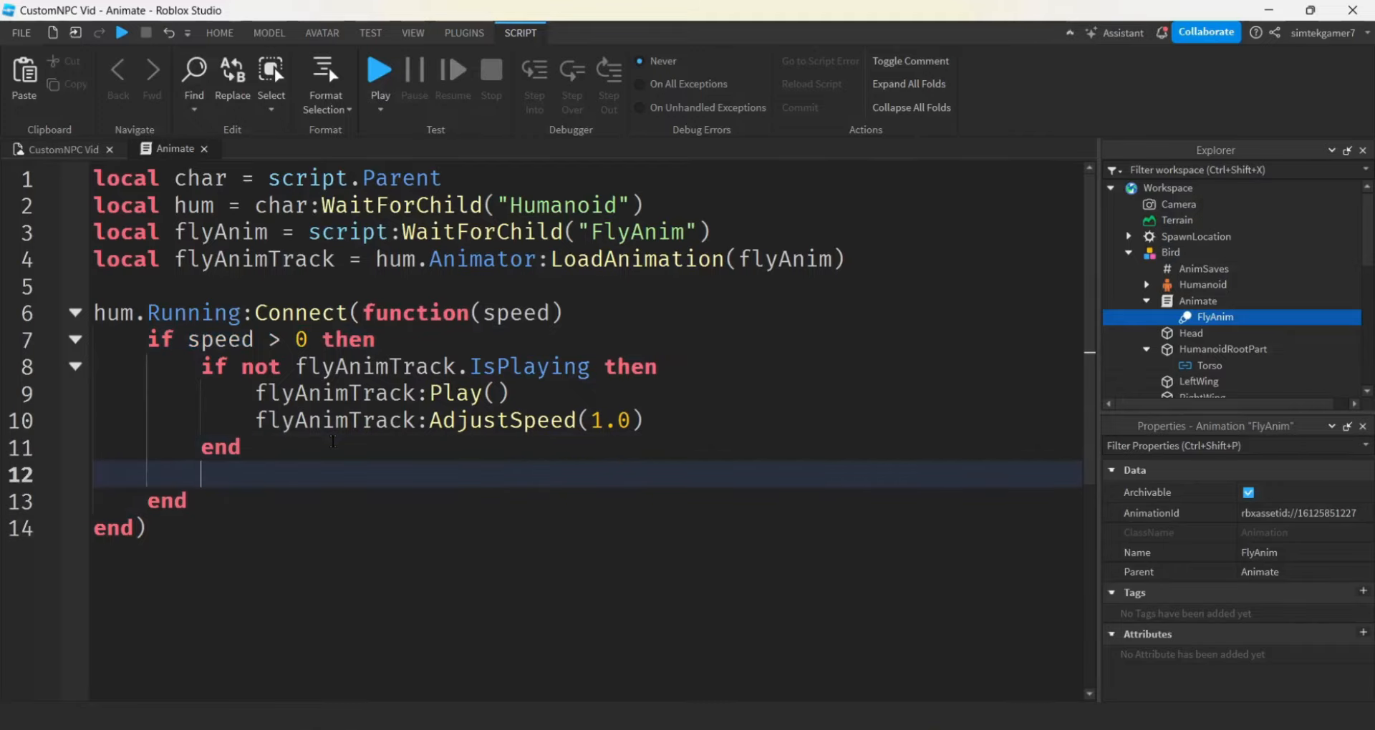
key("BackSpace")
type("else")
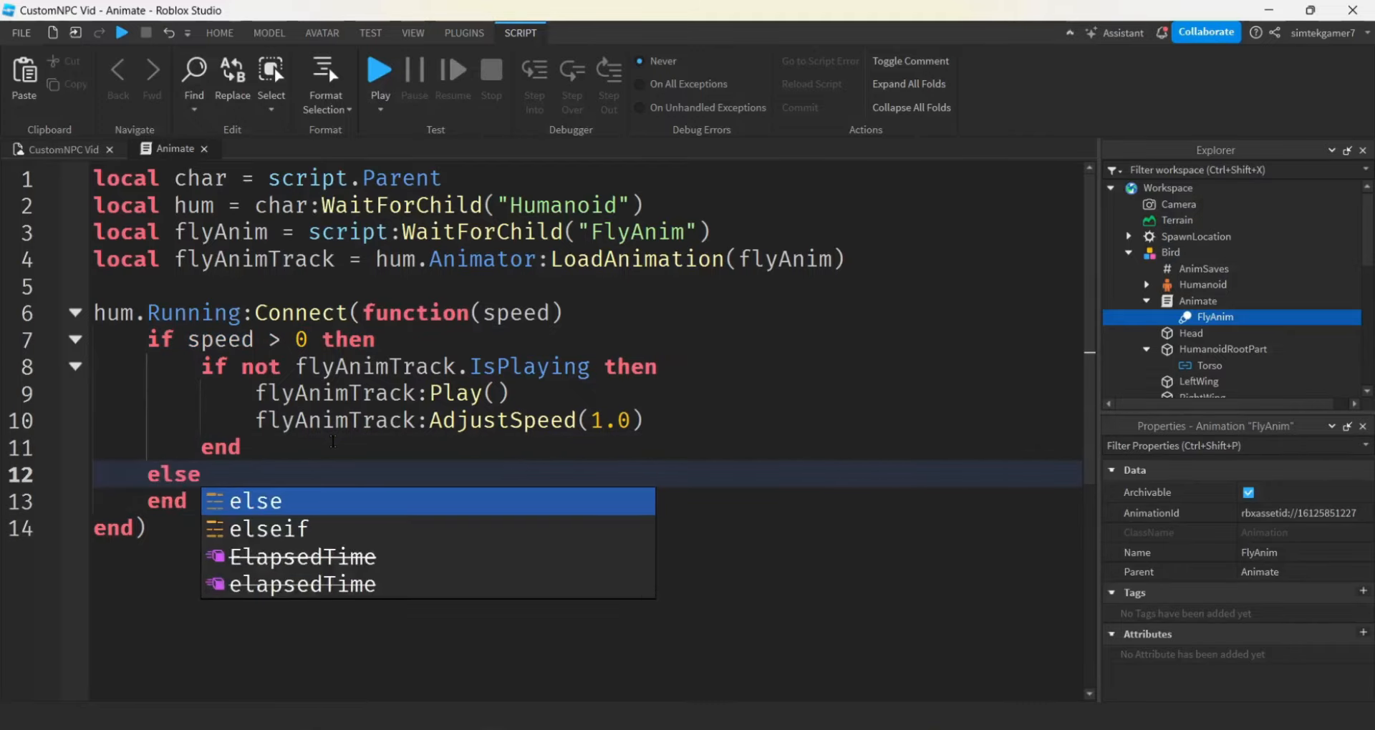
key("Return")
key("Return")
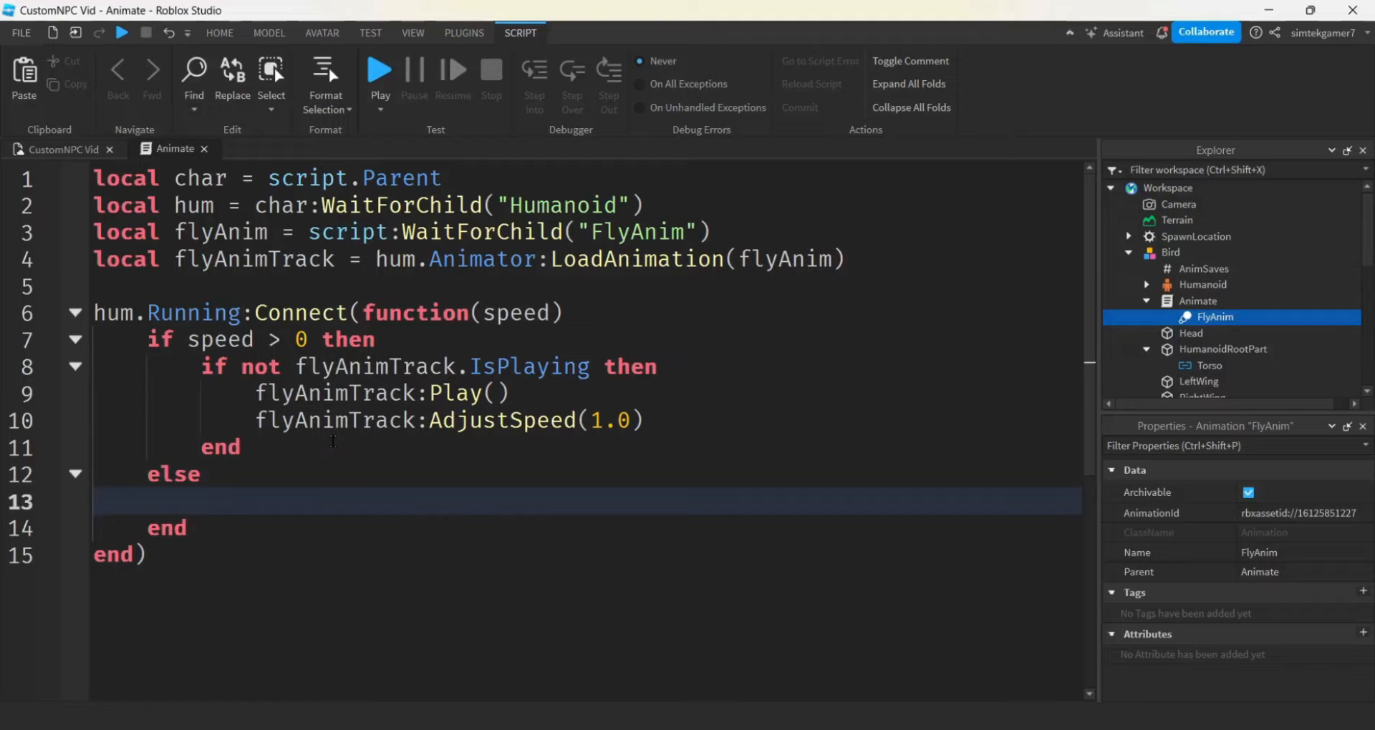
Inside the else branch, add the condition "if flyAnimTrack.IsPlaying then" with its closing end.
type("if fl")
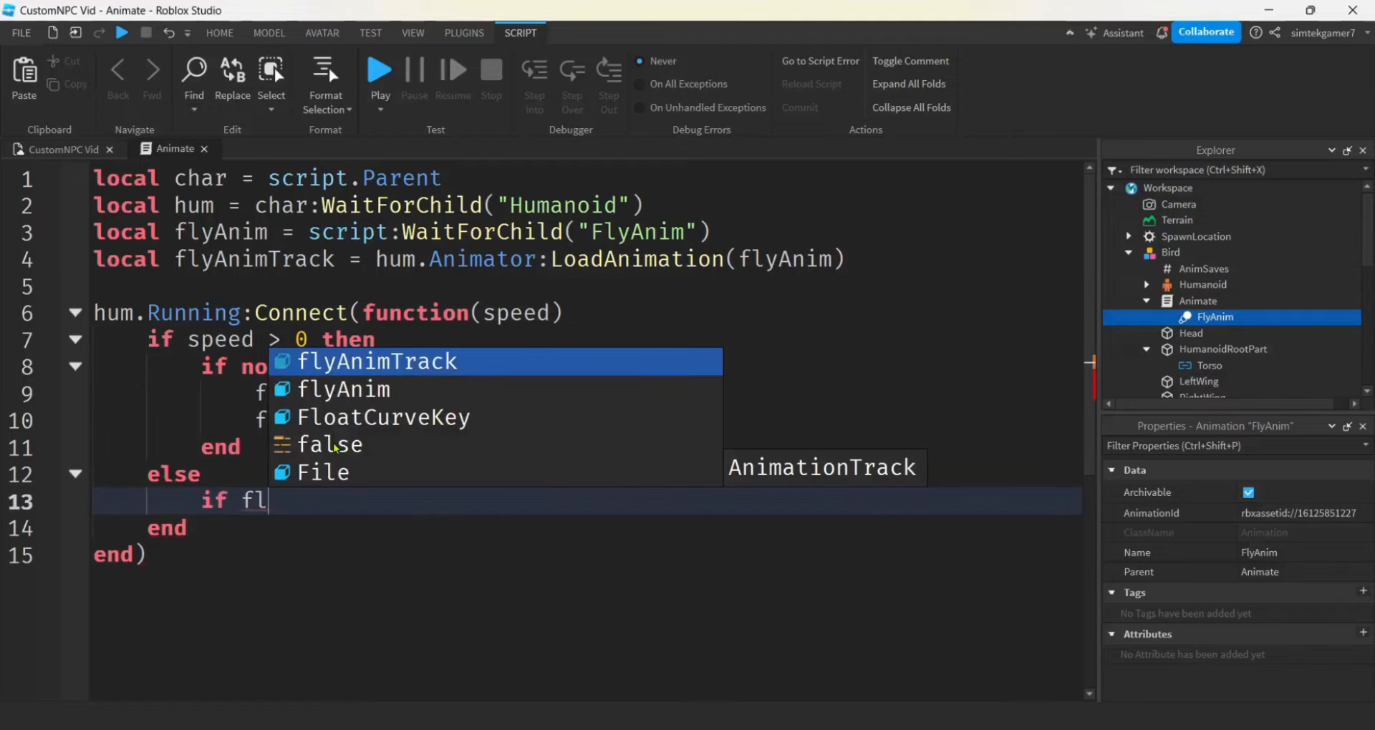
key("Tab")
type(".I")
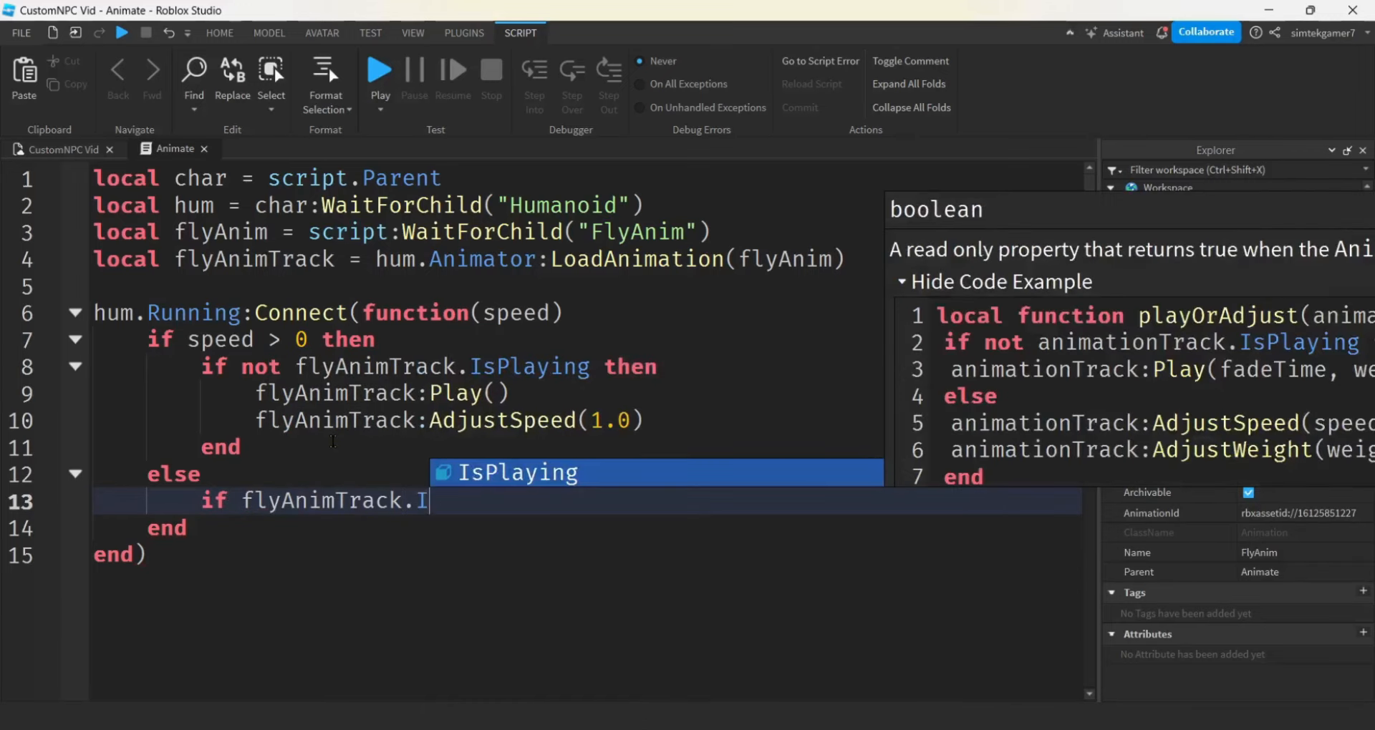
key("Tab")
type("th")
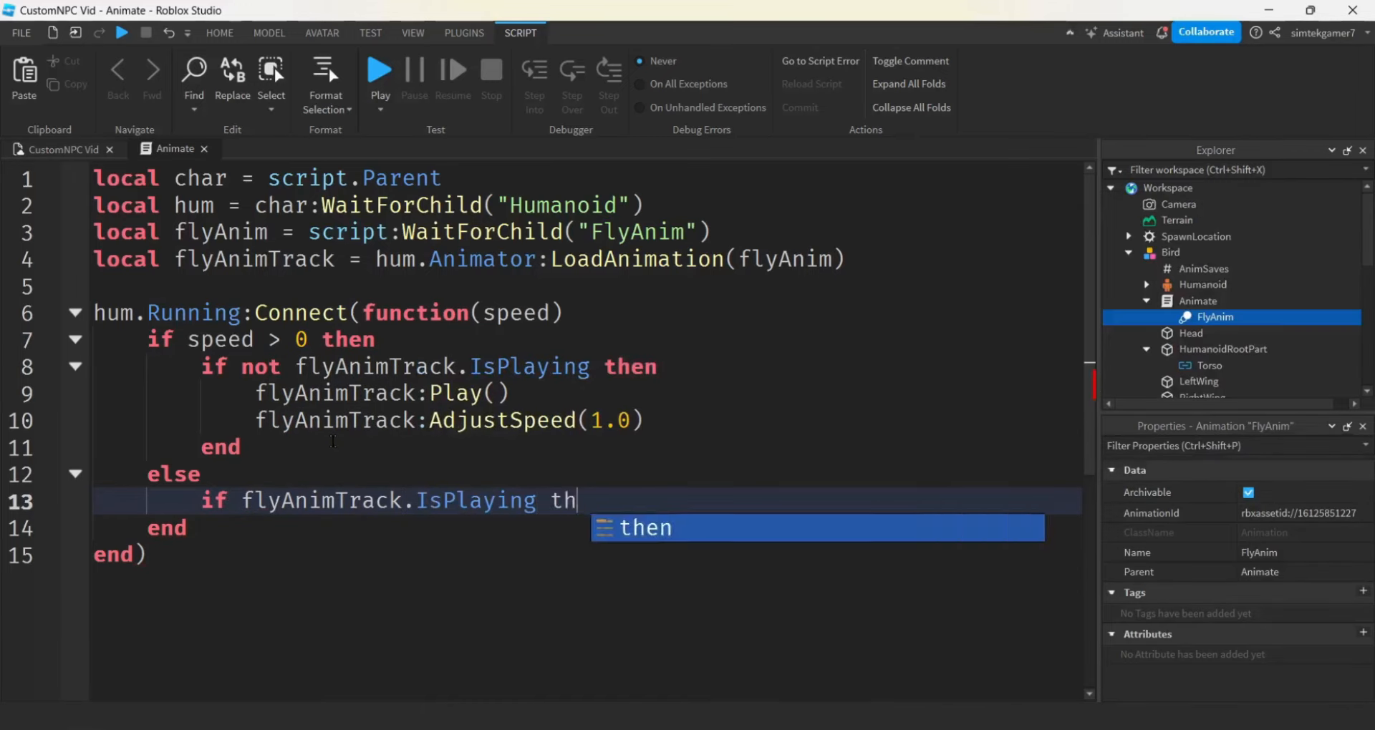
key("Tab")
key("Return")
In the IsPlaying block, write the comment "--- settle bird to place" followed by the call flyAnimTrack:Stop().
type("--")
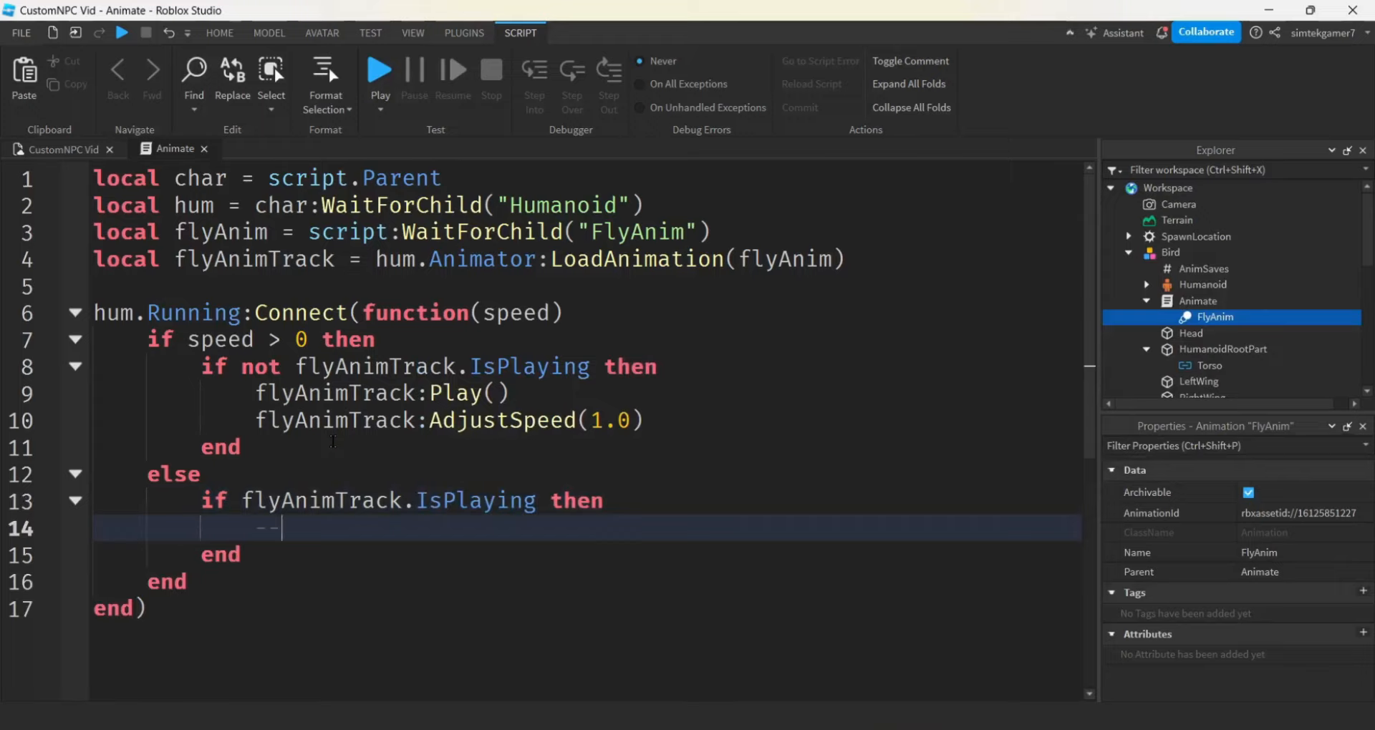
type("- settle bird to place")
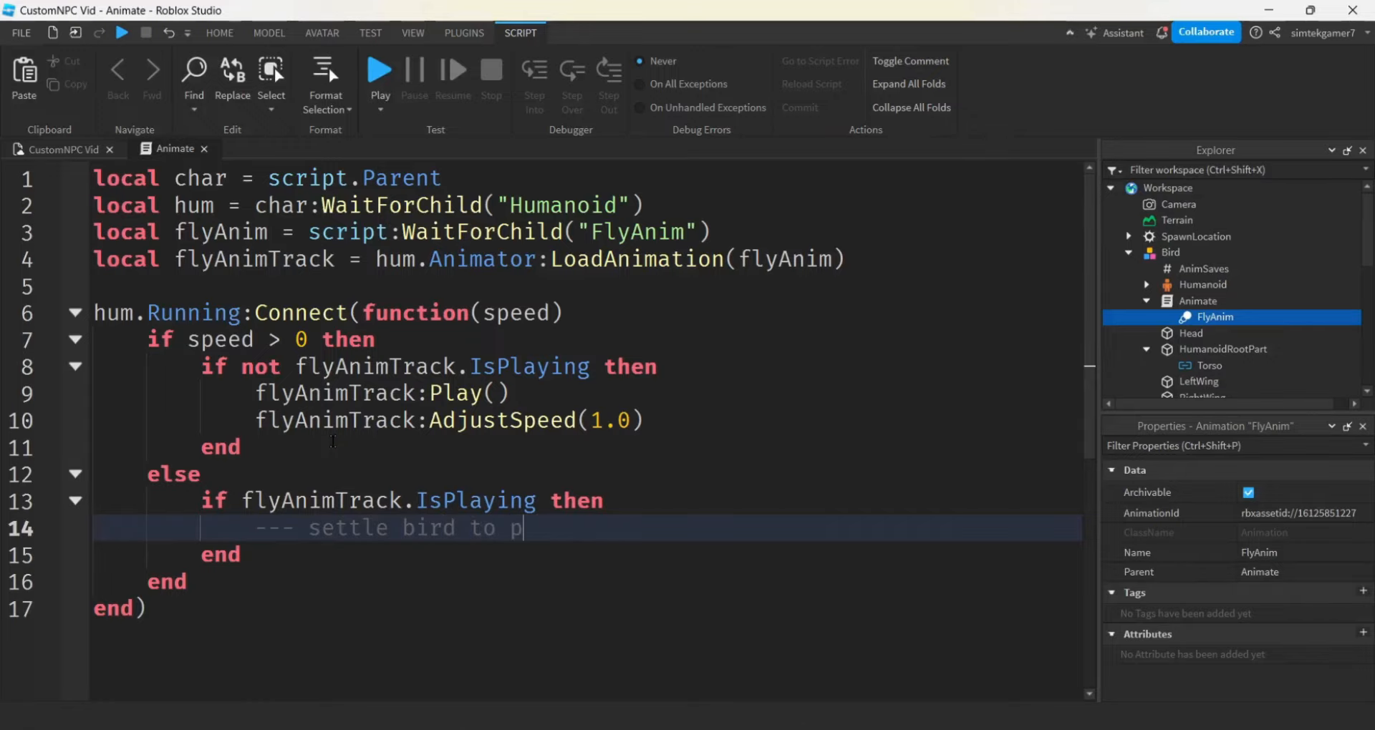
key("Return")
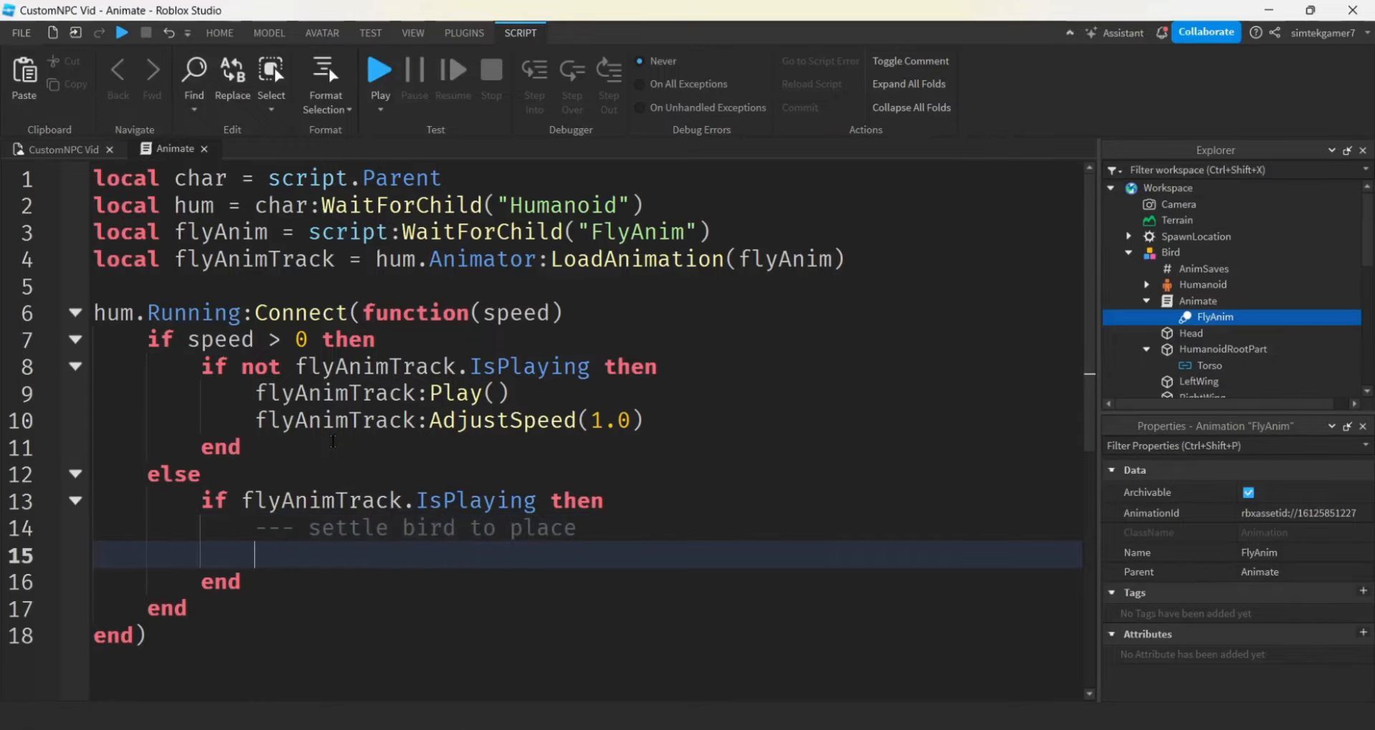
type("fl")
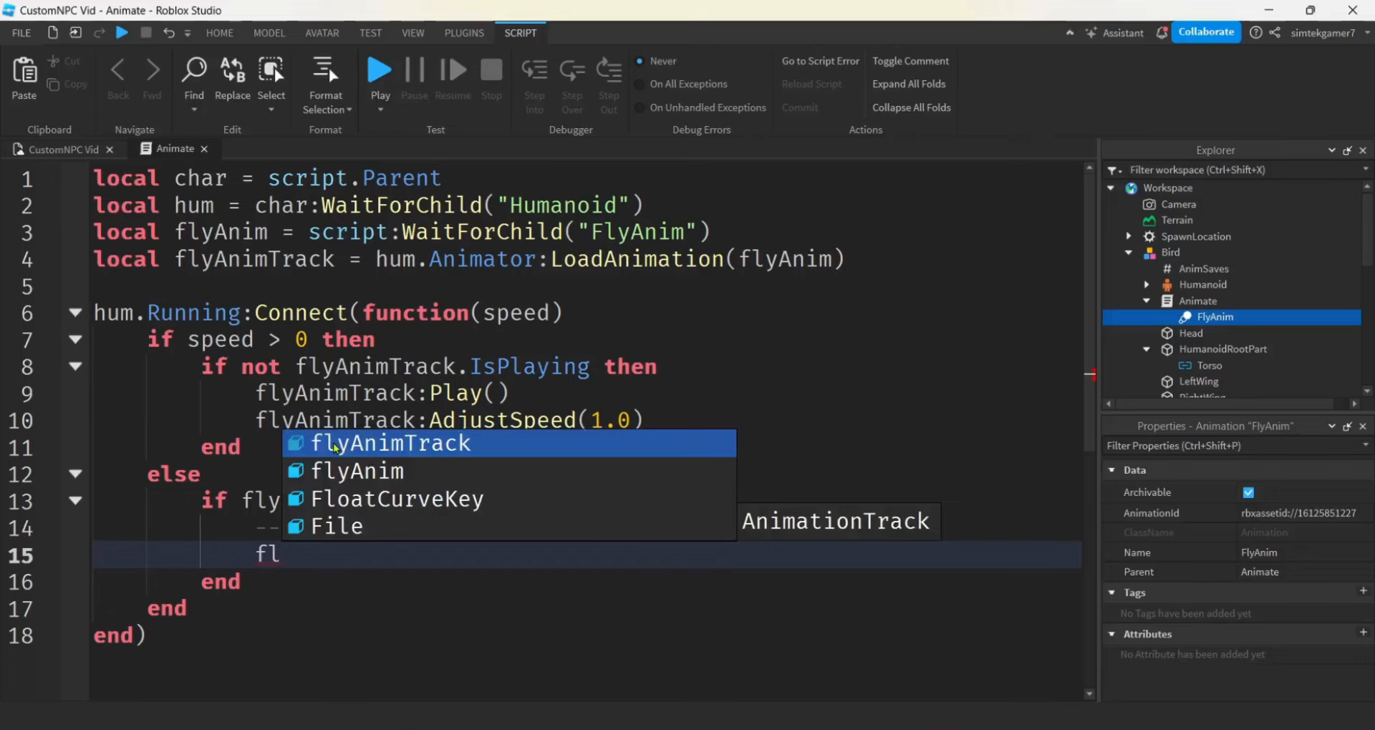
left_click(333, 446)
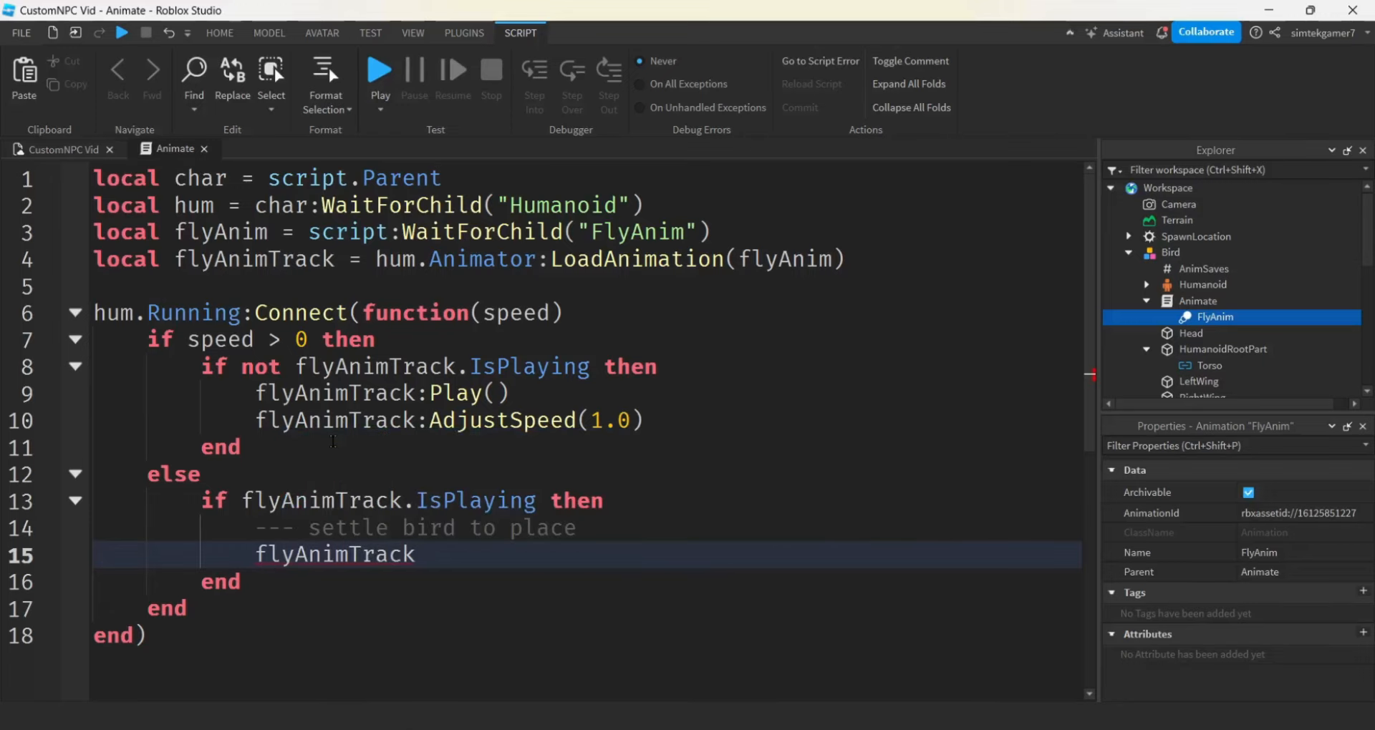
type(":S")
key("Tab")
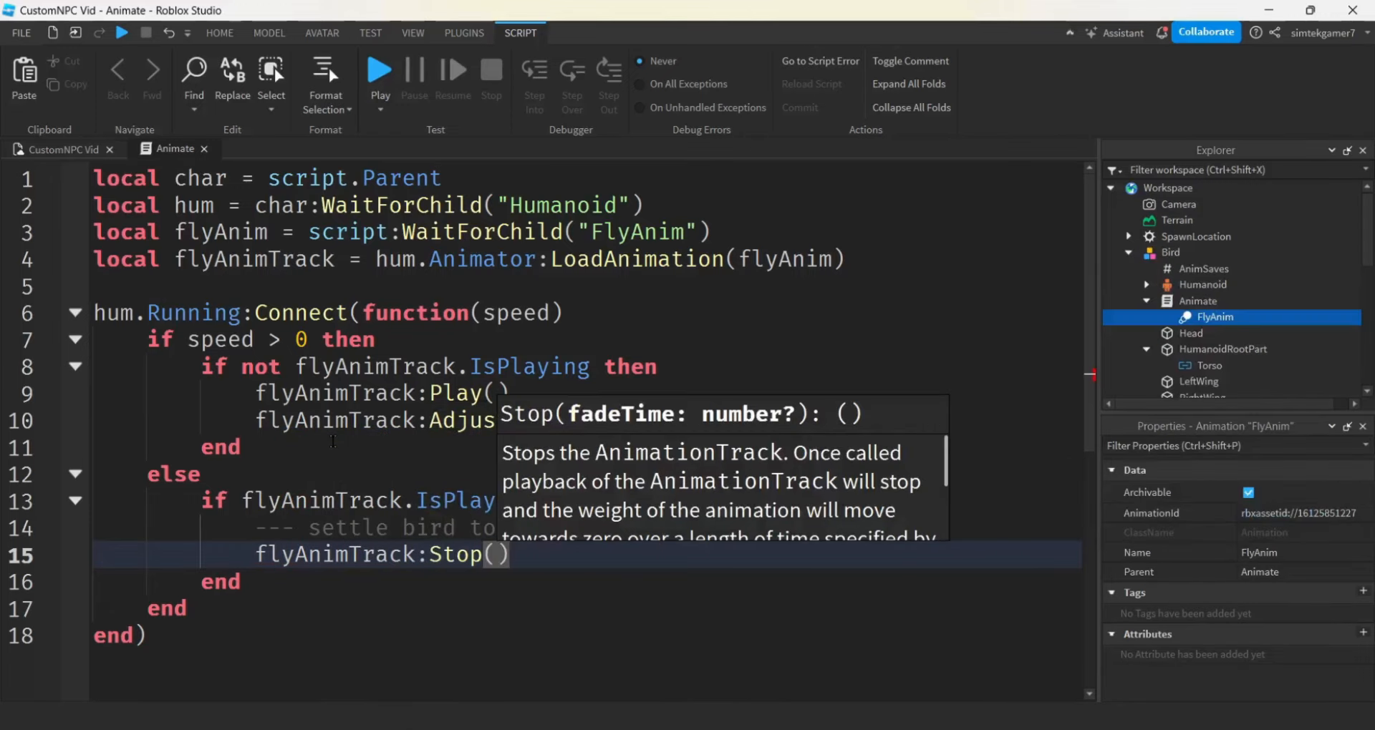
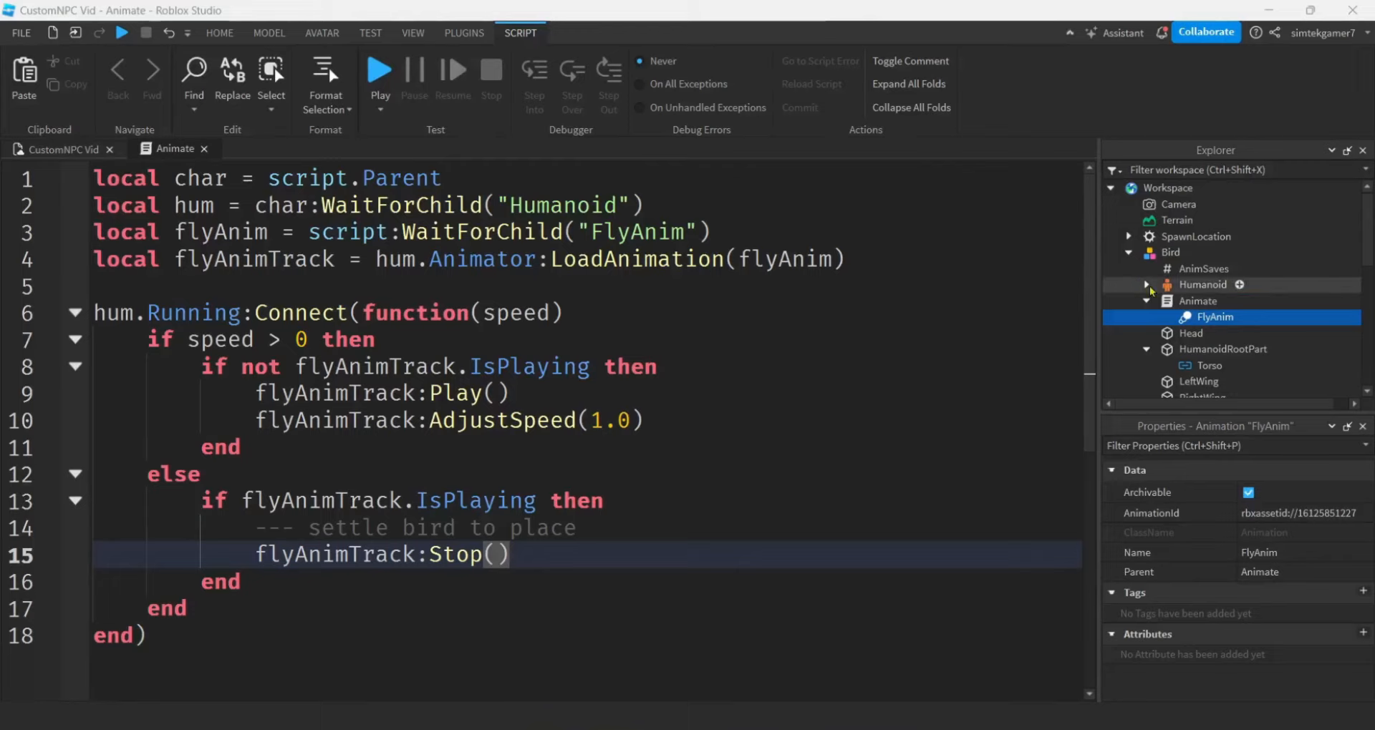
Add a new Script to the Bird model and name it AIMove.
left_click(1164, 258)
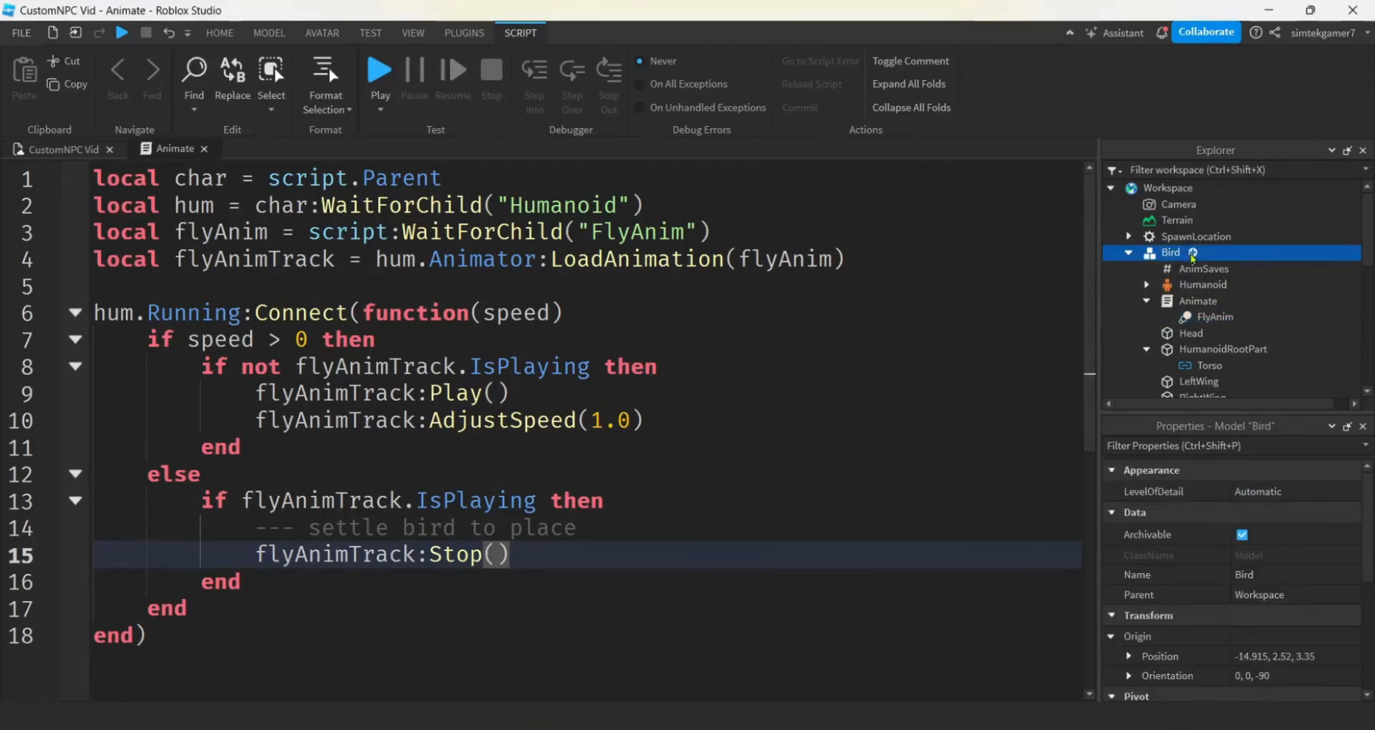
left_click(1193, 254)
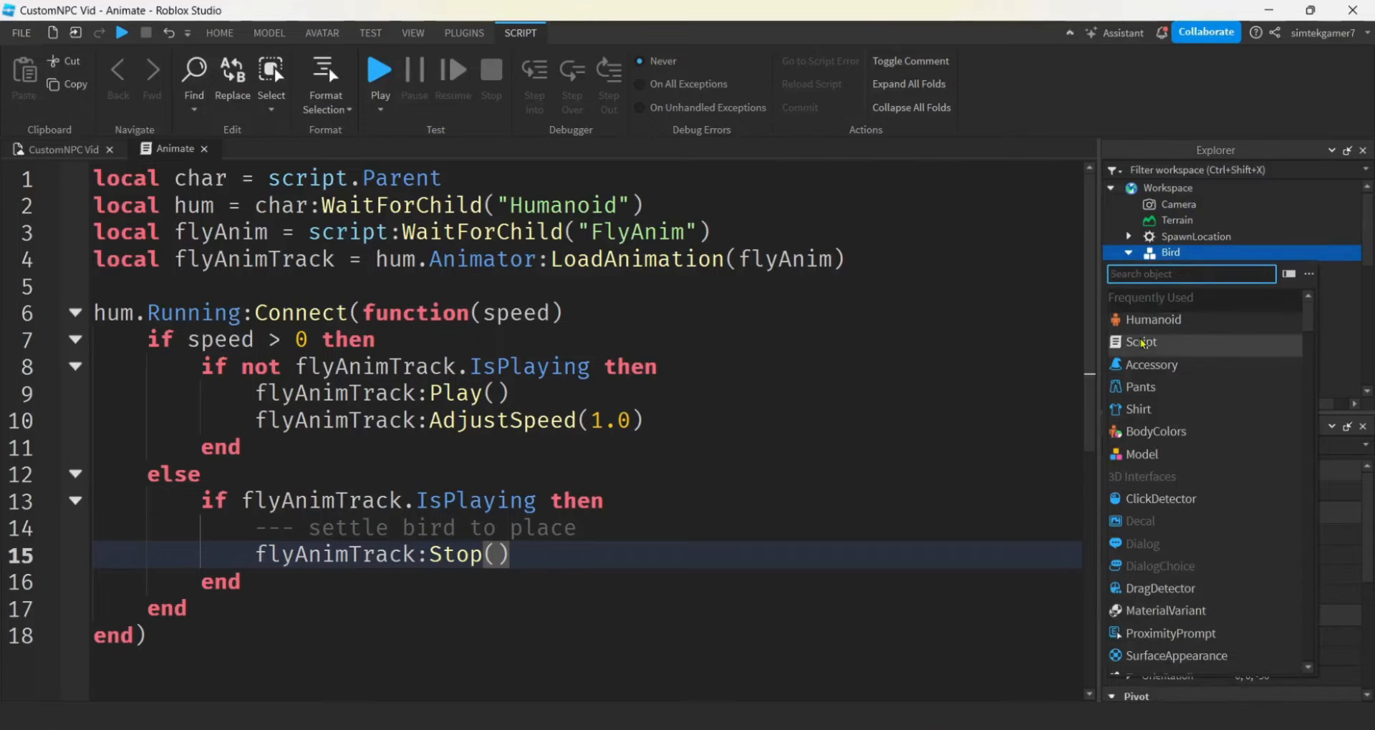
left_click(1201, 341)
left_click(1200, 336)
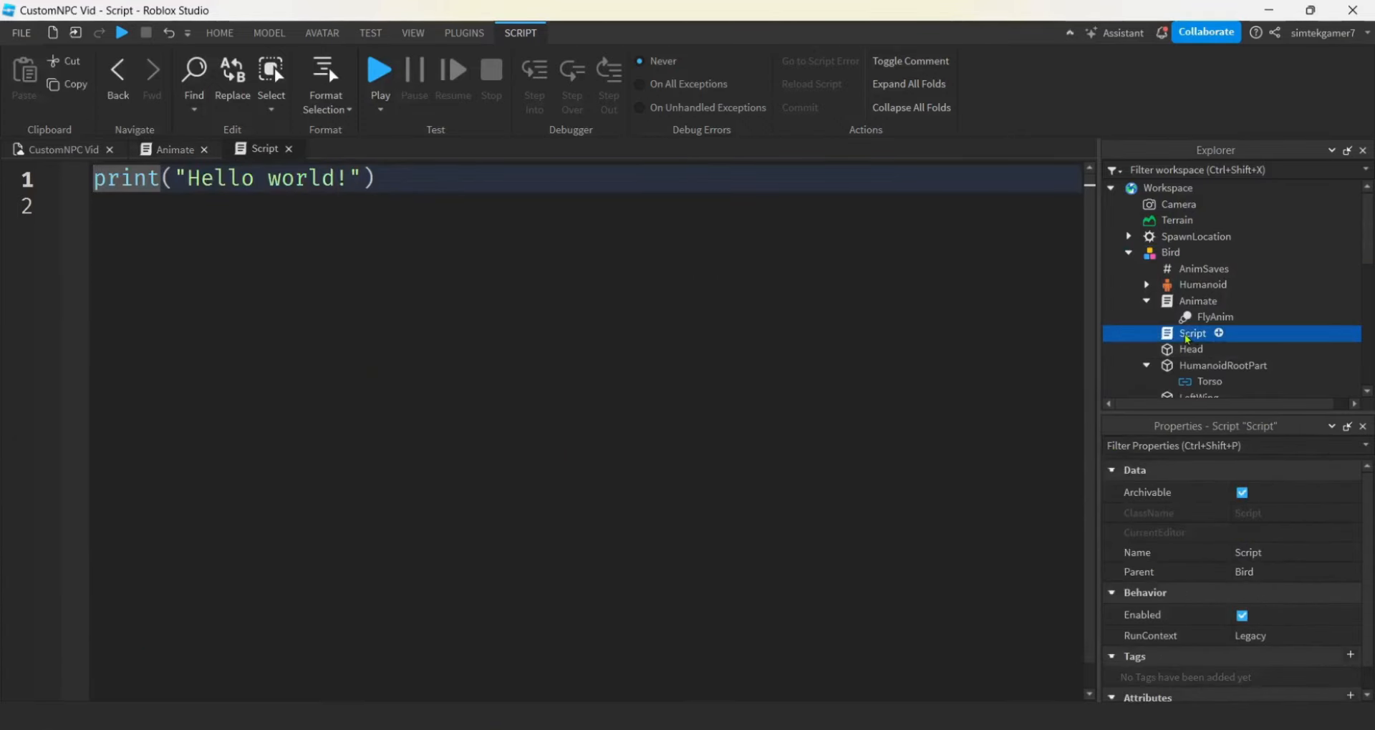
key("F2")
type("AIMove")
key("Return")
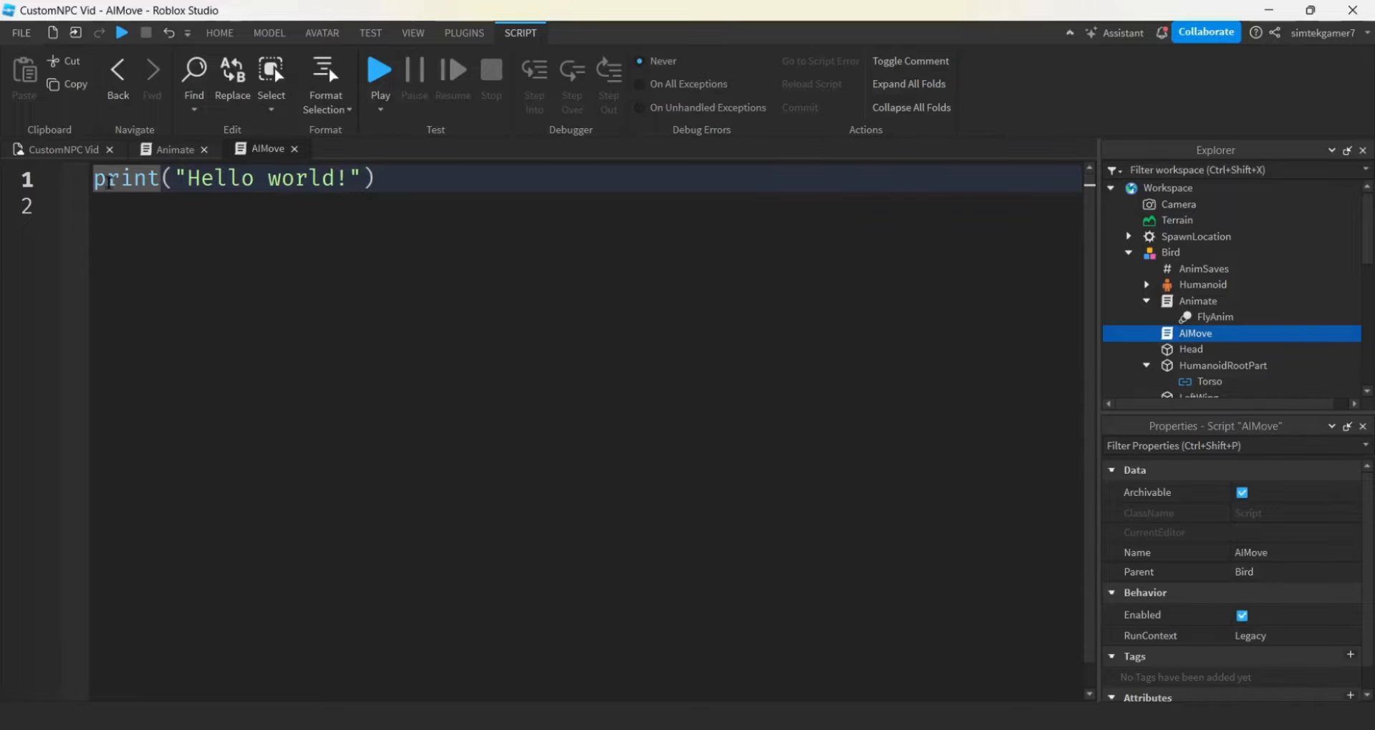
Replace the default print line in AIMove with "local char = script.Parent".
left_click_drag(94, 179, 467, 210)
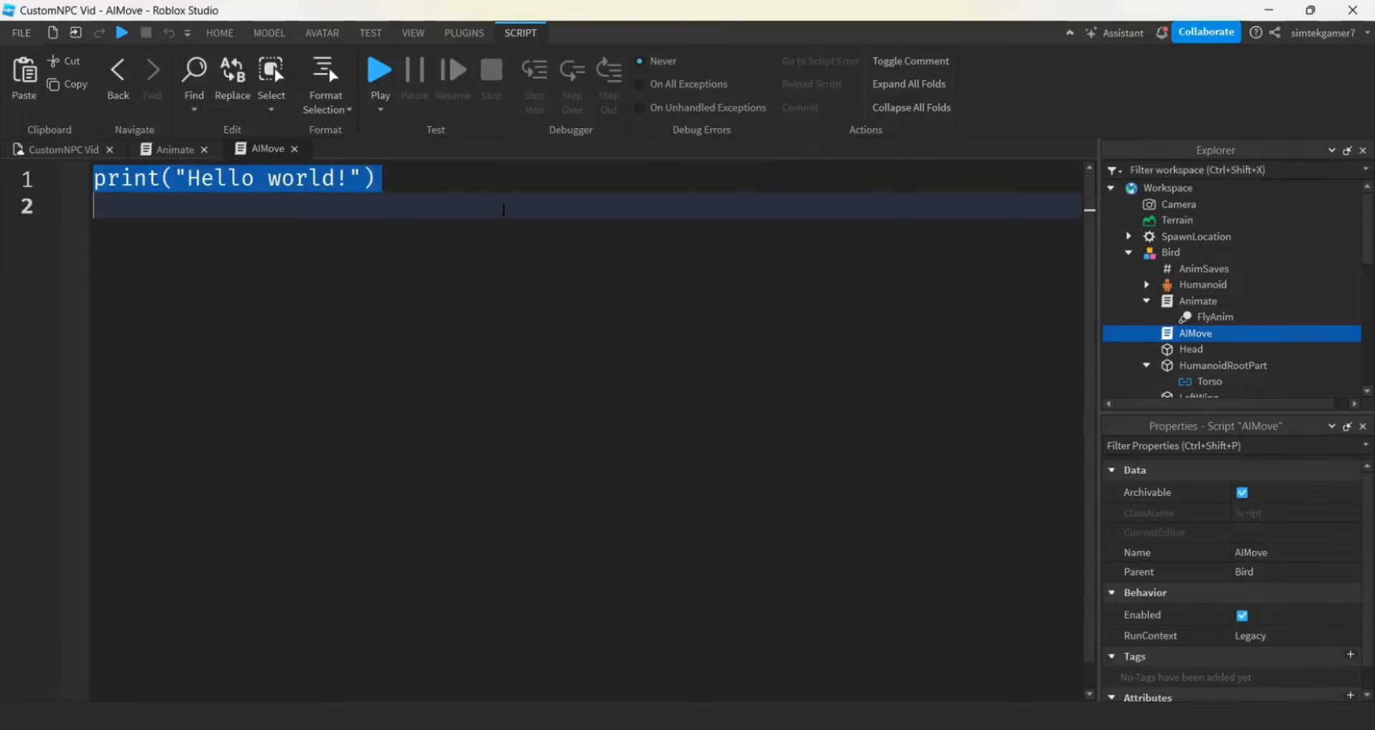
key("BackSpace")
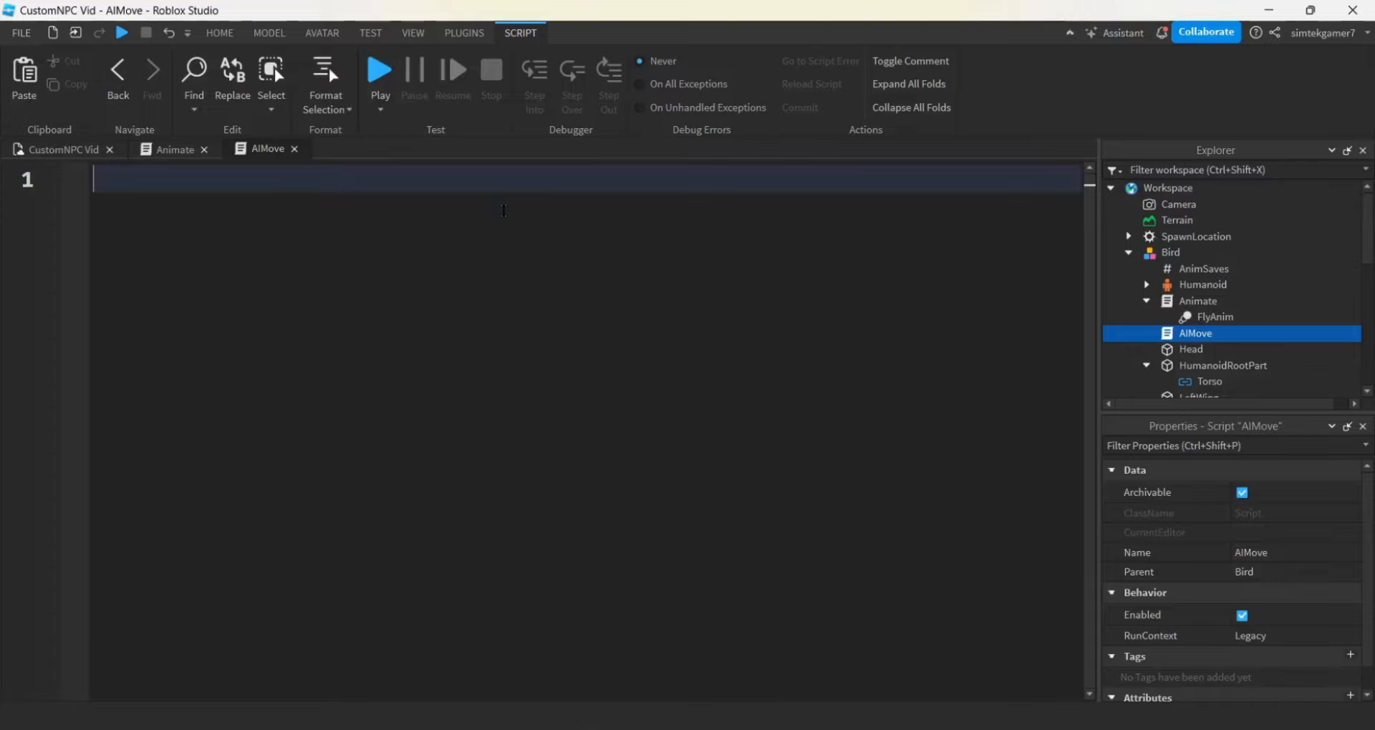
type("local cha")
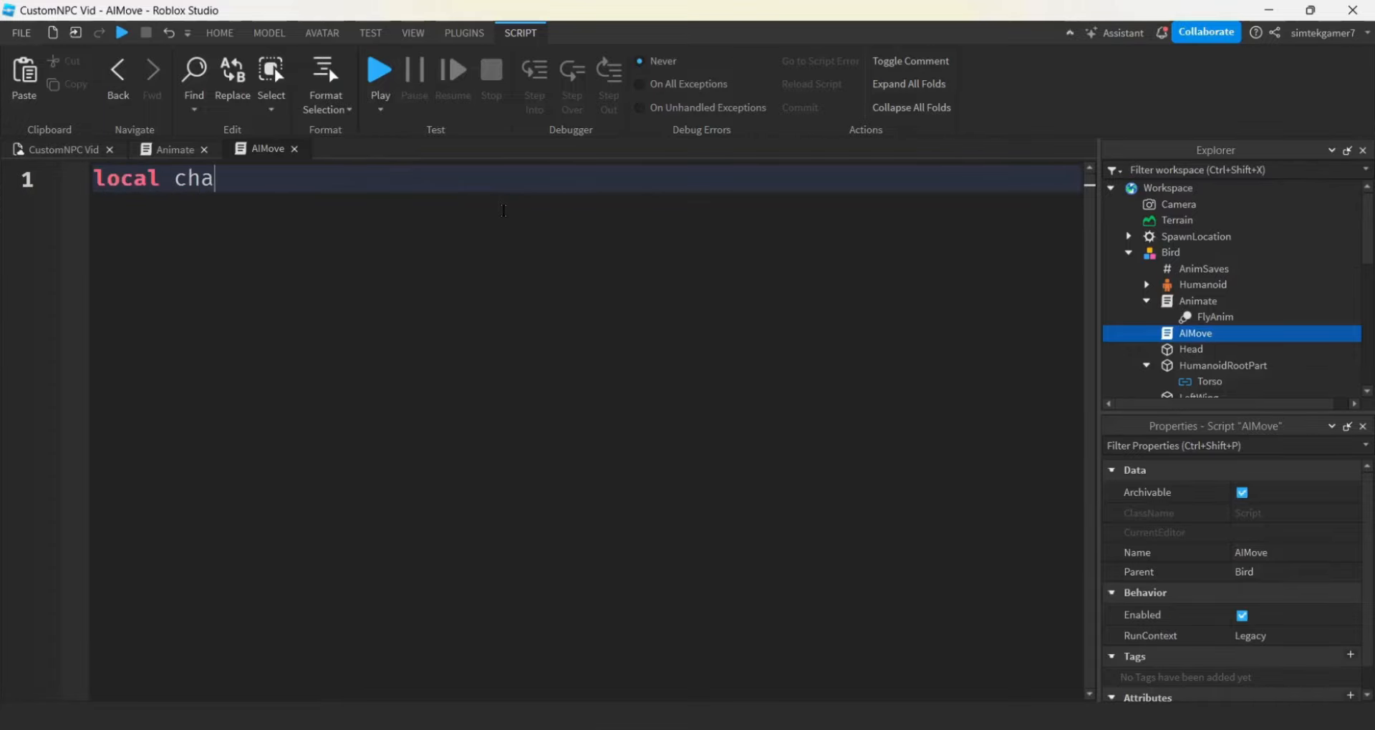
type("r = script.Parent")
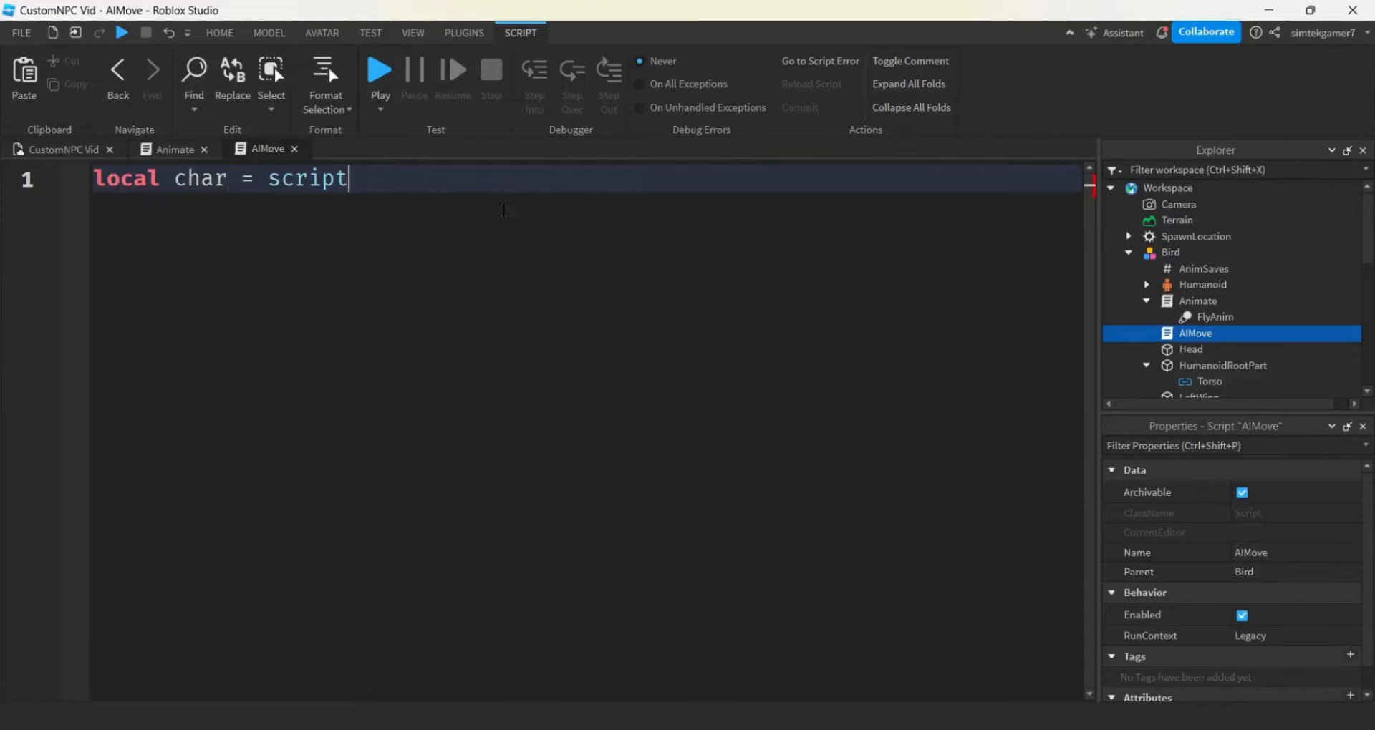
key("Return")
On line 2, declare the humanoid variable with local hum = char:WaitForChild("Humanoid").
type("local")
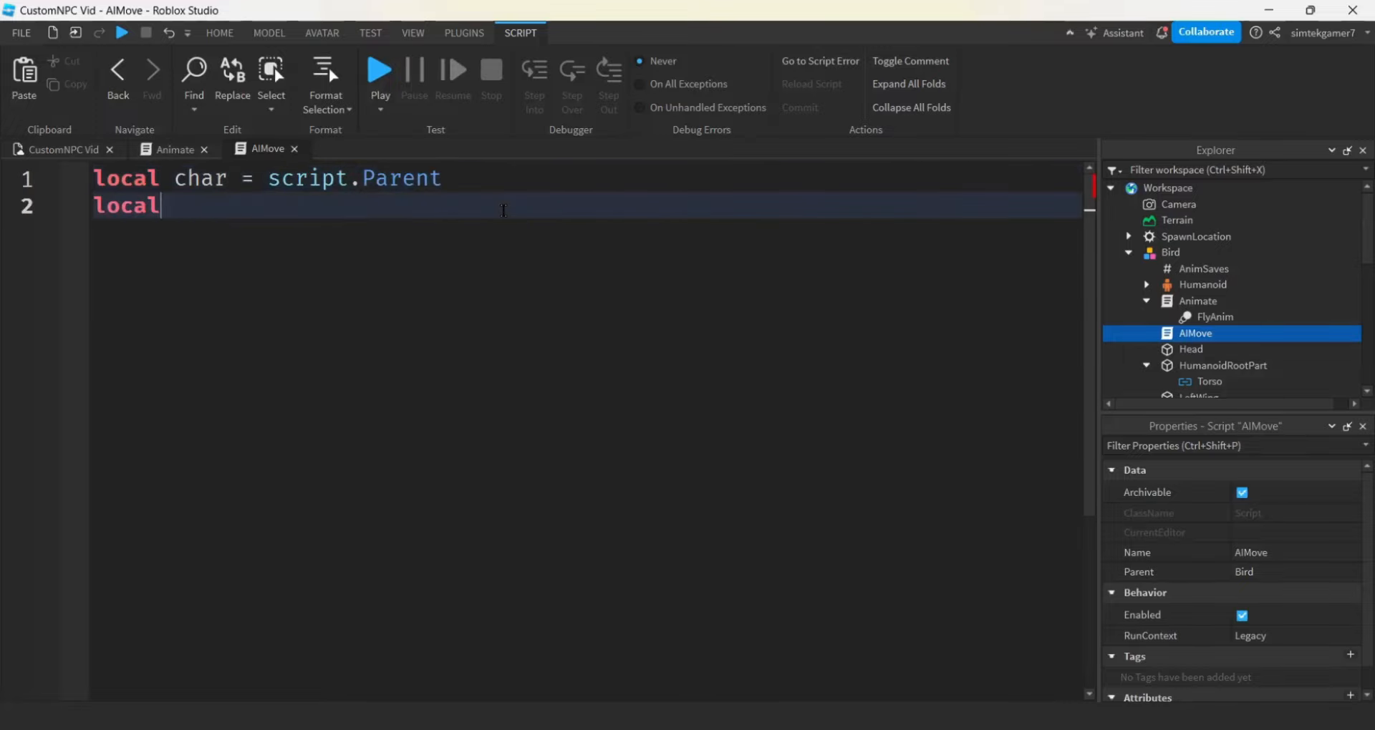
type(" hum = ch")
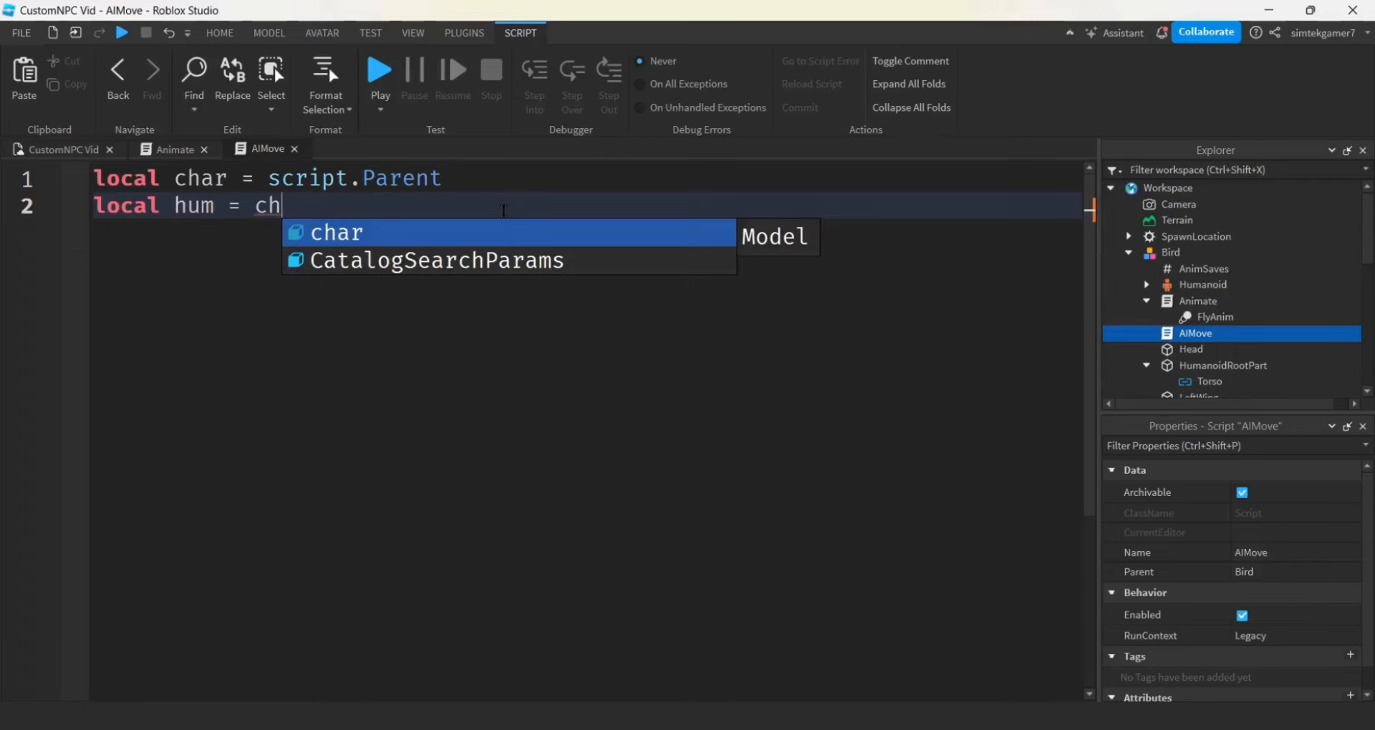
key("Tab")
type(":W")
key("Tab")
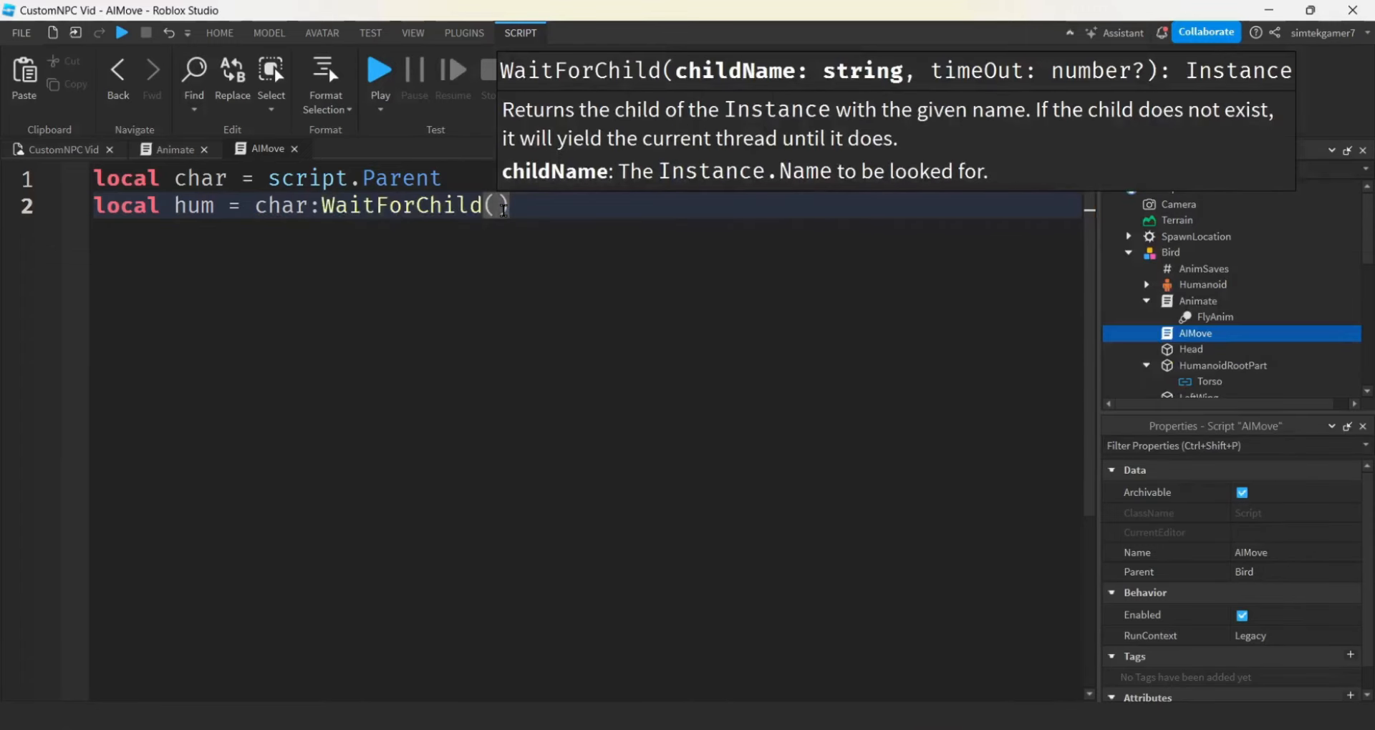
type("\"H")
key("Down")
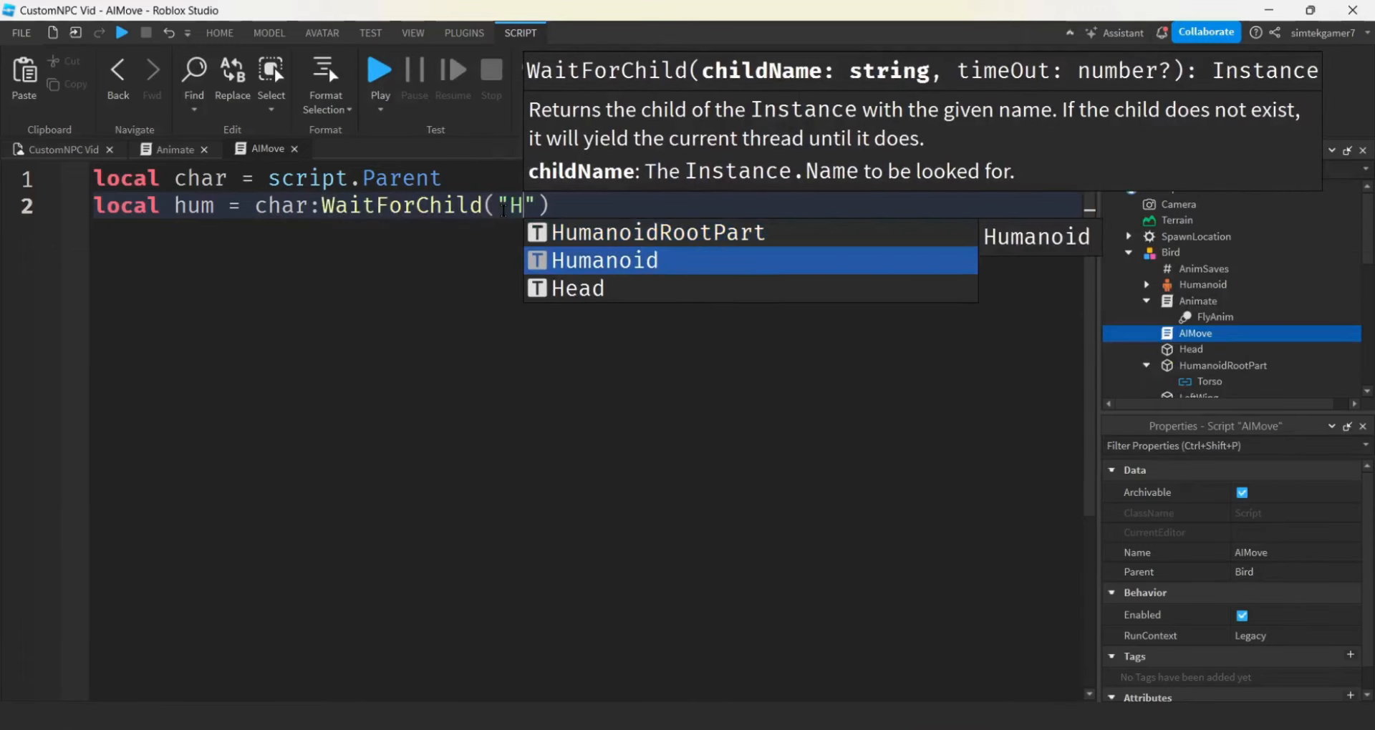
key("Tab")
key("End")
key("Return")
Add the call wait(3) on line 3 and start a new line below it.
type("loca")
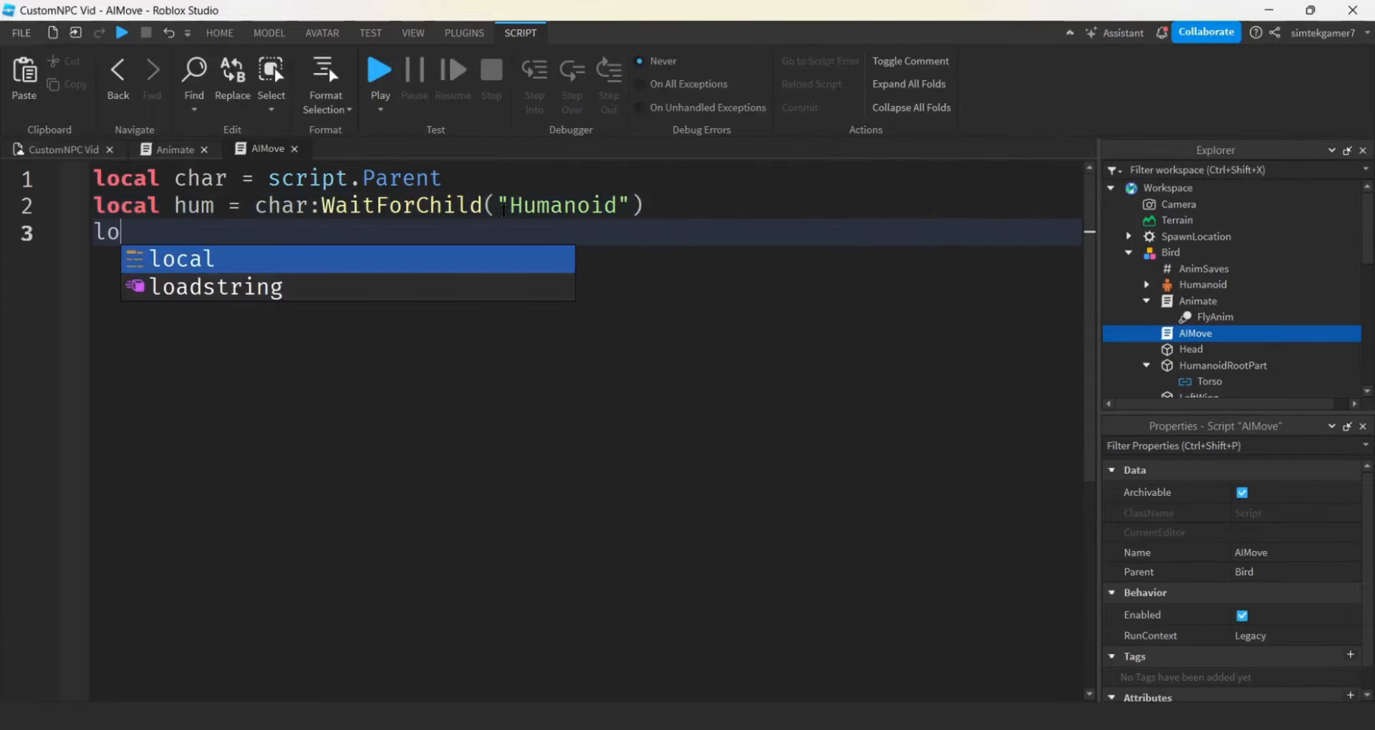
key("BackSpace")
key("BackSpace")
key("BackSpace")
key("BackSpace")
type("w")
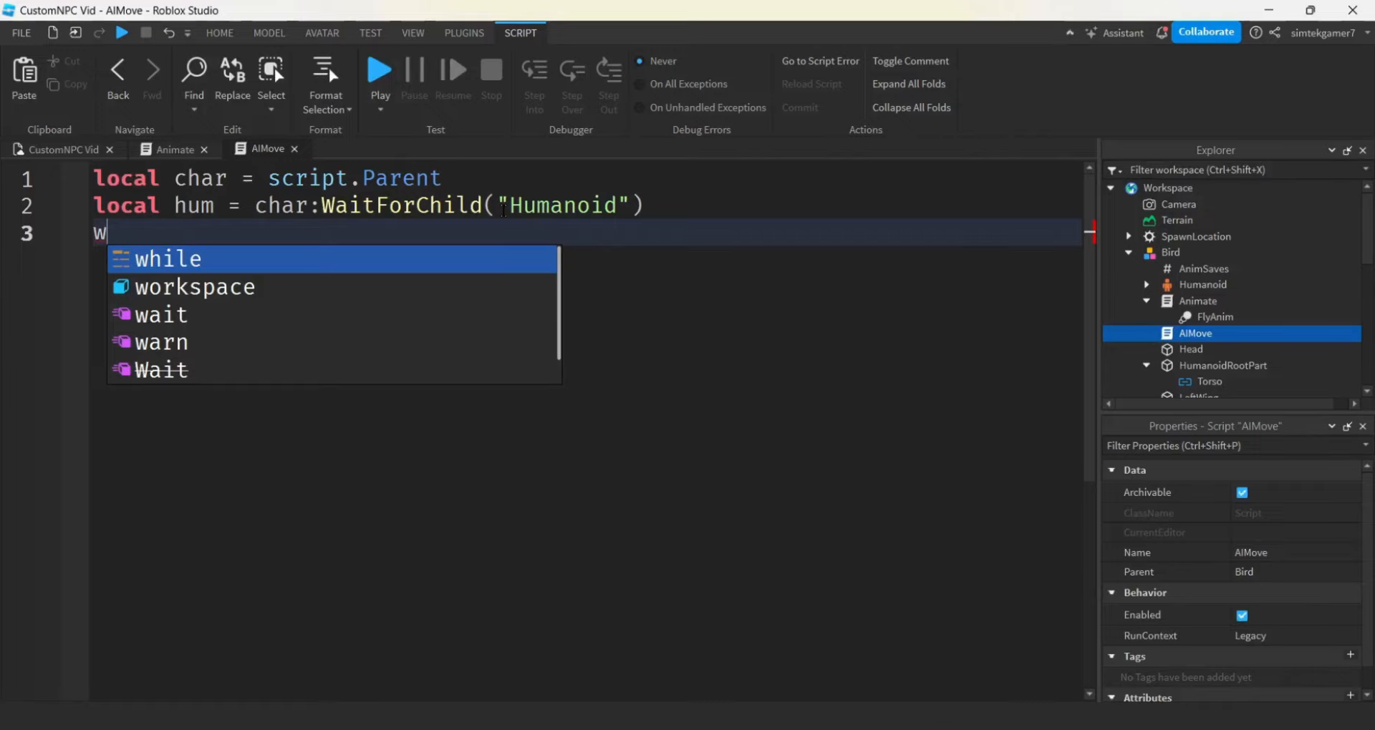
type("ait(3)")
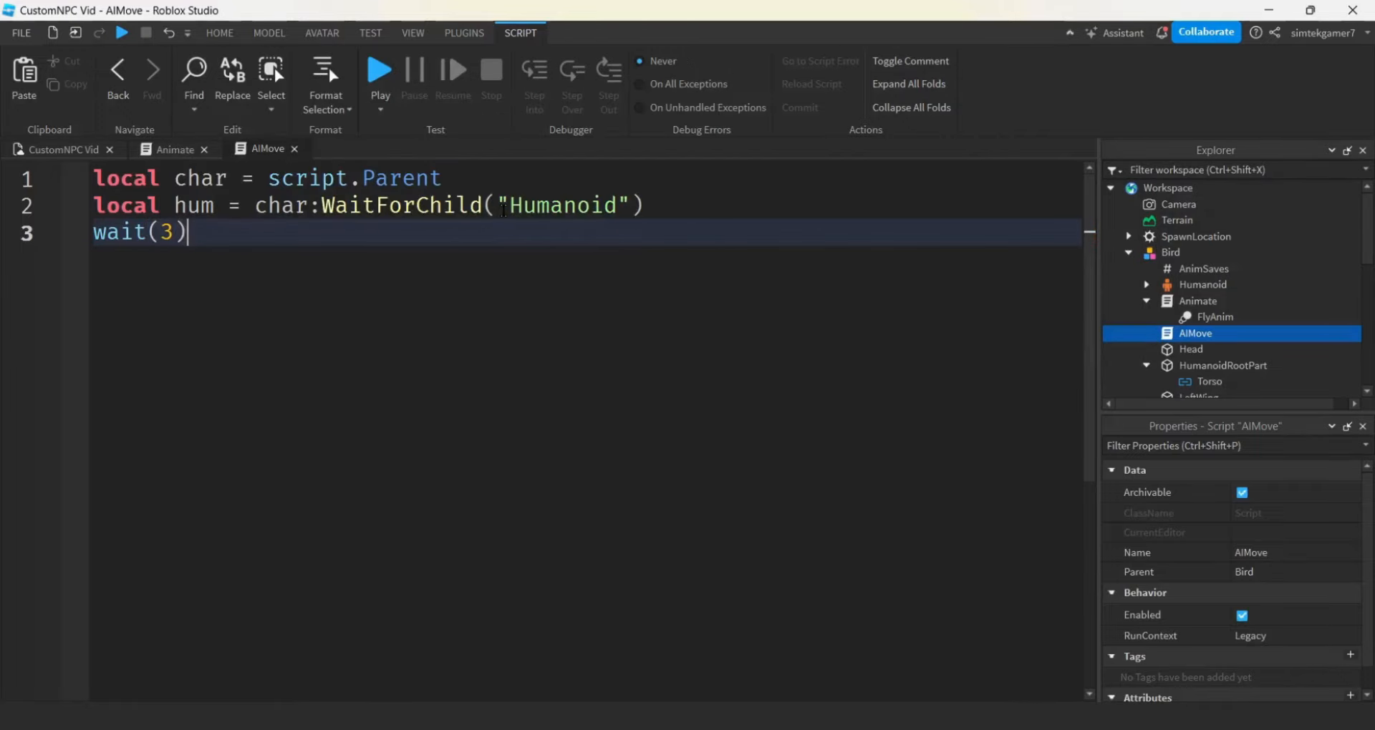
key("Return")
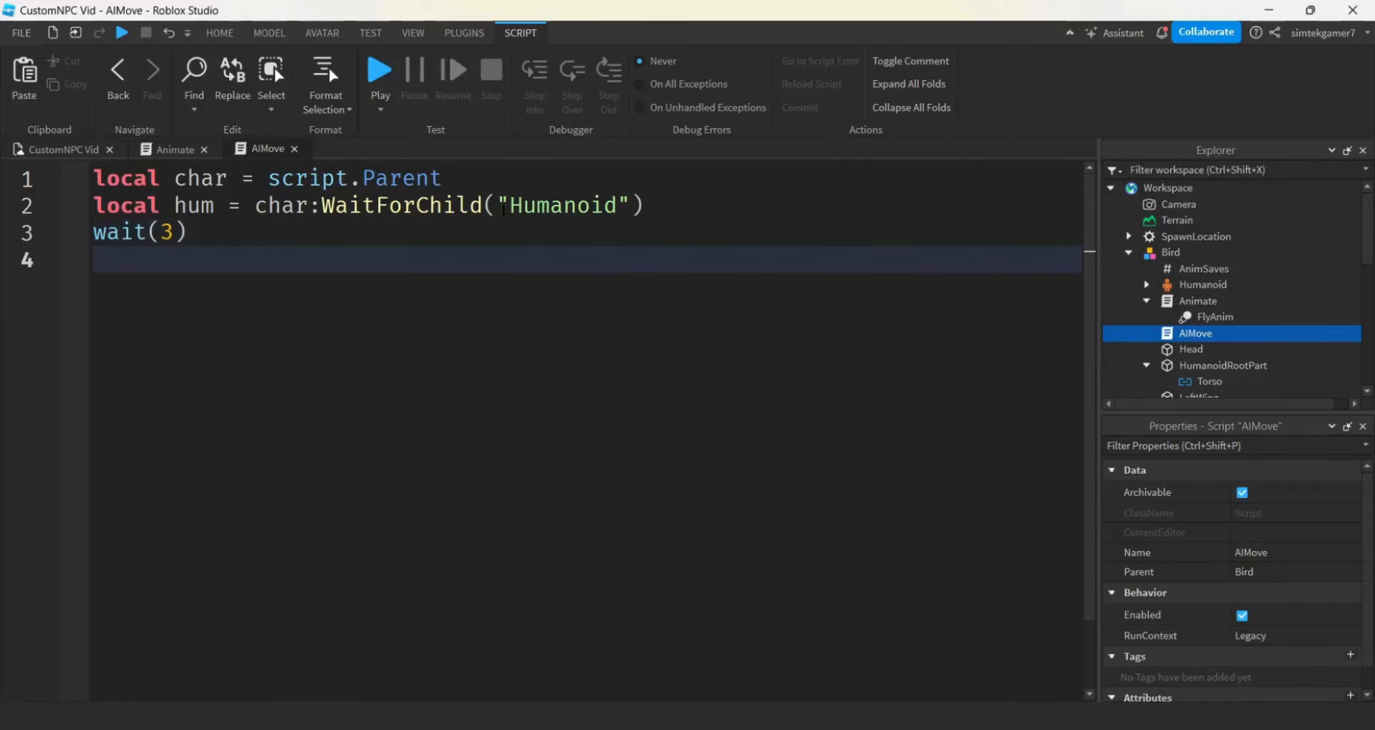
On line 4 of AIMove, declare a random generator with local rnd = Random.new().
type("local rnd ")
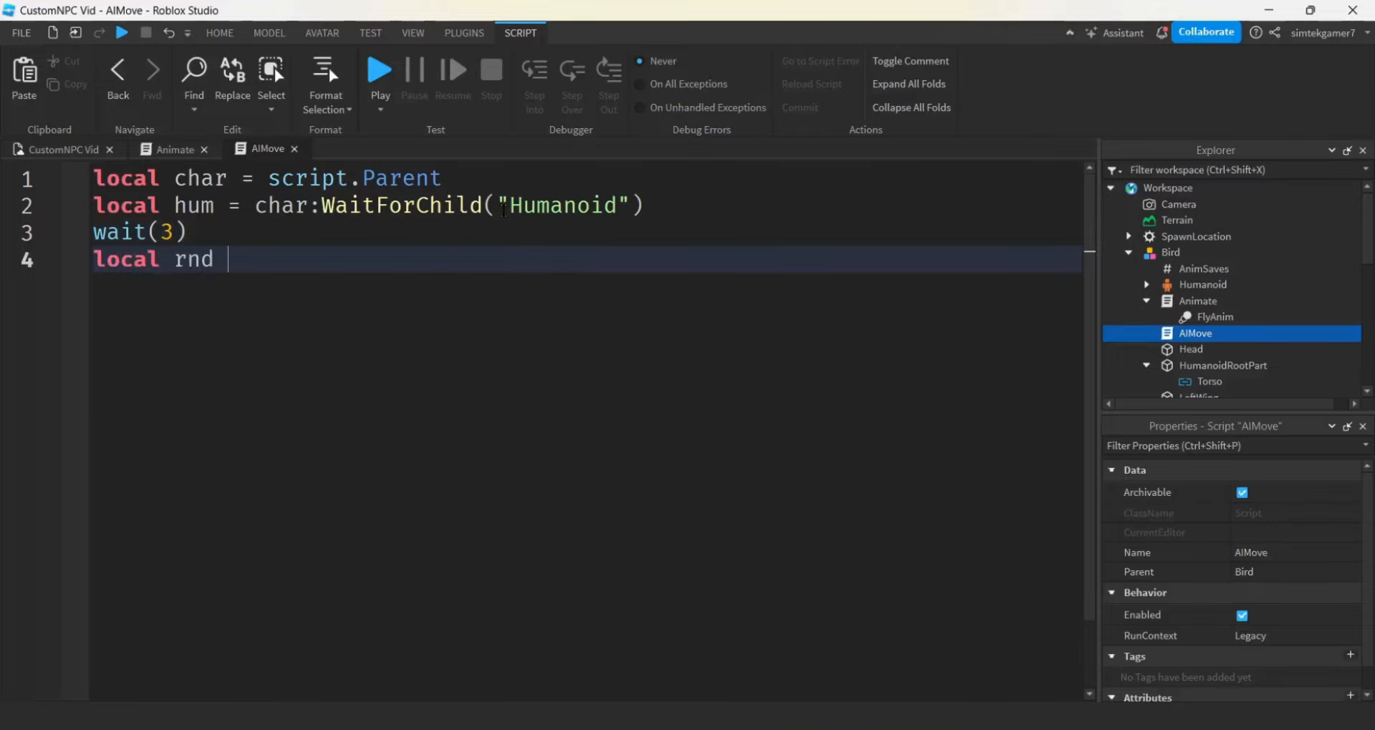
type("= R")
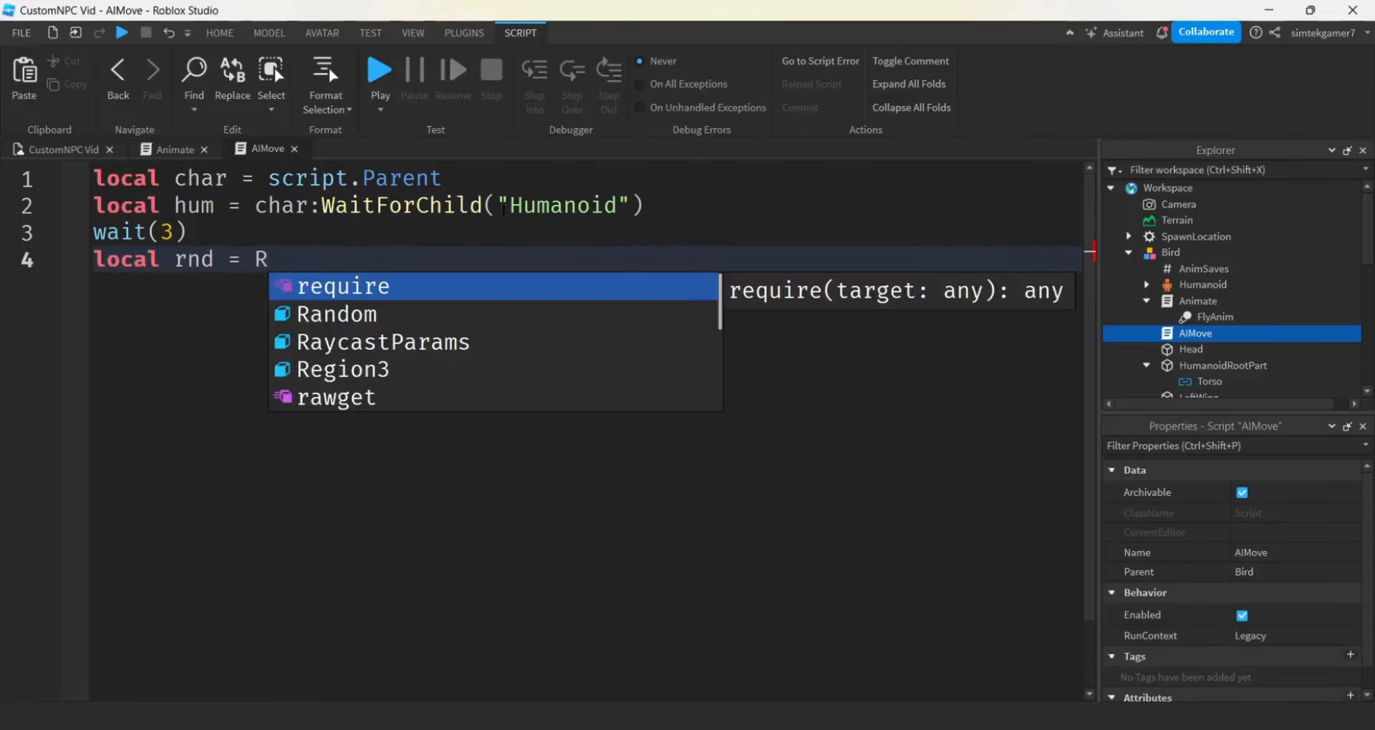
key("Down")
key("Tab")
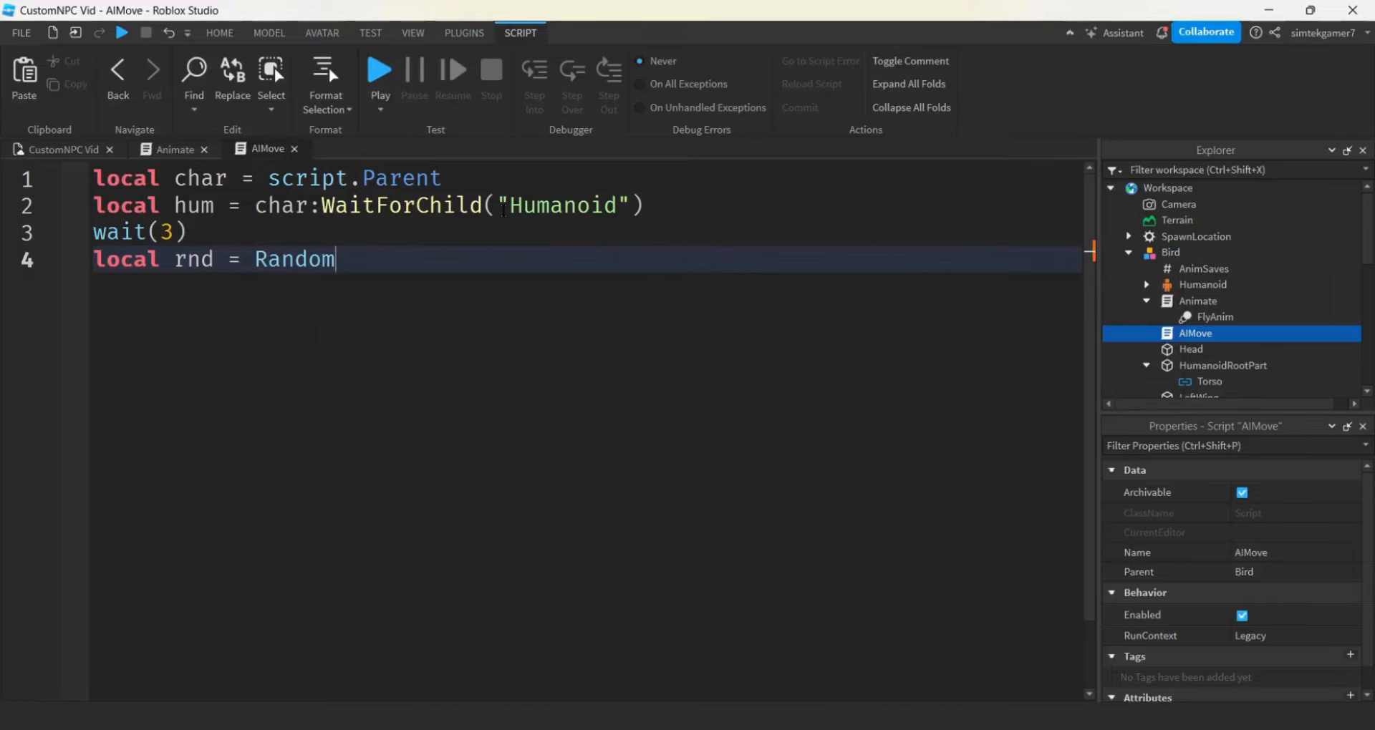
type(".")
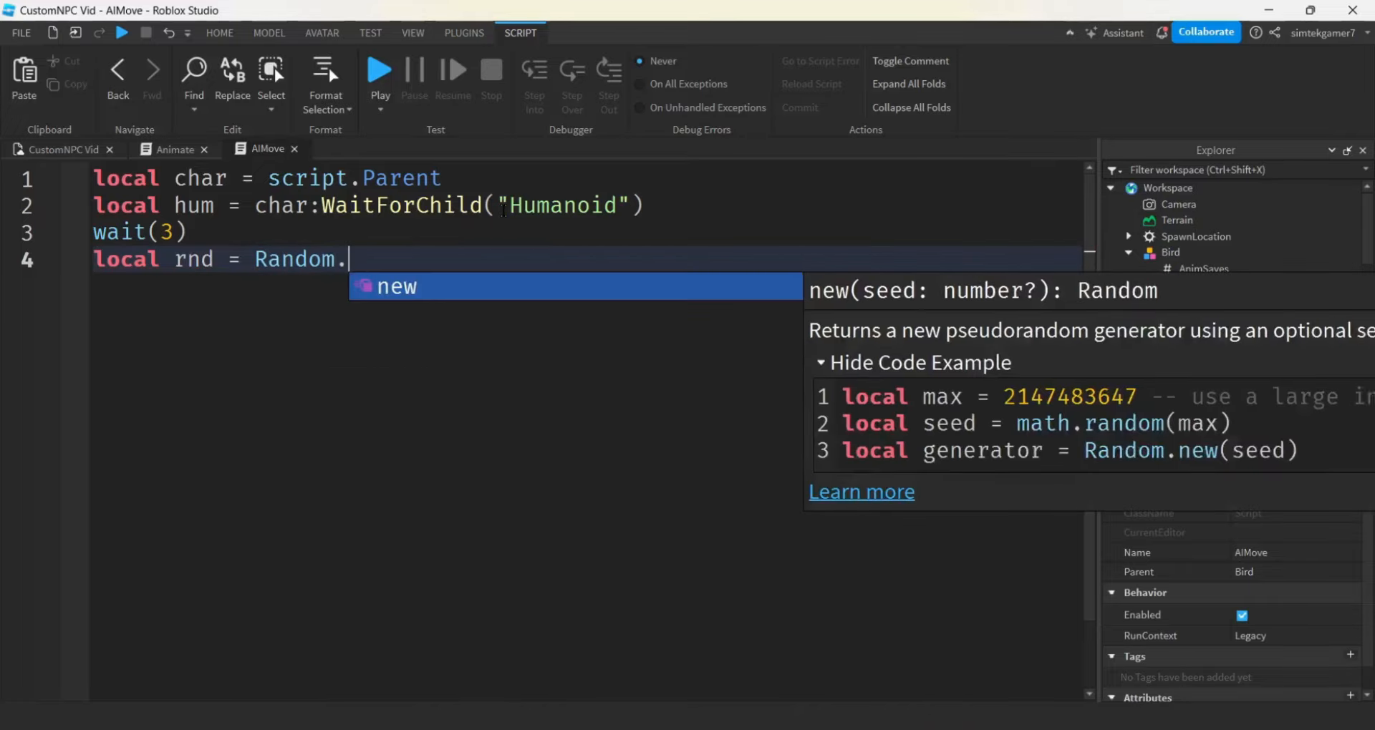
key("Tab")
type("()")
key("Return")
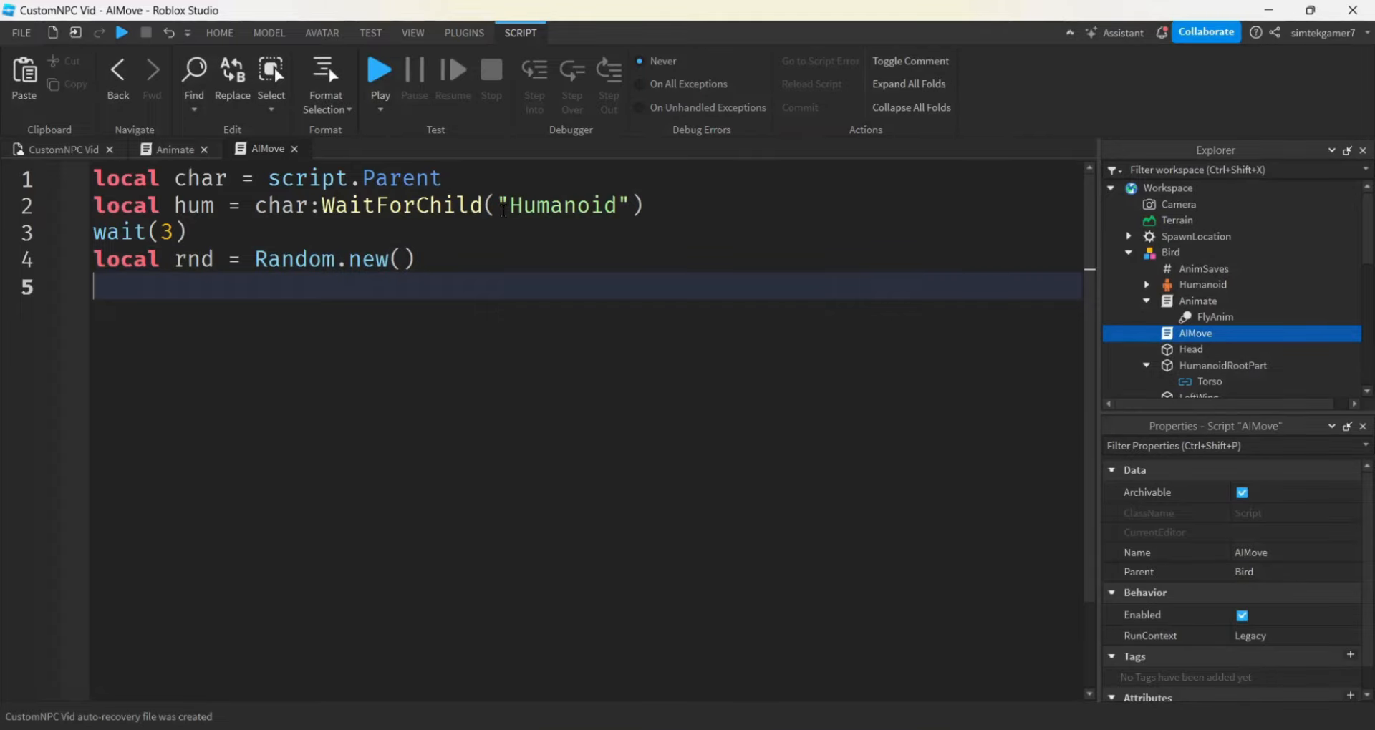
On line 5, set the humanoid's walking speed with hum.WalkSpeed = 8.
type("hum.")
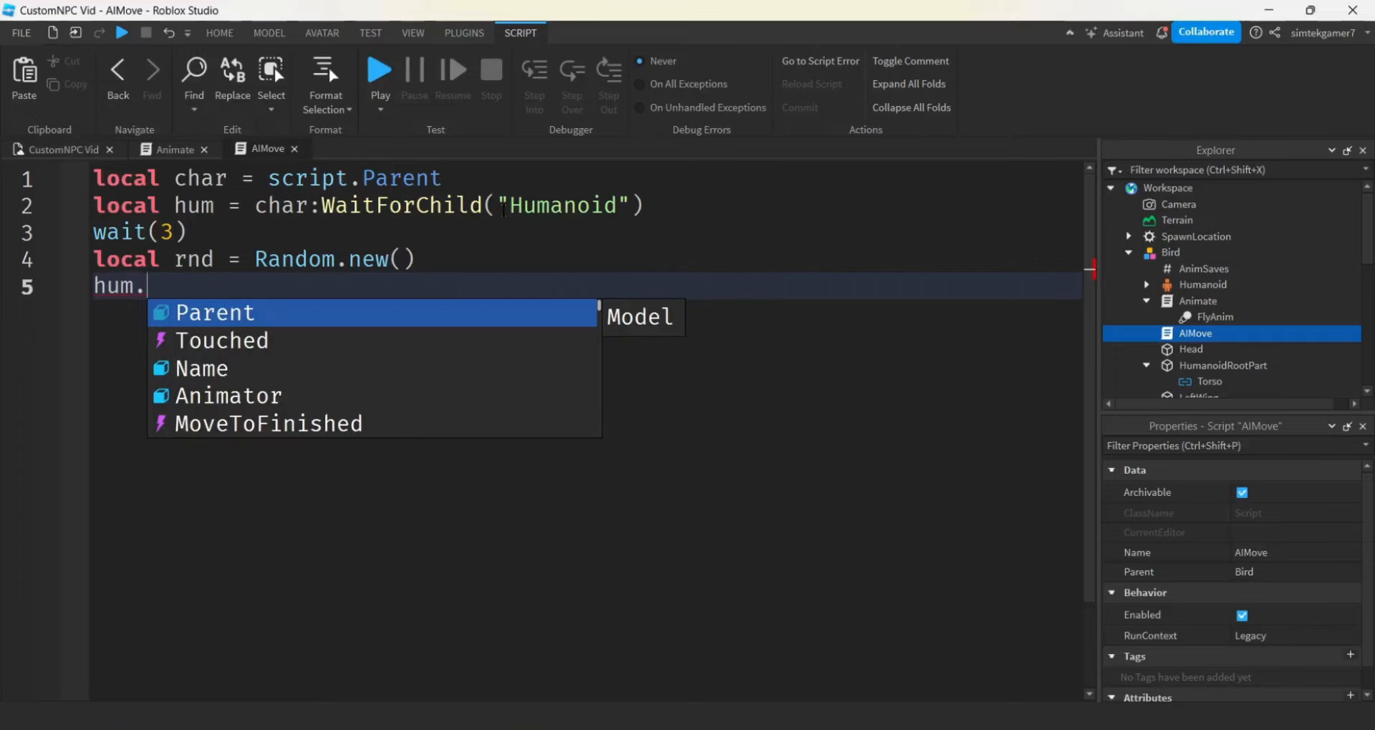
type("W")
key("Tab")
type("= 8")
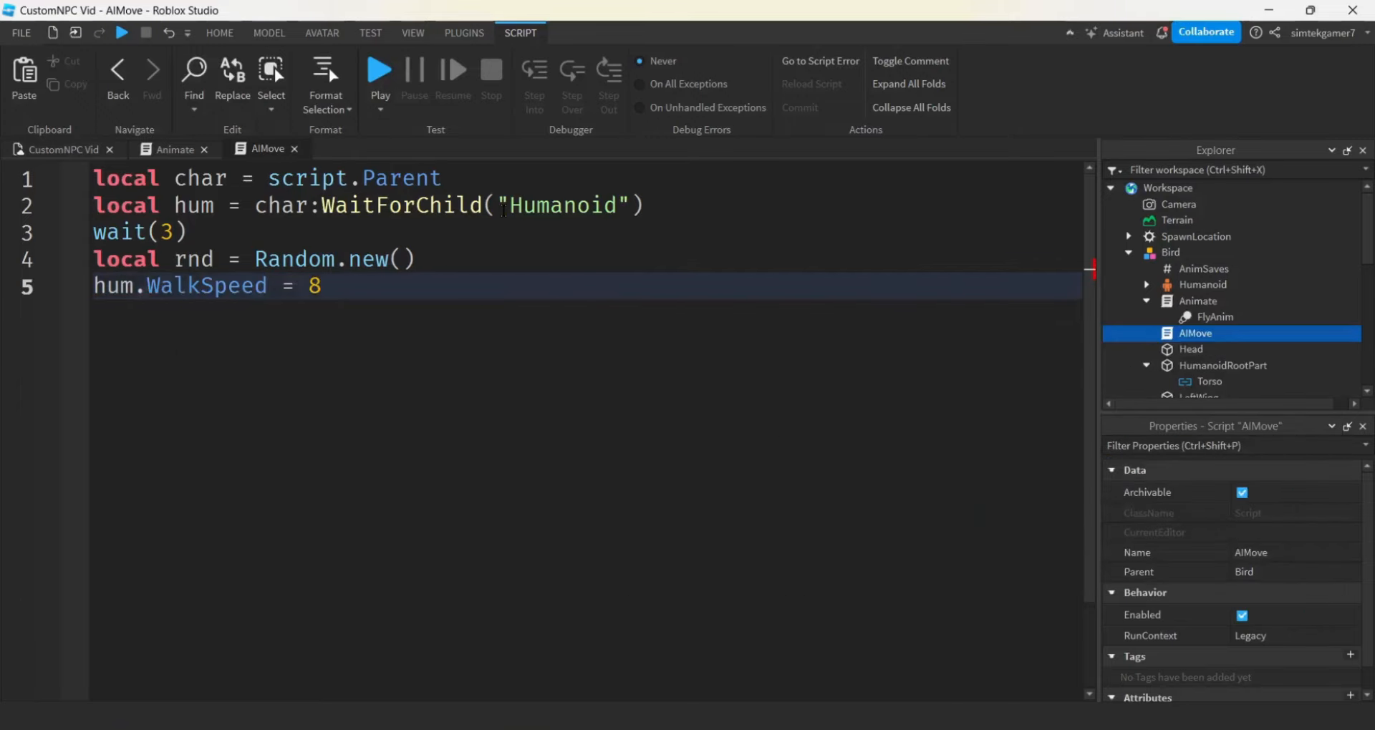
key("Return")
On line 6, set the humanoid's hip height with hum.HipHeight = 10 and leave a blank line below it.
type("hum.")
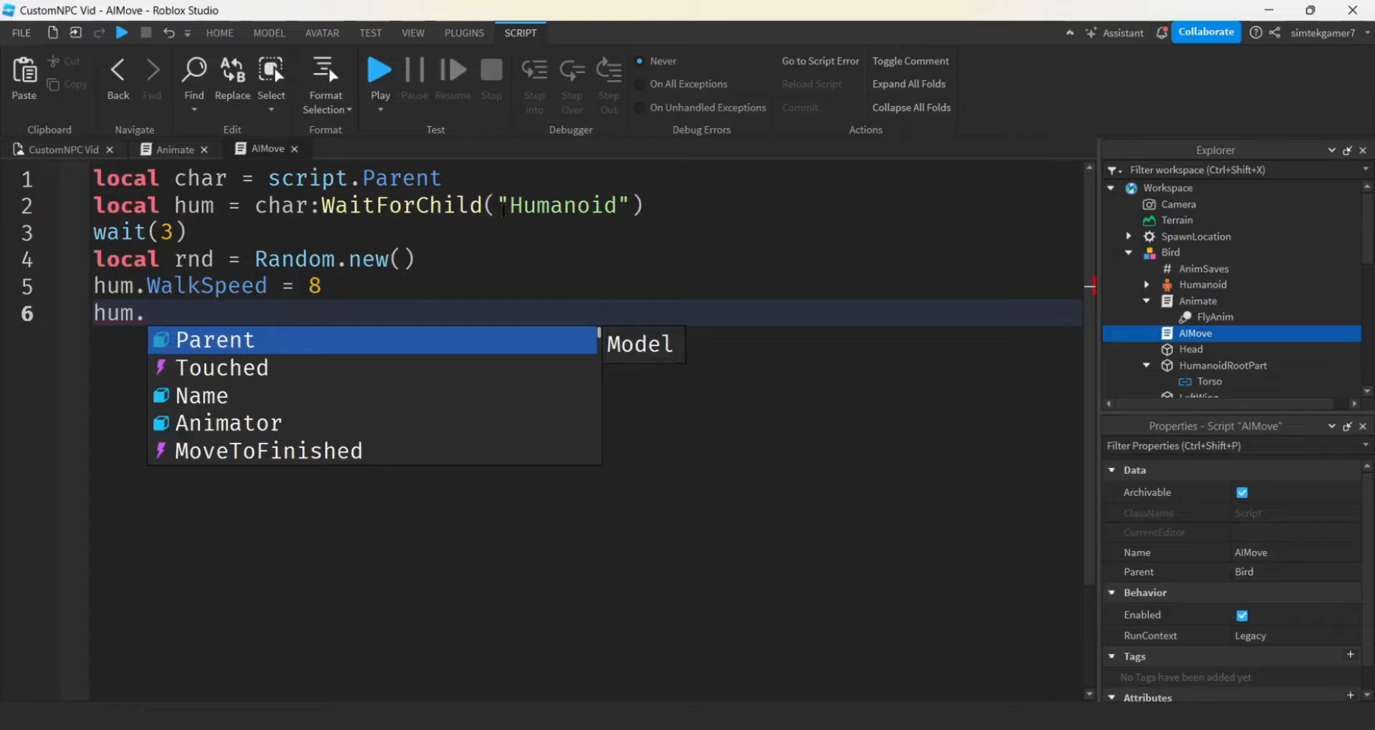
type("Hip")
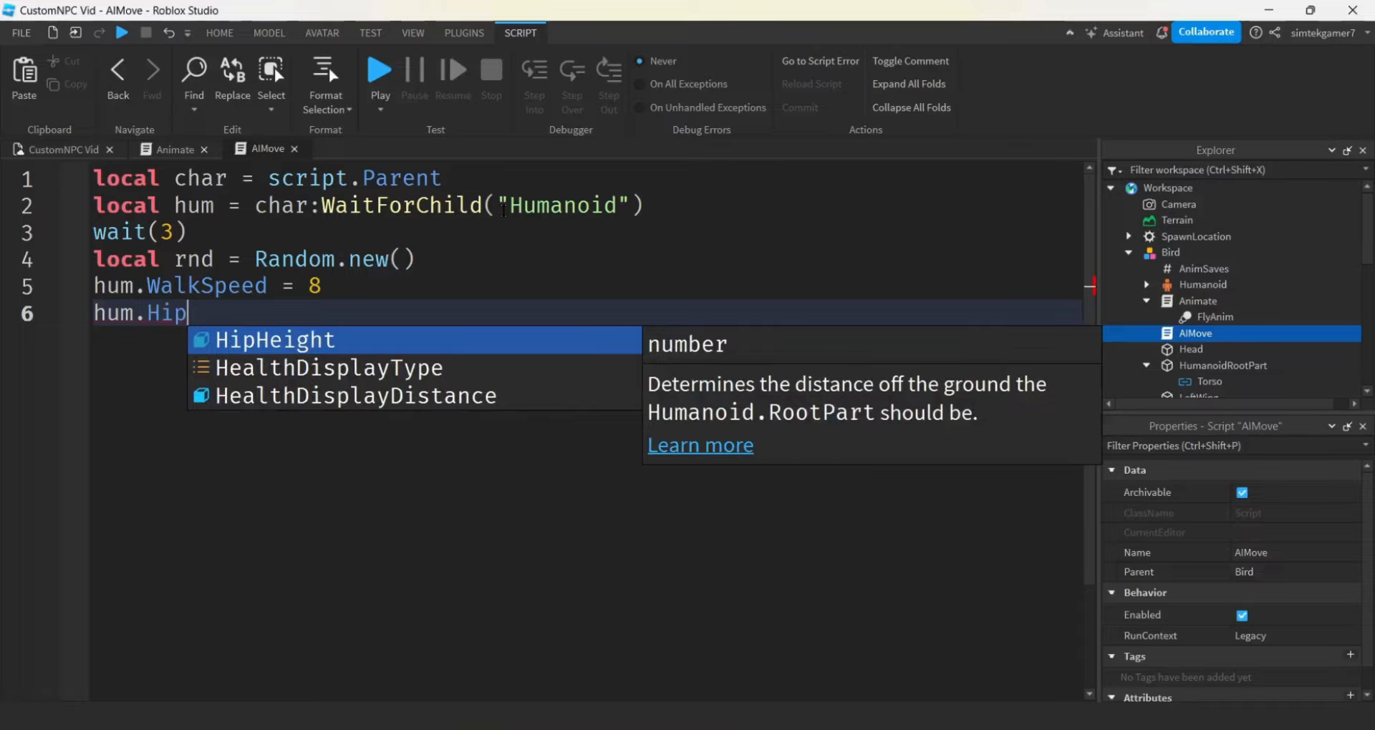
key("Tab")
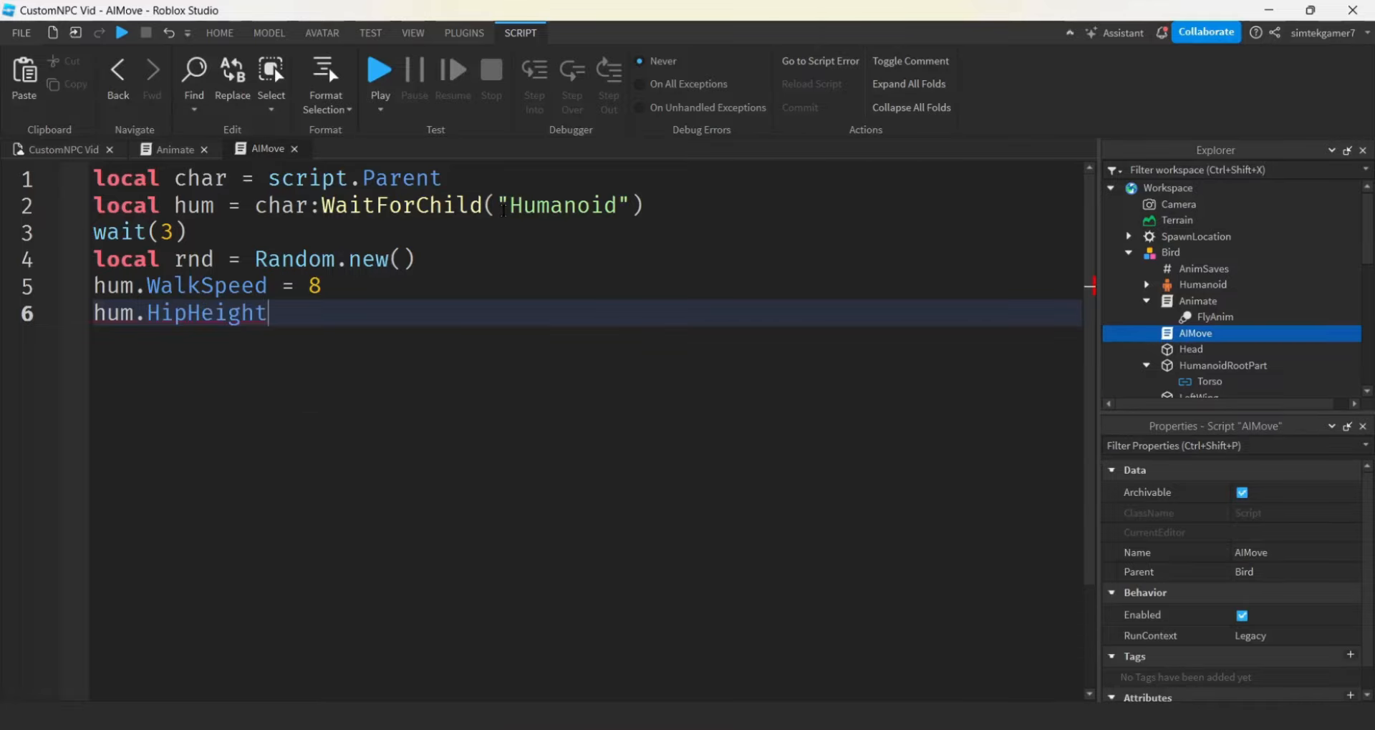
type("= 10")
key("Return")
key("Return")
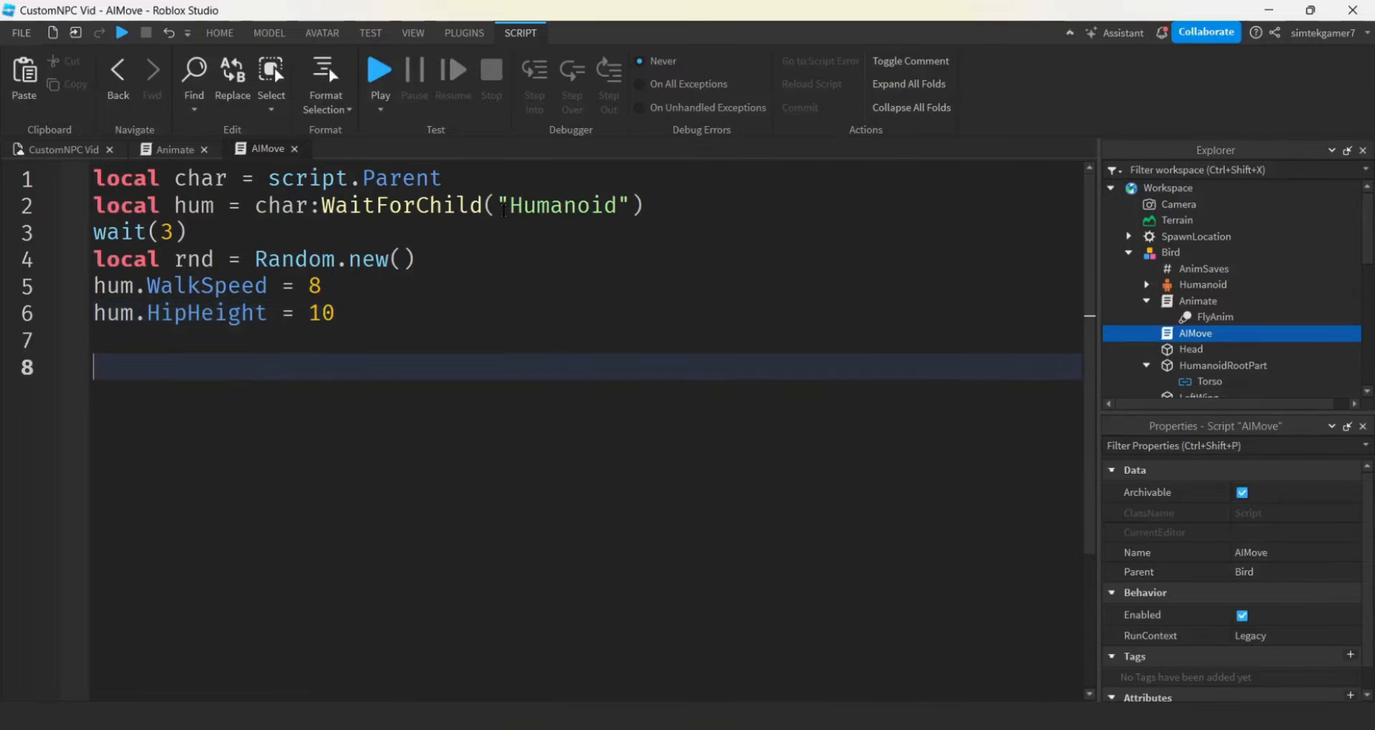
On line 8, write a hum:MoveTo() call using the colon method syntax.
type("hum.Mo")
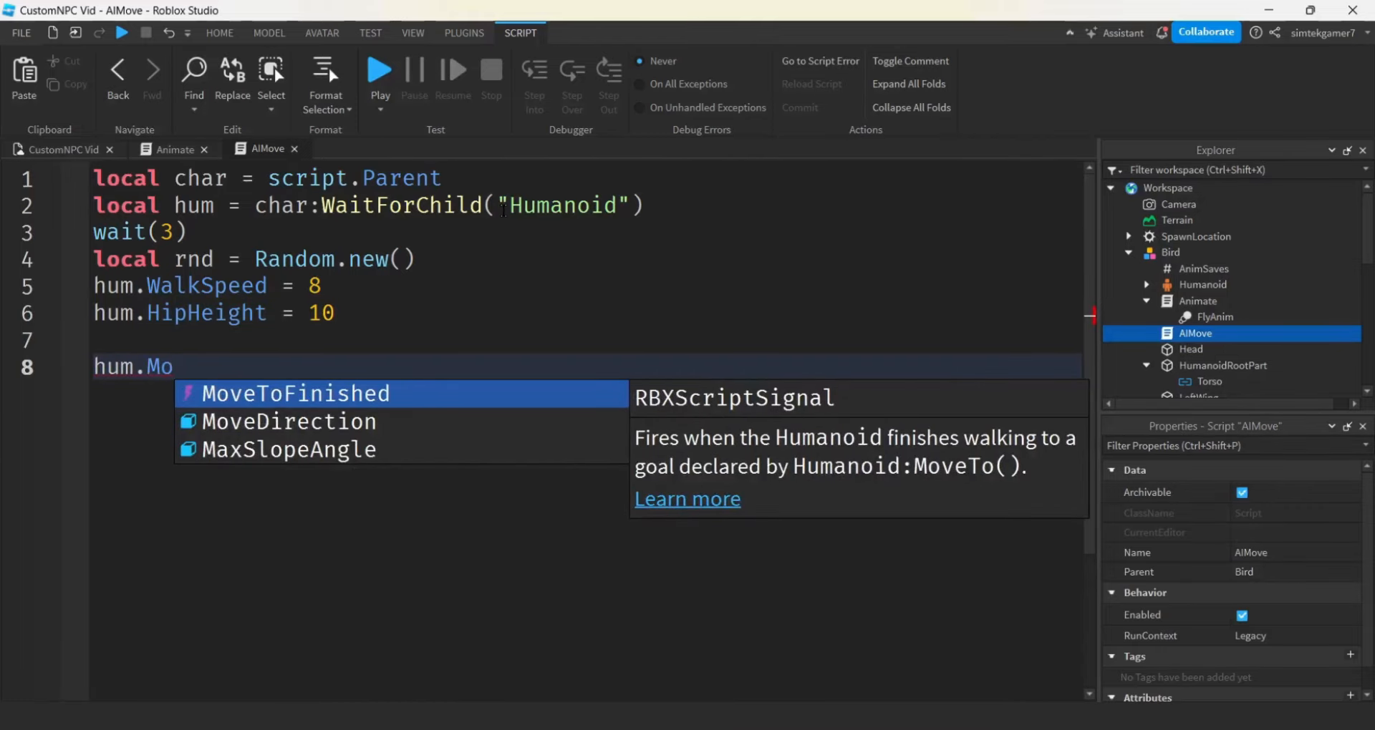
key("BackSpace")
key("BackSpace")
key("BackSpace")
type(":")
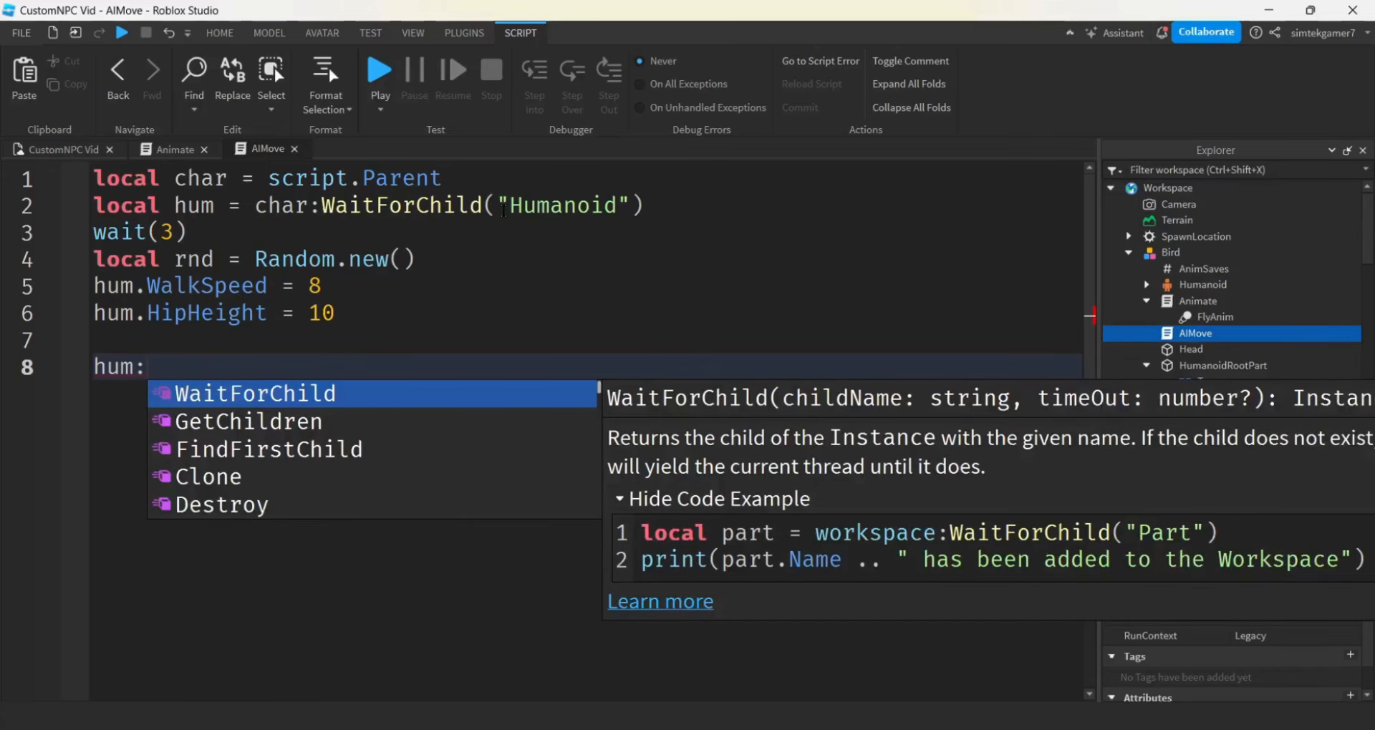
type("Move")
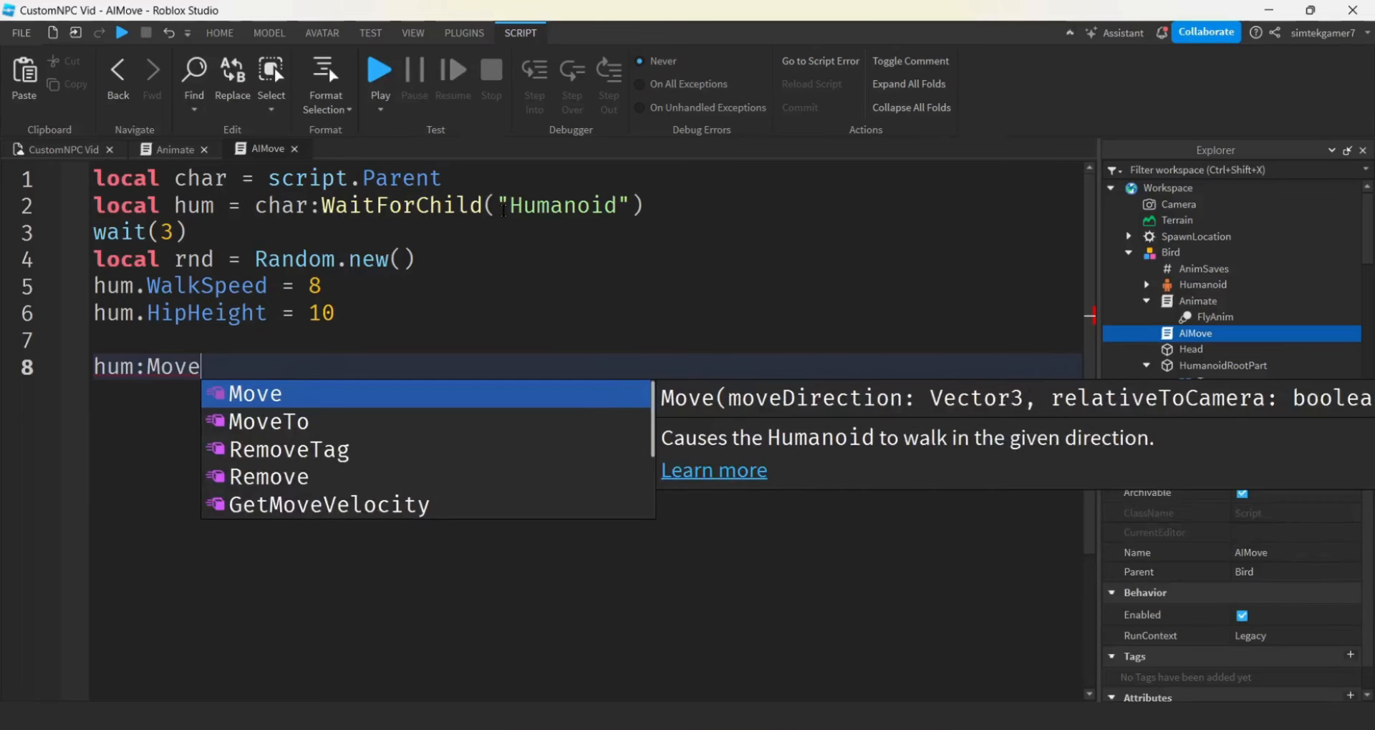
type("To(")
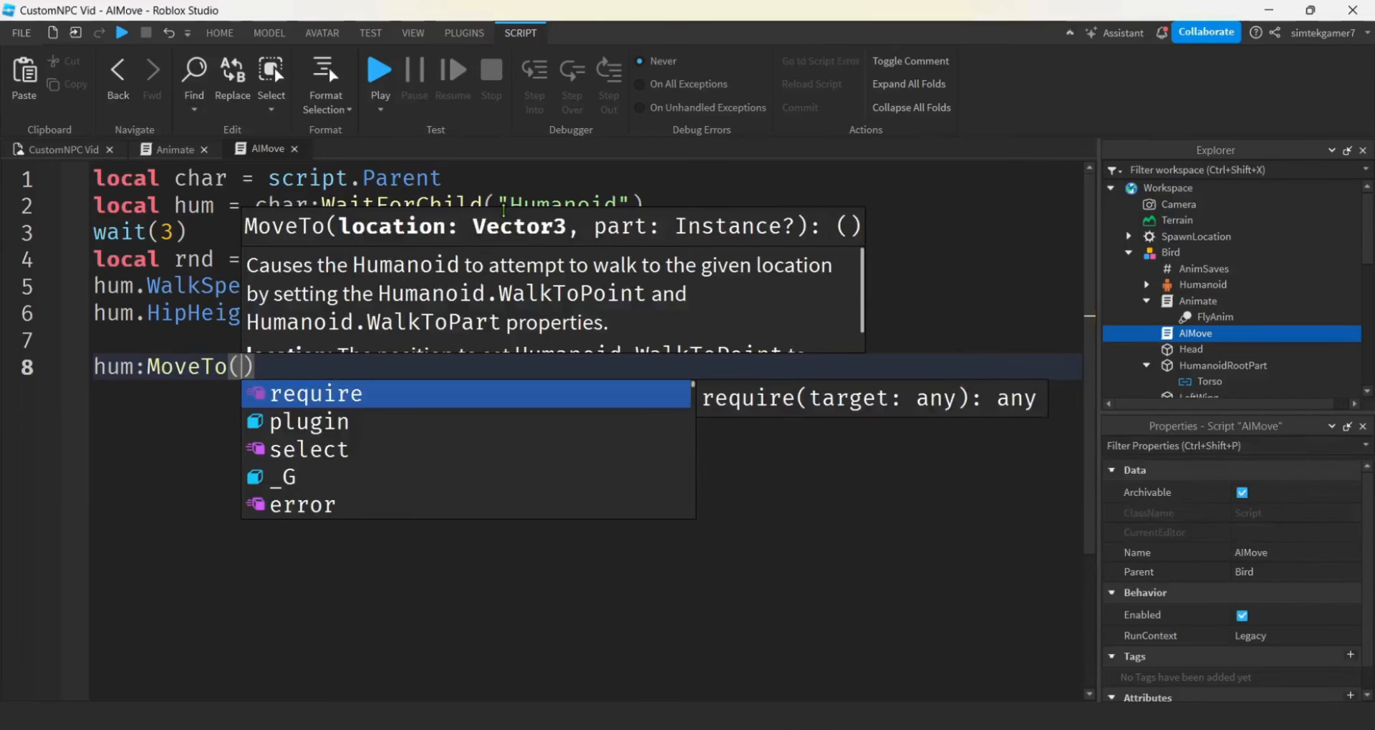
Give the MoveTo call the location Vector3.new(0, 0, 0) and start a new line below it.
type("V")
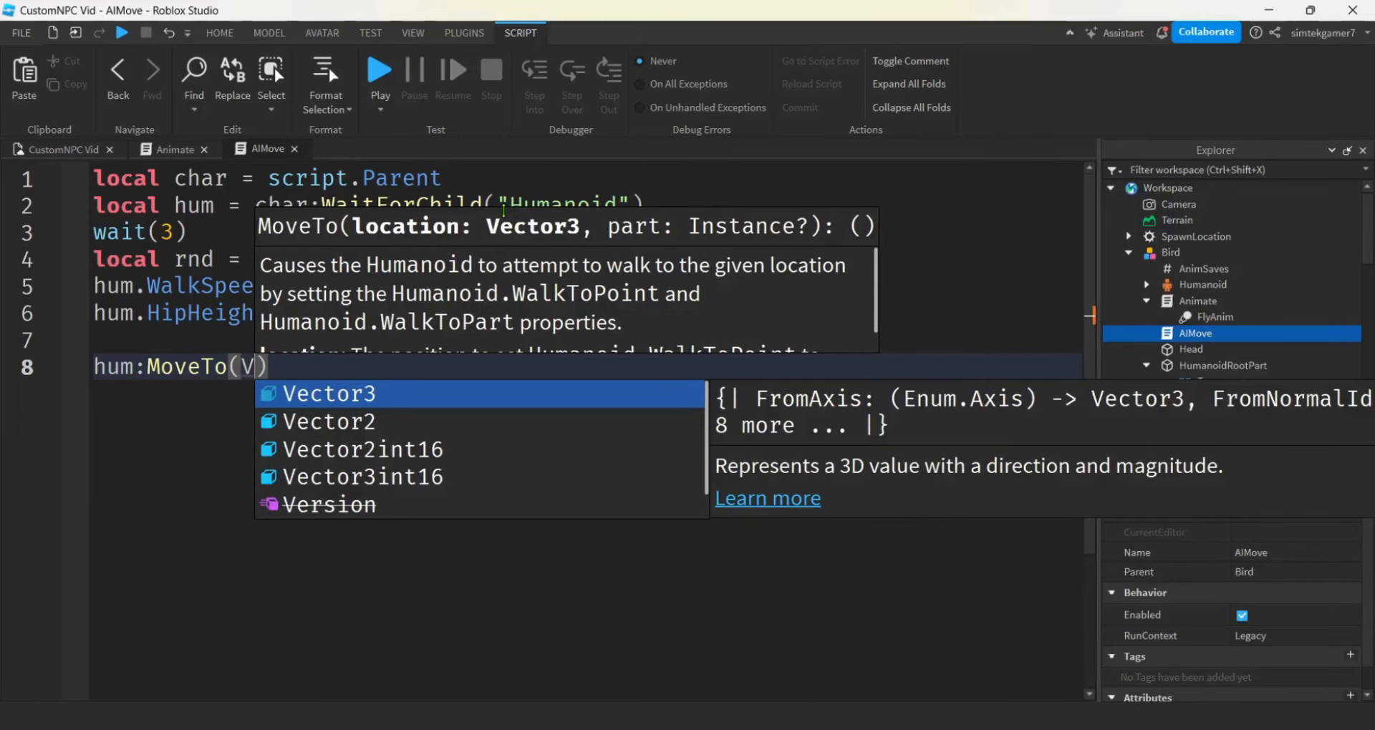
key("Tab")
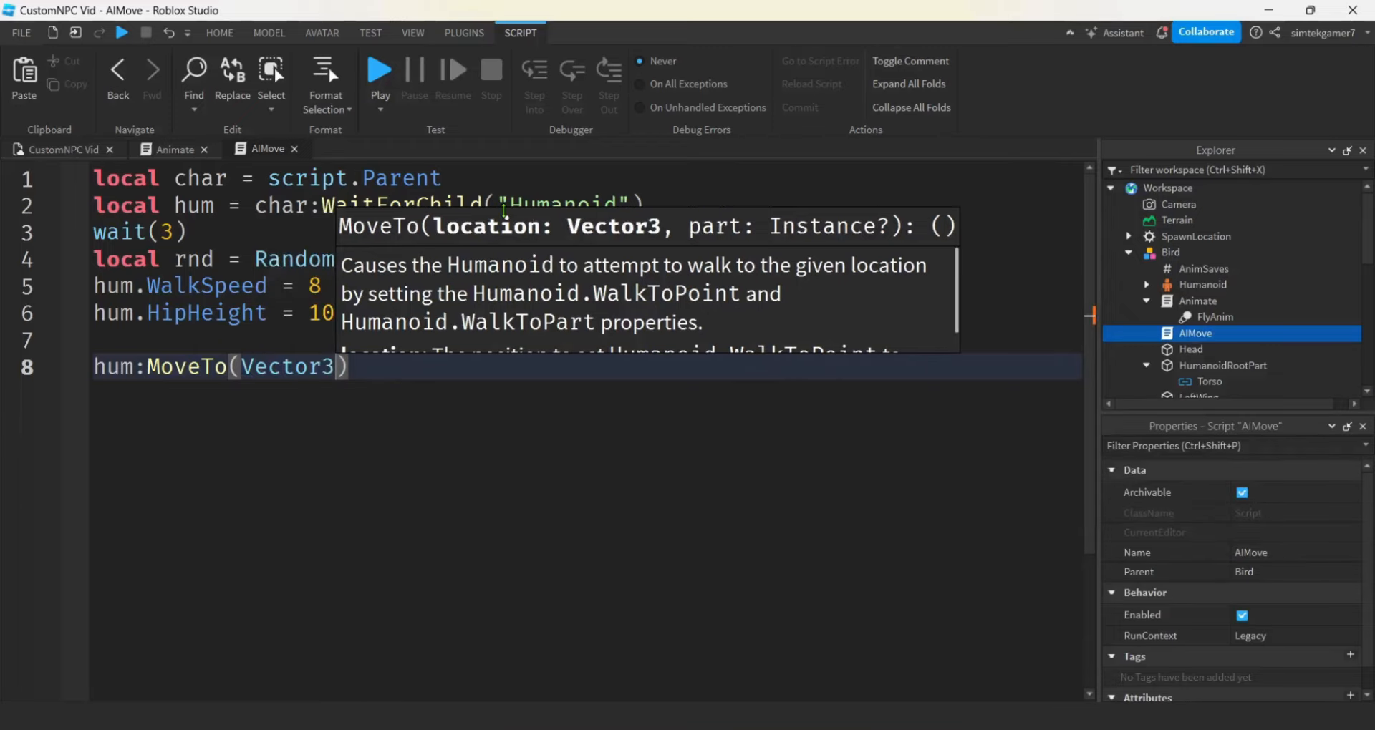
type(".")
key("Tab")
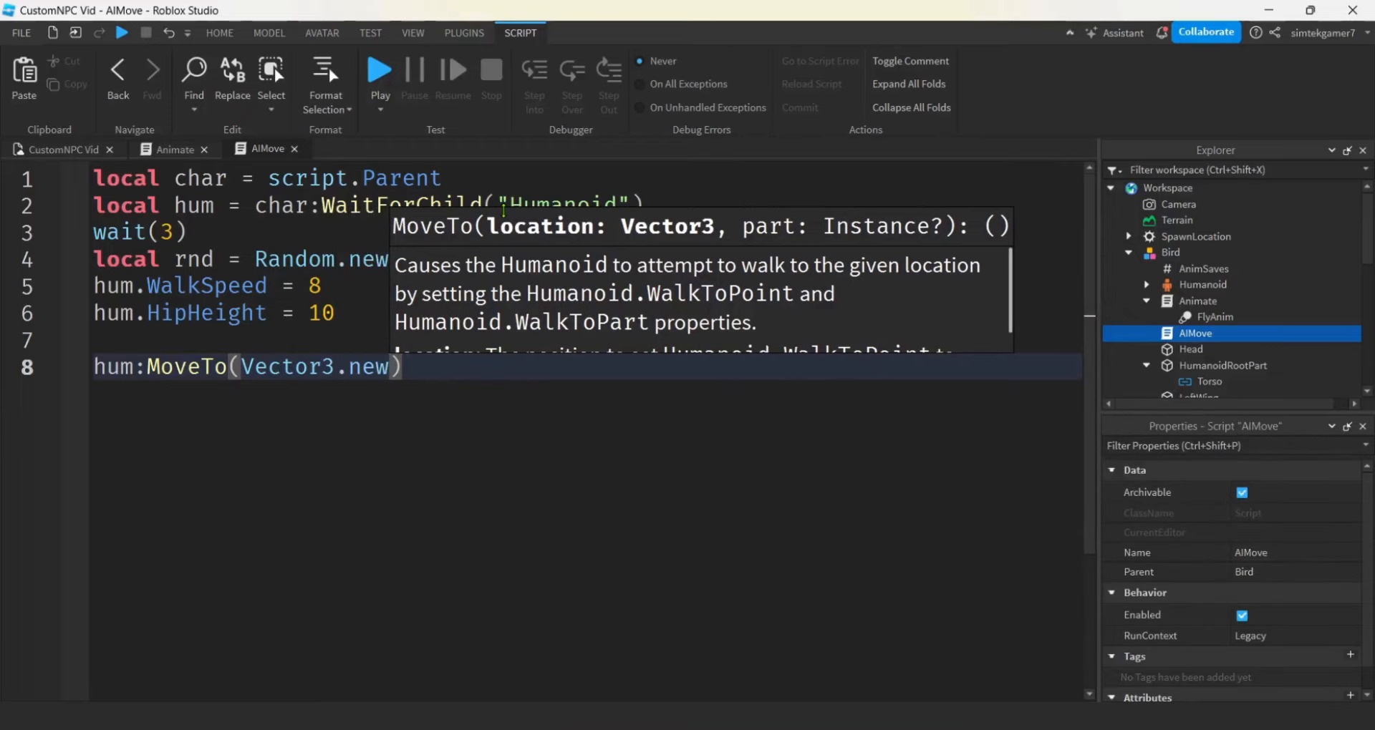
type("(0, 0, 0")
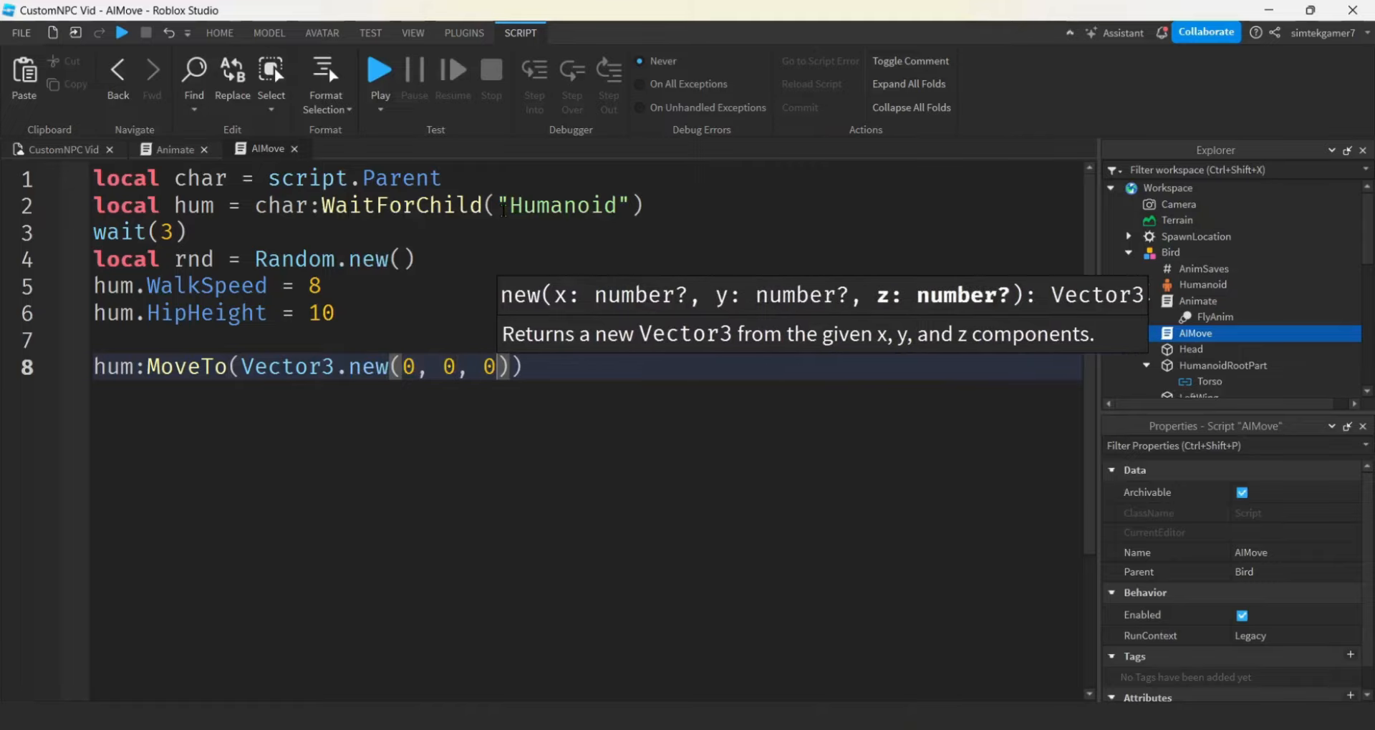
key("End")
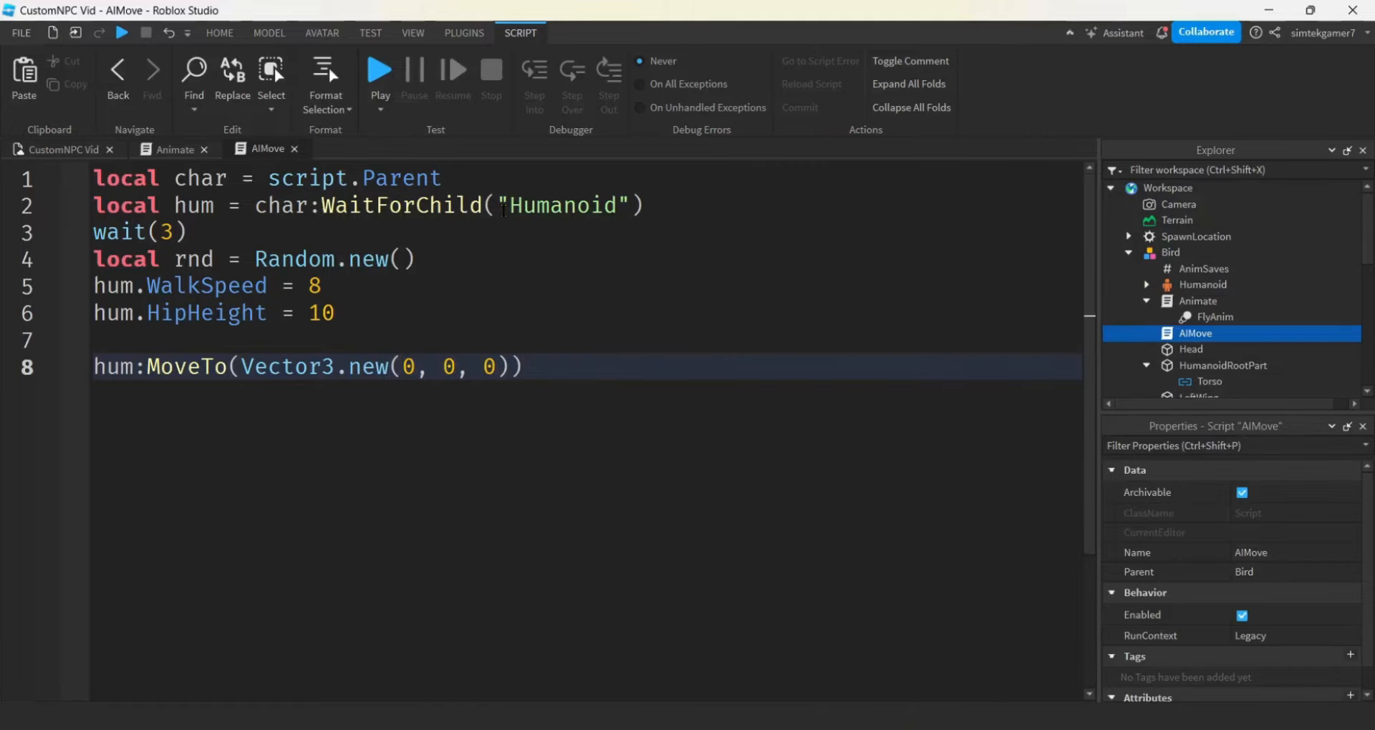
key("Return")
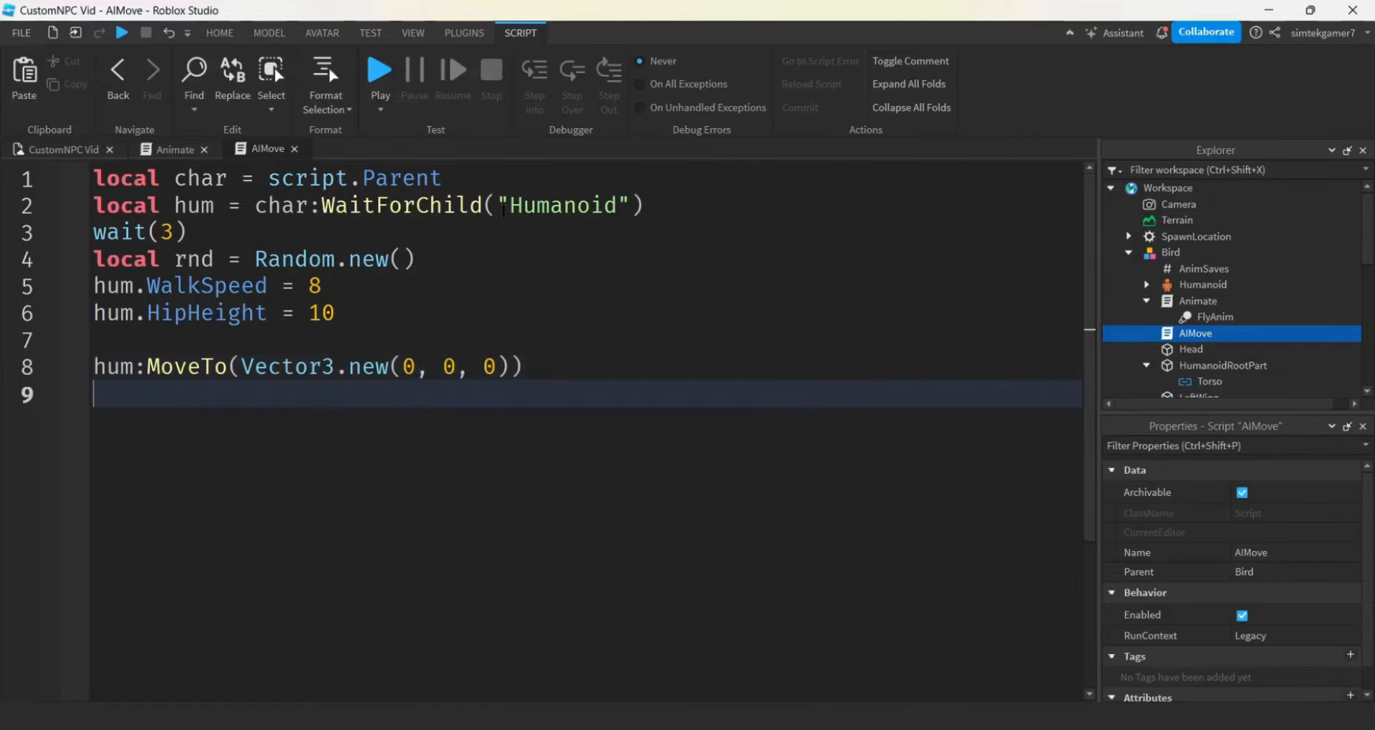
On line 9, connect hum.MoveToFinished to an anonymous function with the parameter reached and open its body.
type("hum.")
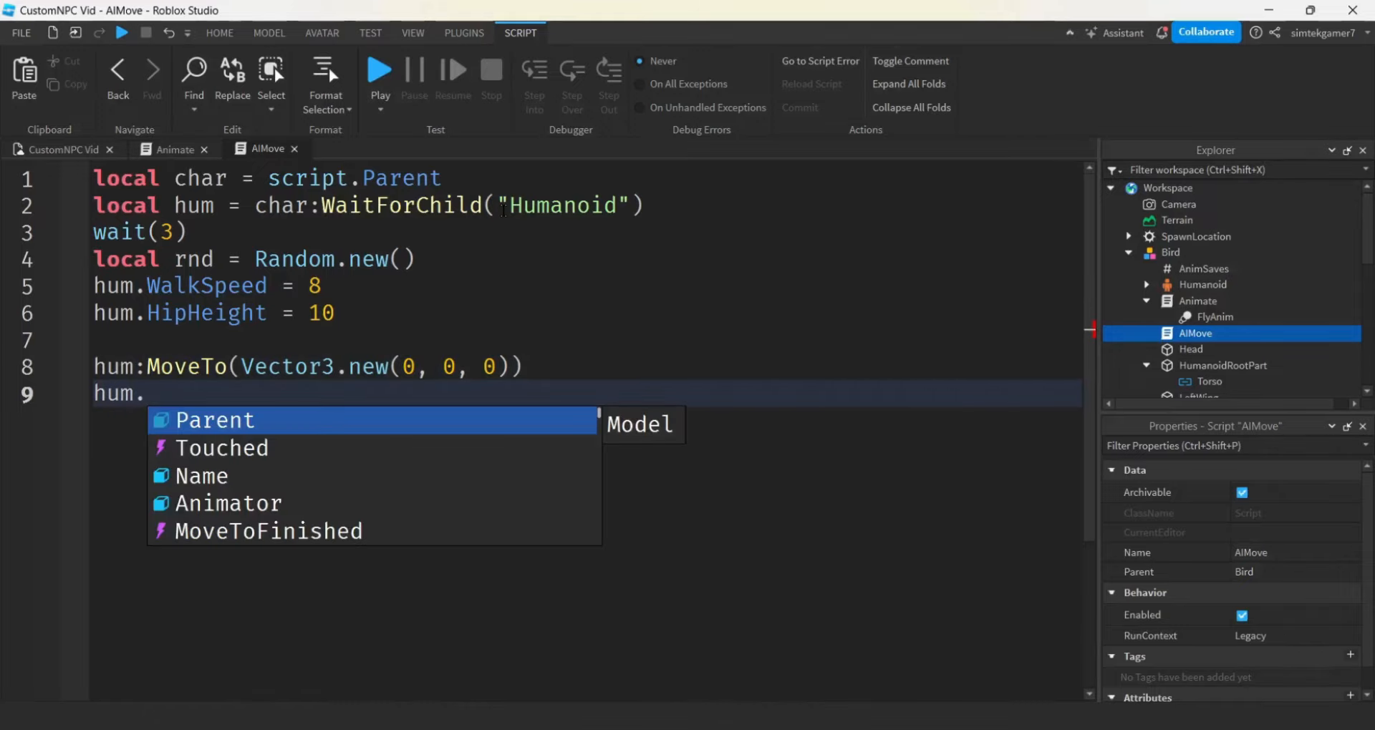
type("Mo")
key("Tab")
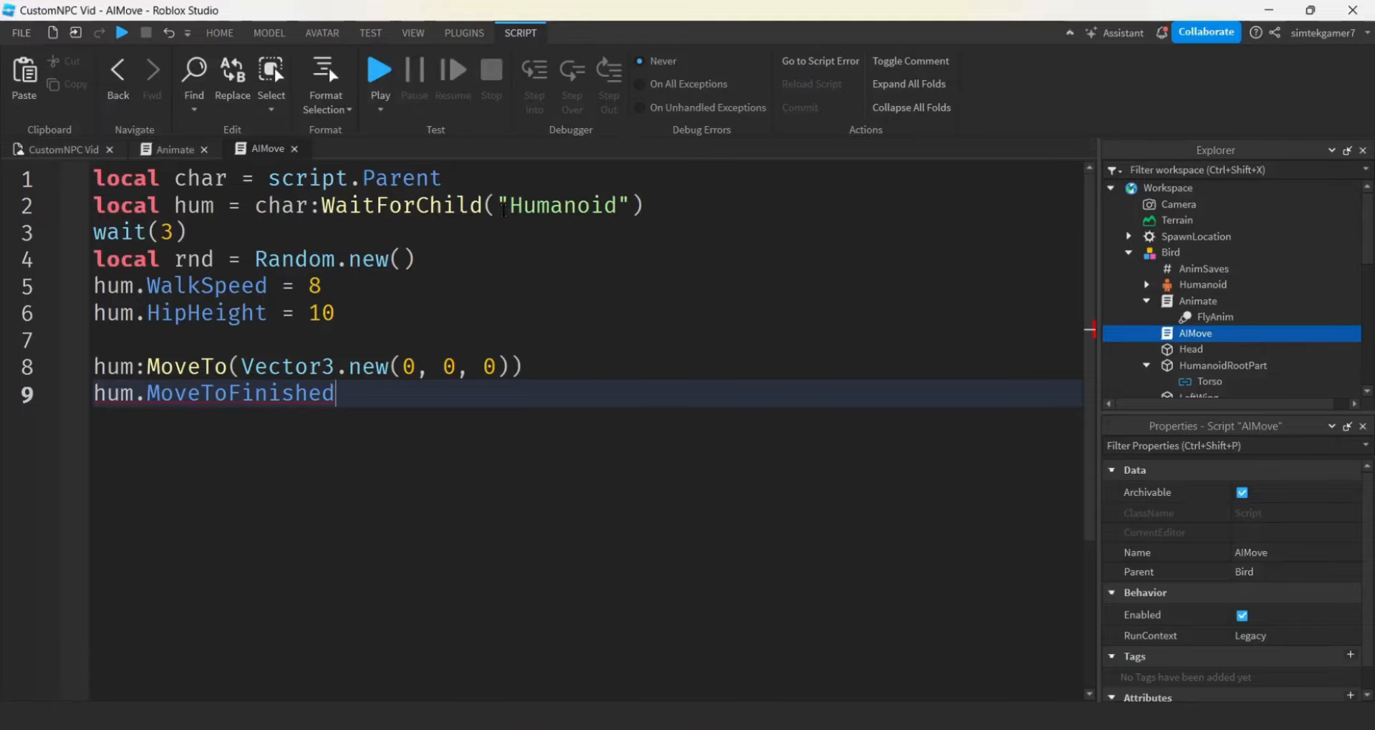
type(":C")
key("Tab")
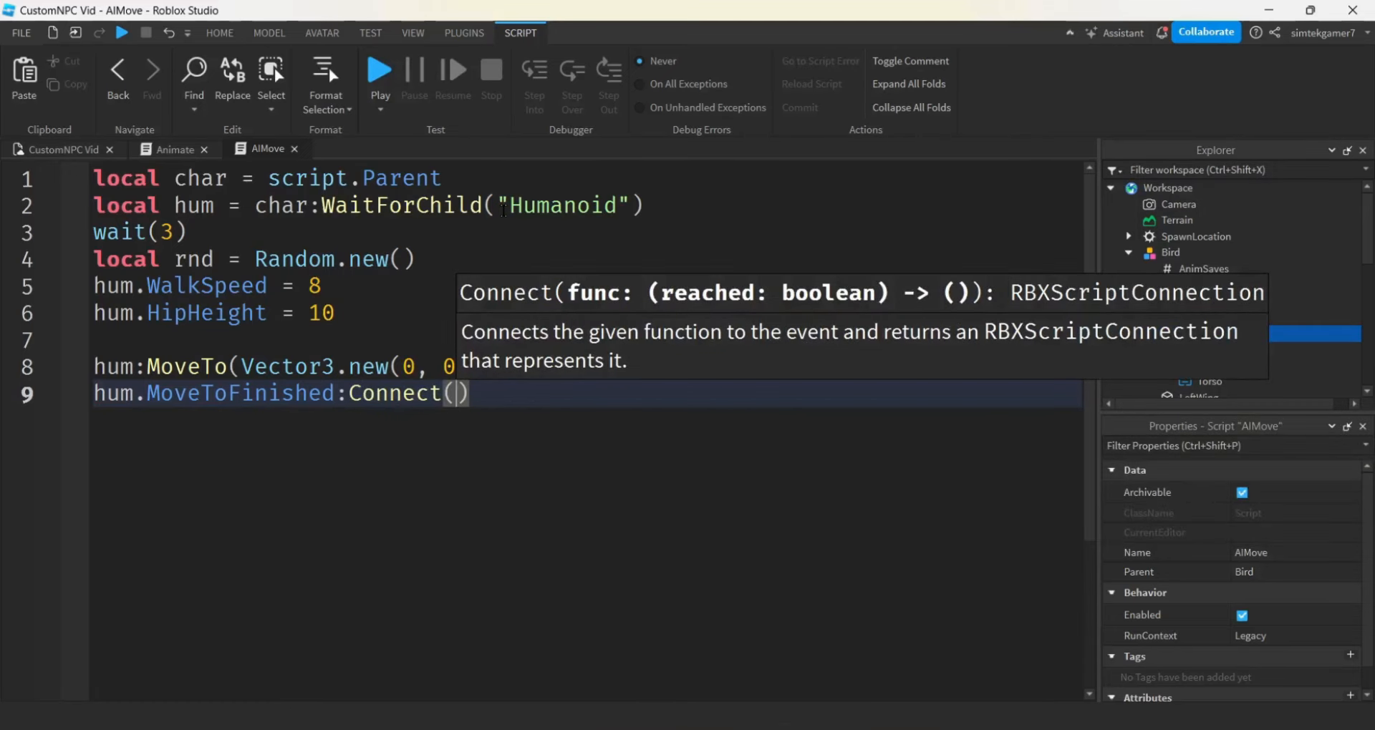
type("function(")
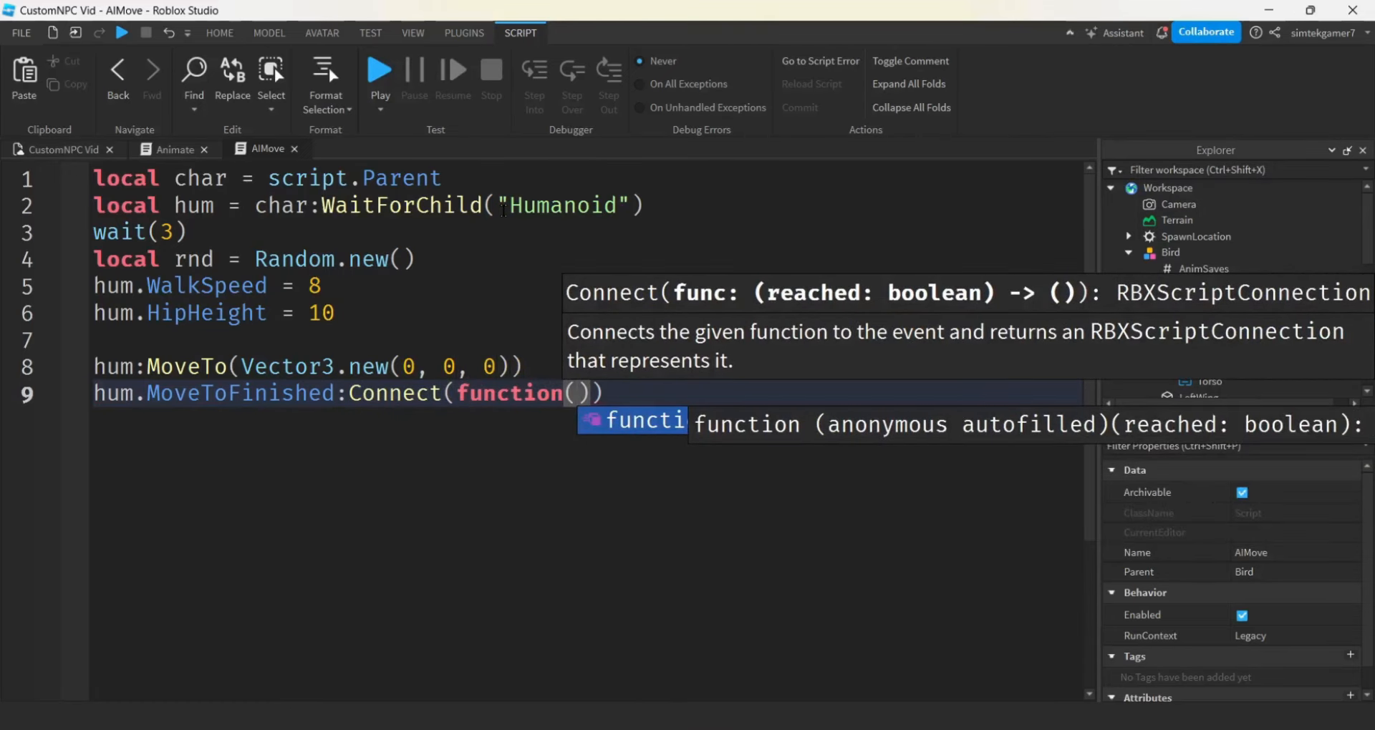
type("reach")
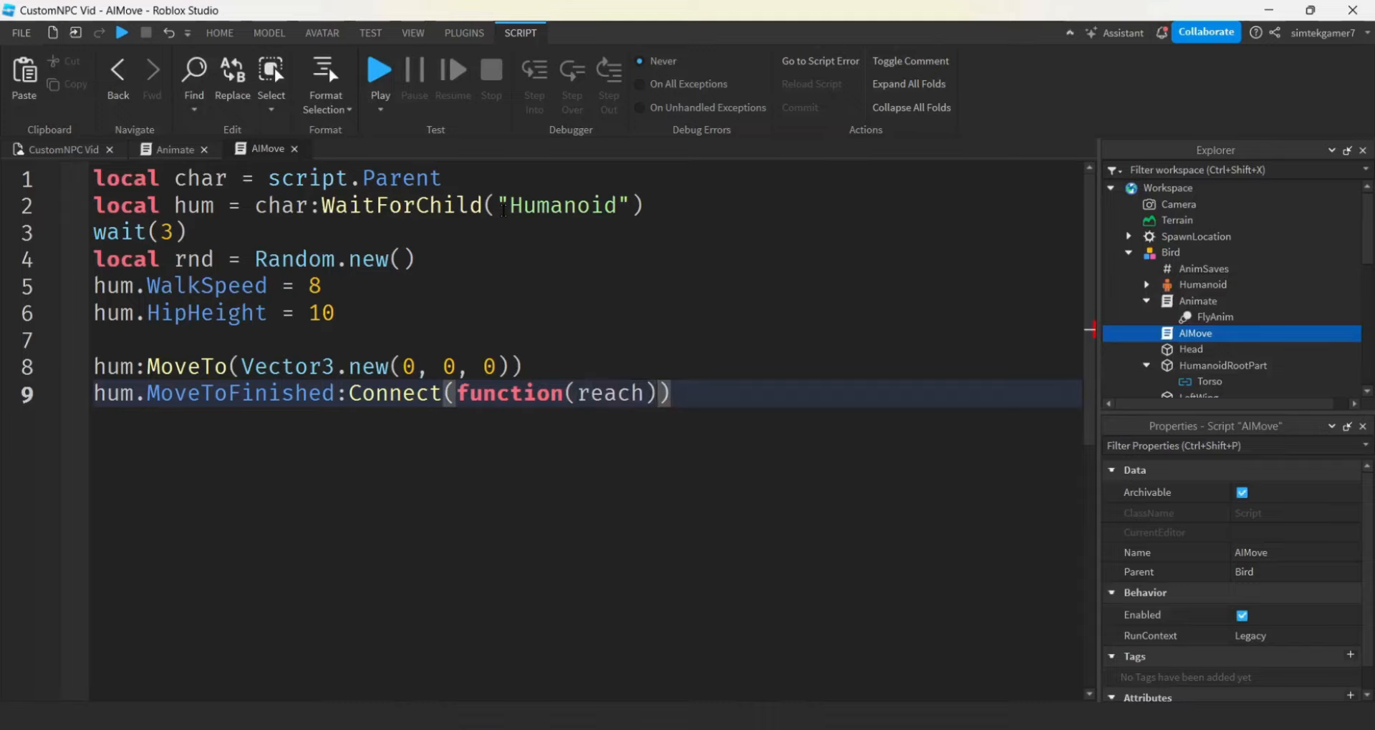
type("ed")
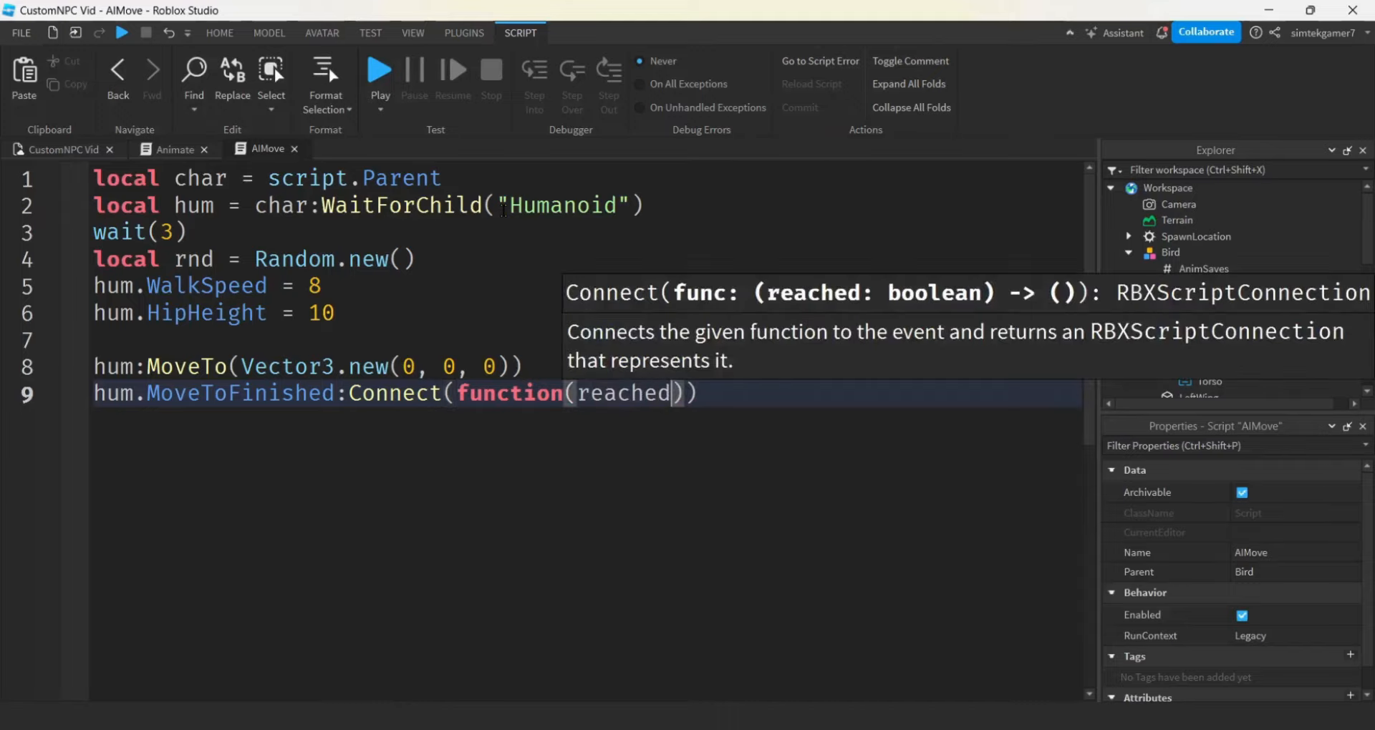
key("Return")
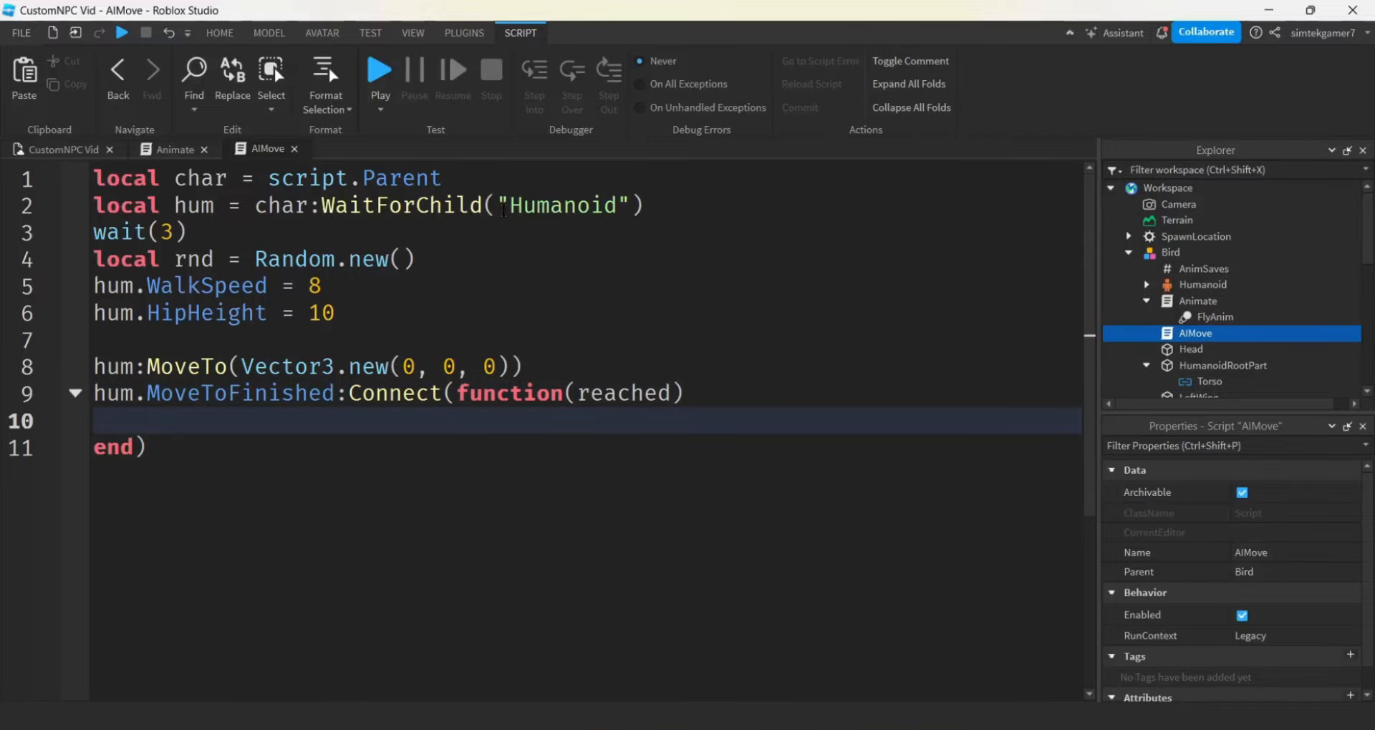
Inside the MoveToFinished function, declare local valX = rnd:NextInteger(0, 30).
type("local valX")
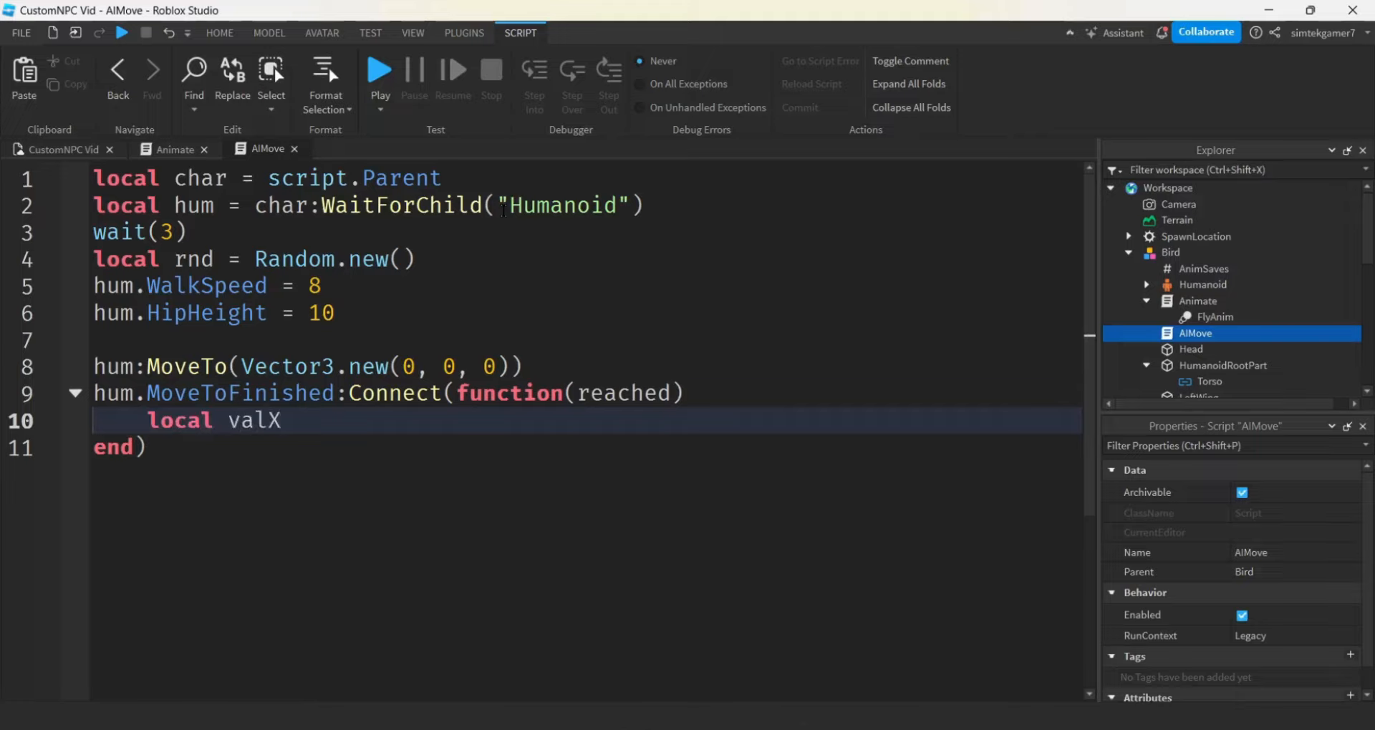
type(" = rnd:N")
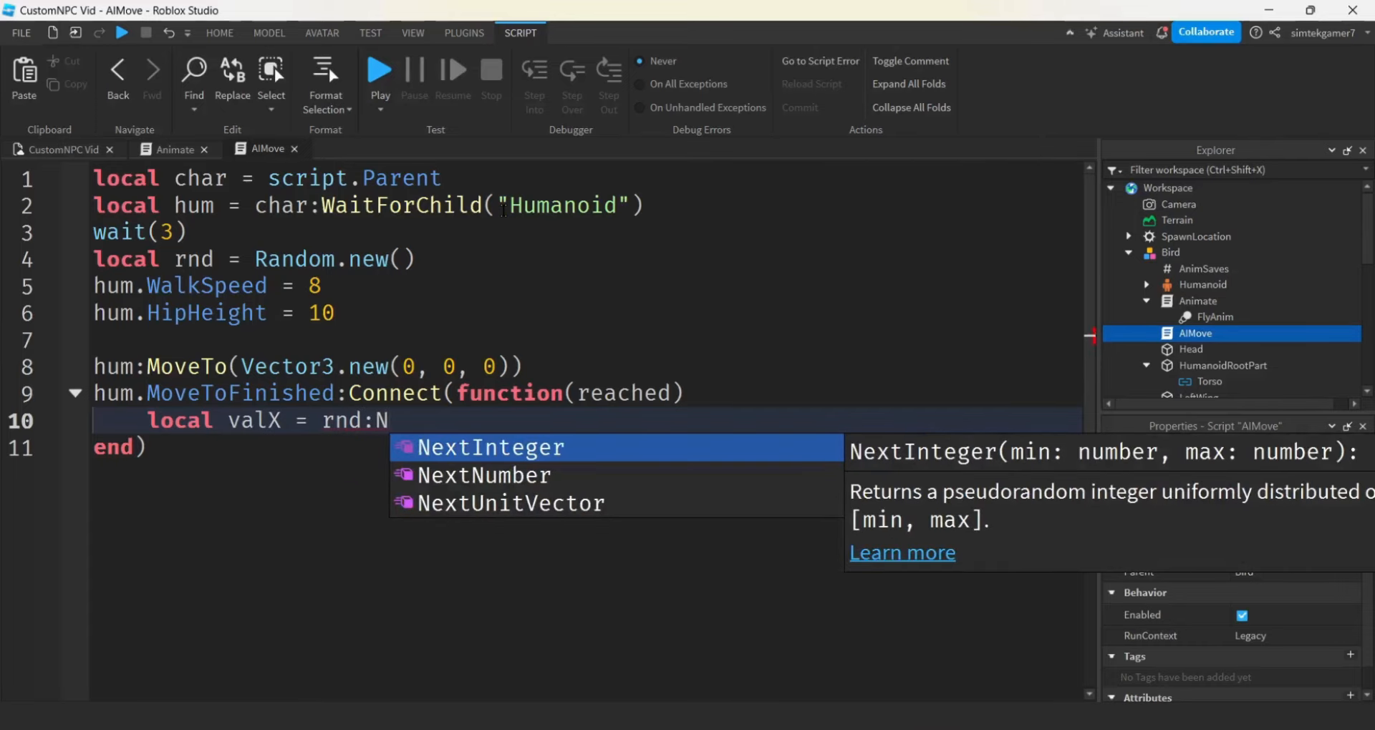
key("Tab")
type("0, 30)")
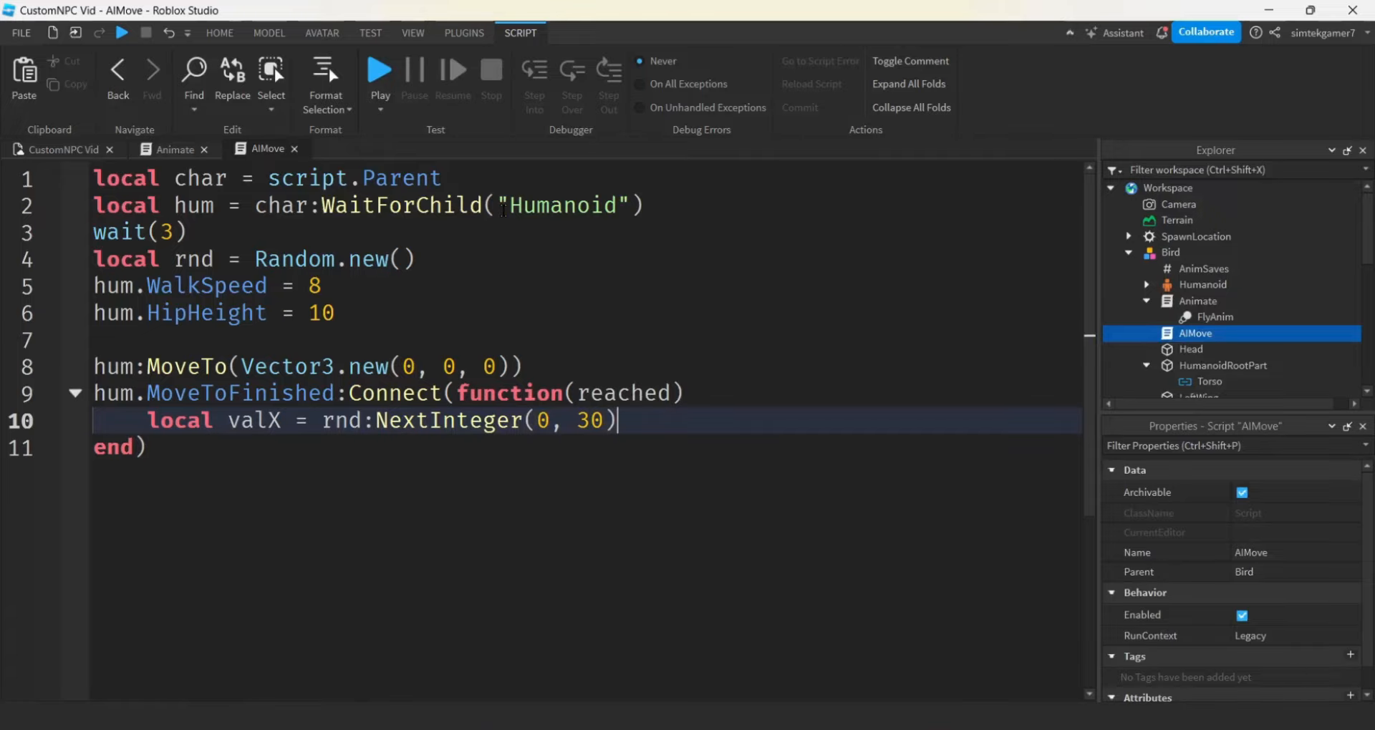
Below valX, declare local valZ = rnd:NextInteger(0, 30).
key("Return")
type("local val")
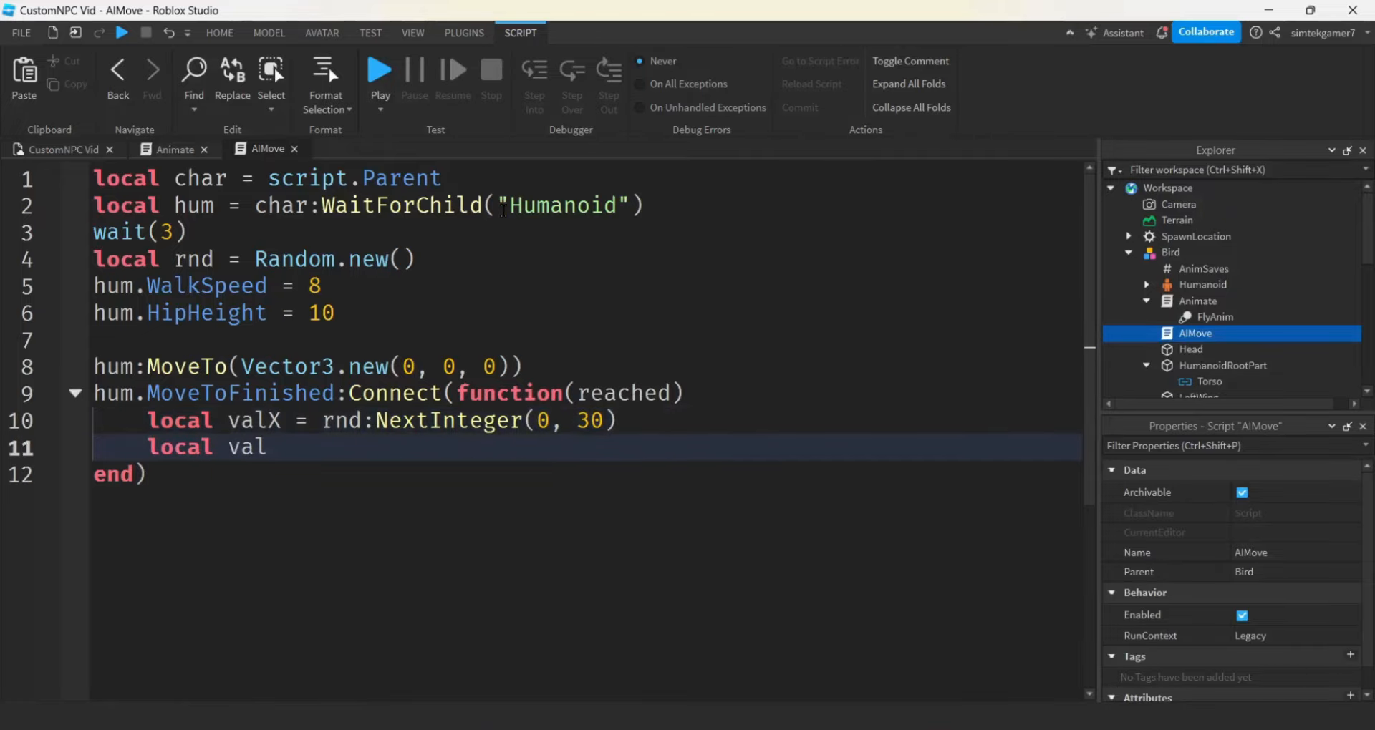
type("Z = rnd:")
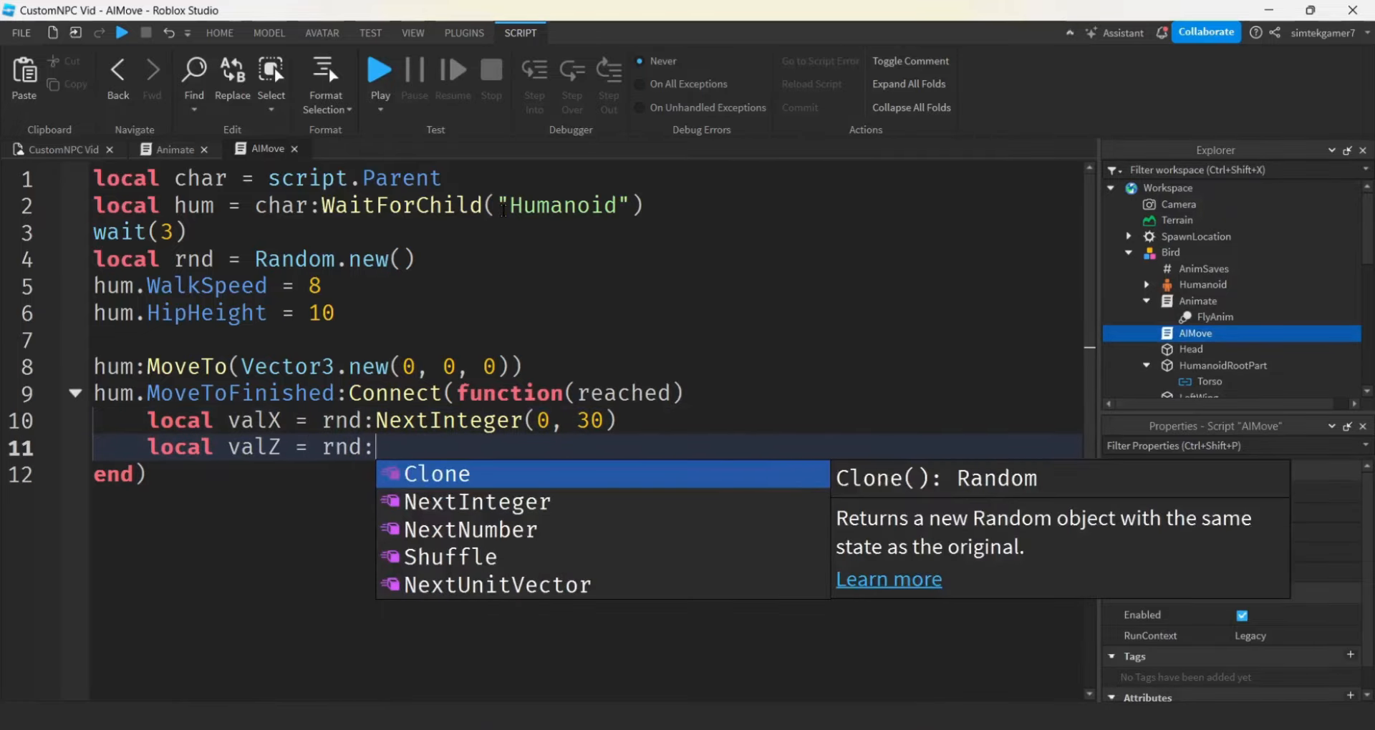
type("NextInteger(")
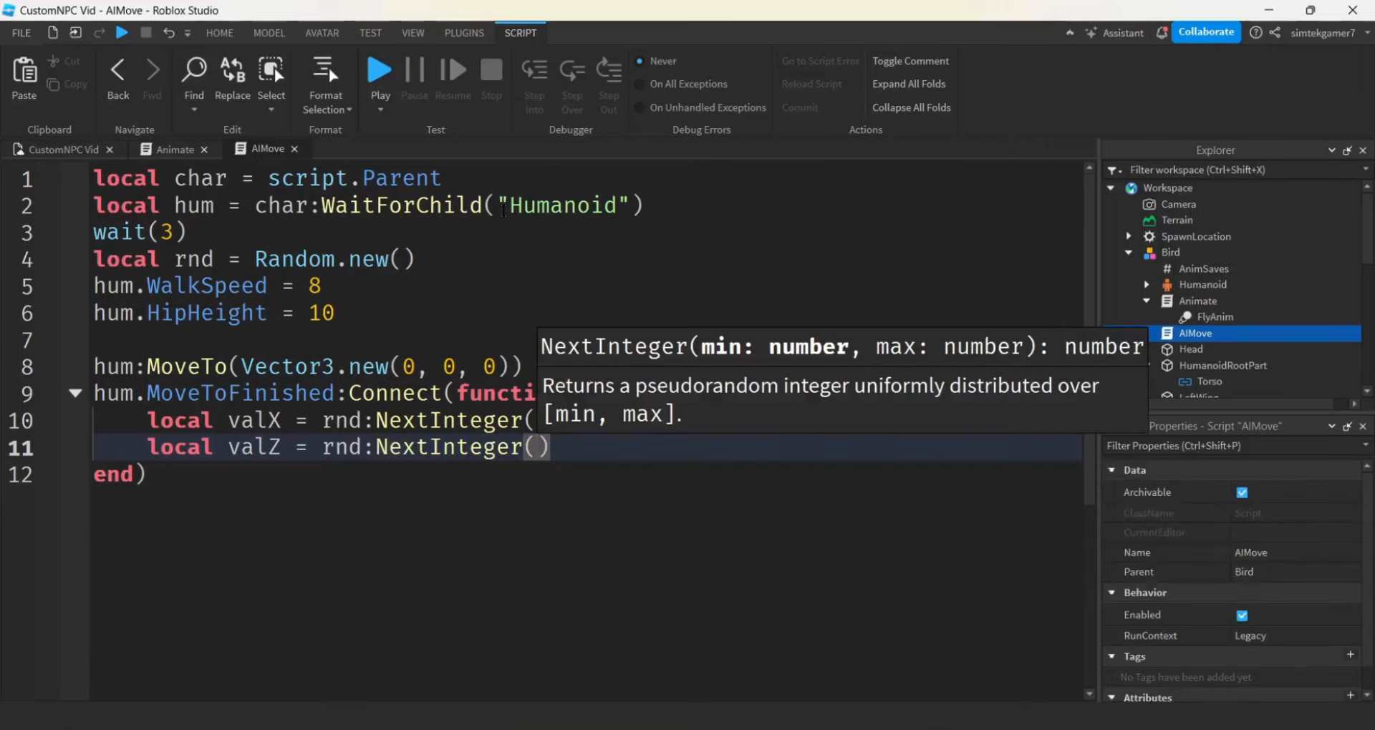
type("0, 30")
key("End")
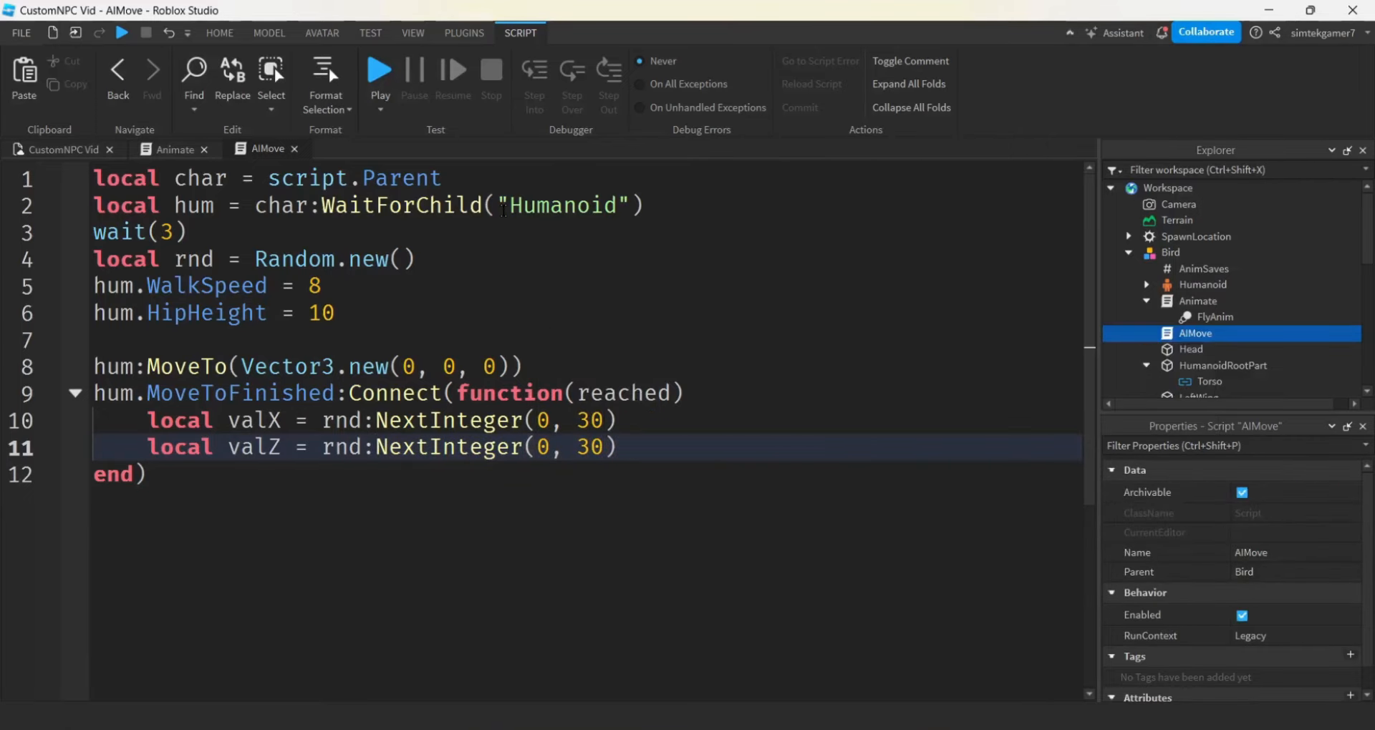
Below the valZ declaration inside the MoveToFinished function, add a hum:MoveTo() call.
key("Return")
type("hum:")
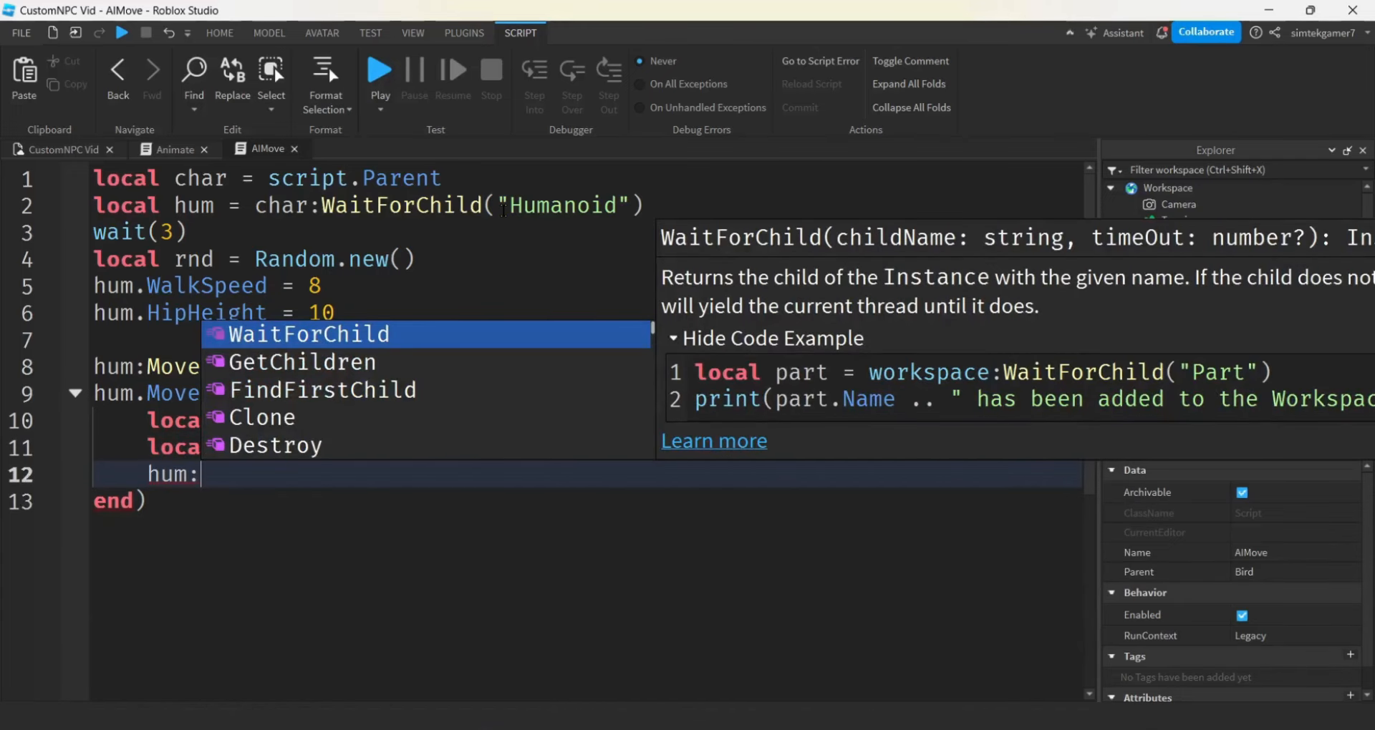
type("Mo")
key("Tab")
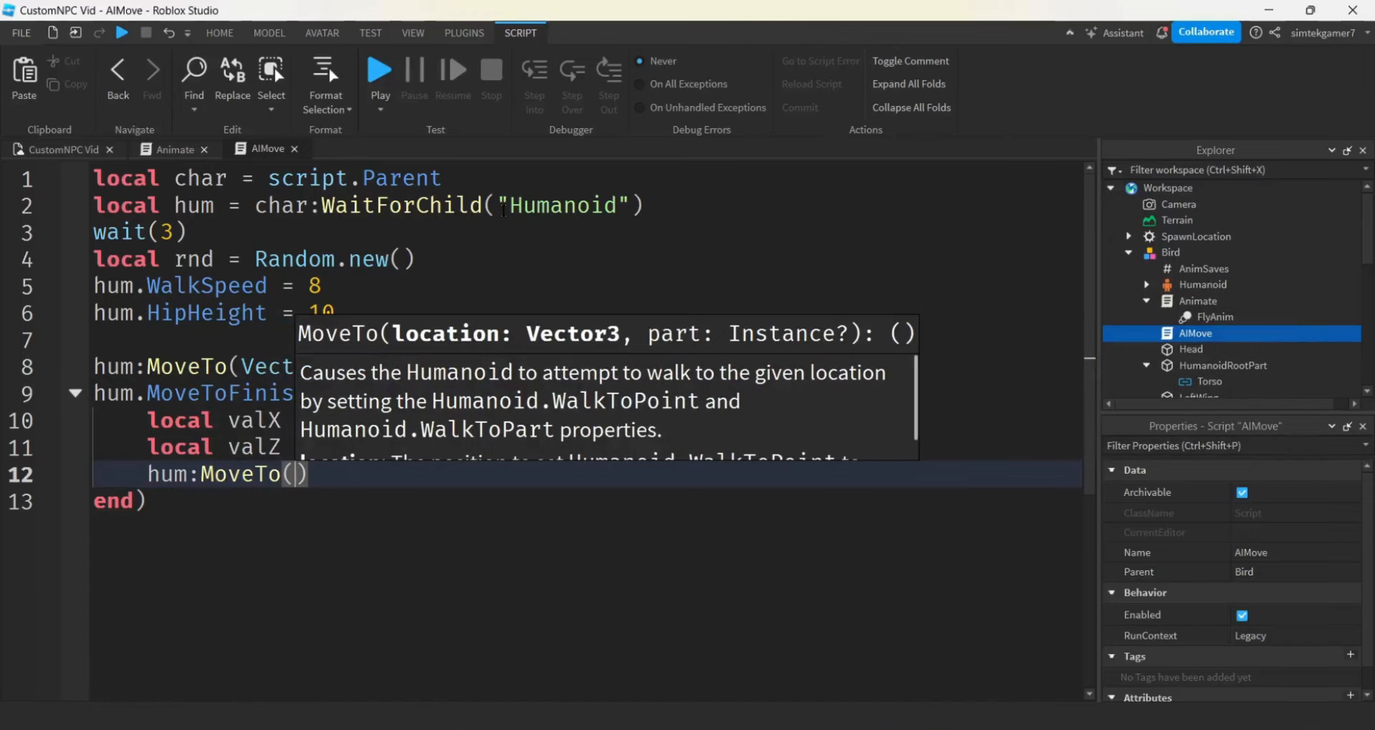
Give the new MoveTo call inside the function the location Vector3.new(valX, 0, valZ).
type("V")
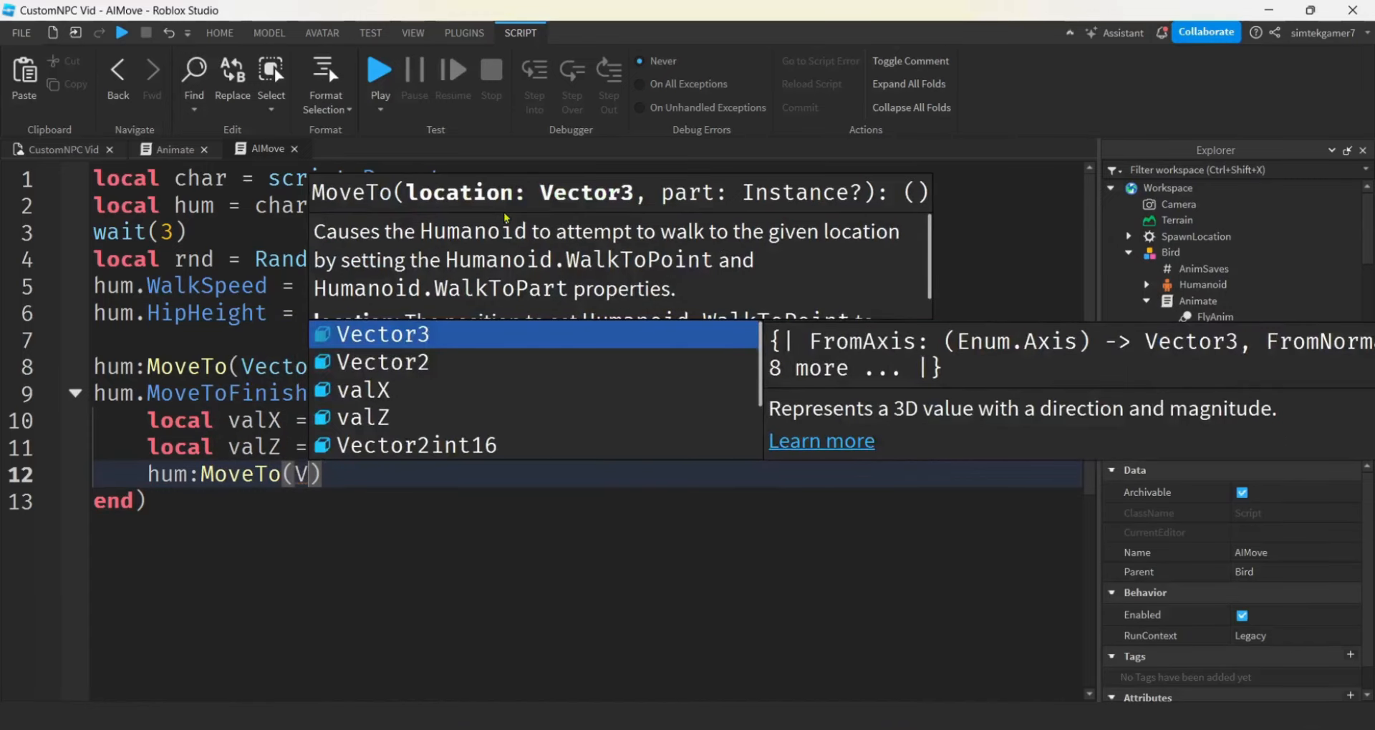
key("Tab")
type(".new")
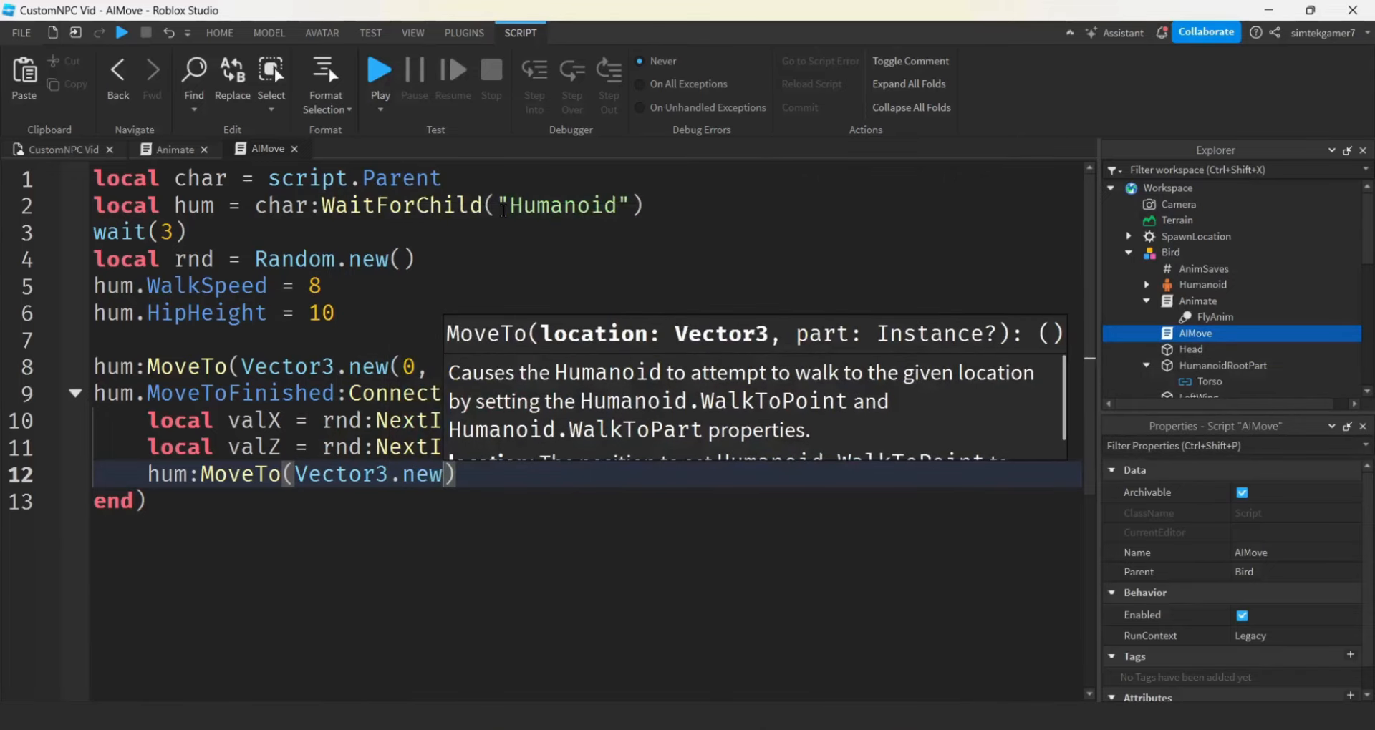
type("(v")
key("Tab")
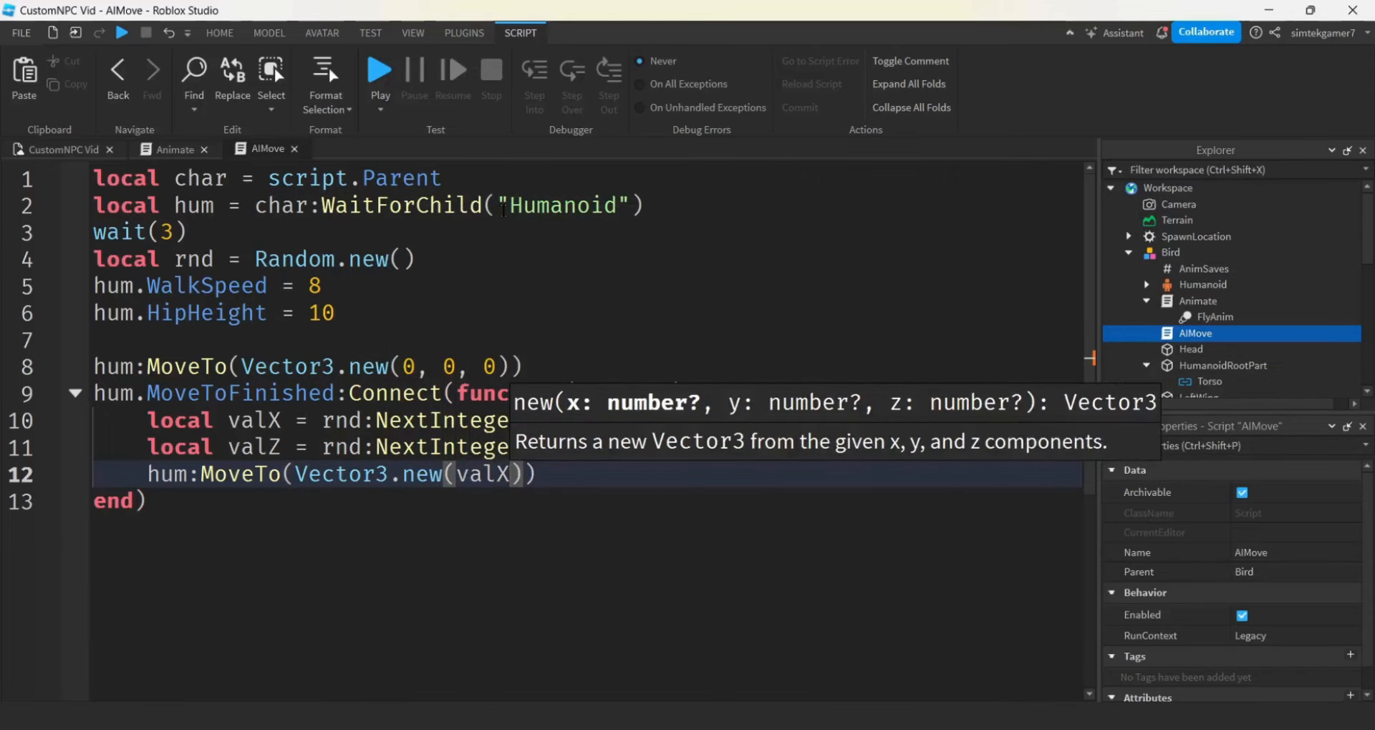
type(", 0")
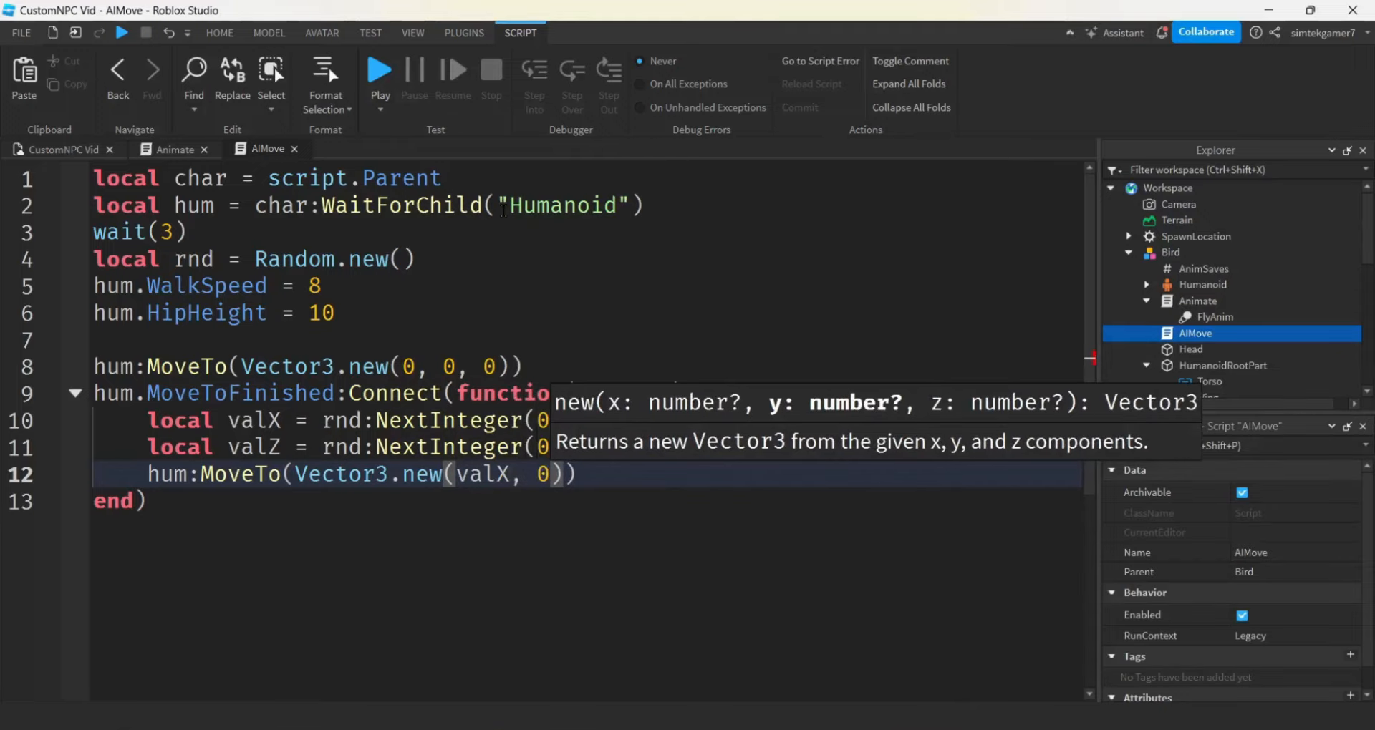
type(", ")
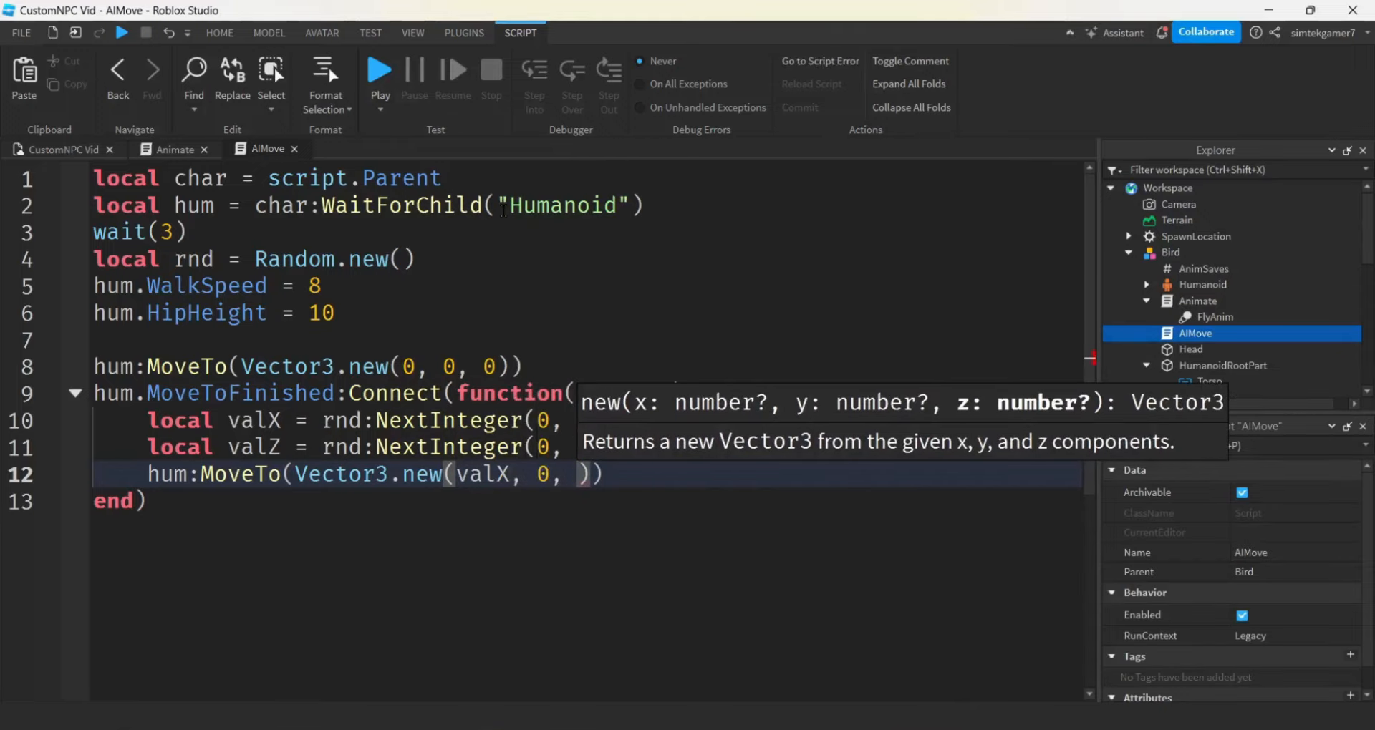
type("val")
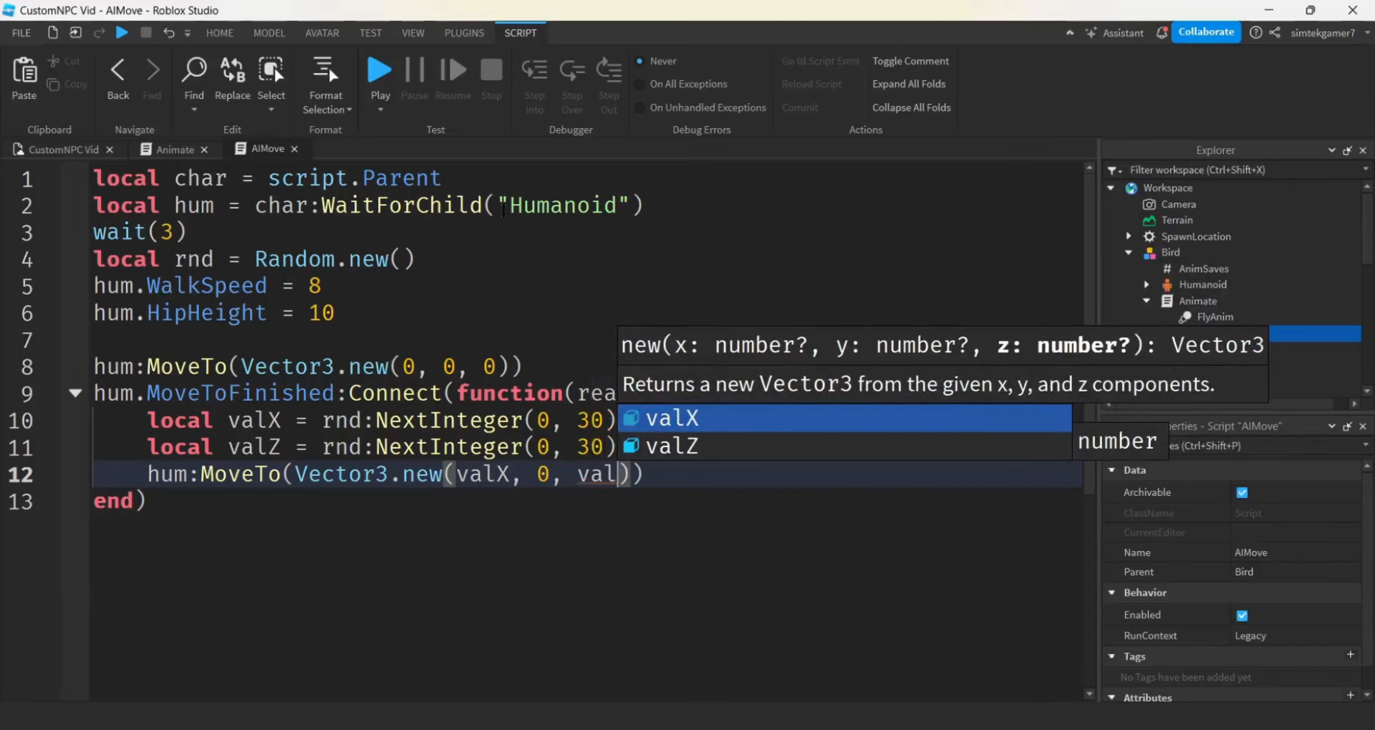
key("Down")
key("Tab")
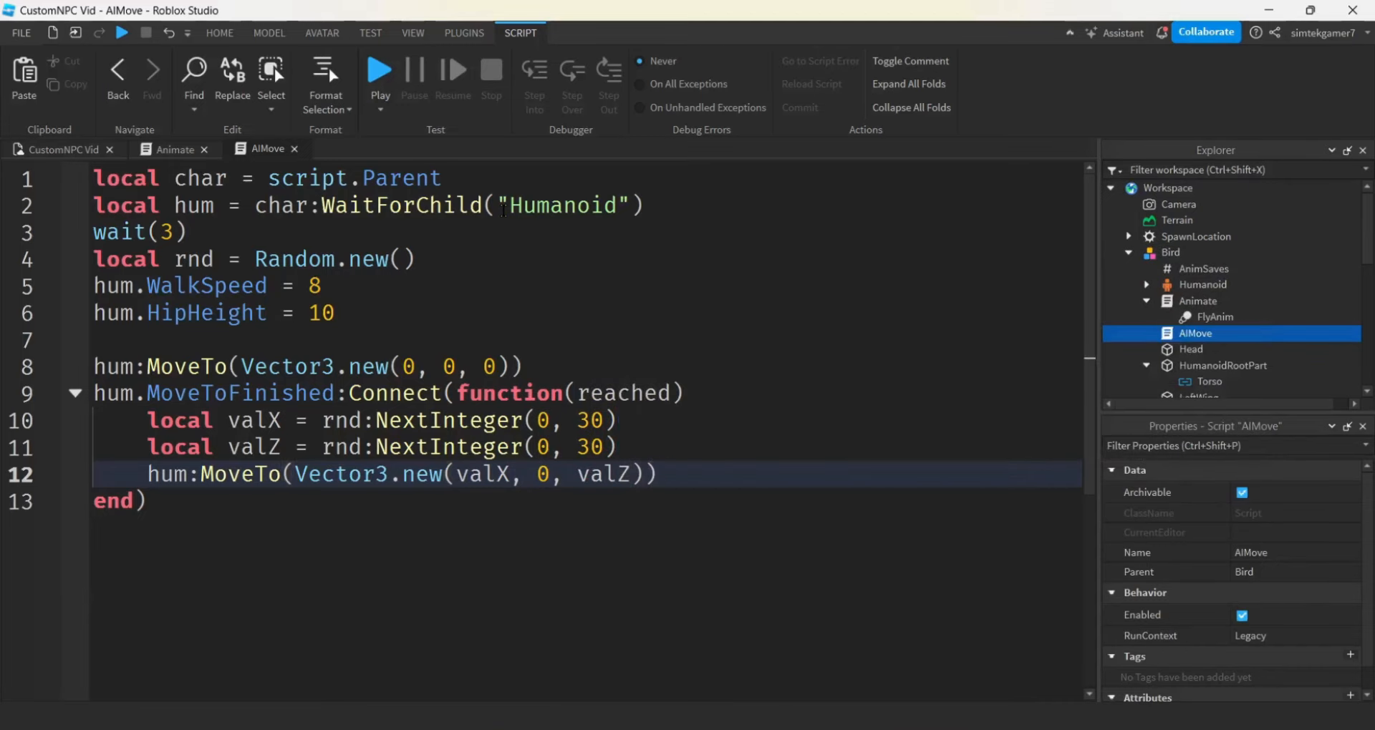
left_click(232, 499)
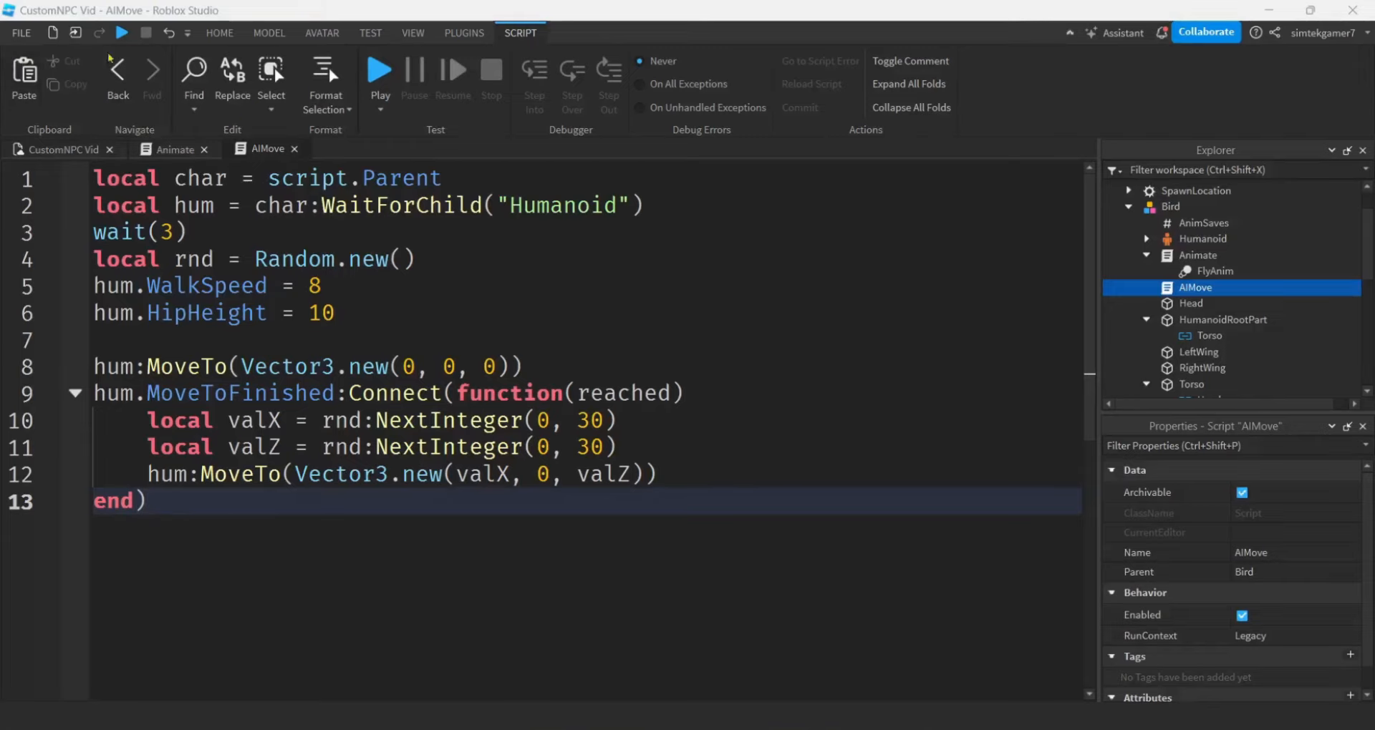
Start a playtest and walk the avatar off the spawn pad to face the flying bird.
left_click(379, 72)
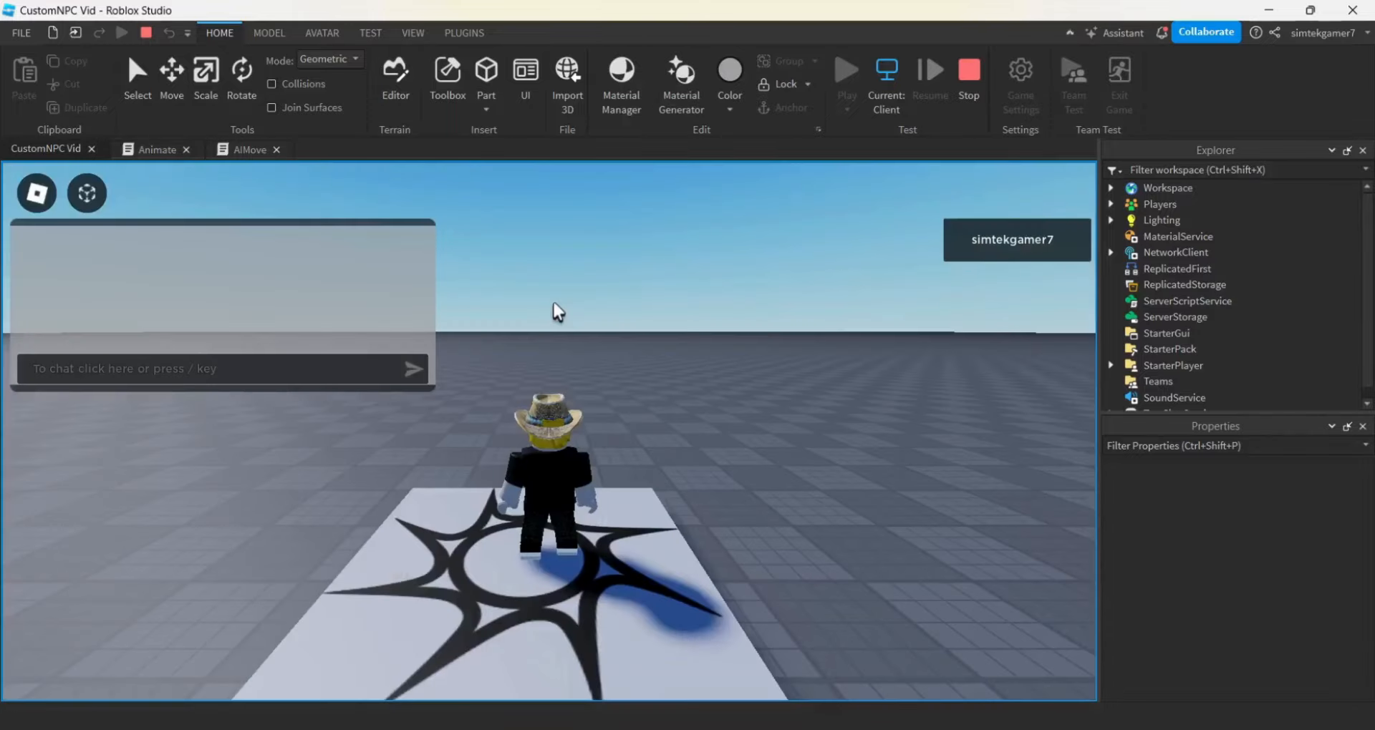
key("s")
right_click_drag(720, 390, 717, 390)
key("d")
key("w")
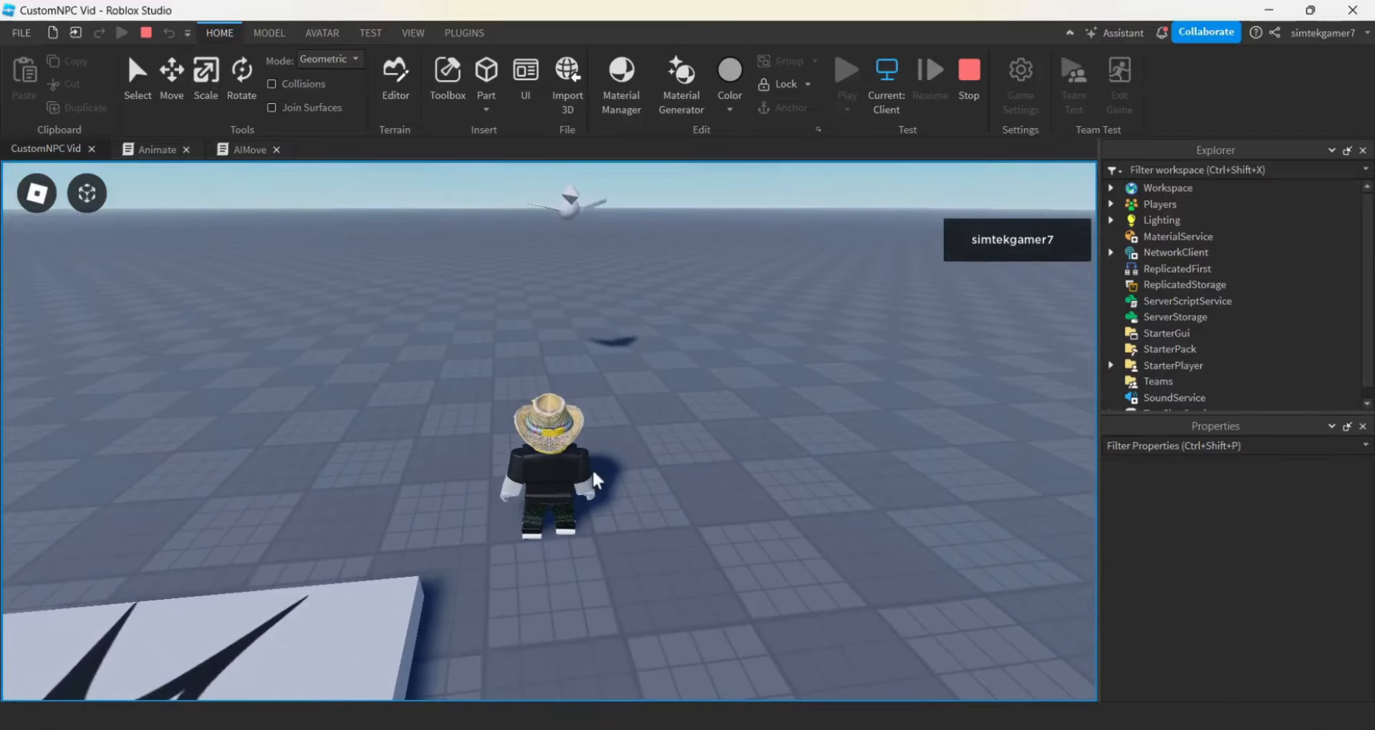
Follow the bird with the avatar and camera to examine its wandering and facing direction, and stop the playtest.
right_click_drag(604, 479, 644, 459)
key("s")
key("w")
key("a")
key("w")
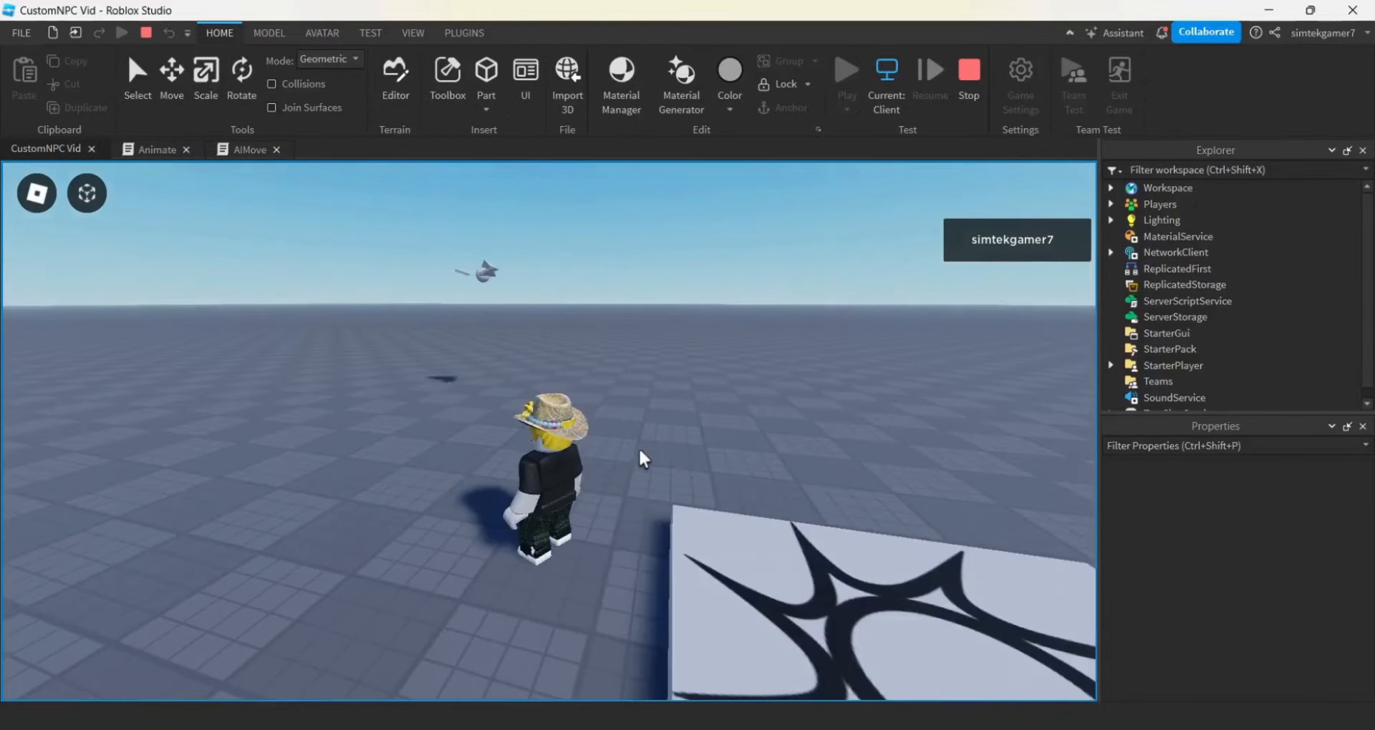
key("s")
right_click_drag(621, 331, 625, 340)
key("w")
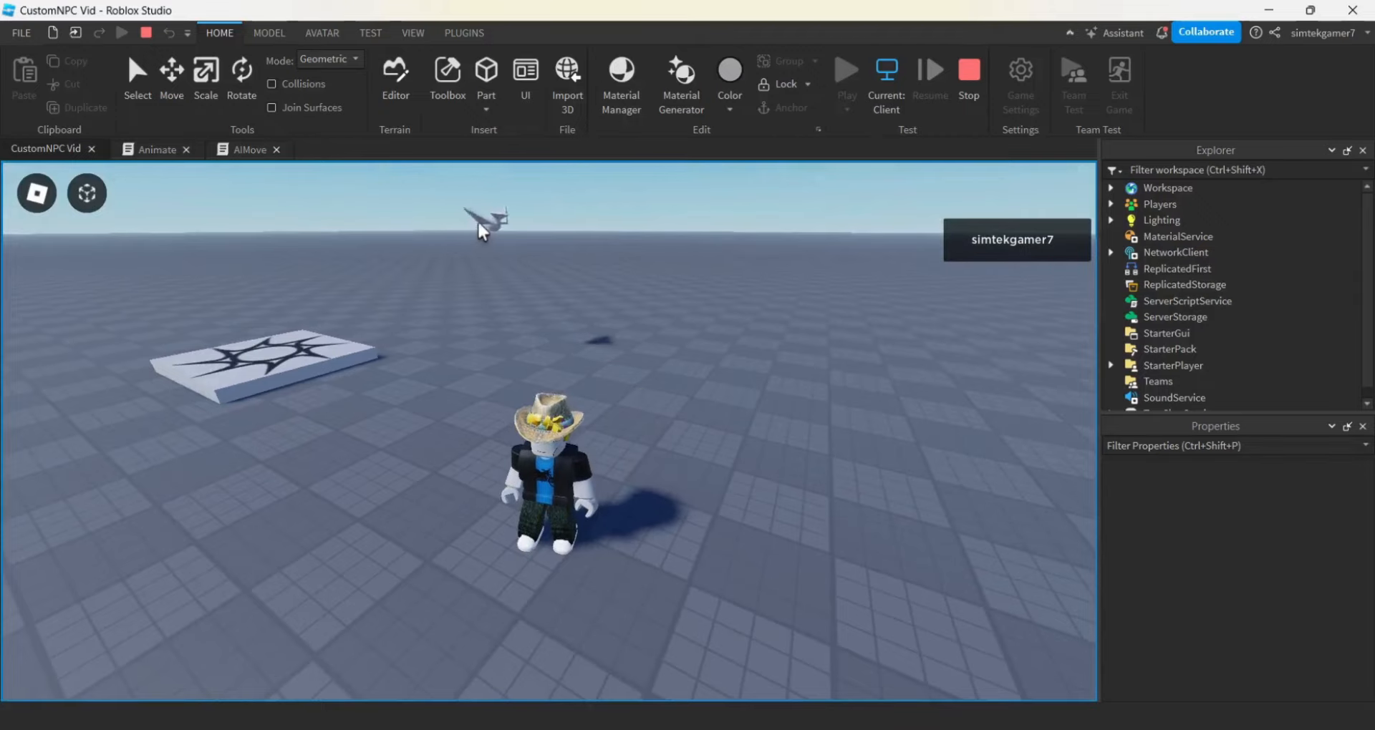
right_click_drag(648, 331, 654, 322)
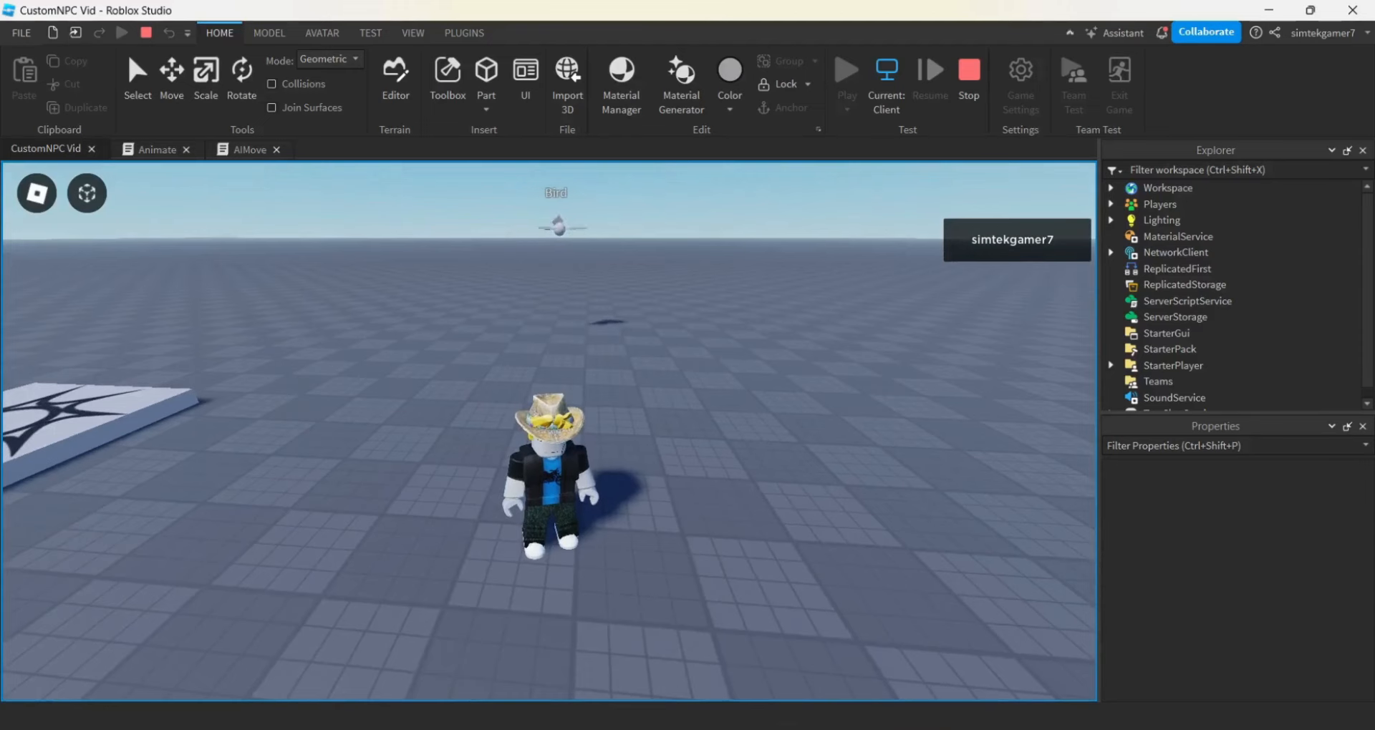
left_click(966, 74)
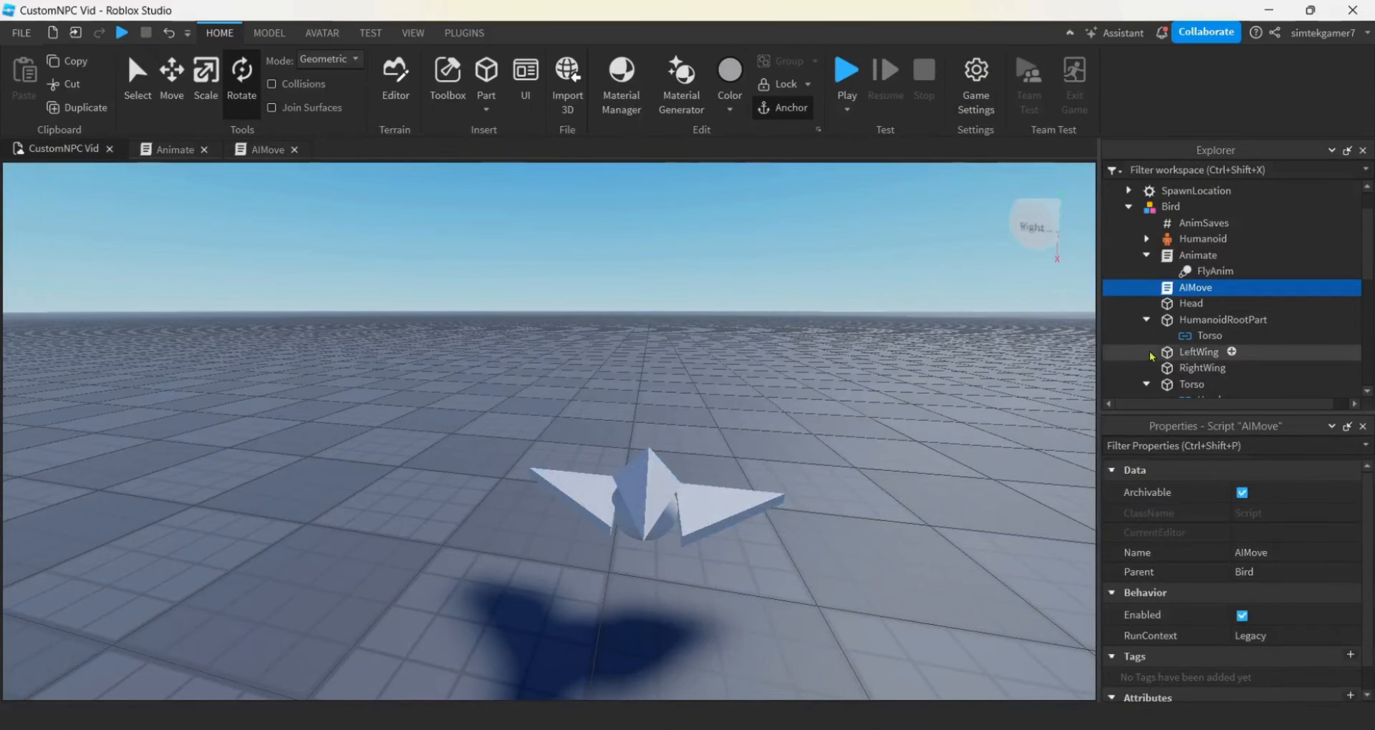
Show the orientation indicator on the bird's HumanoidRootPart and inspect which way its front faces.
left_click(1217, 320)
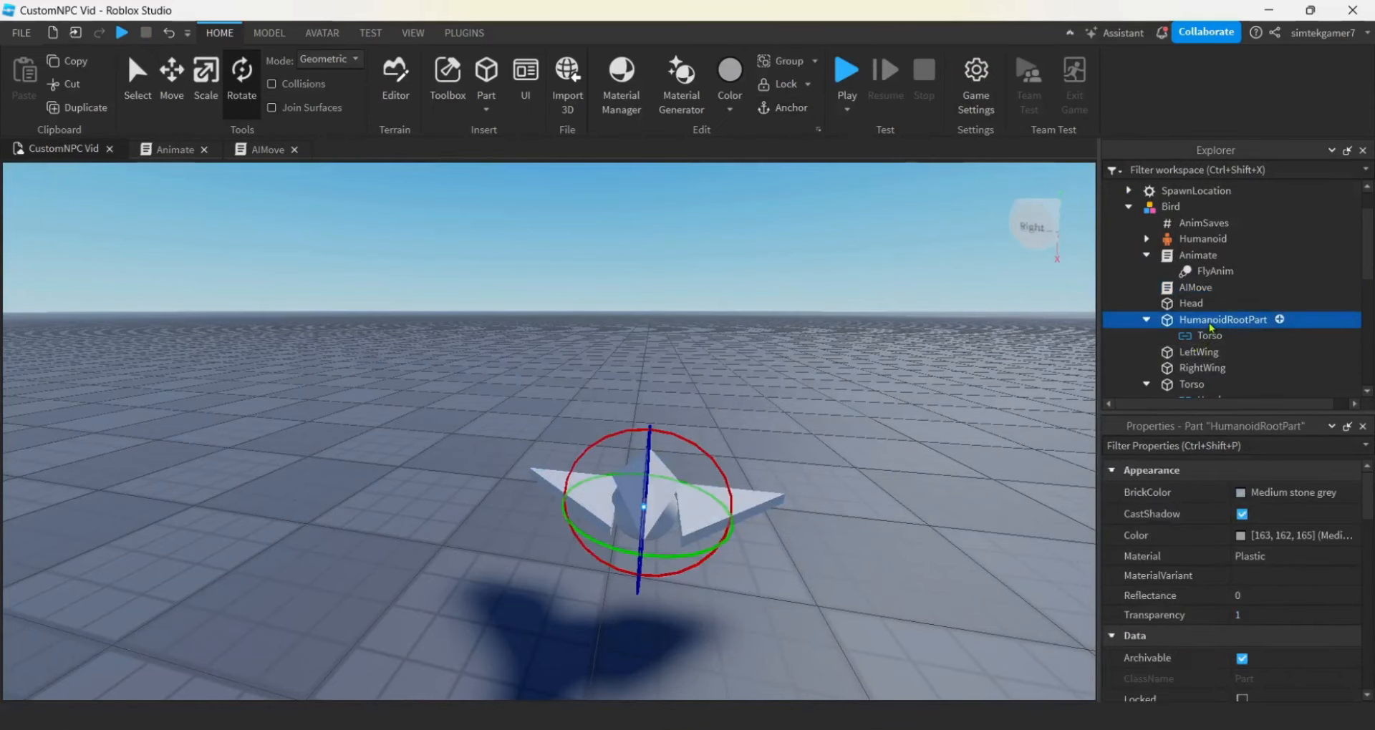
key("f")
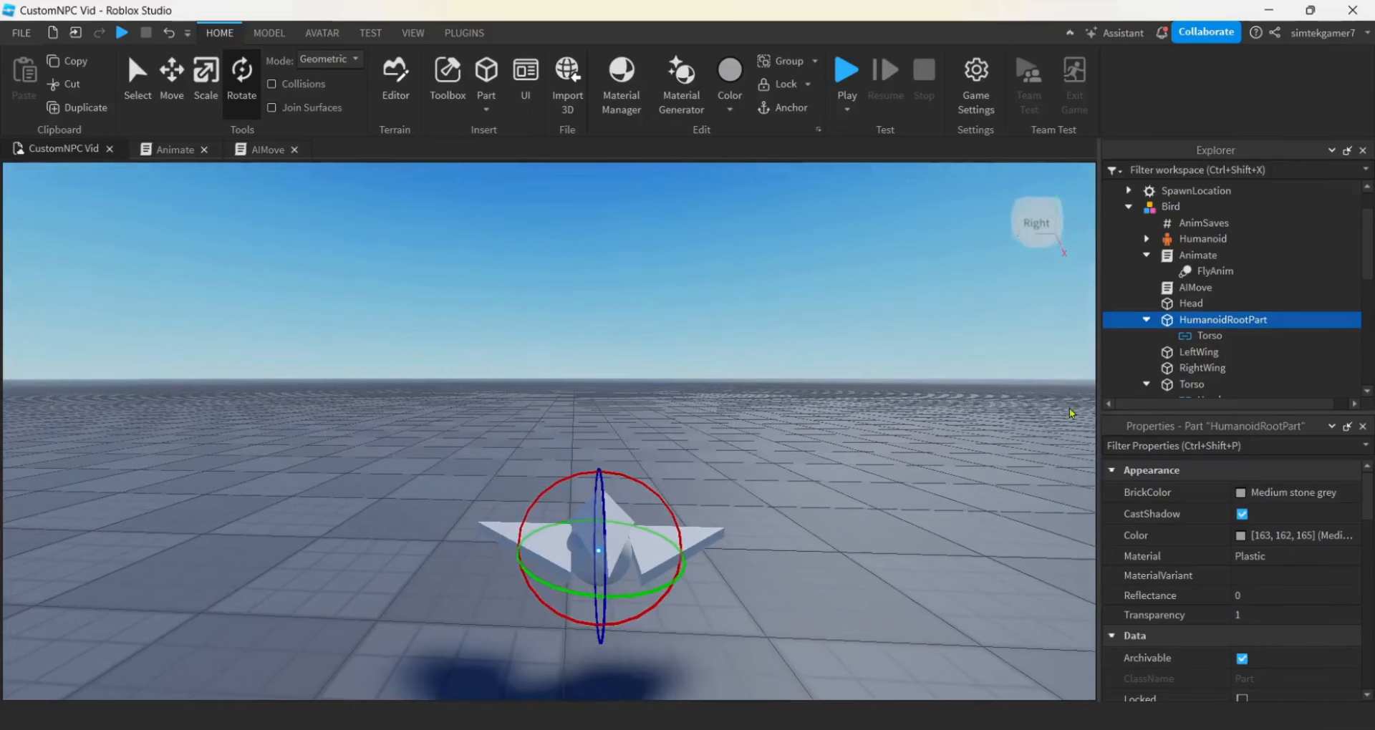
right_click(1204, 322)
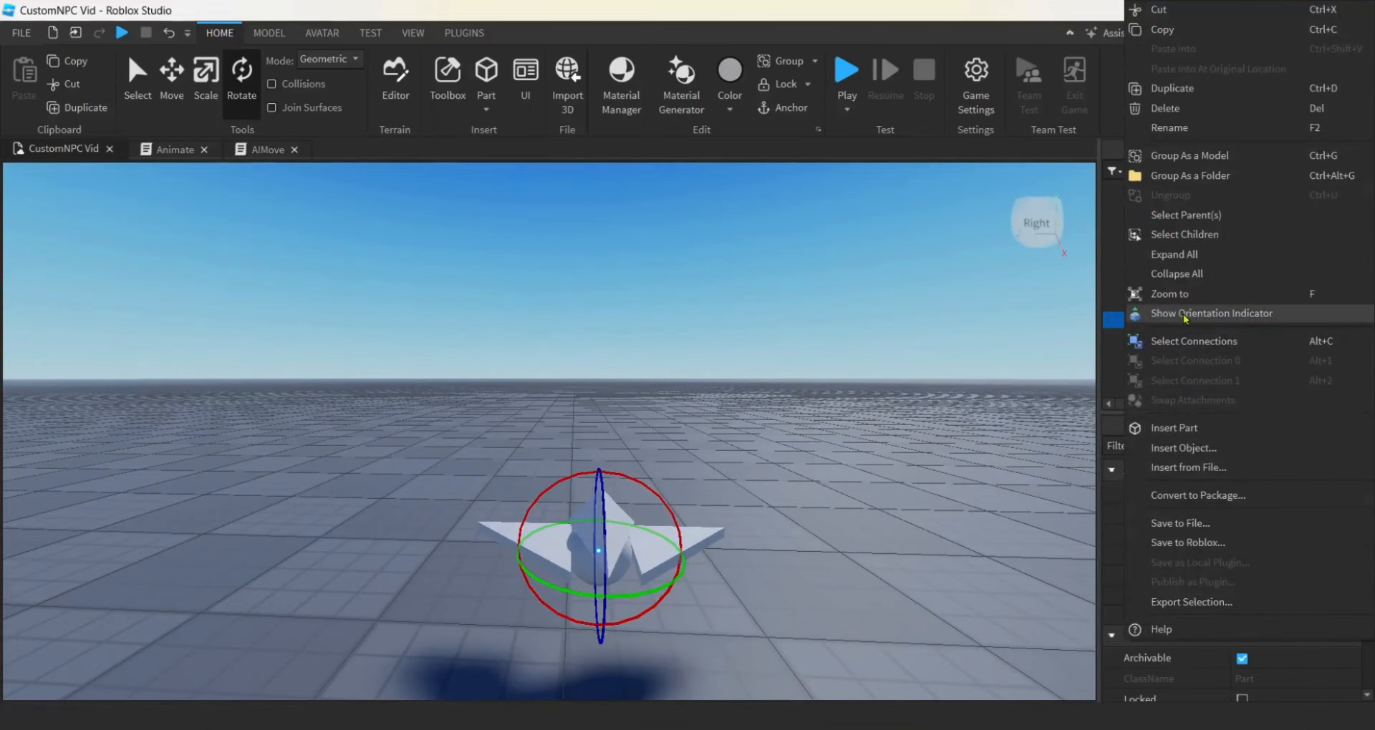
left_click(1187, 315)
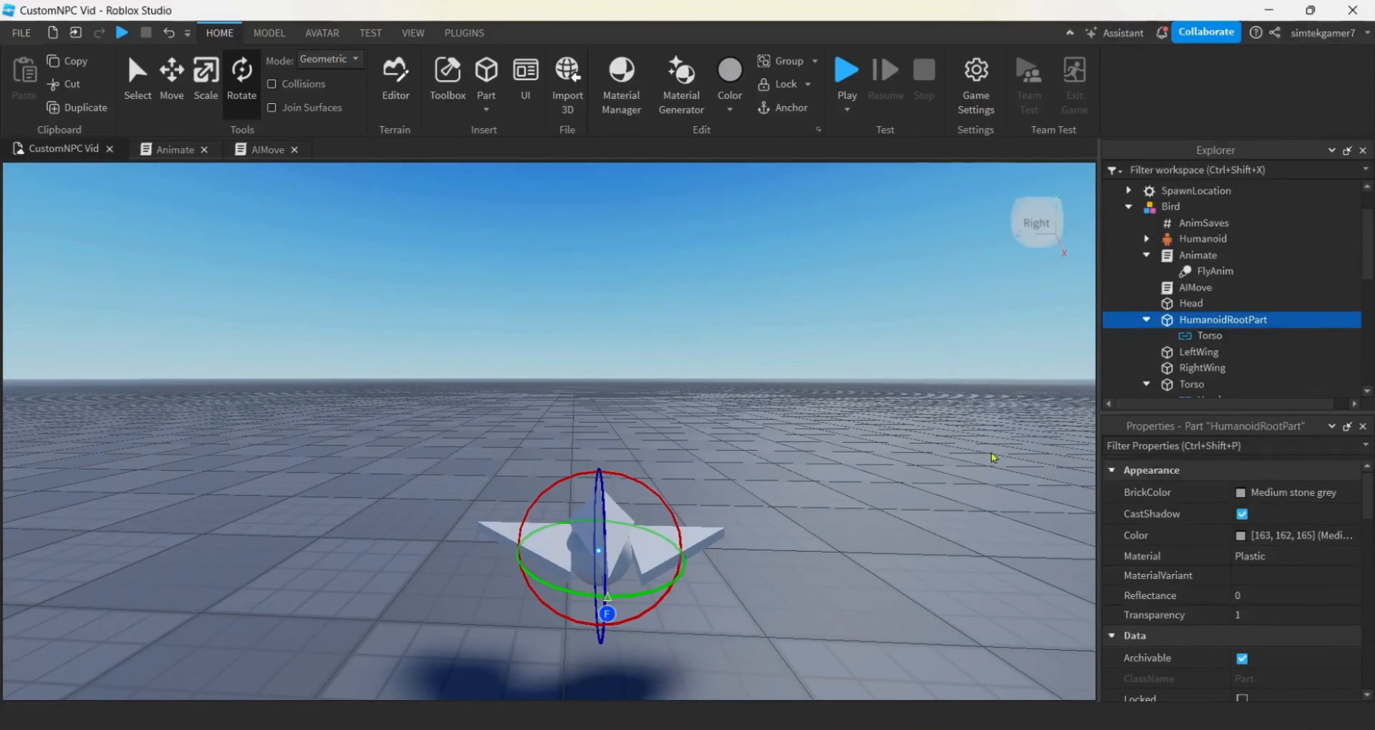
right_click_drag(914, 566, 915, 561)
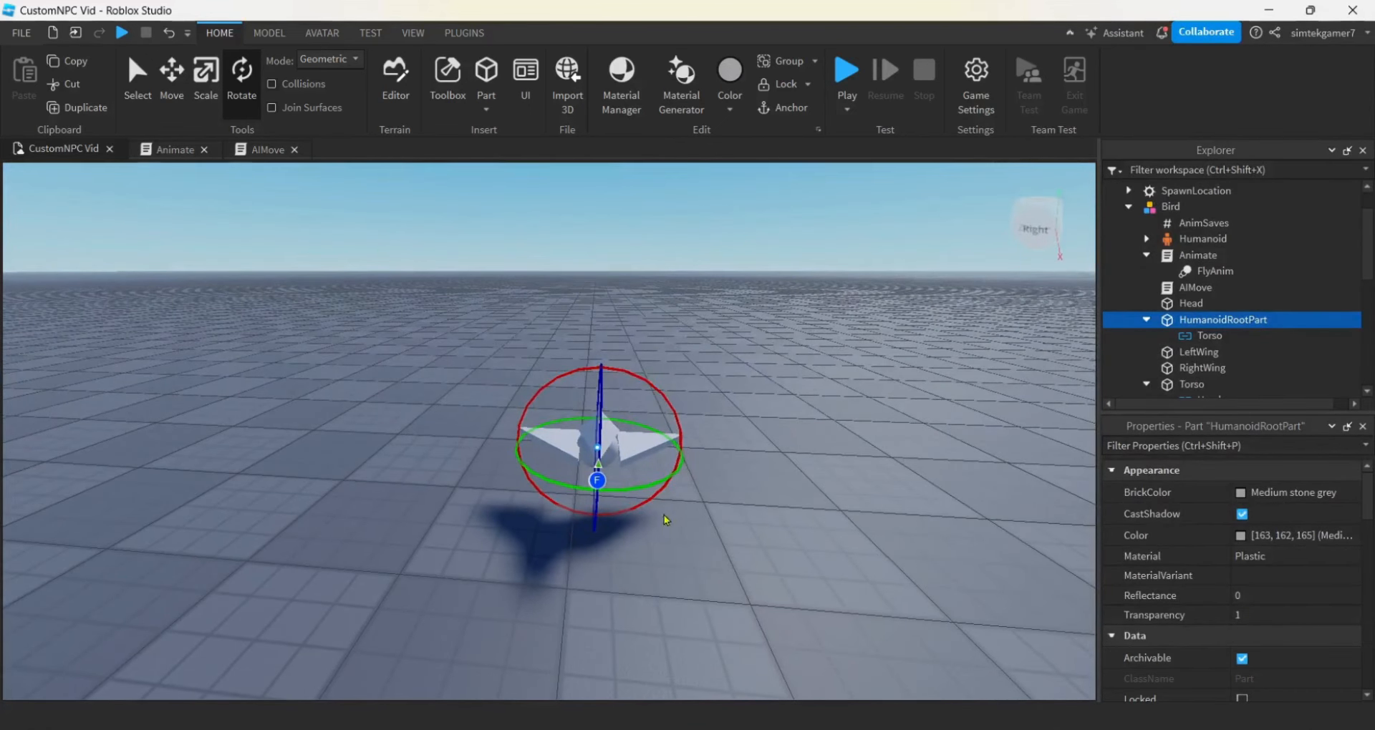
mouse_move(646, 489)
left_mouse_down()
mouse_move(697, 456)
mouse_move(663, 500)
left_mouse_up()
right_click_drag(670, 542, 681, 551)
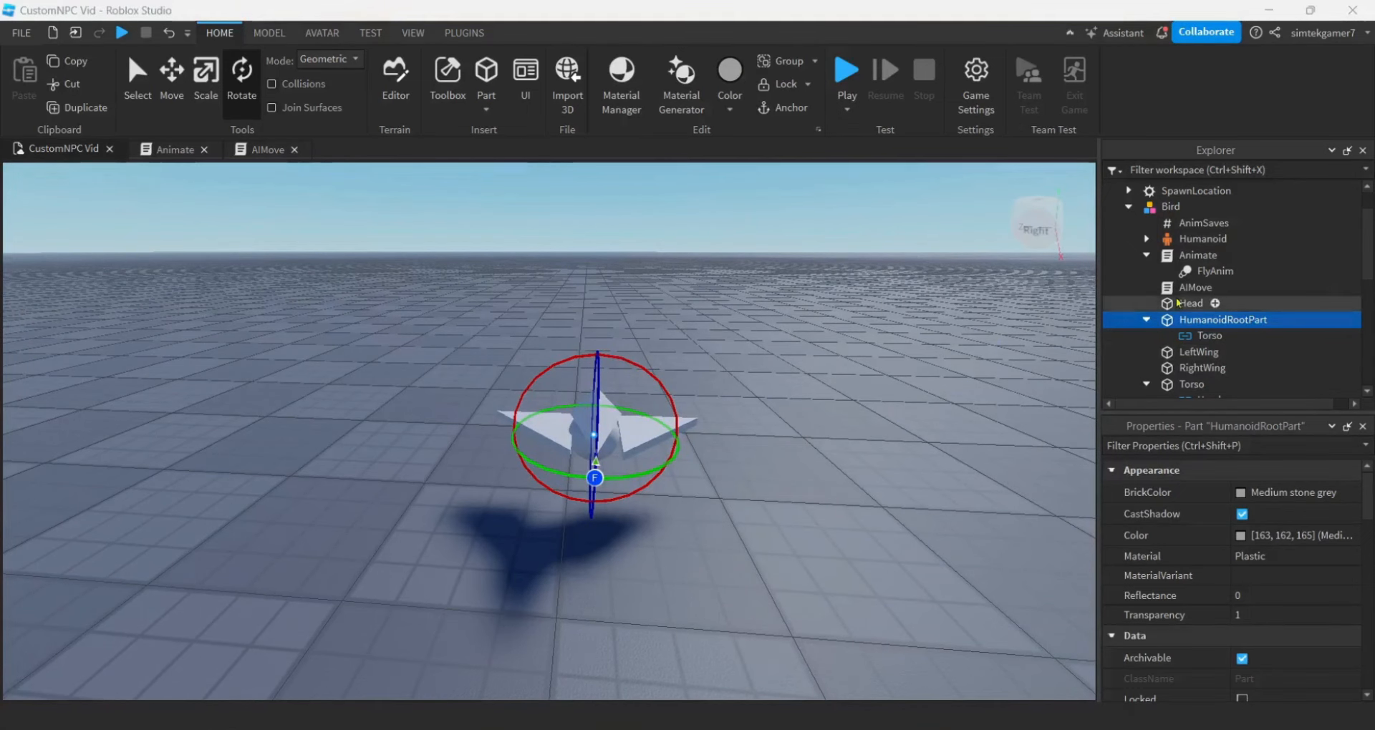
In the AIMove script, start a local variable ts on a new line below the HipHeight setting.
double_click(1197, 289)
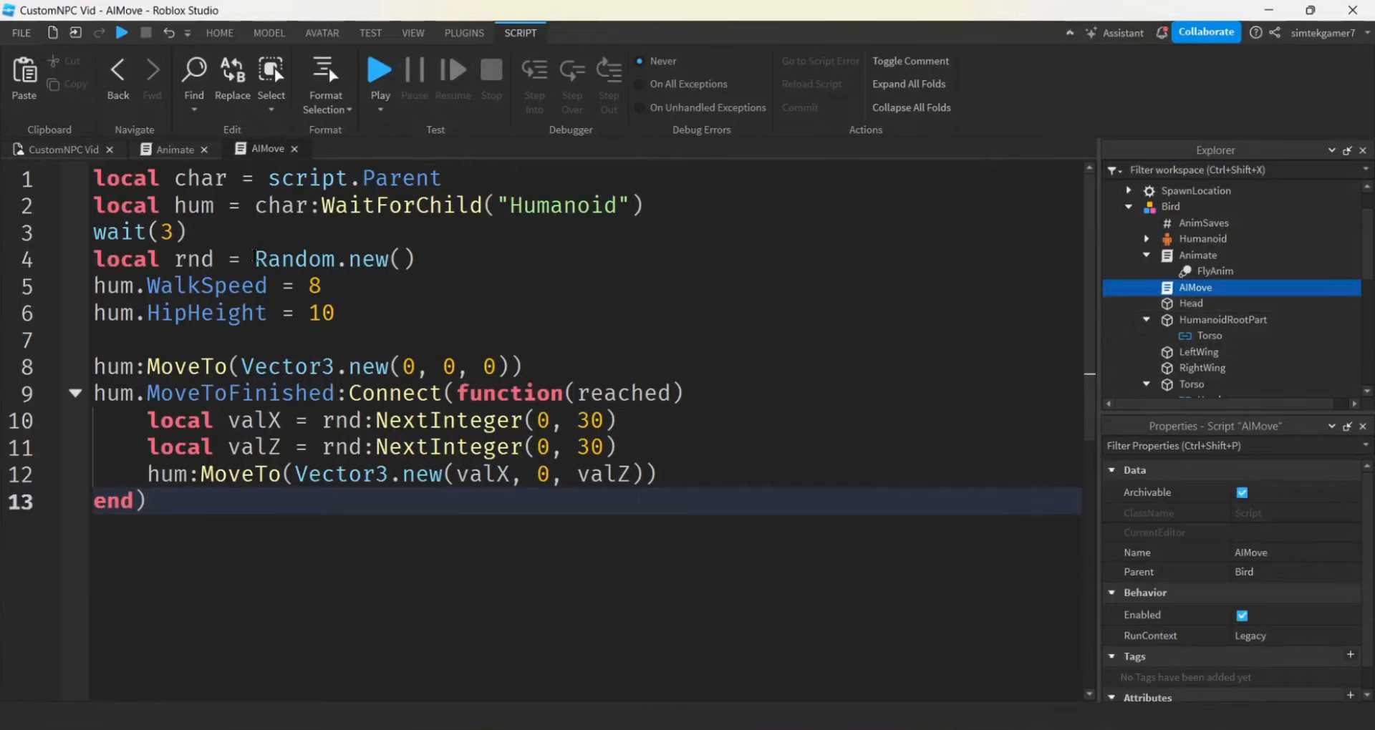
left_click(346, 310)
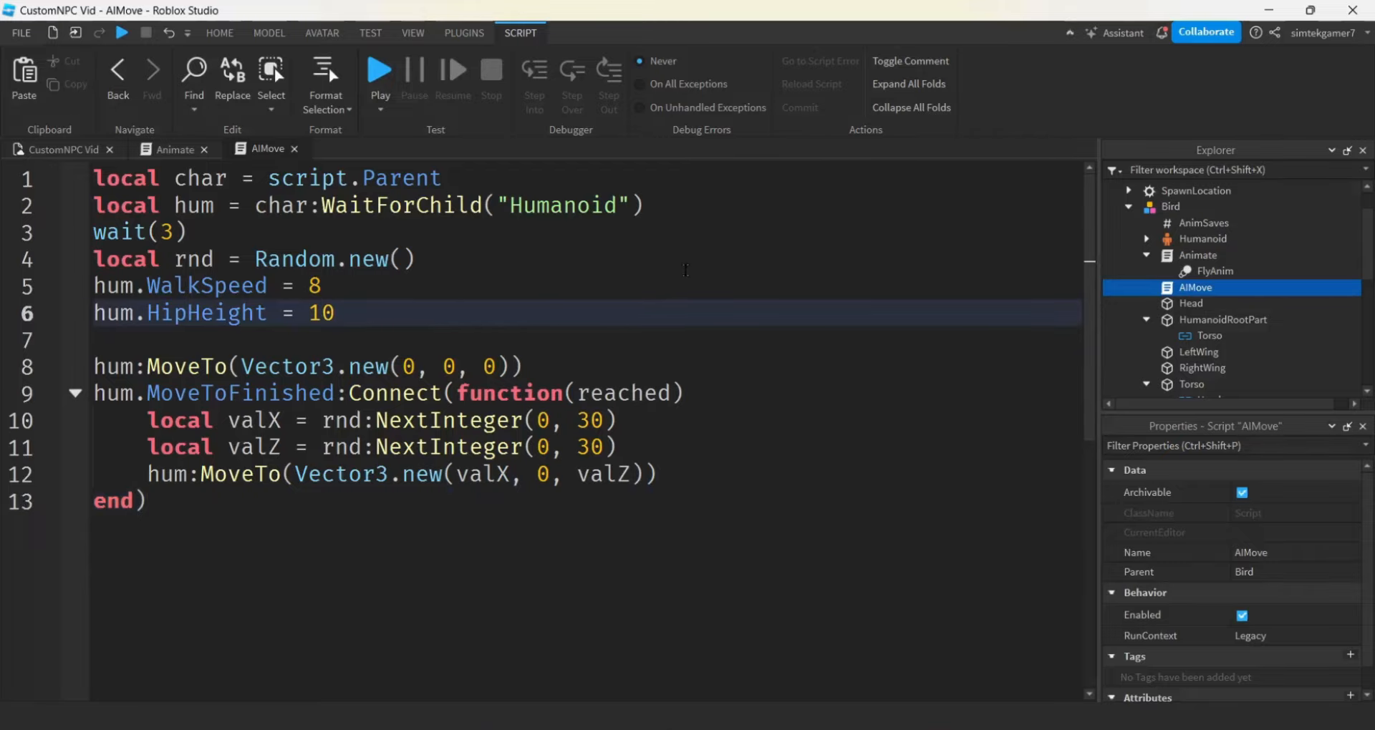
key("Return")
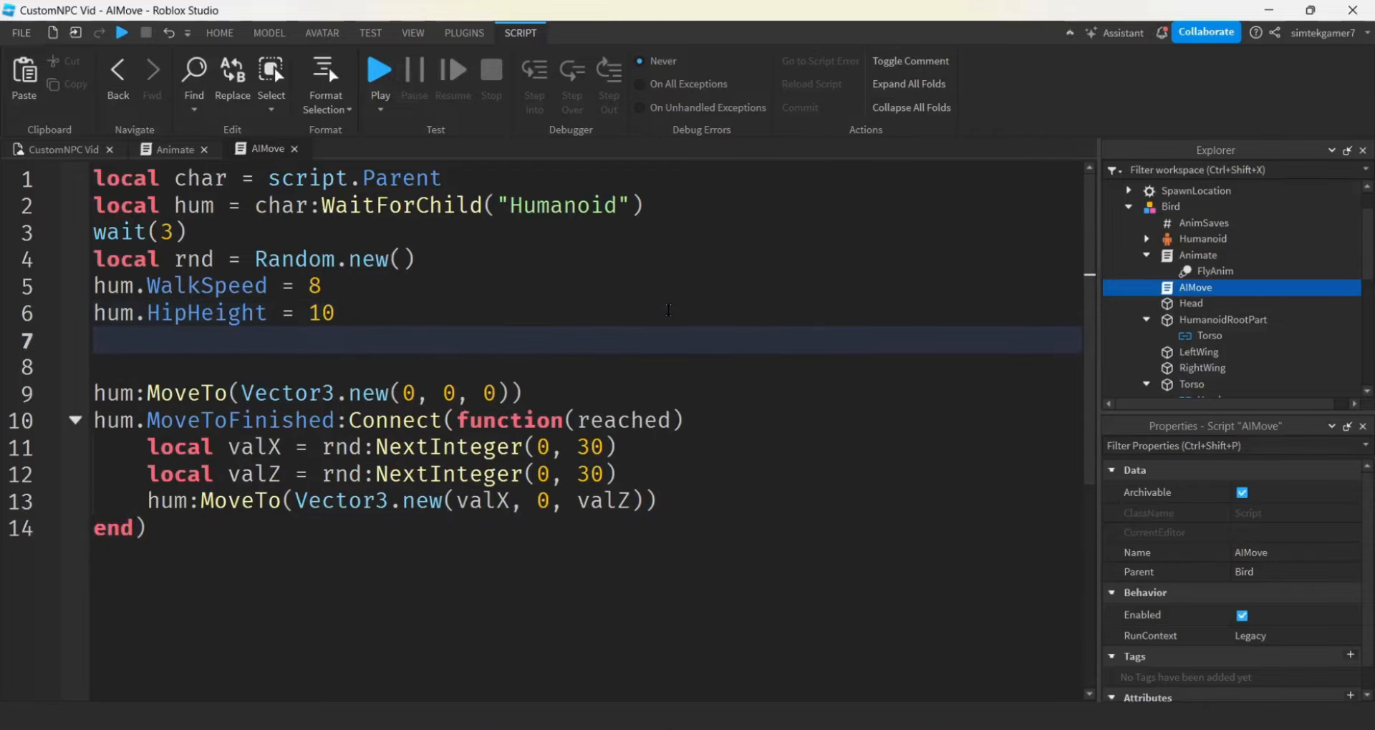
type("l")
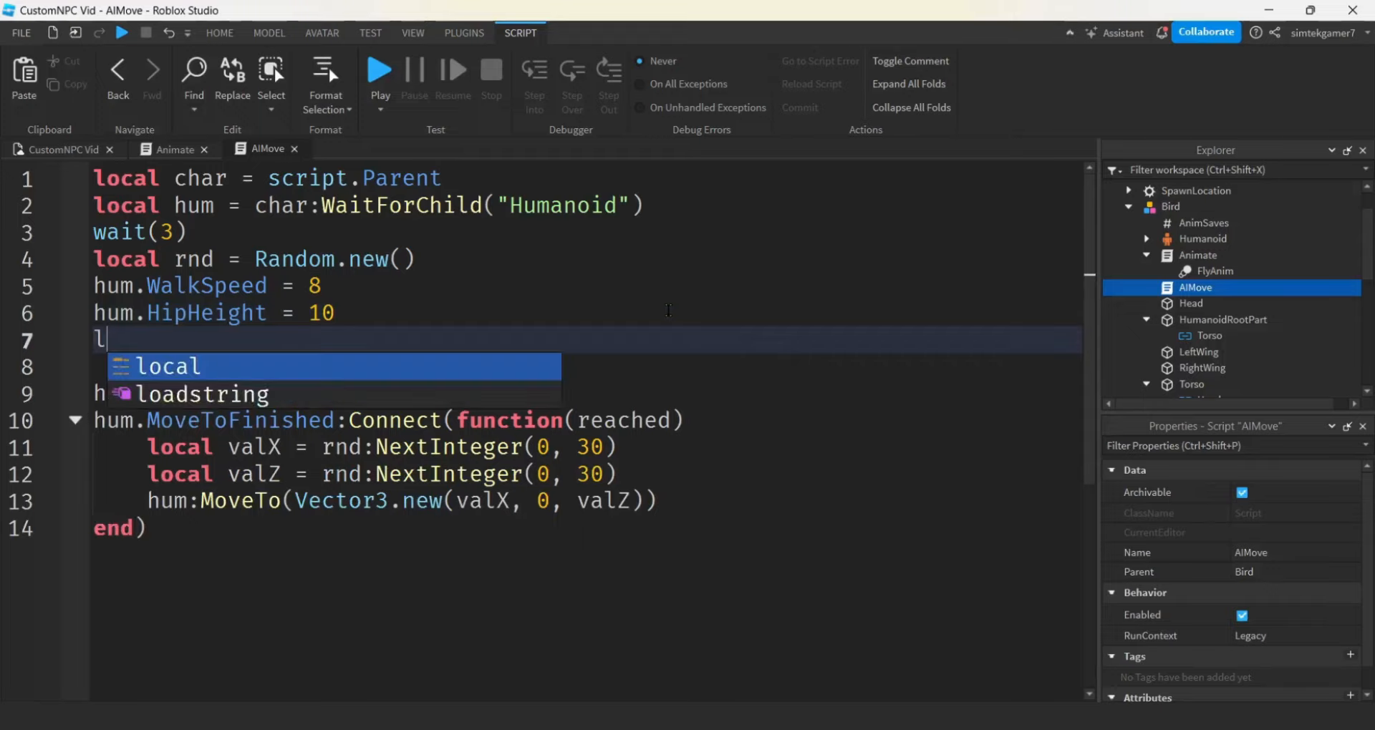
type("ocal")
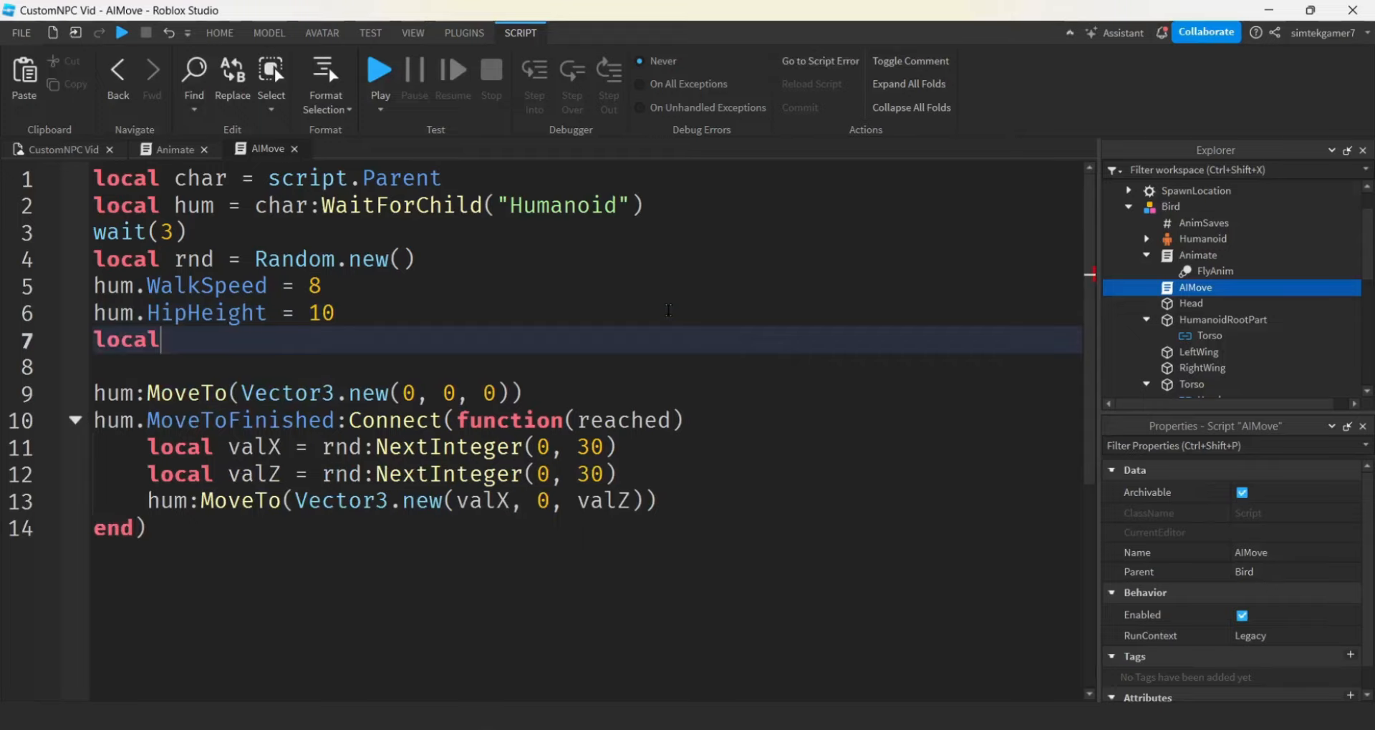
type(" ts = ")
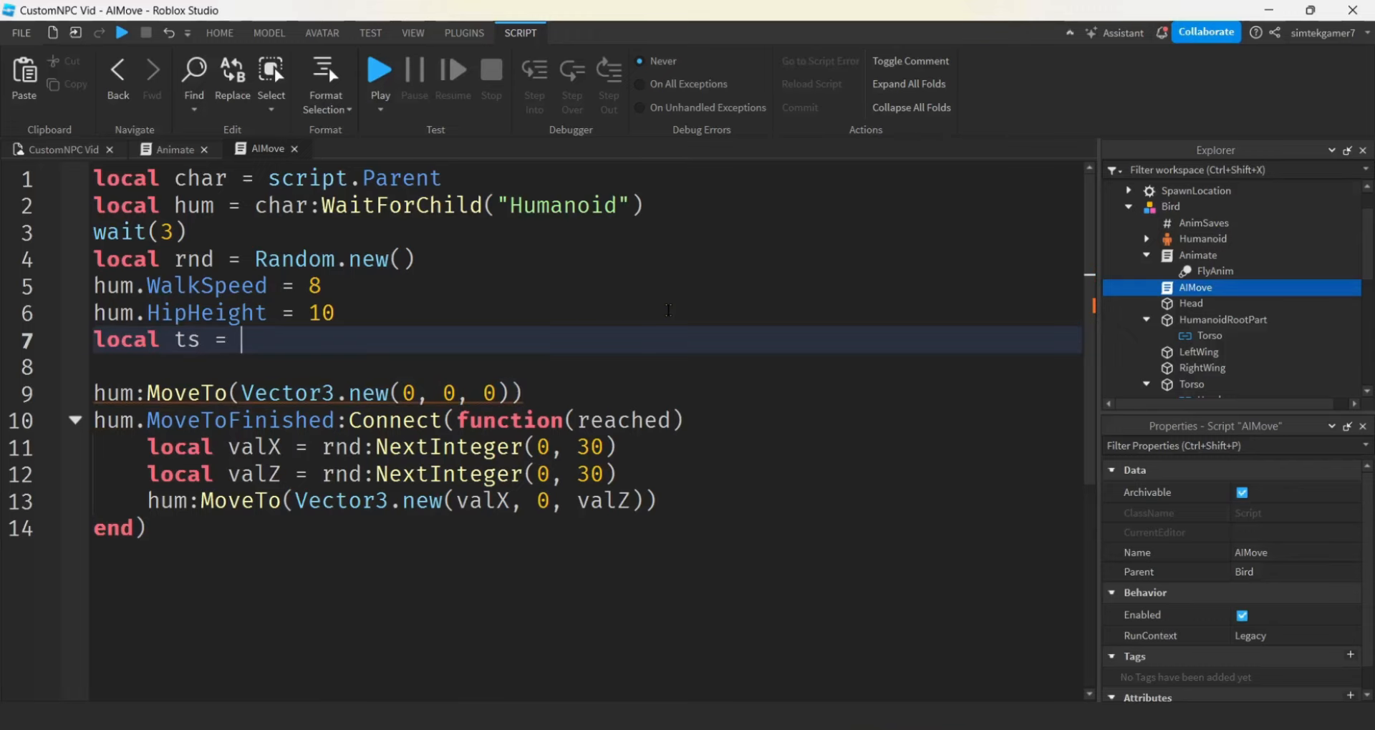
Assign game:GetService("TweenService") to ts and start a new line below it.
type("g")
key("Tab")
type(":Ge")
key("Tab")
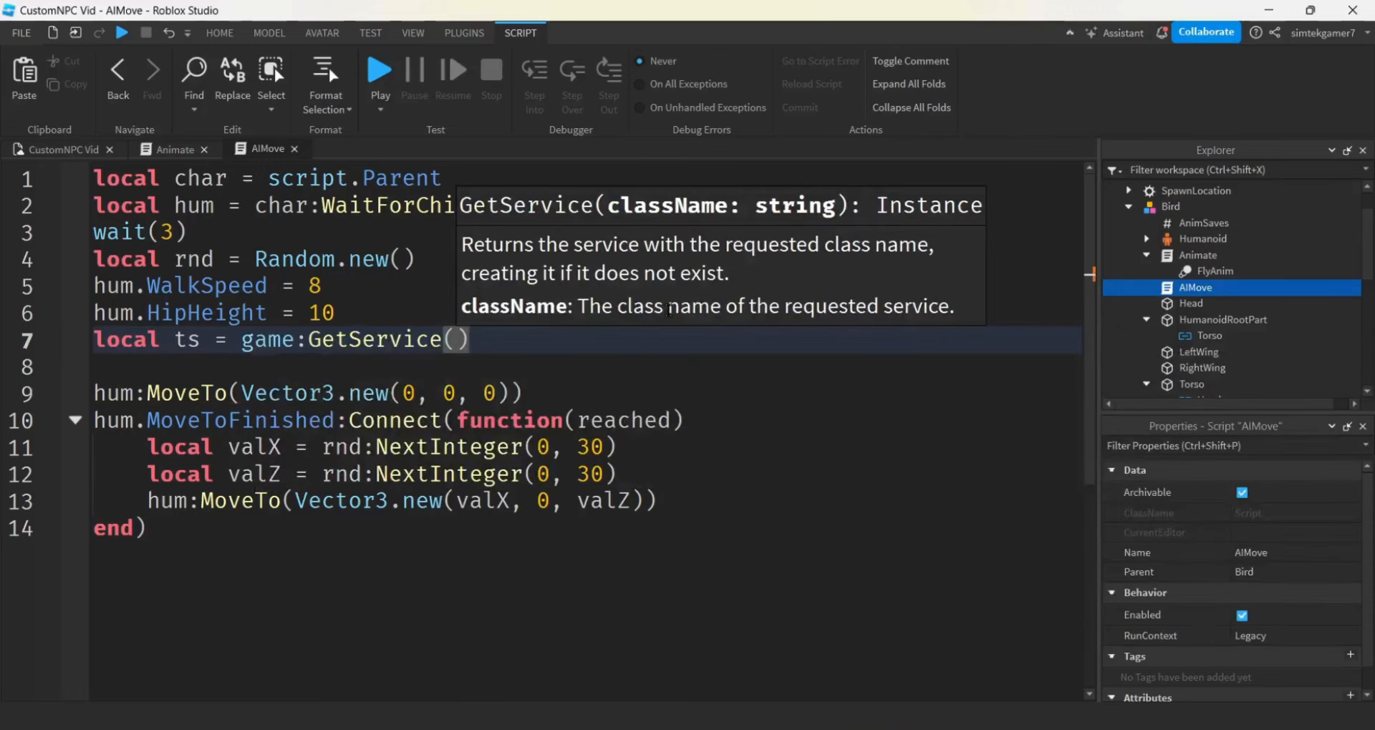
type("\"T")
key("Tab")
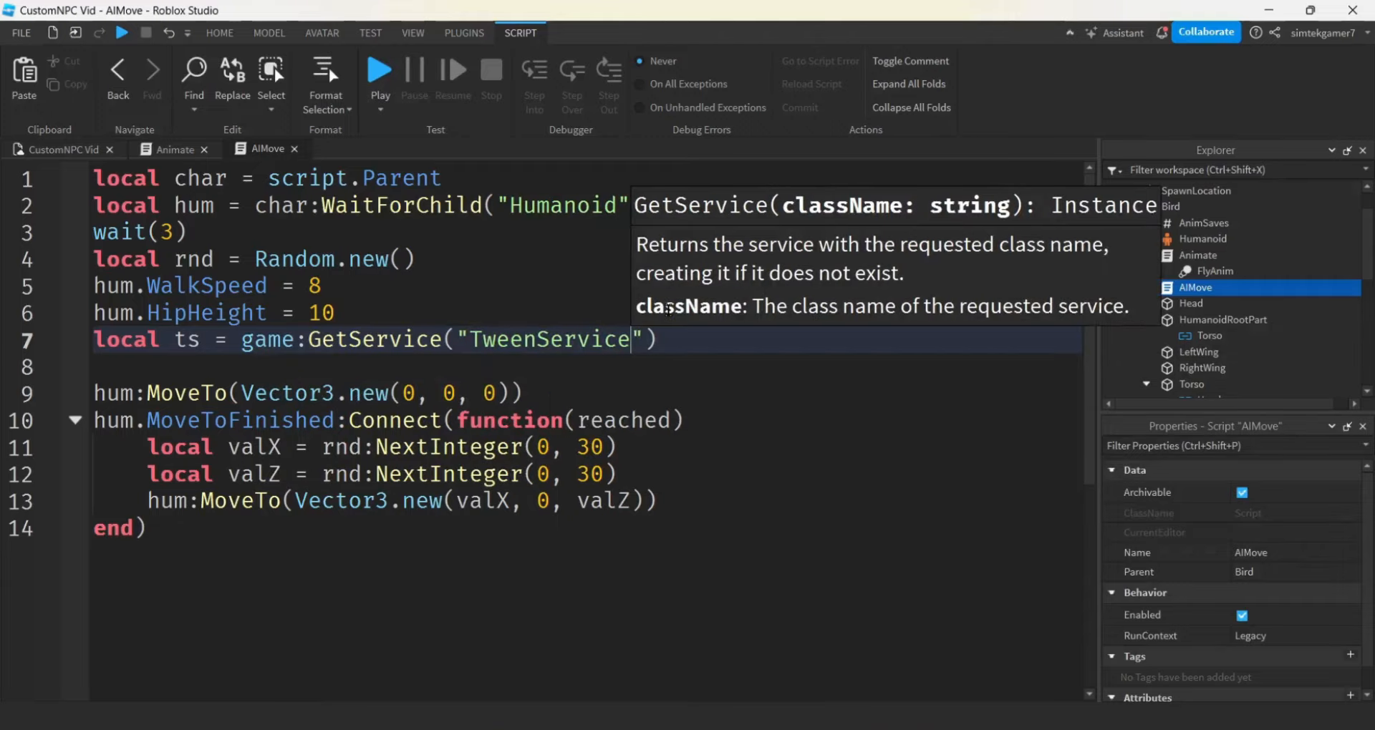
key("Right")
key("Return")
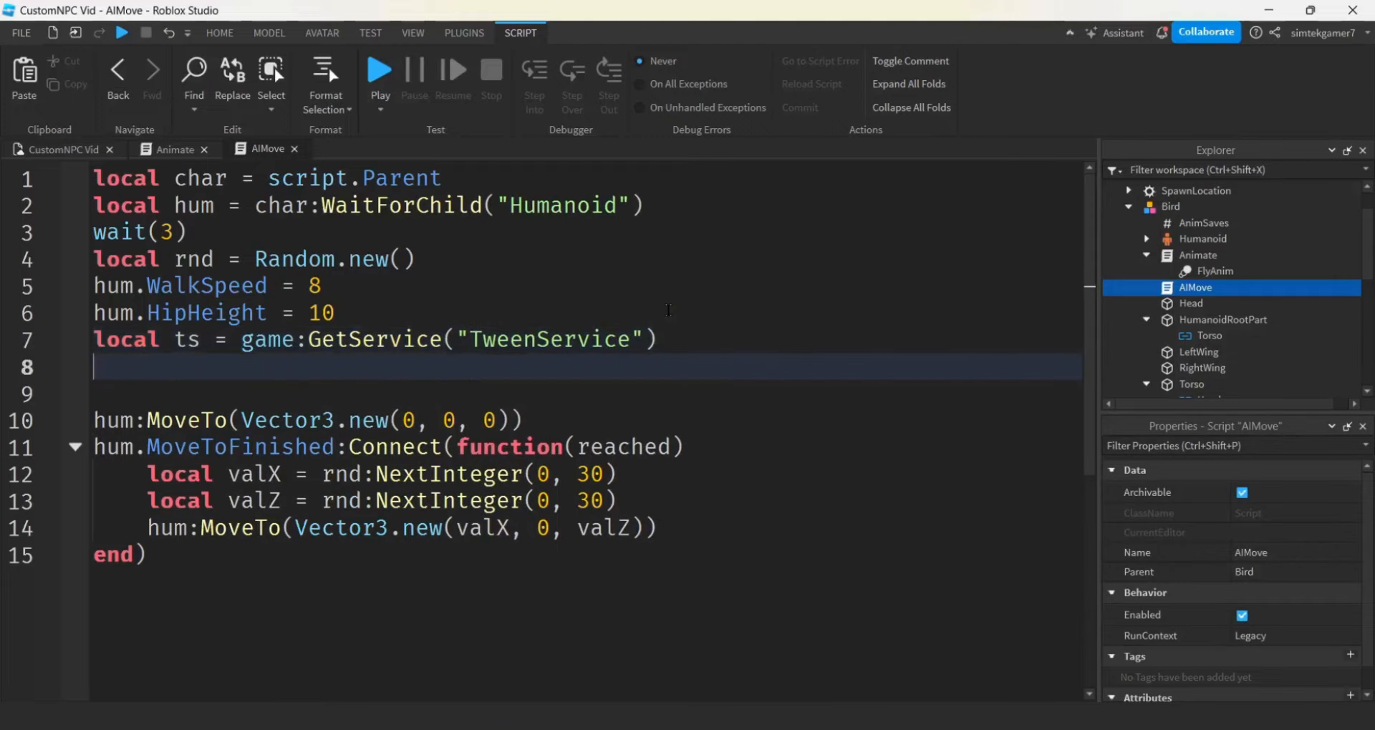
Declare a local variable ti as TweenInfo.new(2) on the line below the TweenService variable.
type("lo")
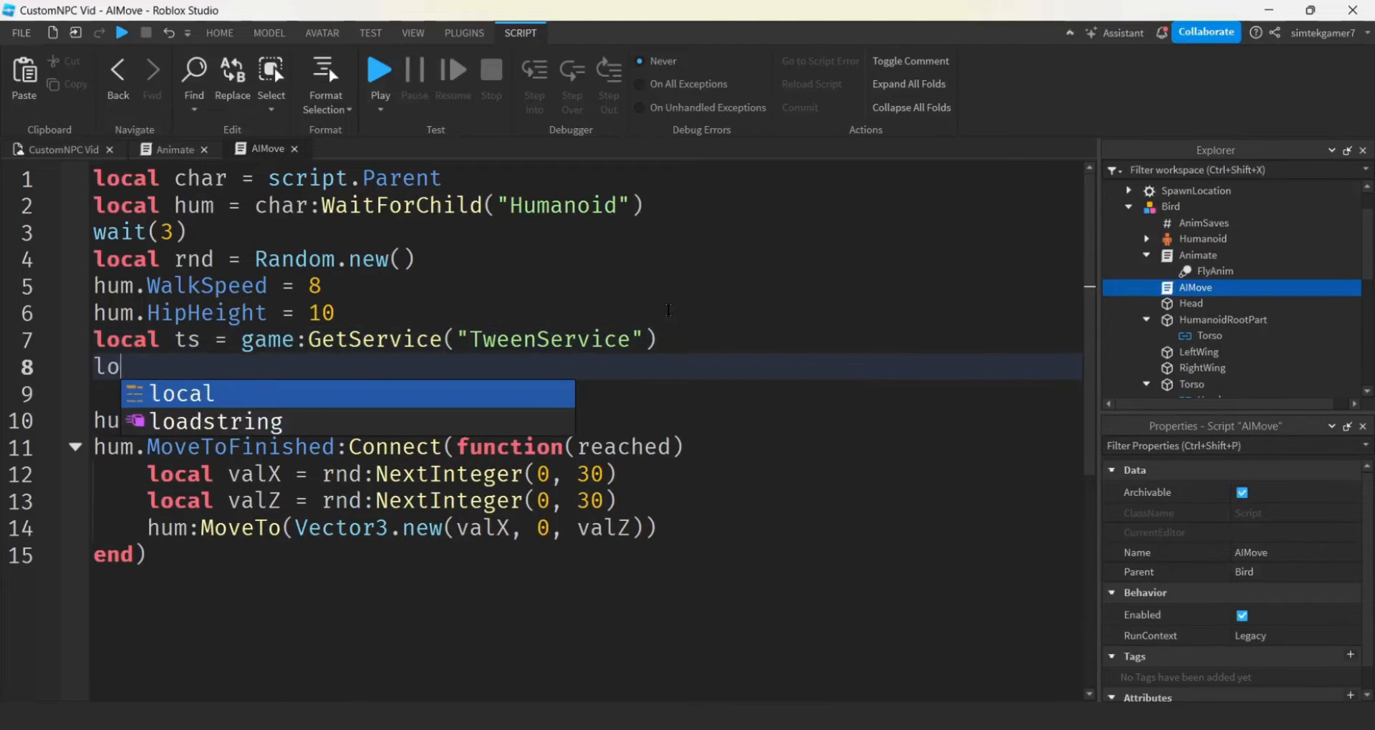
key("Tab")
type("ti = ")
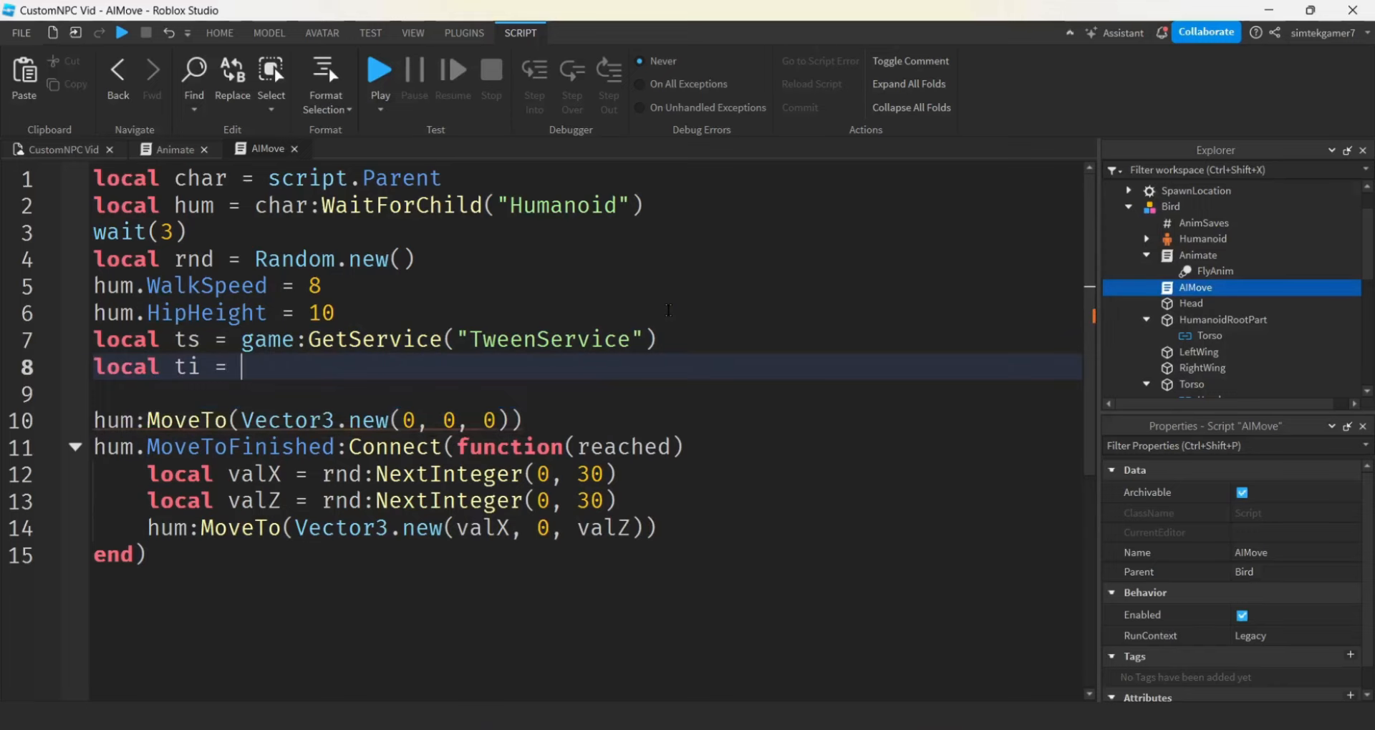
type("Tw")
key("Tab")
type(".")
key("Tab")
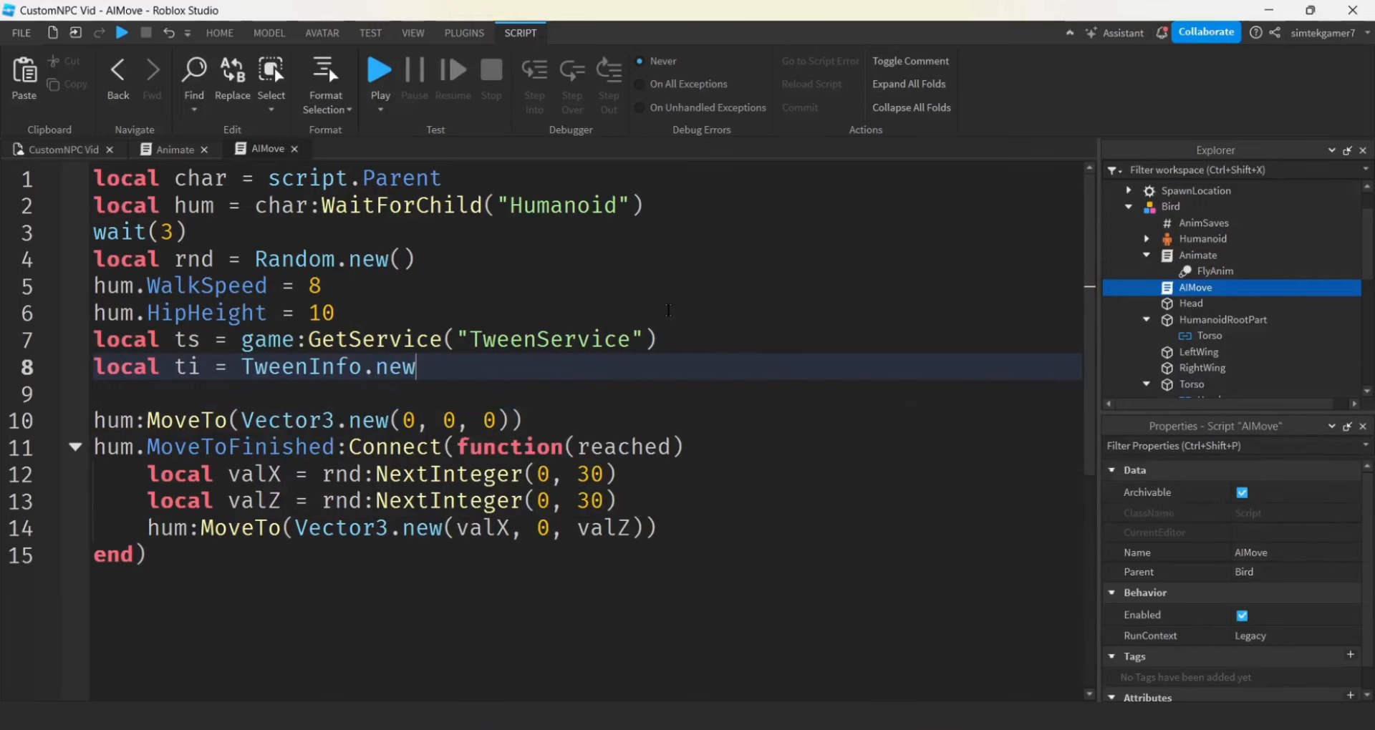
type("(")
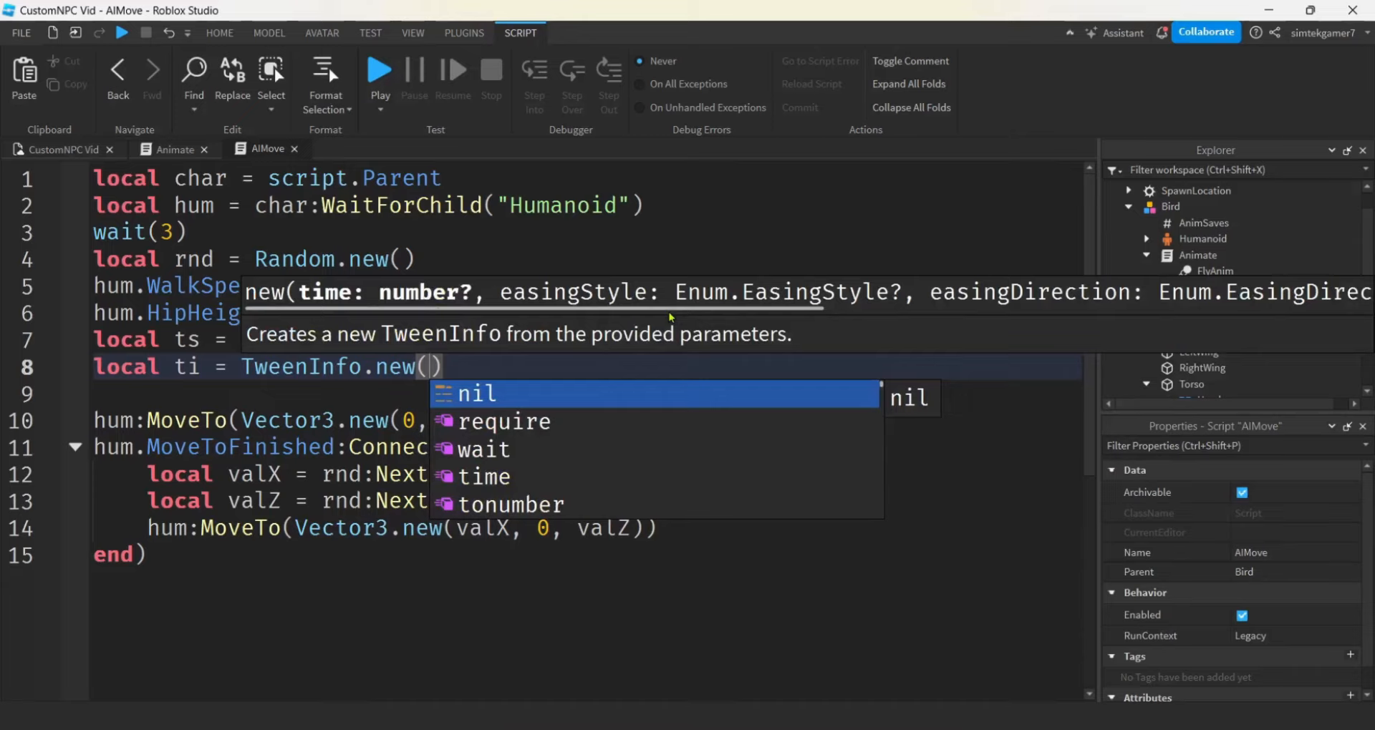
type("2")
key("Escape")
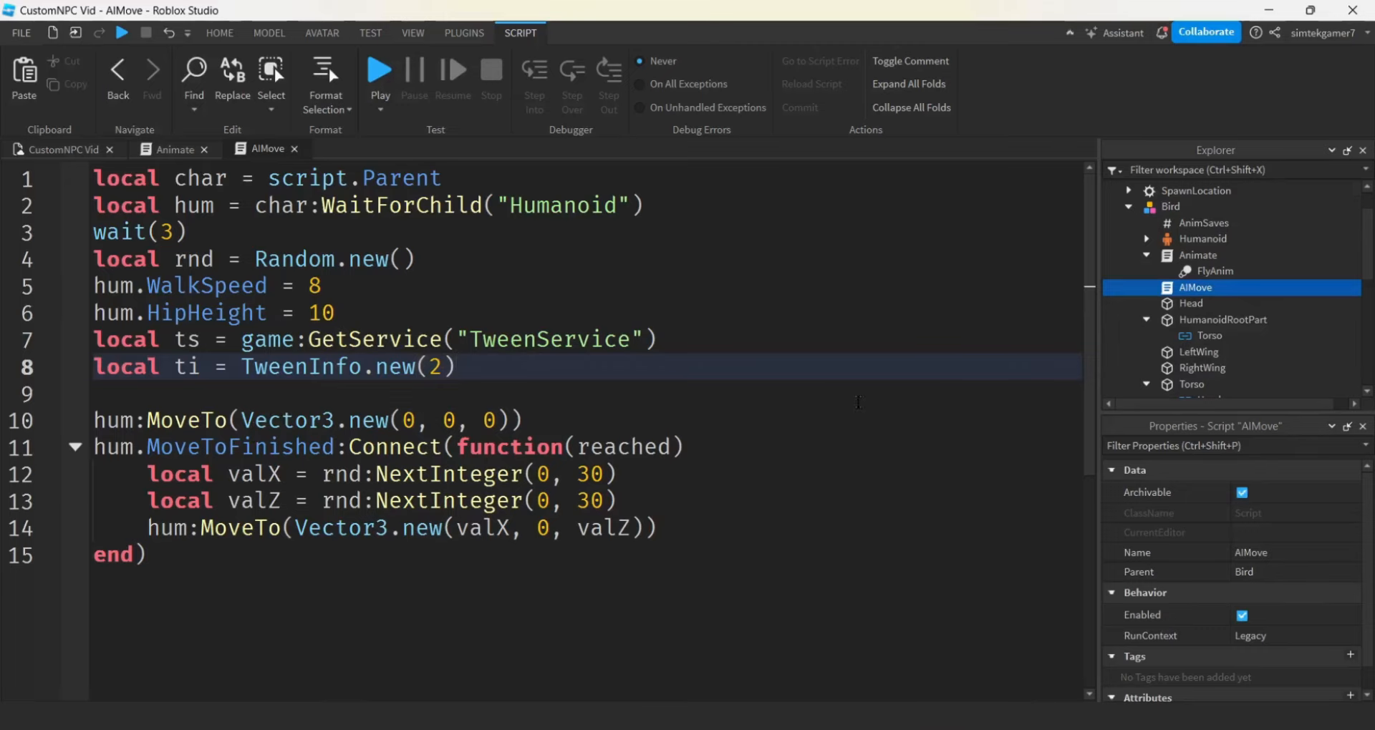
Create an empty local function startFlying() above the hum:MoveTo line, separated from the ti variable by a blank line.
scroll(858, 403, "down", 1)
scroll(857, 403, "up", 1)
left_click(306, 401)
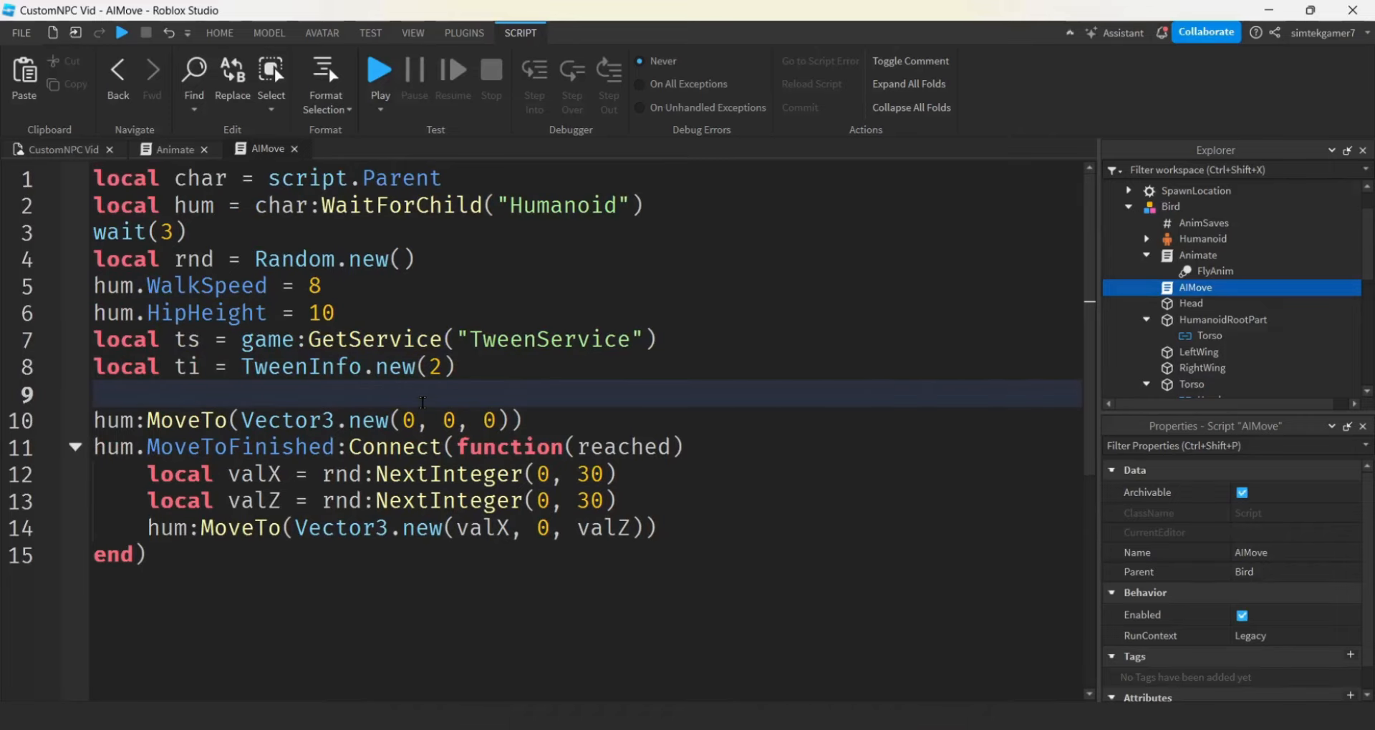
key("Return")
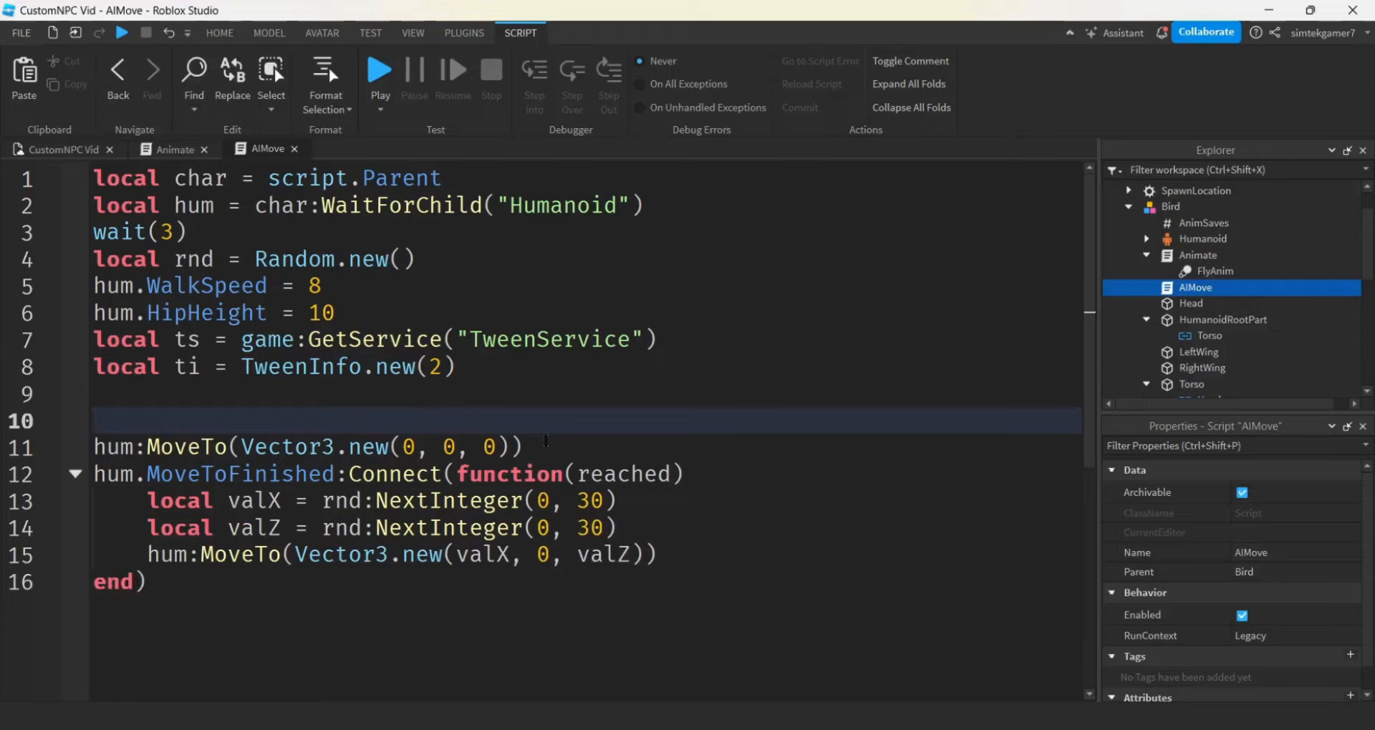
type("local function")
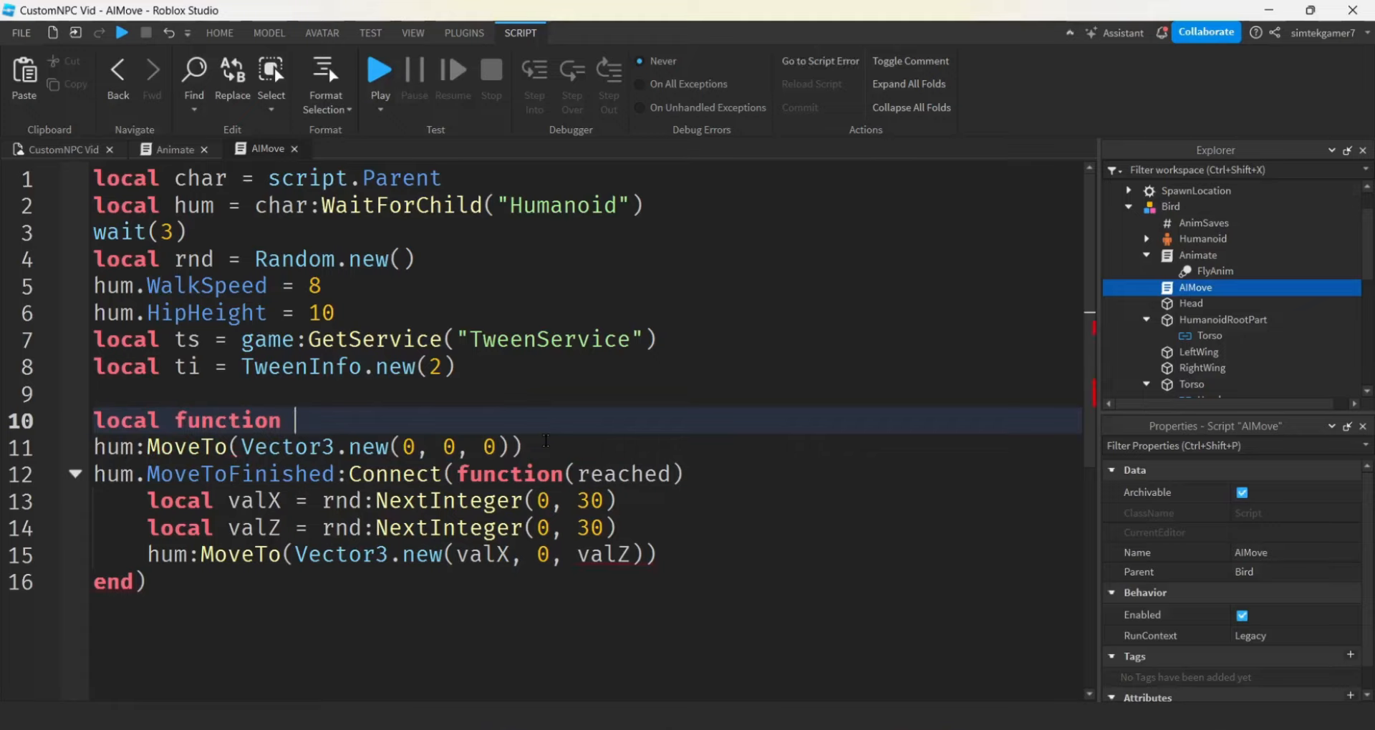
type(" startFlying()")
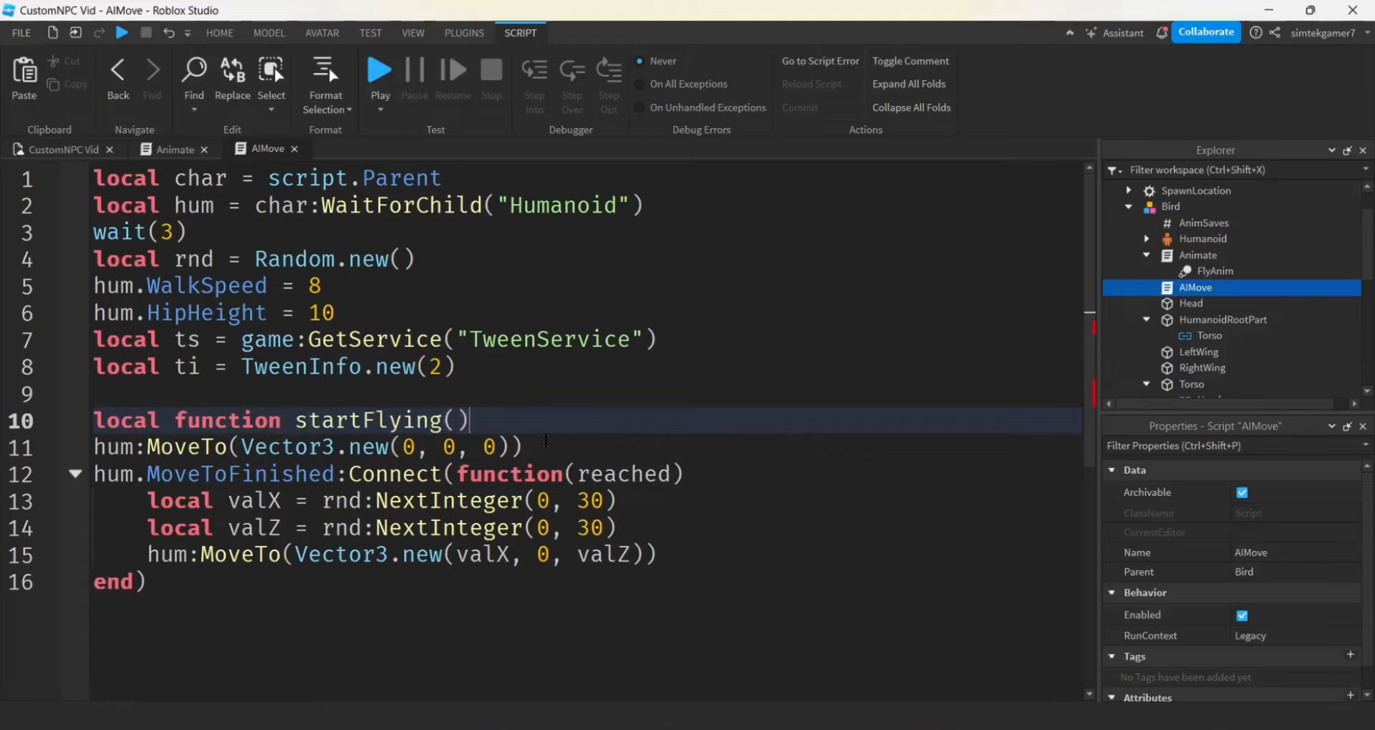
key("Return")
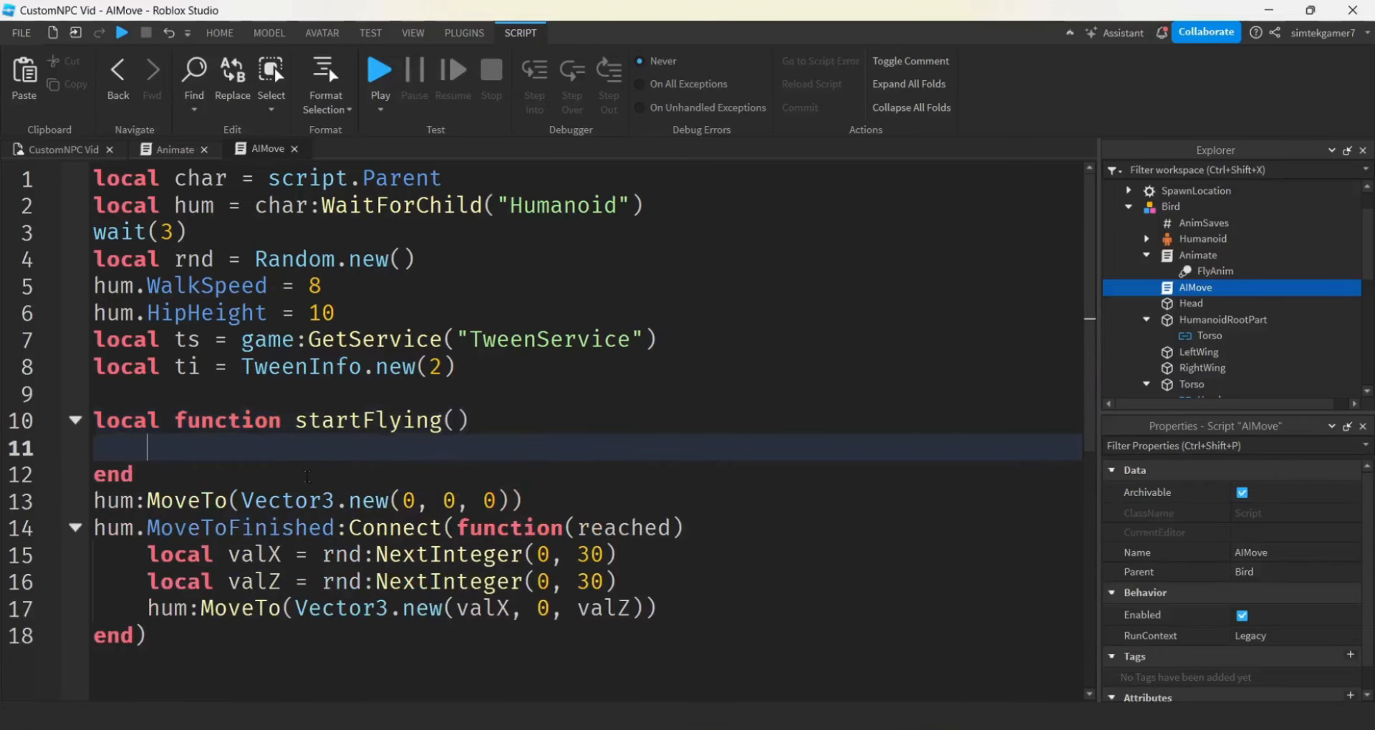
Move the hum:MoveTo call and the whole MoveToFinished connection into the body of startFlying.
left_click_drag(93, 501, 280, 663)
key("ctrl+c")
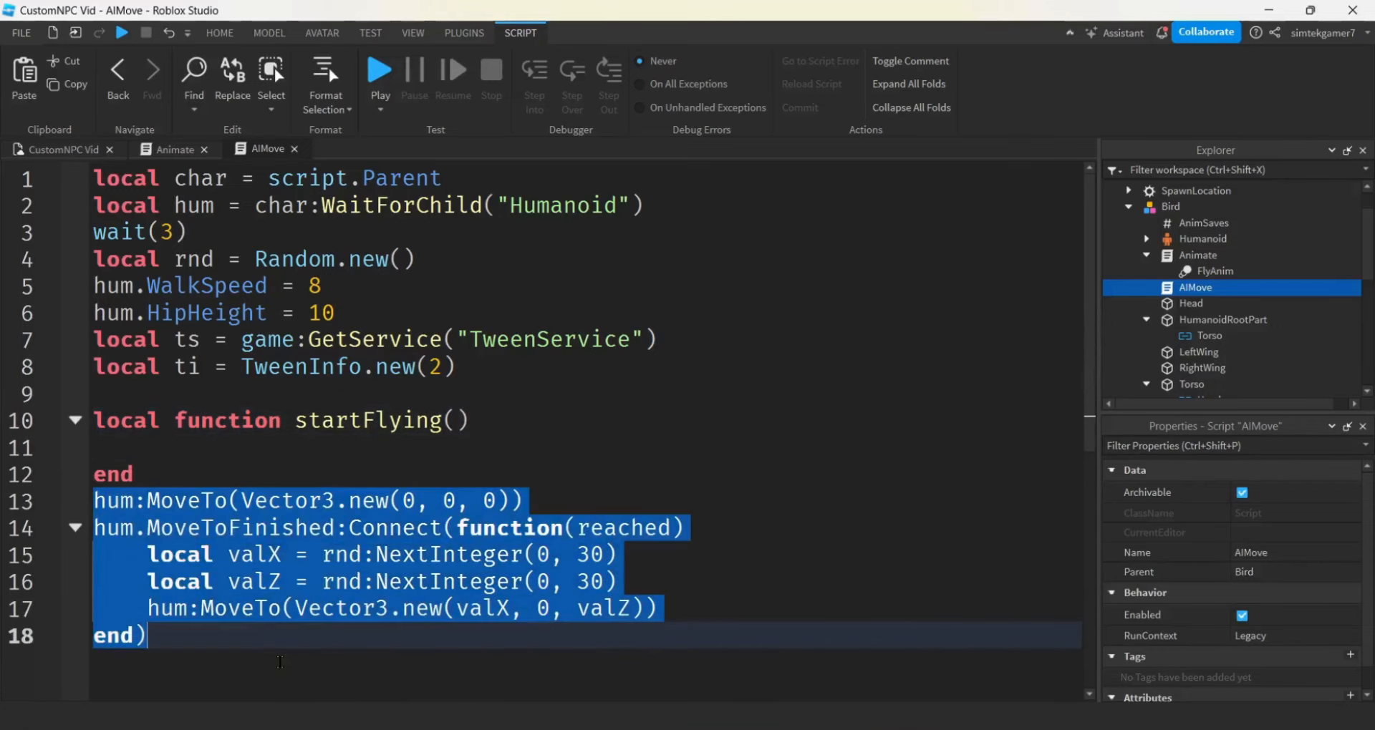
key("BackSpace")
left_click(173, 457)
key("ctrl+v")
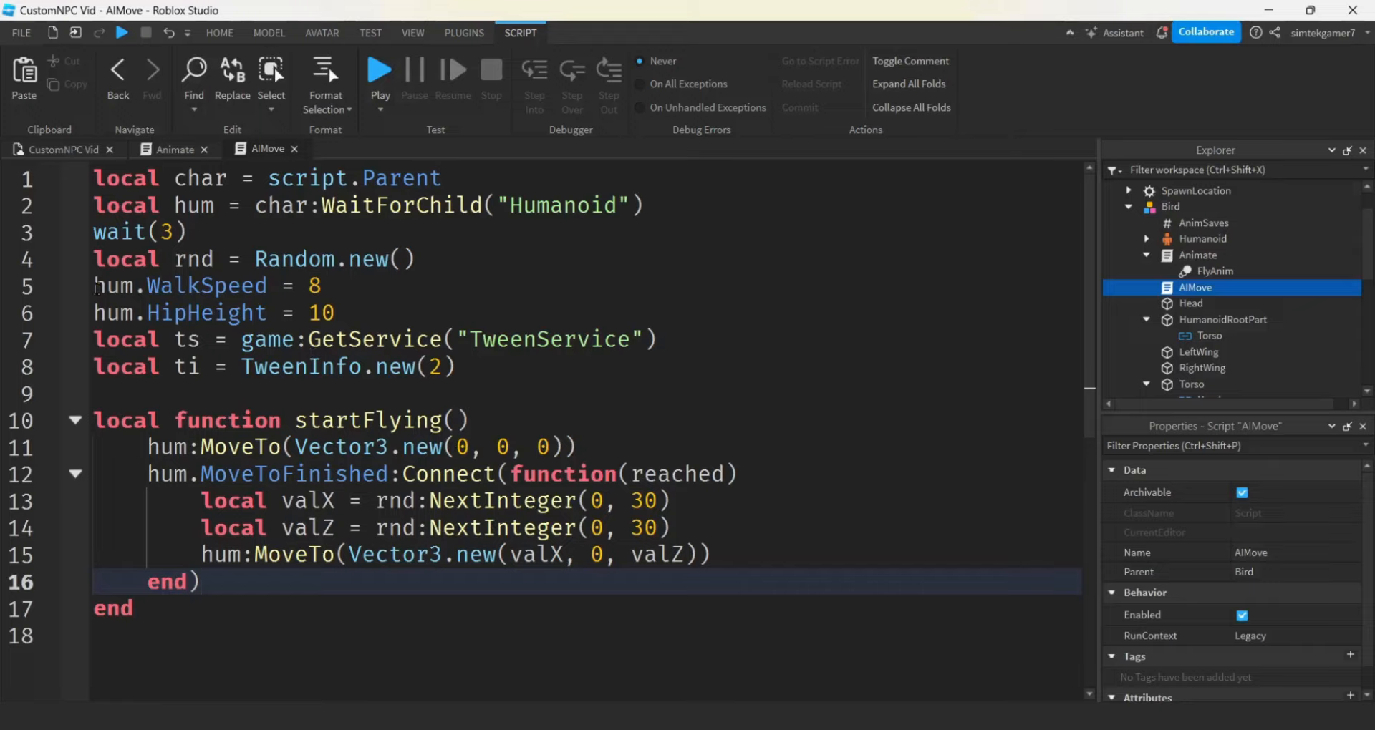
Move the hum.WalkSpeed = 8 line into startFlying above hum:MoveTo, leaving an empty line before it.
left_click_drag(94, 286, 351, 292)
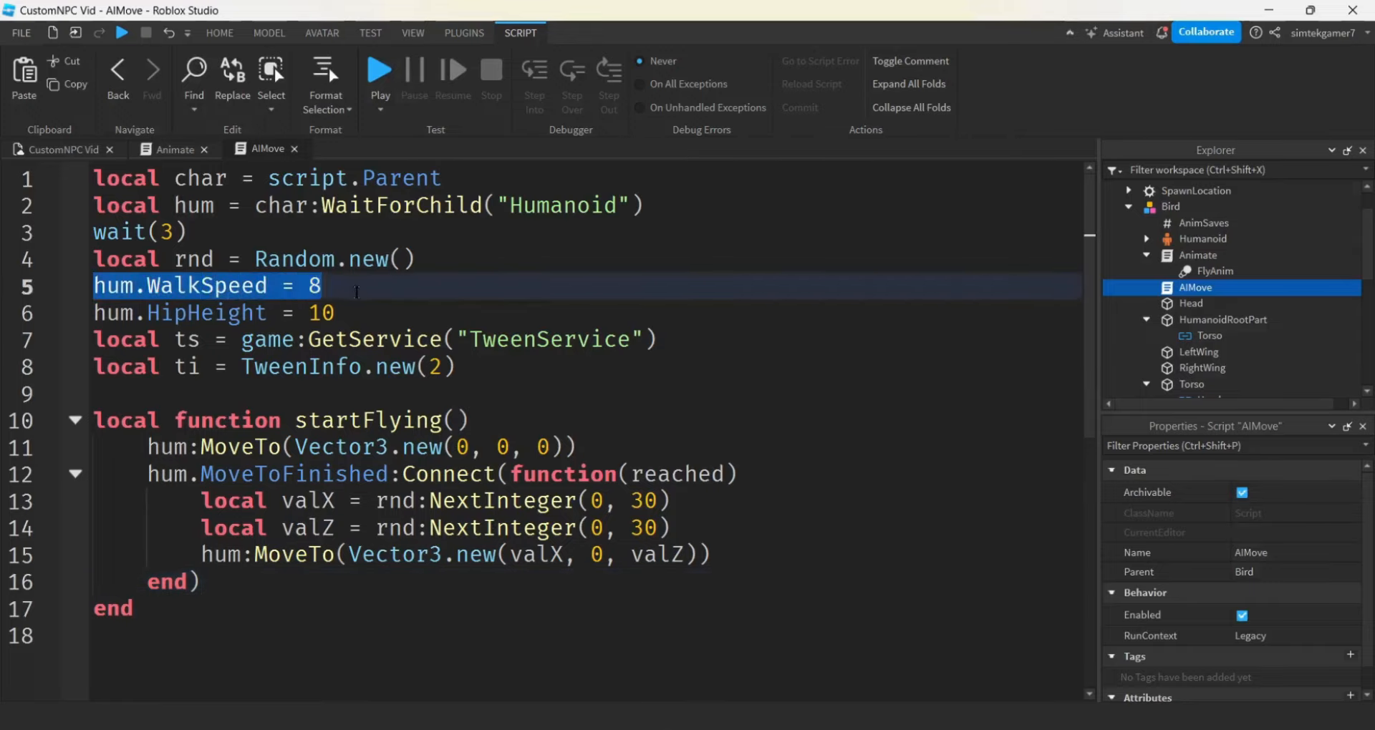
key("ctrl+x")
left_click(497, 418)
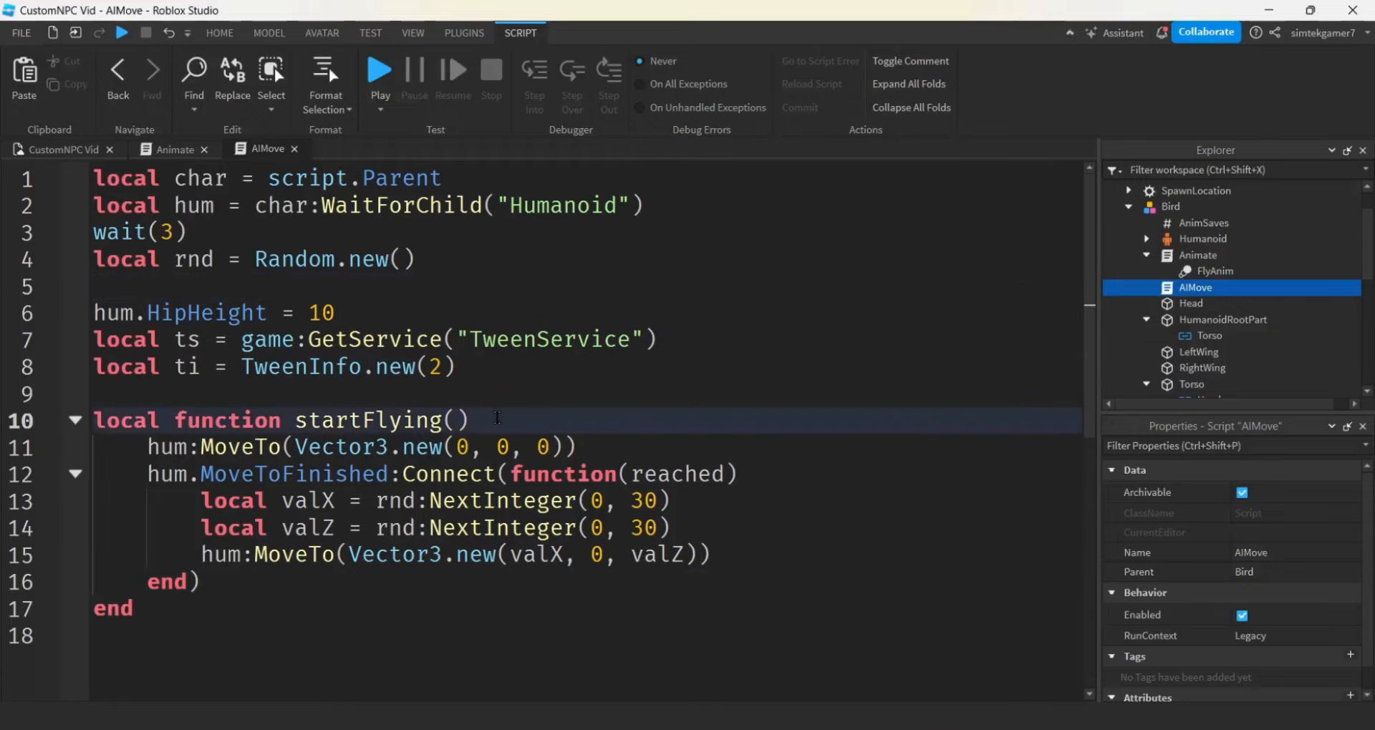
key("Return")
key("Return")
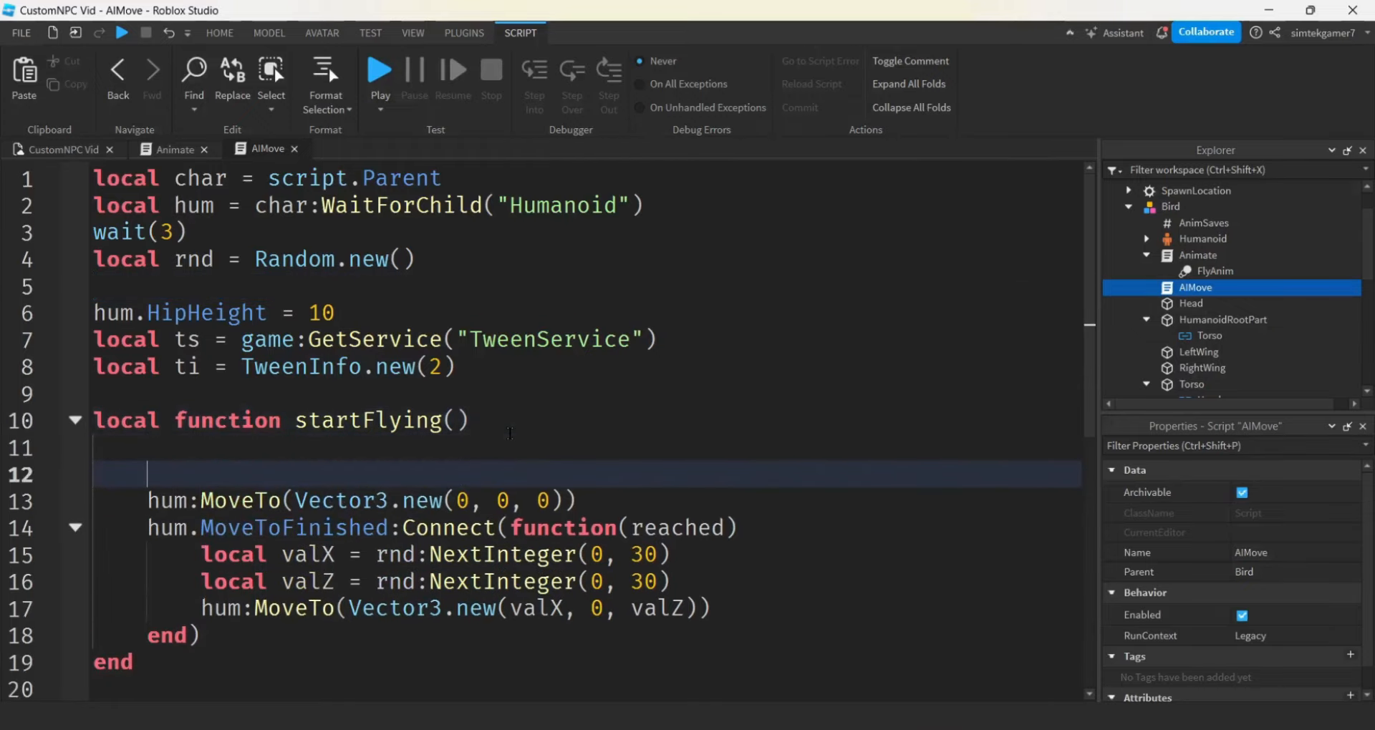
key("ctrl+v")
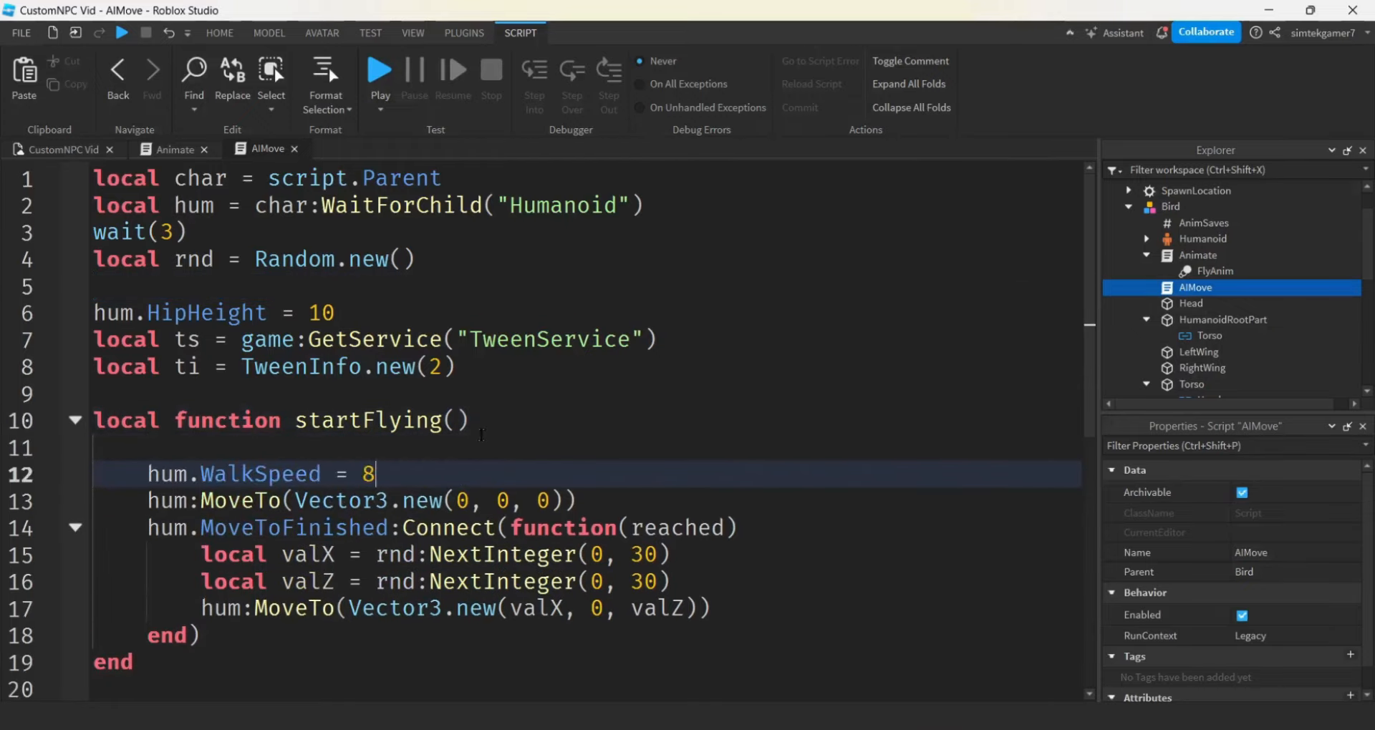
On the empty first line of startFlying, declare a local variable tween assigned to ts:Create().
left_click(476, 435)
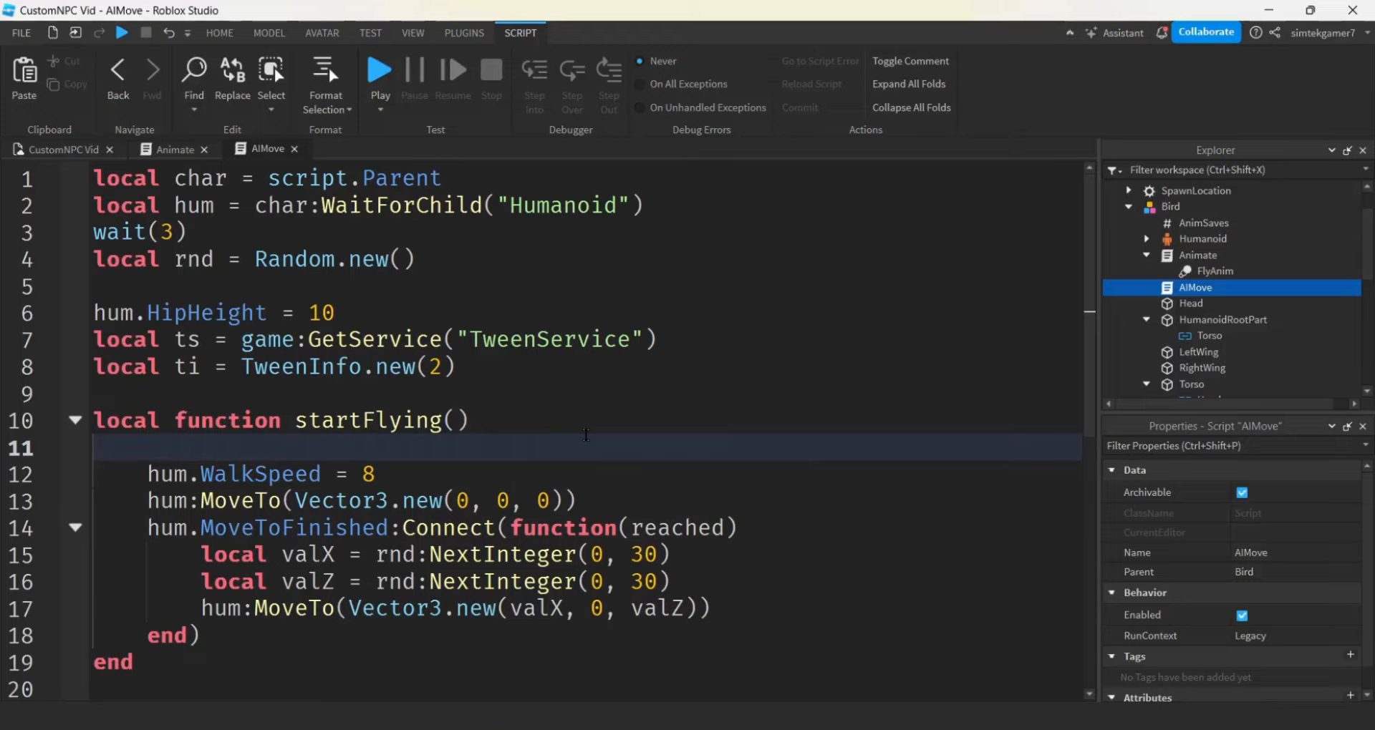
type("local two")
key("BackSpace")
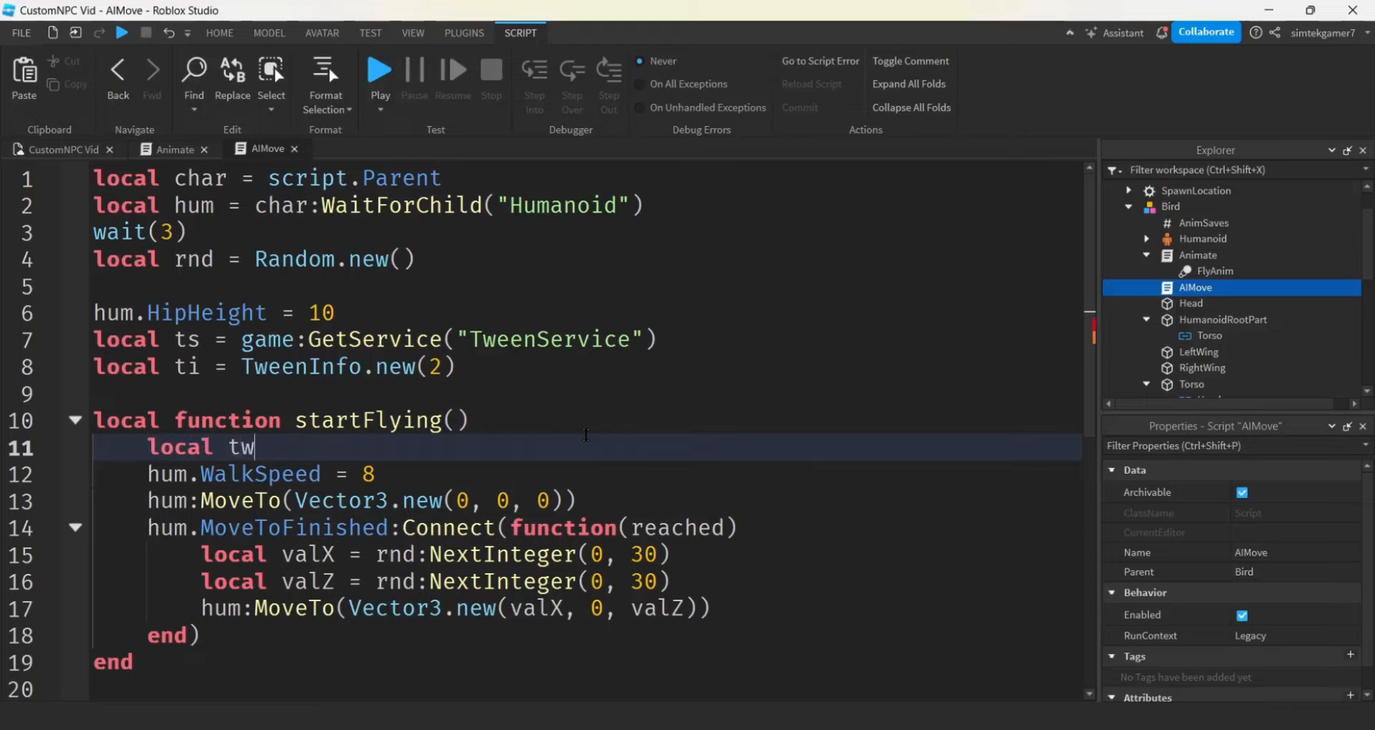
type("een = ts")
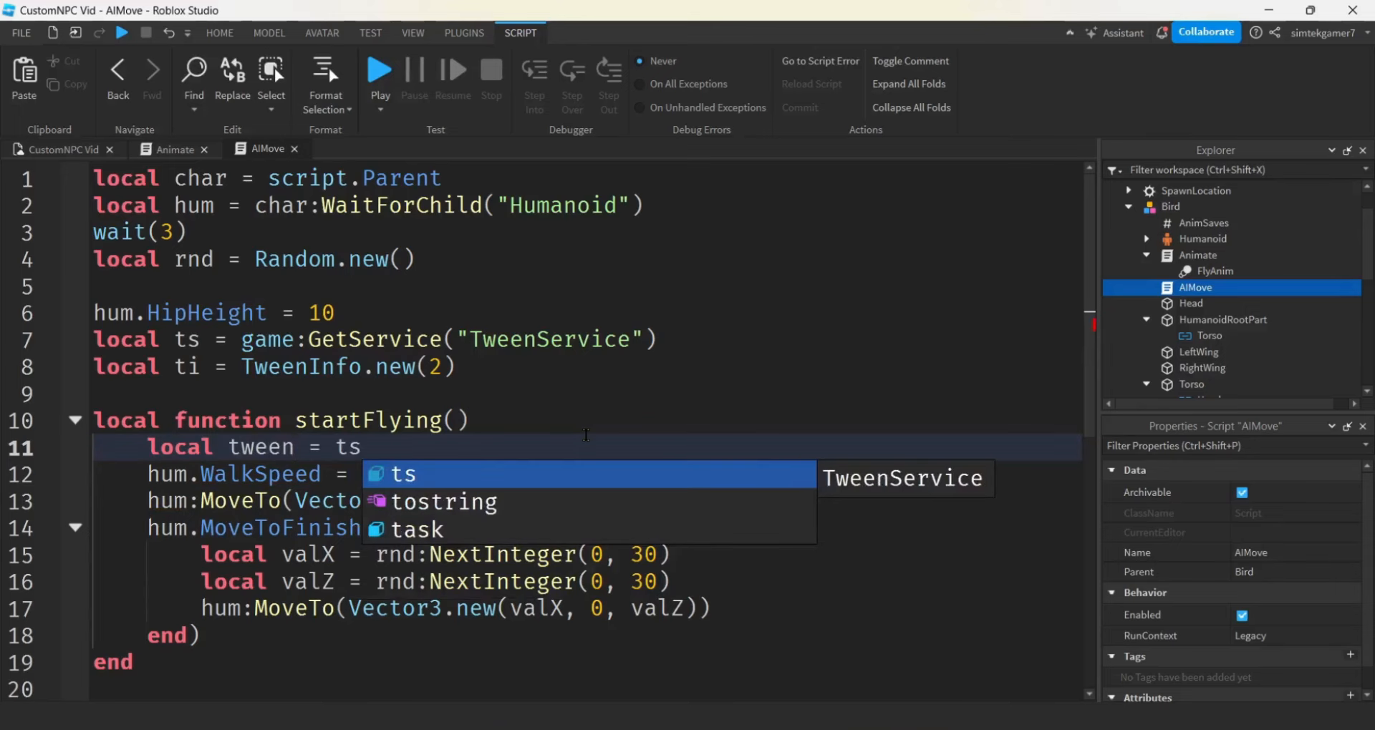
type(":C")
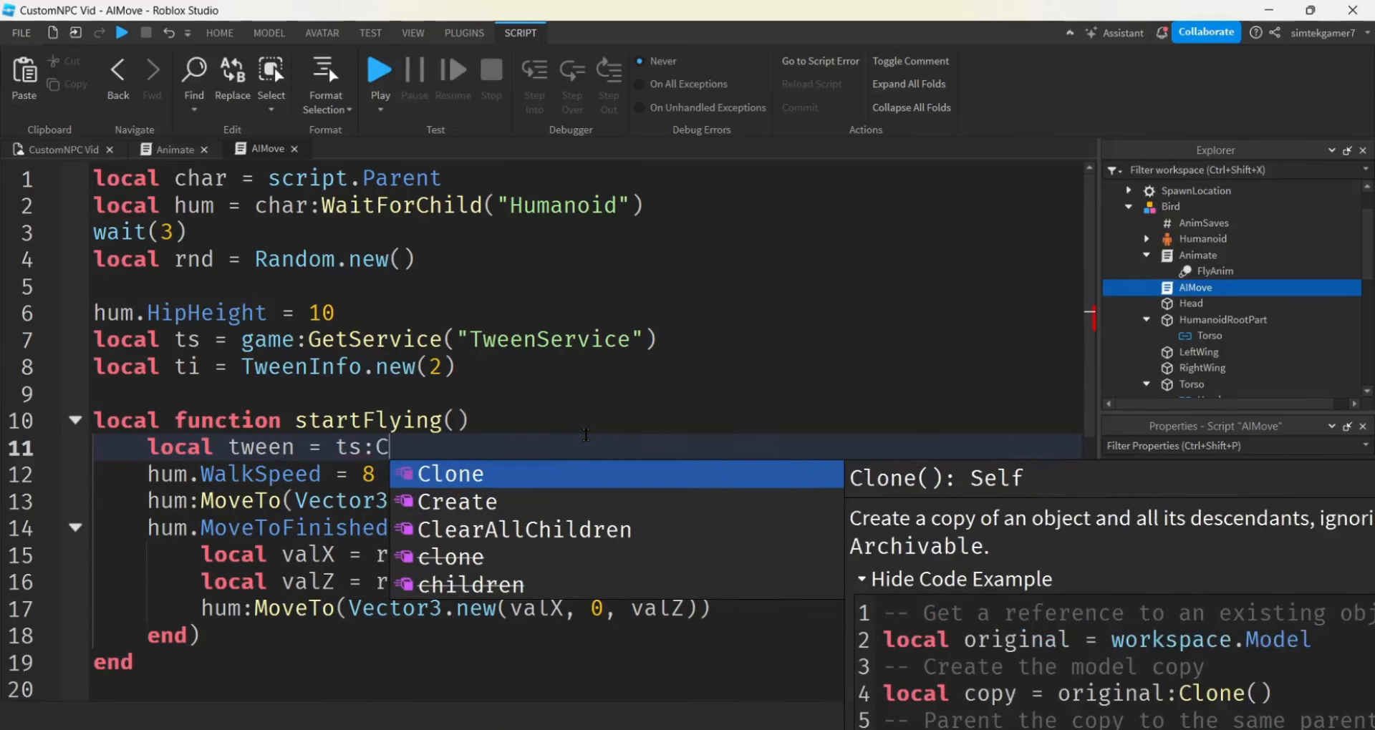
type("r")
key("Tab")
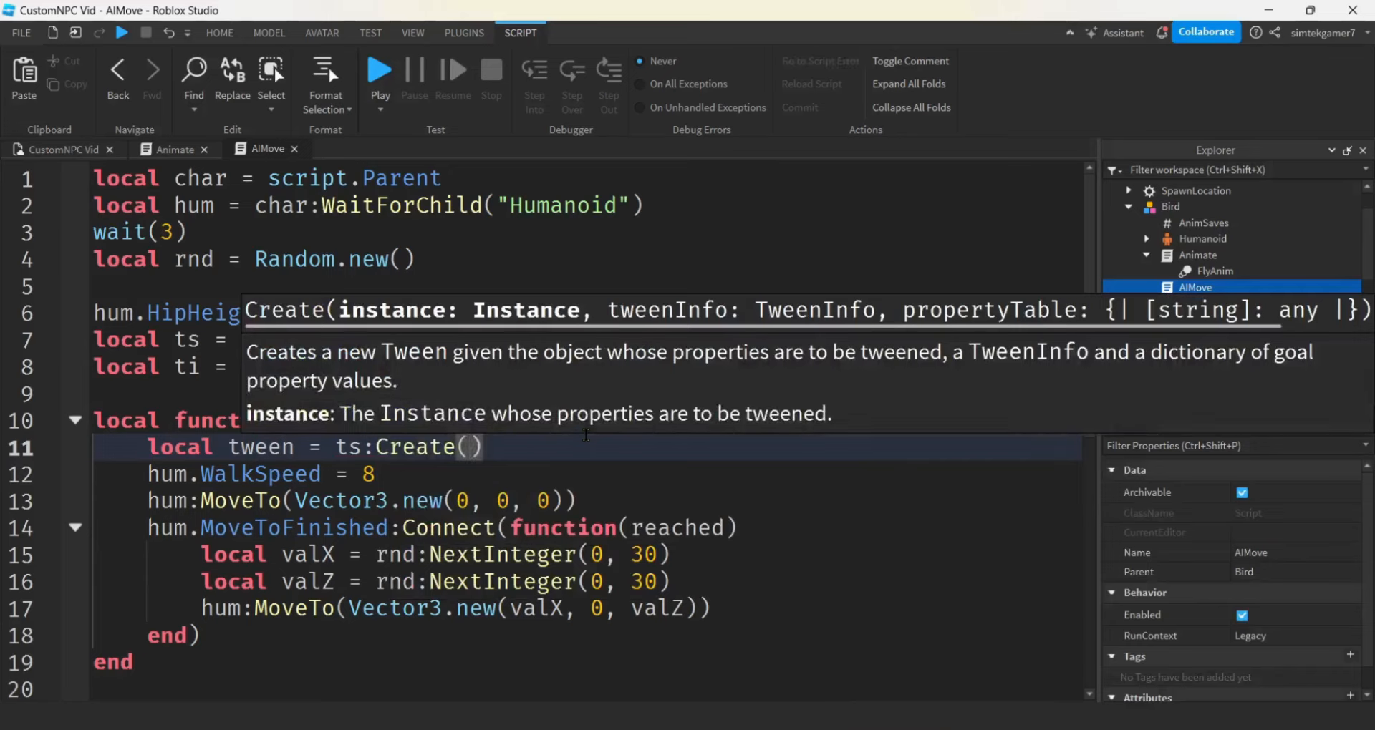
Give the ts:Create call the arguments hum, ti and the property table { HipHeight = 10 }.
type("hum")
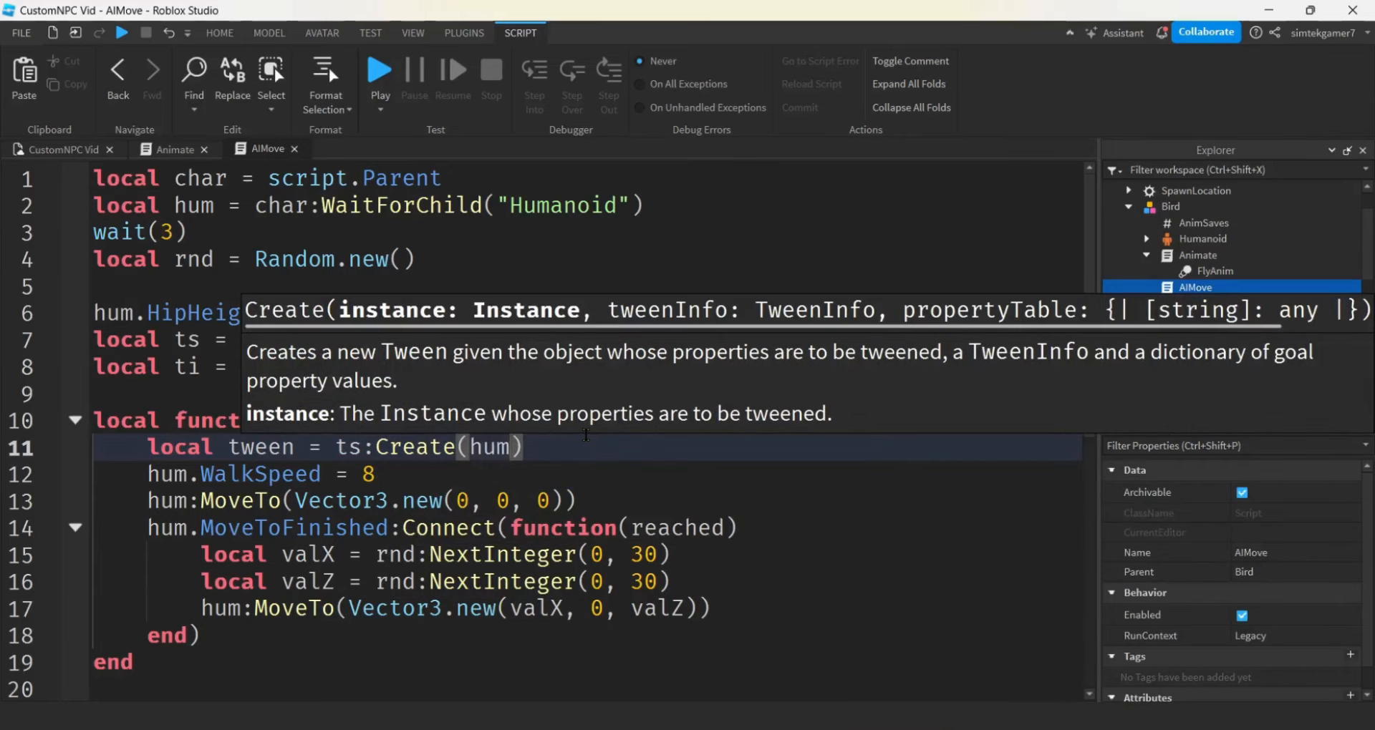
type(", ti, ")
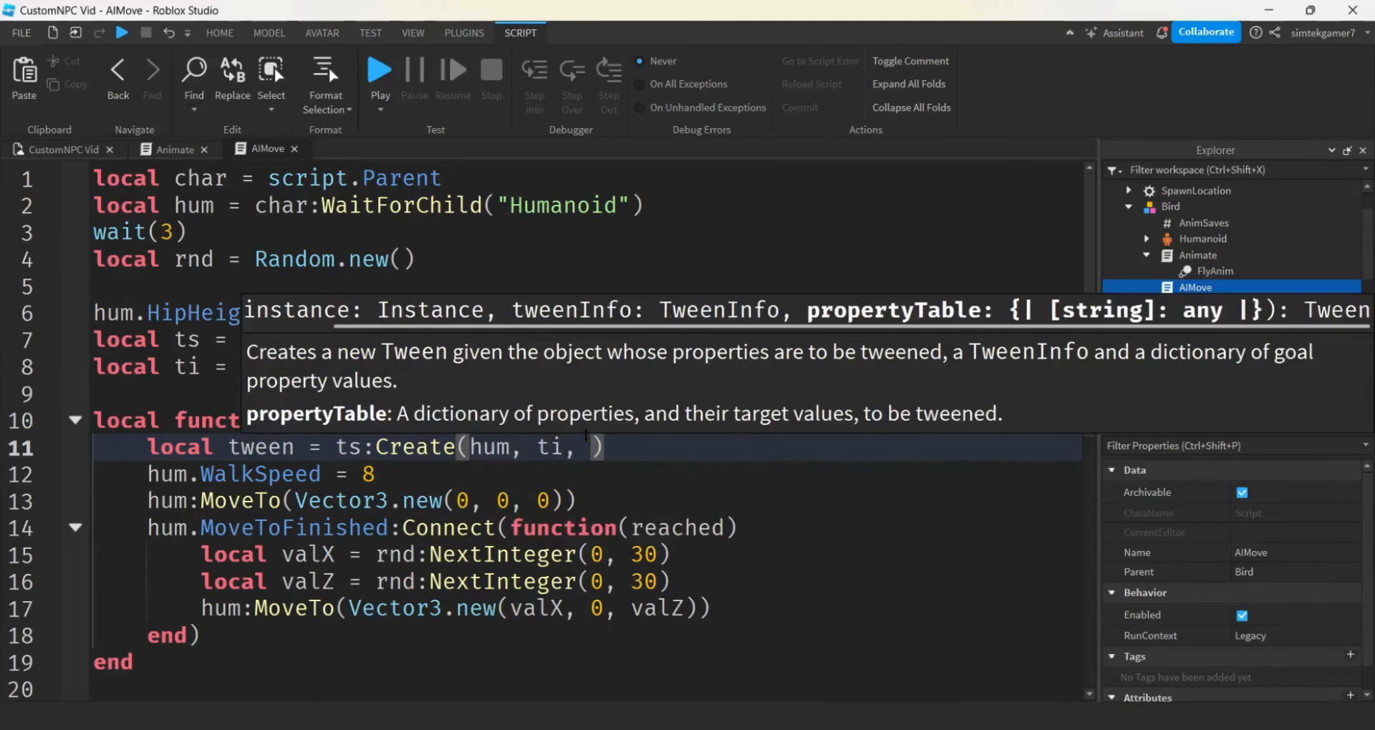
type("{ ")
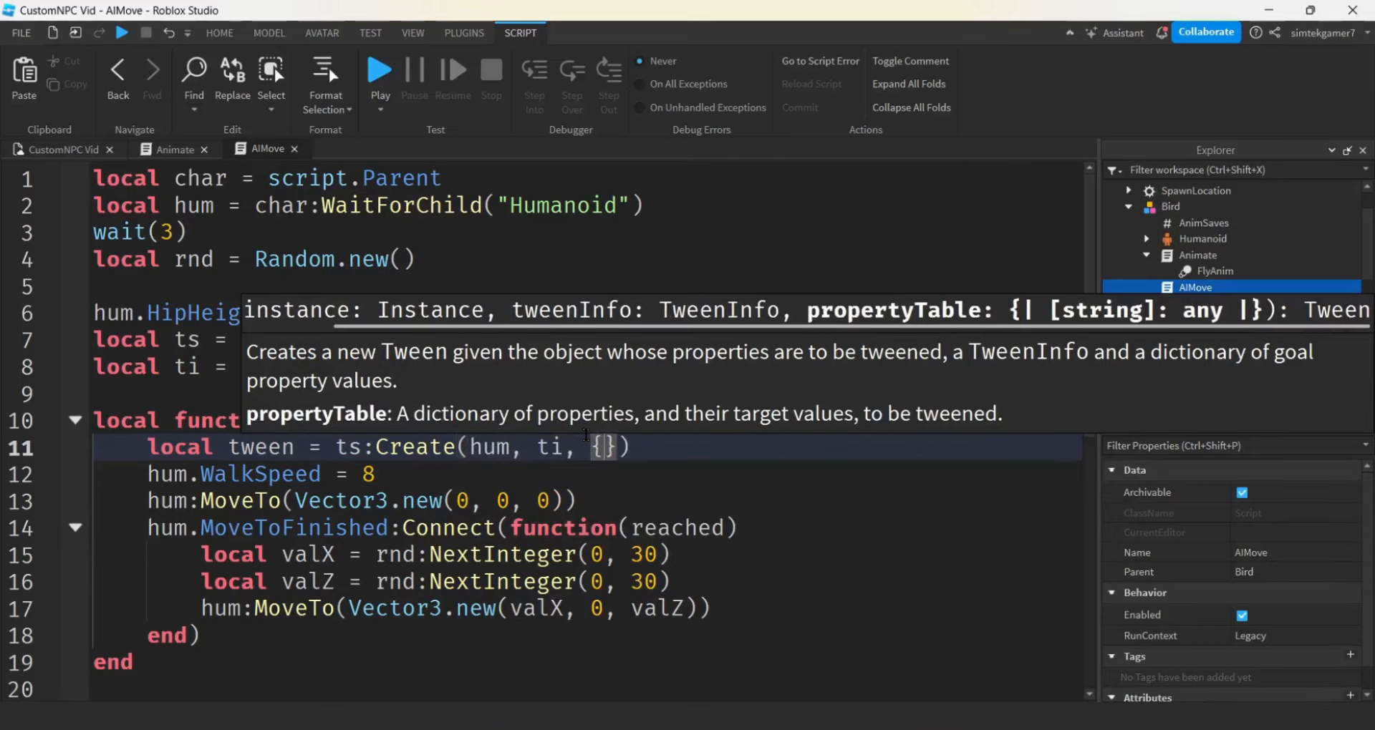
type("Hip")
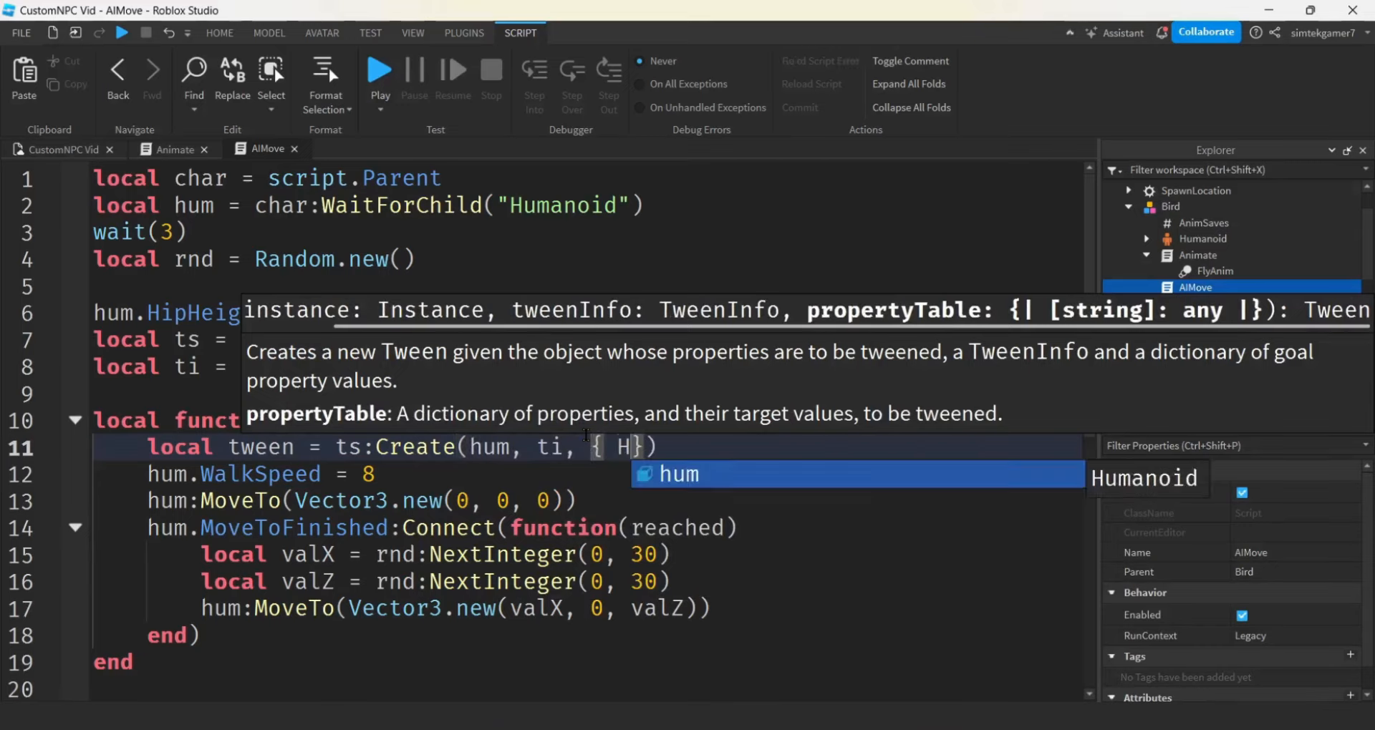
type("Height = ")
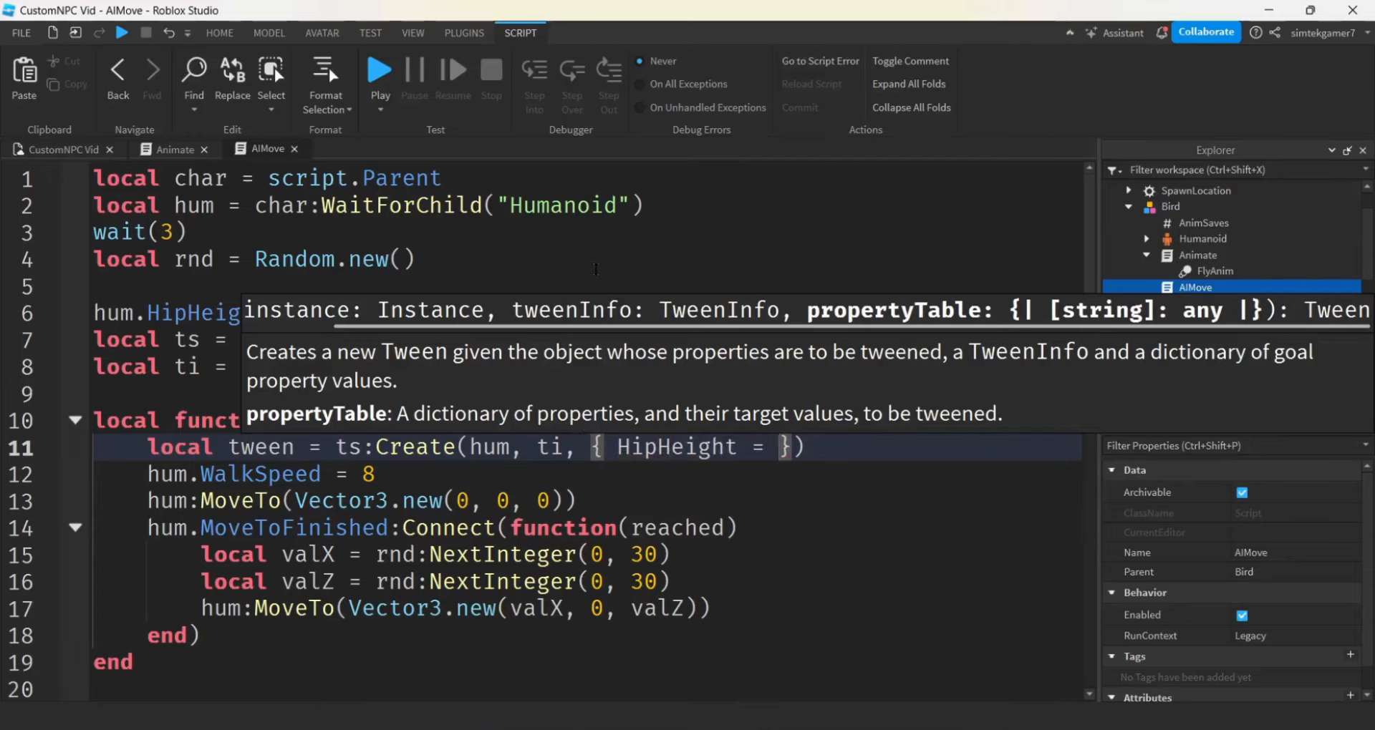
type("10")
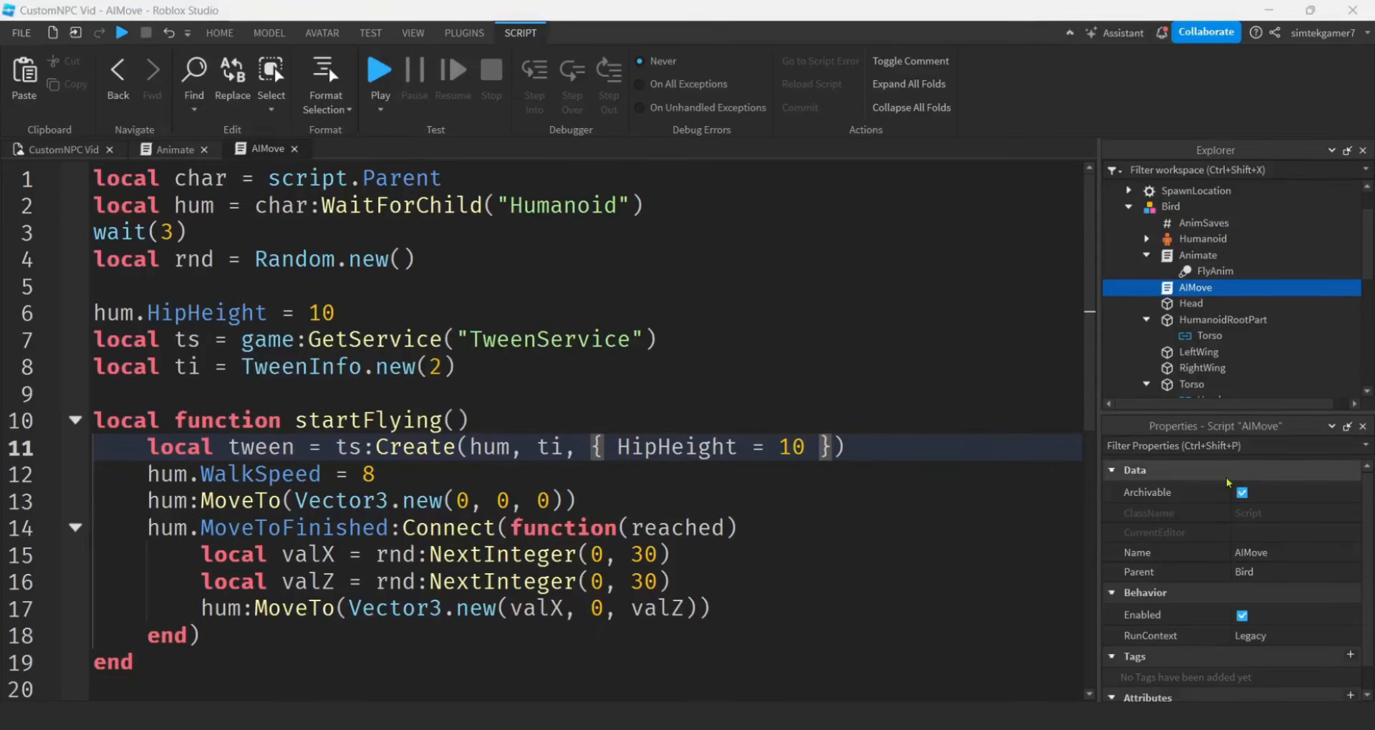
Add a tween:Play() call on a new line directly below the tween declaration.
left_click(987, 449)
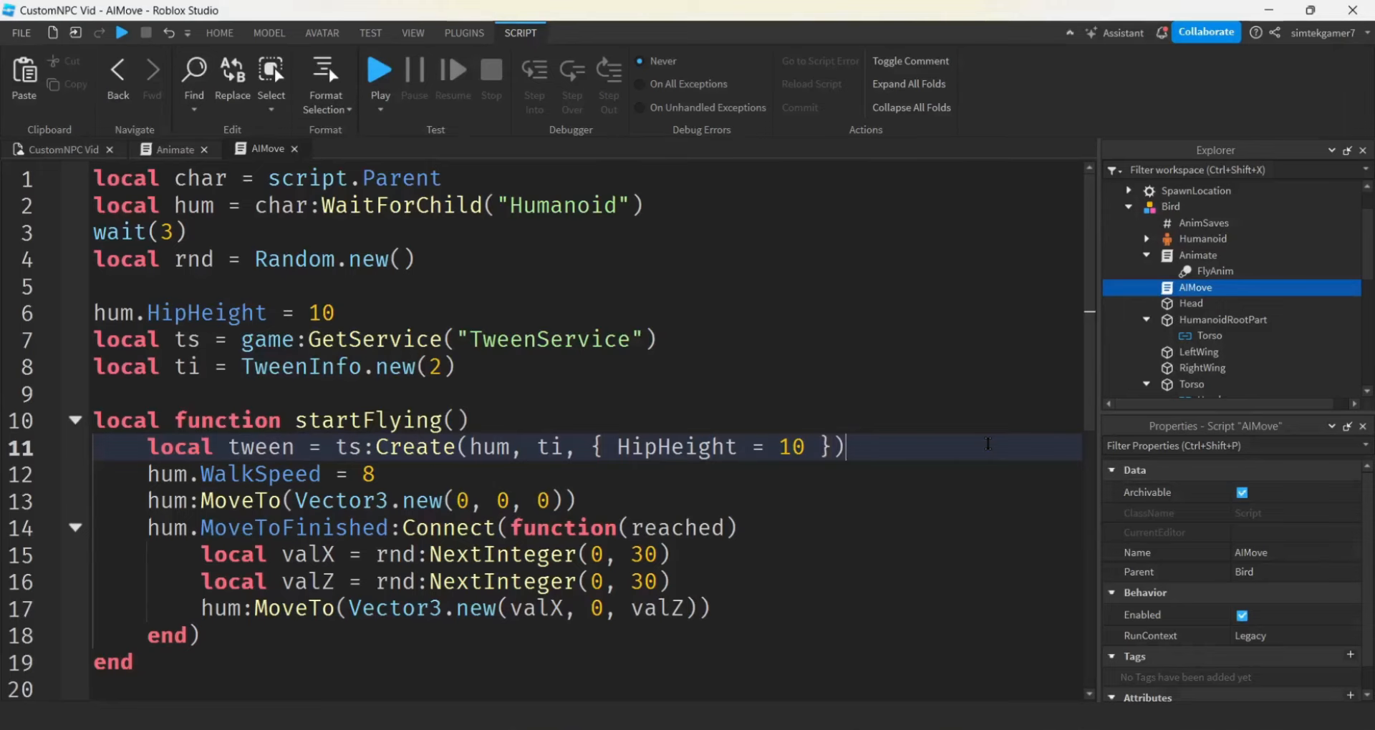
key("Return")
type("tw")
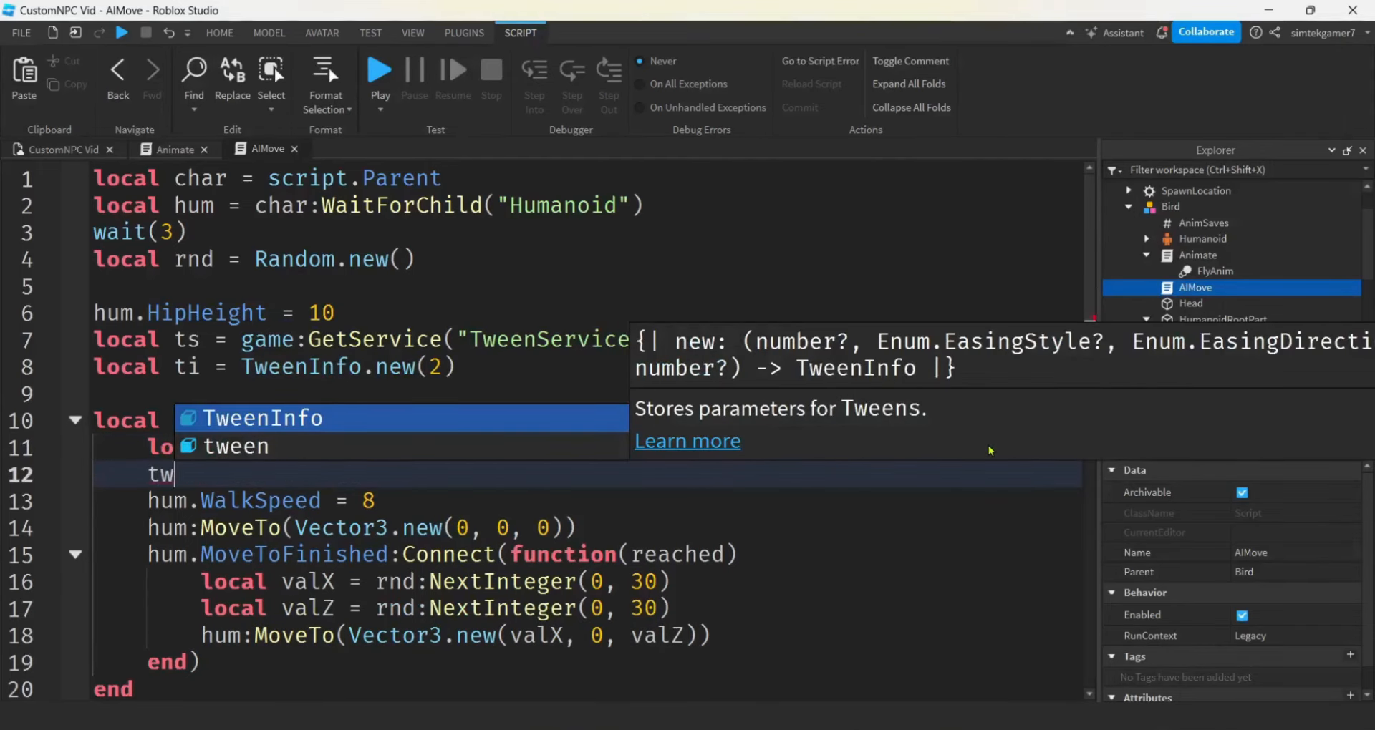
key("Down")
key("Tab")
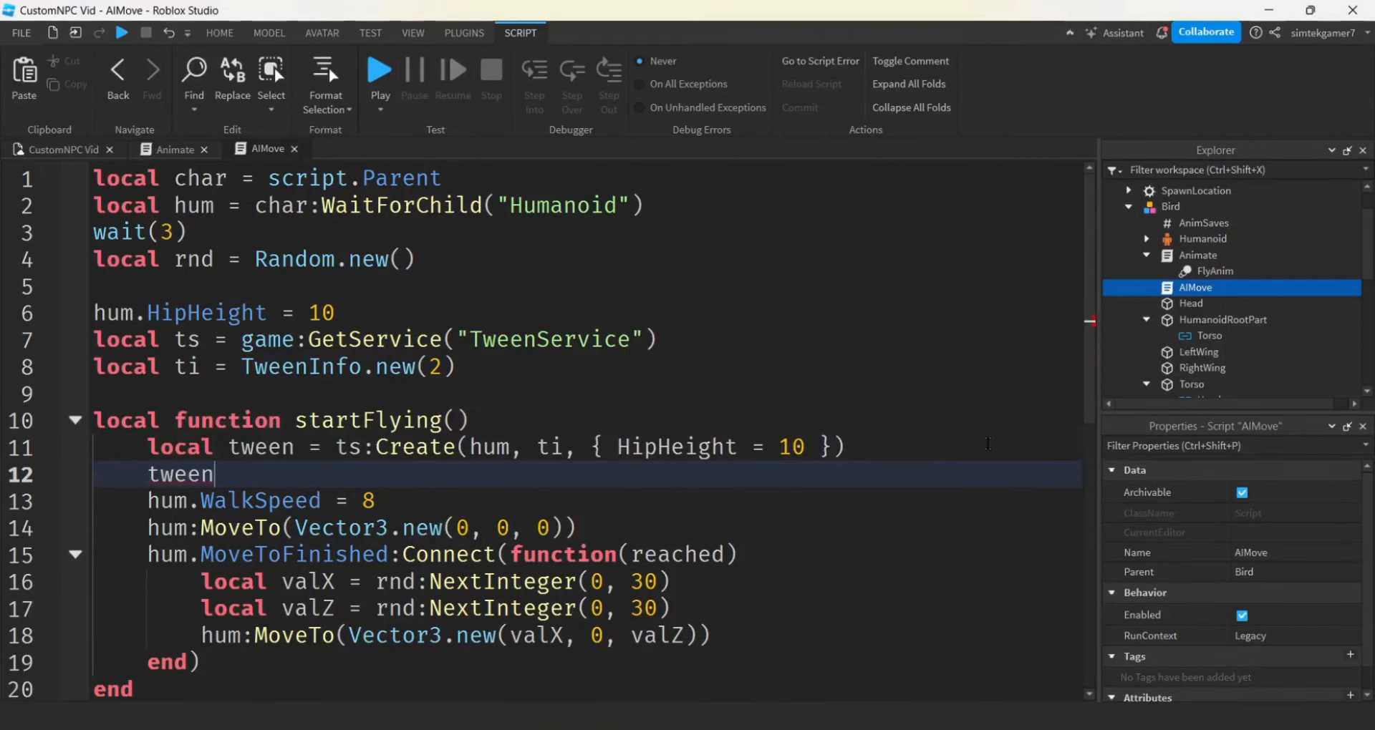
type(".W")
key("BackSpace")
key("BackSpace")
type(":")
key("Down")
key("Down")
key("Down")
key("Down")
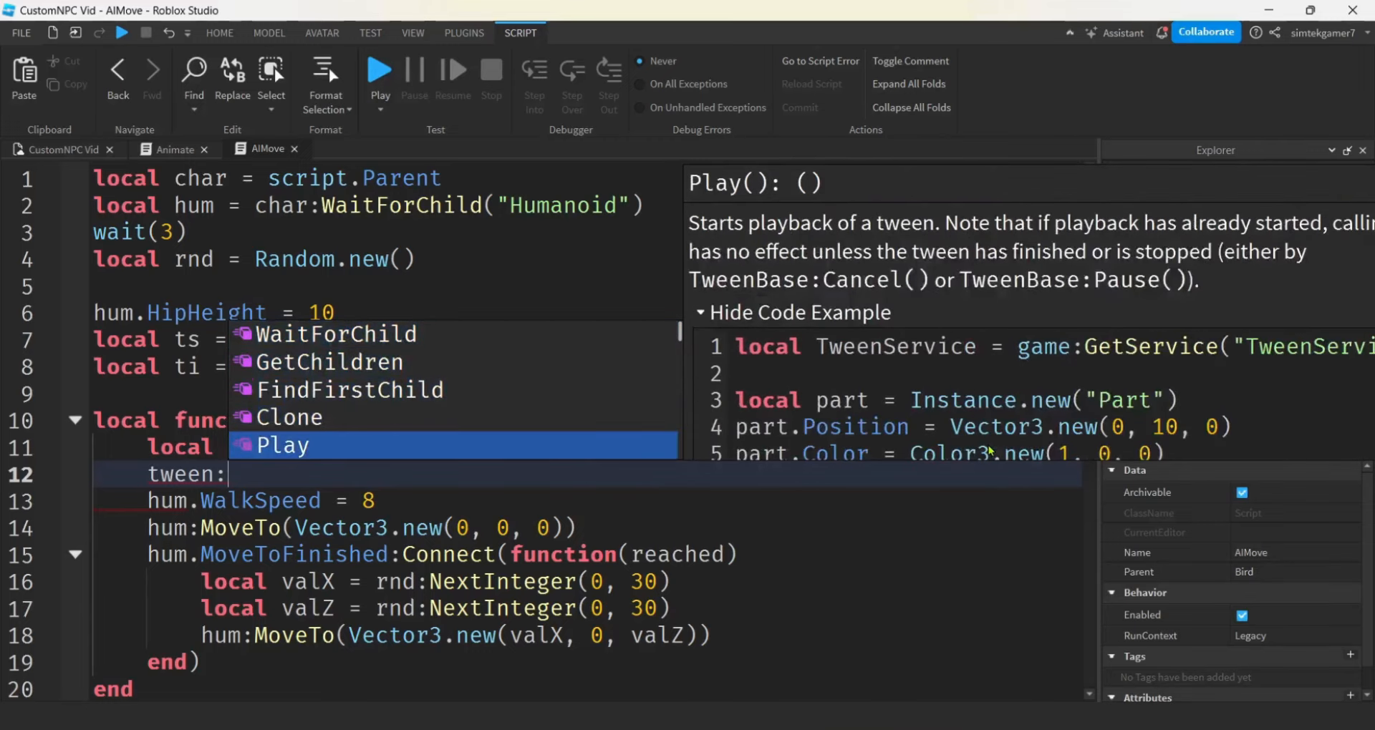
key("Tab")
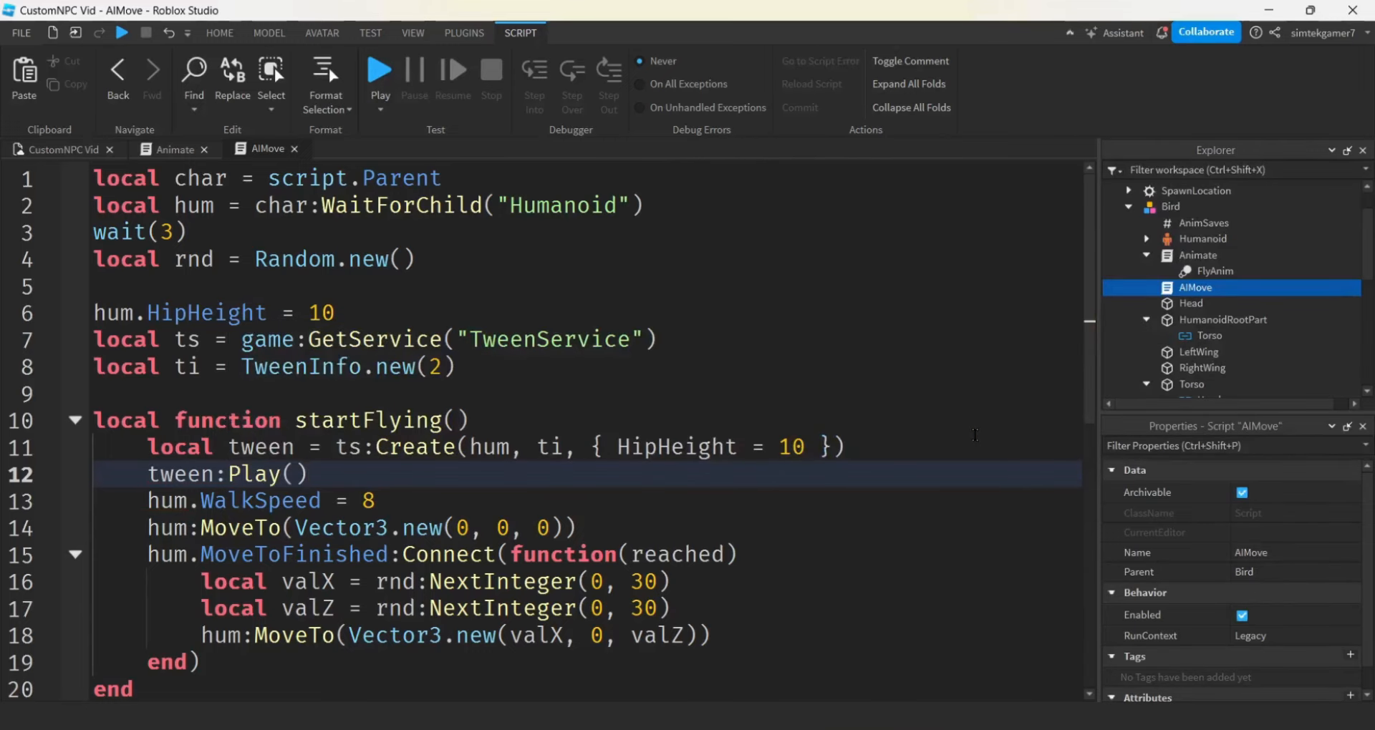
Below the valZ line in the MoveToFinished handler, declare local val = rnd:NextInteger(0, 10).
scroll(974, 434, "down", 2)
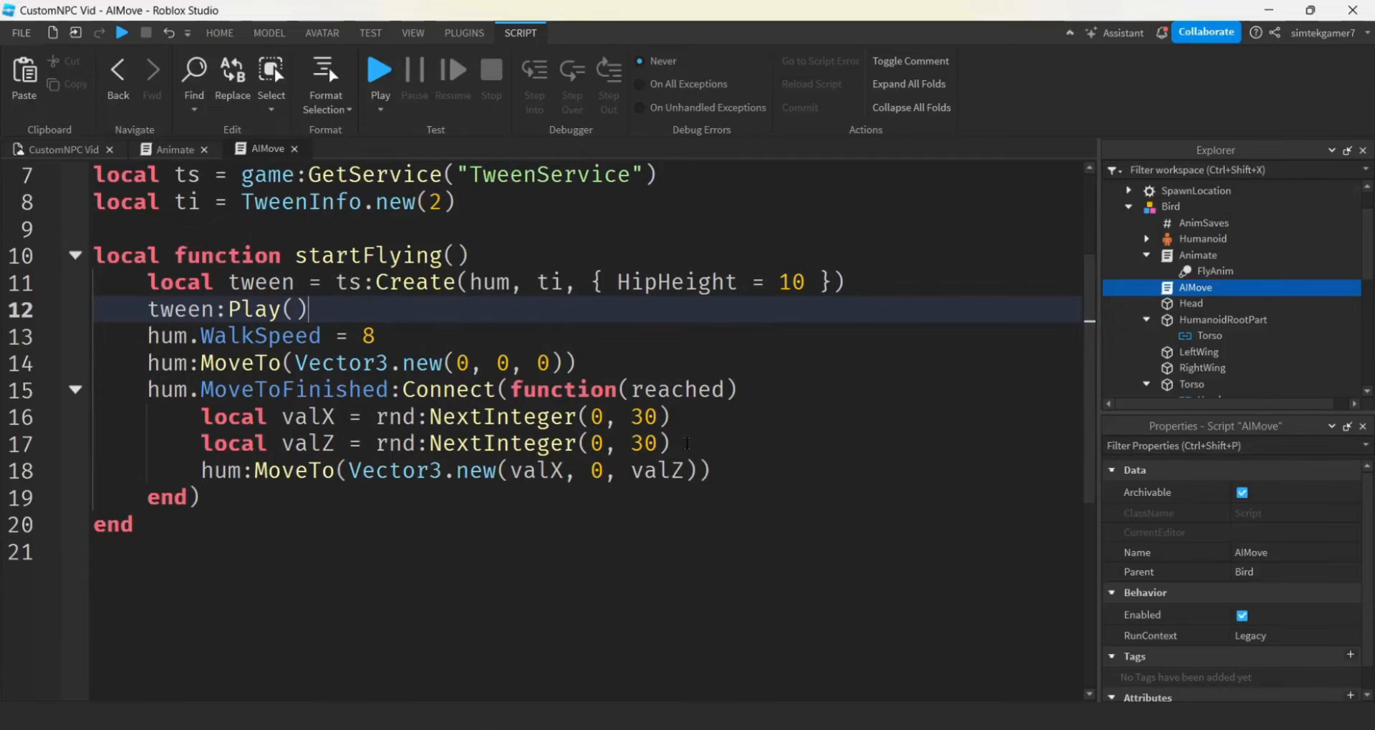
left_click(815, 438)
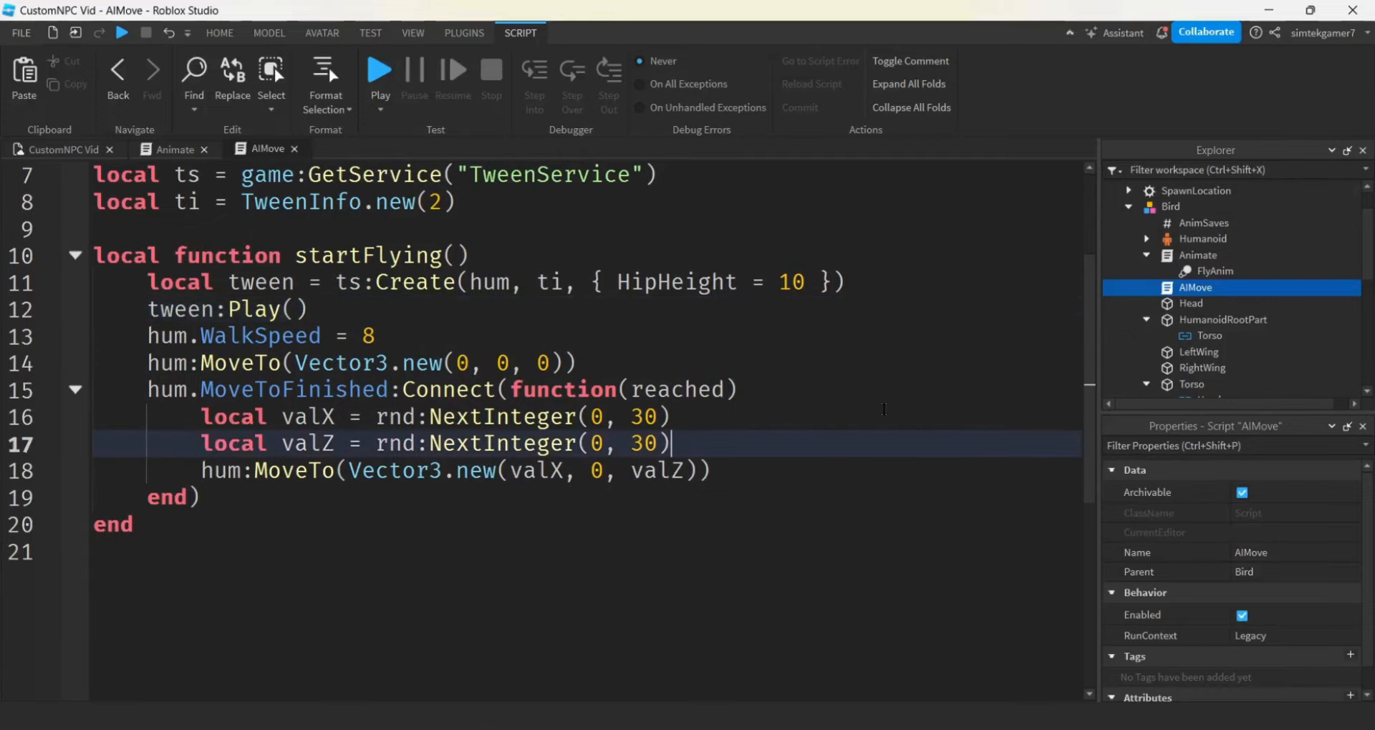
key("Return")
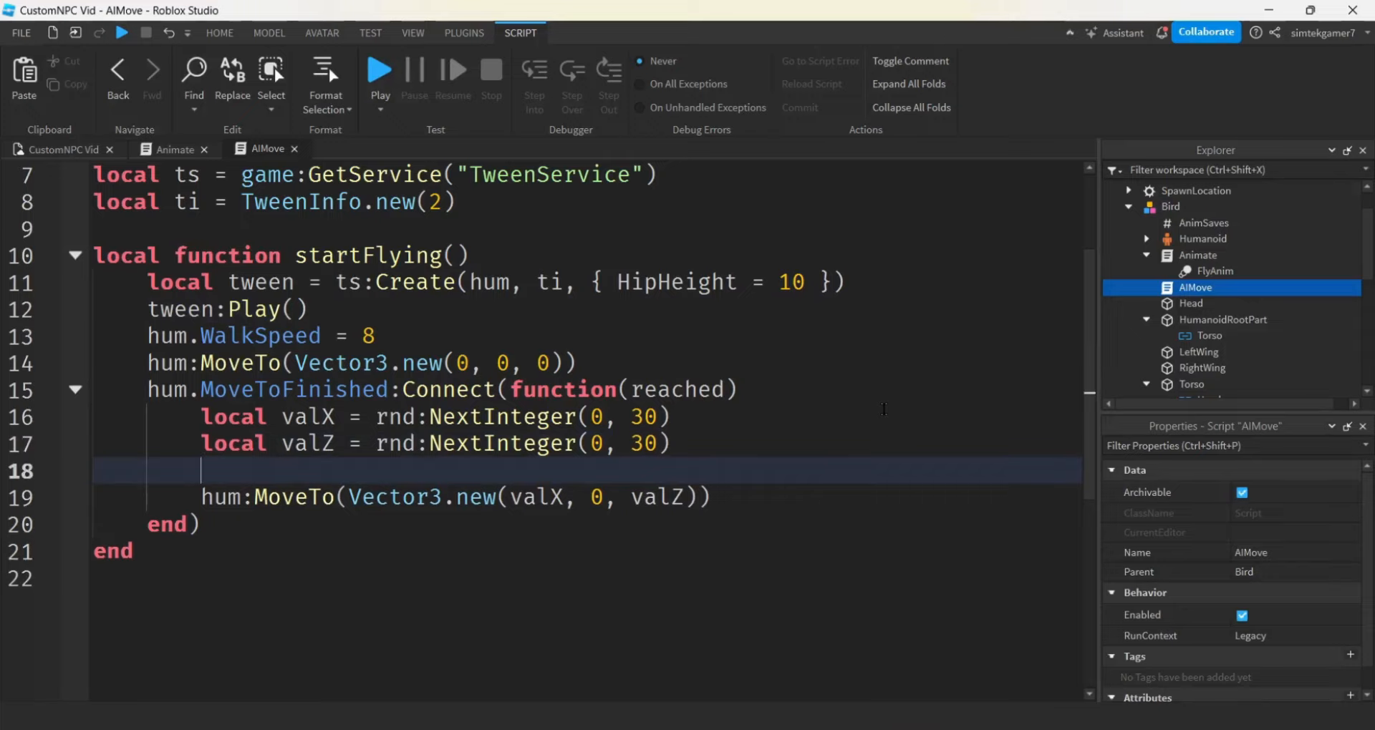
type("local v")
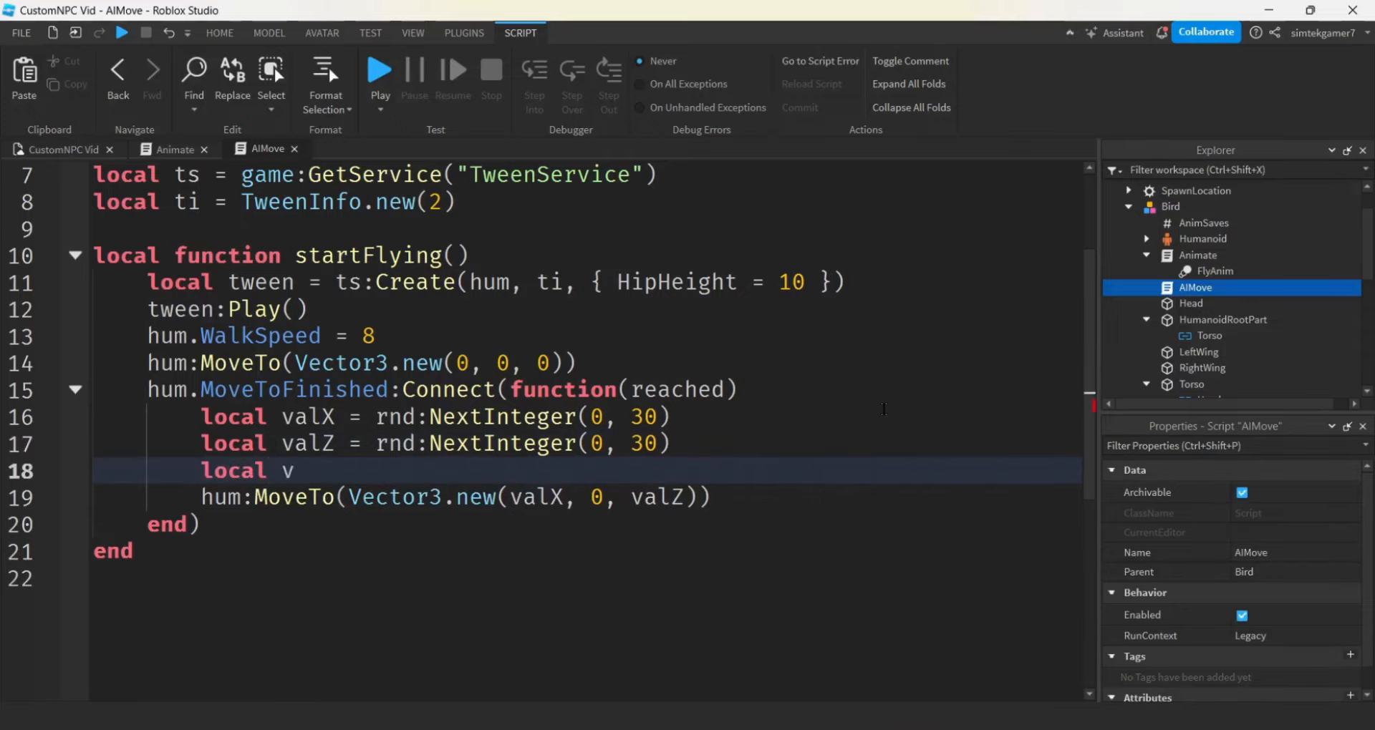
type("al = rnd:")
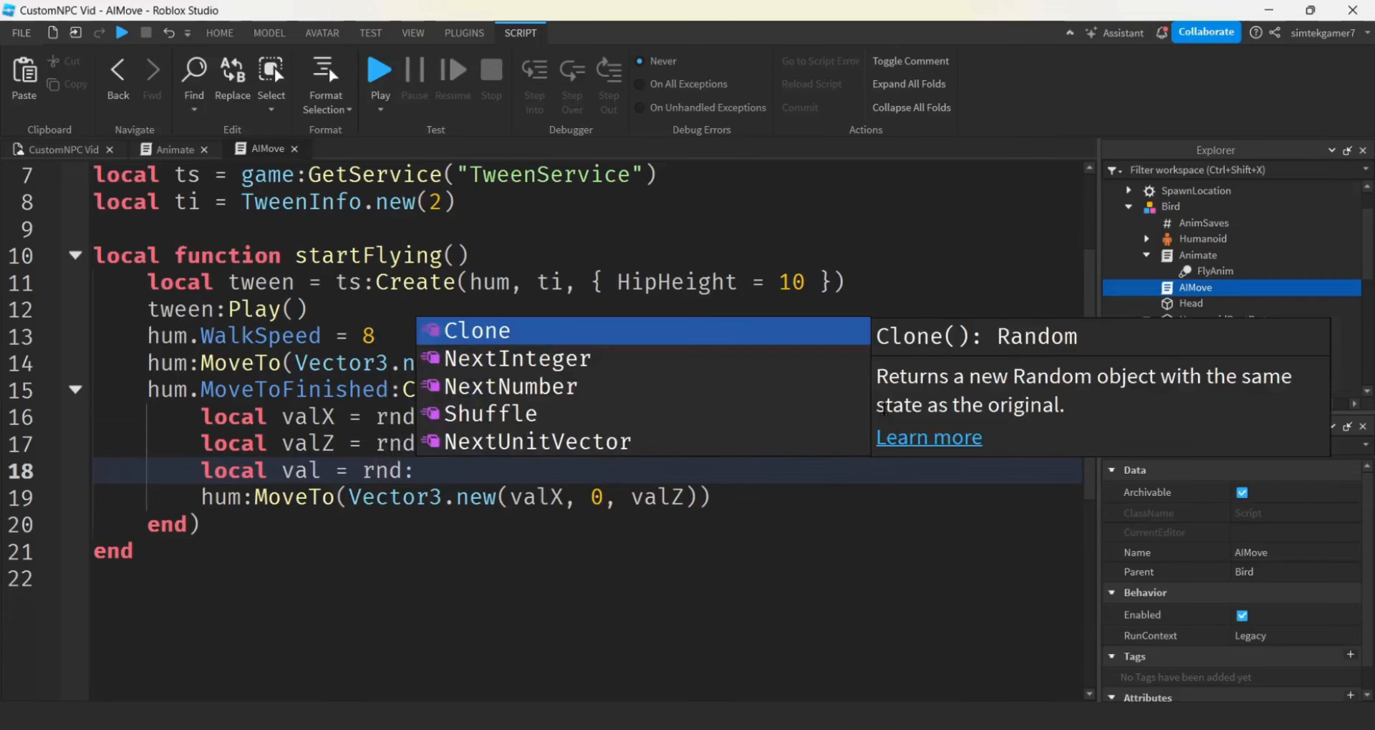
key("Down")
key("Tab")
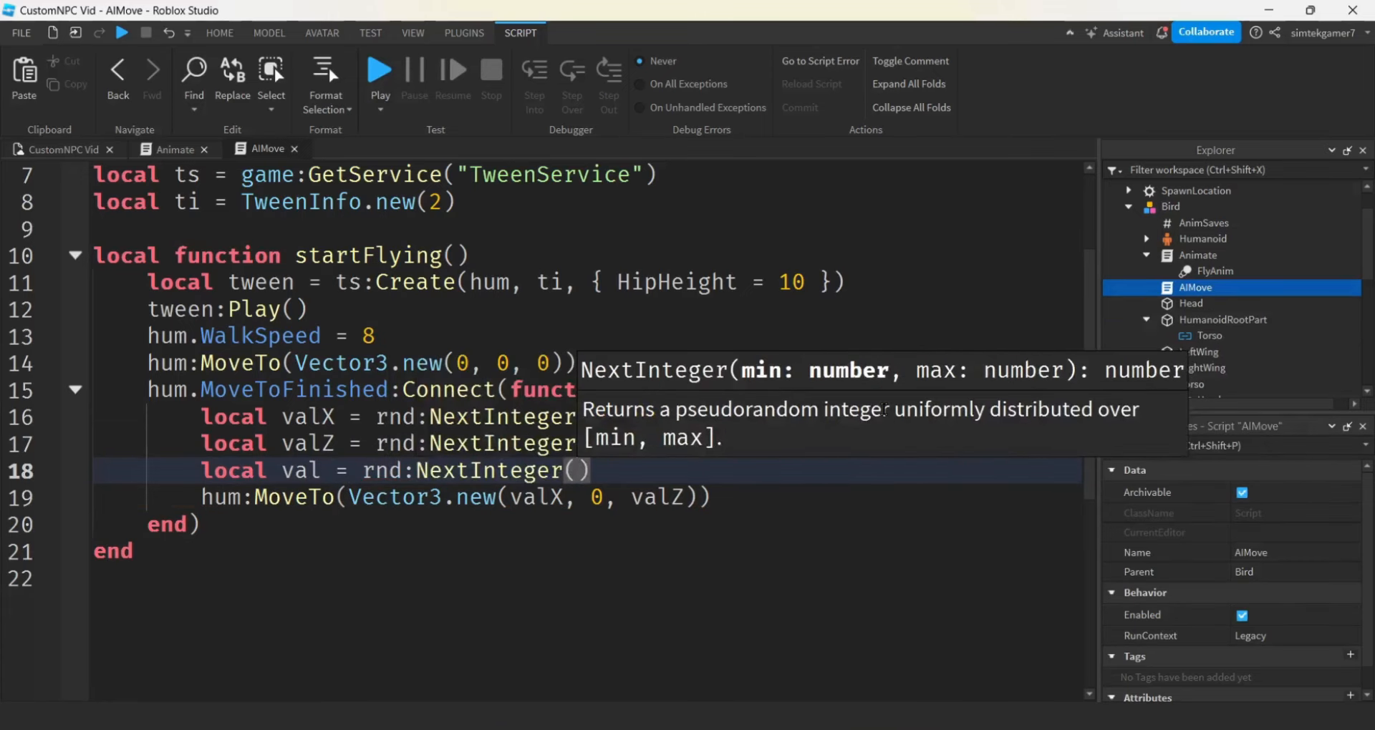
type("0, 1")
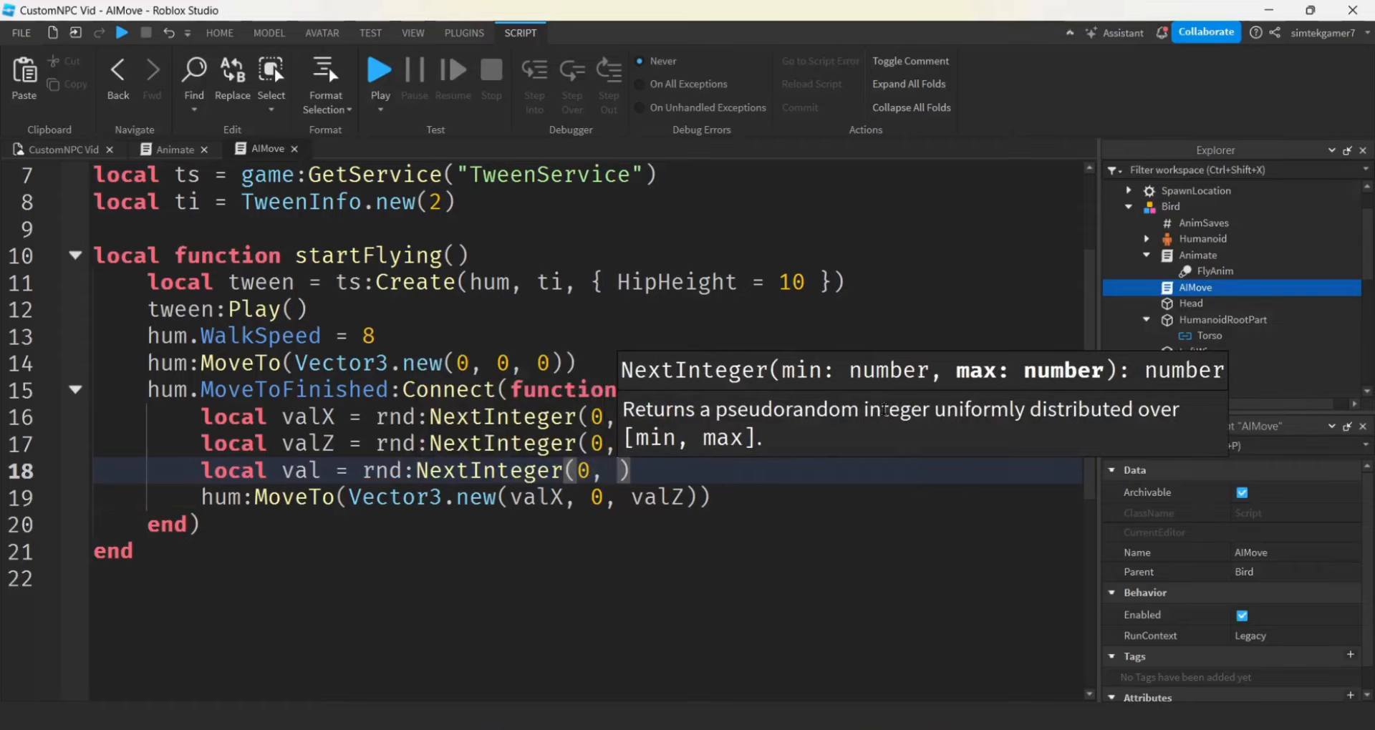
type("0)")
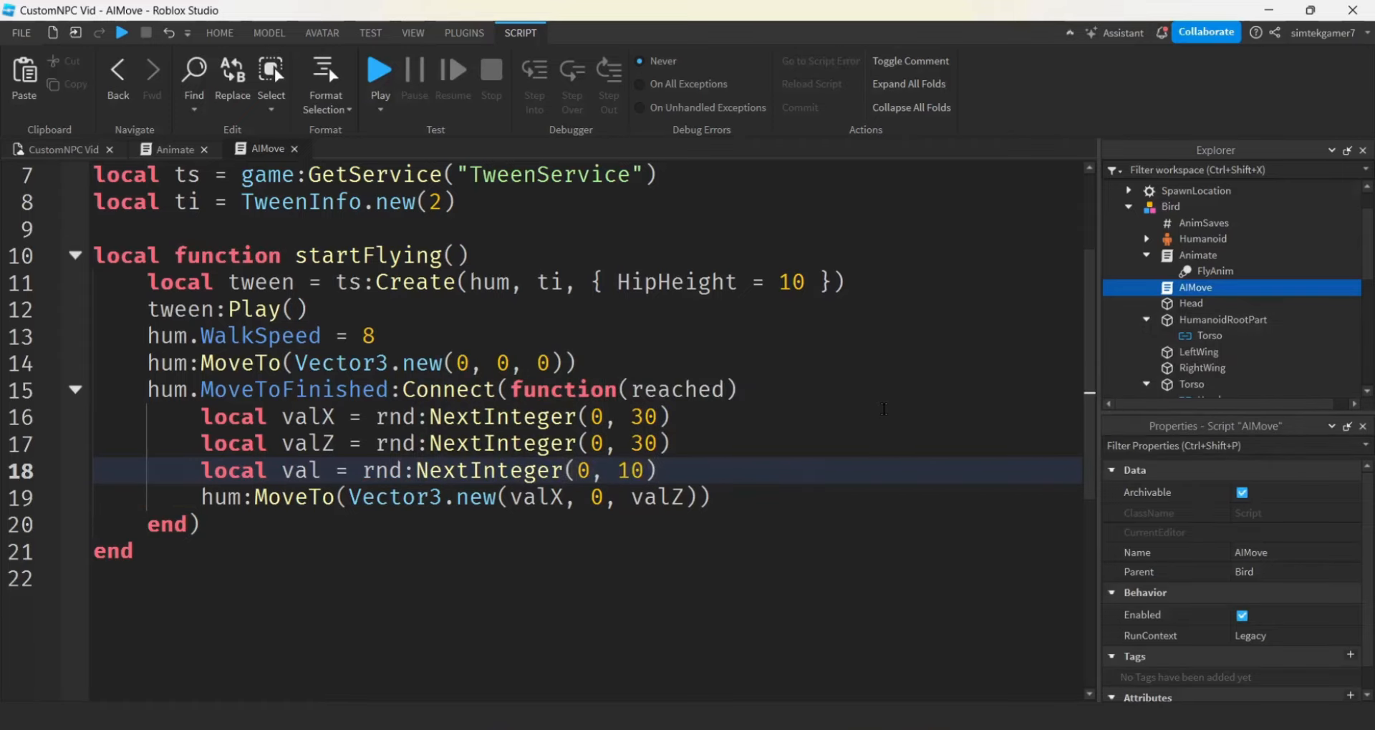
Below the val declaration, add an if val == 0 then block that calls stopFlying() and returns.
key("Return")
type("if val == ")
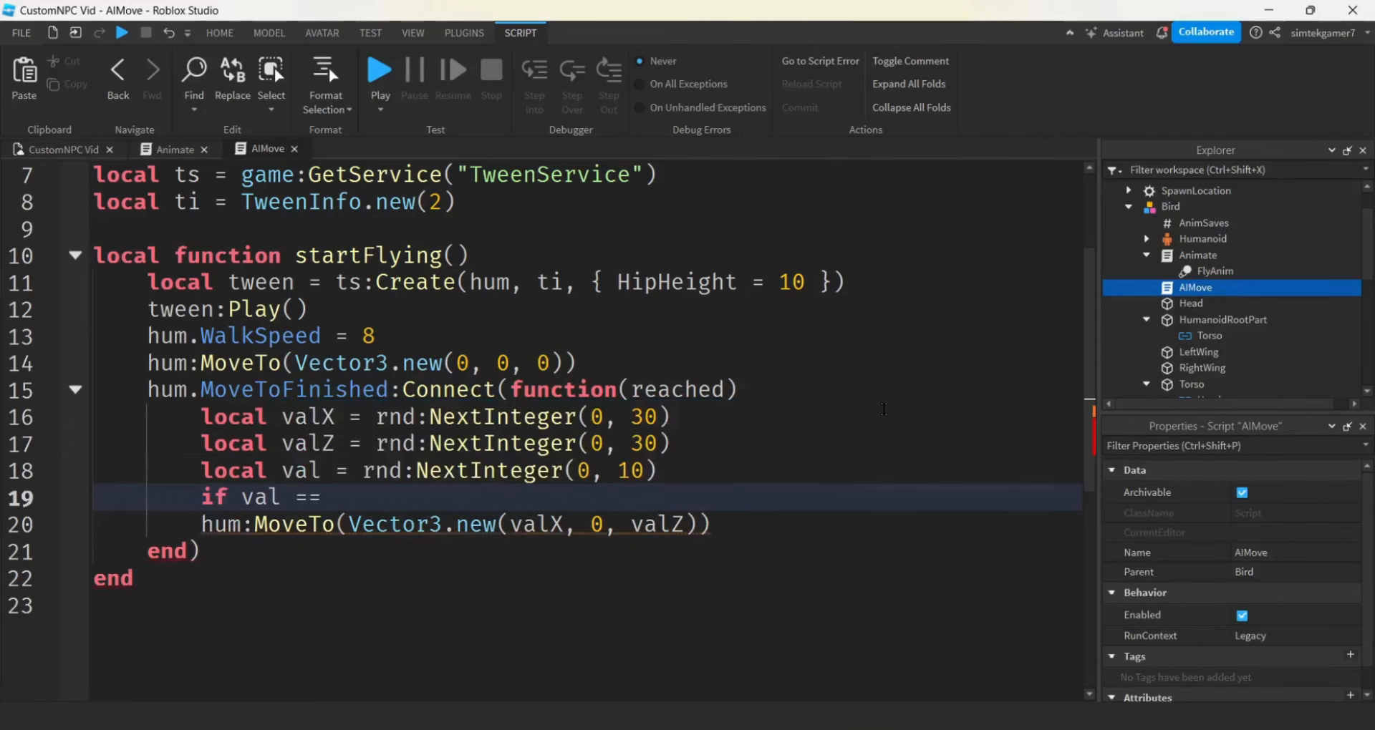
type("0 then")
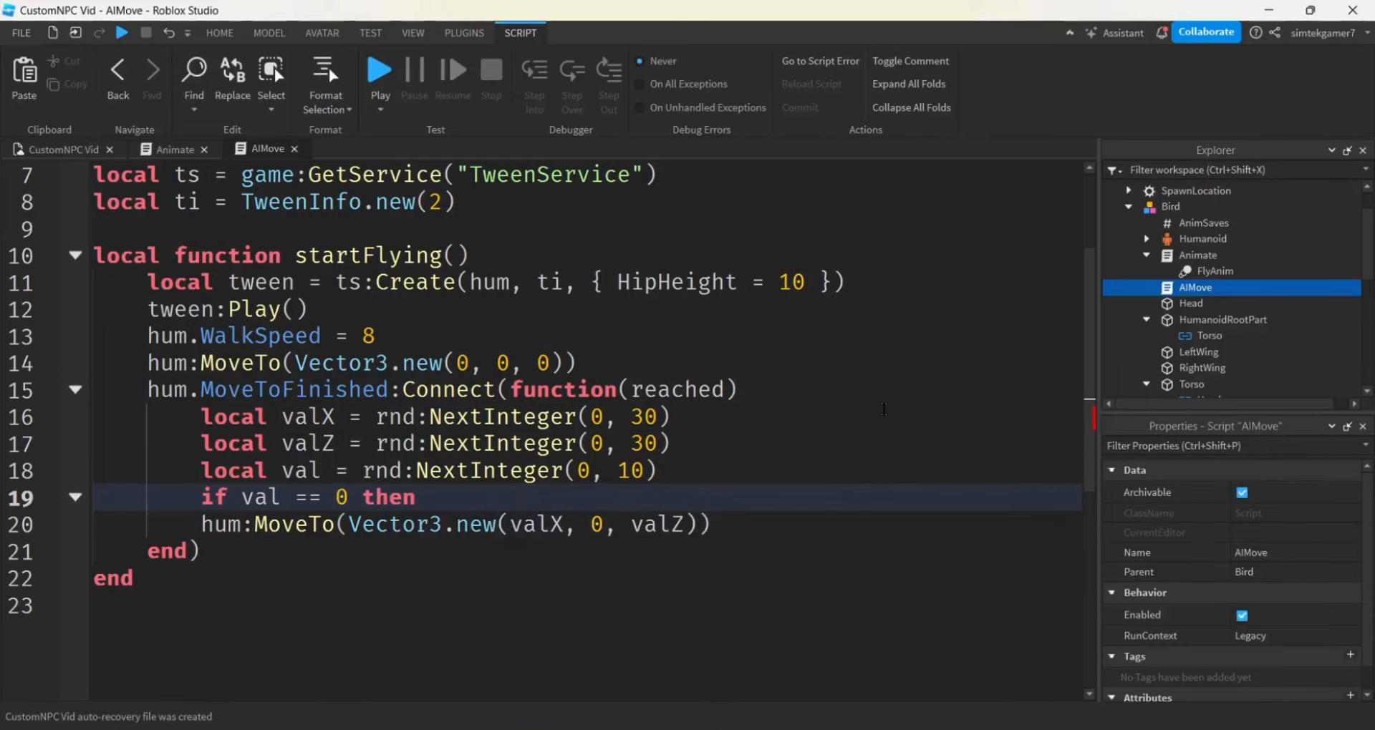
key("Return")
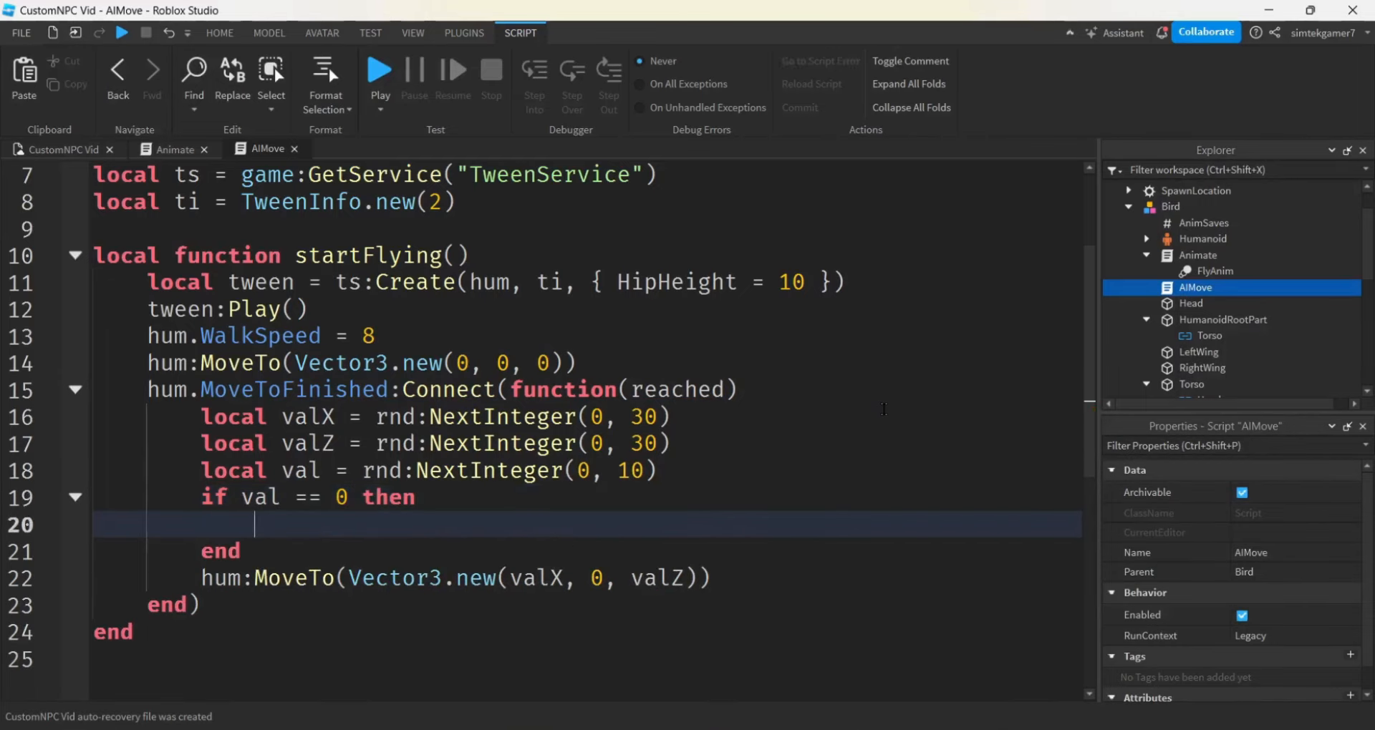
type("sto")
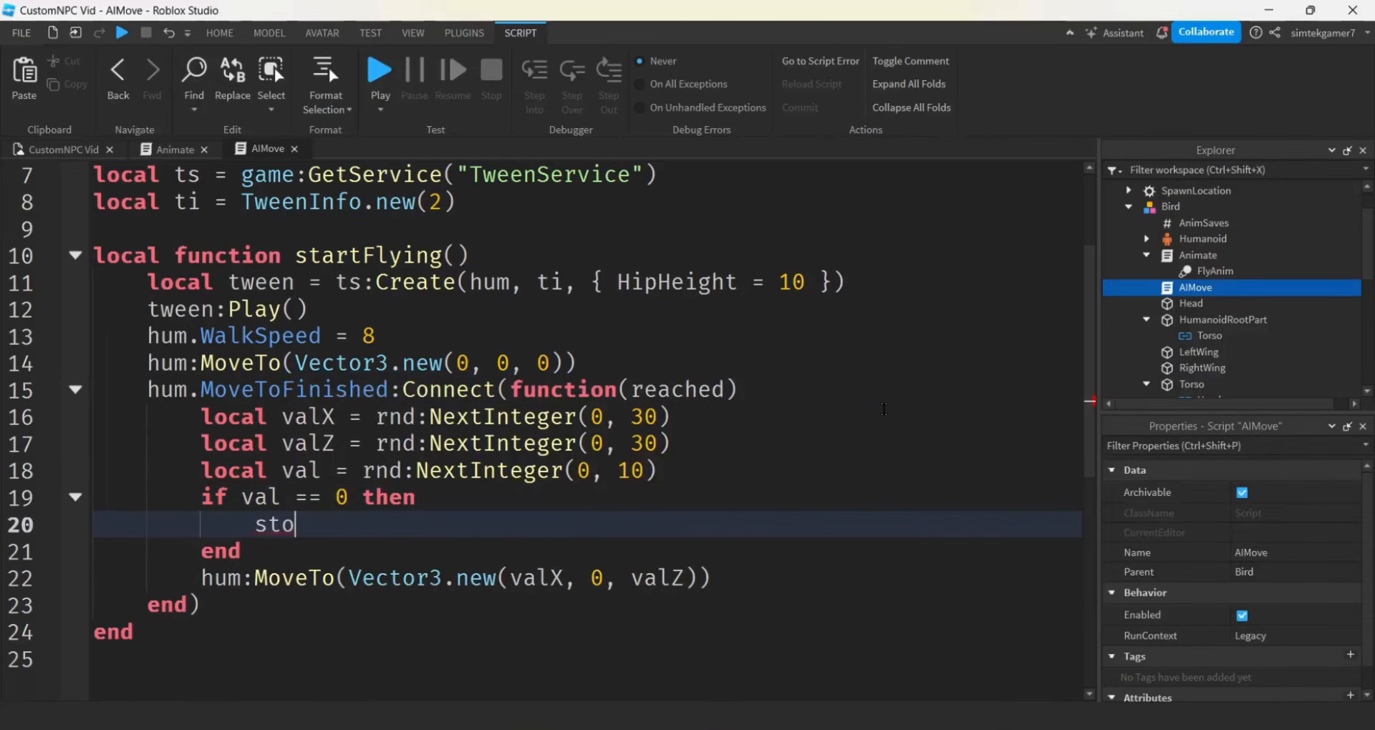
type("pFlying()")
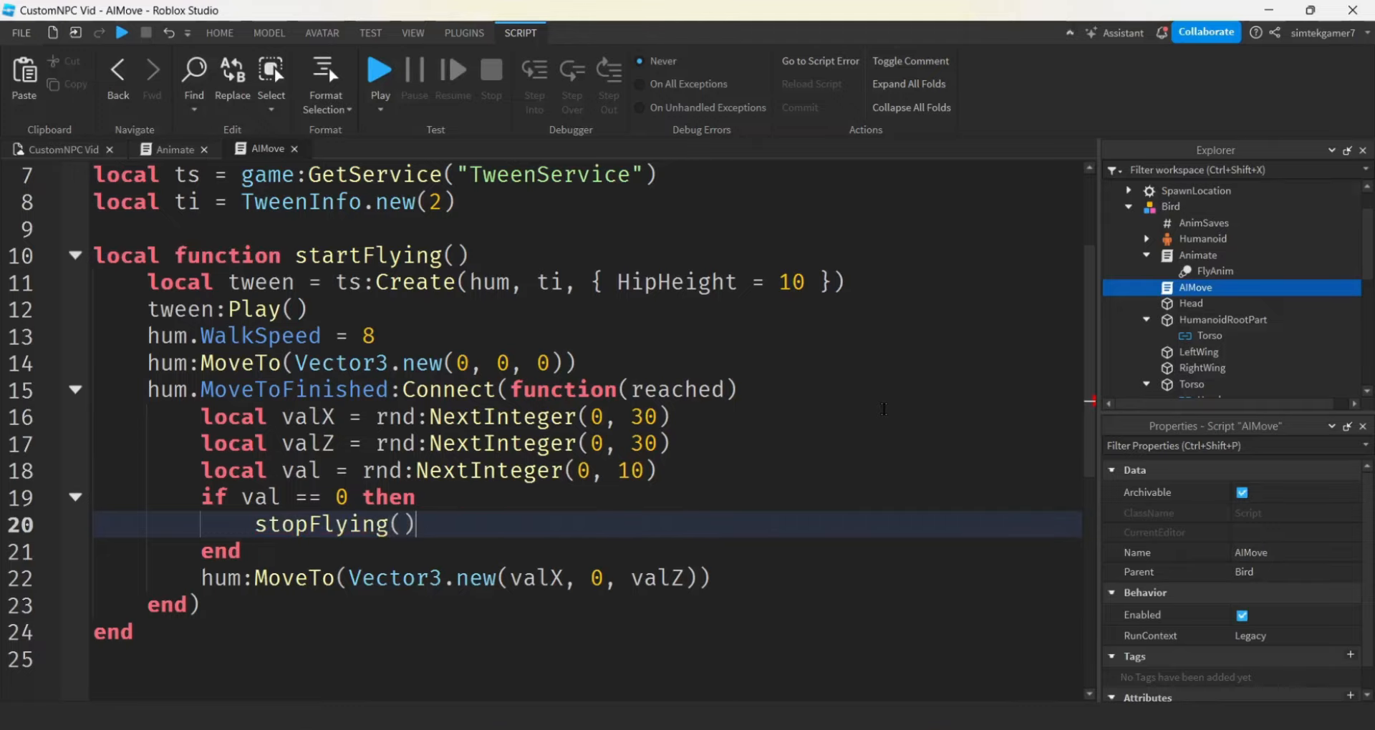
key("Return")
type("return")
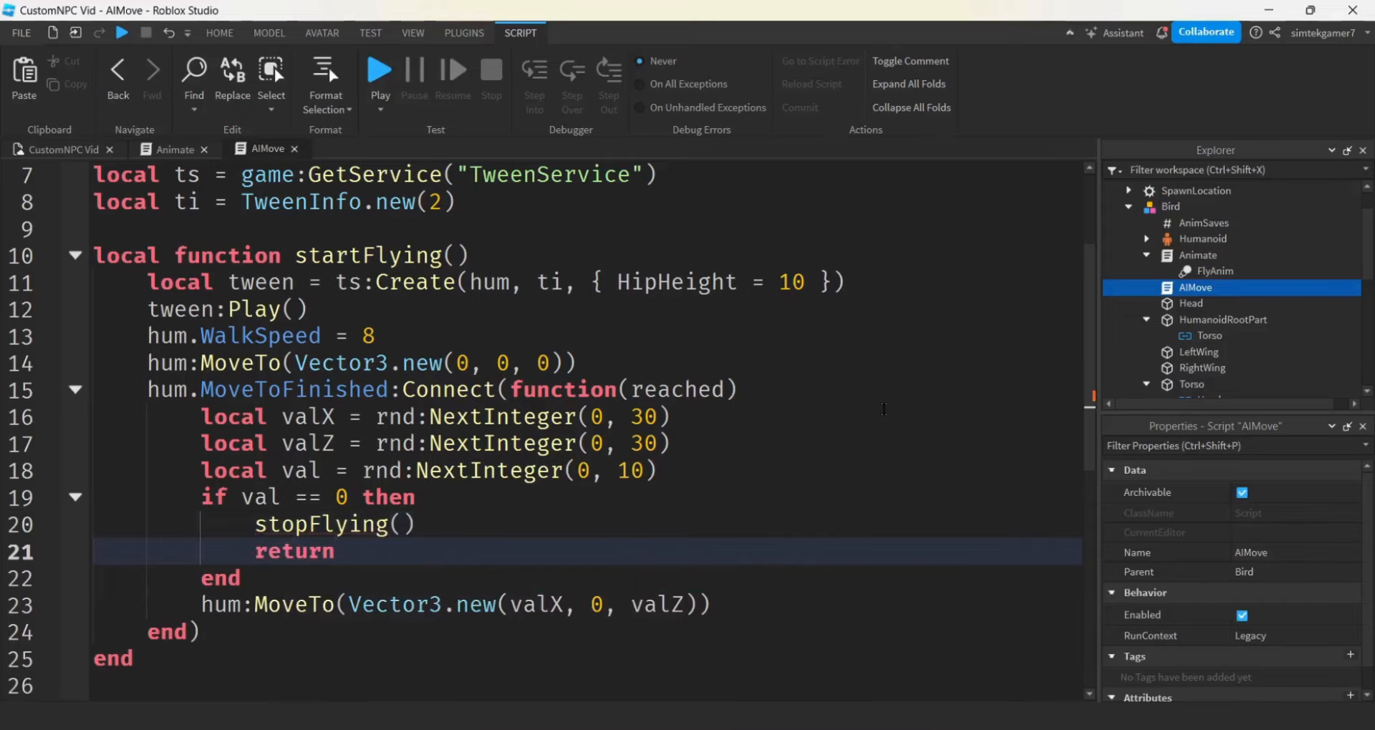
Replace the if block's end with else and indent the hum:MoveTo line below it as the else branch.
scroll(389, 517, "down", 1)
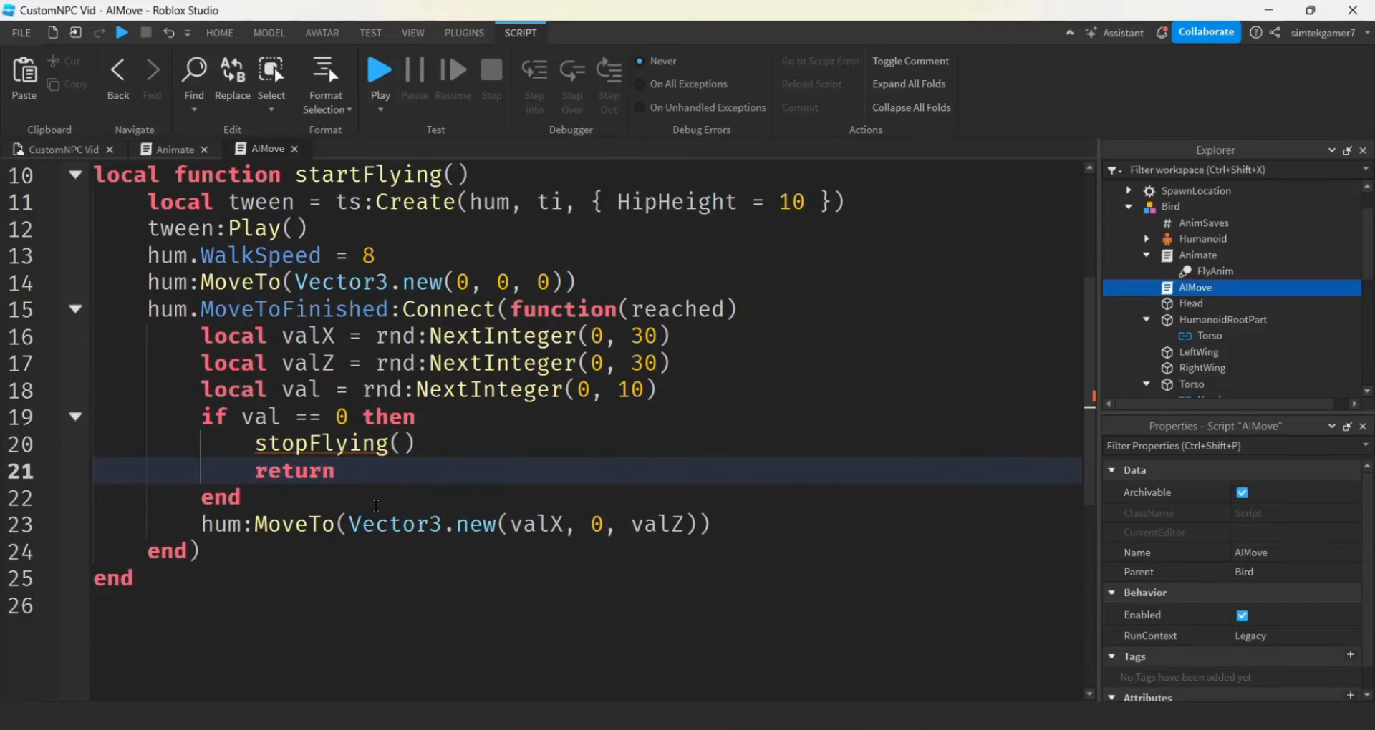
left_click_drag(196, 499, 267, 493)
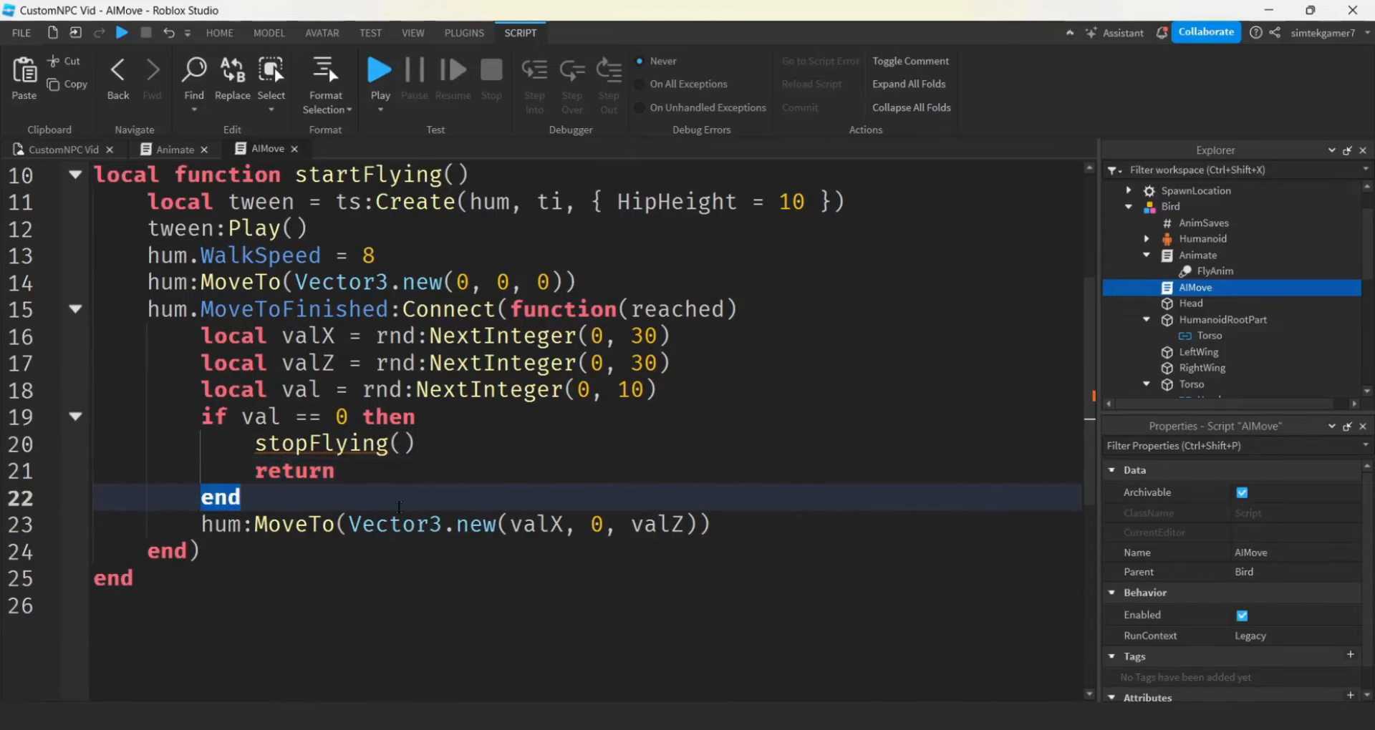
type("else")
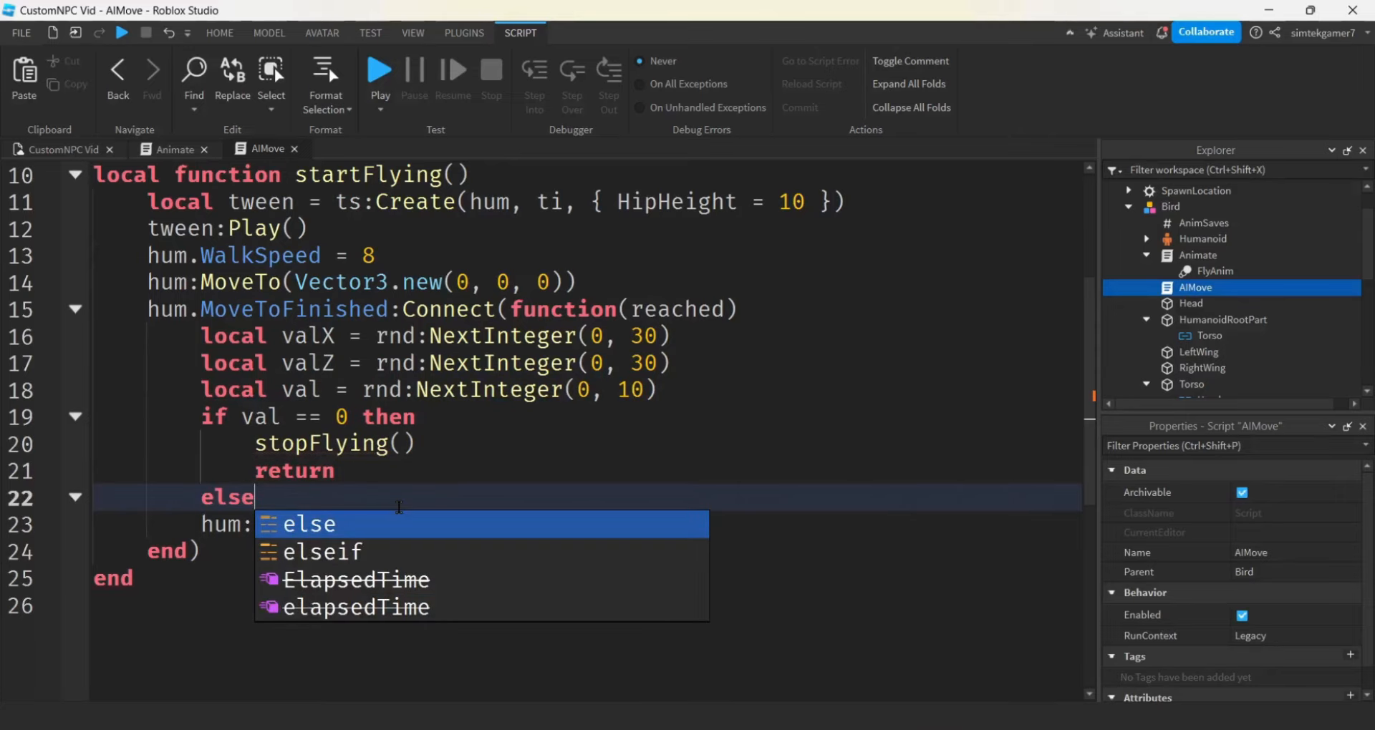
left_click(372, 471)
left_click(202, 525)
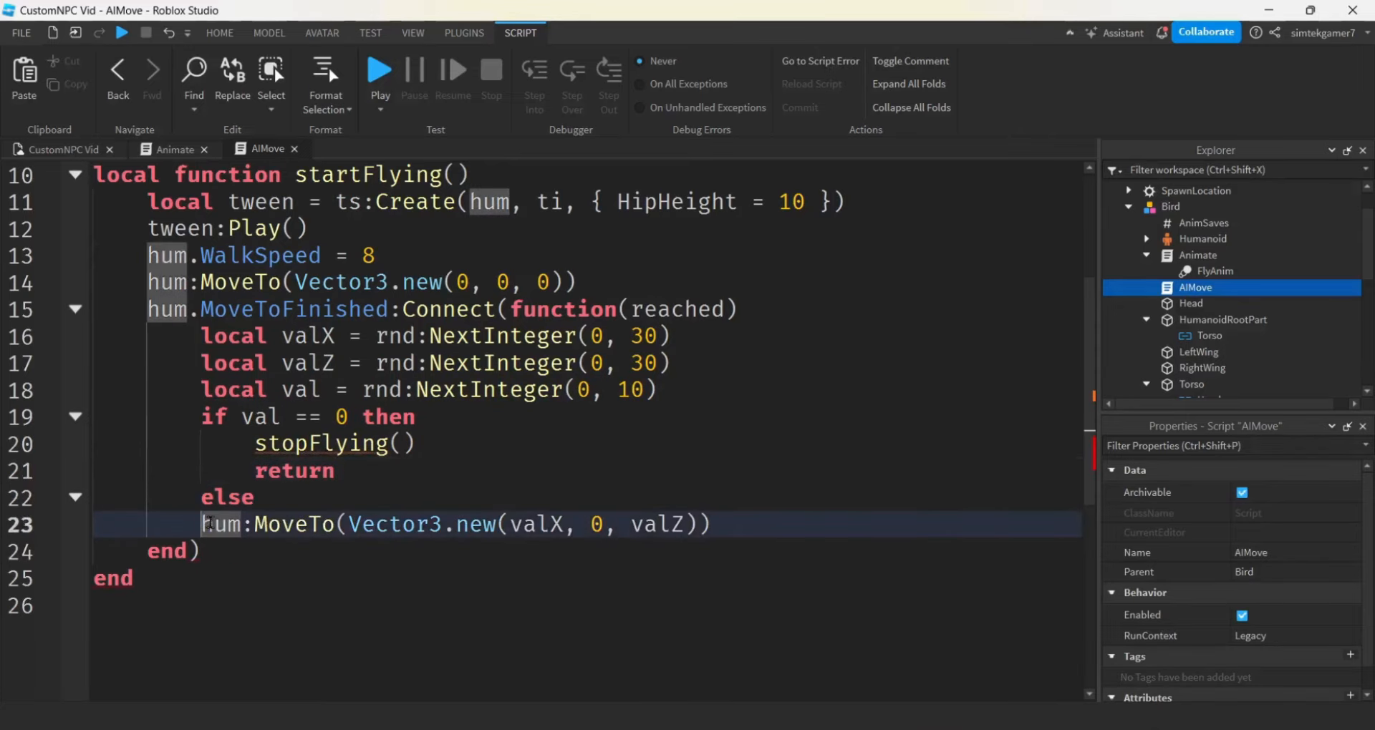
key("Tab")
left_click(781, 528)
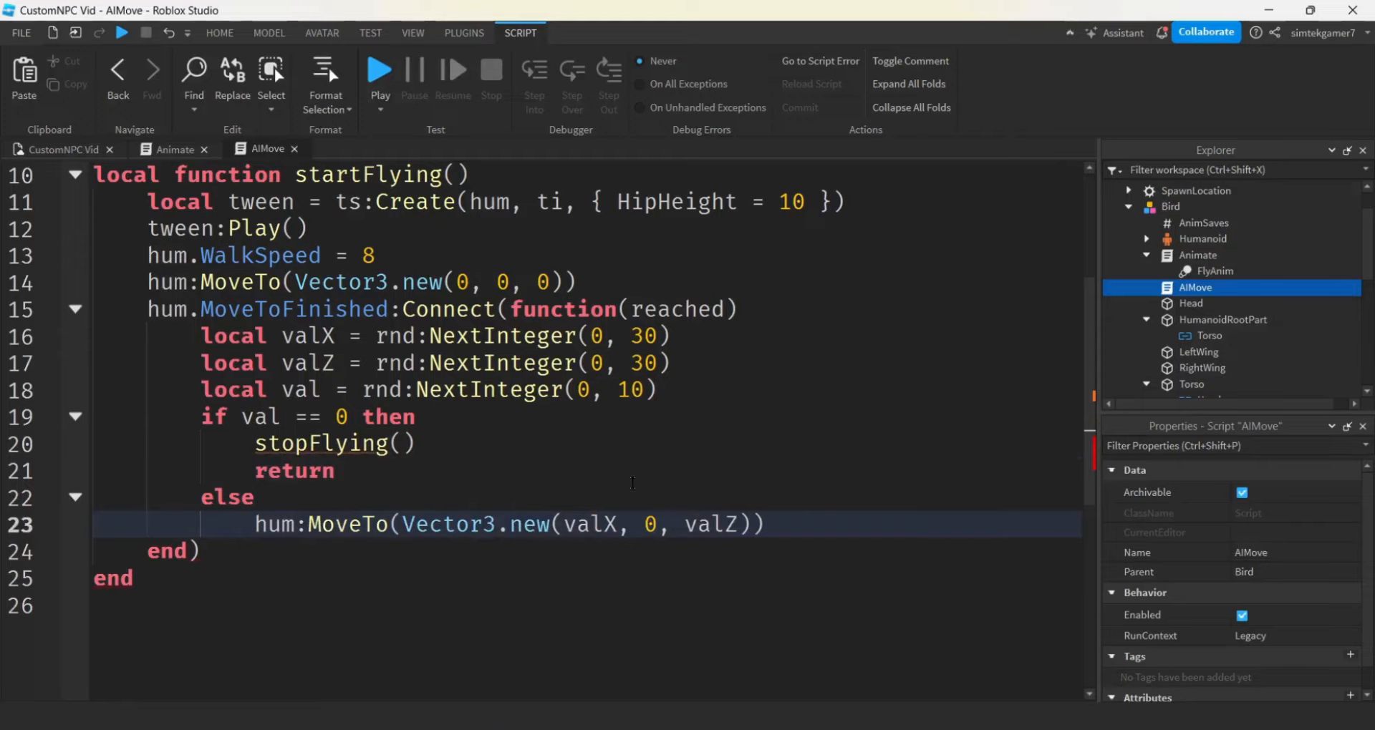
Close the if statement with end below the indented hum:MoveTo line and format the whole document.
key("Return")
type("end")
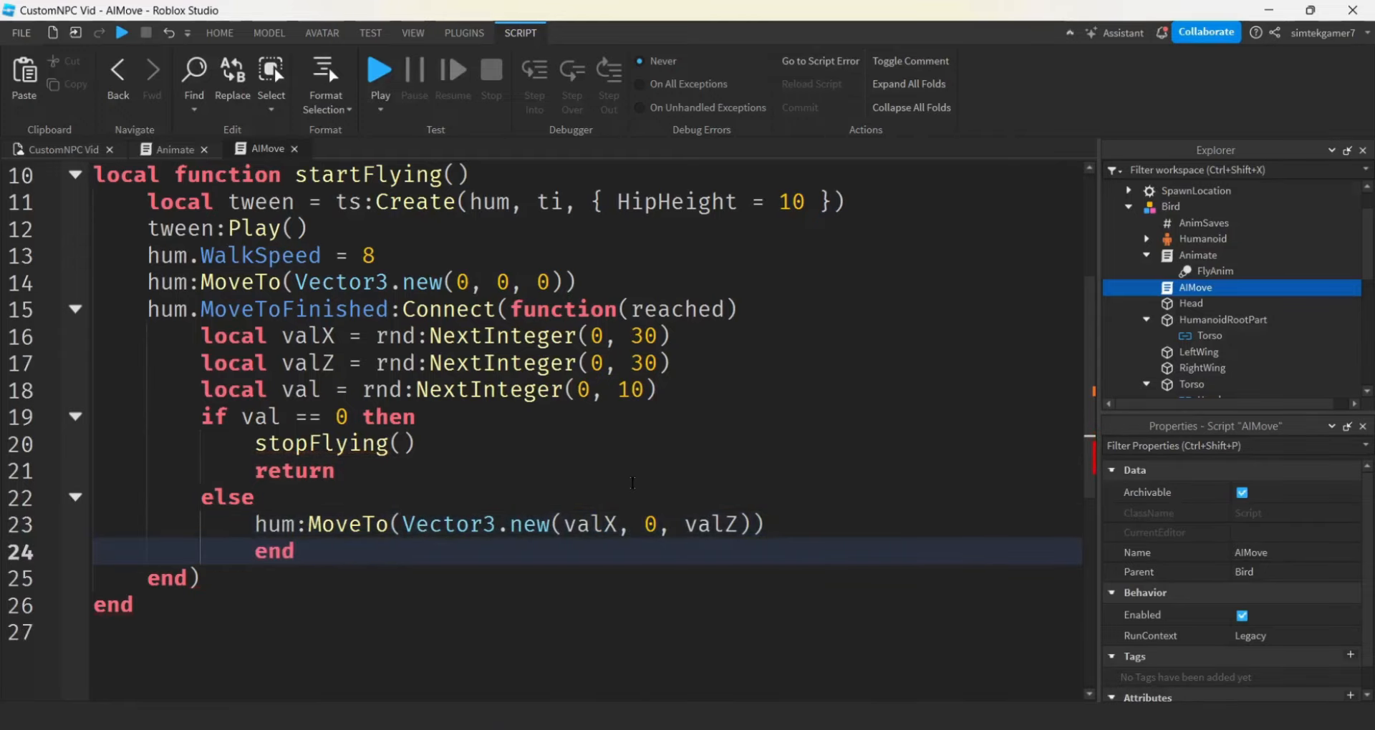
left_click(333, 101)
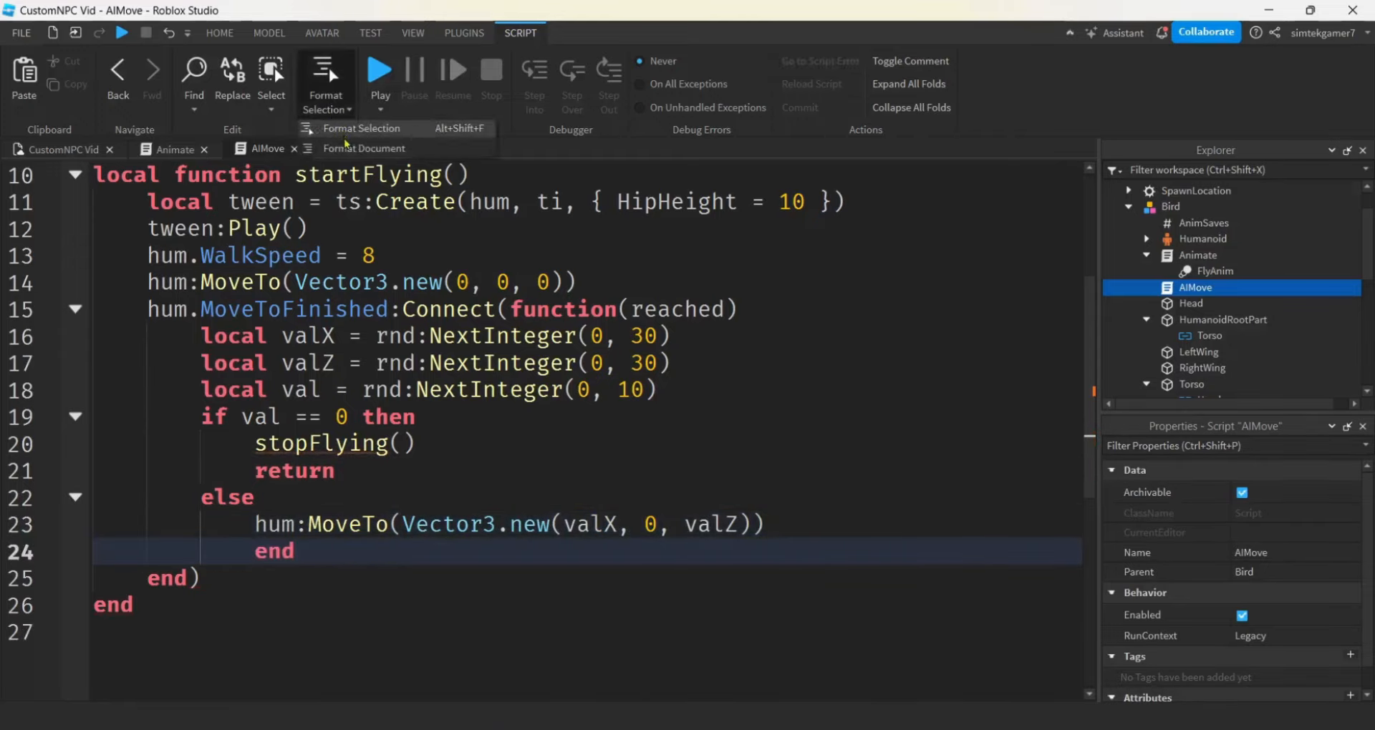
left_click(362, 149)
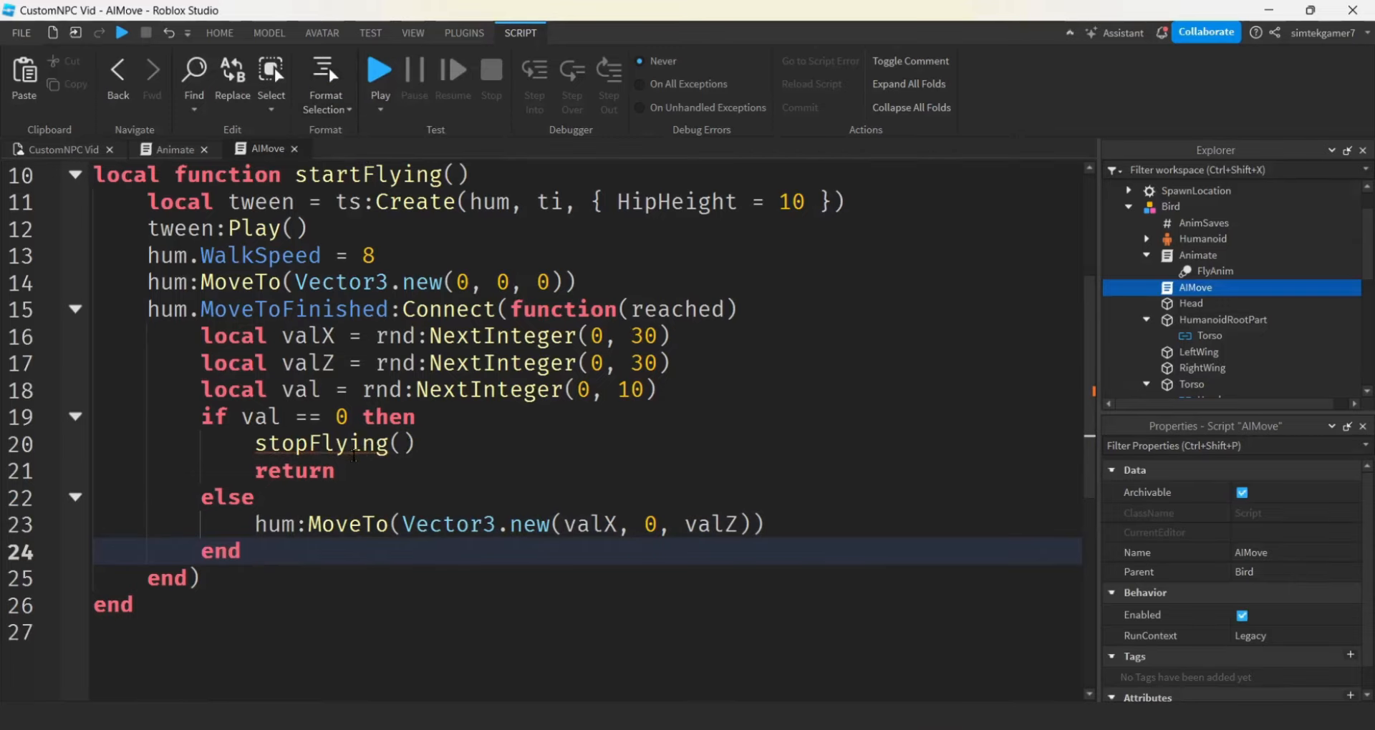
After the startFlying function, leave one empty line and add a startFlying() call followed by two new lines.
scroll(358, 411, "up", 1)
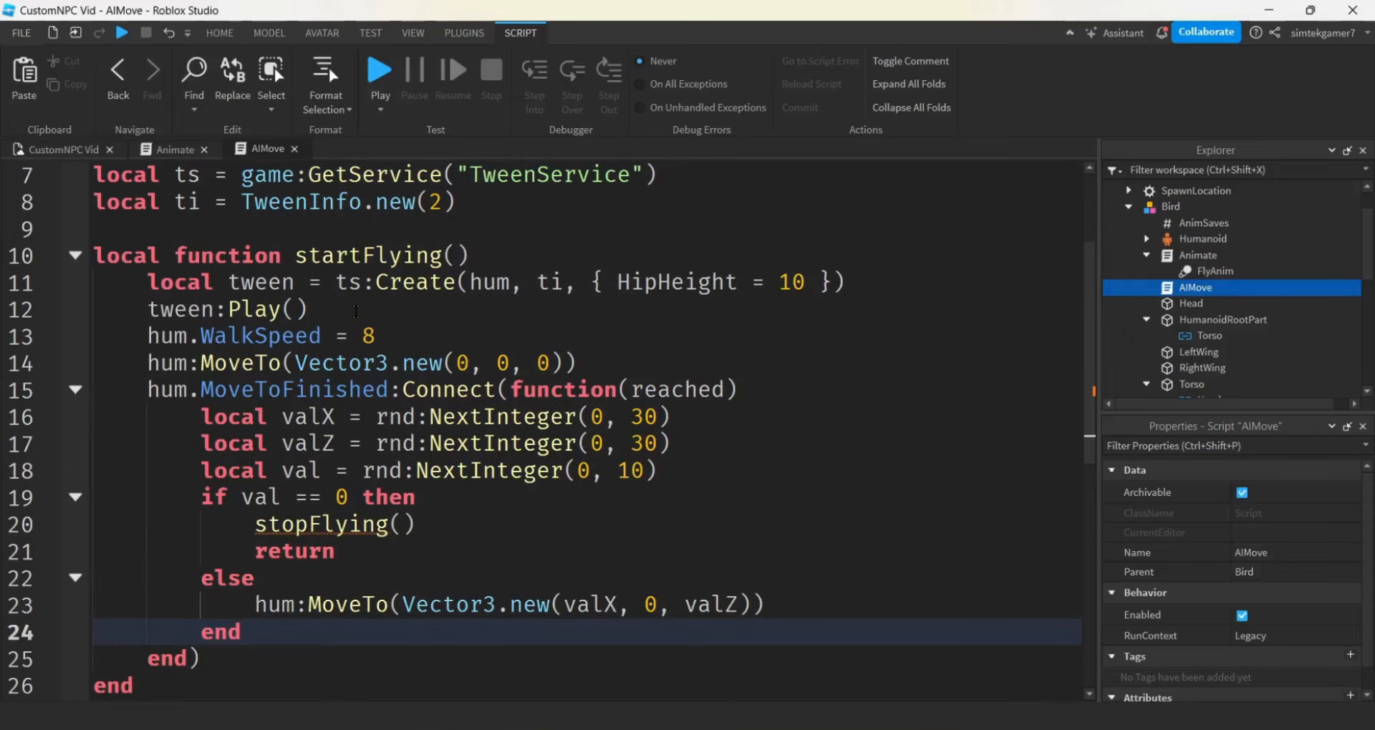
scroll(356, 311, "down", 2)
left_click(360, 597)
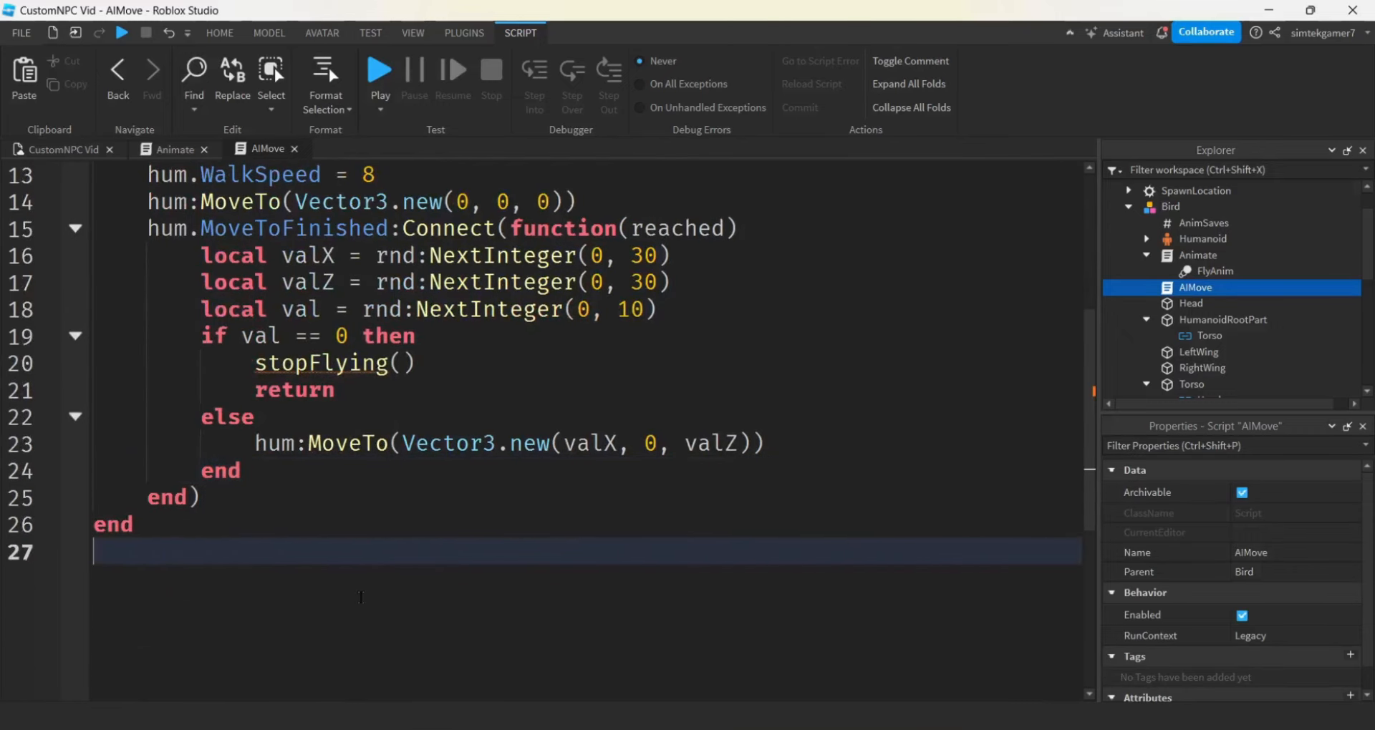
key("Return")
type("st")
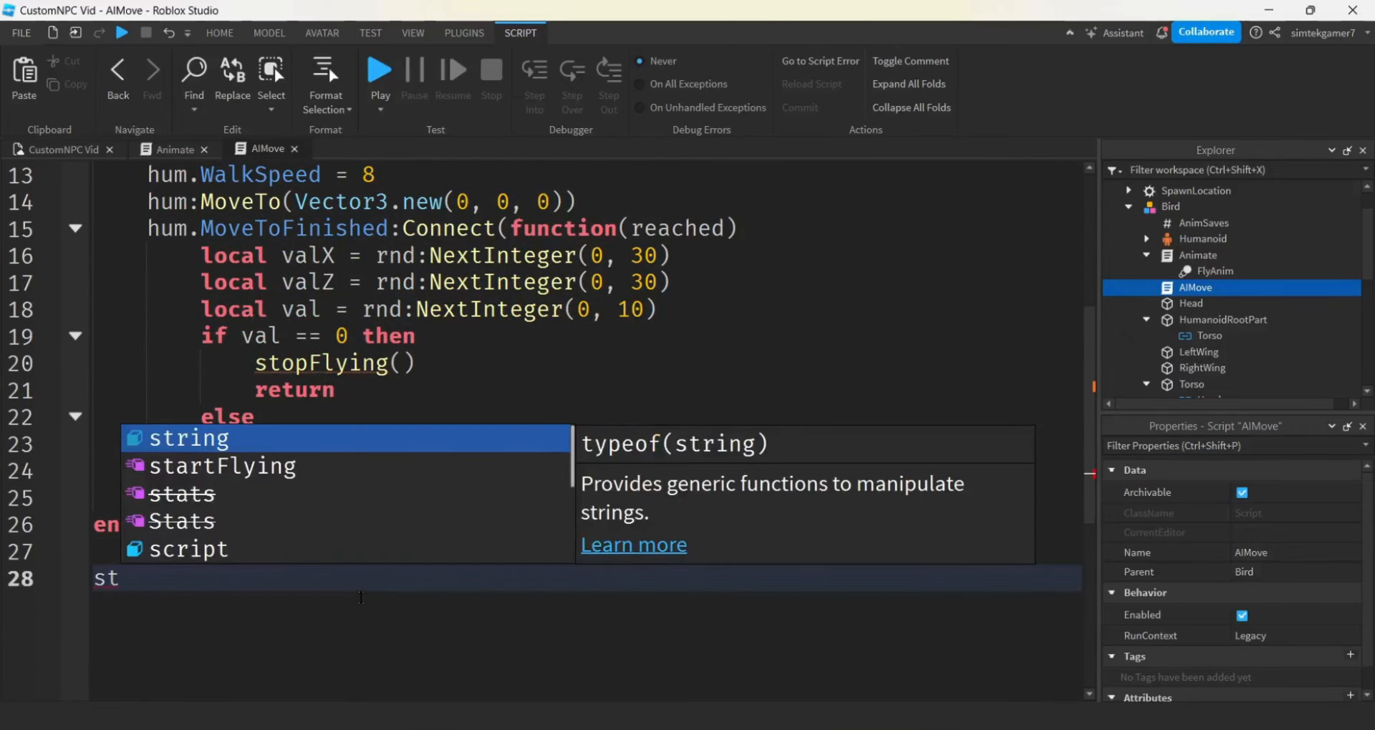
key("Down")
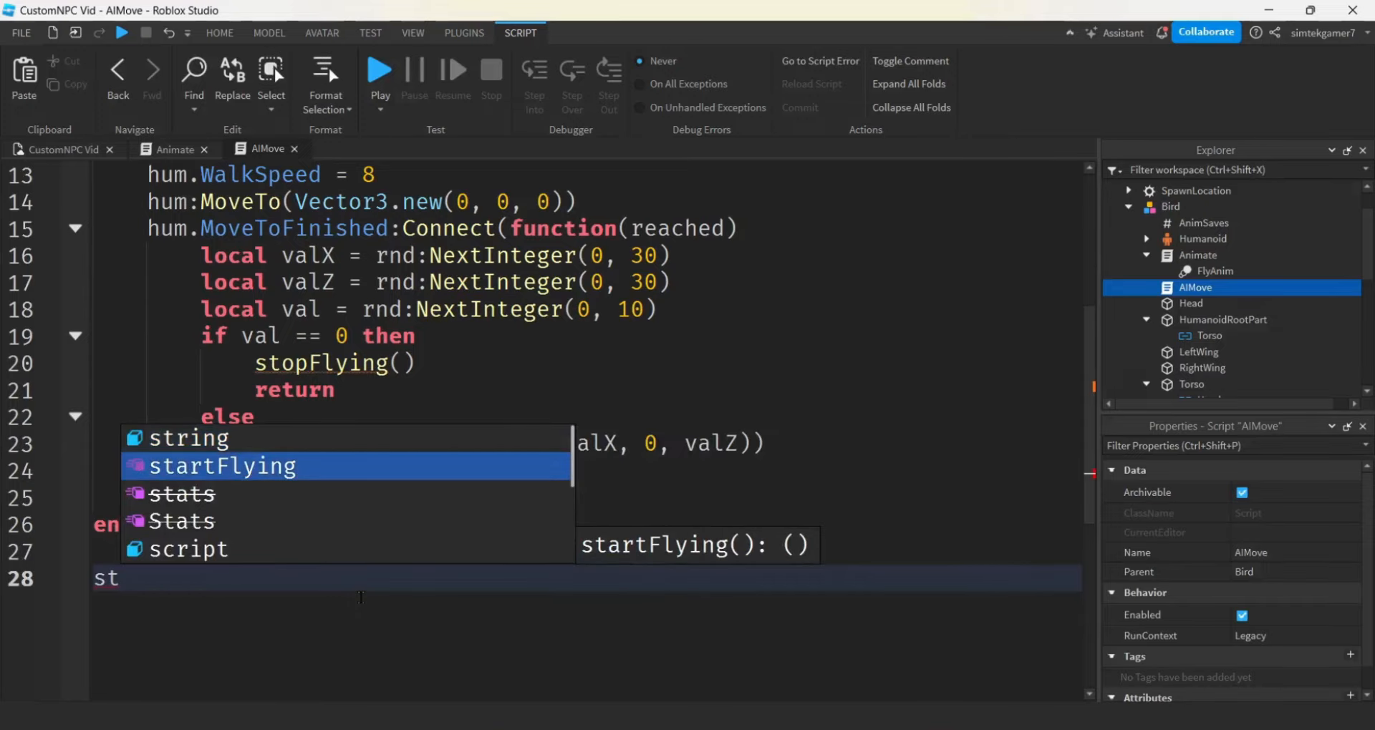
key("Return")
key("Return")
key("Return")
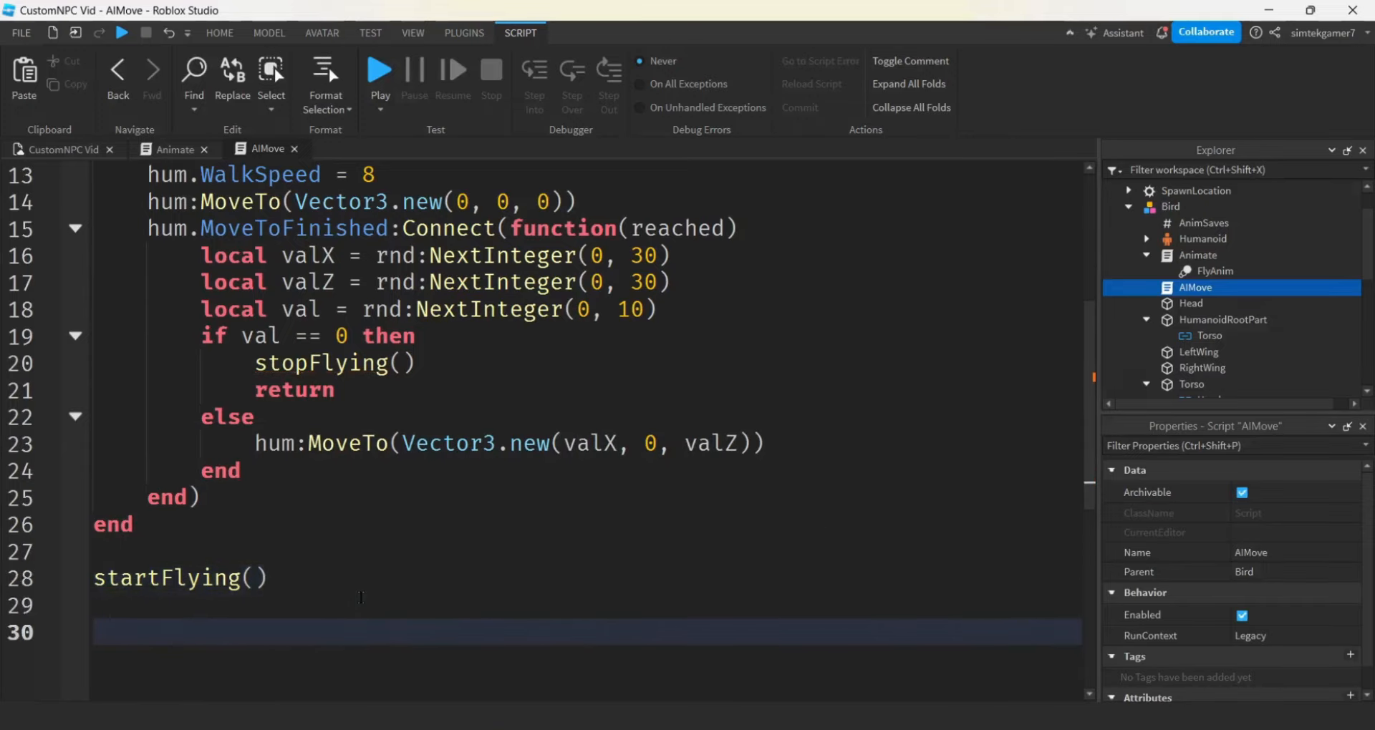
Move wait(3) from line 3 to its own line directly above the startFlying() call, keeping an empty line before it.
scroll(348, 486, "up", 4)
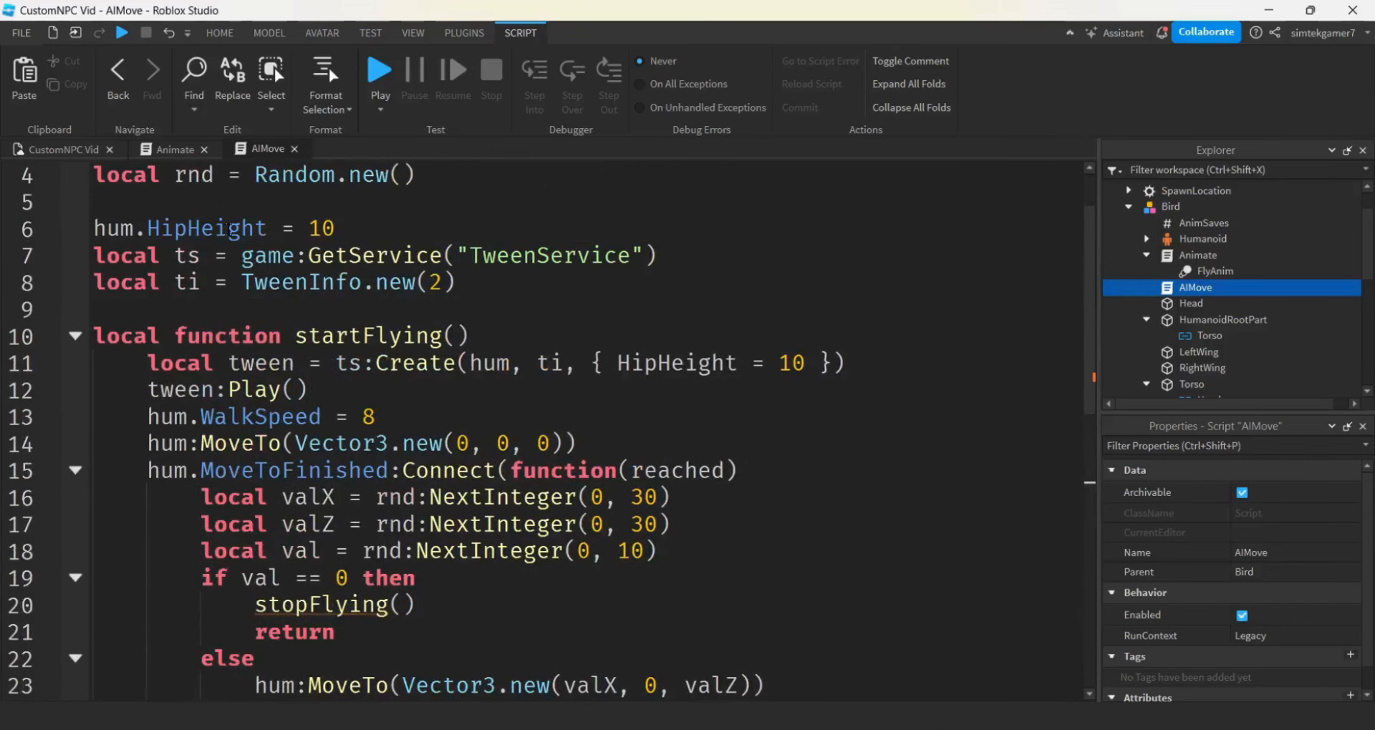
left_click_drag(95, 230, 187, 231)
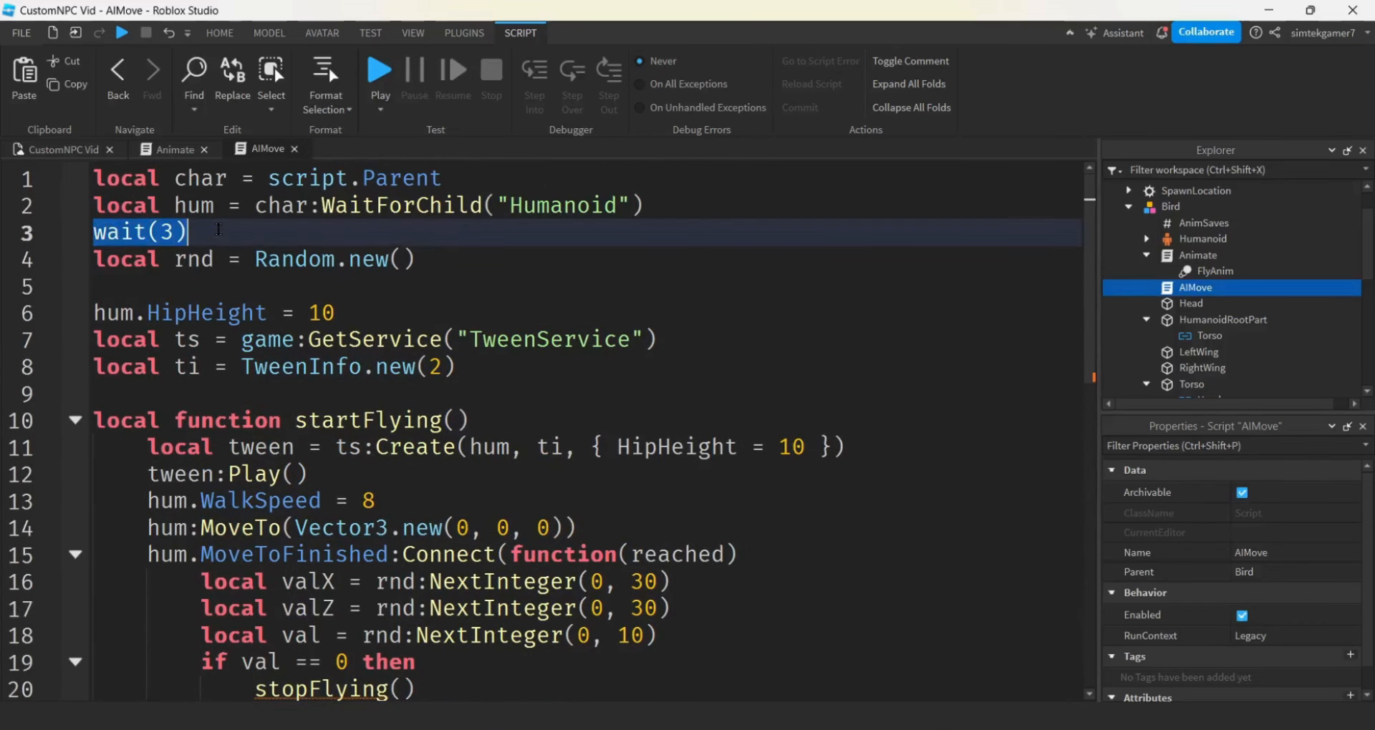
key("ctrl+x")
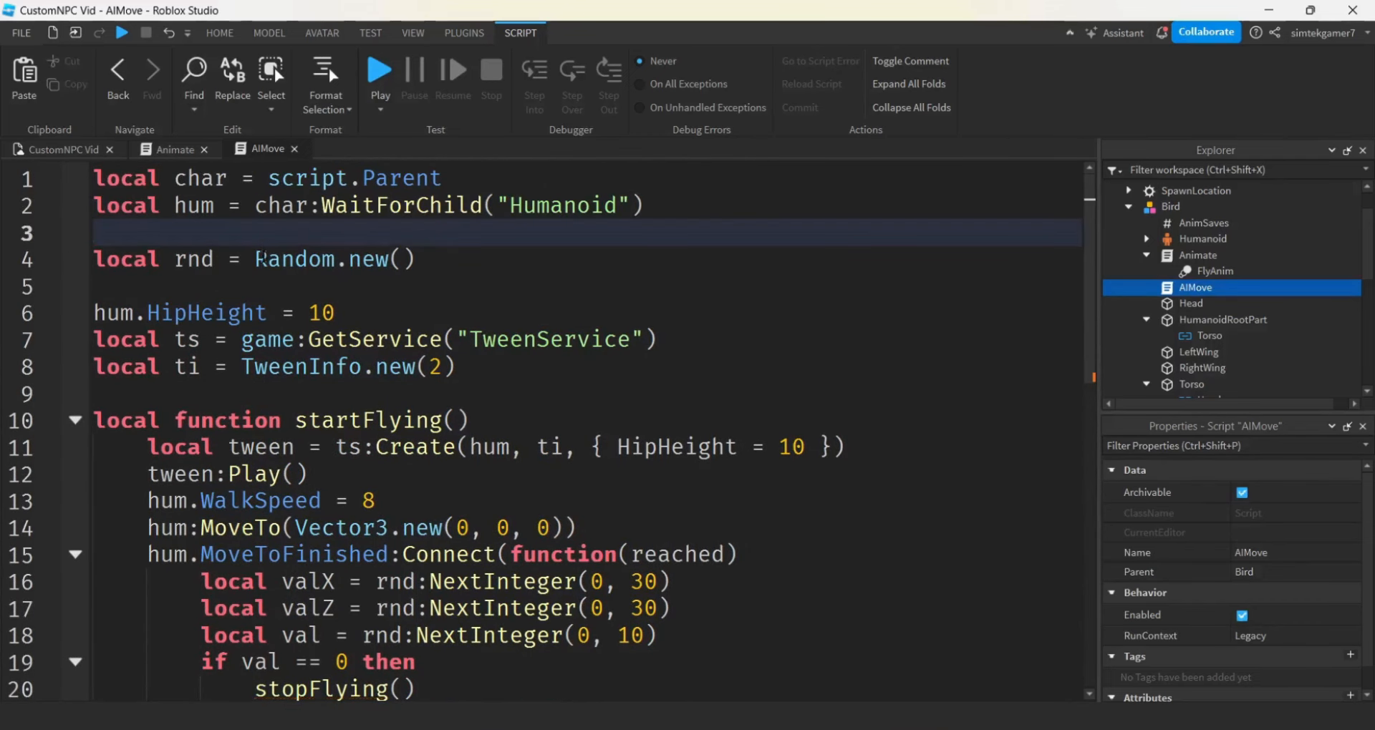
scroll(264, 247, "down", 6)
left_click(195, 397)
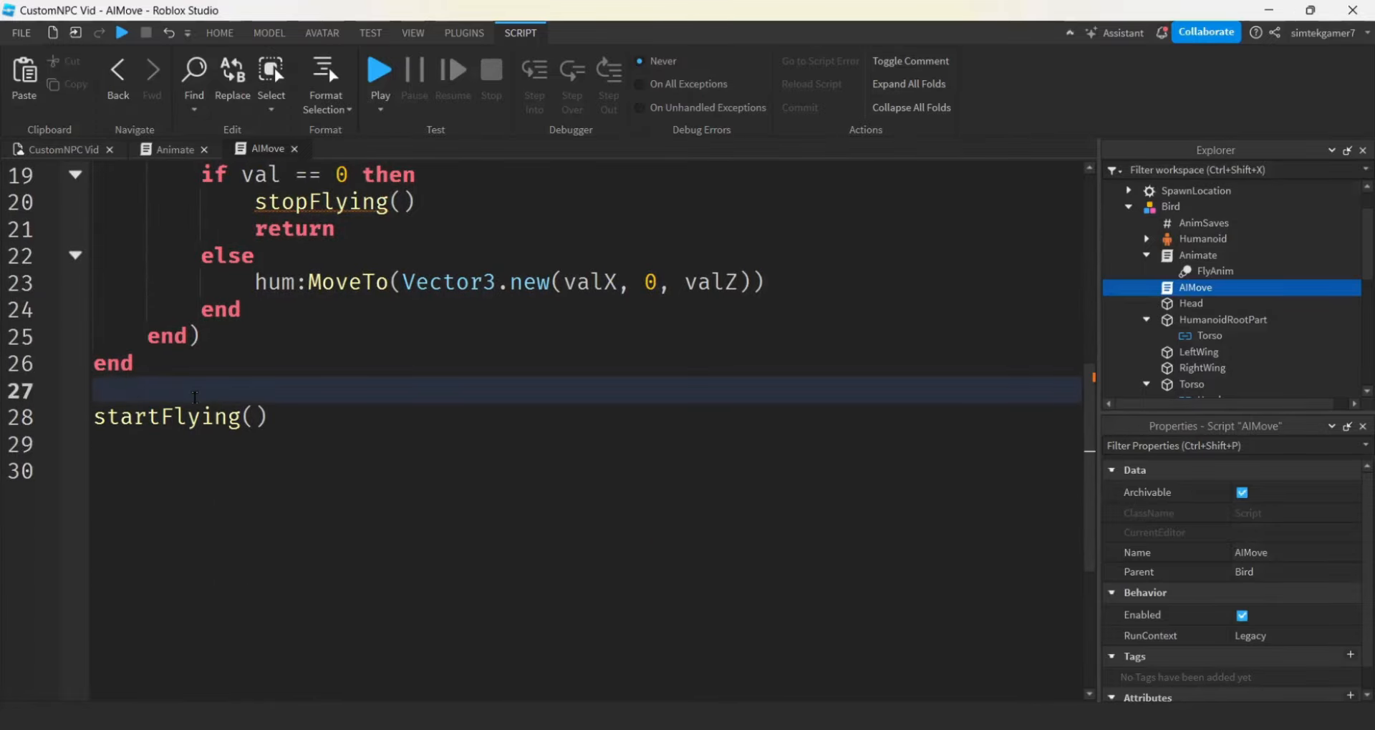
key("Return")
key("ctrl+v")
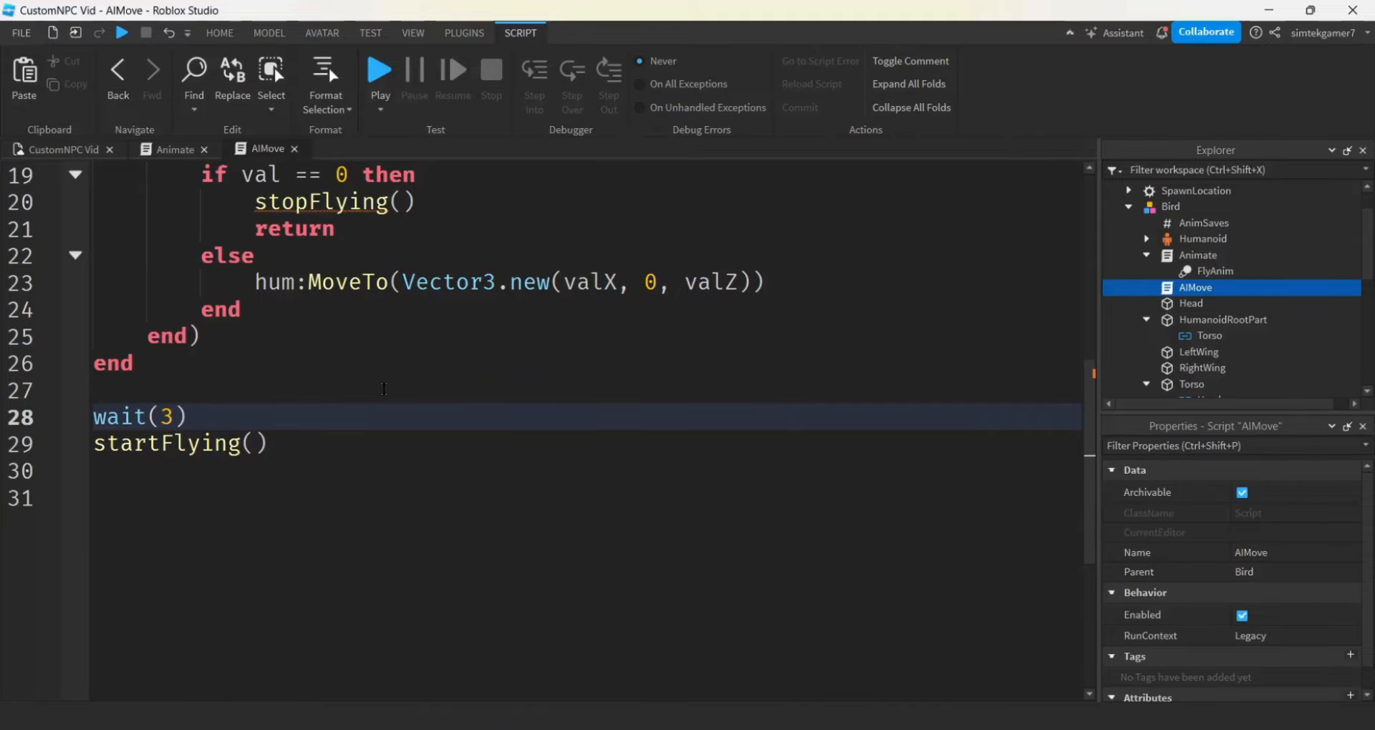
scroll(385, 387, "up", 2)
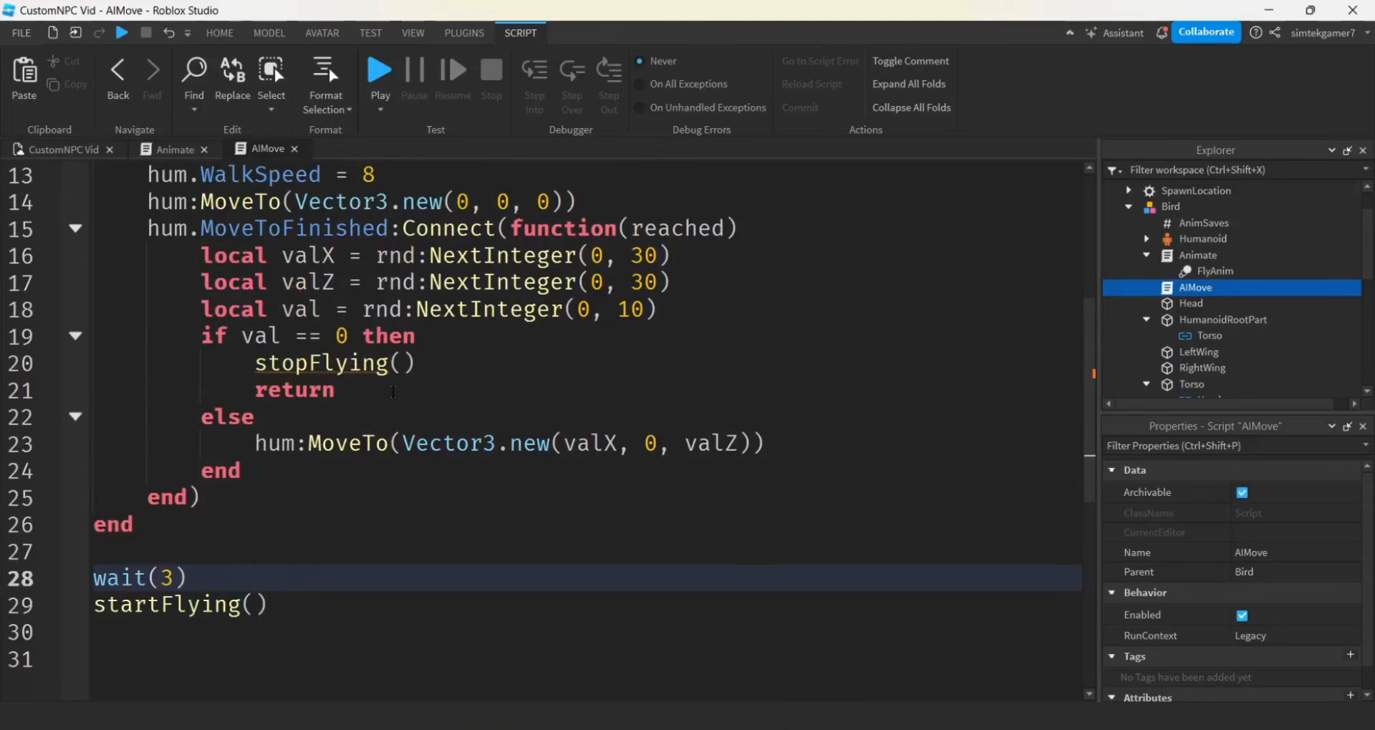
scroll(393, 392, "up", 2)
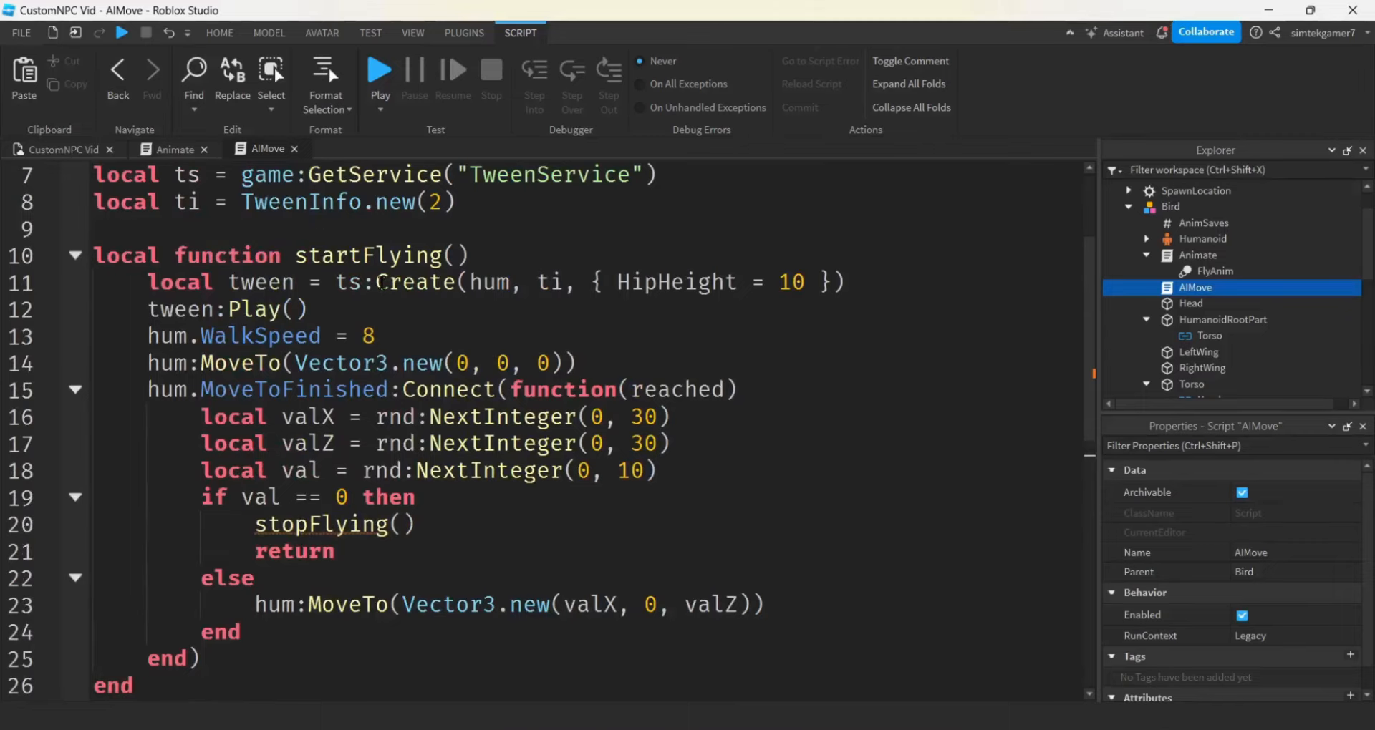
scroll(139, 487, "down", 4)
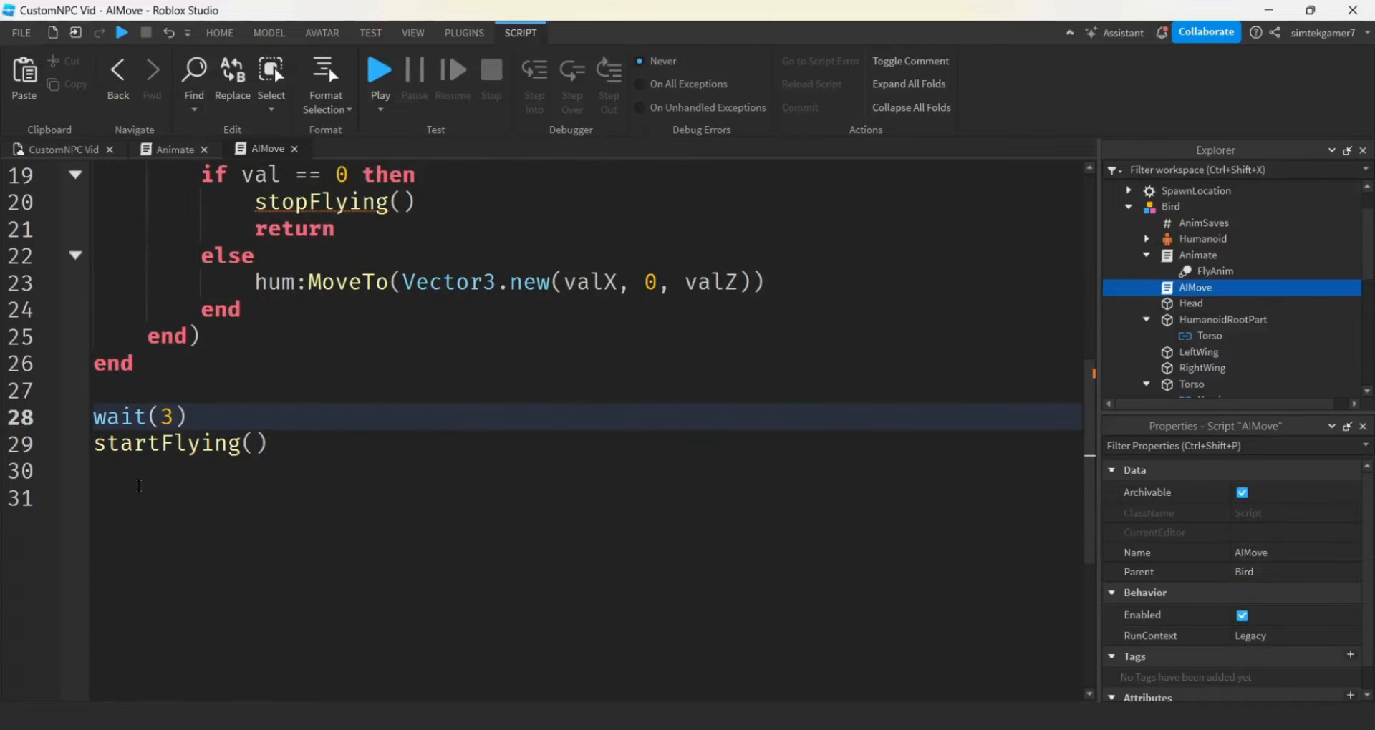
Below the startFlying() call, define a stopFlying() function whose first line sets hum.WalkSpeed = 0.
left_click(139, 486)
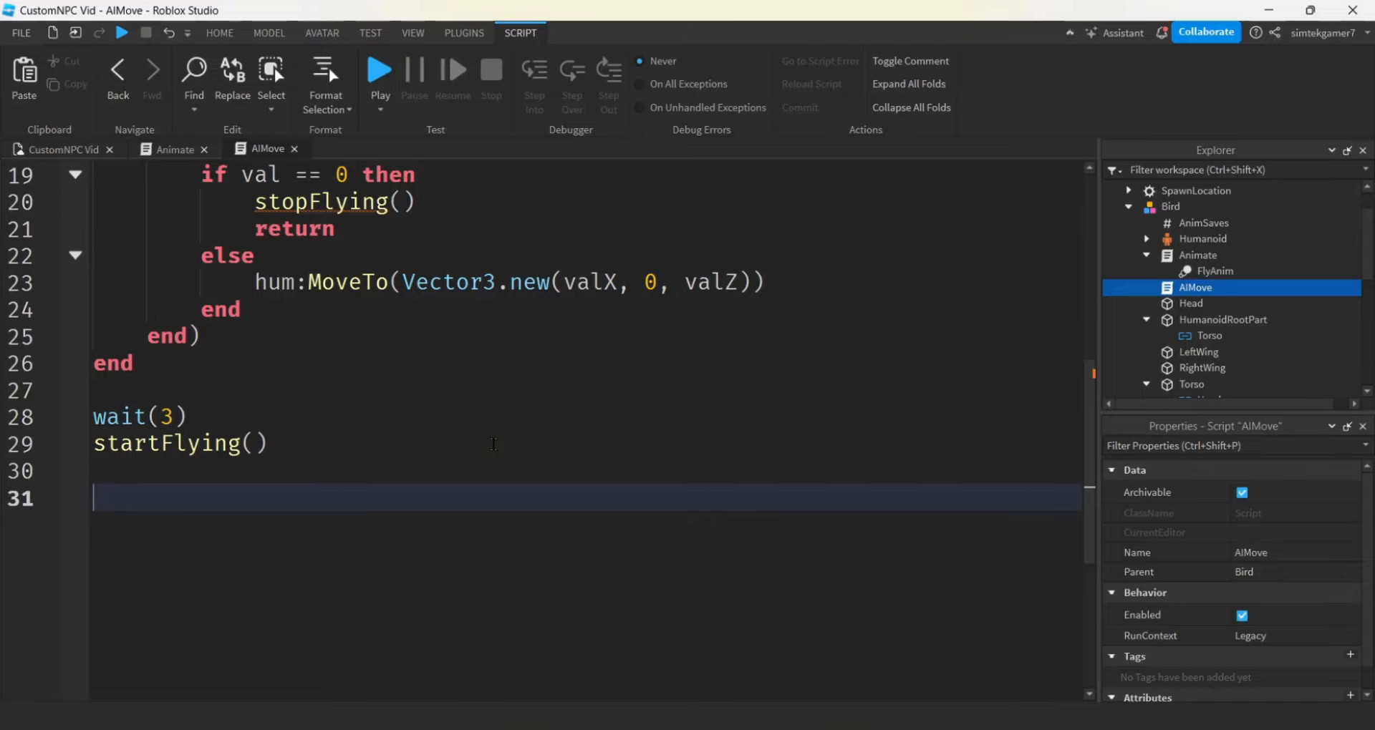
type("function")
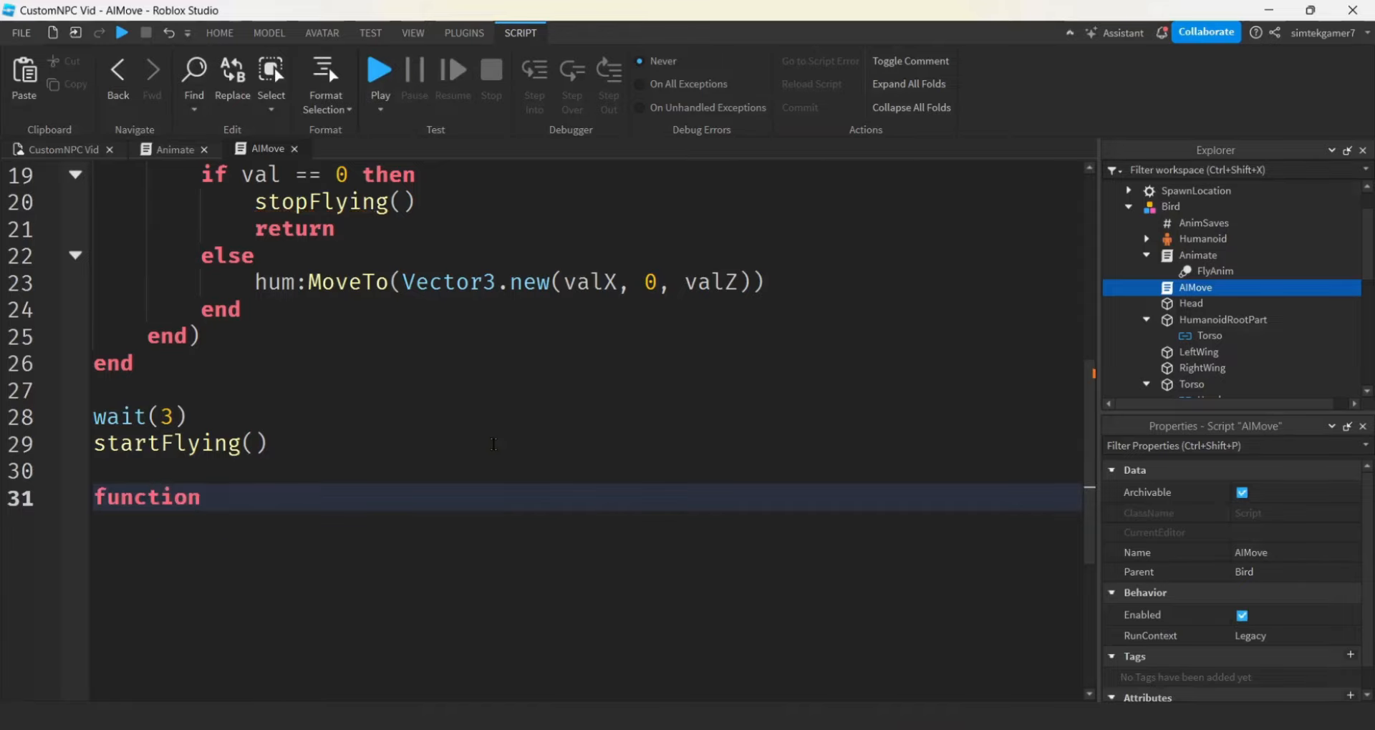
type(" stopFlying()")
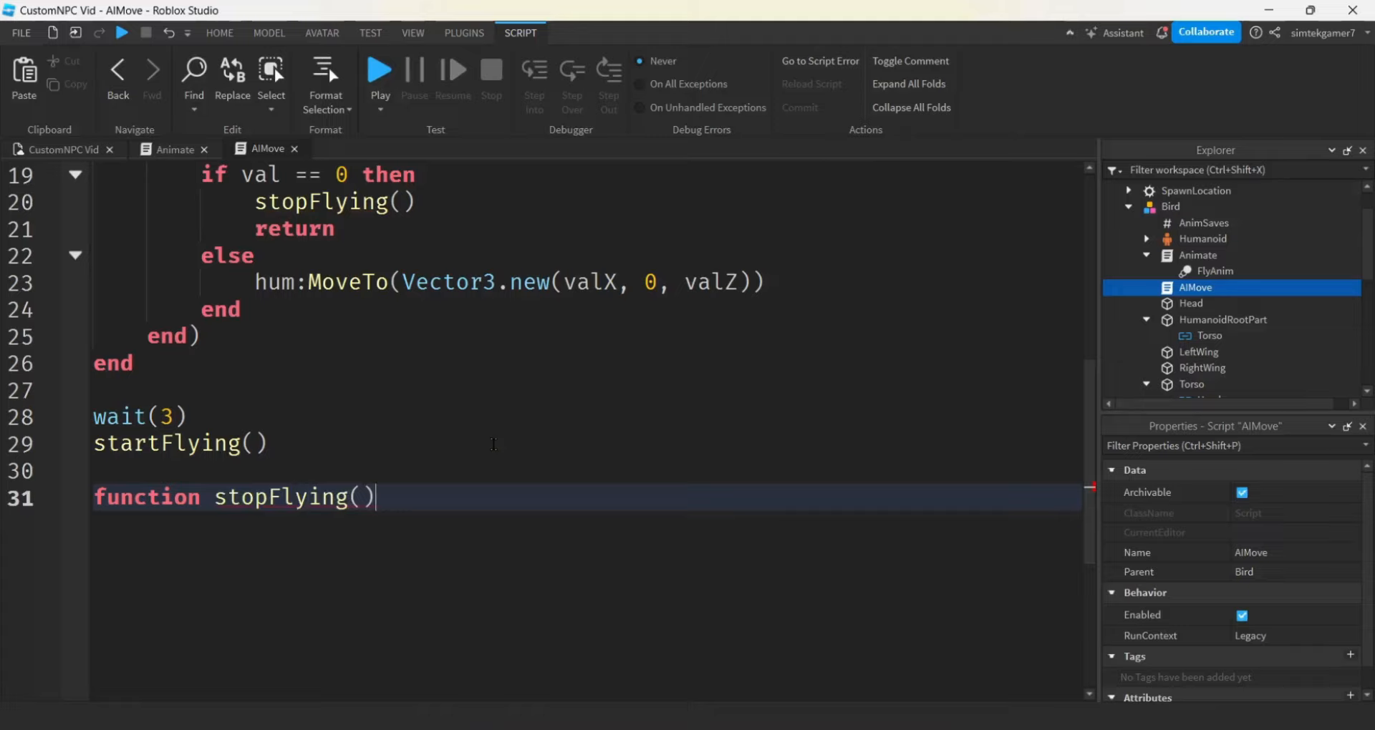
key("Return")
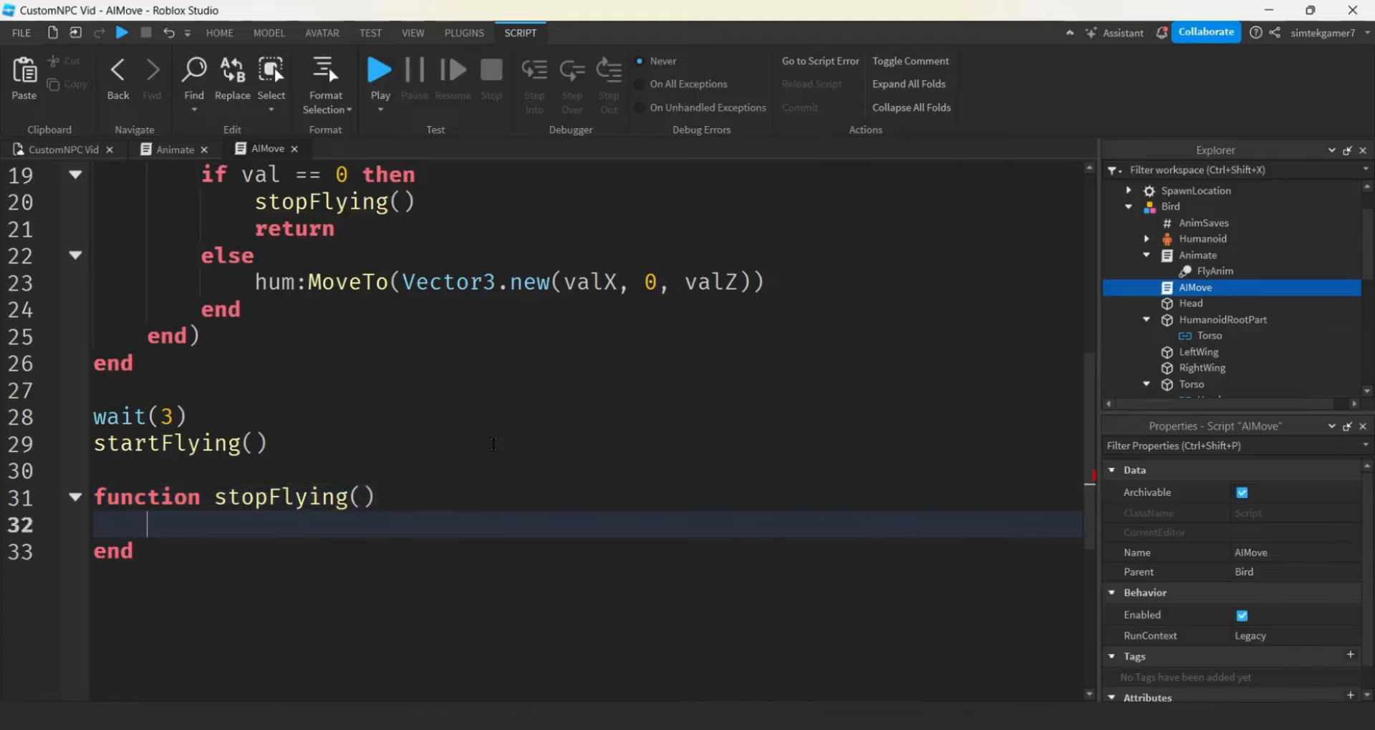
type("hum.Wa")
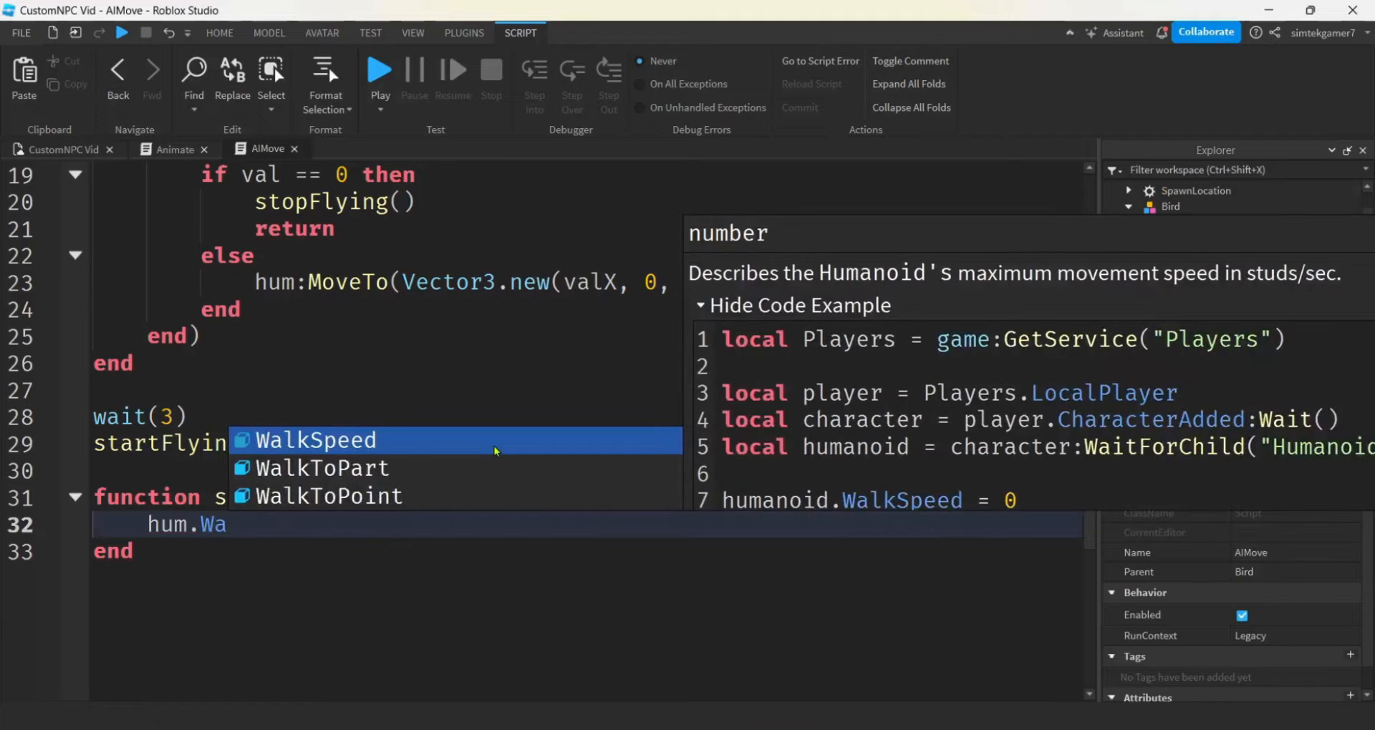
key("Tab")
type("= 0")
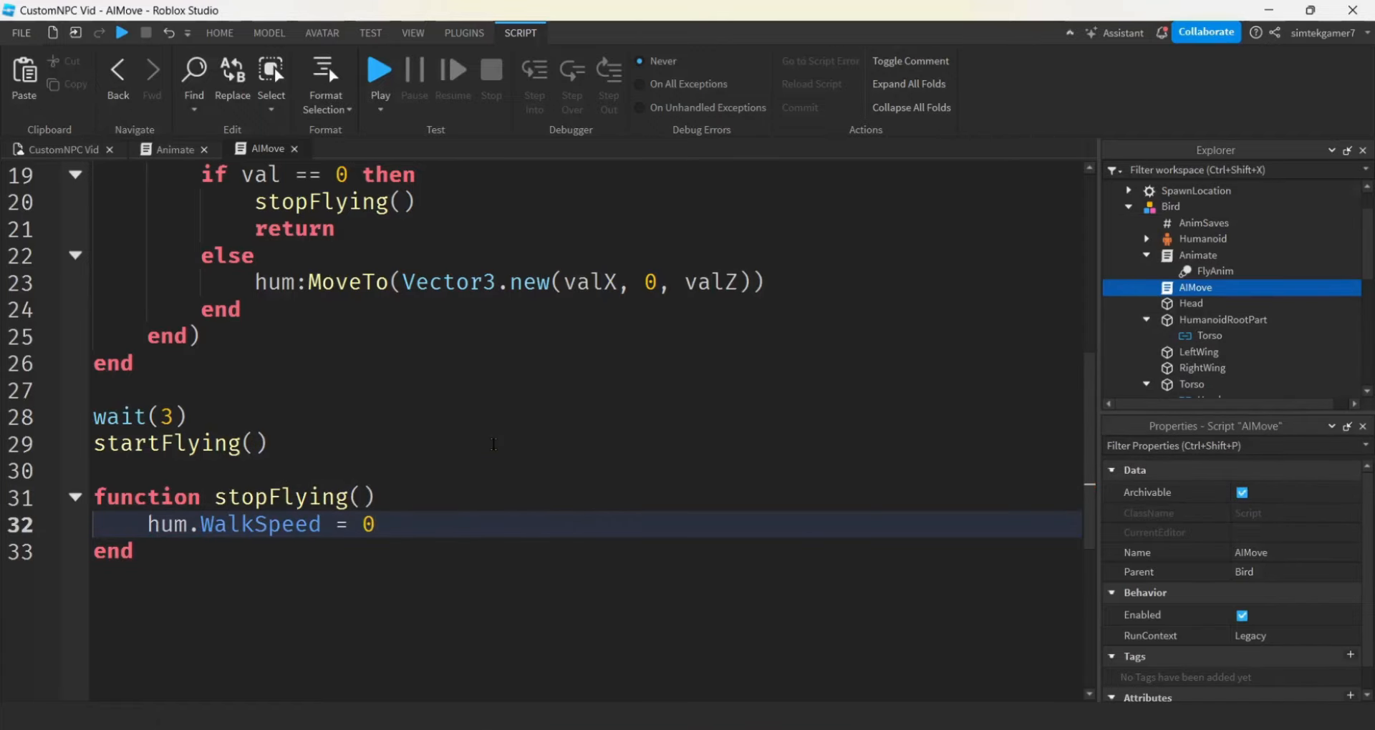
Under the WalkSpeed line in stopFlying, declare local tween = ts:Create() with empty arguments.
key("Return")
type("lo")
key("Tab")
type("tw")
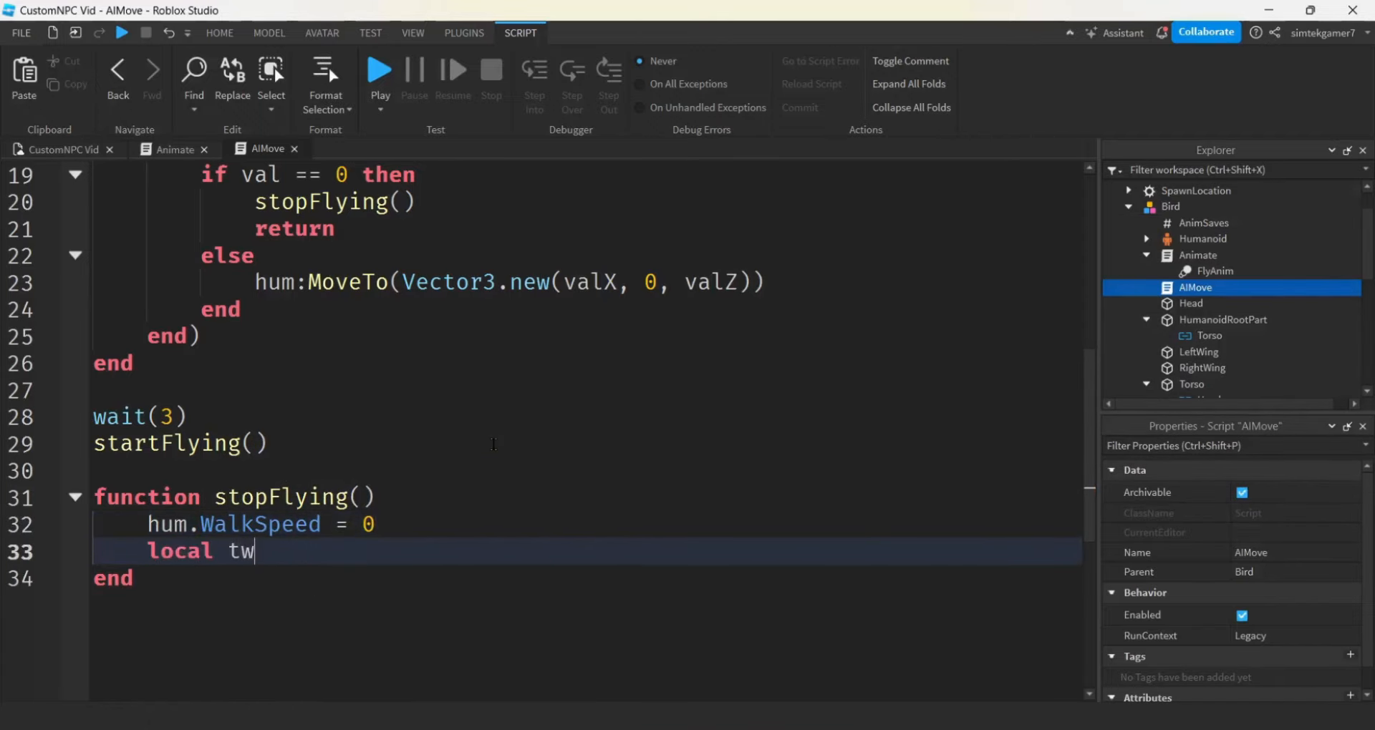
type("een = t")
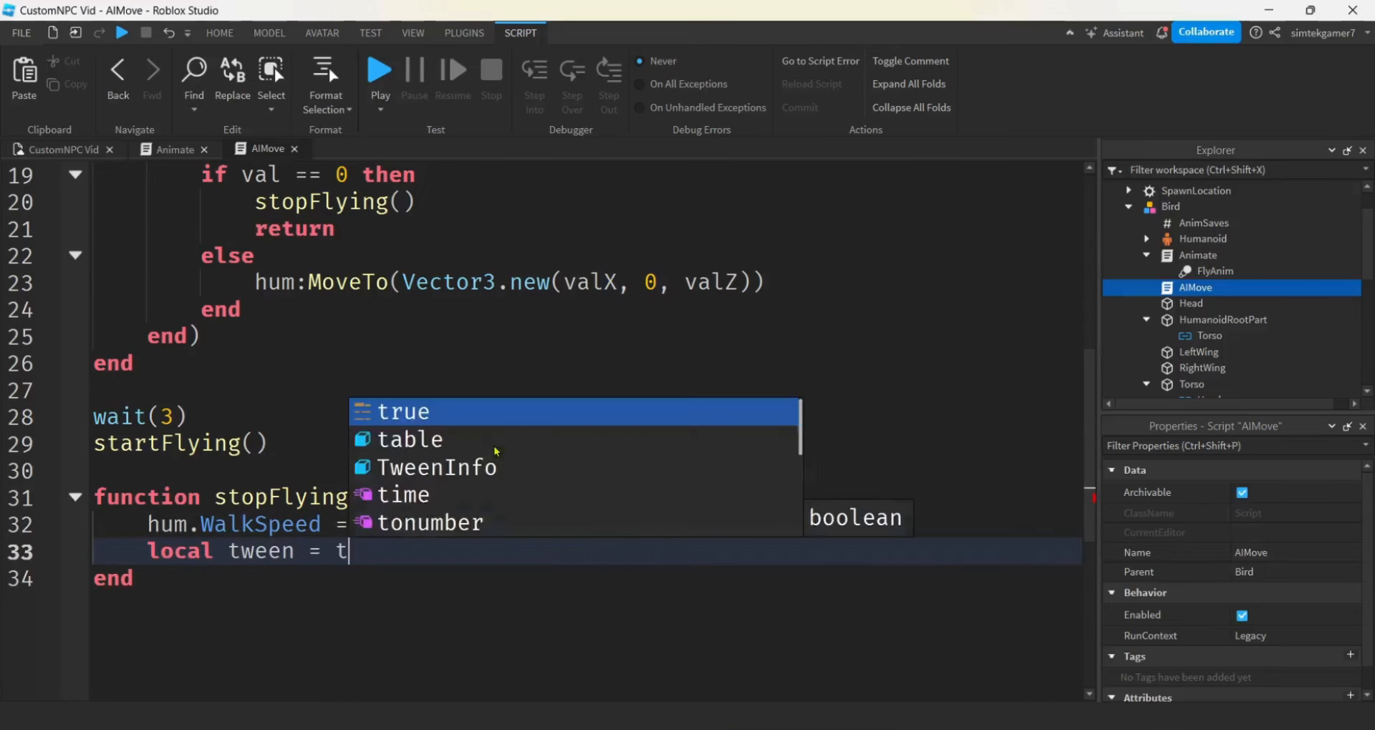
type("s:Cr")
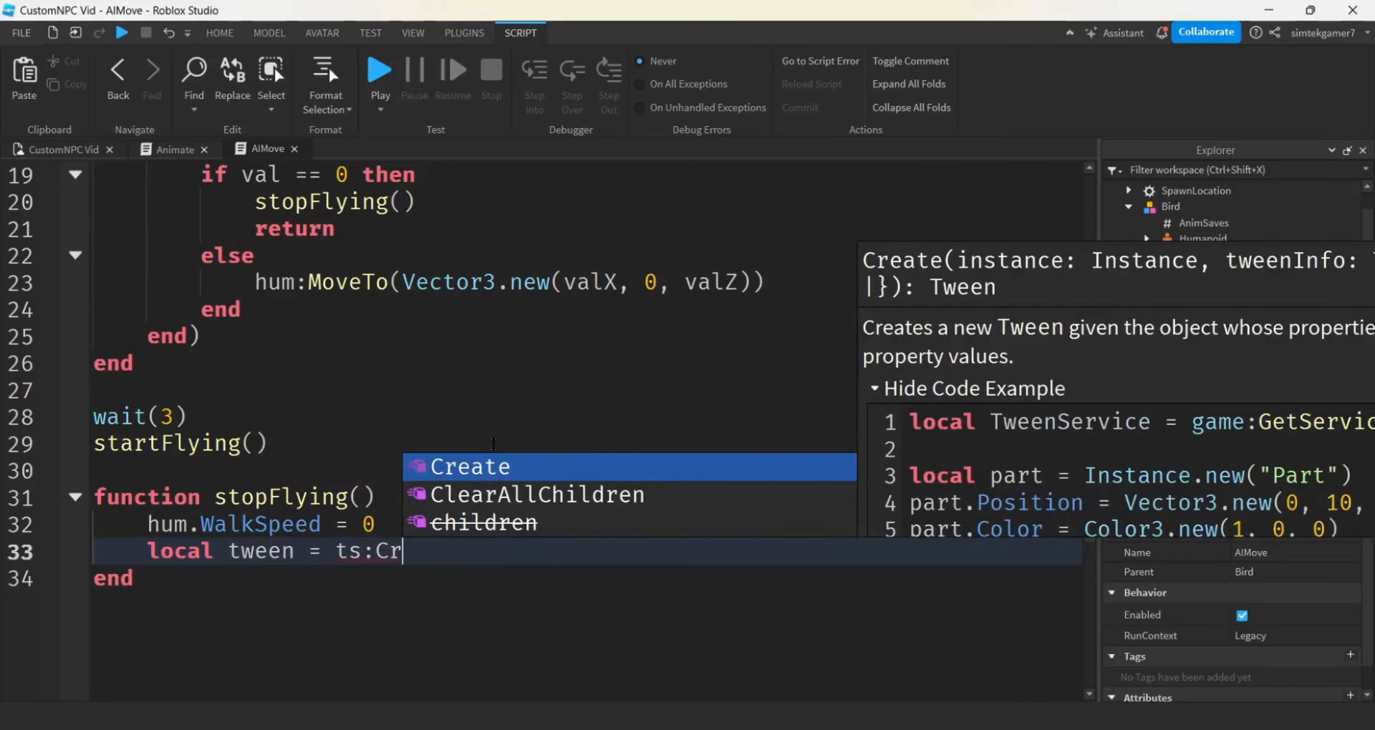
key("BackSpace")
type("re")
key("Tab")
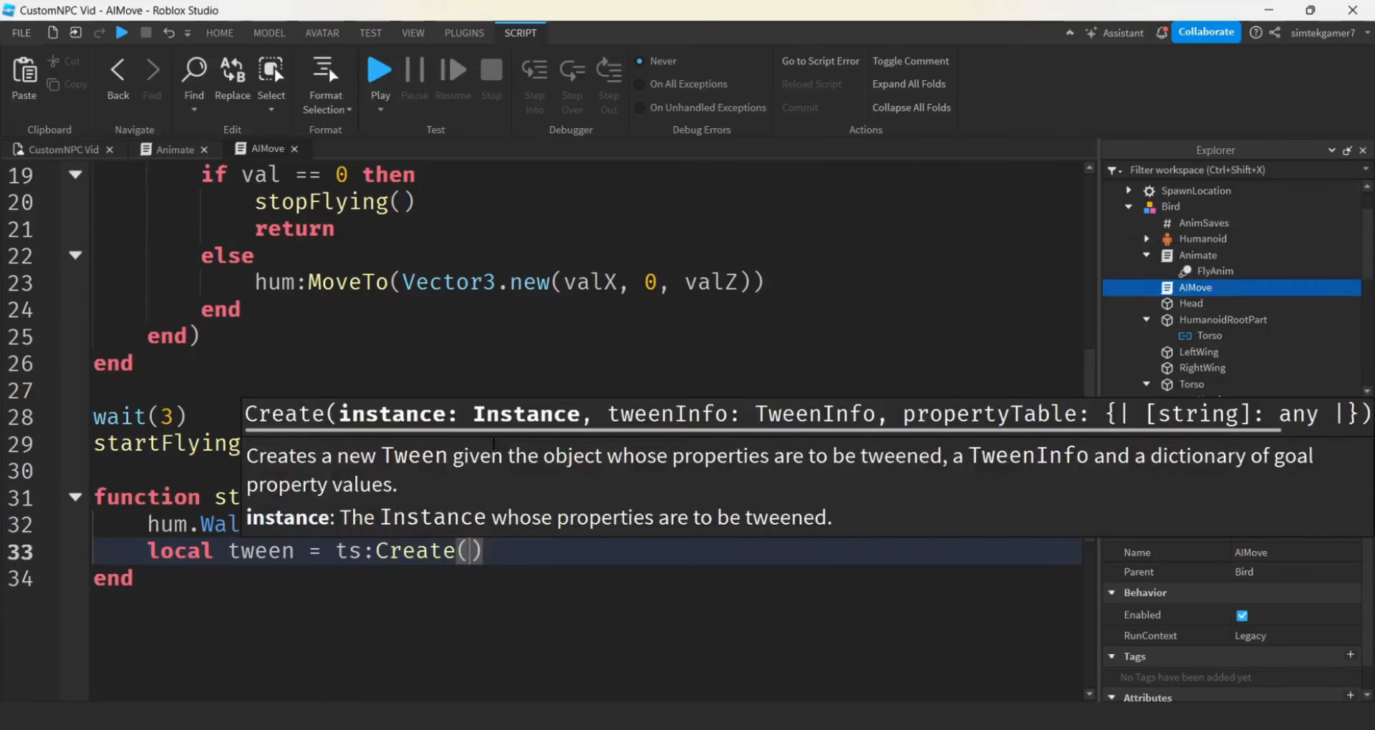
Fill in the ts:Create call's arguments in stopFlying as hum, ti, { HipHeight = 0}.
type("hum, ti")
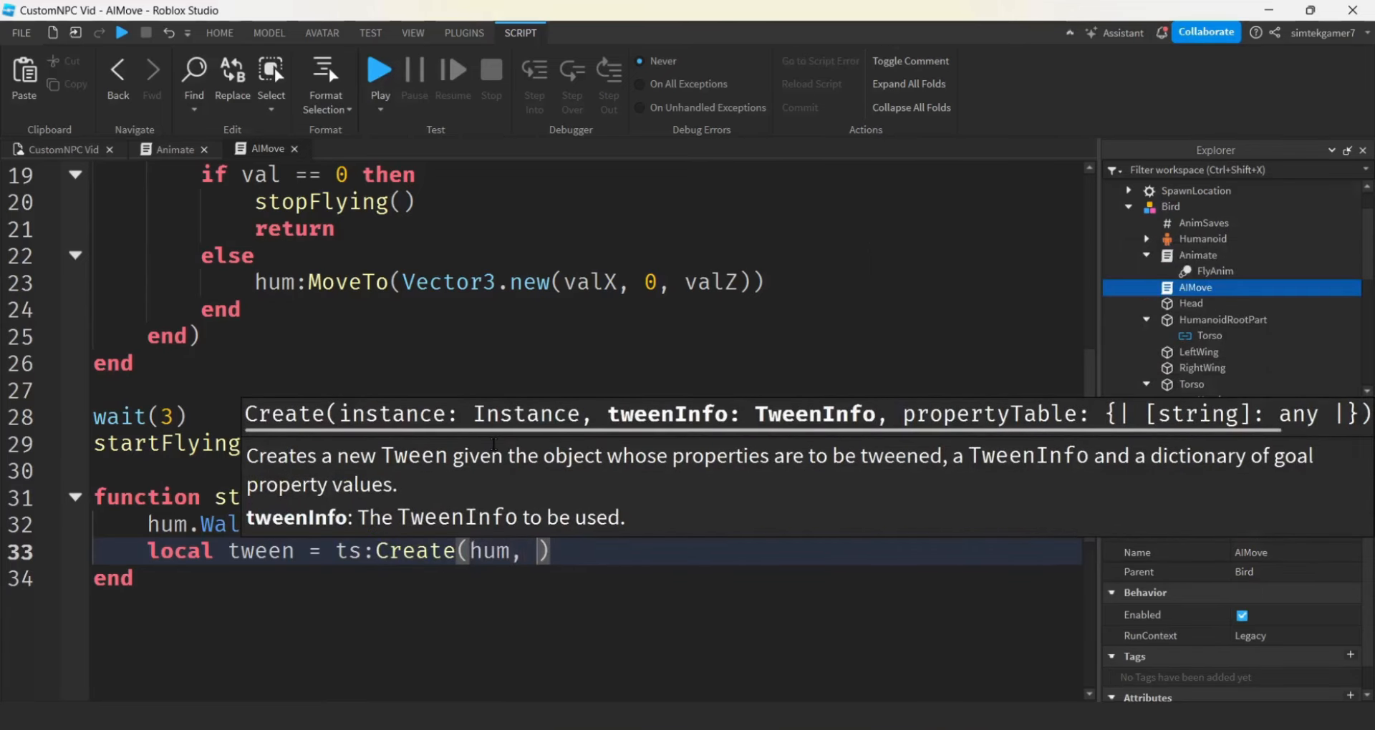
type(", { ")
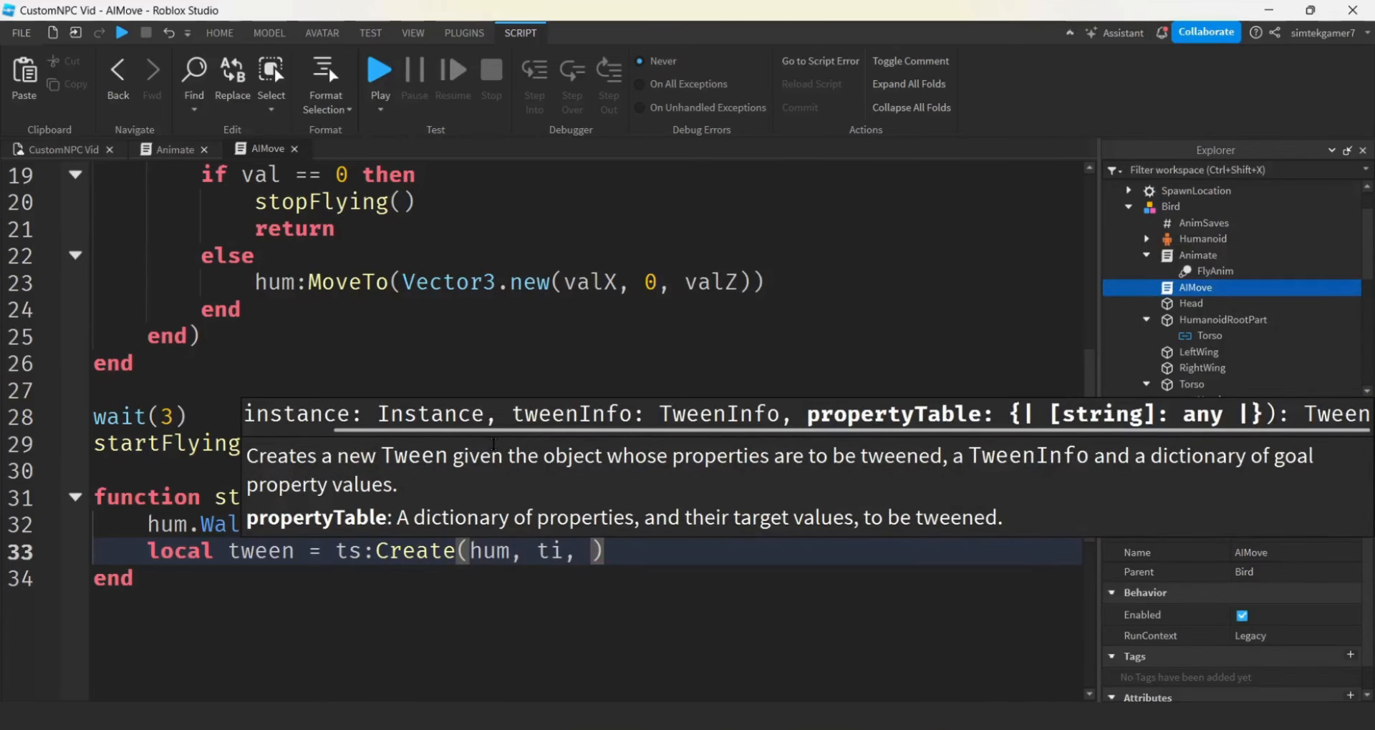
type("Hip")
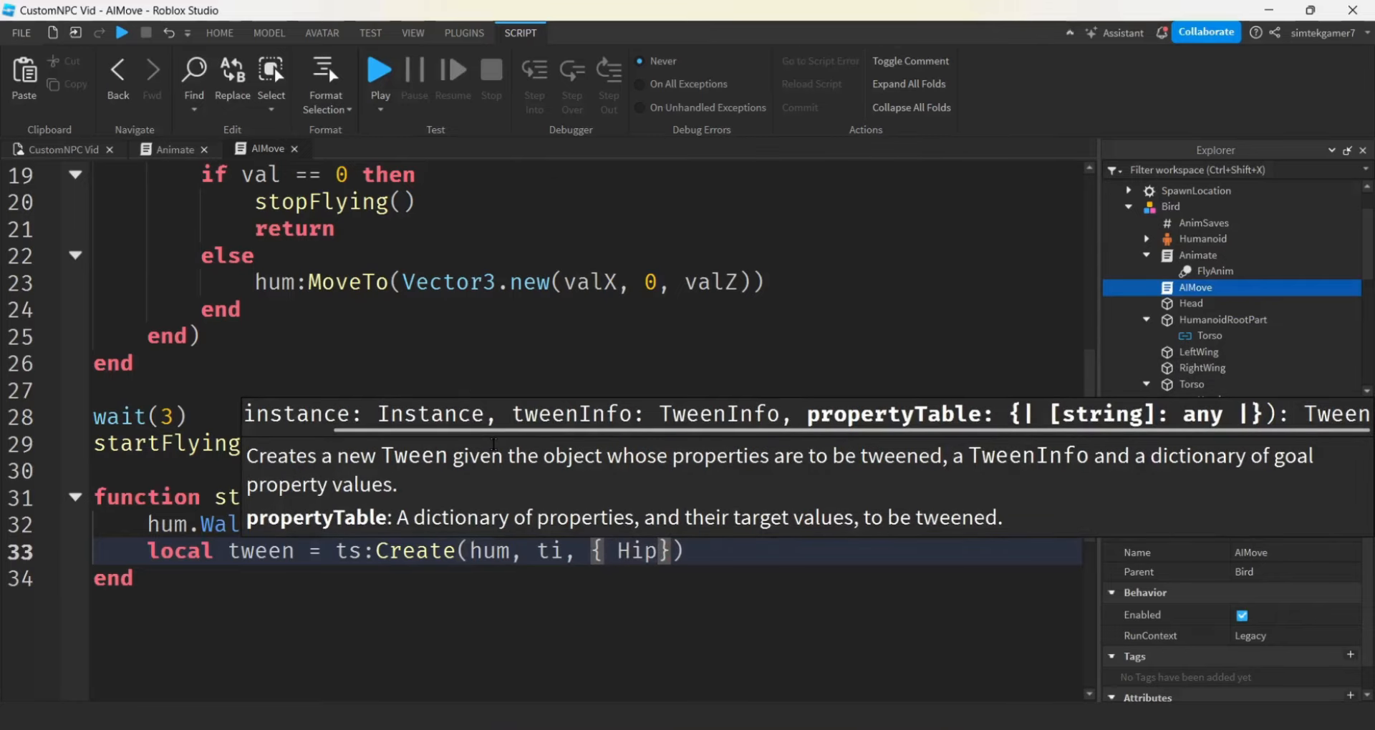
type("Hiehg")
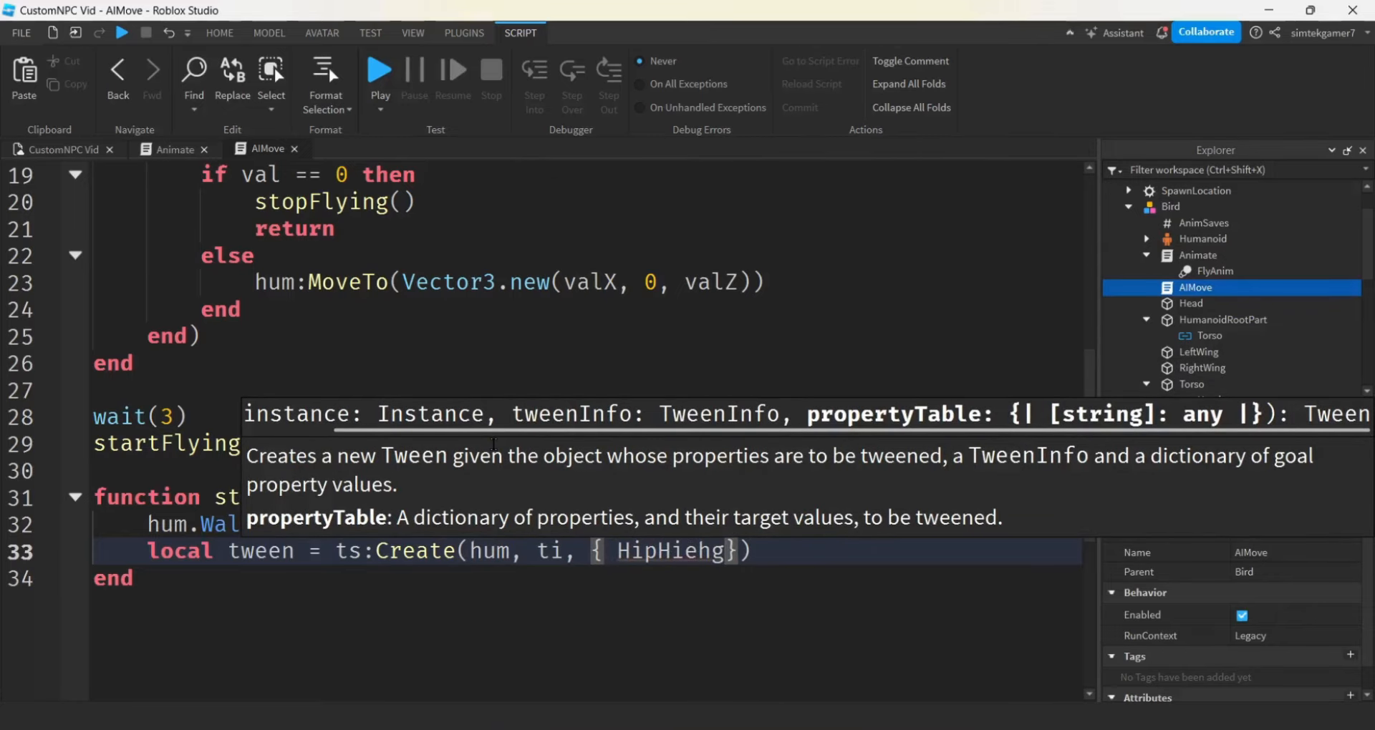
key("BackSpace")
key("BackSpace")
key("BackSpace")
key("BackSpace")
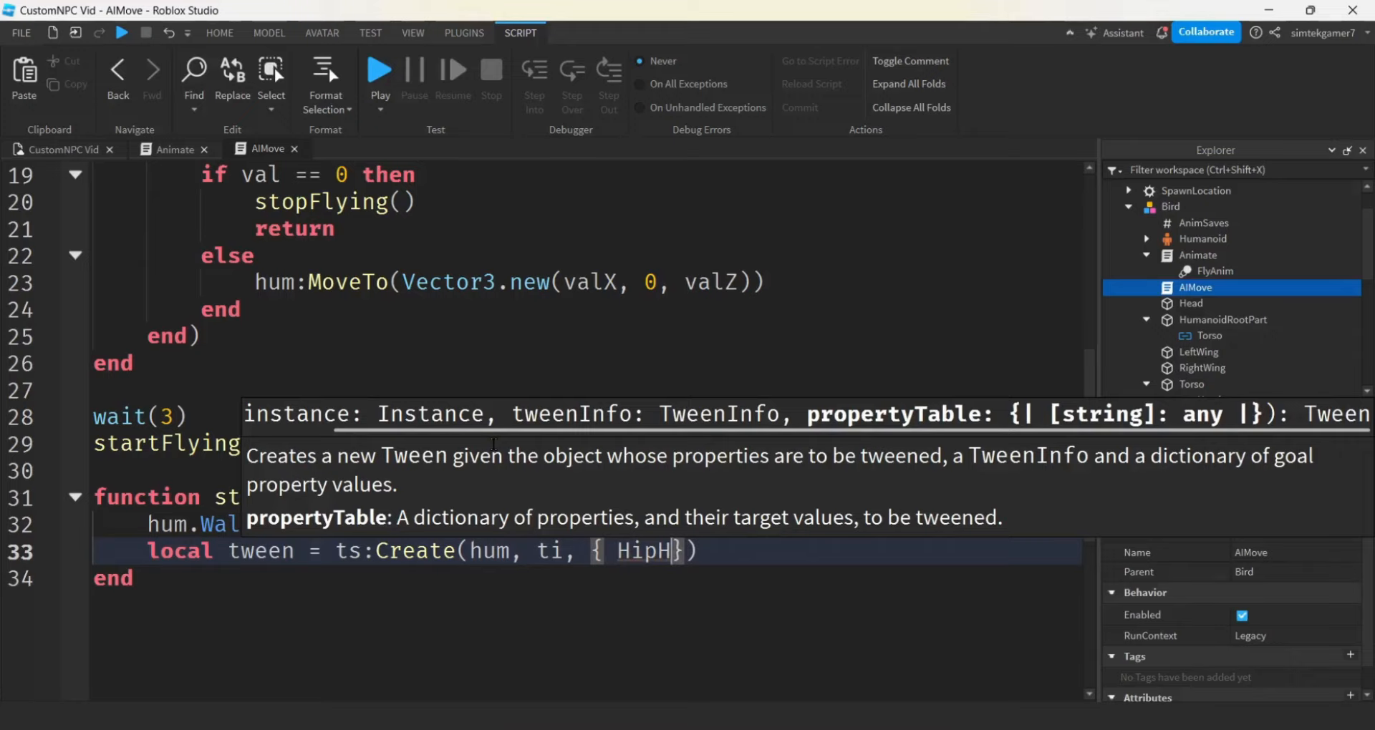
type("eight")
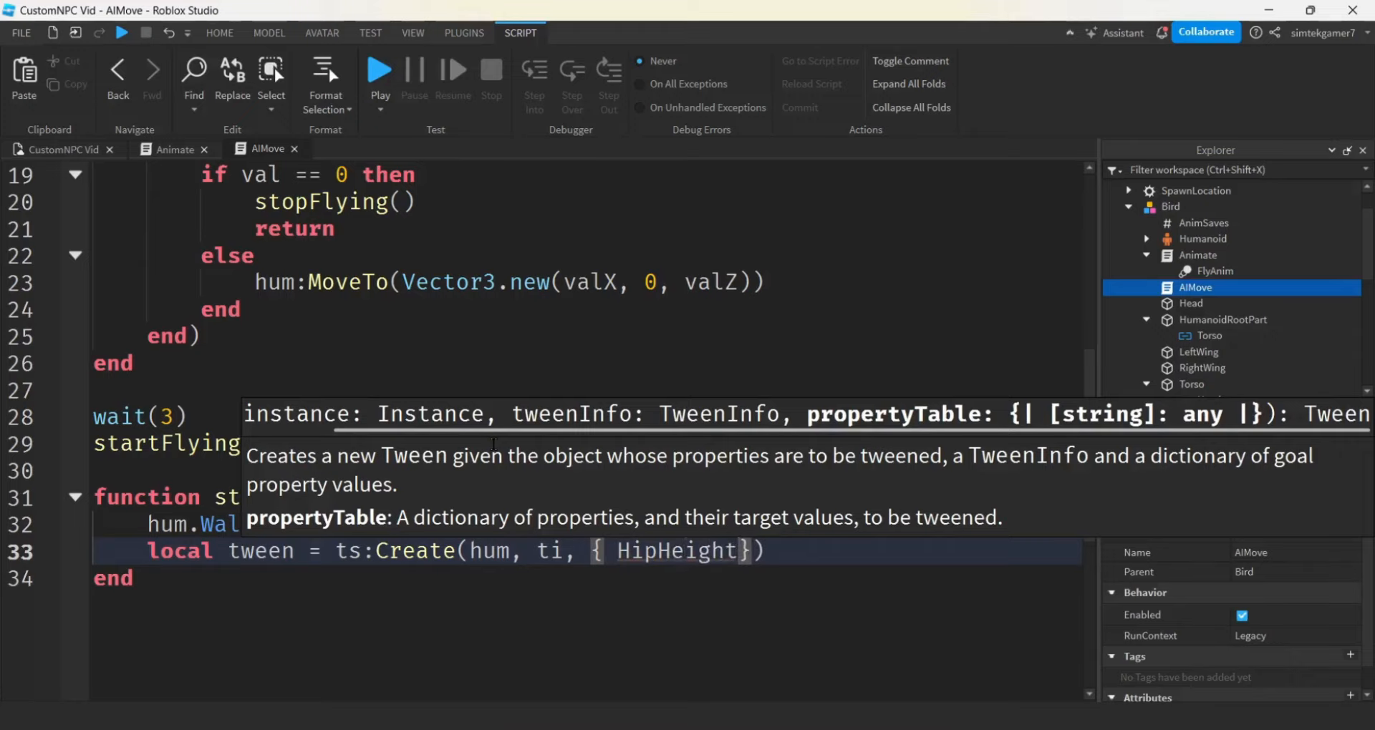
type(" = 0")
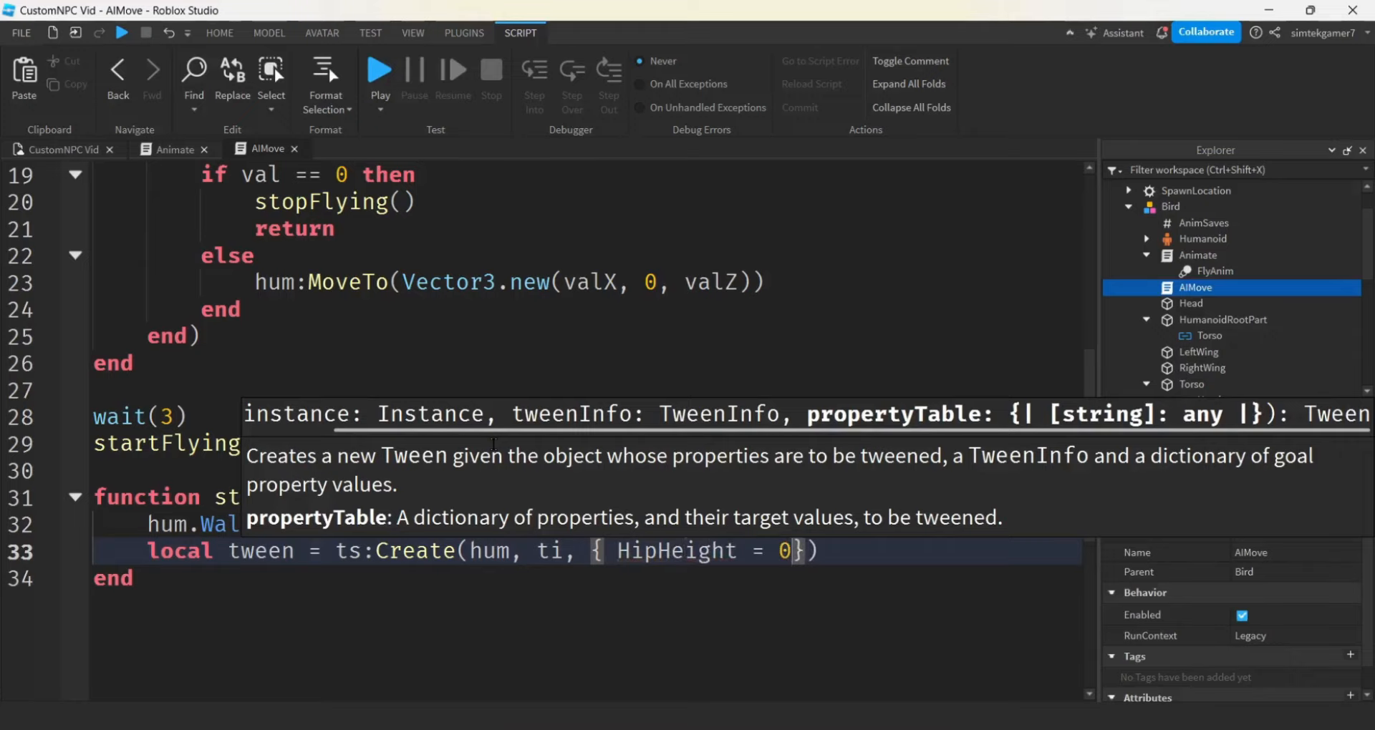
key("Right")
key("Right")
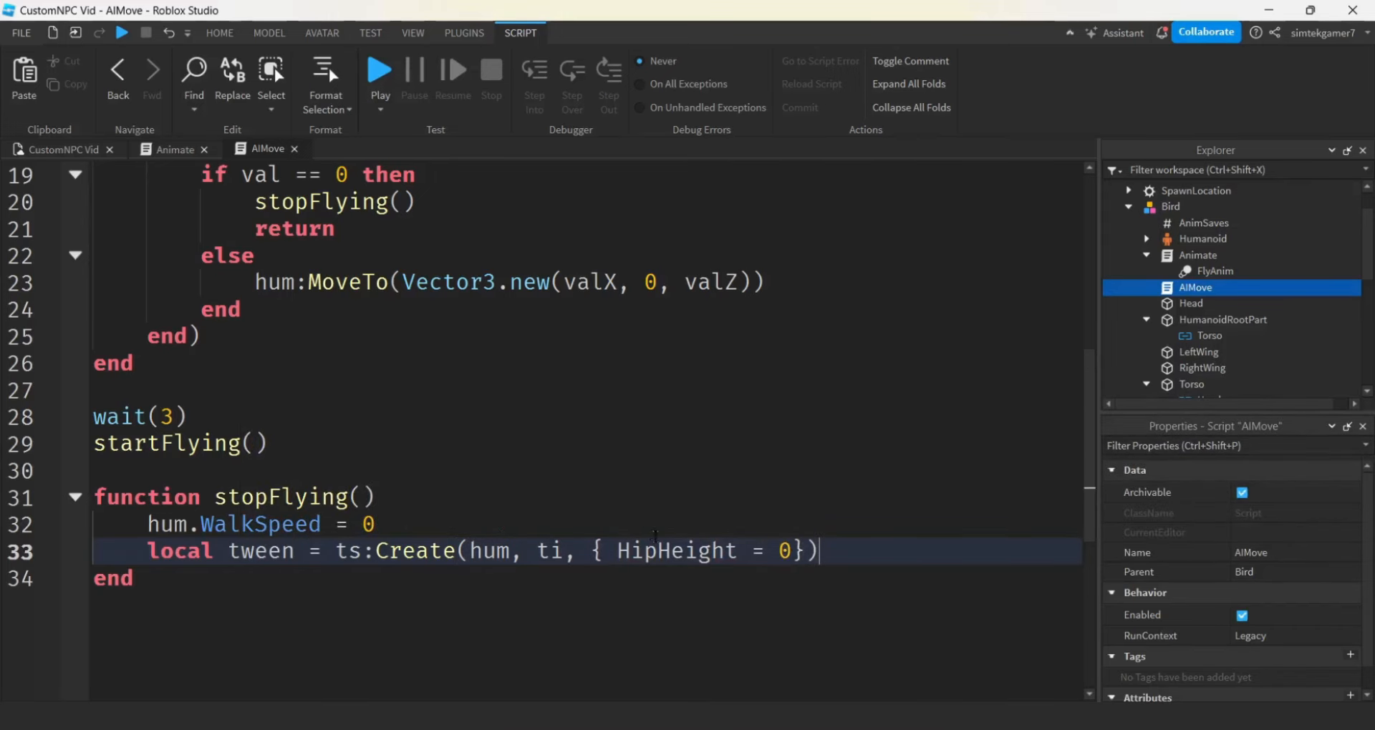
Check the HipHeight spelling against startFlying and add tween:Play() on a new line below the tween in stopFlying.
double_click(668, 551)
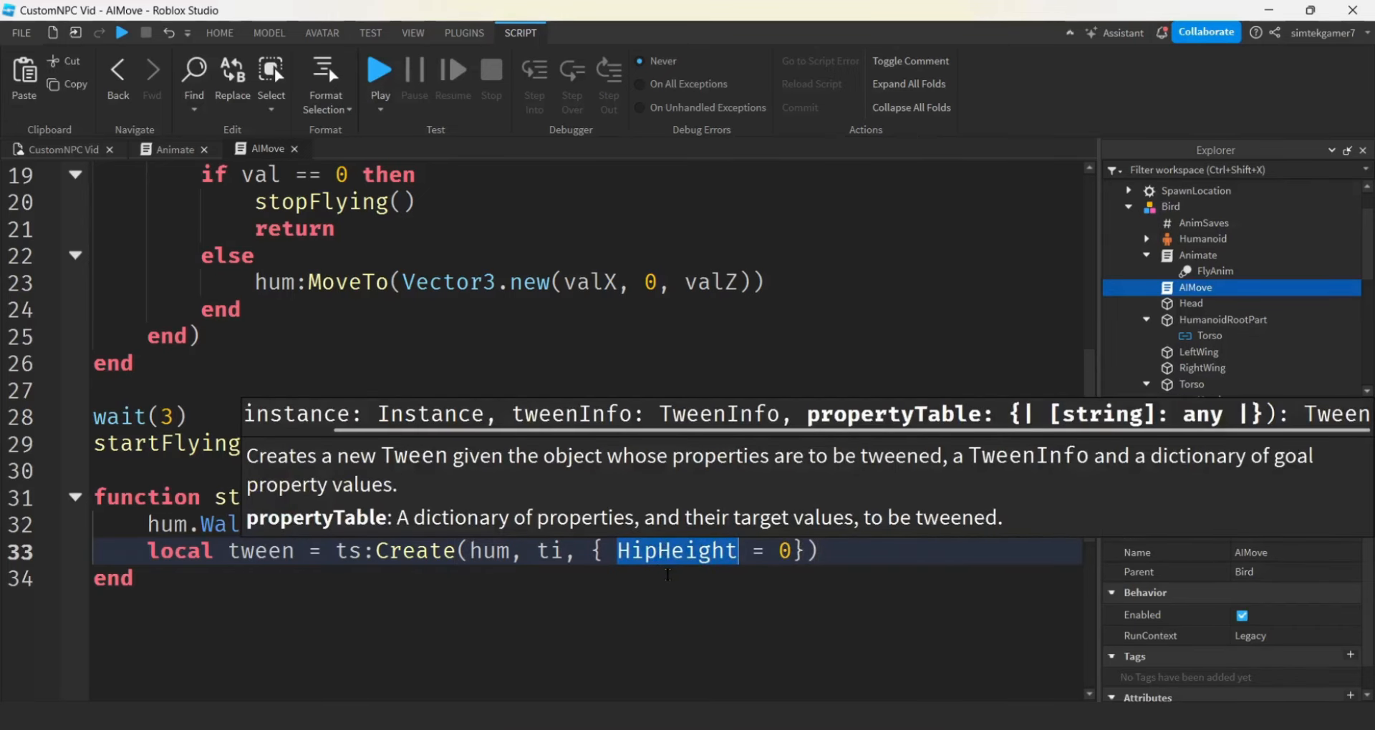
scroll(677, 432, "up", 3)
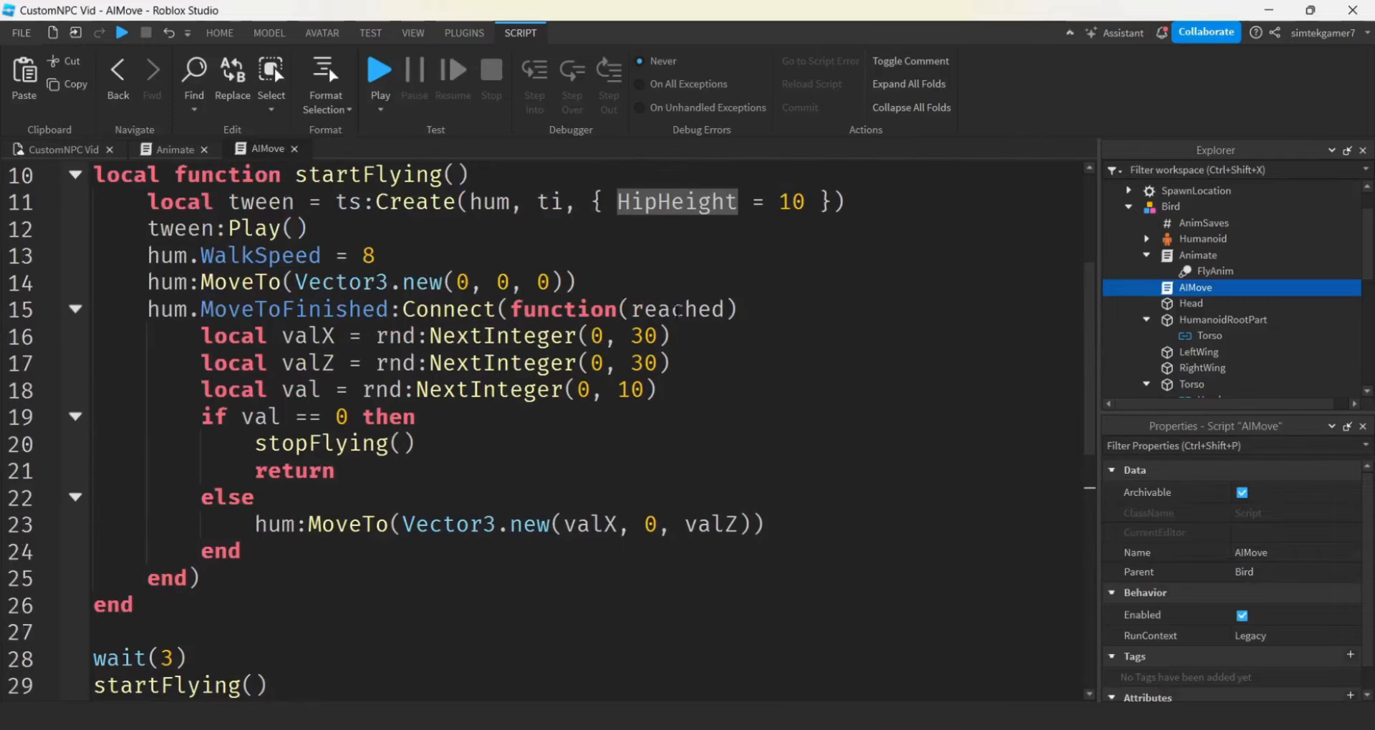
scroll(687, 272, "down", 4)
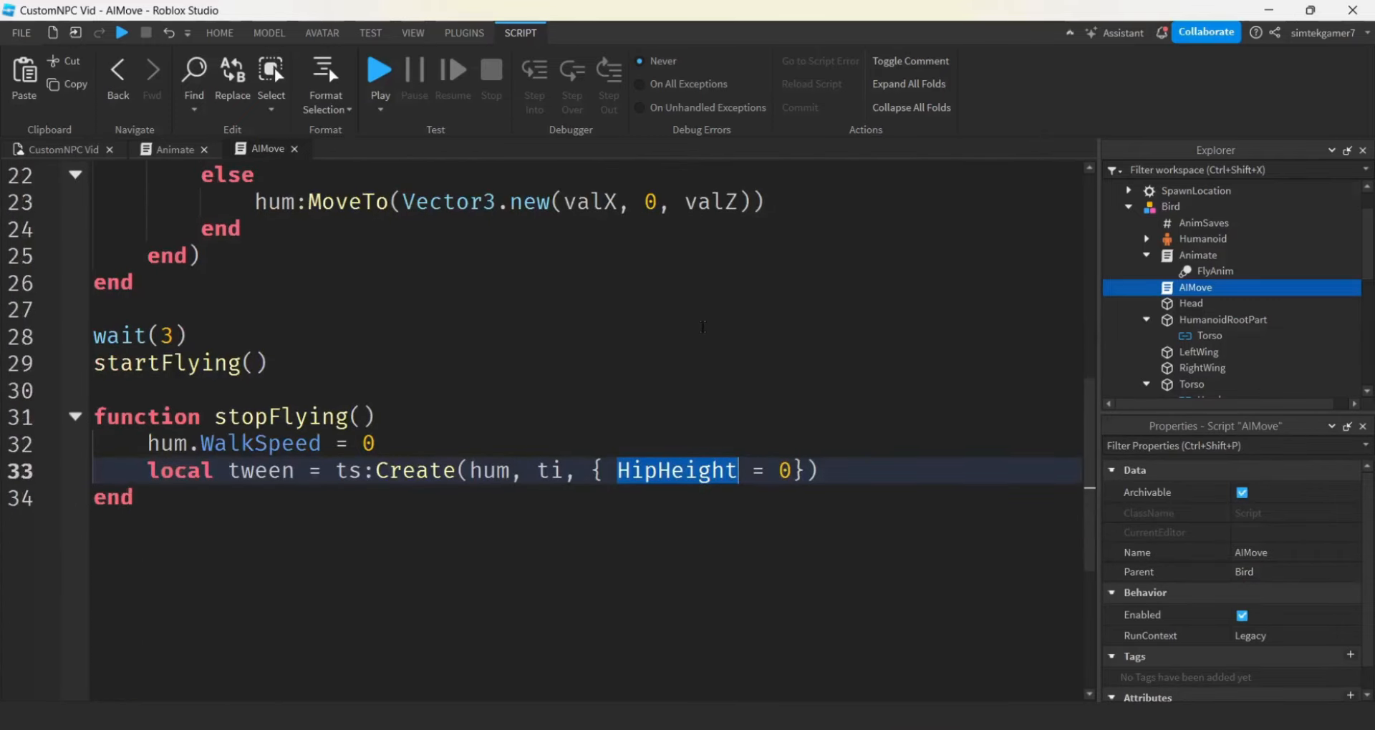
left_click(837, 466)
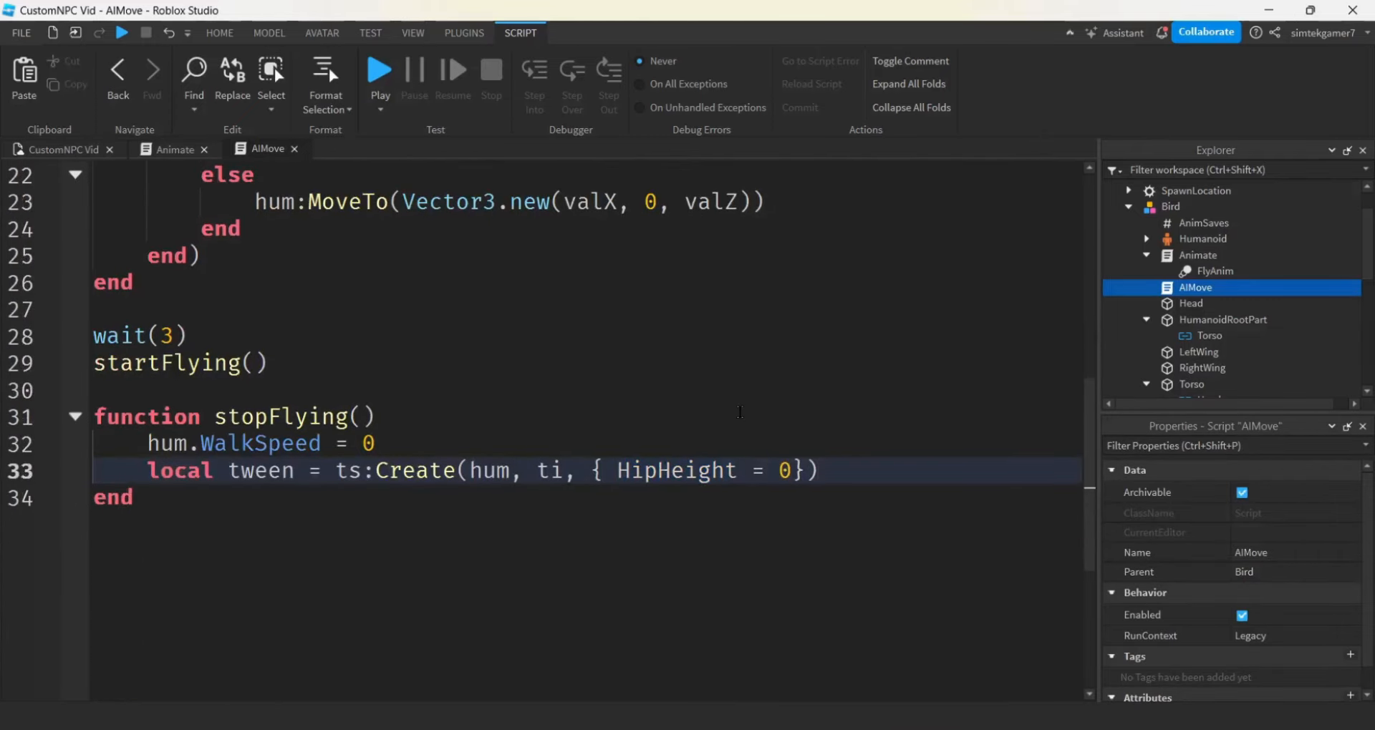
key("Return")
type("tw")
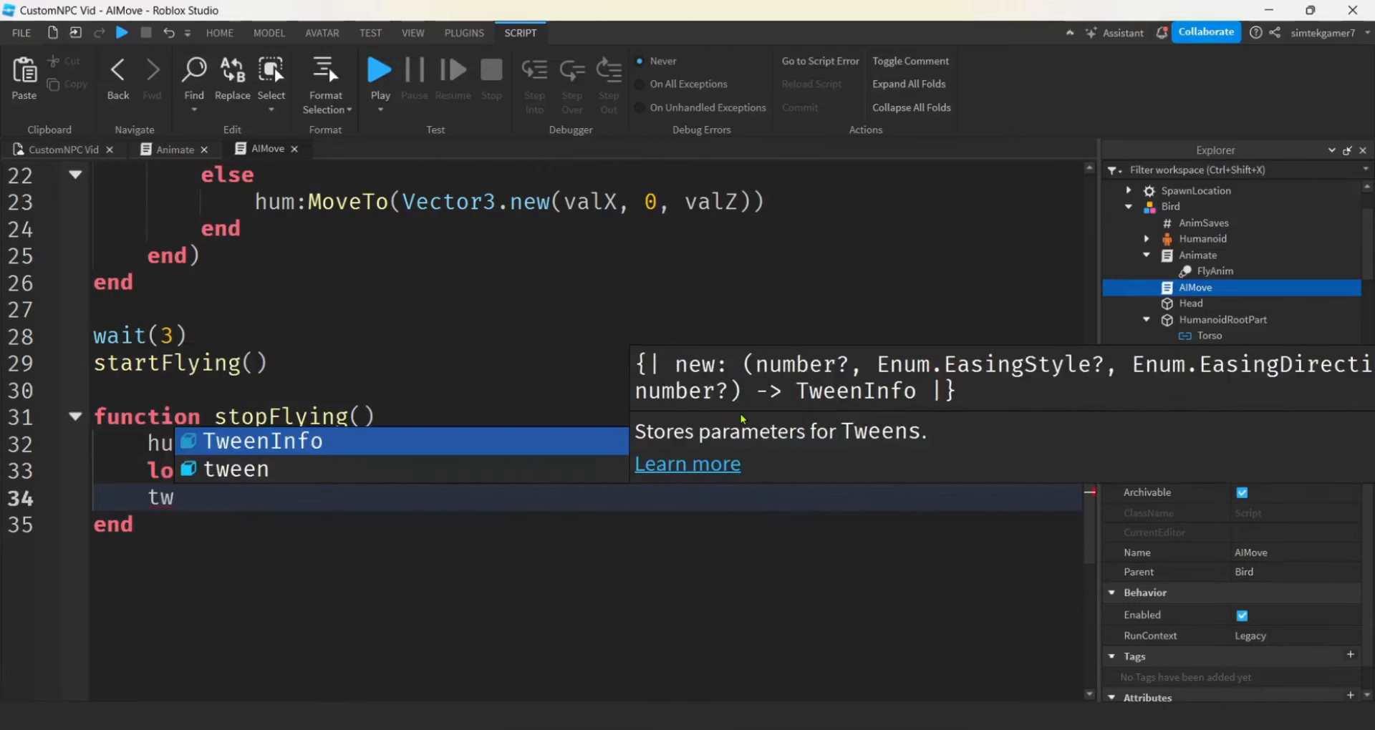
key("Down")
key("Tab")
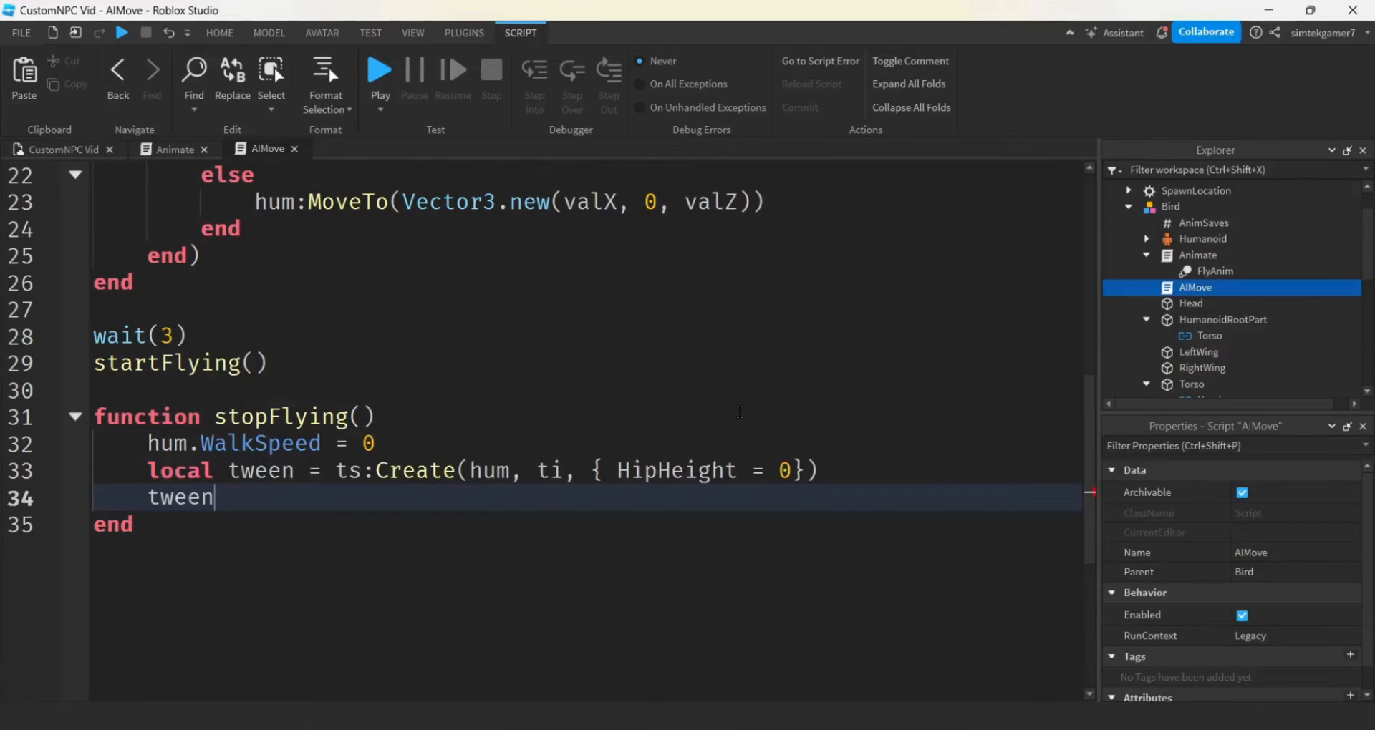
type(":Pl")
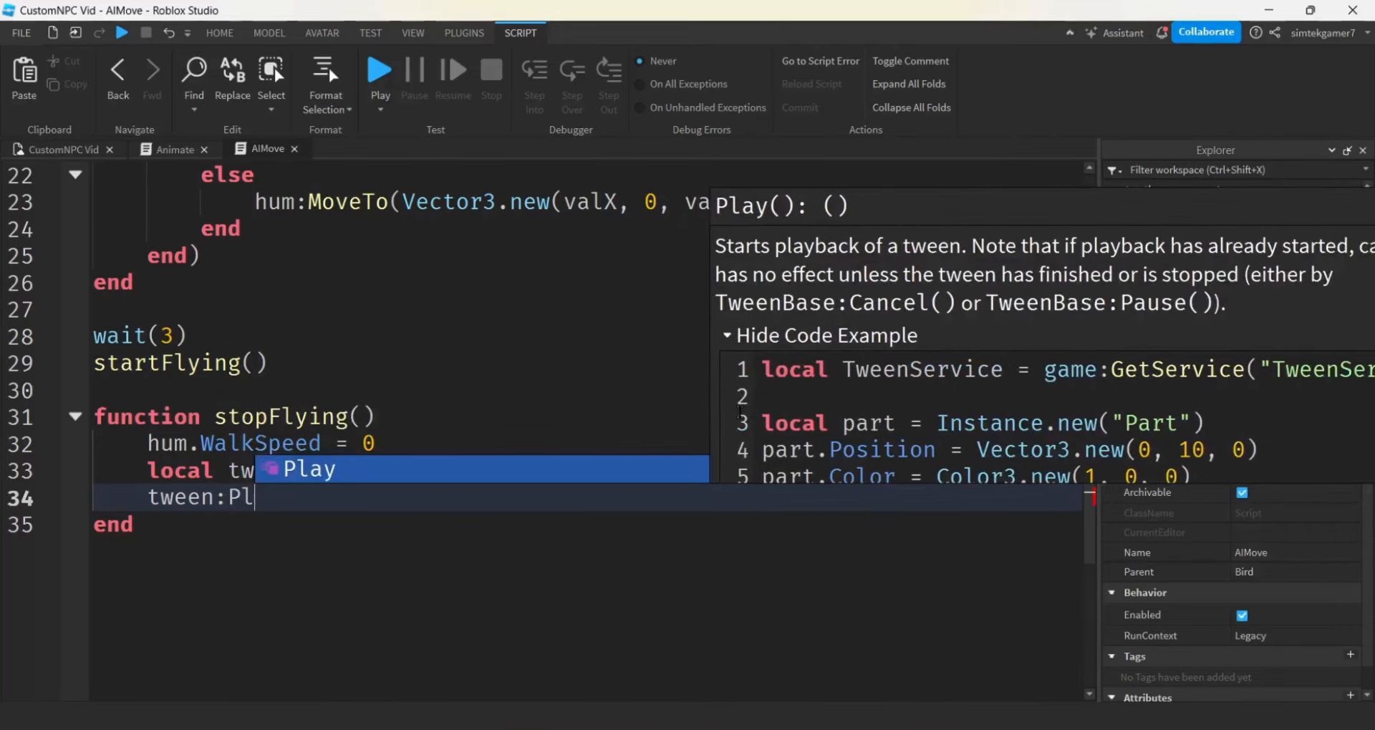
key("Tab")
type("(")
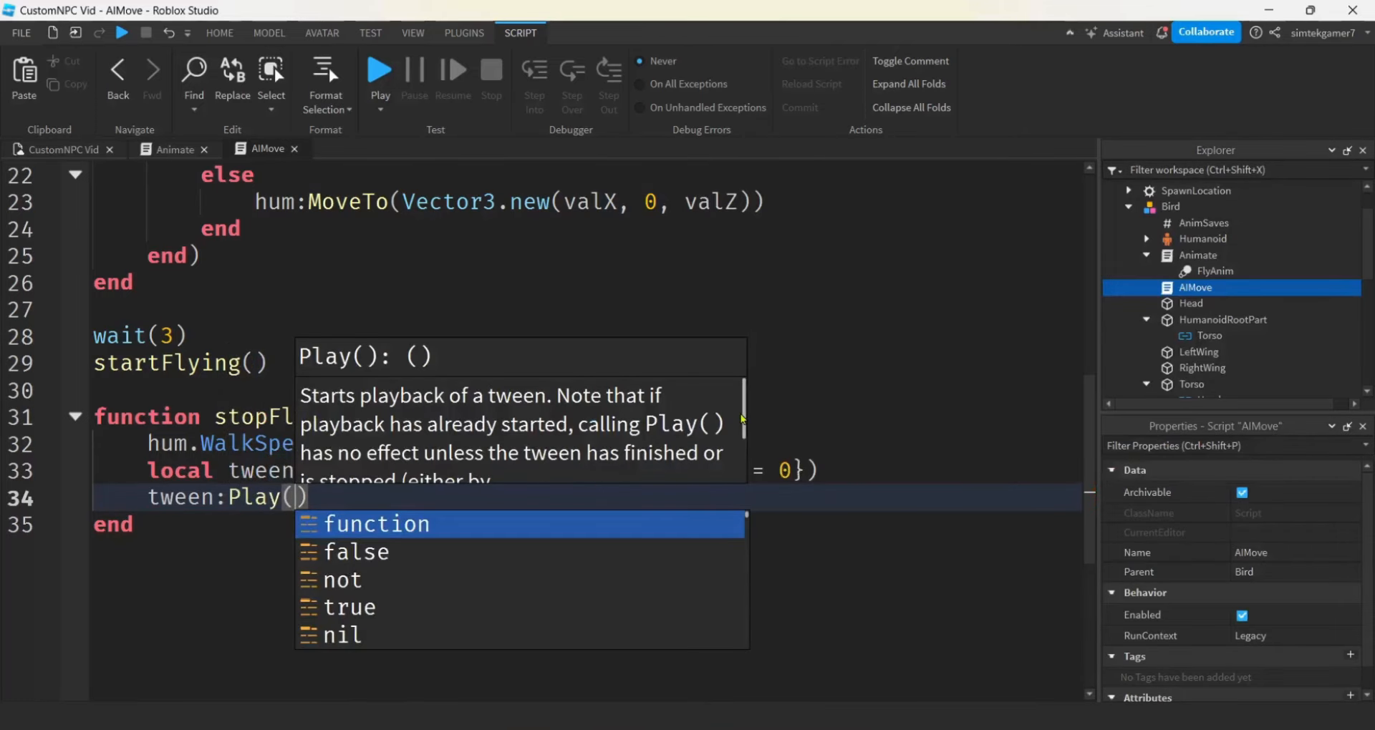
type(")")
Below tween:Play(), add wait(6) followed by a startFlying() call to finish the stopFlying function.
key("Return")
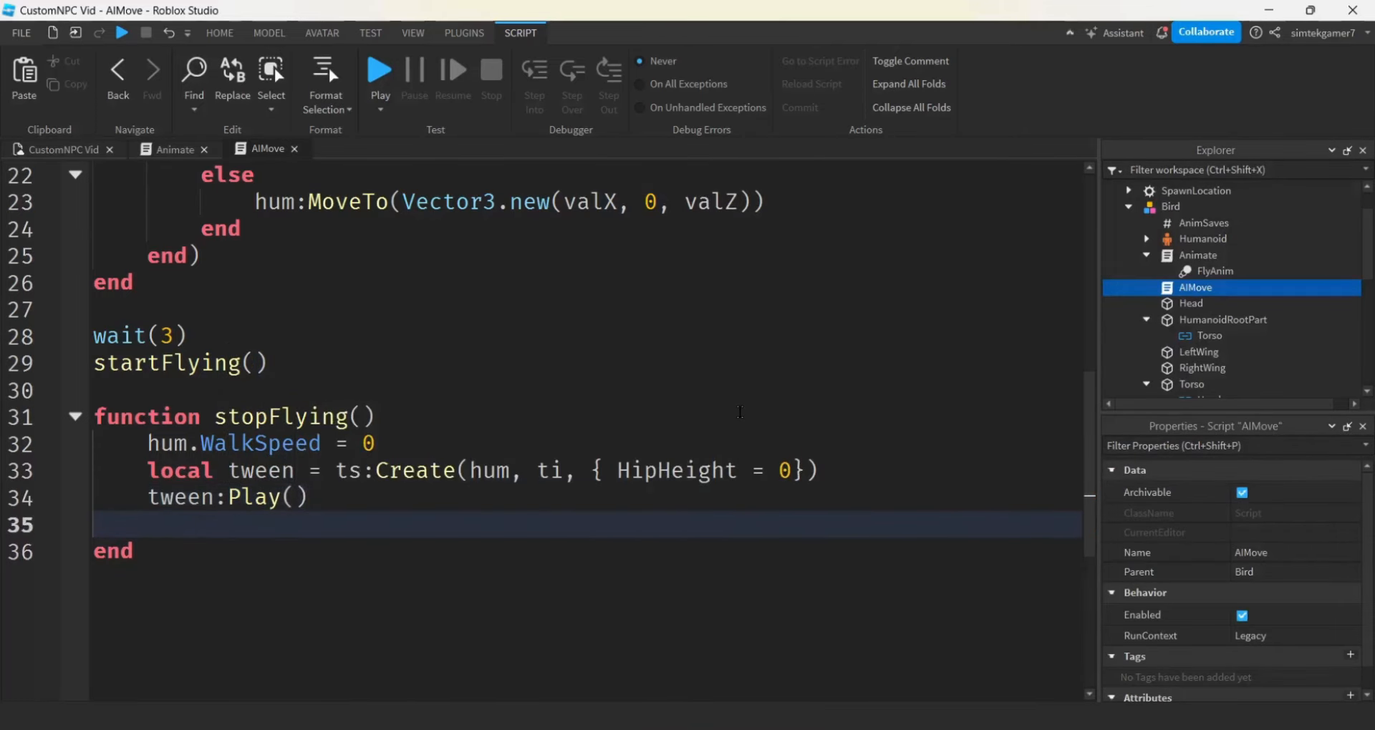
type("wait(")
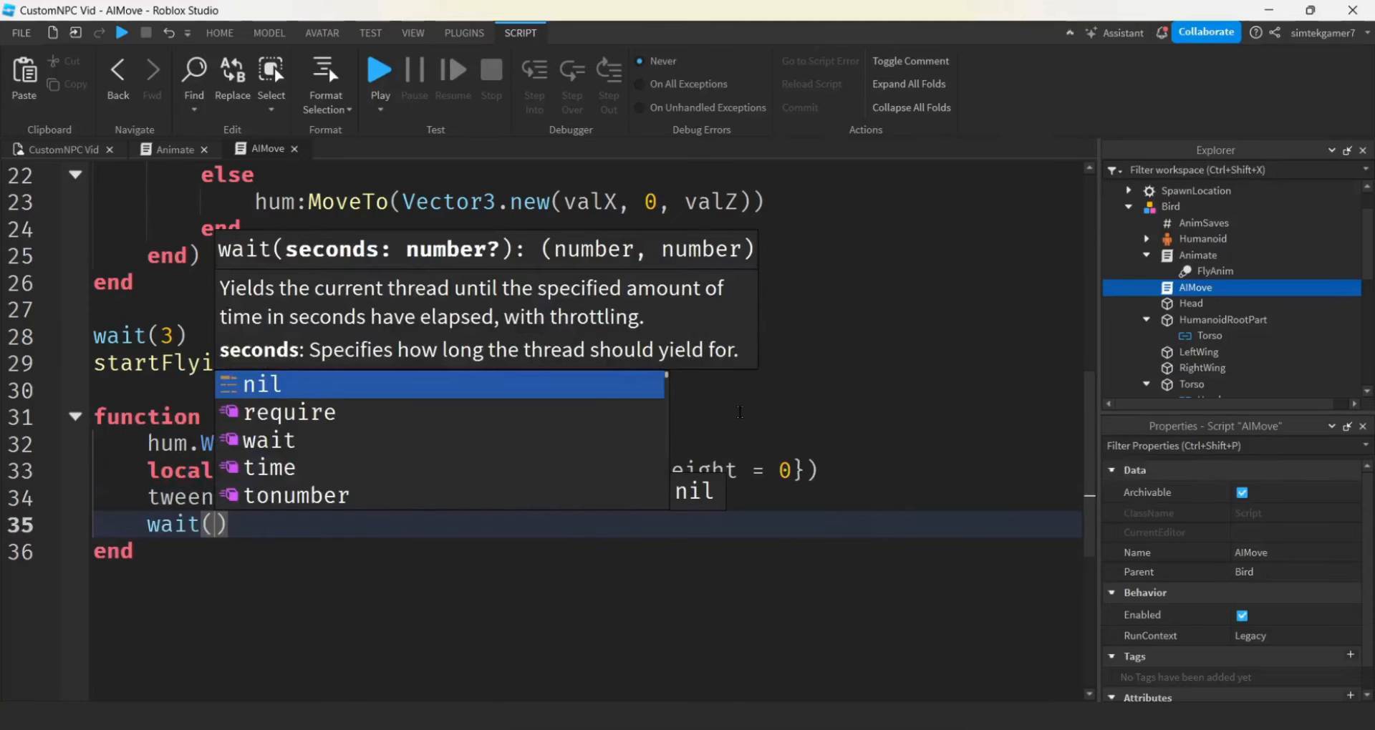
type("6)")
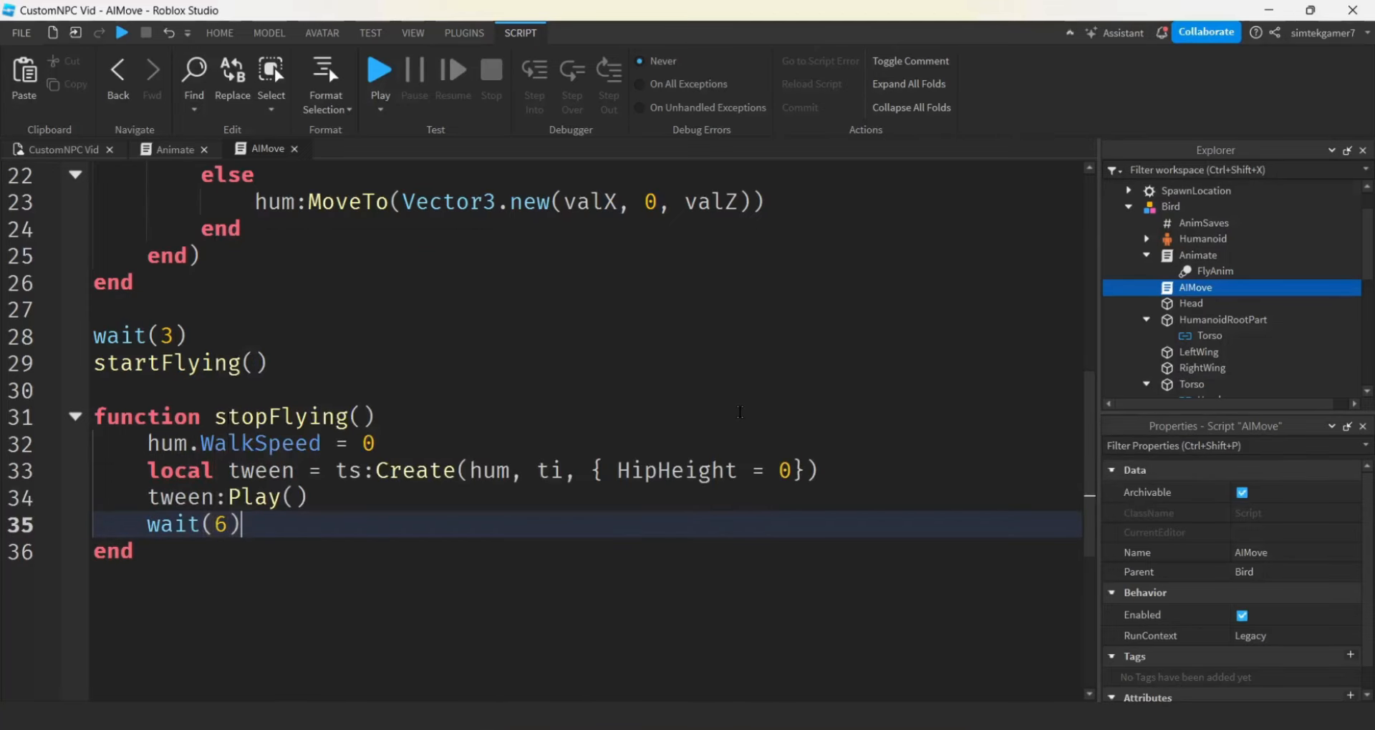
key("Return")
type("st")
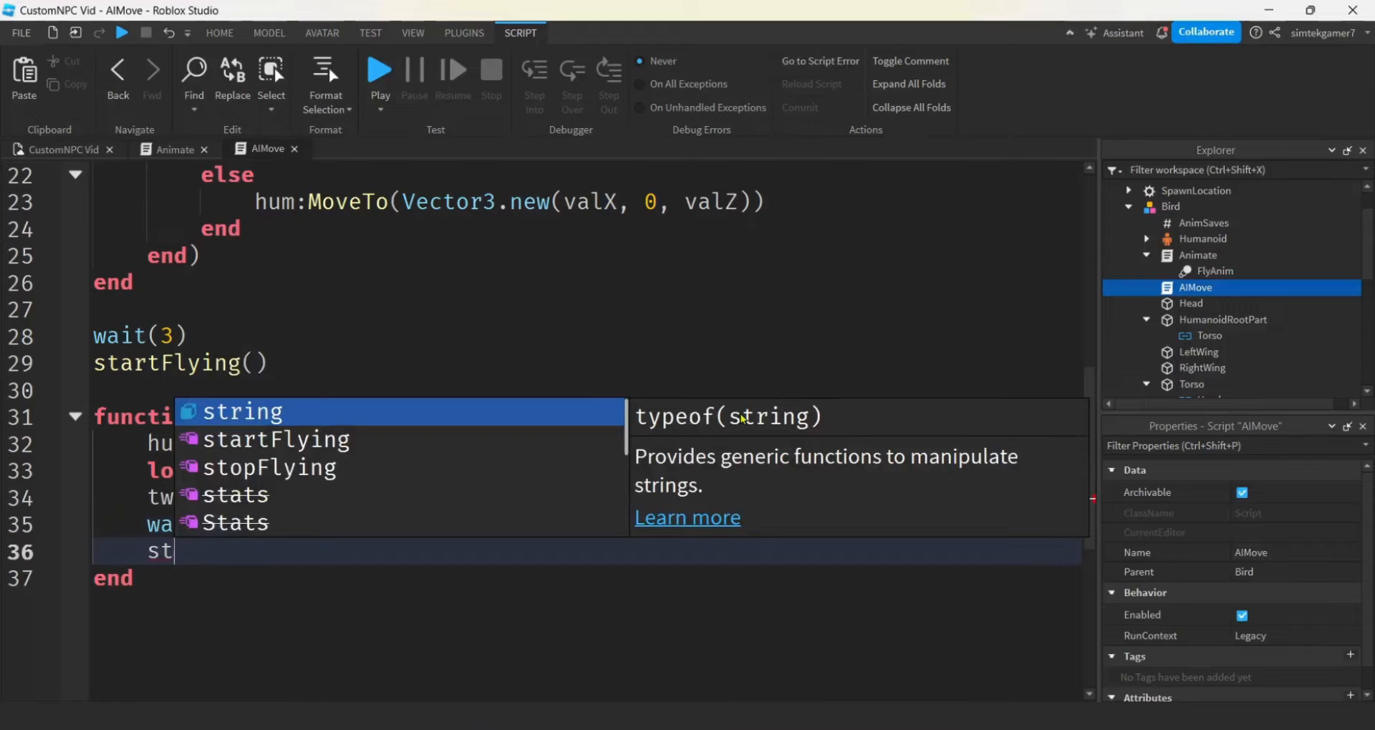
key("Down")
key("Tab")
type("()")
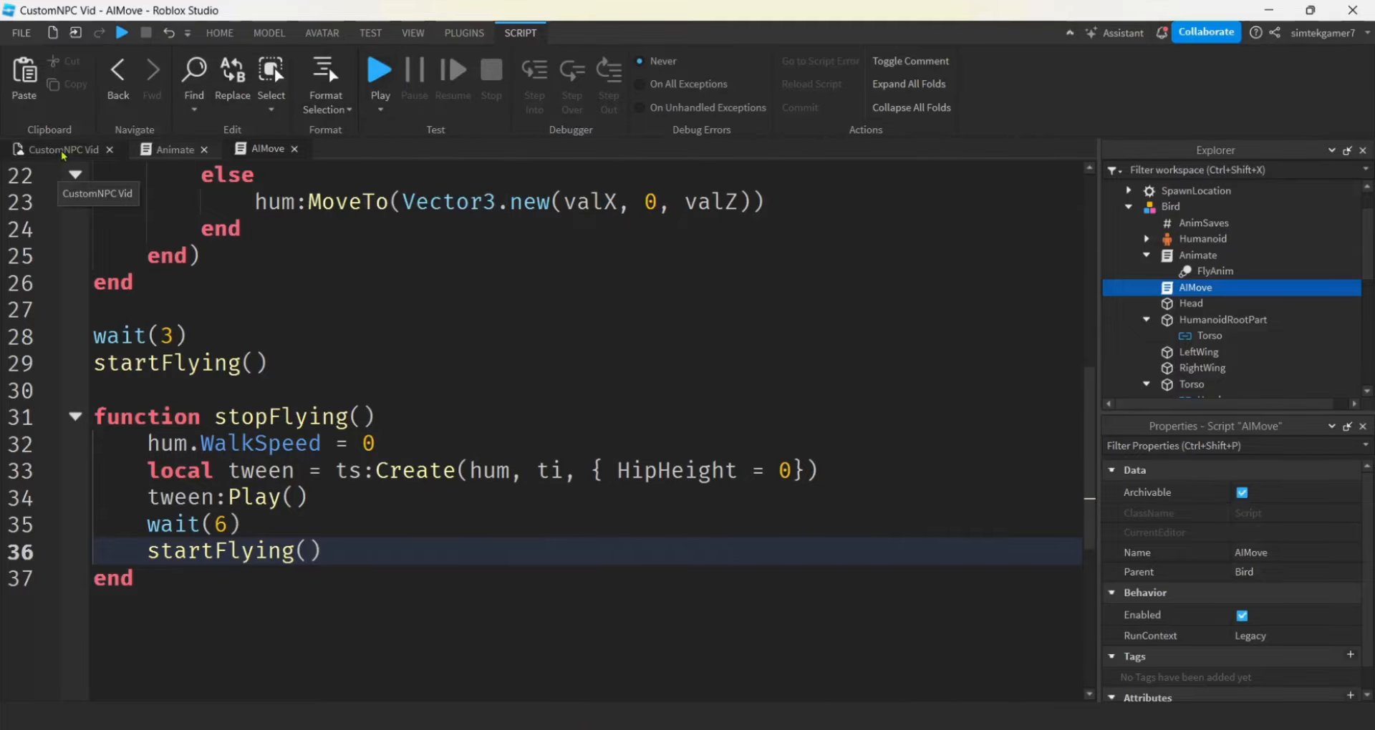
Duplicate the Bird model twice in the viewport, placing the copies in a row about 7 studs apart, and expand one copy's contents.
scroll(657, 376, "up", 1)
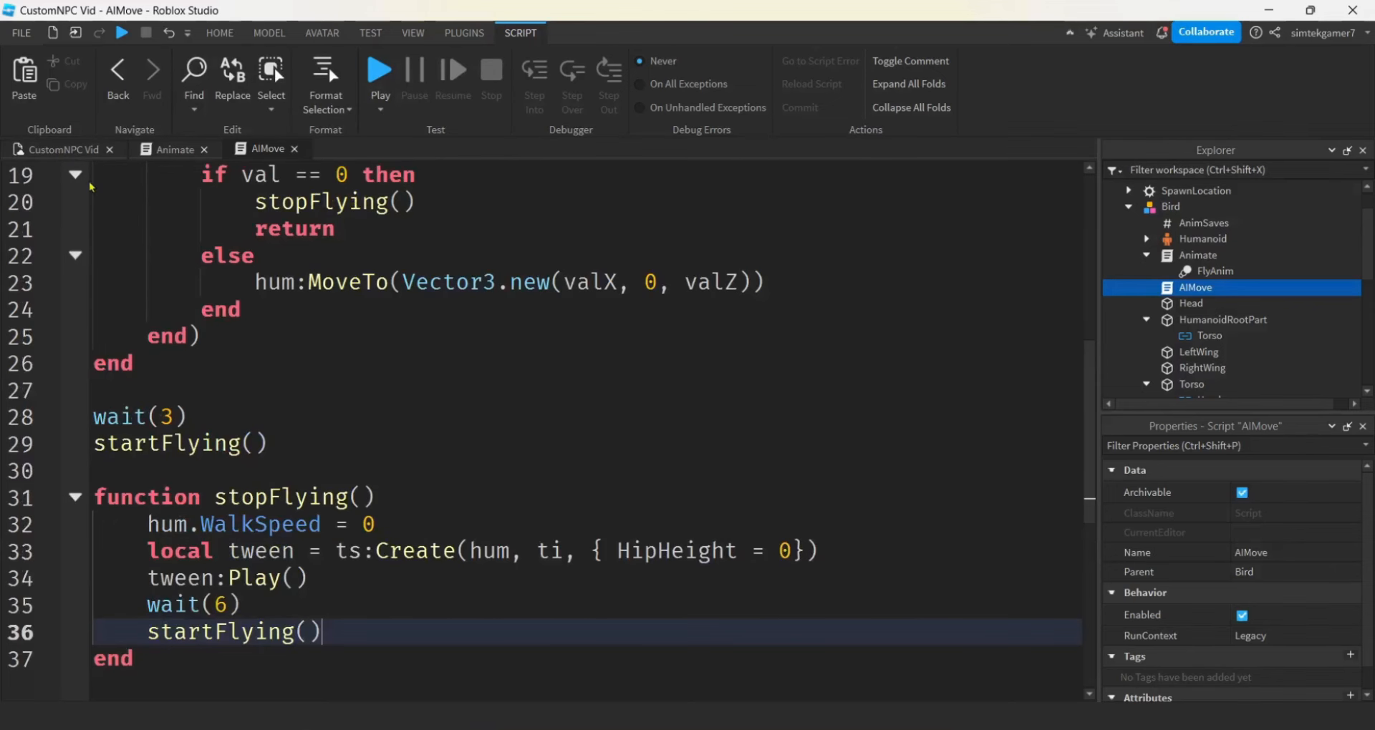
left_click(63, 149)
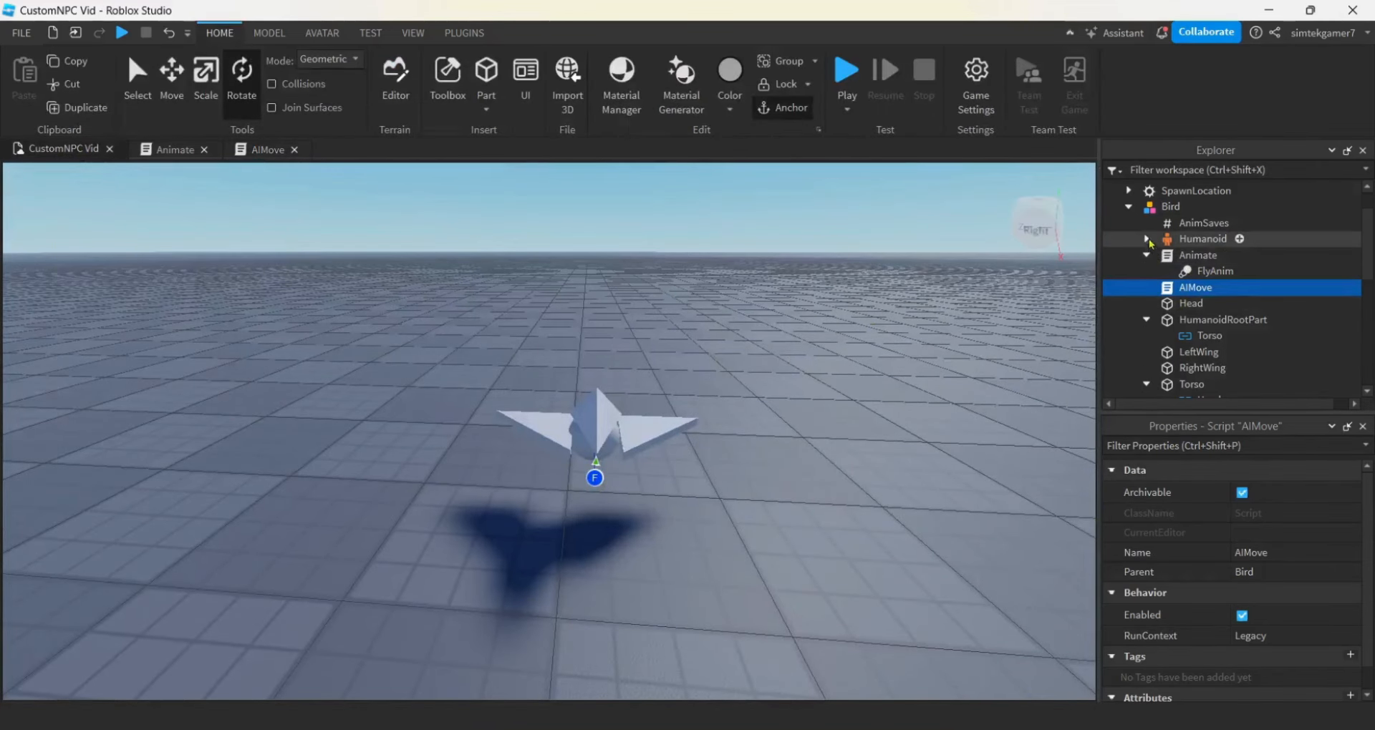
left_click(1128, 207)
key("s")
right_click_drag(900, 343, 898, 341)
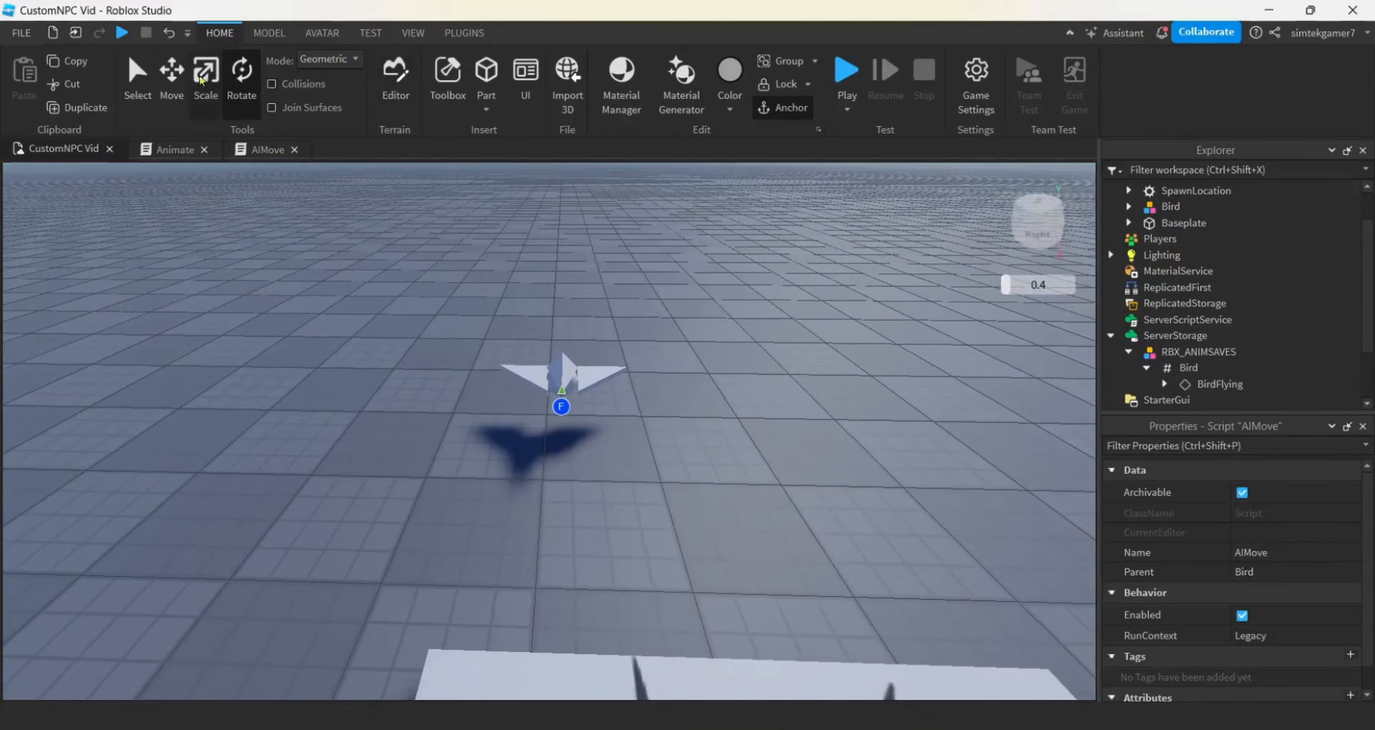
left_click(177, 77)
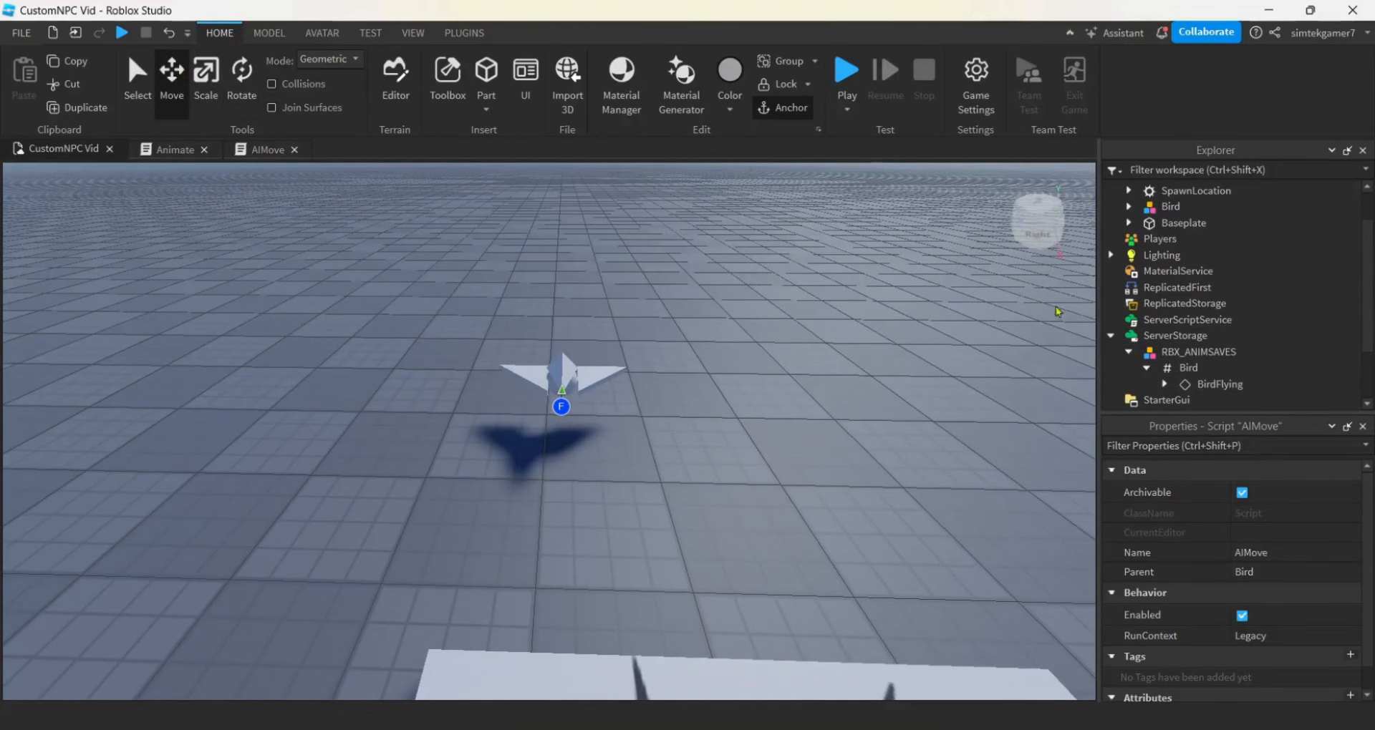
left_click(1170, 207)
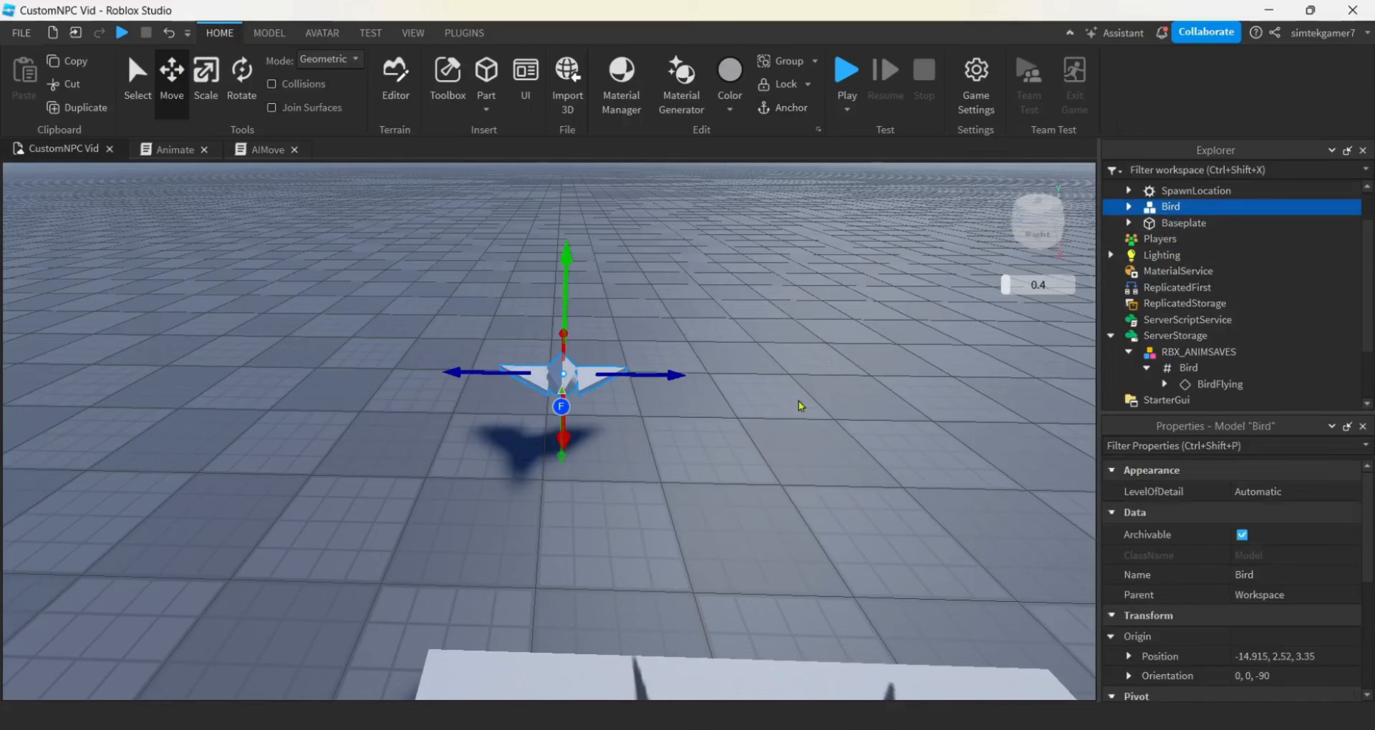
key("ctrl+d")
left_click_drag(680, 377, 283, 370)
key("ctrl+d")
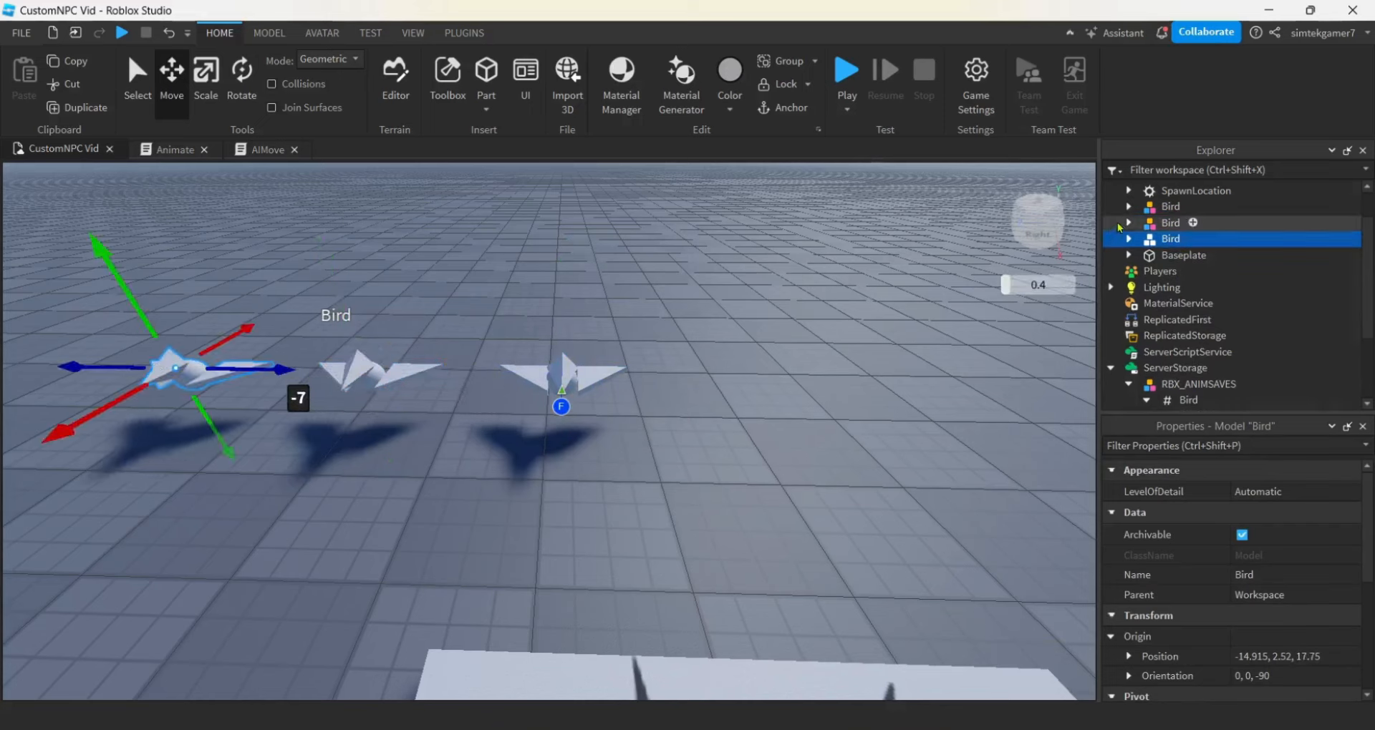
left_click(1128, 223)
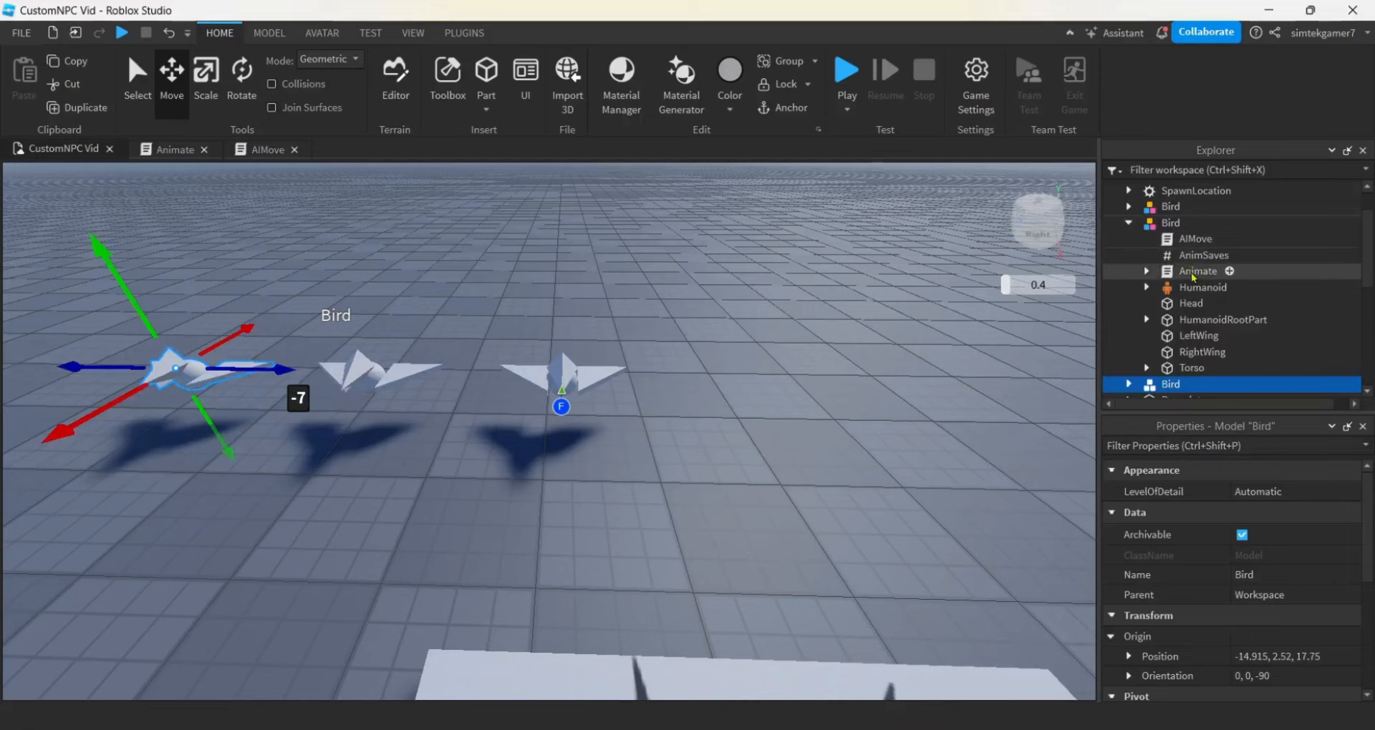
Start a playtest and walk the character around the spawn area to watch how the three birds fly and land.
left_click(846, 72)
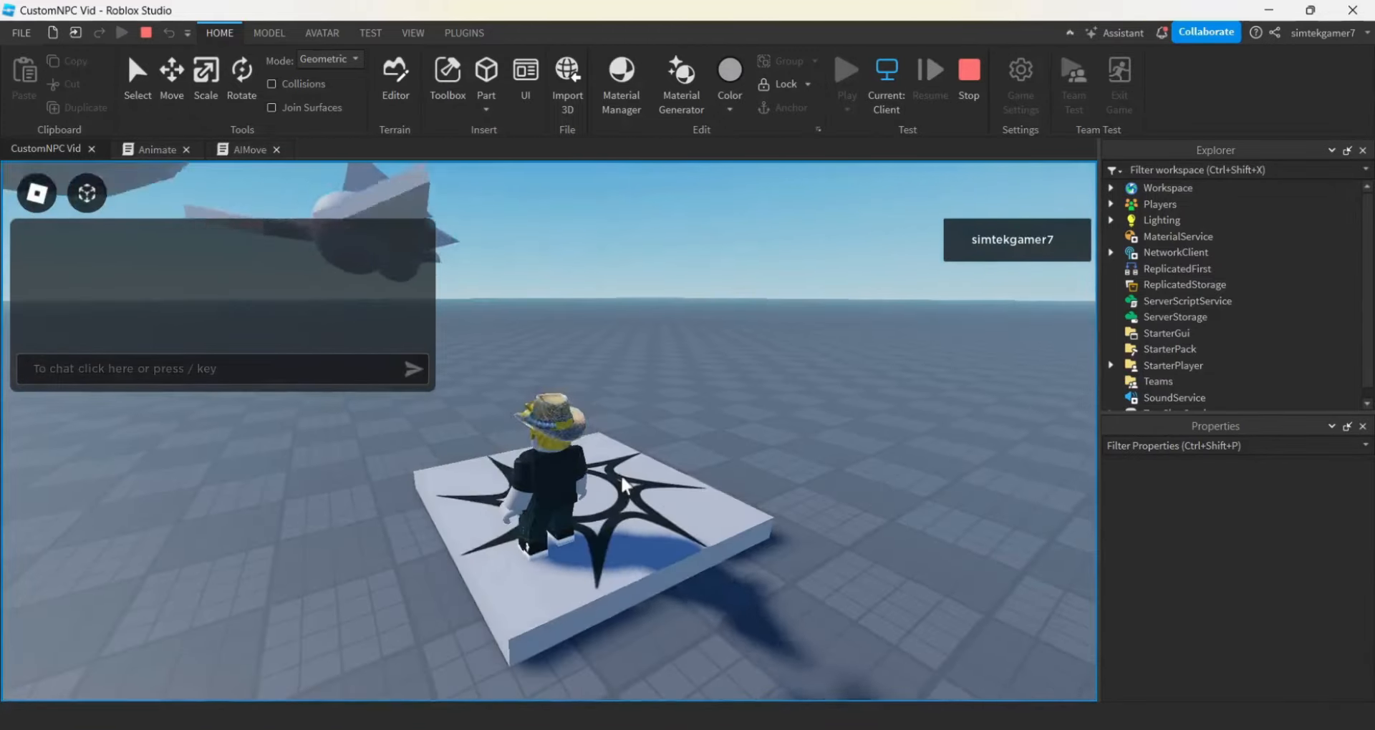
scroll(609, 484, "down", 3)
key("s")
right_click_drag(605, 484, 605, 486)
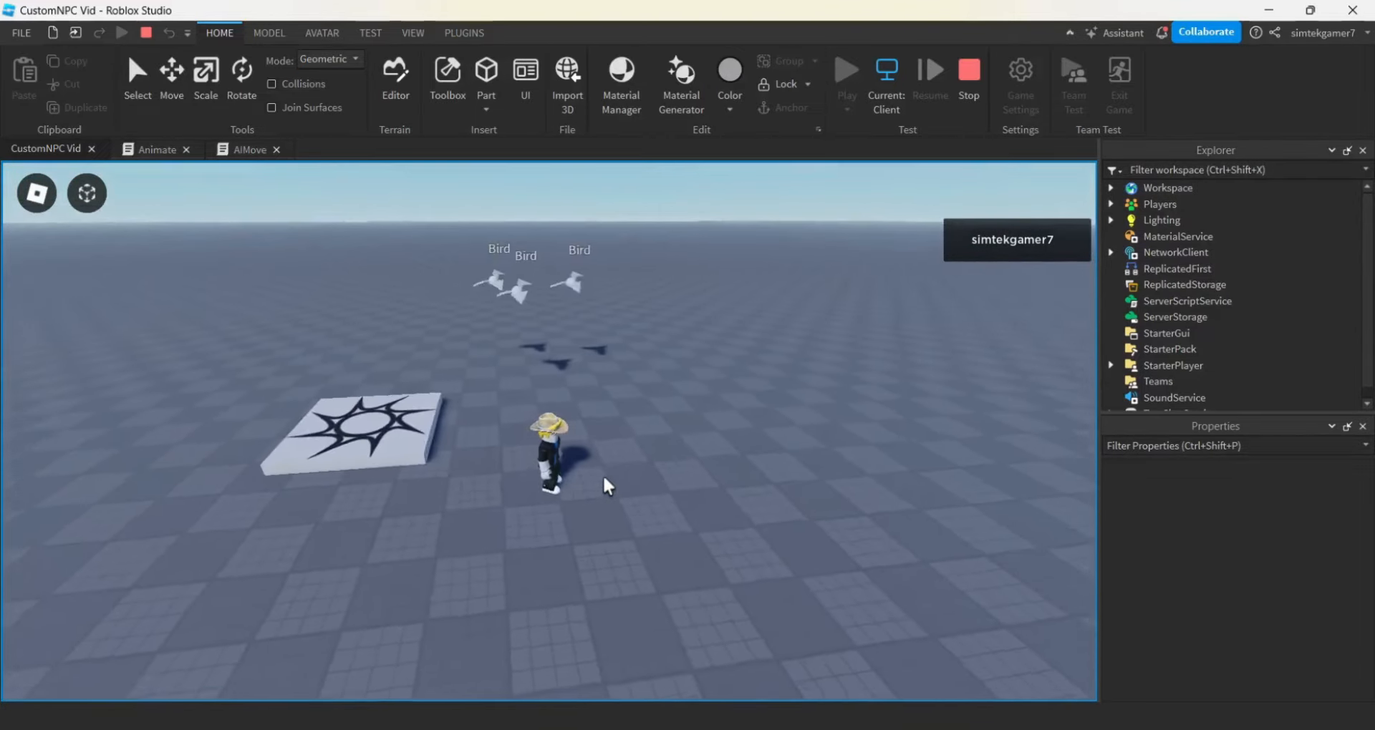
key("w")
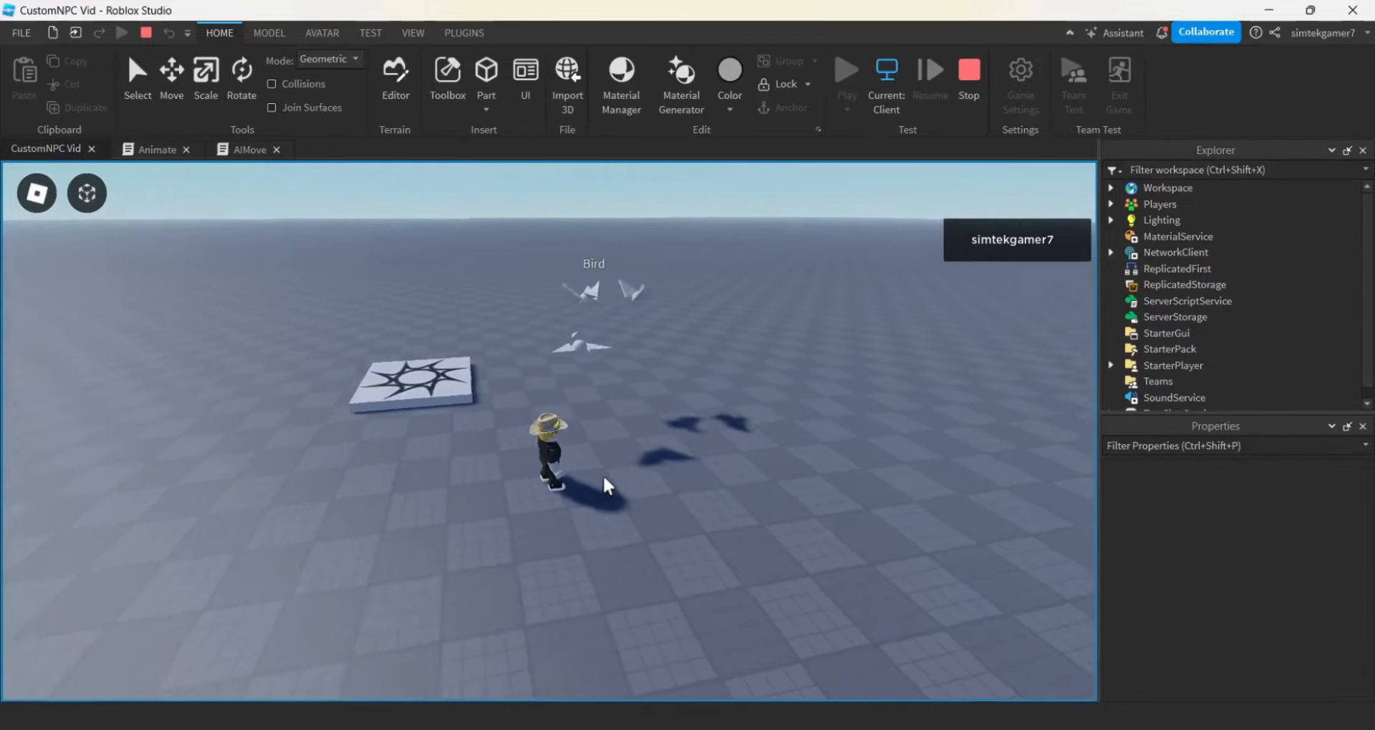
key("s")
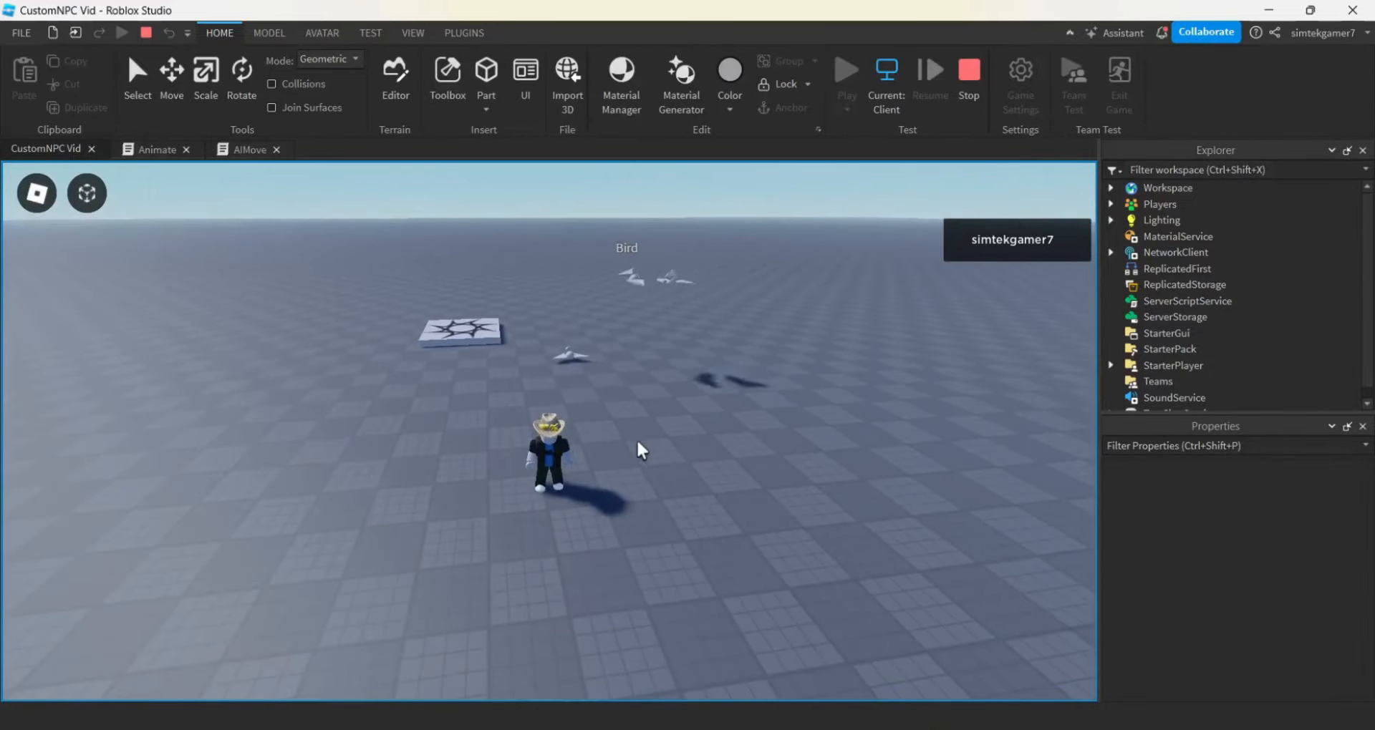
key("w")
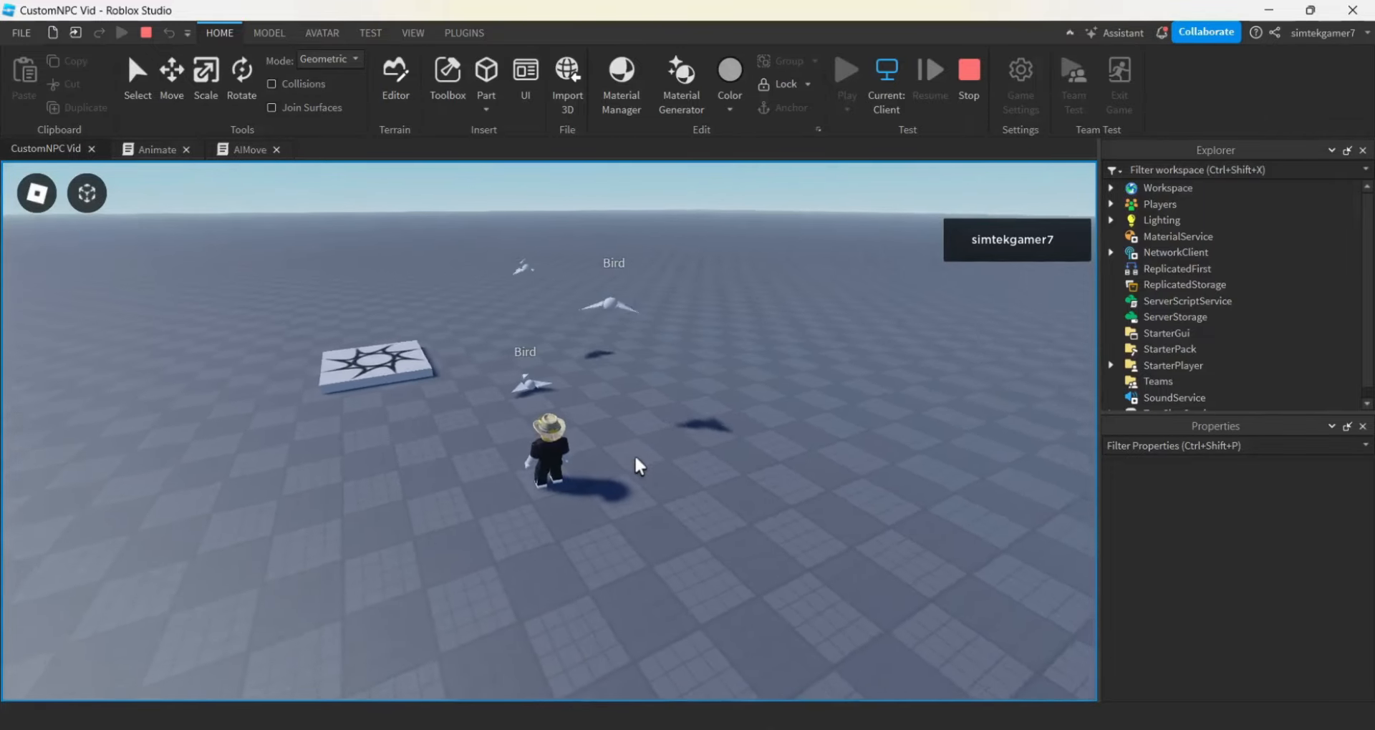
right_click_drag(636, 458, 636, 458)
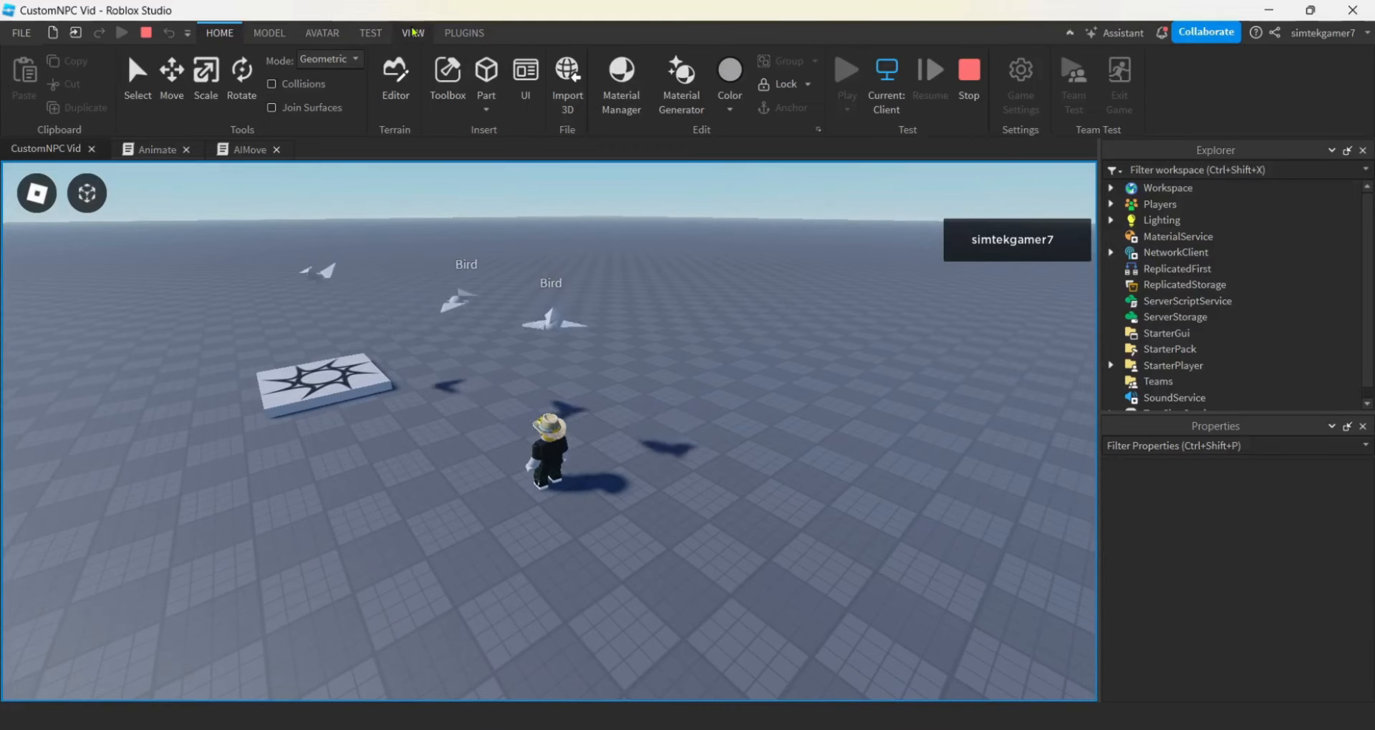
Show the Output window during the playtest and enlarge its text to check for script messages.
left_click(414, 32)
left_click(150, 61)
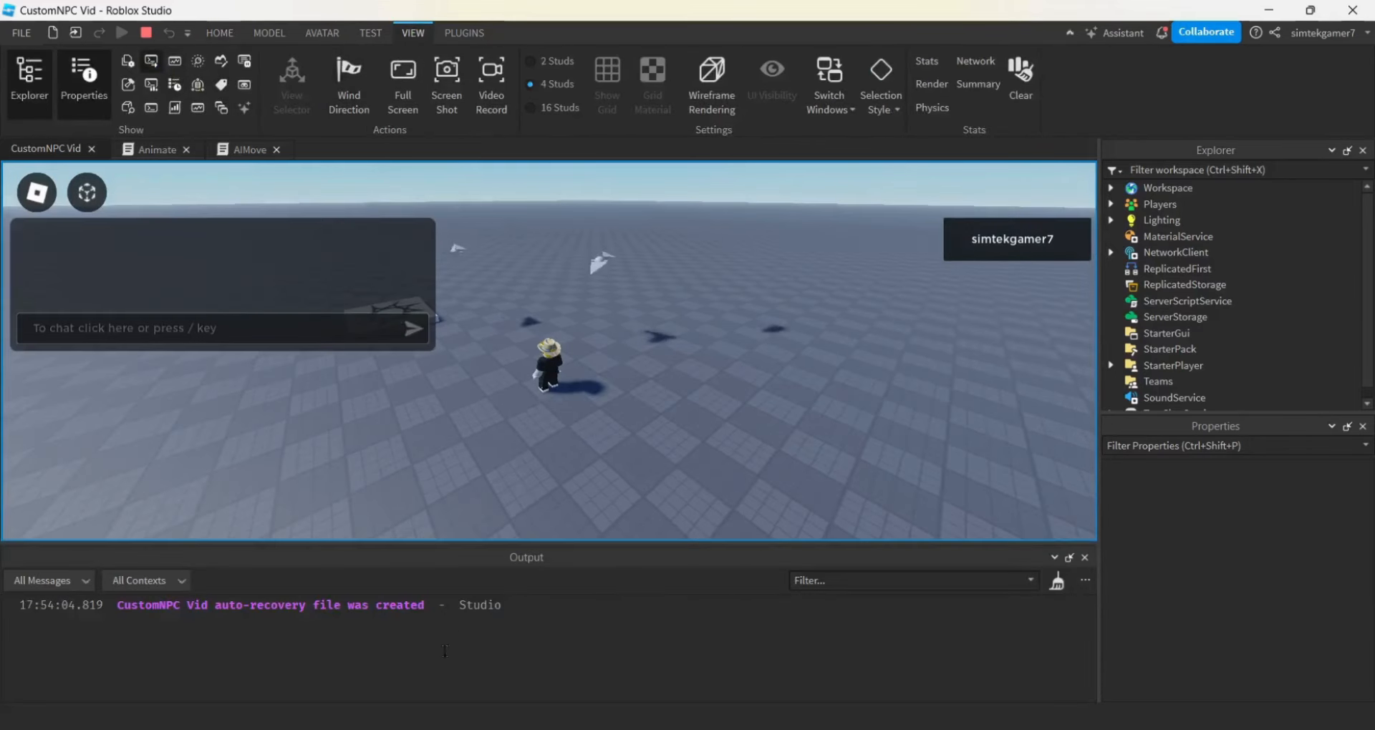
scroll(669, 639, "up", 1, "ctrl")
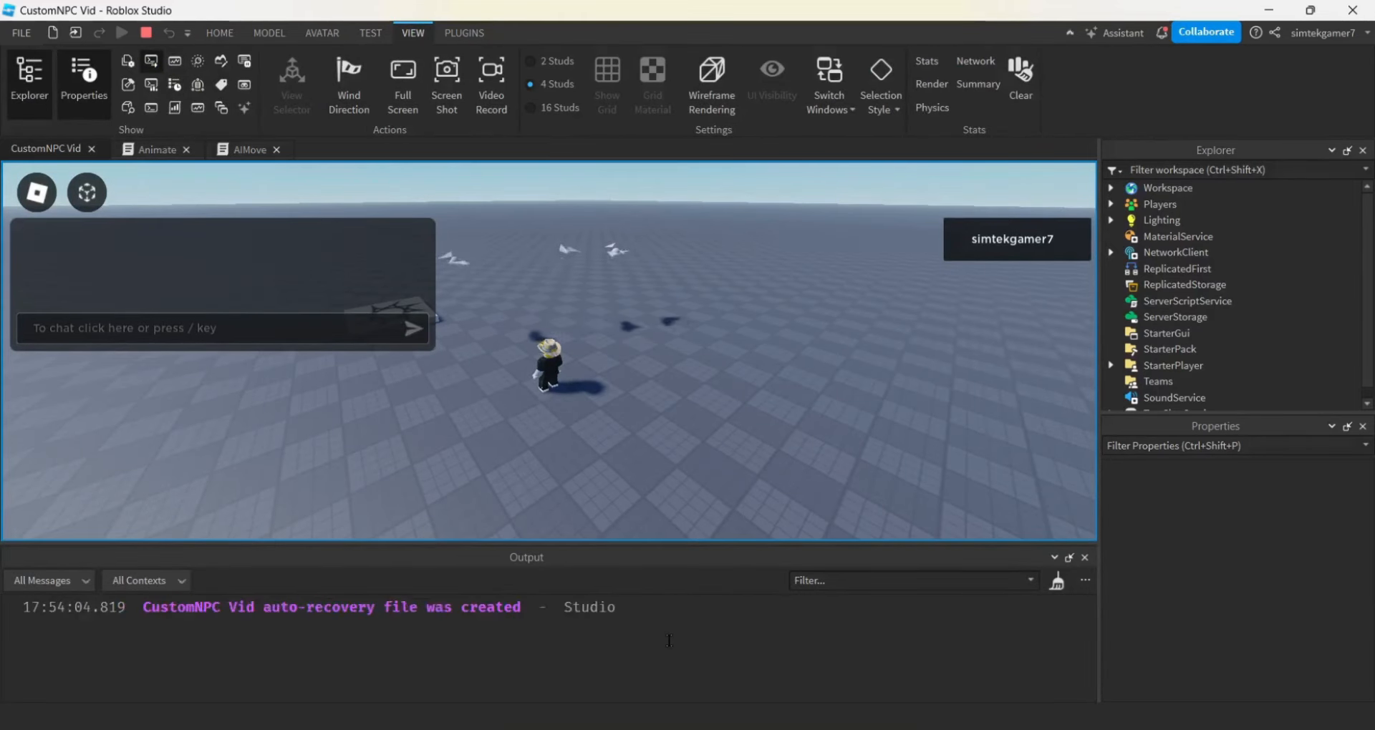
scroll(669, 641, "up", 1, "ctrl")
Walk the character up to the birds to examine their landing and takeoff behavior up close with Output visible.
right_click_drag(711, 439, 710, 440)
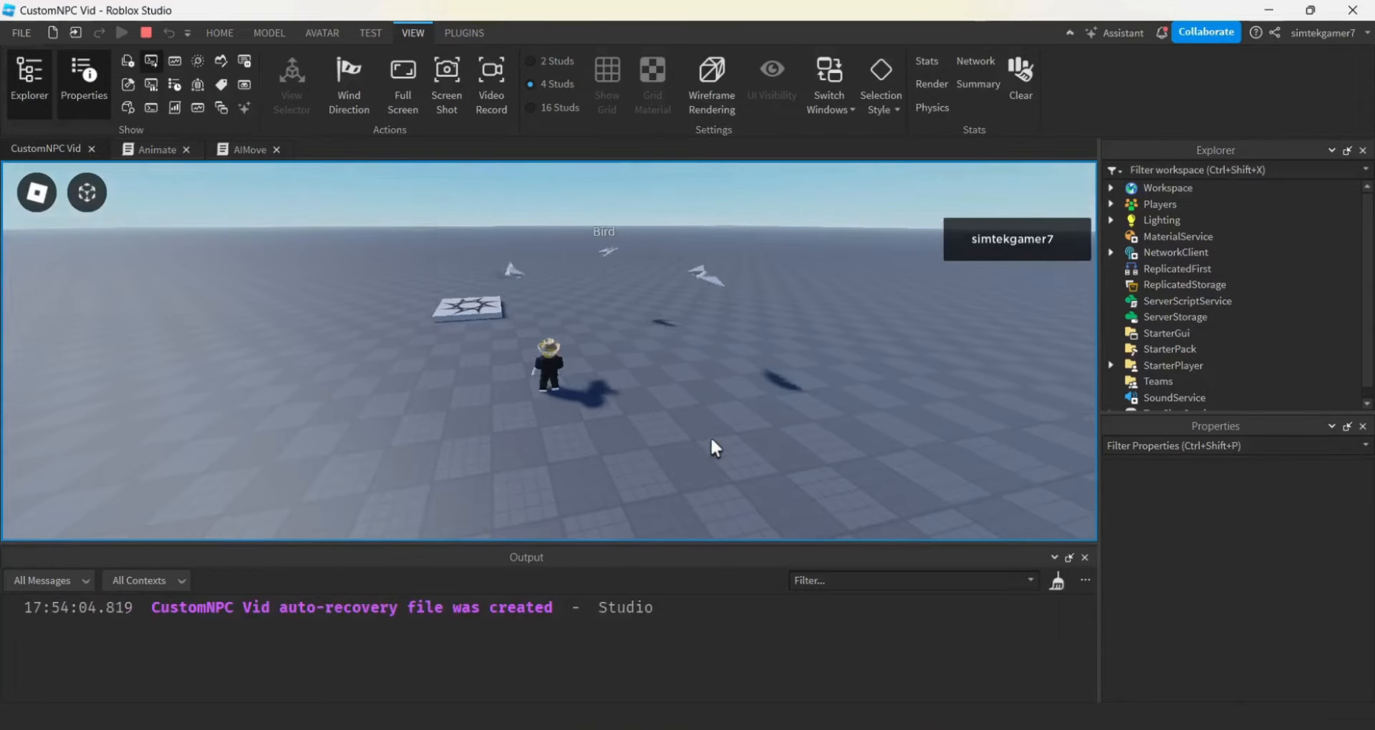
right_click_drag(629, 360, 600, 364)
key("a")
key("w")
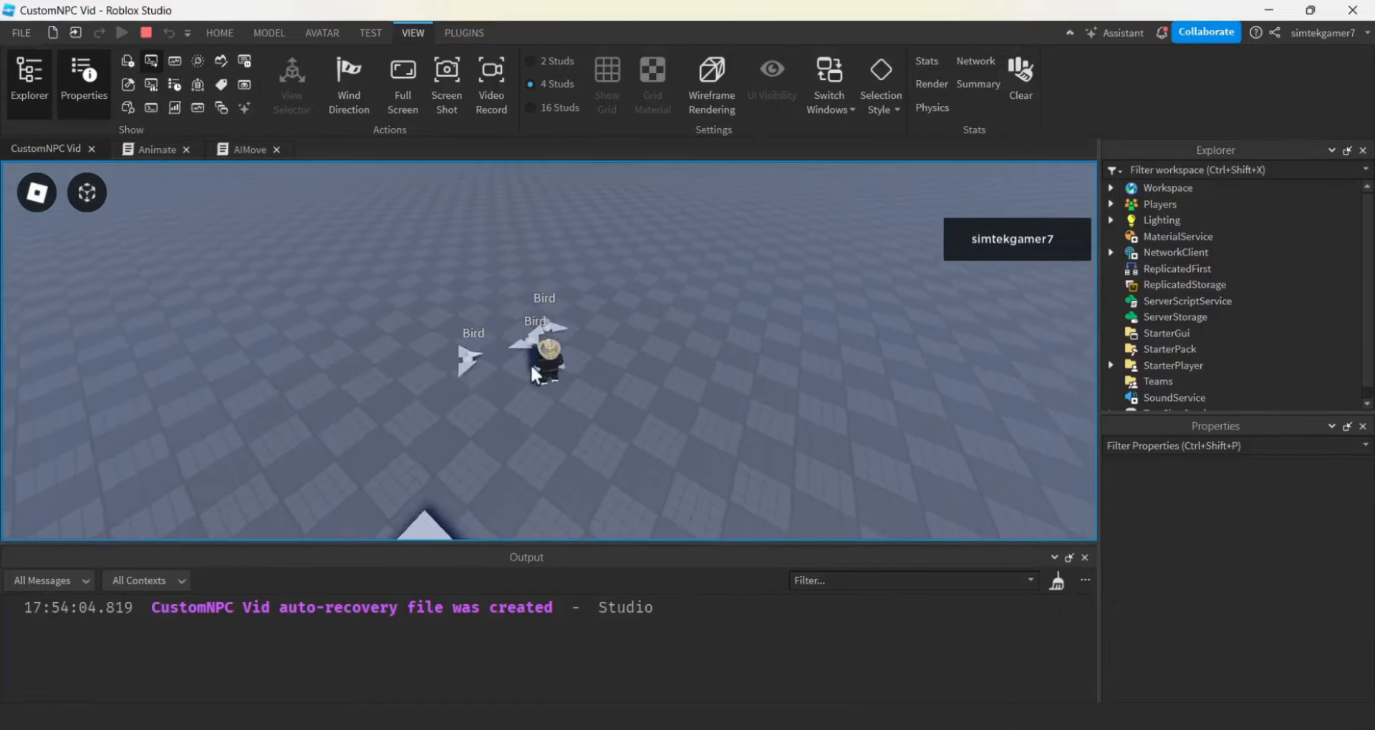
key("s")
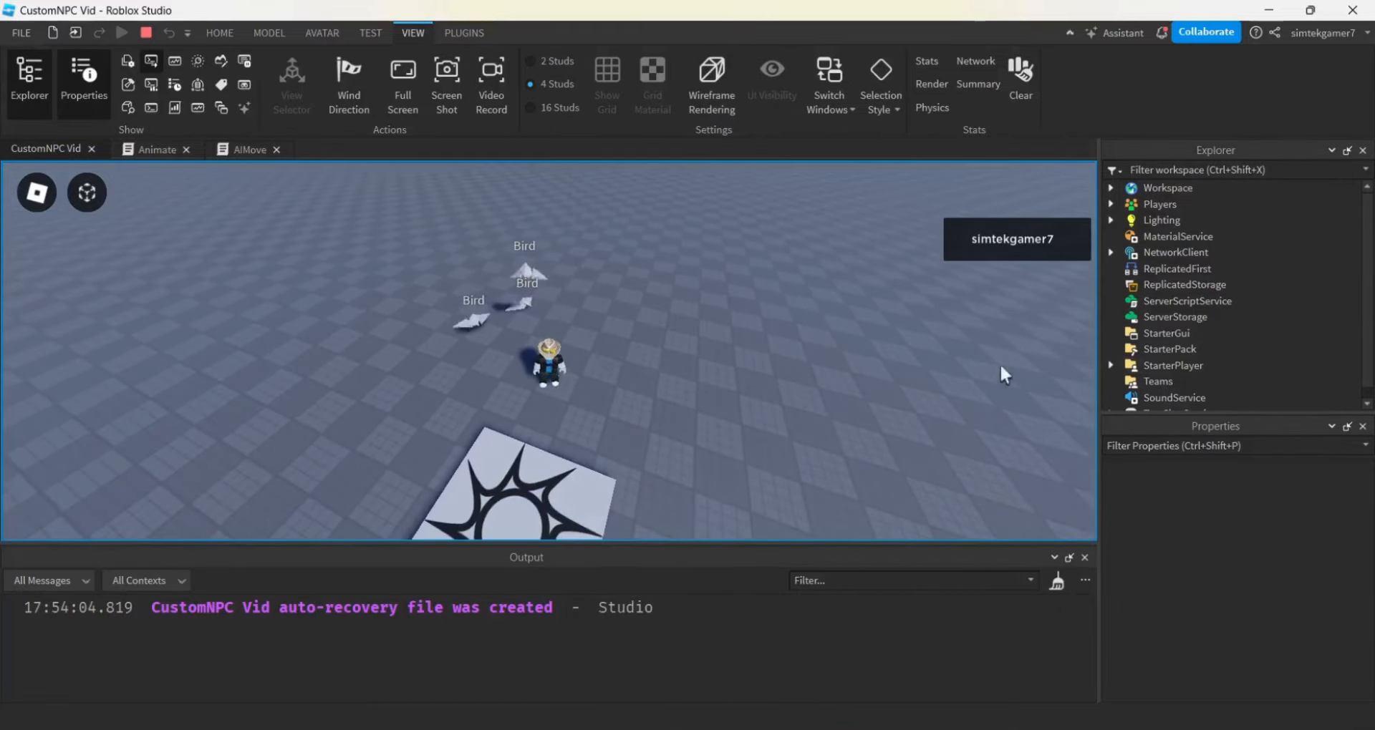